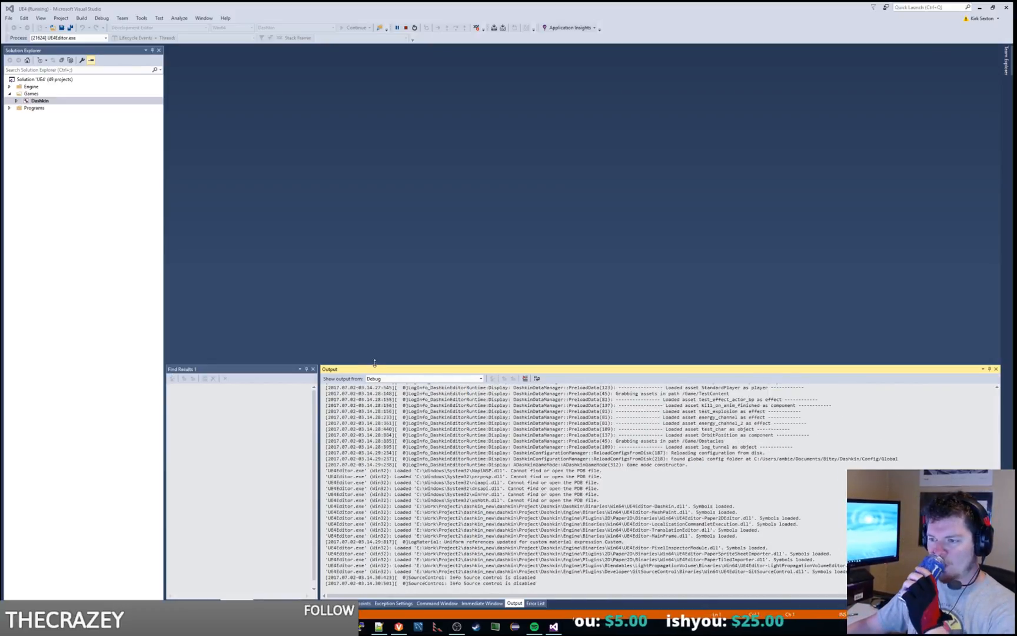
# Step: Enlarge the Output pane upward and narrow the Solution Explorer pane
pyautogui.moveTo(374, 363); pyautogui.dragTo(375, 333)
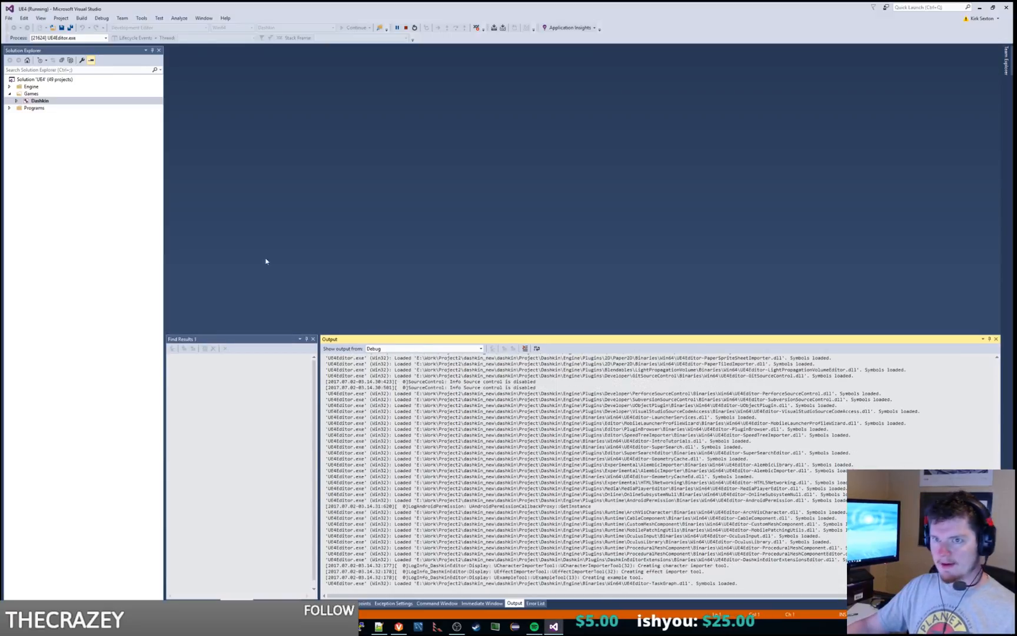
pyautogui.moveTo(165, 224); pyautogui.dragTo(99, 221)
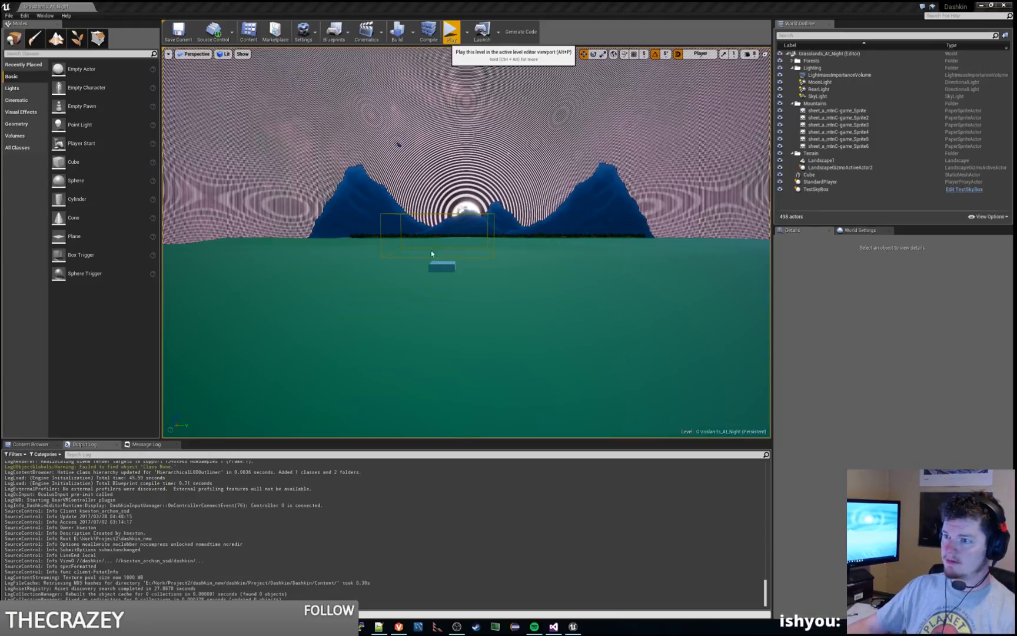
# Step: Compare the night sky in the running Grasslands_At_Night level with the GRL_night-2560.jpg reference picture and end the play session
pyautogui.moveTo(473, 241); pyautogui.dragTo(483, 265, button='right')
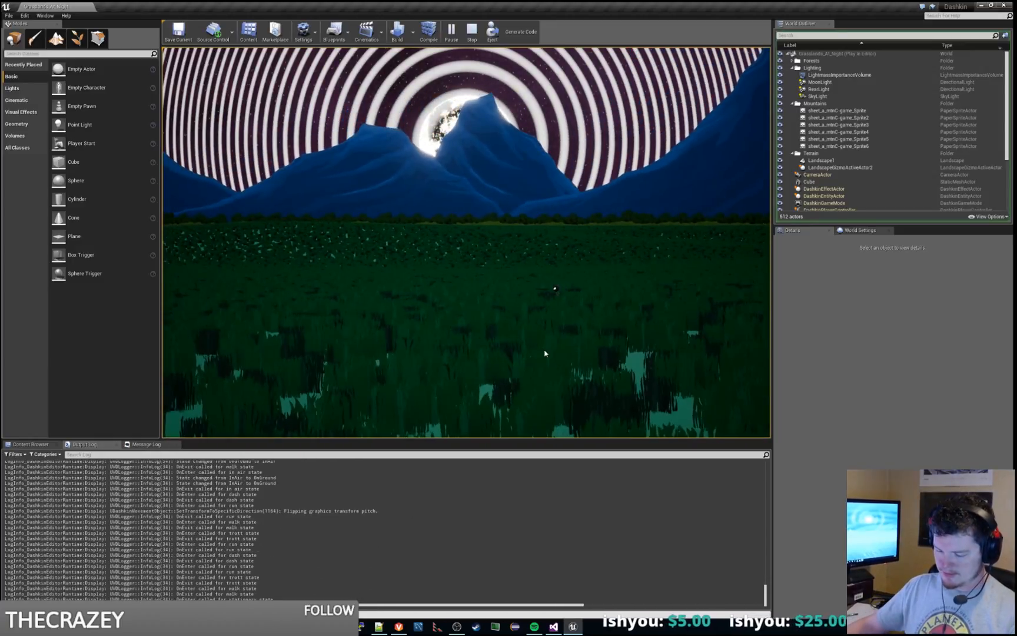
pyautogui.press('super+e')
pyautogui.moveTo(492, 181); pyautogui.dragTo(1016, 184)
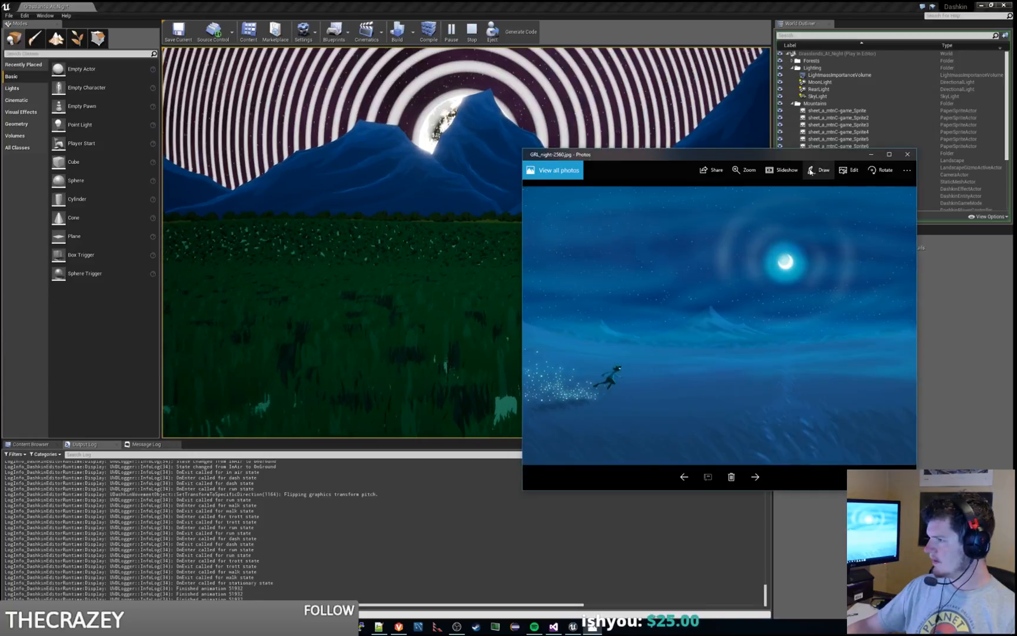
pyautogui.moveTo(768, 151); pyautogui.dragTo(660, 195)
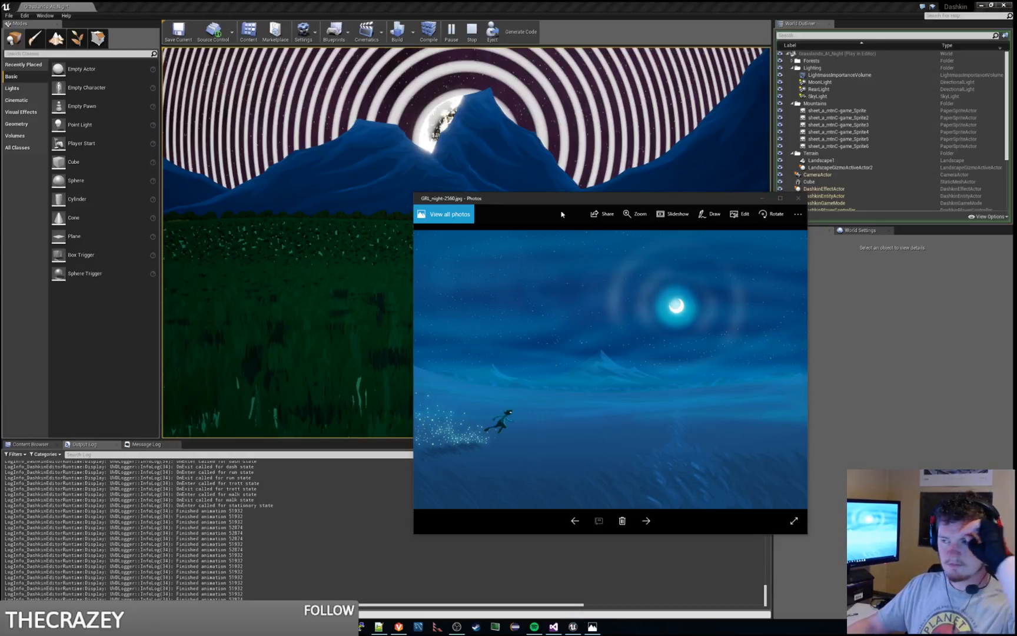
pyautogui.moveTo(627, 204); pyautogui.dragTo(689, 198)
pyautogui.moveTo(753, 200); pyautogui.dragTo(1016, 221)
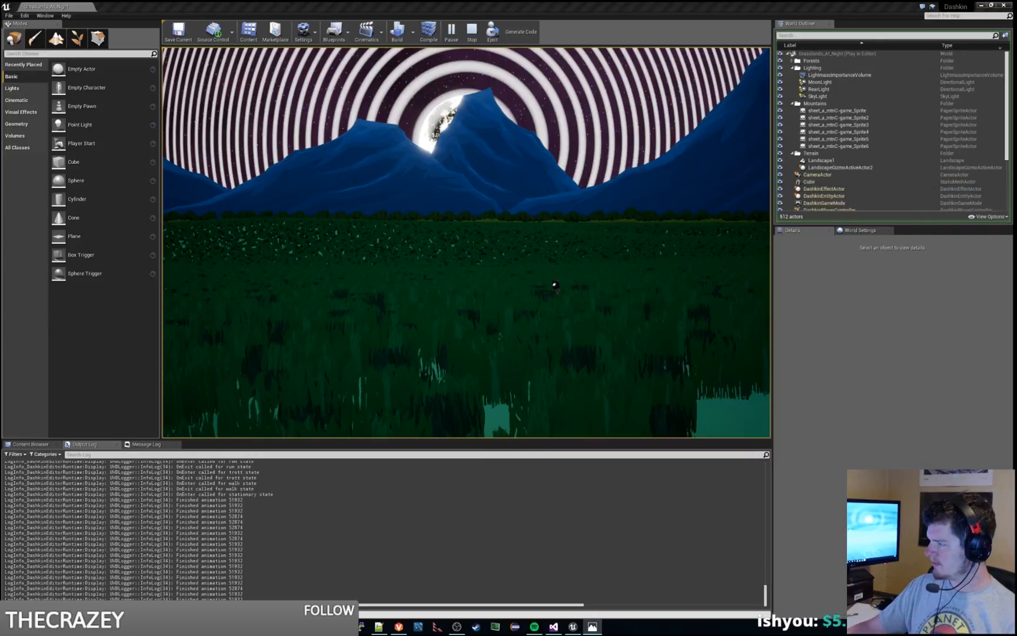
pyautogui.press('Escape')
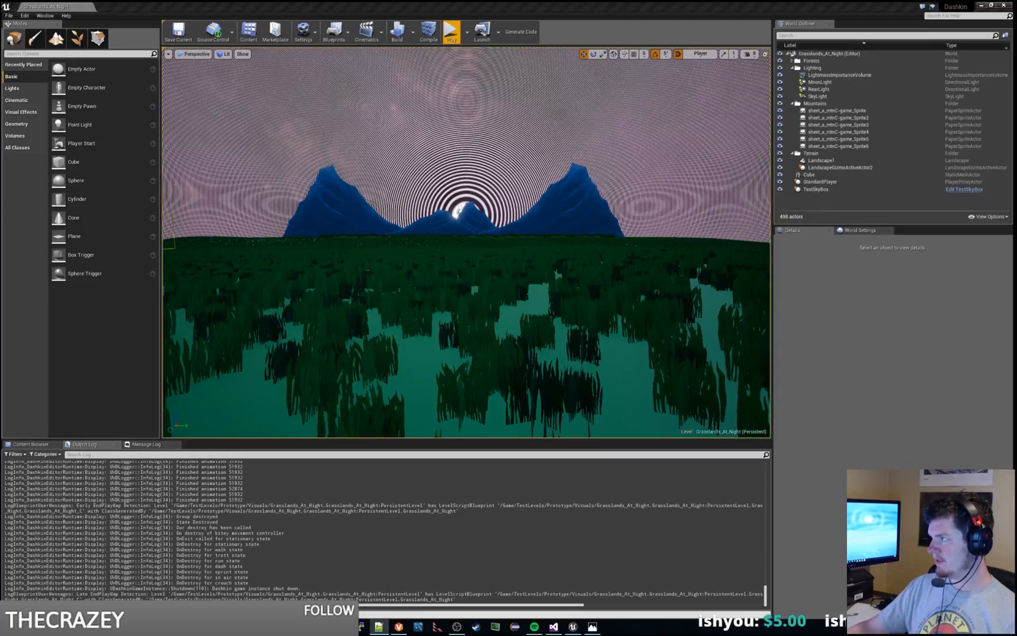
# Step: Review the sky 'Eye' effect notes on directions, concentric circles, fading and centering beside the reference picture, and clear both windows away
pyautogui.moveTo(1016, 144); pyautogui.dragTo(703, 136)
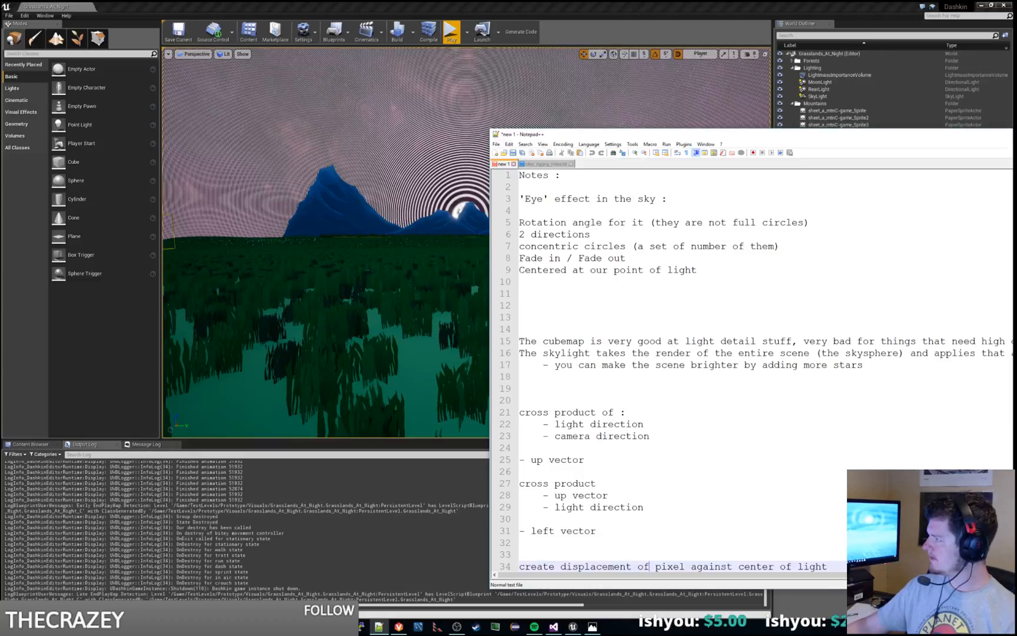
pyautogui.moveTo(1016, 181); pyautogui.dragTo(148, 217)
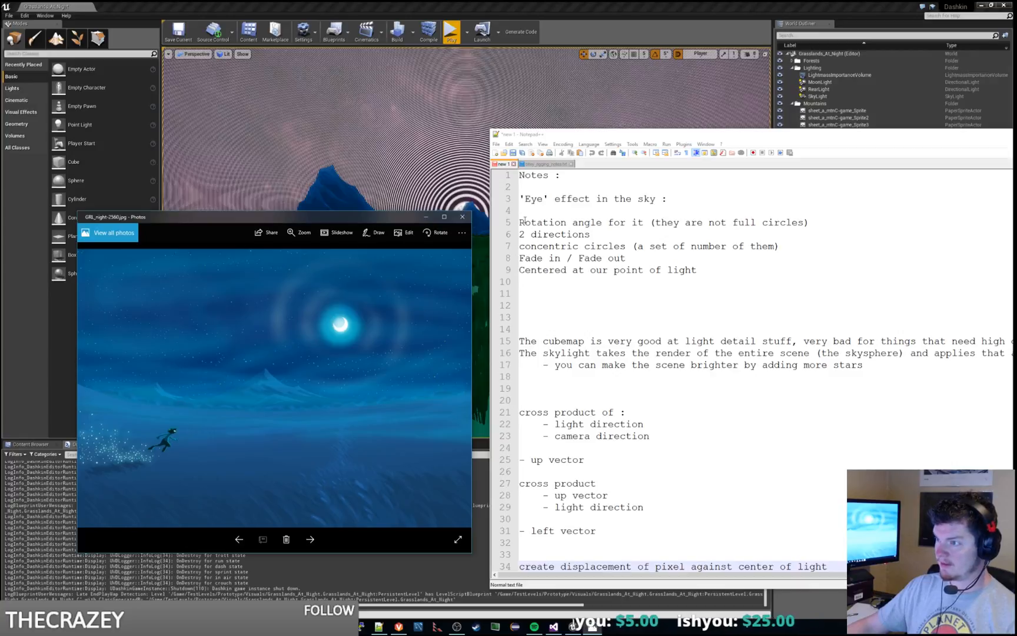
pyautogui.moveTo(520, 234); pyautogui.dragTo(595, 235)
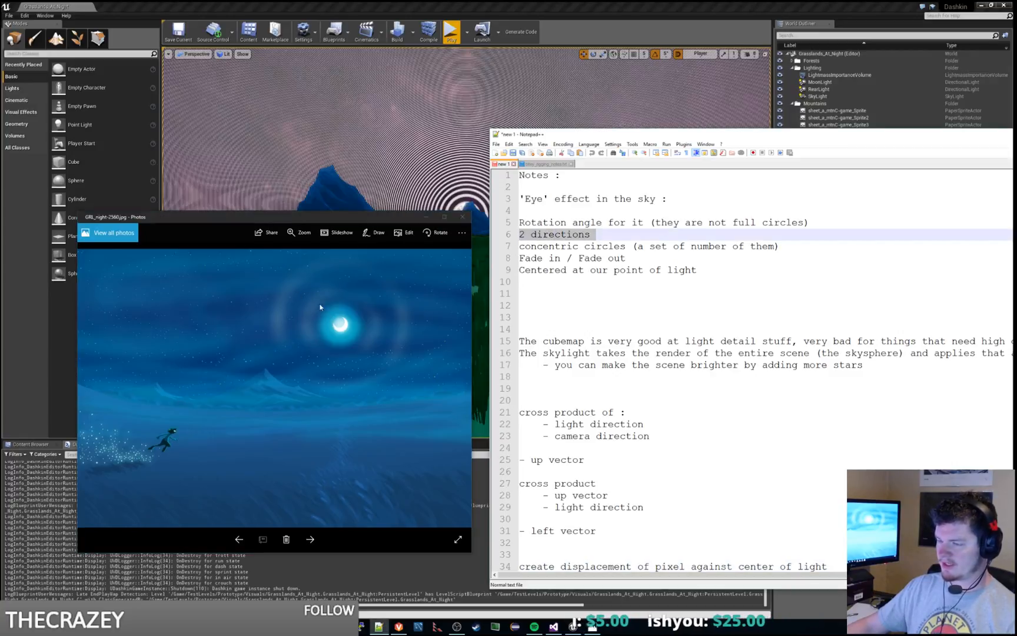
pyautogui.moveTo(519, 246); pyautogui.dragTo(801, 251)
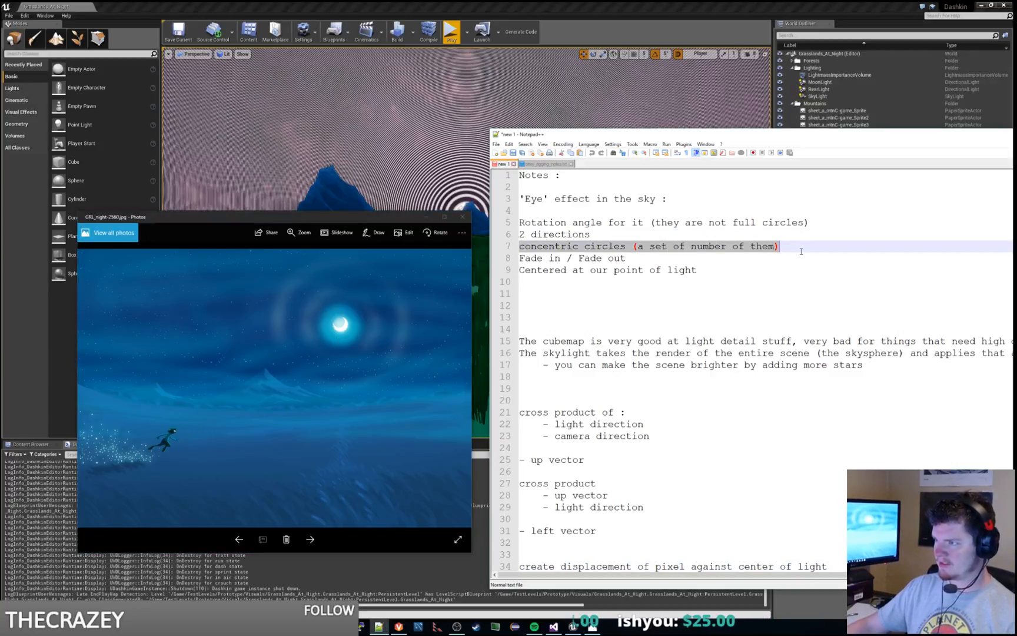
pyautogui.click(651, 262)
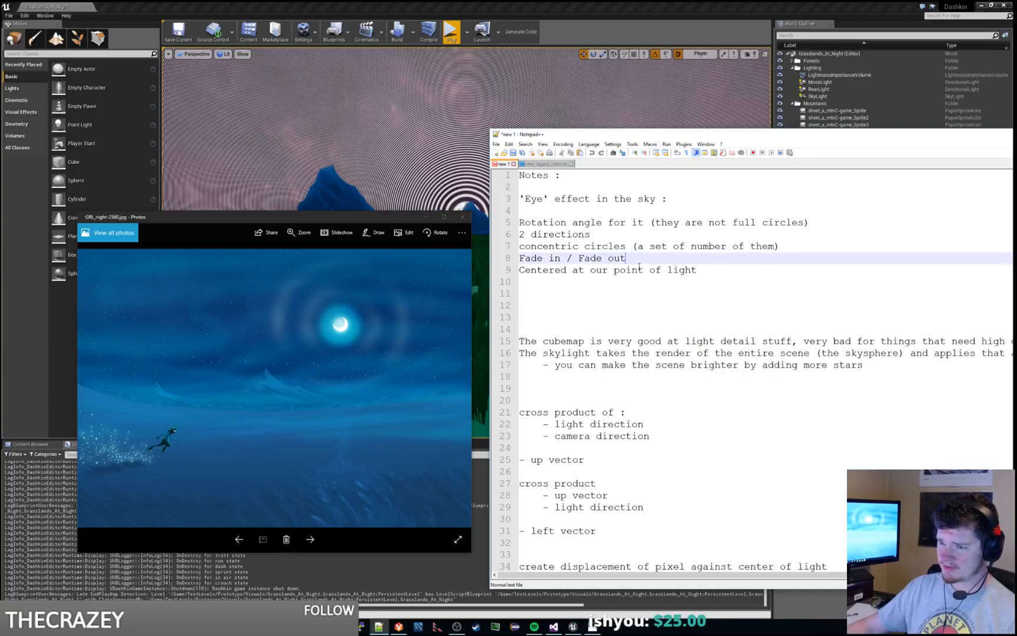
pyautogui.moveTo(519, 271); pyautogui.dragTo(698, 271)
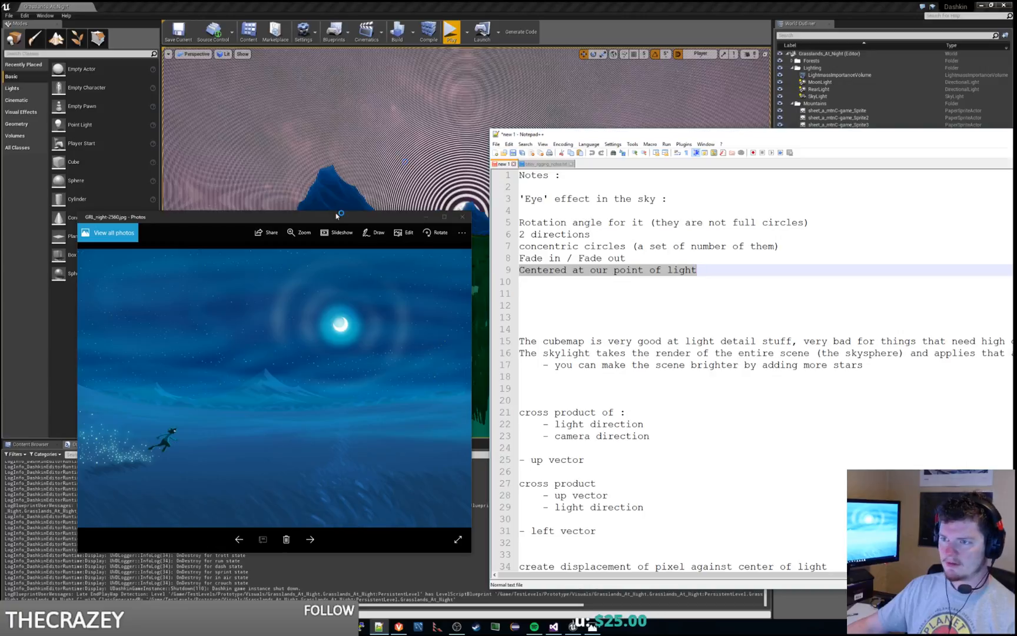
pyautogui.moveTo(336, 215); pyautogui.dragTo(1016, 219)
pyautogui.moveTo(930, 136); pyautogui.dragTo(1016, 136)
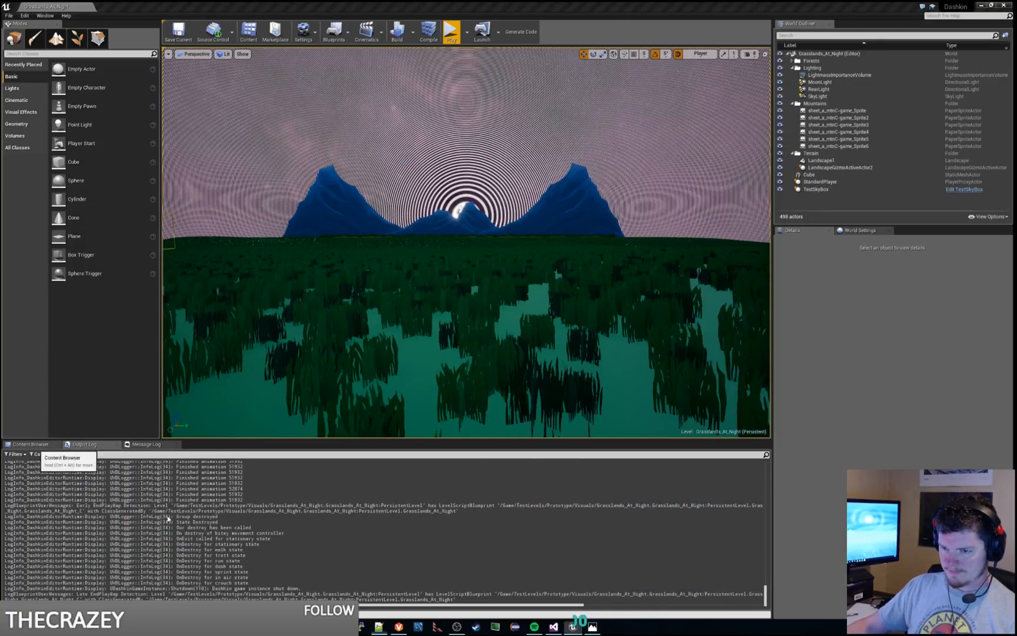
# Step: Open TestSkyMaterial from the TestContent/Sky folder in the material editor
pyautogui.click(31, 445)
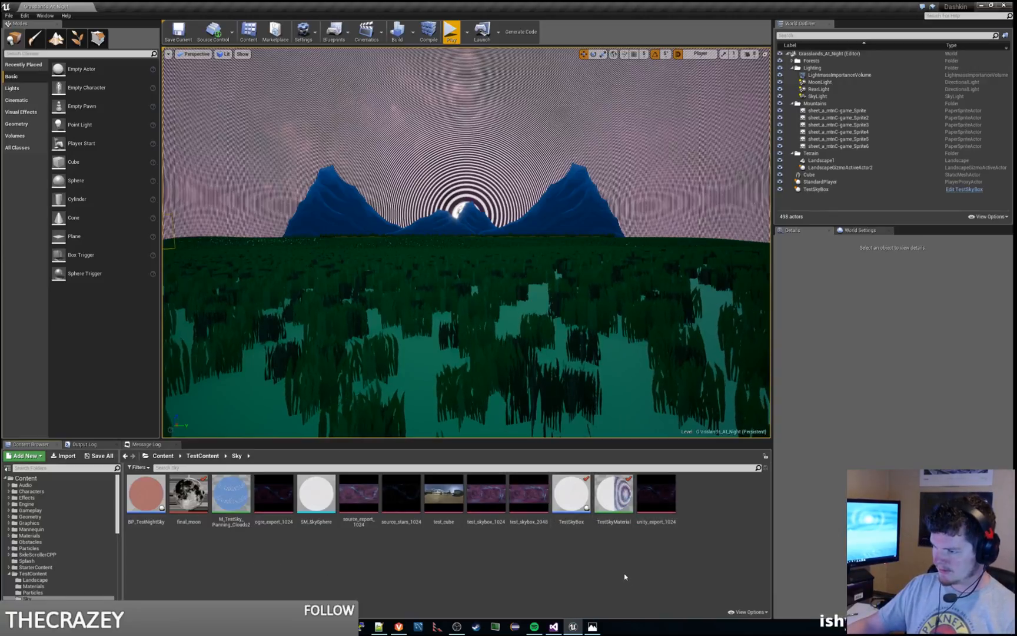
pyautogui.click(611, 492)
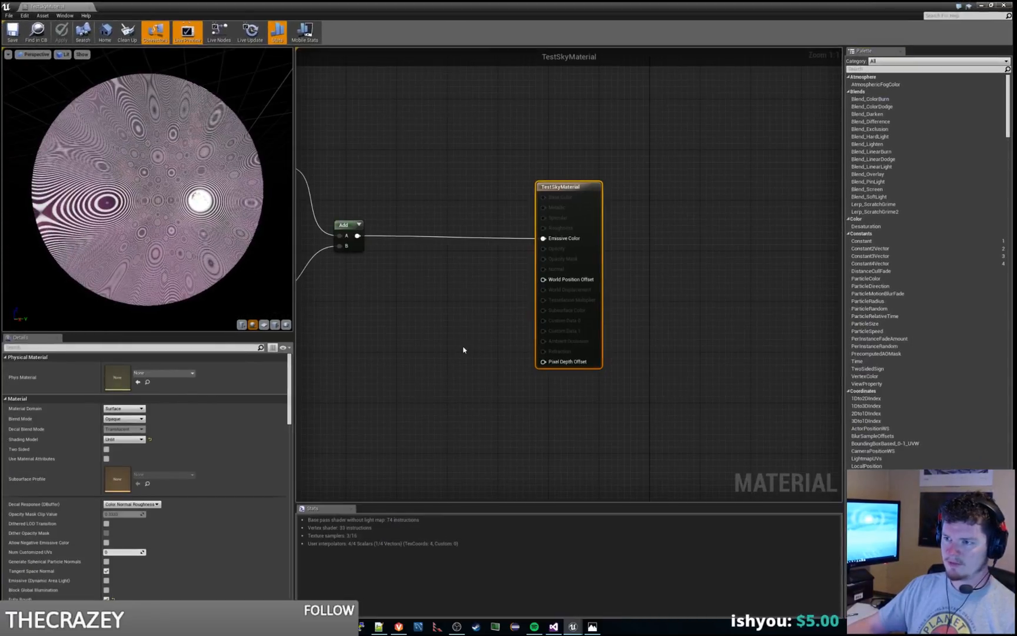
pyautogui.scroll(-12, 564, 269)
pyautogui.scroll(10, 655, 290)
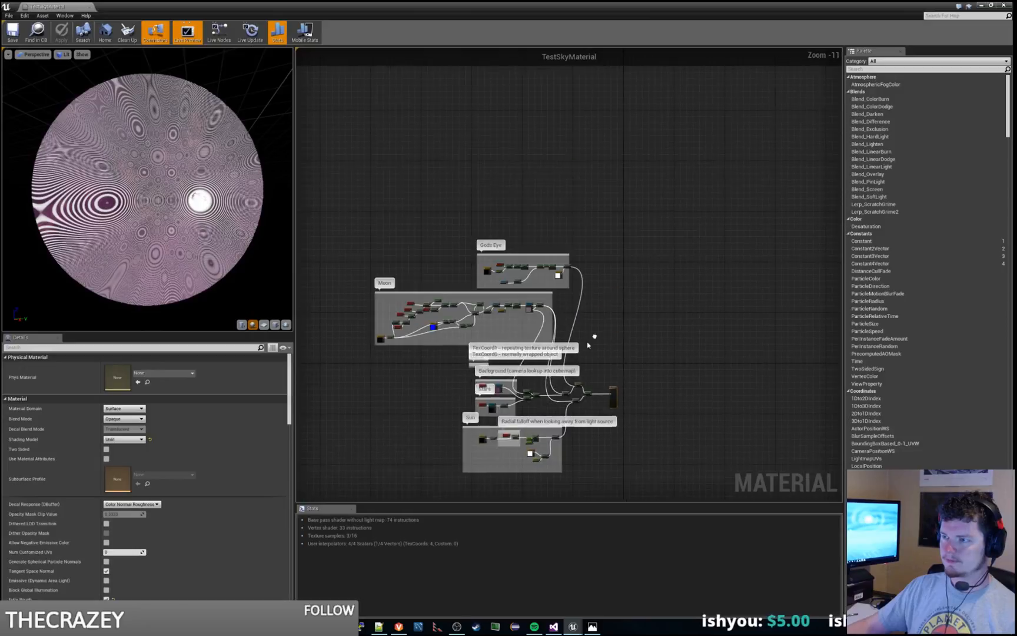
# Step: Rename the Gods Eye comment box in the material graph to Spectral Halo
pyautogui.moveTo(655, 290); pyautogui.dragTo(725, 281, button='right')
pyautogui.moveTo(389, 181); pyautogui.dragTo(458, 185, button='right')
pyautogui.click(361, 145)
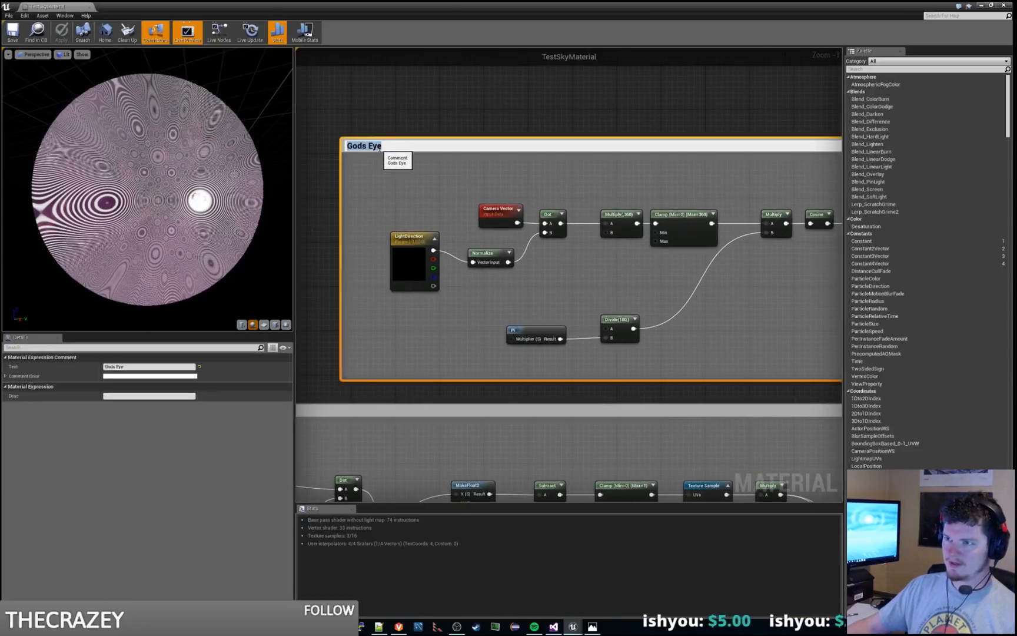
pyautogui.doubleClick(380, 146)
pyautogui.write('Spectral H')
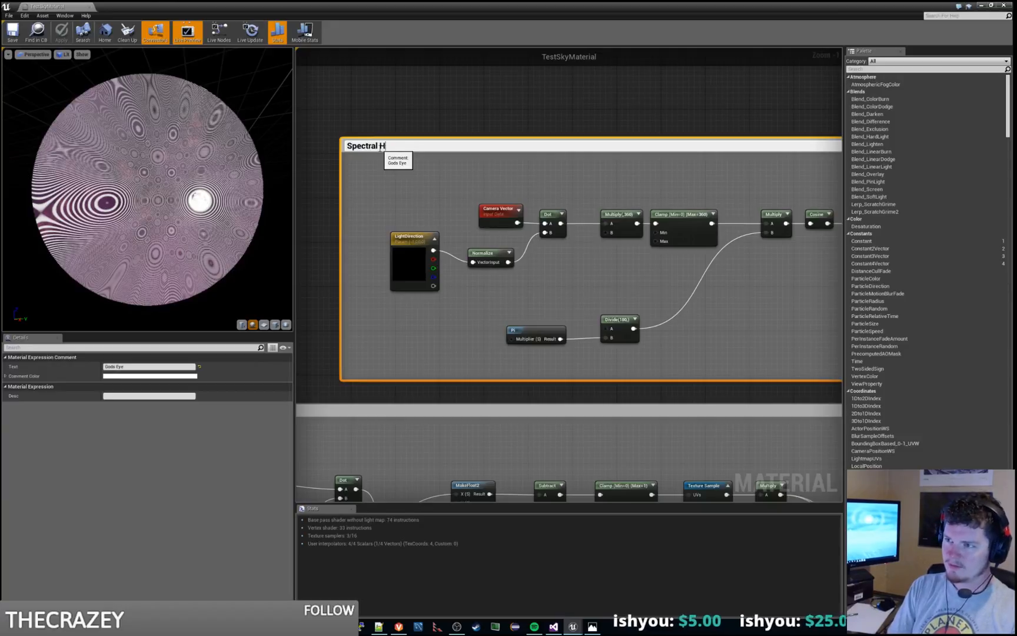
pyautogui.write('alo')
pyautogui.press('Return')
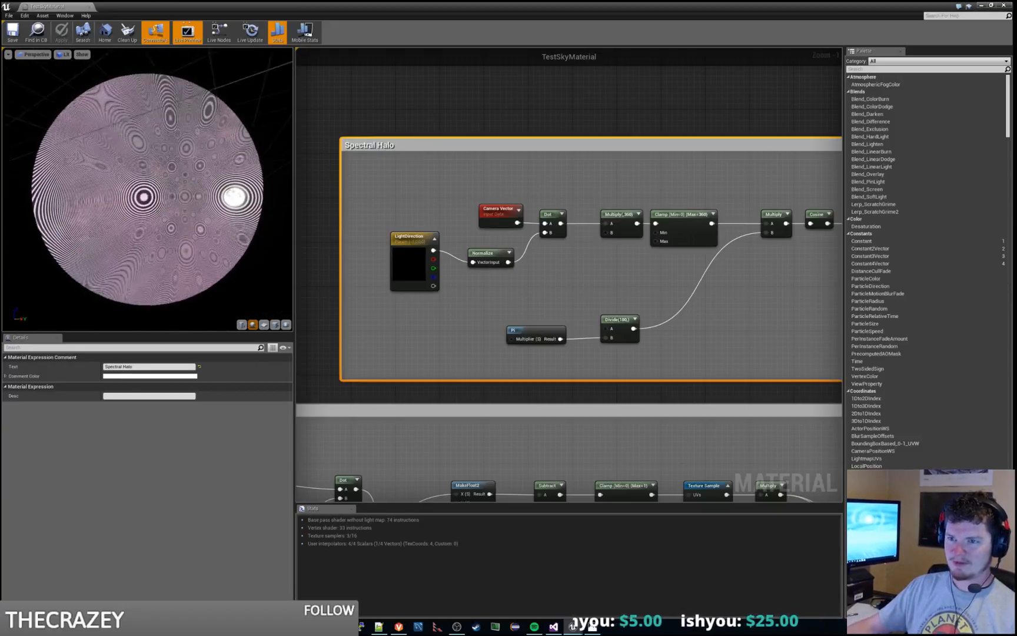
# Step: Move the Normalize node in the Spectral Halo group slightly up, closer to the Camera Vector node
pyautogui.moveTo(147, 188); pyautogui.dragTo(117, 206)
pyautogui.moveTo(700, 305); pyautogui.dragTo(616, 309, button='right')
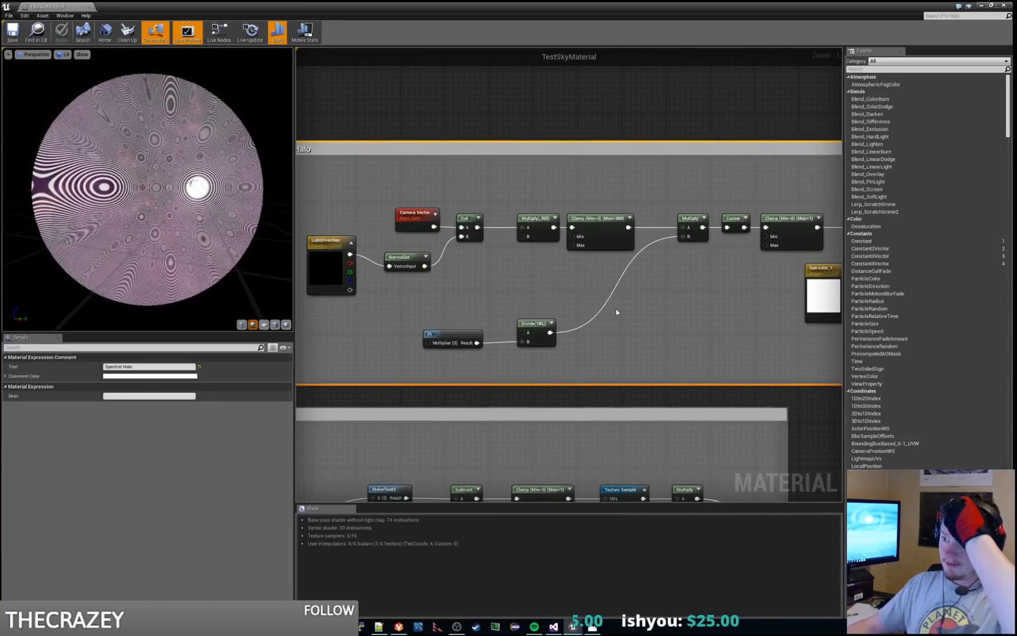
pyautogui.moveTo(401, 258); pyautogui.dragTo(400, 247)
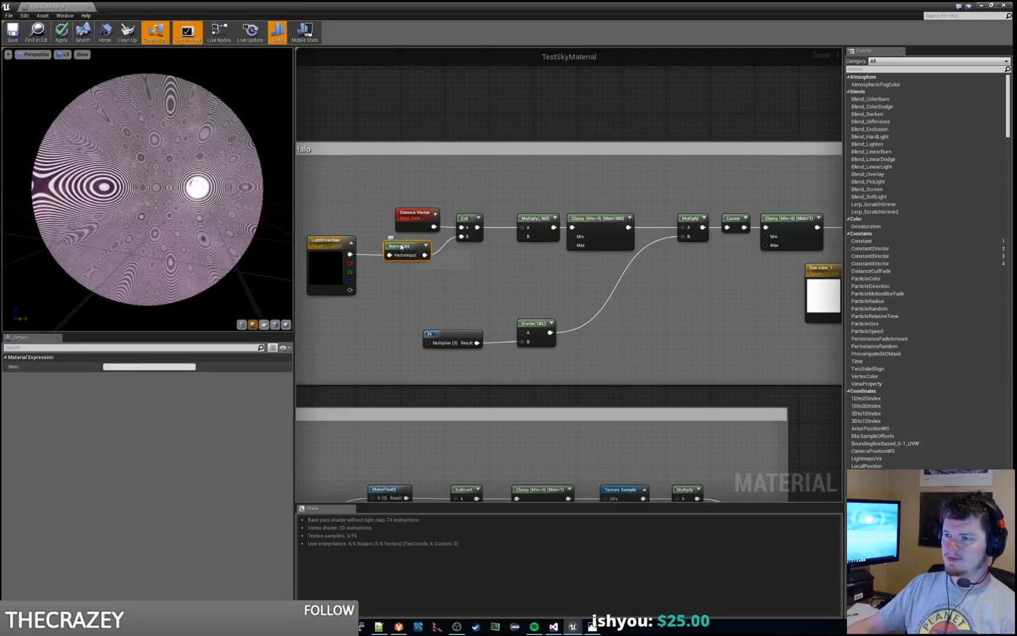
# Step: Examine the settings of the LightDirection parameter and the Multiply node after the Dot product in the Spectral Halo group
pyautogui.click(327, 264)
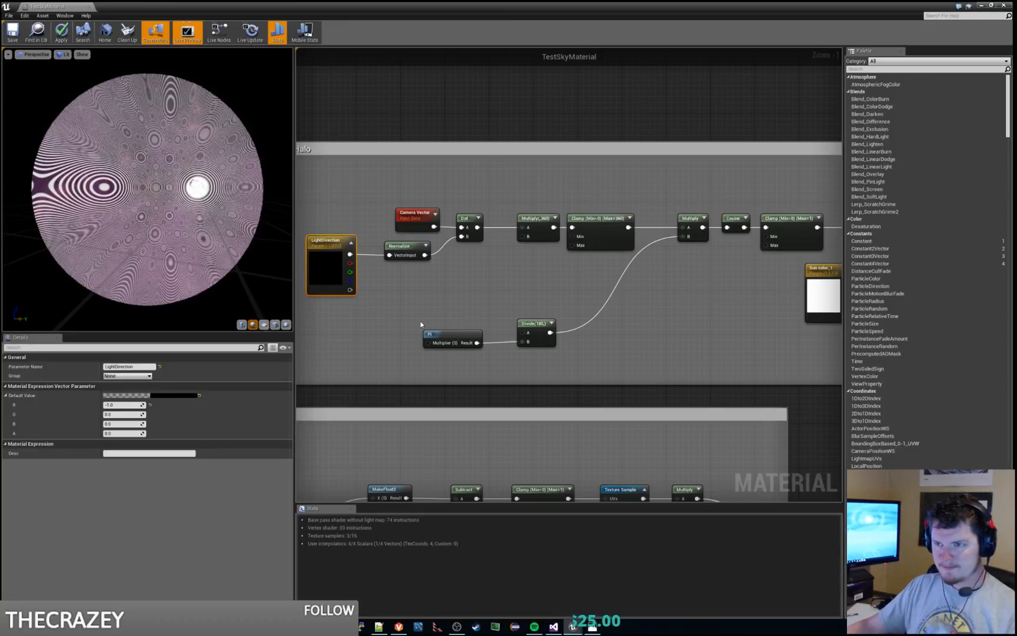
pyautogui.moveTo(440, 249); pyautogui.dragTo(485, 241, button='right')
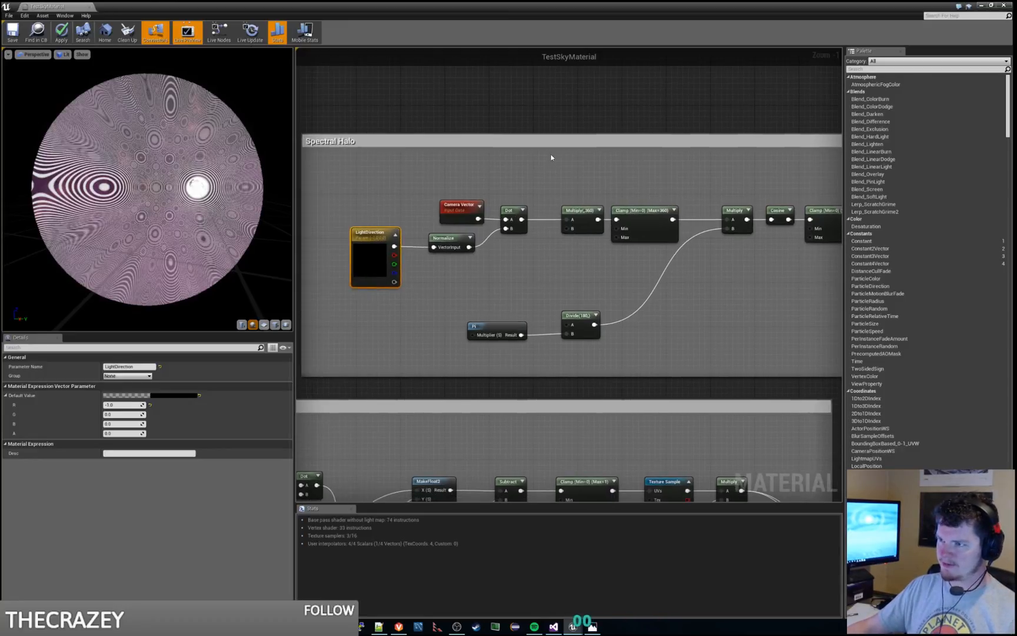
pyautogui.moveTo(551, 157); pyautogui.dragTo(507, 180, button='right')
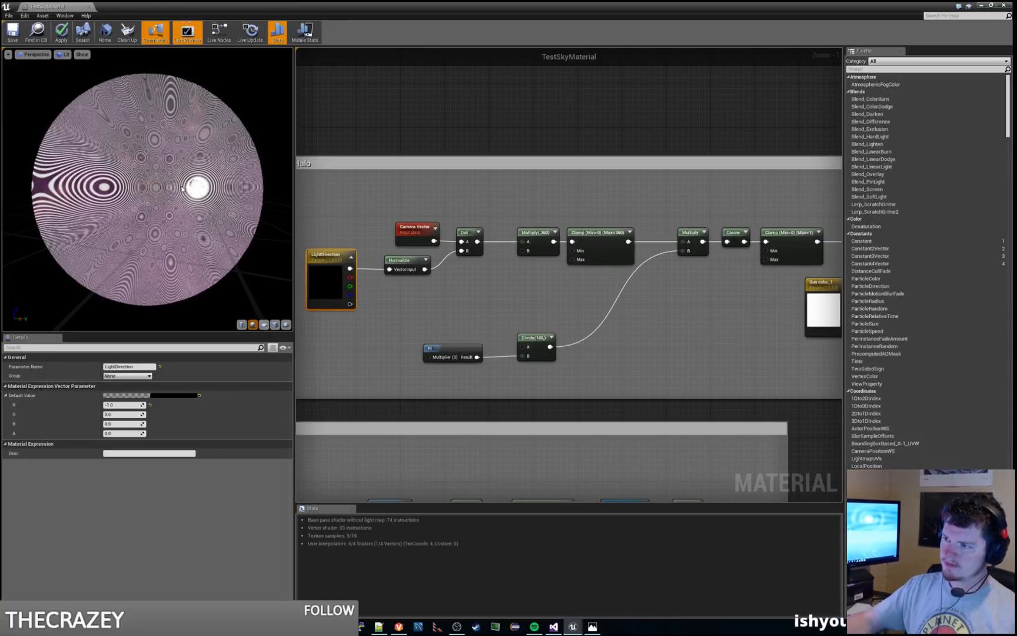
pyautogui.click(534, 232)
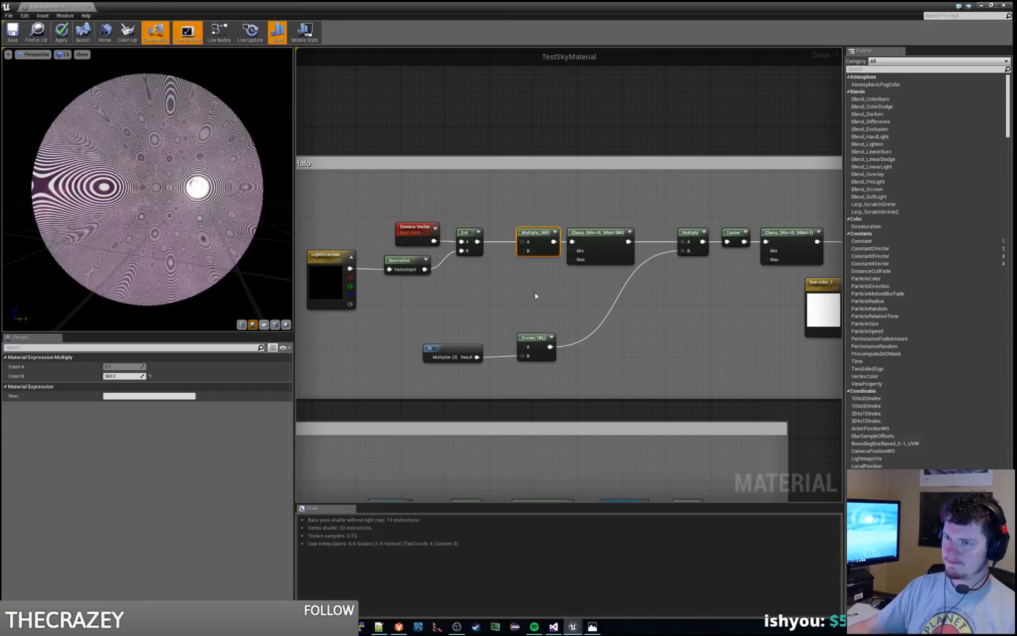
pyautogui.moveTo(535, 295); pyautogui.dragTo(504, 297, button='right')
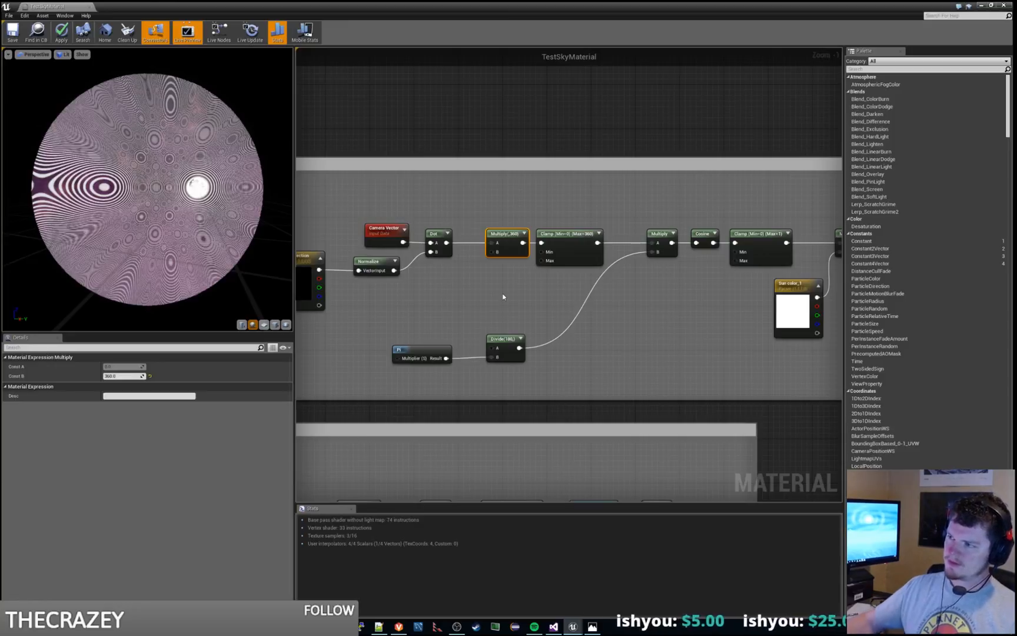
# Step: Move the Sun color_1 parameter node slightly left, under the final Clamp node of the Spectral Halo group
pyautogui.scroll(-2, 566, 315)
pyautogui.moveTo(568, 316)
pyautogui.mouseDown(button='right')
pyautogui.moveTo(506, 318)
pyautogui.moveTo(558, 306)
pyautogui.mouseUp(button='right')
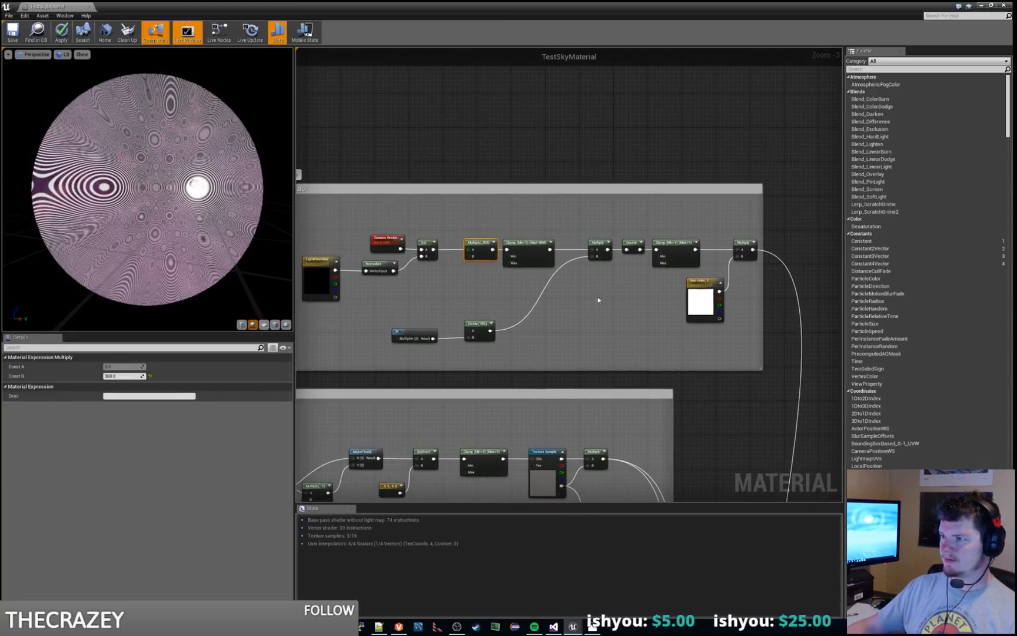
pyautogui.moveTo(686, 291); pyautogui.dragTo(664, 291)
pyautogui.click(559, 313)
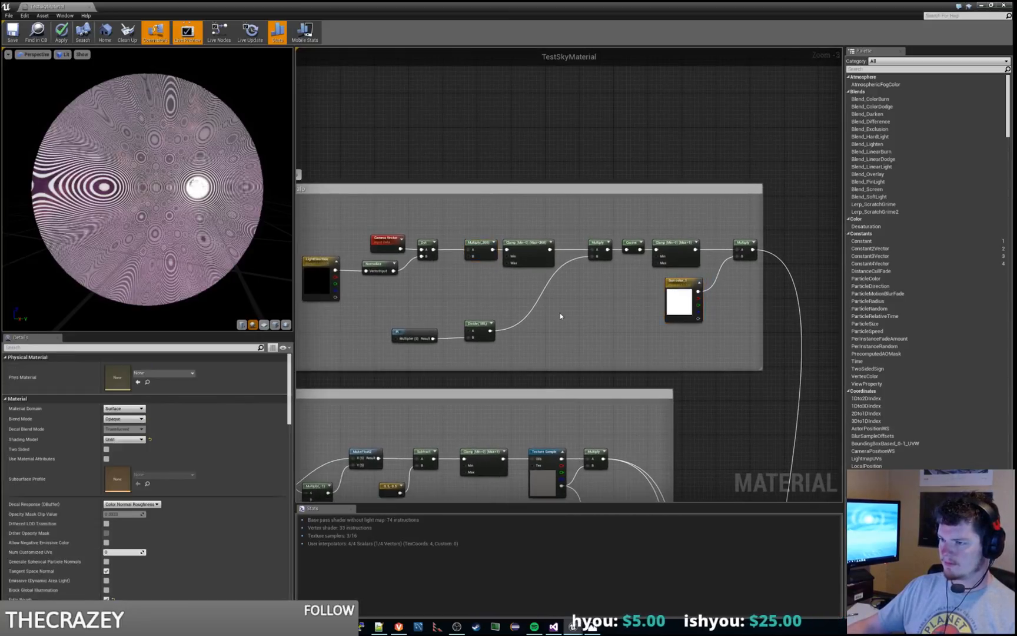
pyautogui.scroll(1, 559, 312)
pyautogui.moveTo(577, 306); pyautogui.dragTo(523, 348, button='right')
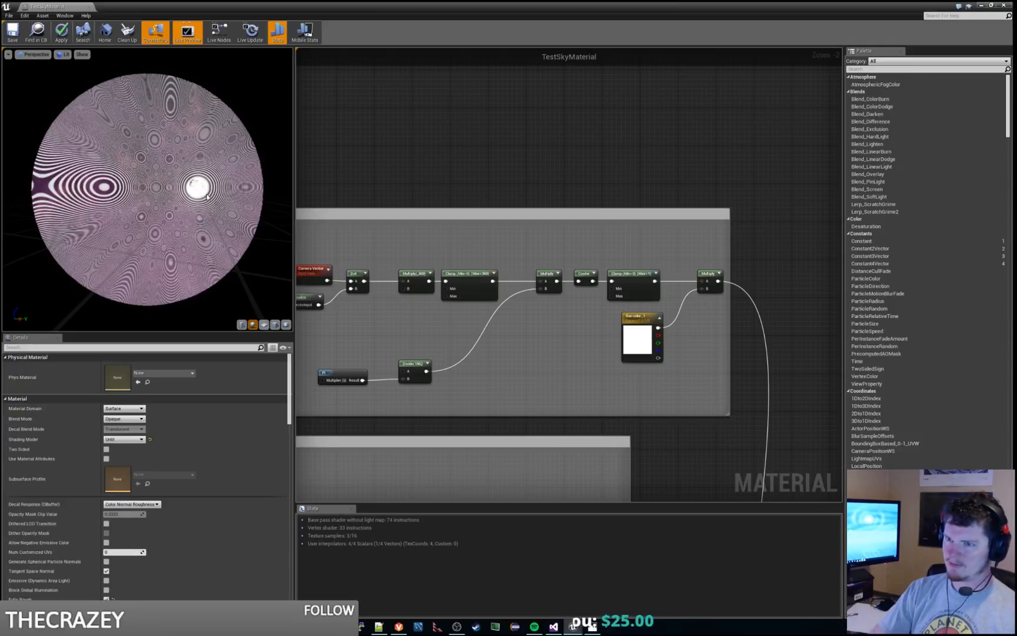
# Step: Switch to the level editor and examine the halo rings around the moon while moving the camera from side to side
pyautogui.hotkey('alt', 'Tab')
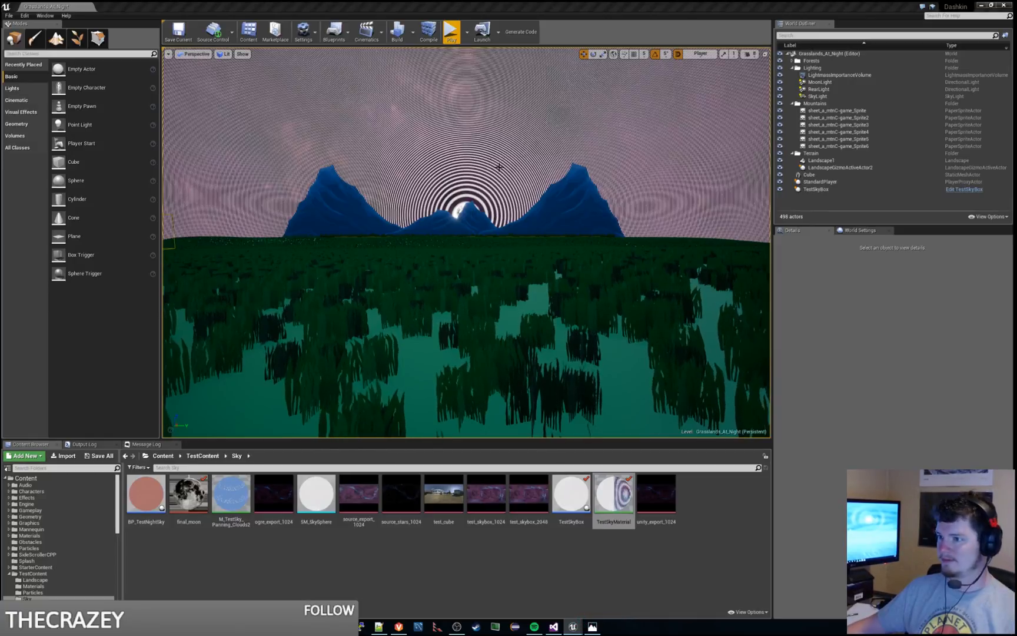
pyautogui.moveTo(473, 237); pyautogui.dragTo(561, 171, button='right')
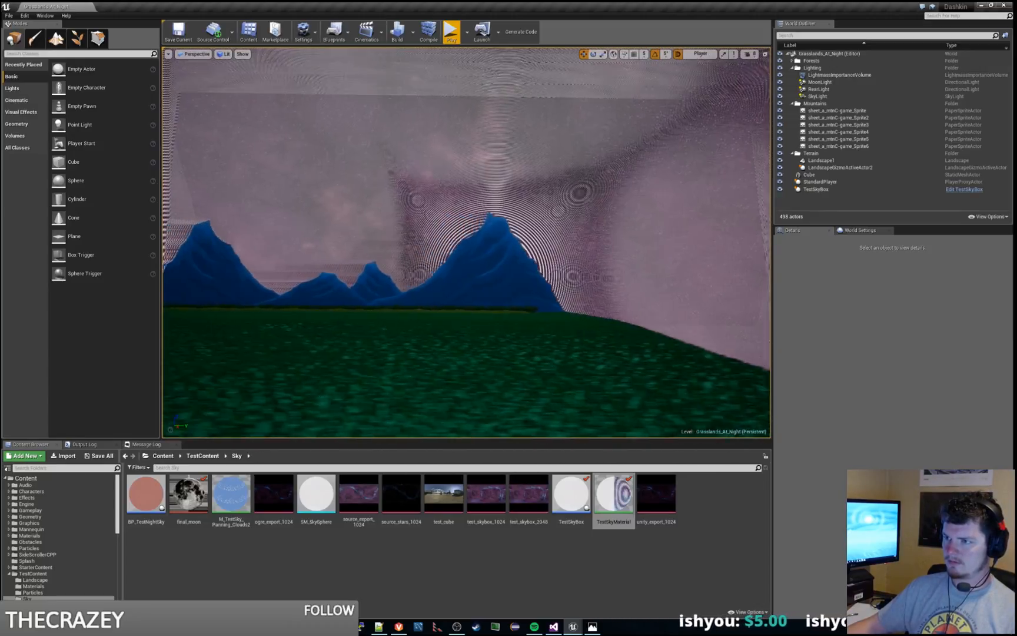
pyautogui.press('a')
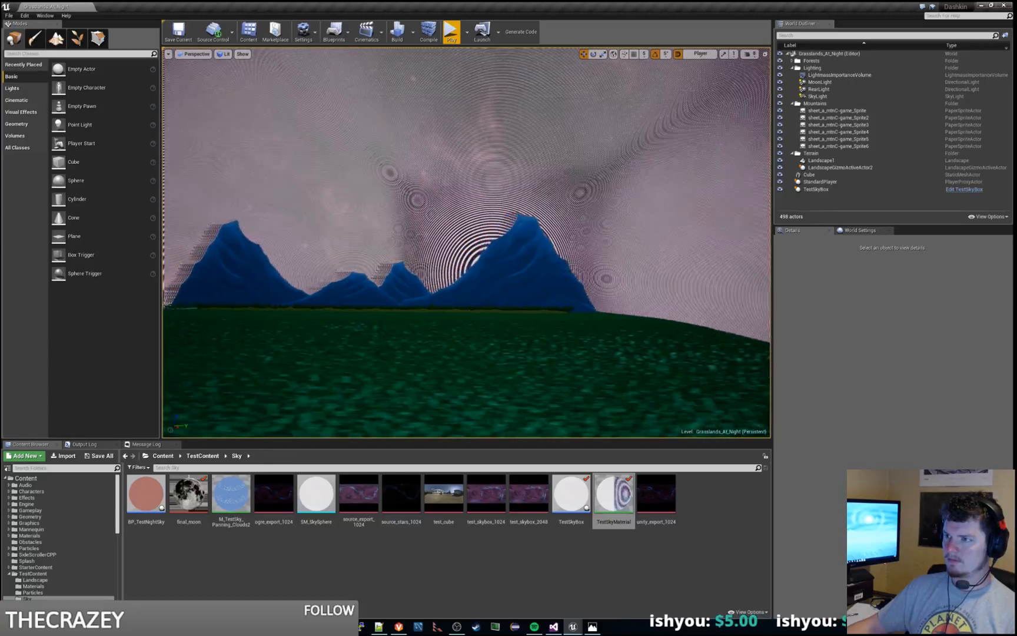
pyautogui.press('d')
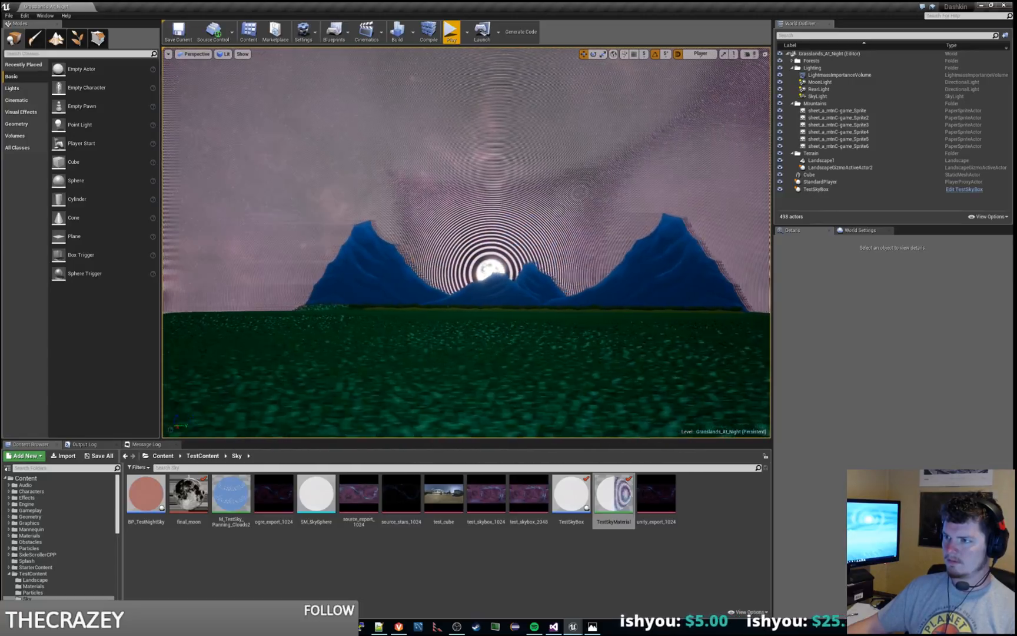
pyautogui.press('d')
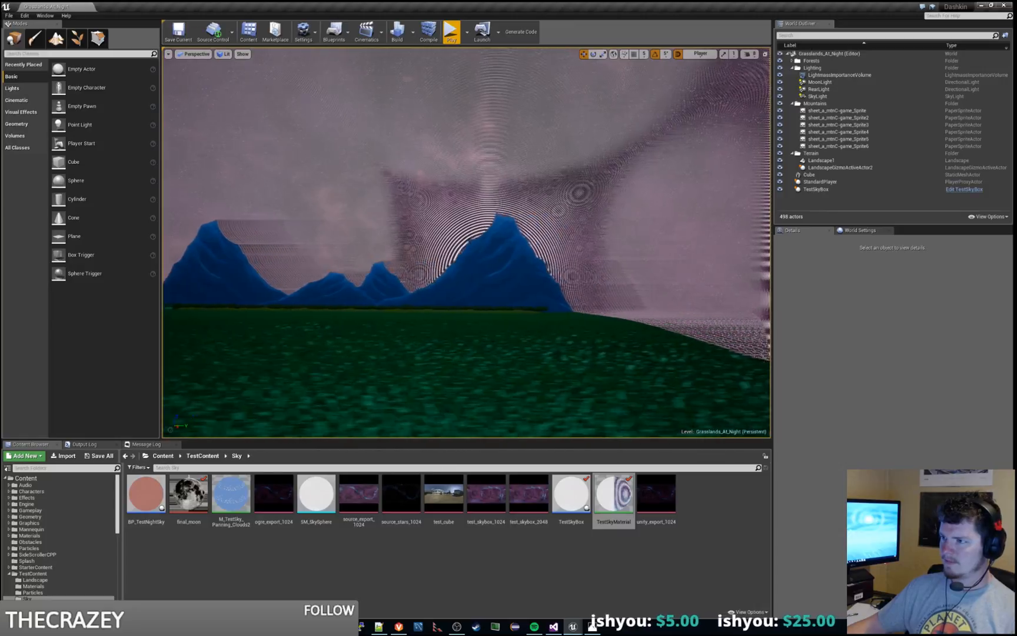
# Step: Return to the TestSkyMaterial graph and connect the Dot node's output directly to input A of the final Multiply node in the Spectral Halo group
pyautogui.press('d')
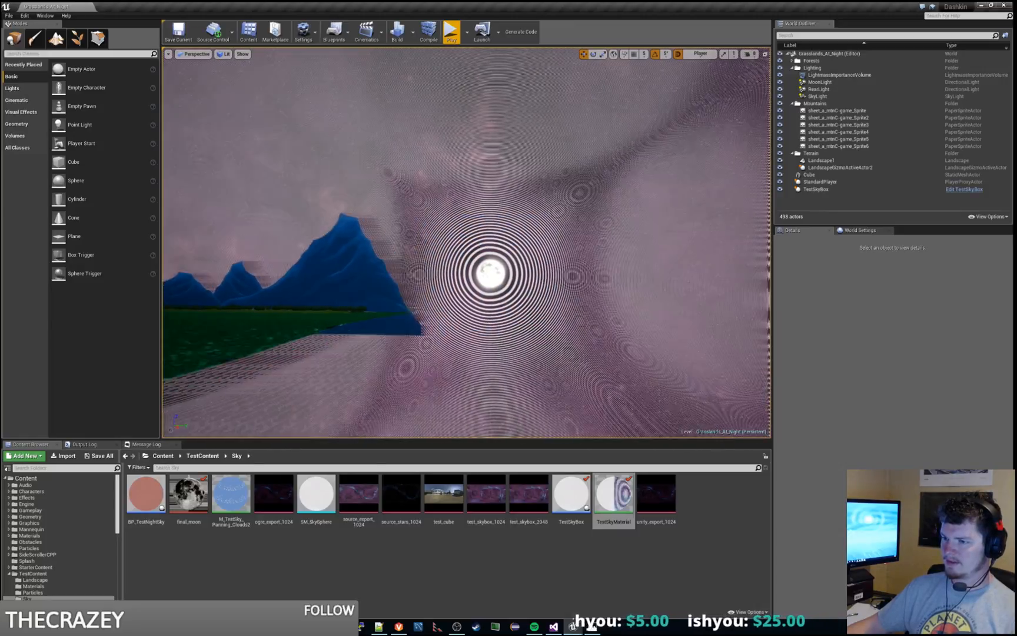
pyautogui.press('a')
pyautogui.press('a')
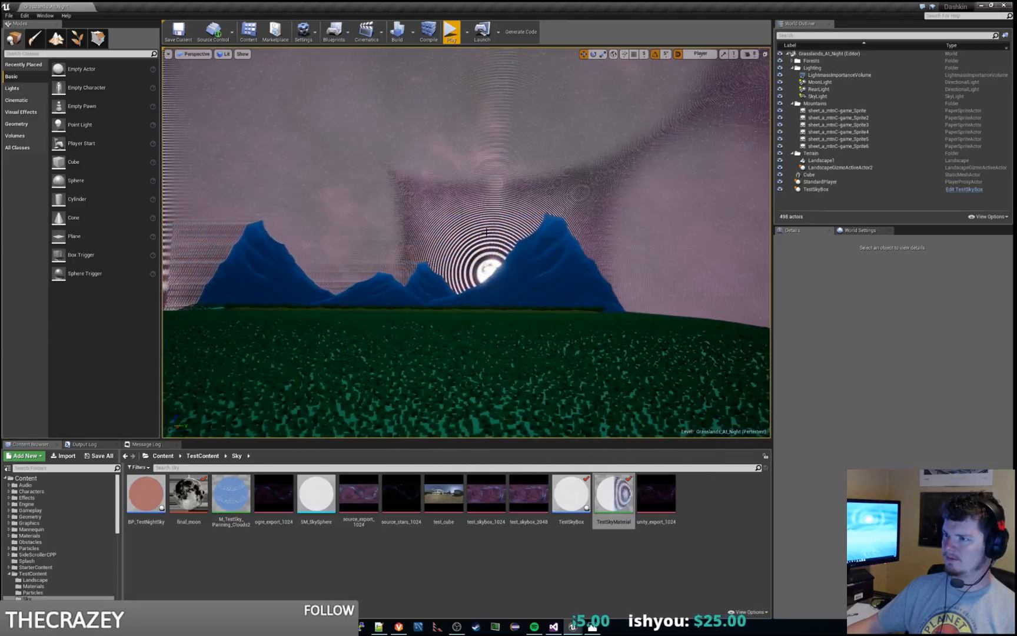
pyautogui.moveTo(1016, 103); pyautogui.dragTo(362, 2)
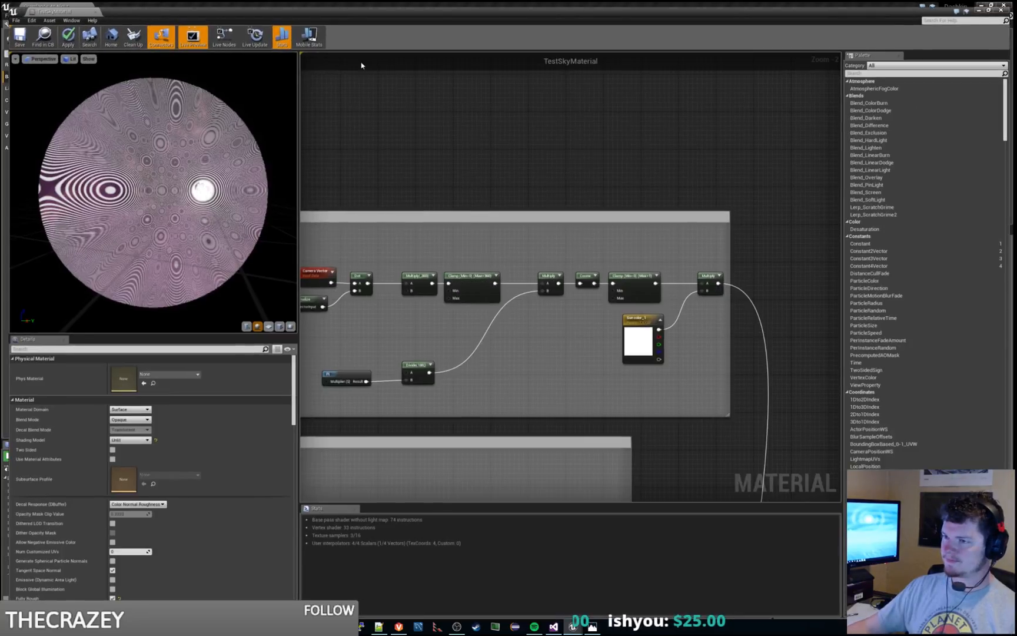
pyautogui.moveTo(371, 270); pyautogui.dragTo(464, 243, button='right')
pyautogui.moveTo(574, 200); pyautogui.dragTo(541, 228, button='right')
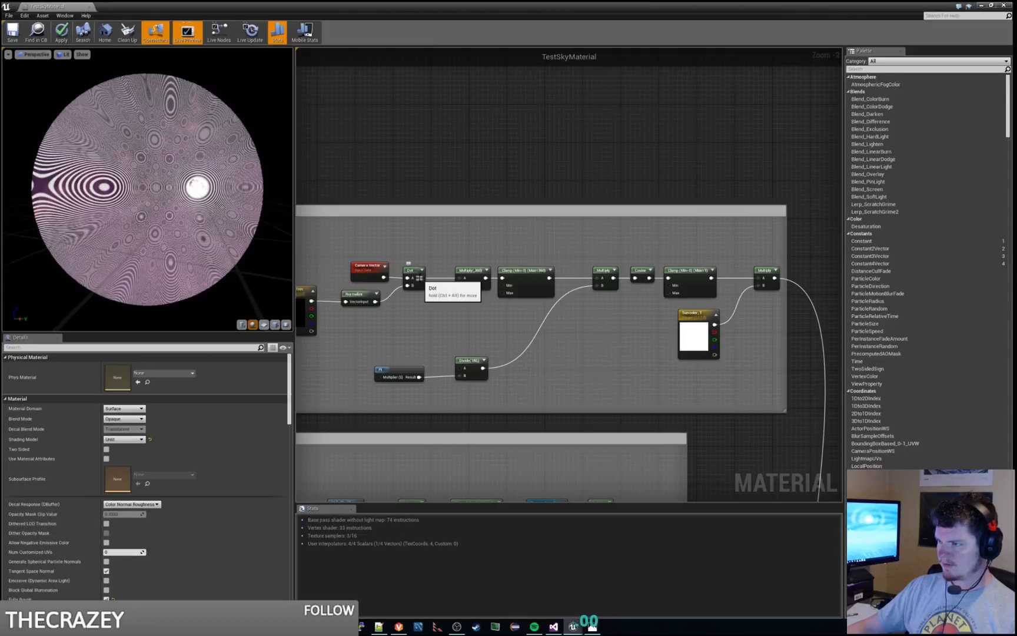
pyautogui.moveTo(420, 278); pyautogui.dragTo(760, 278)
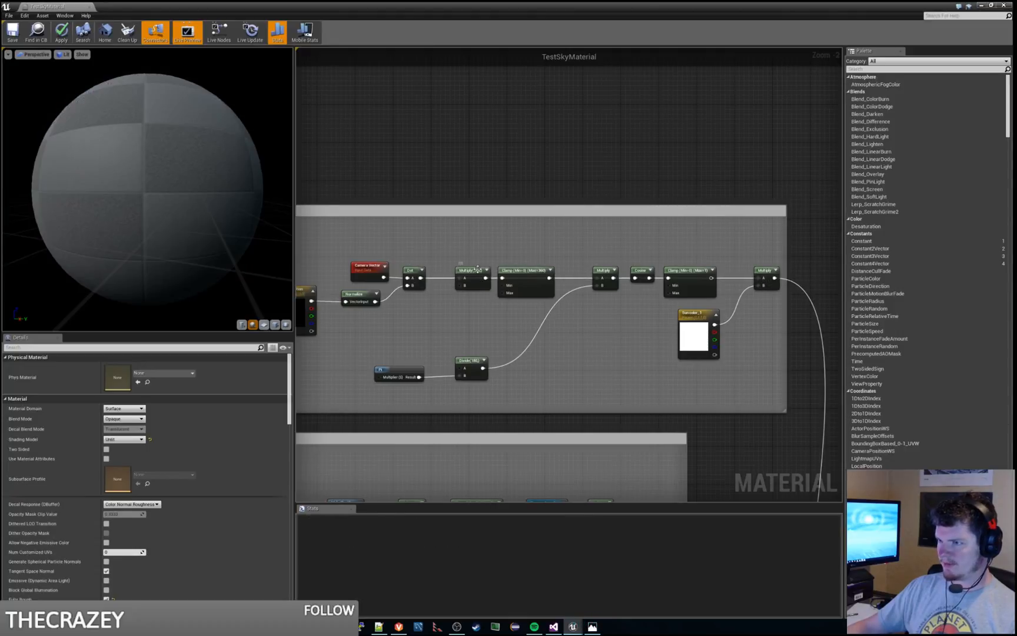
# Step: Move the bypassed Multiply, Clamp, Multiply, Cosine and Clamp nodes down together, below the wire from Dot to the final Multiply
pyautogui.click(477, 270)
pyautogui.keyDown('ctrl'); pyautogui.click(539, 272); pyautogui.keyUp('ctrl')
pyautogui.keyDown('ctrl'); pyautogui.click(603, 271); pyautogui.keyUp('ctrl')
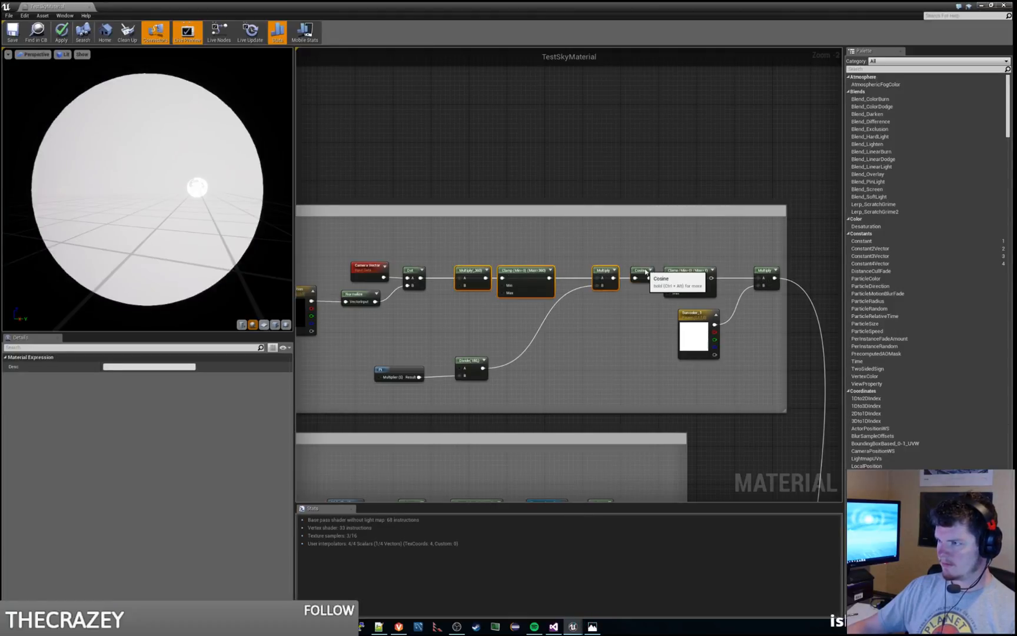
pyautogui.keyDown('ctrl'); pyautogui.click(646, 271); pyautogui.keyUp('ctrl')
pyautogui.keyDown('ctrl'); pyautogui.click(695, 269); pyautogui.keyUp('ctrl')
pyautogui.moveTo(638, 272); pyautogui.dragTo(596, 326)
# Step: Disconnect the Dot node from the lowered Multiply node and apply the changes to the material
pyautogui.click(423, 306)
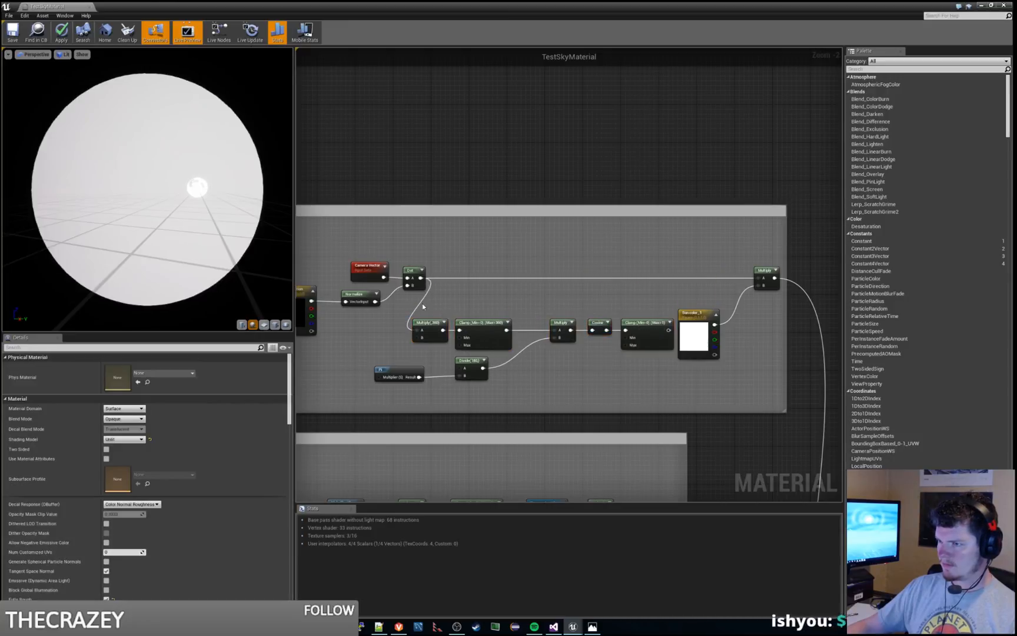
pyautogui.keyDown('alt'); pyautogui.click(420, 304); pyautogui.keyUp('alt')
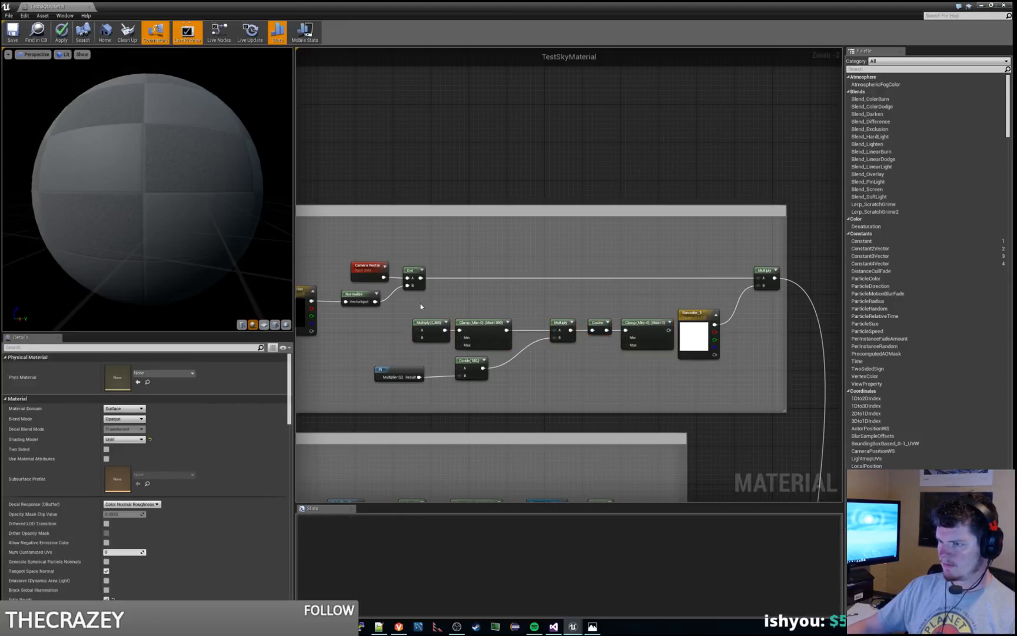
pyautogui.click(62, 33)
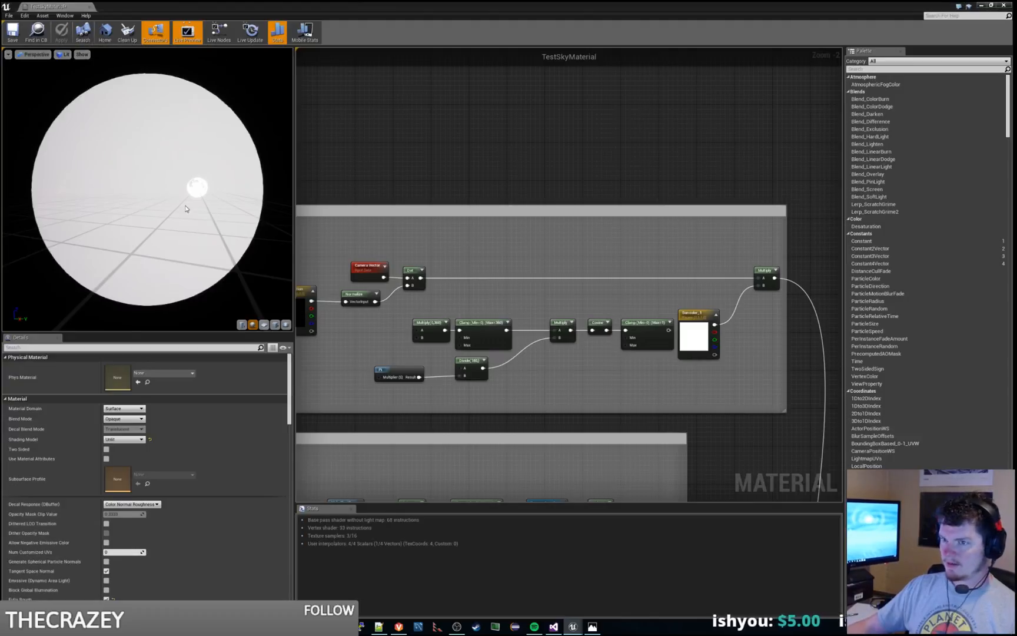
# Step: Switch to the level editor, briefly play the level, and examine the sky brightness around the moon and on its far sides
pyautogui.moveTo(186, 208)
pyautogui.mouseDown()
pyautogui.moveTo(213, 183)
pyautogui.moveTo(187, 207)
pyautogui.mouseUp()
pyautogui.click(982, 5)
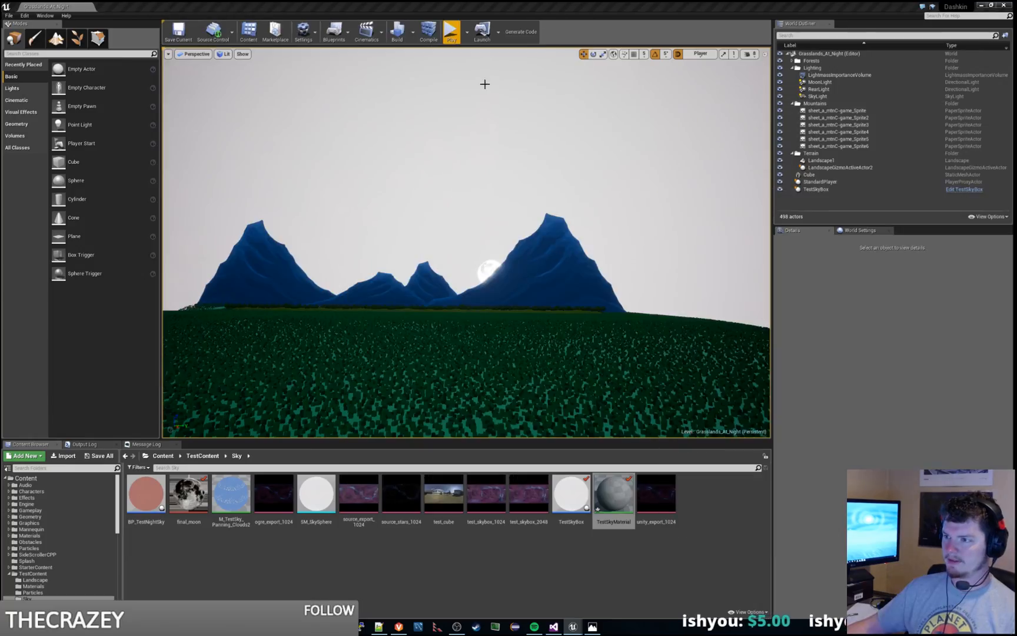
pyautogui.click(453, 30)
pyautogui.press('Escape')
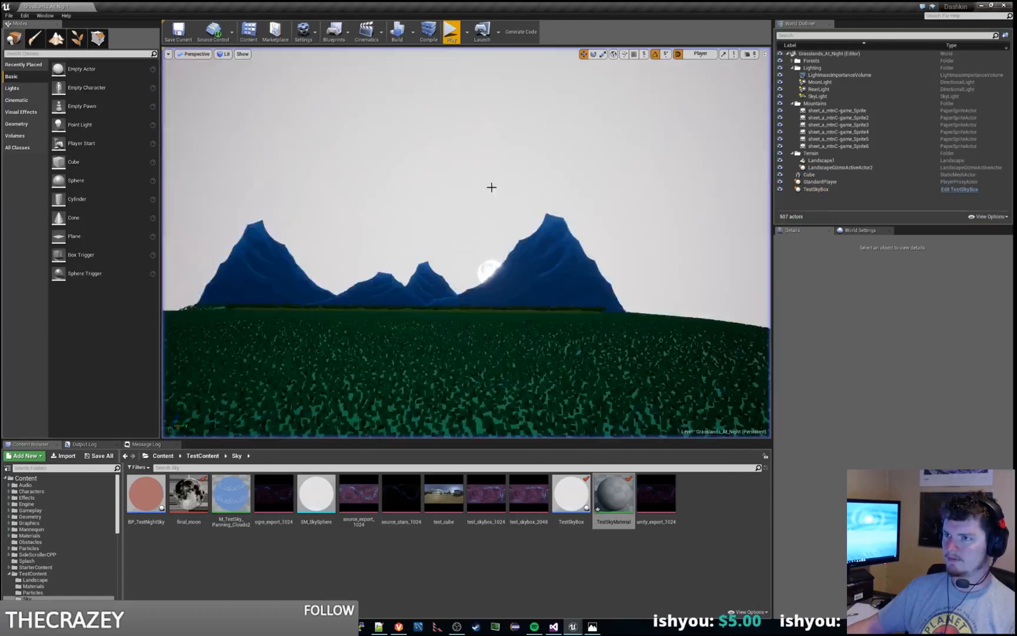
pyautogui.moveTo(492, 187); pyautogui.dragTo(382, 157, button='right')
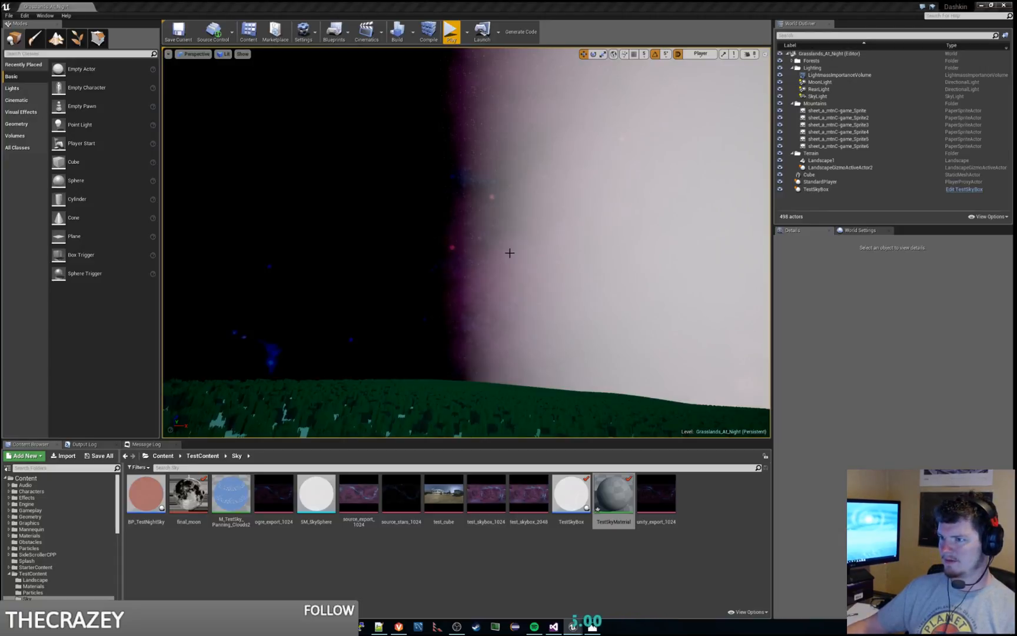
pyautogui.moveTo(508, 252); pyautogui.dragTo(671, 303, button='right')
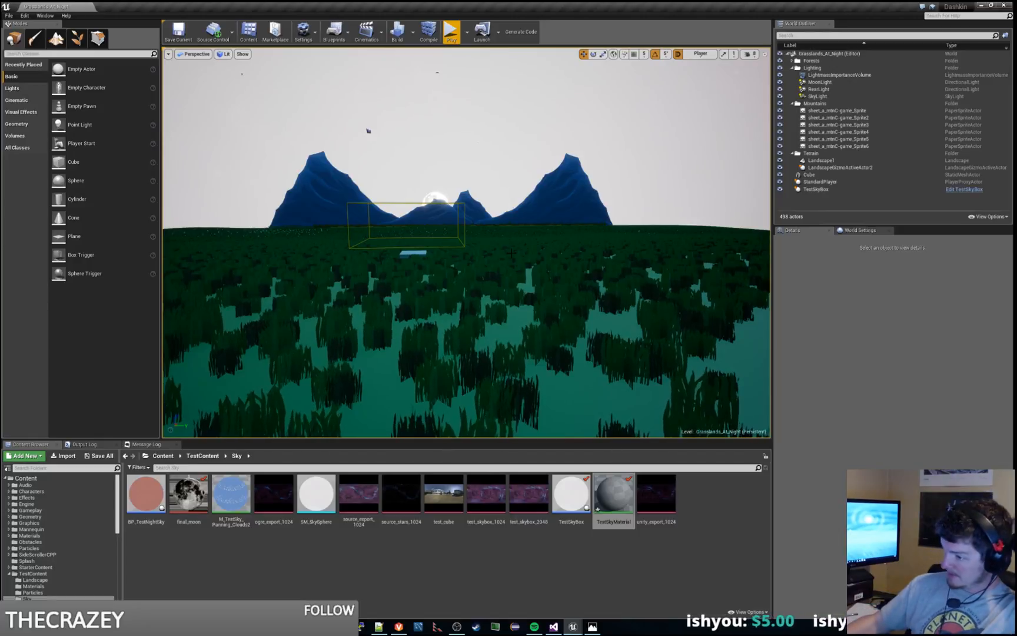
pyautogui.moveTo(535, 246); pyautogui.dragTo(484, 125, button='right')
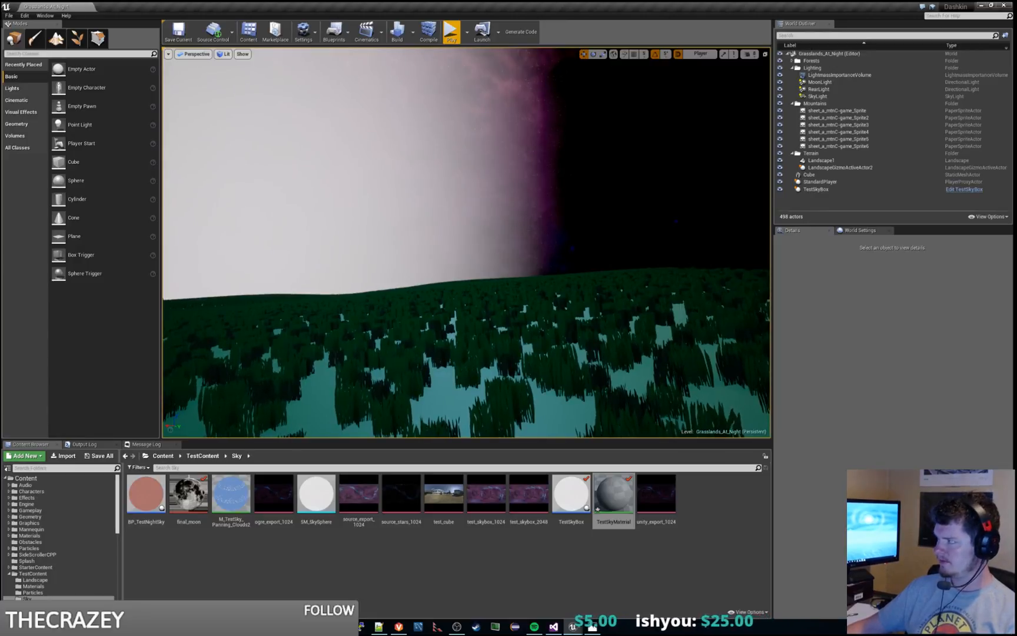
pyautogui.moveTo(484, 125); pyautogui.dragTo(534, 246, button='right')
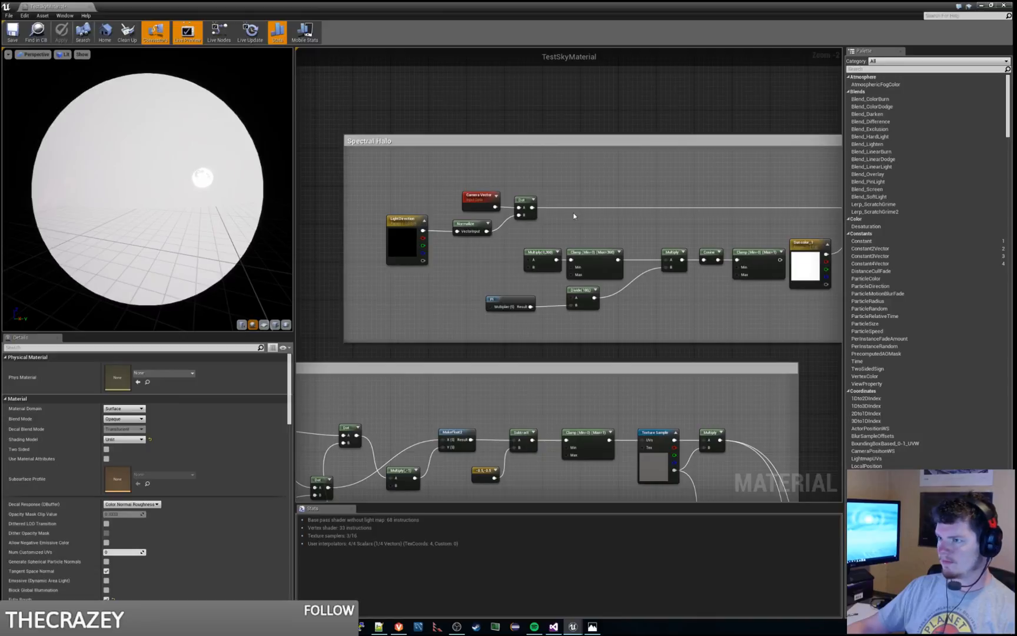
# Step: Return to the TestSkyMaterial graph and examine the description of the Camera Vector node in the Spectral Halo group
pyautogui.moveTo(574, 216); pyautogui.dragTo(525, 196, button='right')
pyautogui.scroll(-1, 476, 195)
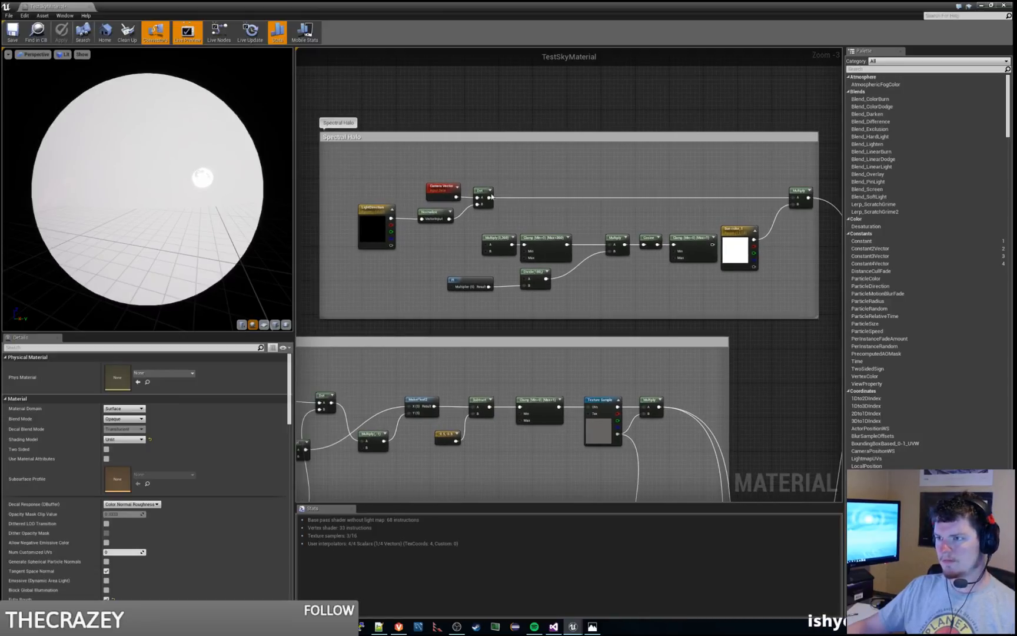
pyautogui.click(438, 191)
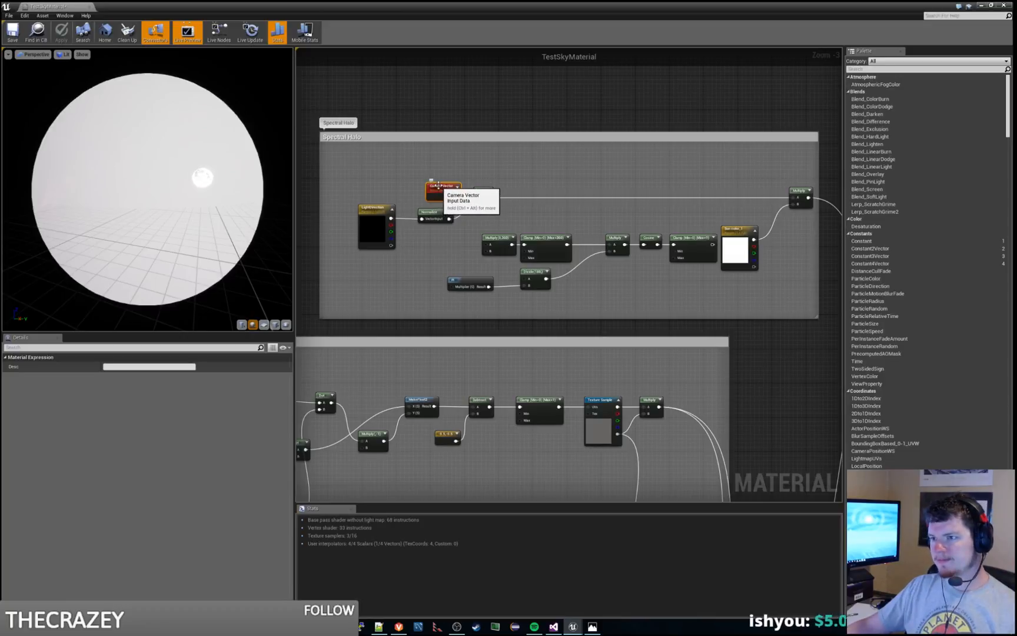
pyautogui.hotkey('ctrl', 'alt')
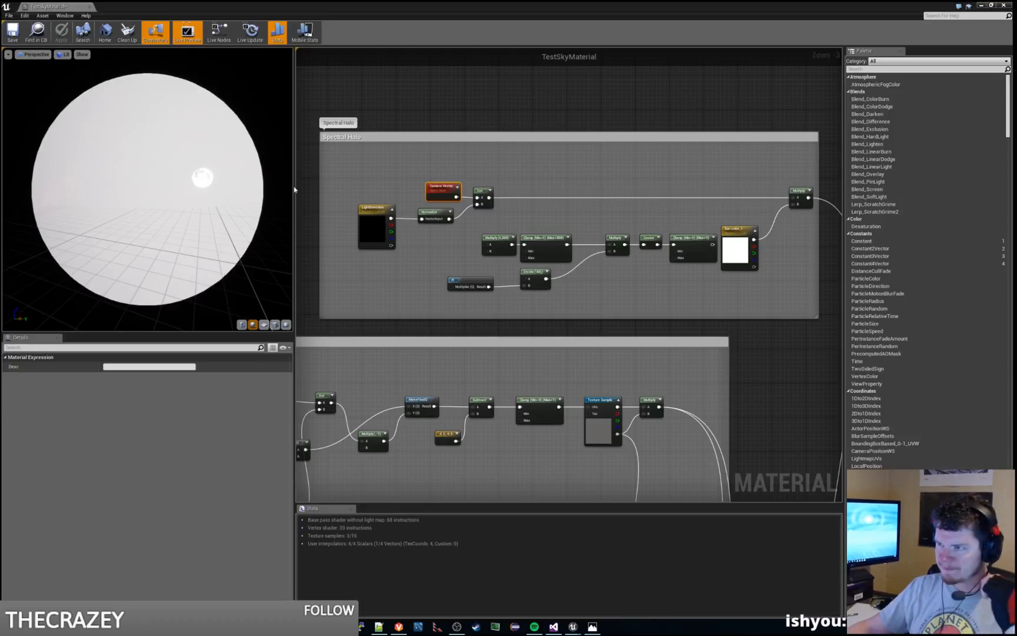
pyautogui.moveTo(445, 277); pyautogui.dragTo(472, 251, button='right')
pyautogui.moveTo(223, 192); pyautogui.dragTo(213, 172)
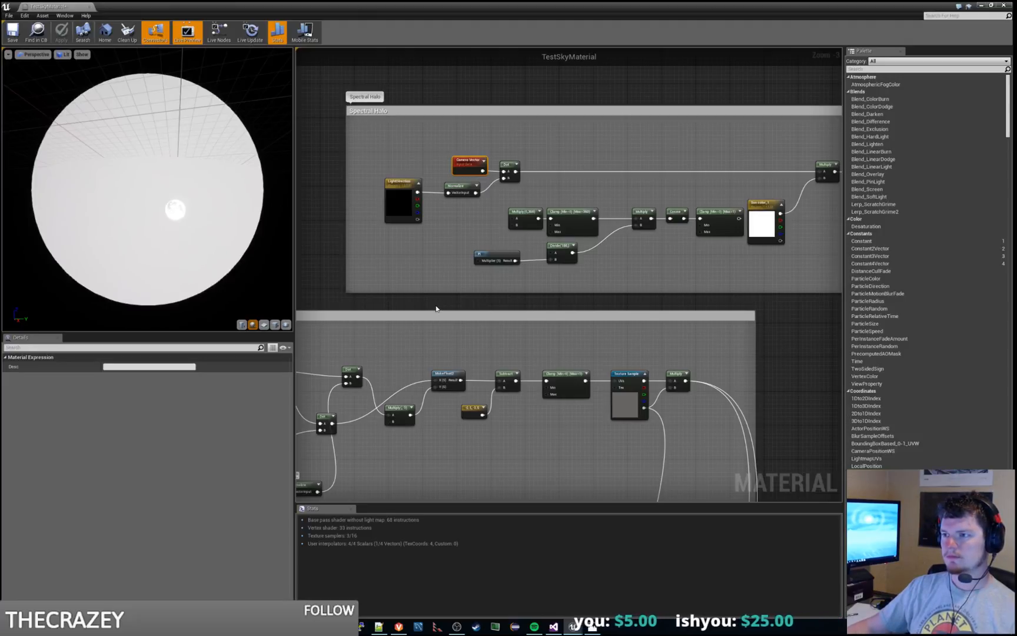
# Step: Spread the Camera Vector and Dot nodes apart and insert a copy of the Normalize node between them, above the original Normalize
pyautogui.moveTo(501, 164); pyautogui.dragTo(539, 164)
pyautogui.moveTo(465, 160); pyautogui.dragTo(397, 160)
pyautogui.click(465, 191)
pyautogui.hotkey('ctrl', 'c')
pyautogui.hotkey('ctrl', 'v')
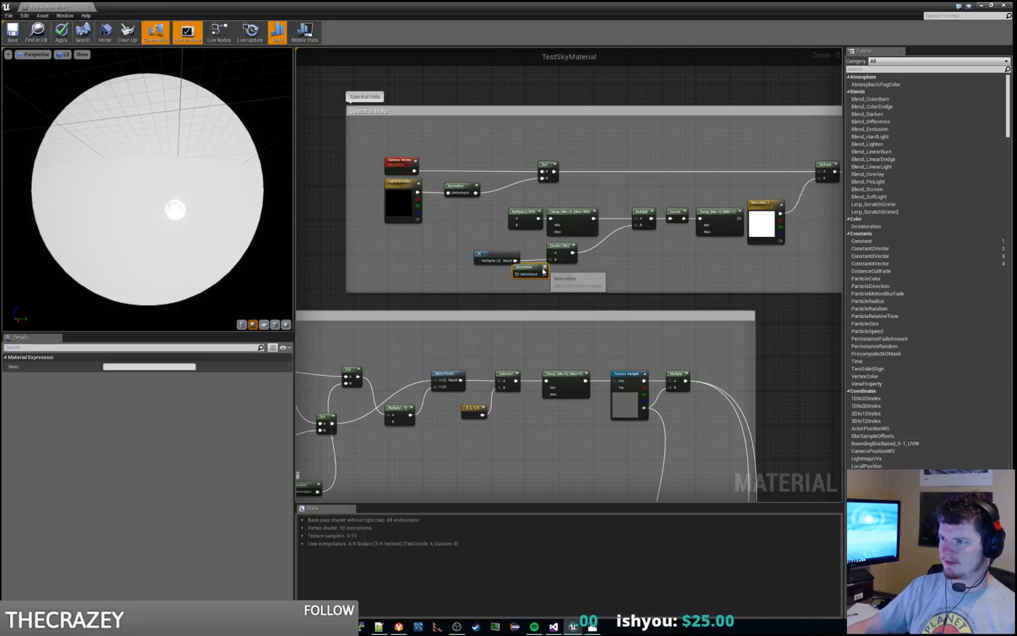
pyautogui.moveTo(547, 271); pyautogui.dragTo(484, 151)
pyautogui.moveTo(414, 171); pyautogui.dragTo(542, 172)
pyautogui.moveTo(465, 147); pyautogui.dragTo(461, 160)
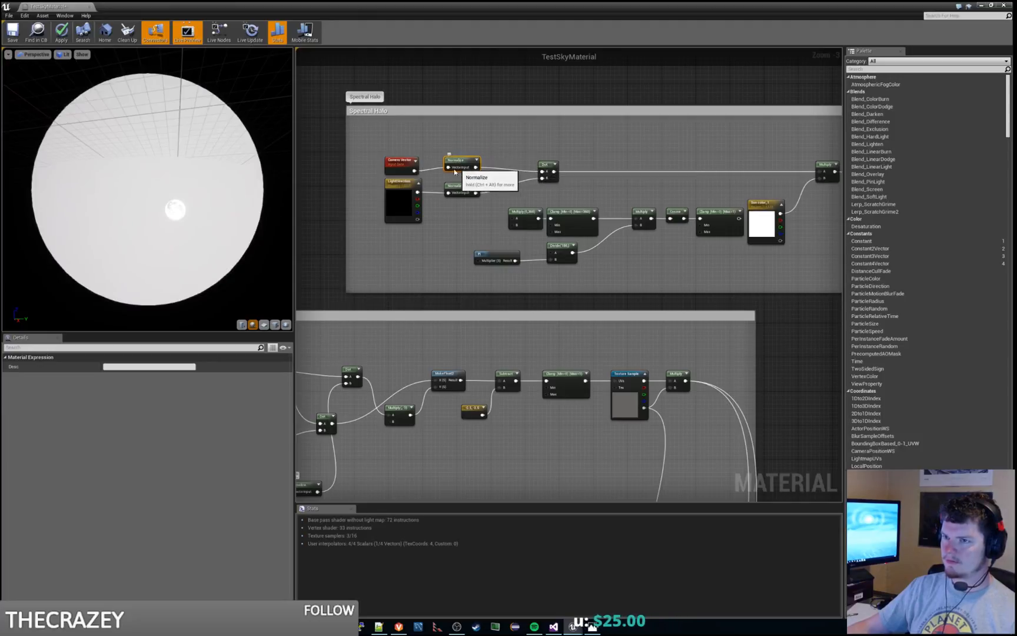
# Step: Preview the Spectral Halo group's Dot node on the sphere and examine its shading from several angles
pyautogui.moveTo(212, 217); pyautogui.dragTo(30, 241)
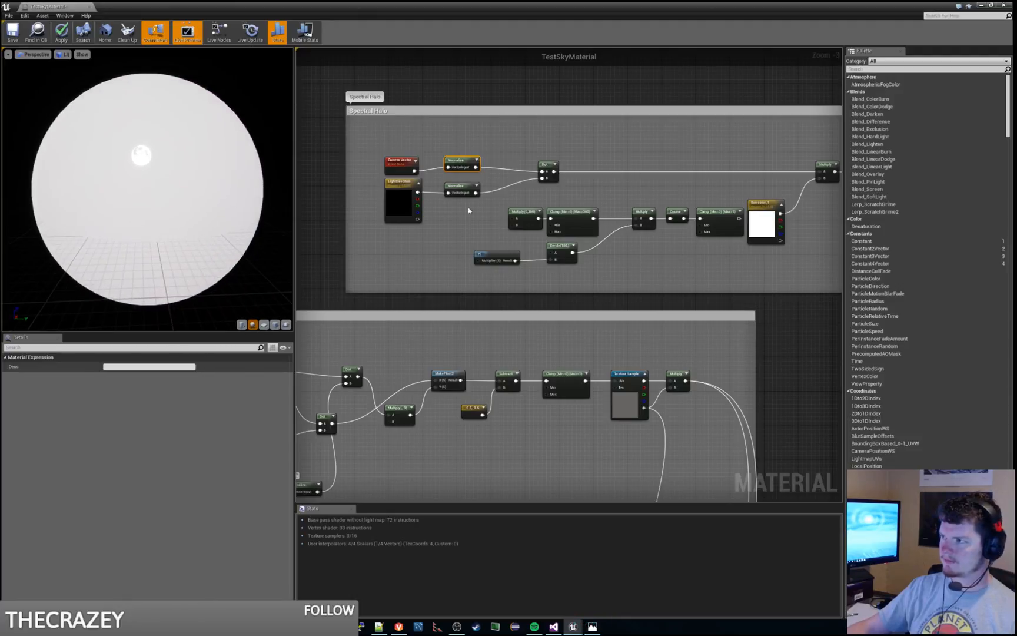
pyautogui.moveTo(575, 142); pyautogui.dragTo(550, 172, button='right')
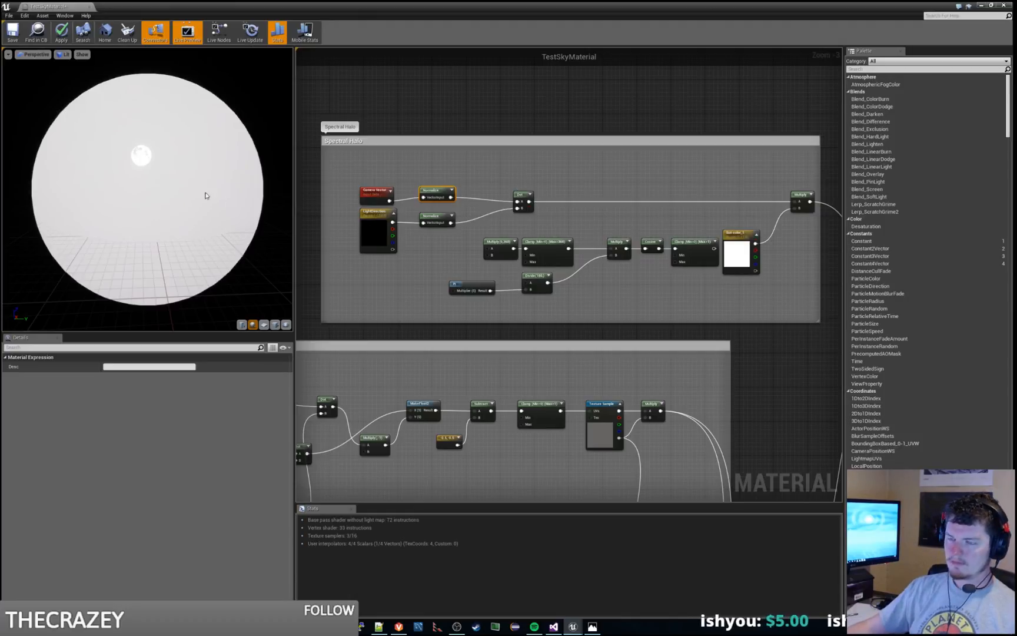
pyautogui.moveTo(204, 196)
pyautogui.mouseDown()
pyautogui.moveTo(153, 192)
pyautogui.moveTo(226, 218)
pyautogui.moveTo(156, 199)
pyautogui.moveTo(206, 202)
pyautogui.moveTo(206, 176)
pyautogui.mouseUp()
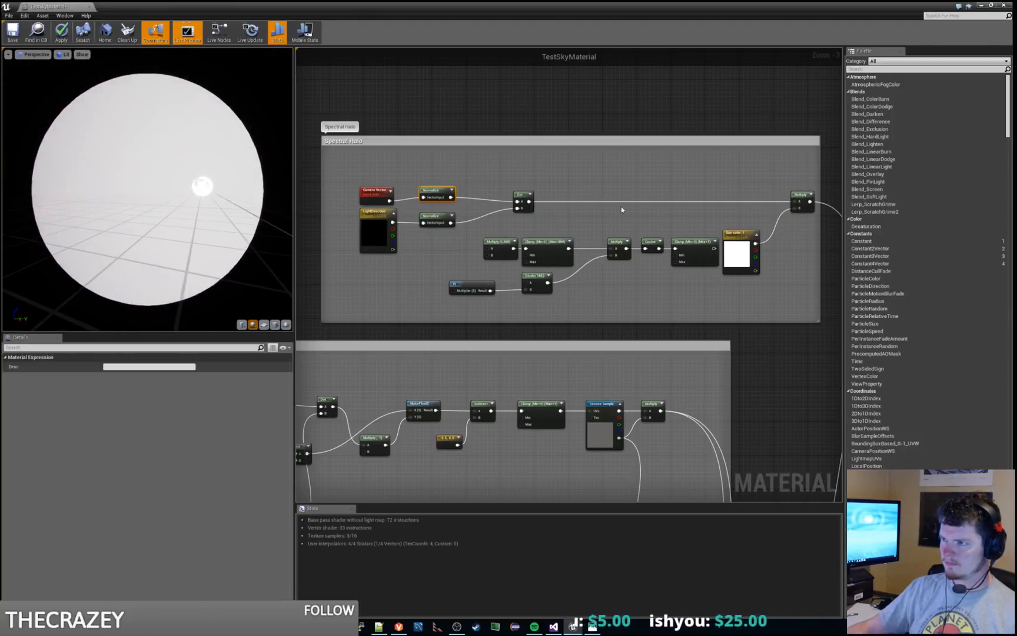
pyautogui.rightClick(521, 197)
pyautogui.click(547, 201)
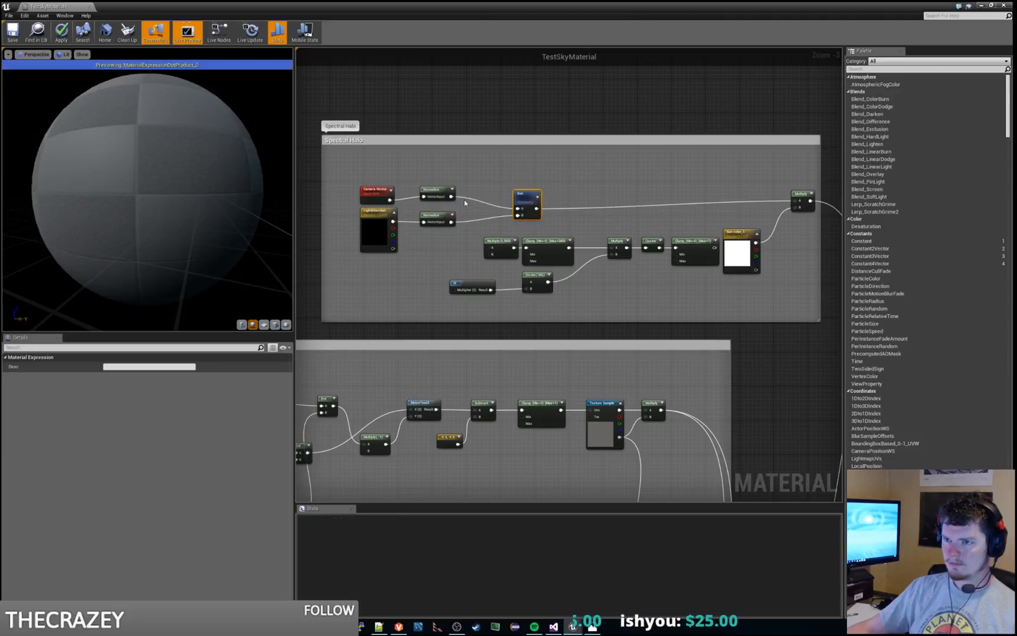
pyautogui.moveTo(147, 188); pyautogui.dragTo(106, 206)
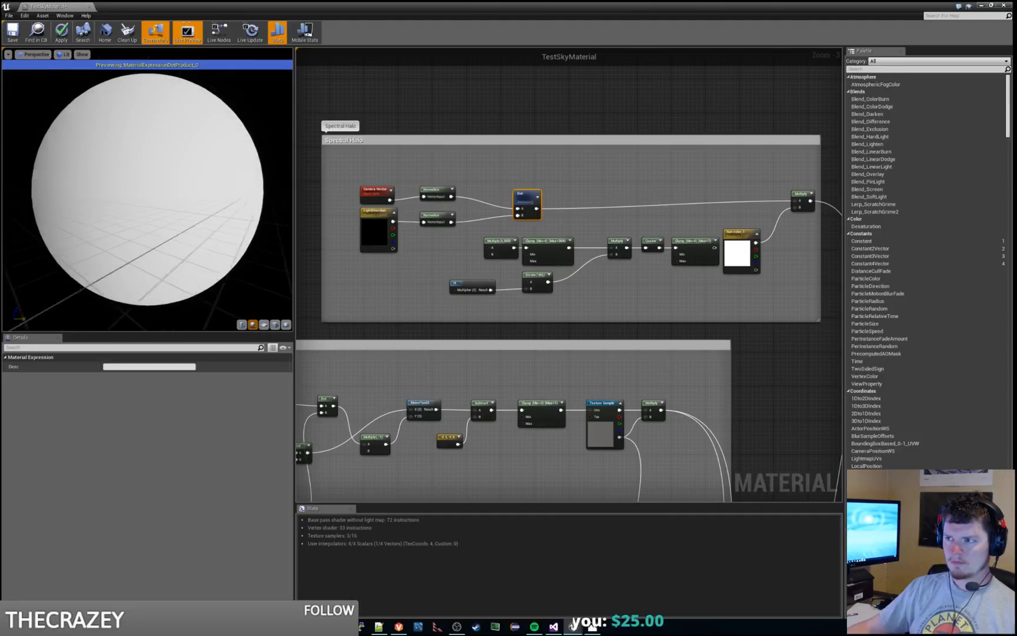
# Step: Preview the final Multiply node of the Spectral Halo group, then stop the node preview and inspect the full material on the sphere
pyautogui.rightClick(803, 192)
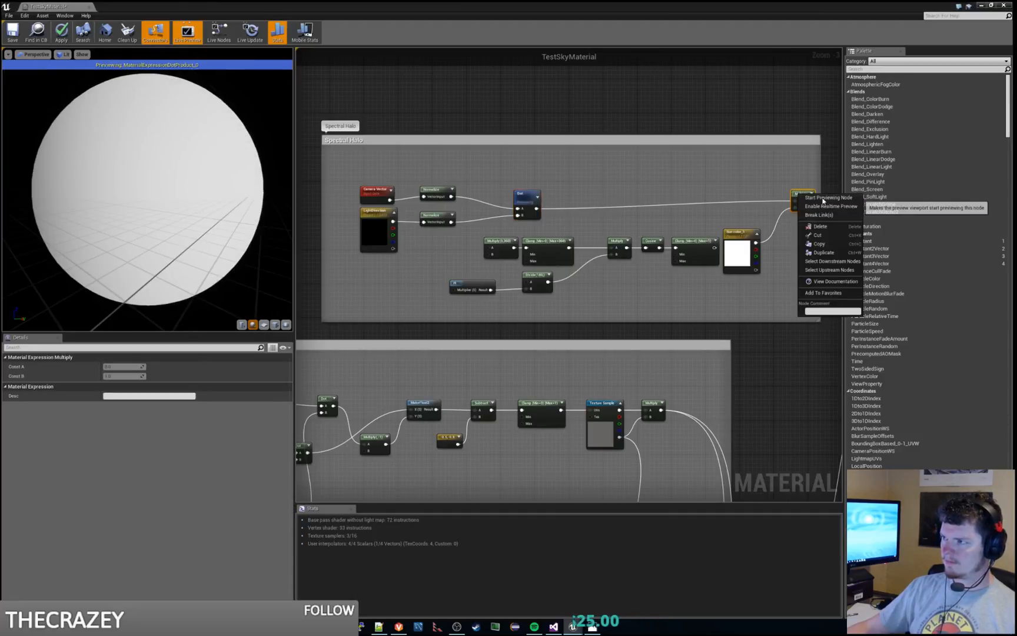
pyautogui.click(823, 198)
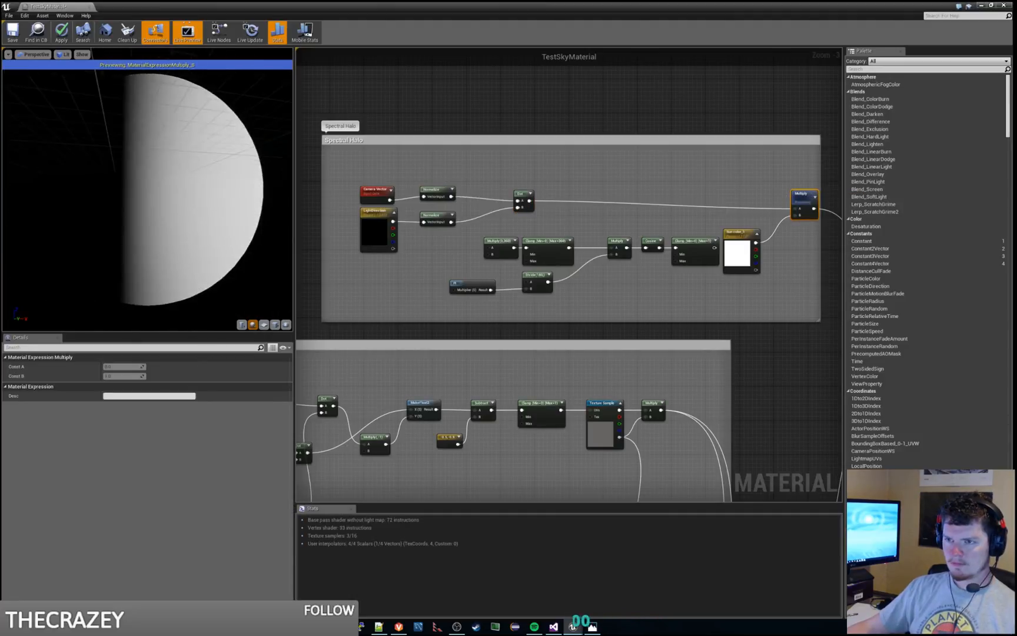
pyautogui.moveTo(171, 171); pyautogui.dragTo(73, 220)
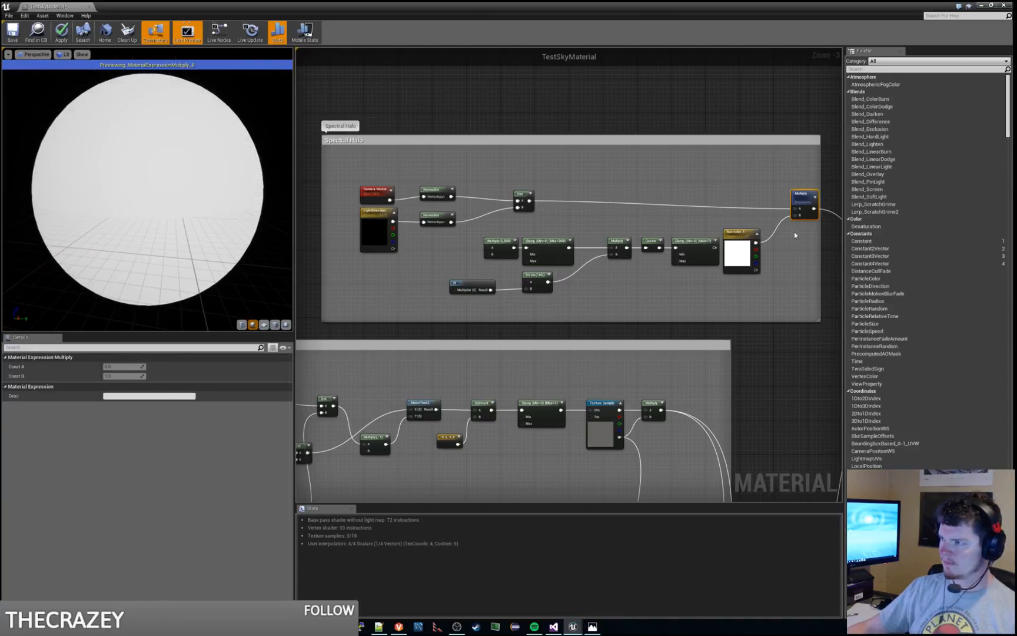
pyautogui.rightClick(804, 198)
pyautogui.click(824, 204)
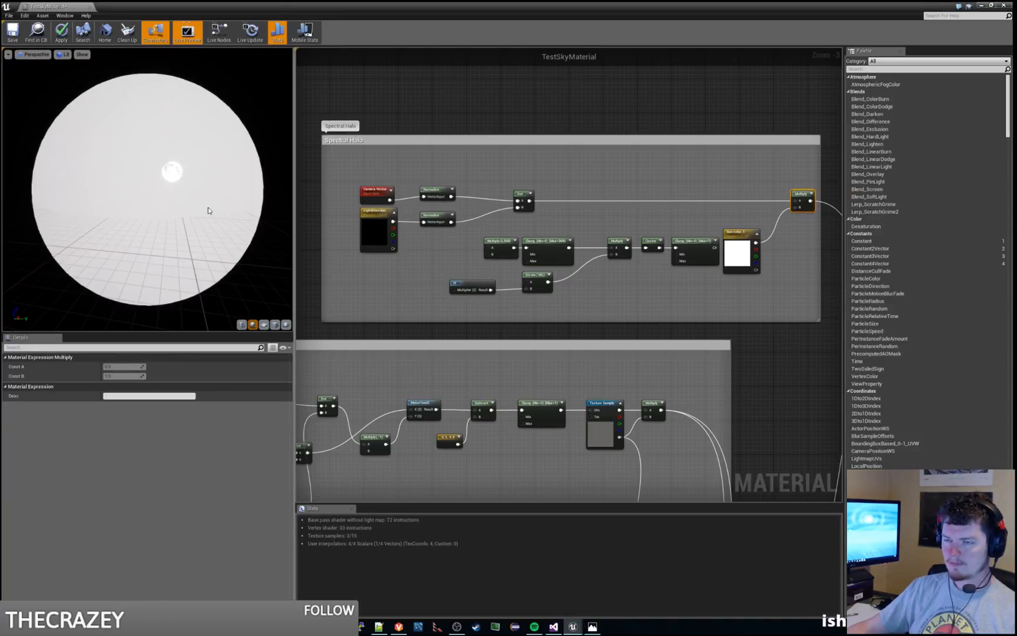
pyautogui.moveTo(209, 212); pyautogui.dragTo(159, 142)
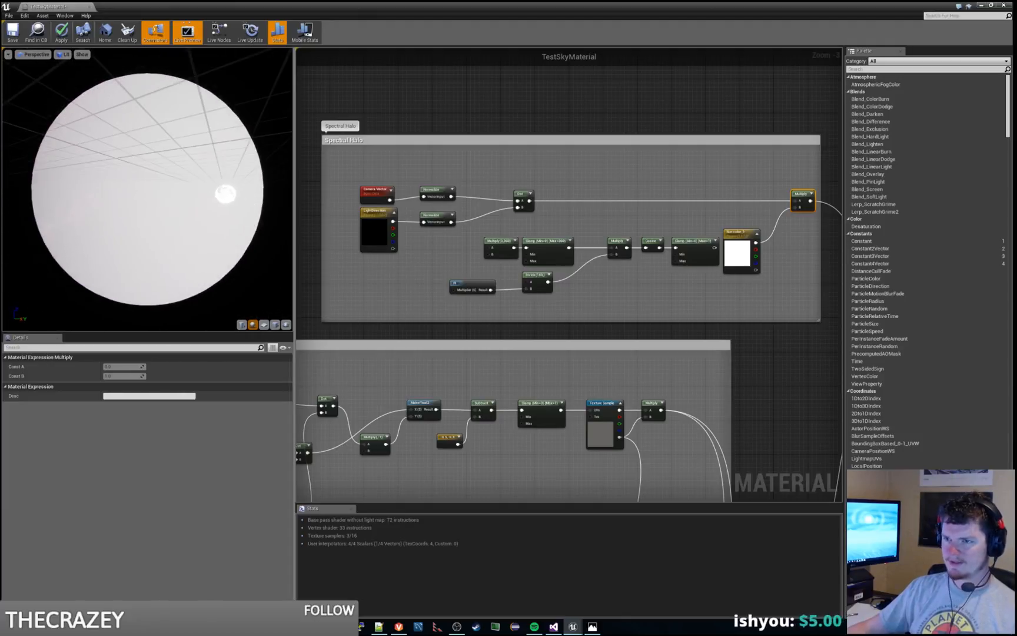
# Step: Duplicate the first Clamp node of the lower row, place the copy above the Dot-to-Multiply wire, and set its Max Default to 1
pyautogui.rightClick(630, 183)
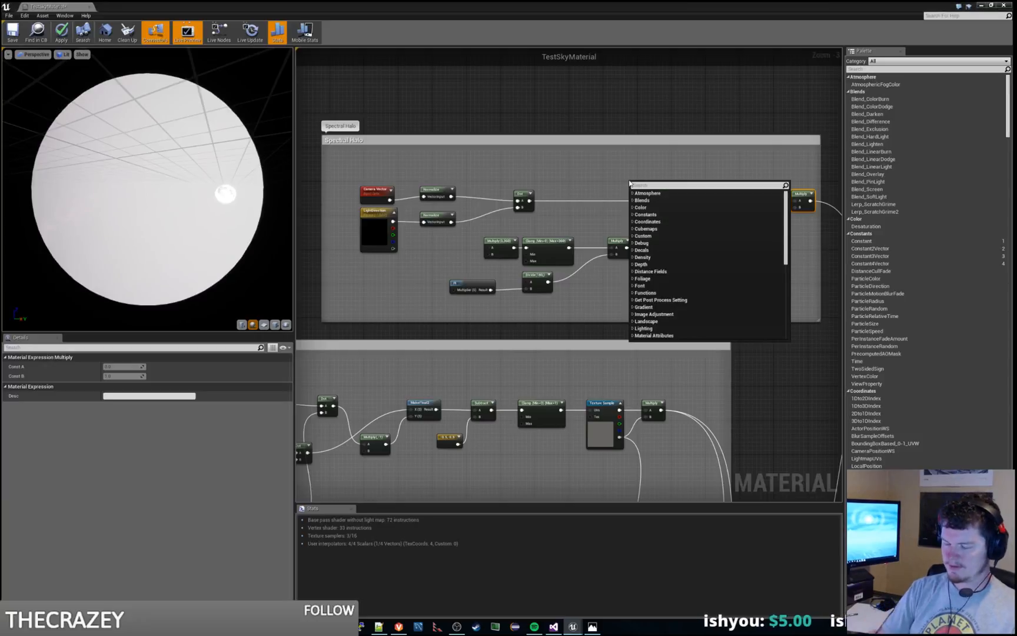
pyautogui.press('Escape')
pyautogui.click(547, 241)
pyautogui.hotkey('ctrl', 'c')
pyautogui.hotkey('ctrl', 'v')
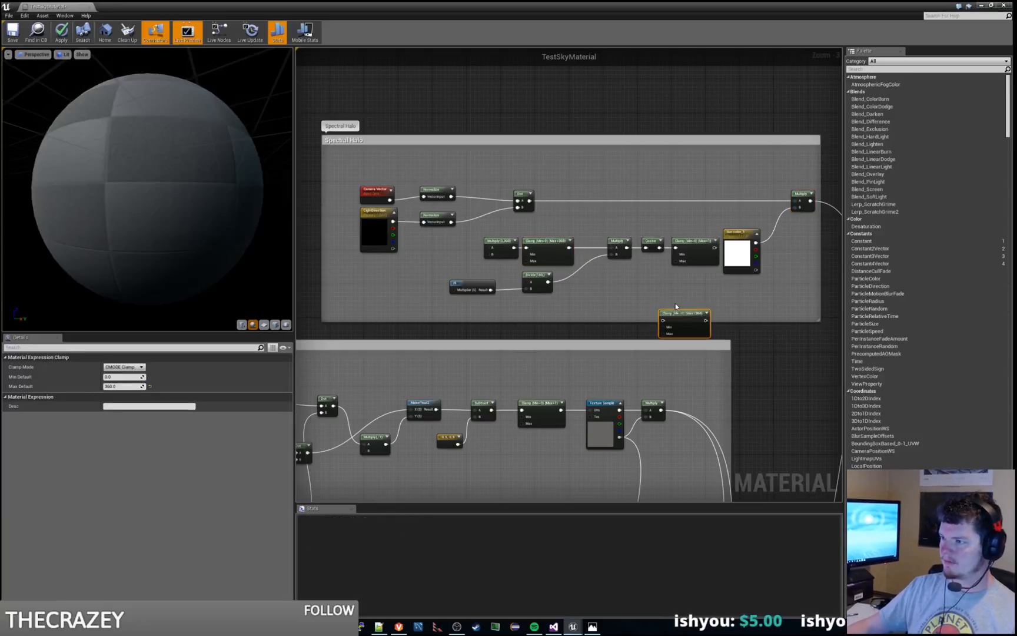
pyautogui.moveTo(687, 316); pyautogui.dragTo(623, 179)
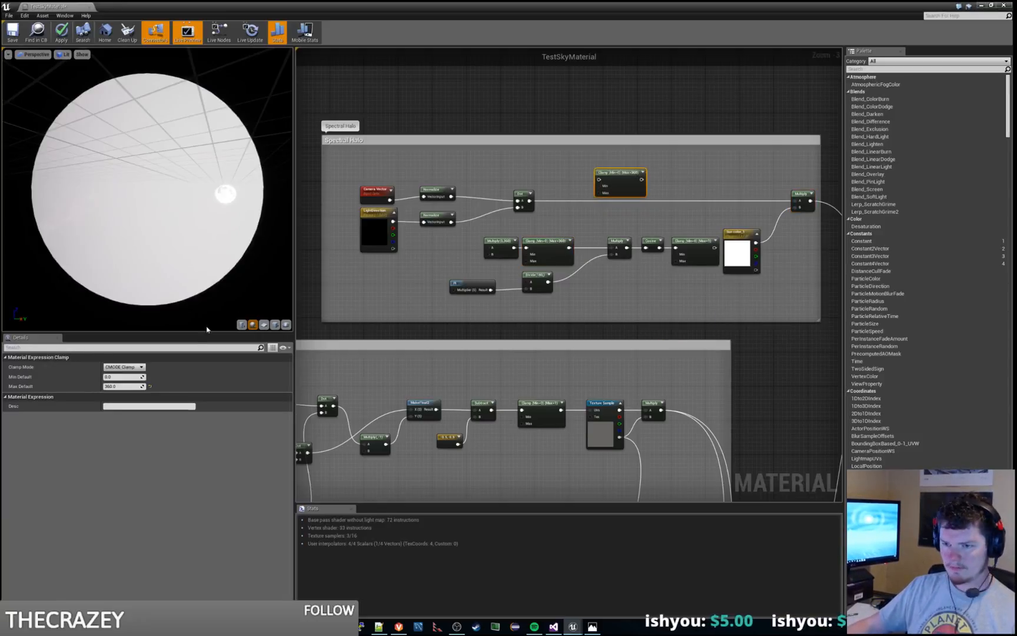
pyautogui.click(122, 387)
pyautogui.write('1')
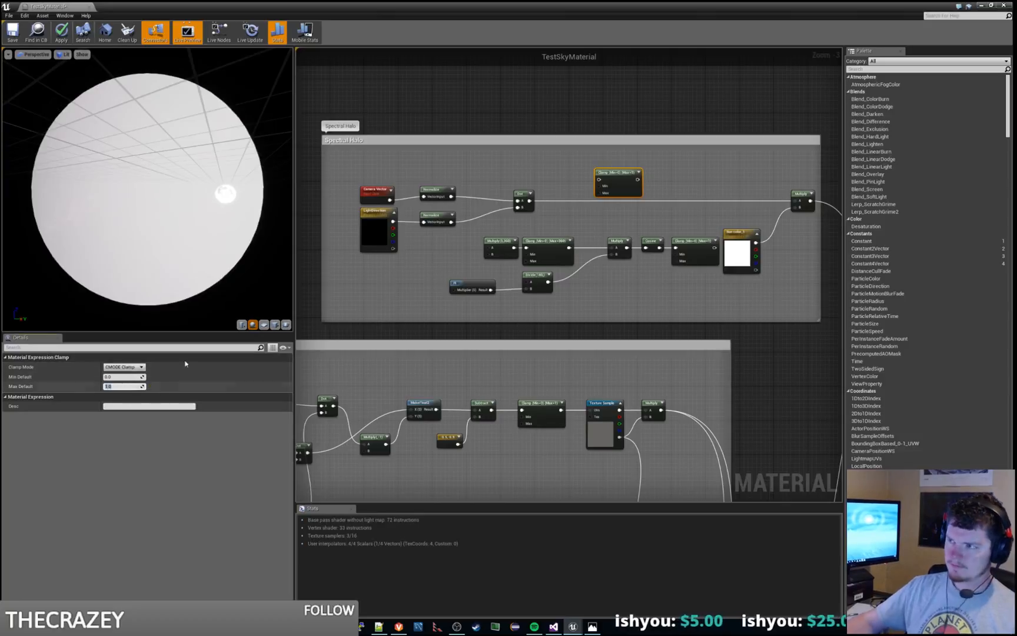
# Step: Connect the copied Clamp node between the Dot and final Multiply nodes, and align it with them in the upper row
pyautogui.press('Return')
pyautogui.moveTo(531, 201); pyautogui.dragTo(688, 201)
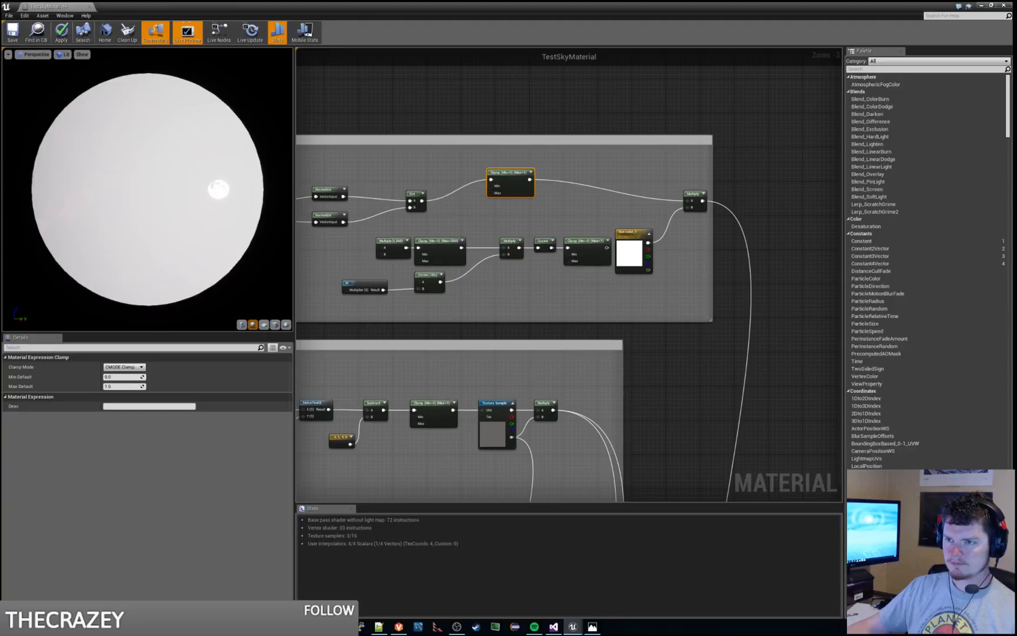
pyautogui.moveTo(522, 172); pyautogui.dragTo(475, 194)
pyautogui.click(522, 182)
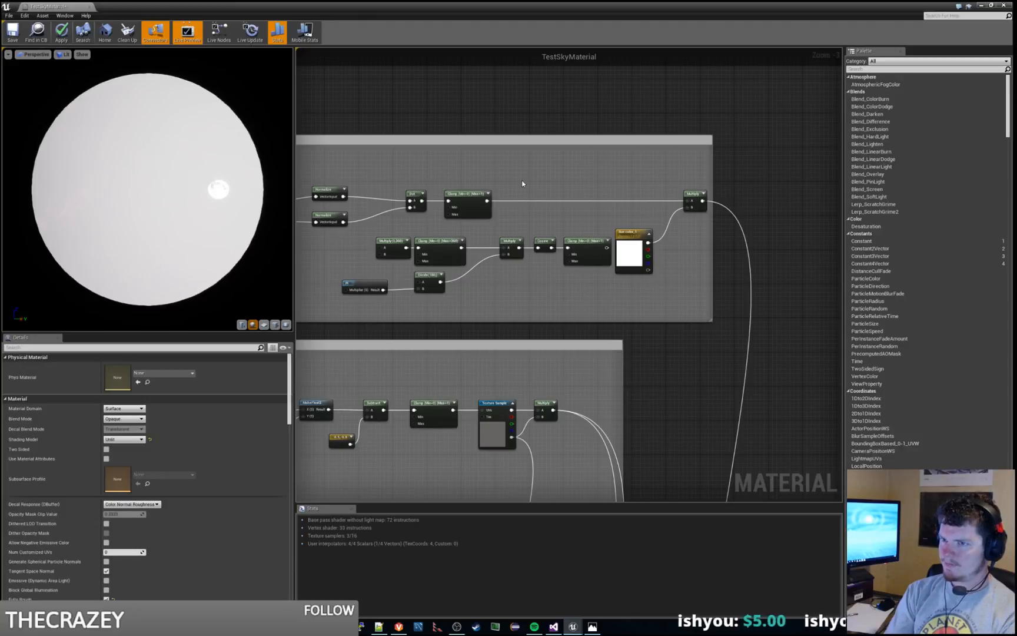
pyautogui.moveTo(243, 198); pyautogui.dragTo(196, 182)
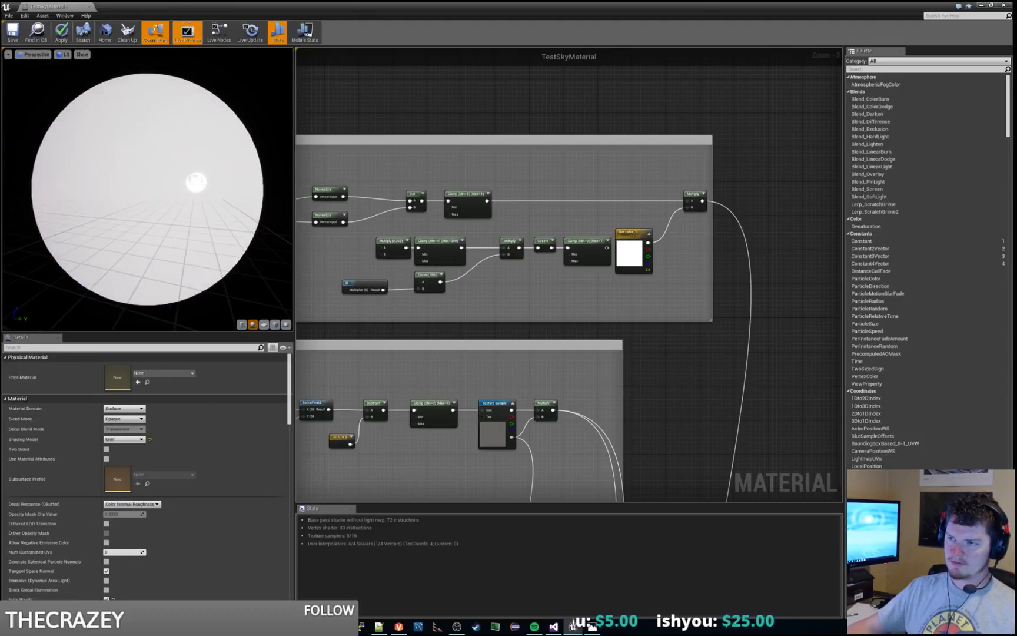
# Step: Try Max Default values of 0.5, 0.1, 0.5 and 1 on the upper-row Clamp, checking the effect on the sphere
pyautogui.click(476, 190)
pyautogui.click(123, 386)
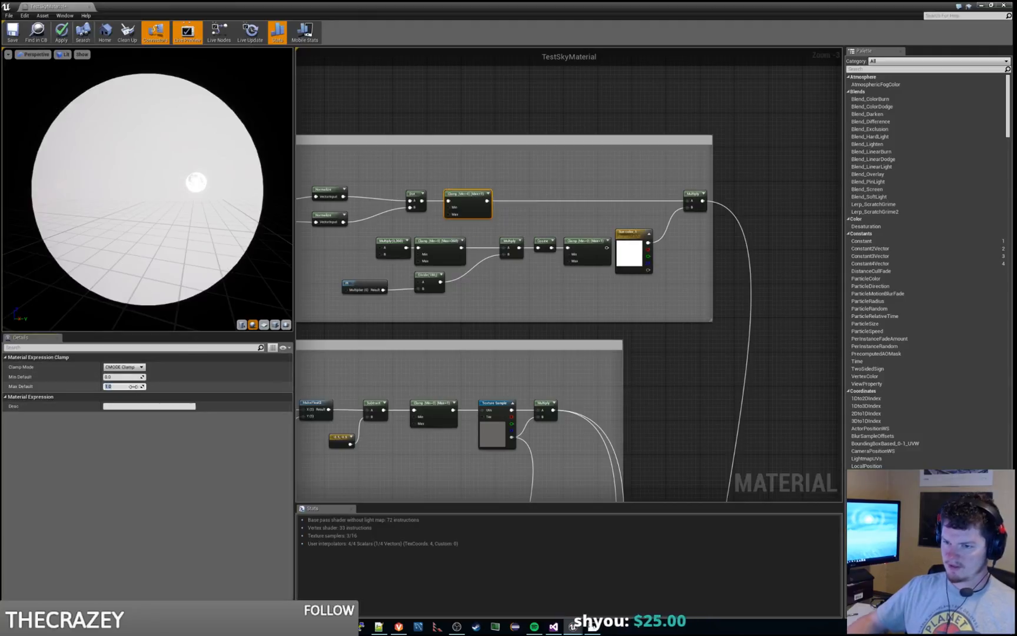
pyautogui.press('BackSpace')
pyautogui.write('0.5')
pyautogui.press('Return')
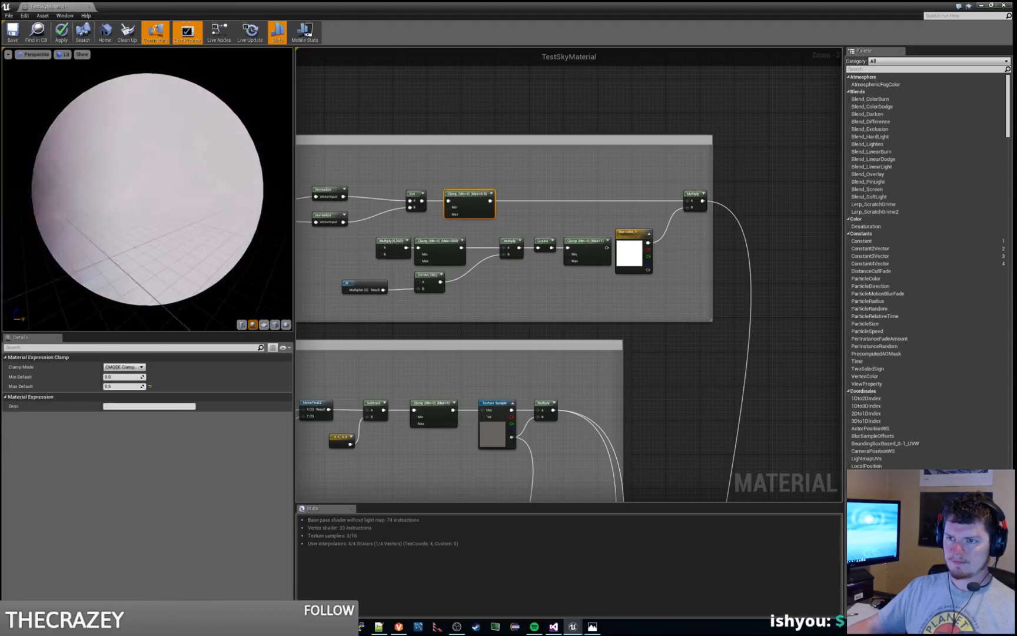
pyautogui.click(119, 385)
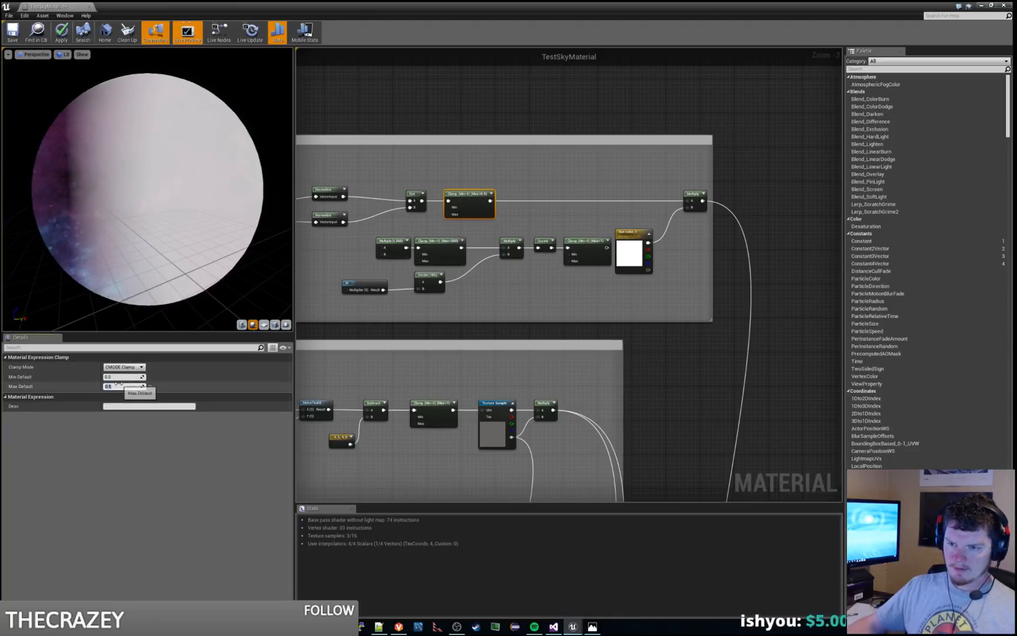
pyautogui.write('0.1')
pyautogui.press('Return')
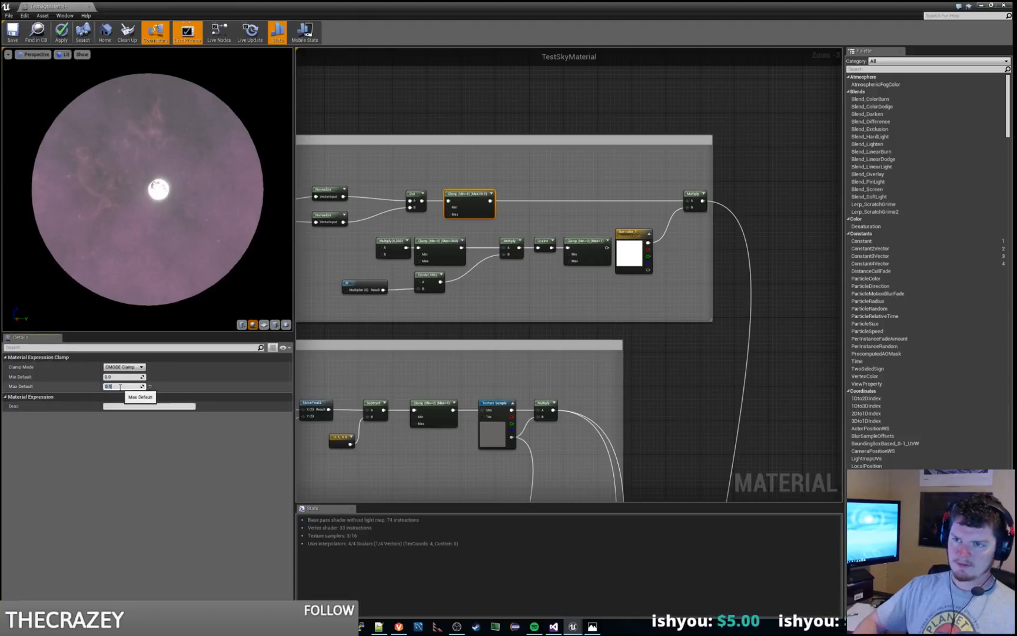
pyautogui.write('0.5')
pyautogui.press('Return')
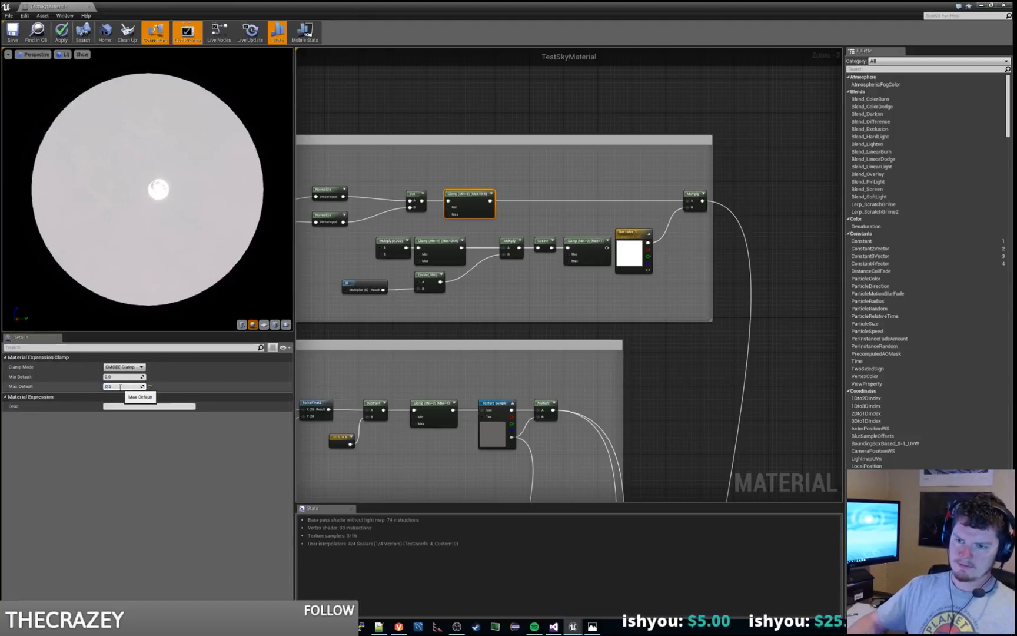
pyautogui.write('1')
pyautogui.press('Return')
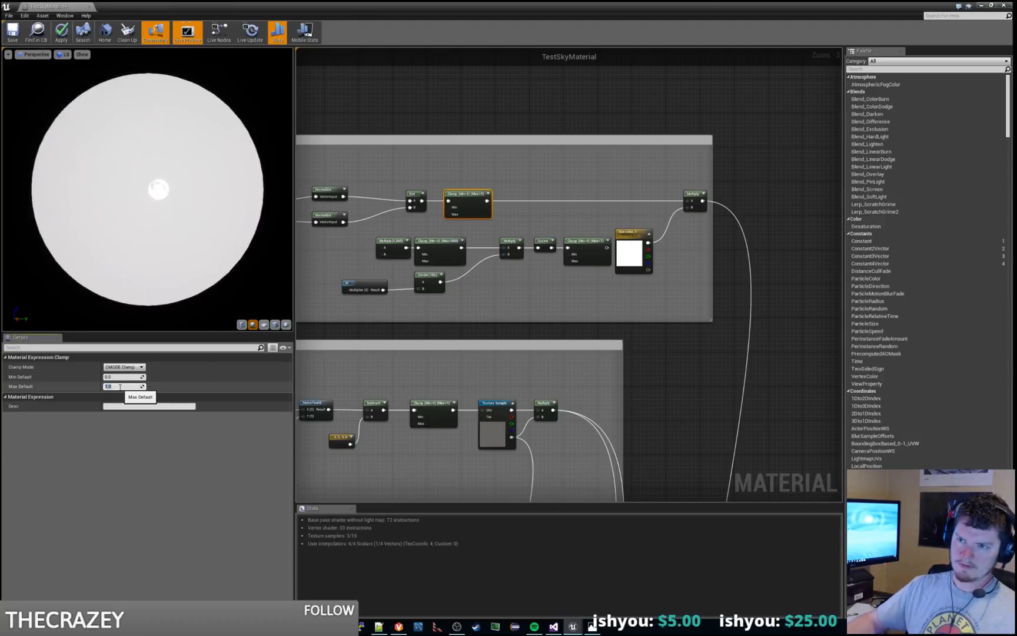
pyautogui.moveTo(154, 254); pyautogui.dragTo(180, 257)
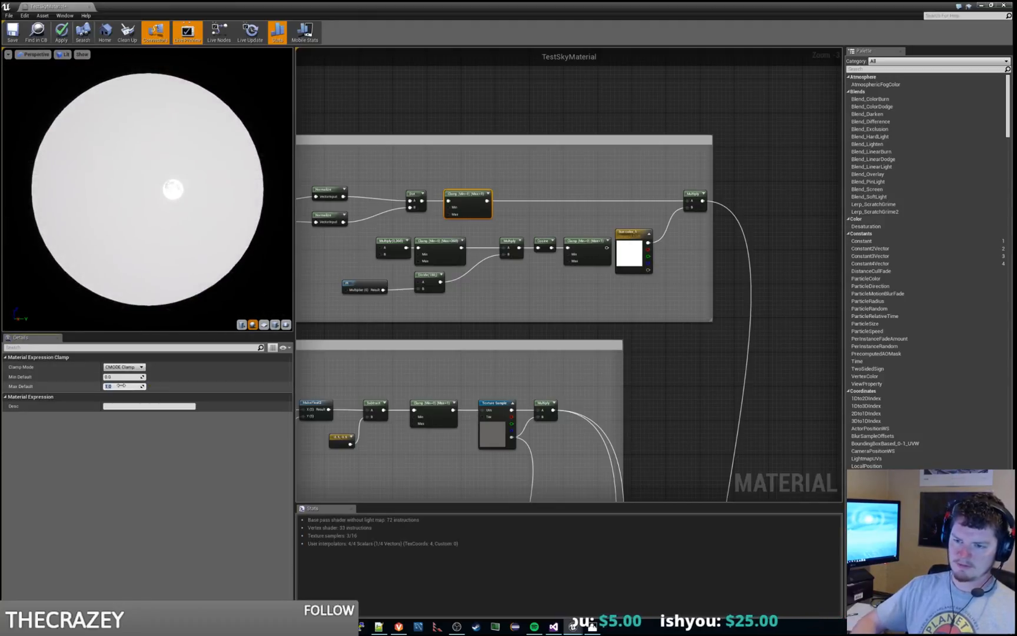
# Step: Try Max Default values of 2 and 10 on the upper-row Clamp, return it to 1, and recheck the sphere
pyautogui.write('2')
pyautogui.press('Return')
pyautogui.moveTo(156, 253); pyautogui.dragTo(120, 249)
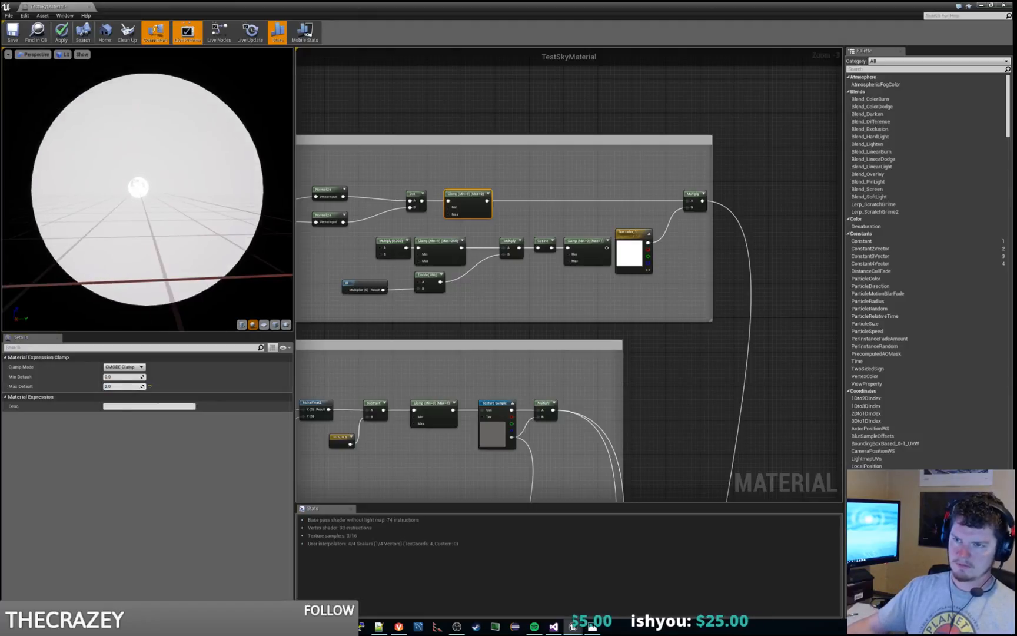
pyautogui.click(118, 386)
pyautogui.write('10')
pyautogui.press('Return')
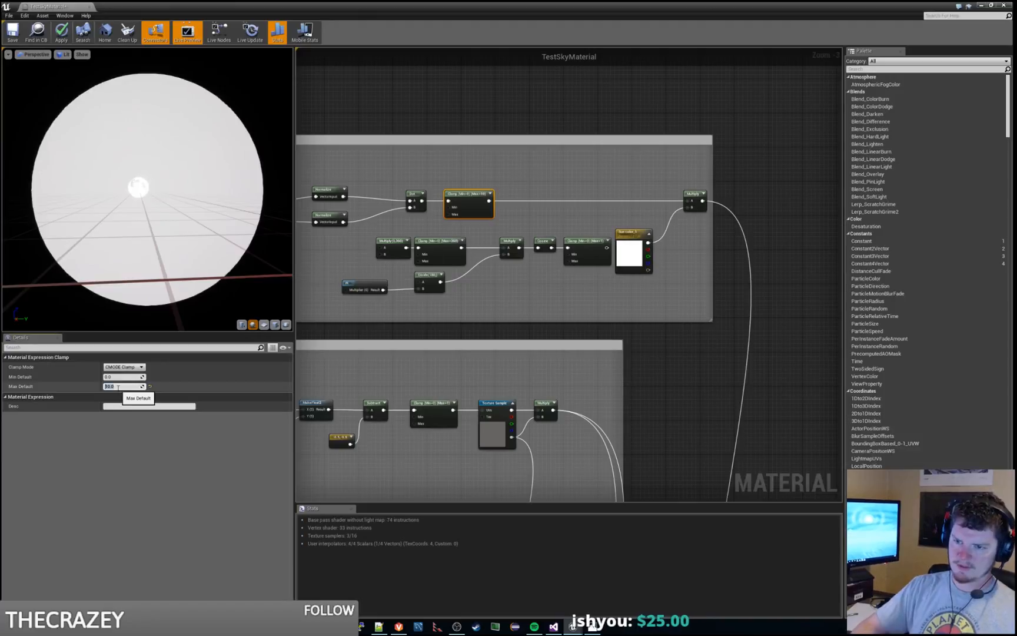
pyautogui.write('1')
pyautogui.press('Return')
pyautogui.moveTo(181, 294); pyautogui.dragTo(109, 230)
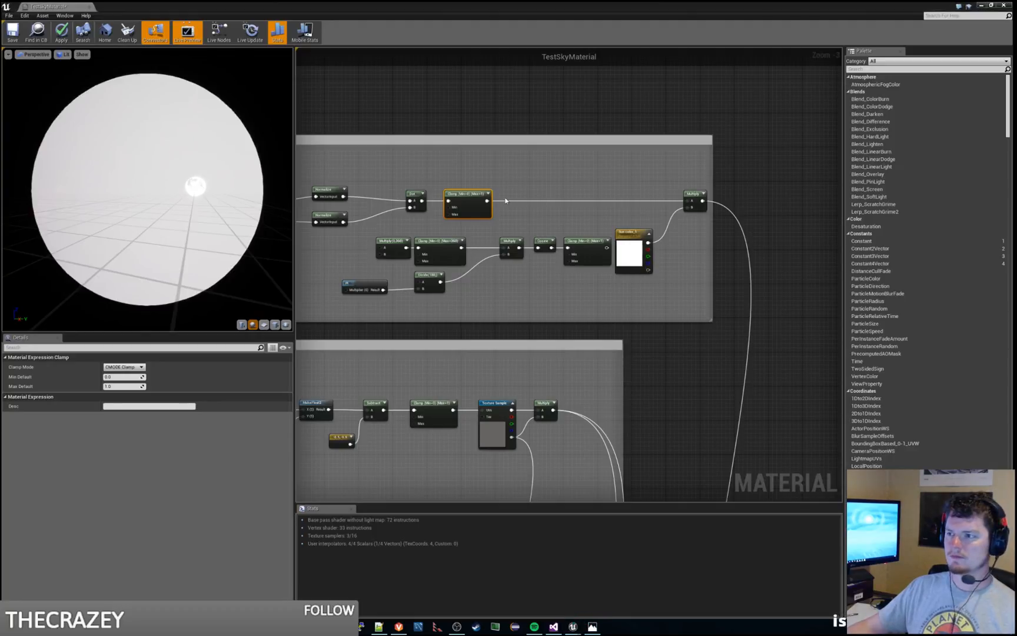
# Step: Widen the Spectral Halo comment box to the right and shift the Sun color and final Multiply nodes the same way
pyautogui.moveTo(527, 185); pyautogui.dragTo(569, 227, button='right')
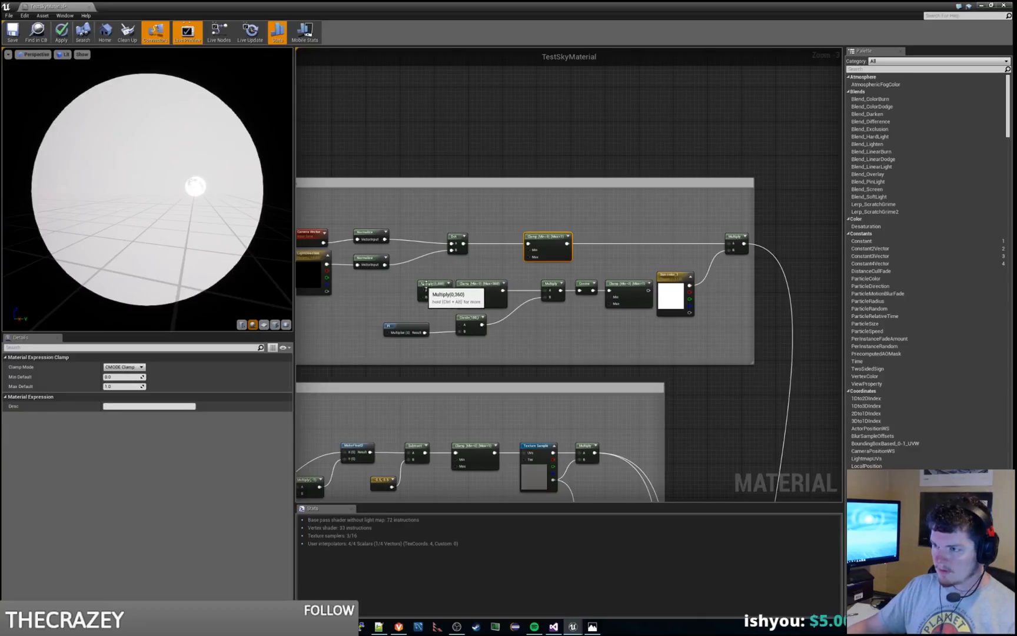
pyautogui.click(434, 284)
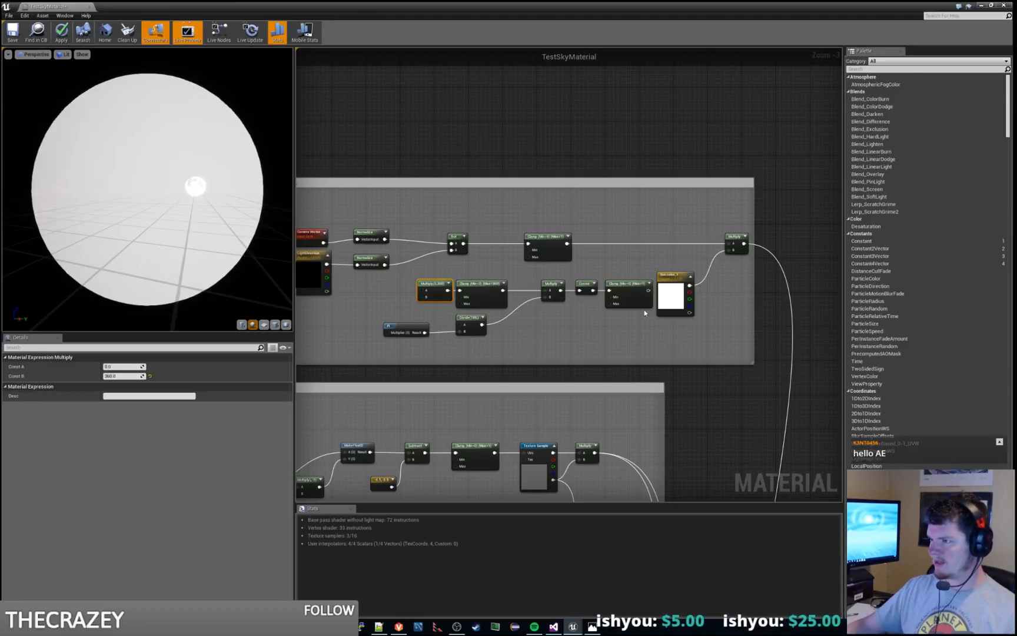
pyautogui.moveTo(671, 289); pyautogui.dragTo(700, 292)
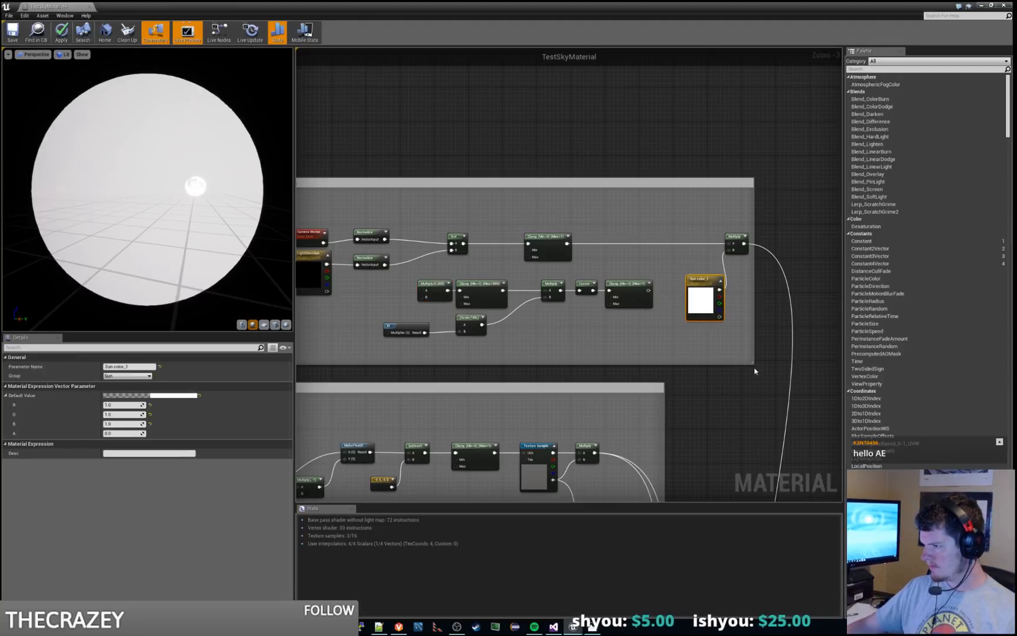
pyautogui.moveTo(759, 364); pyautogui.dragTo(798, 365)
pyautogui.keyDown('ctrl'); pyautogui.click(738, 233); pyautogui.keyUp('ctrl')
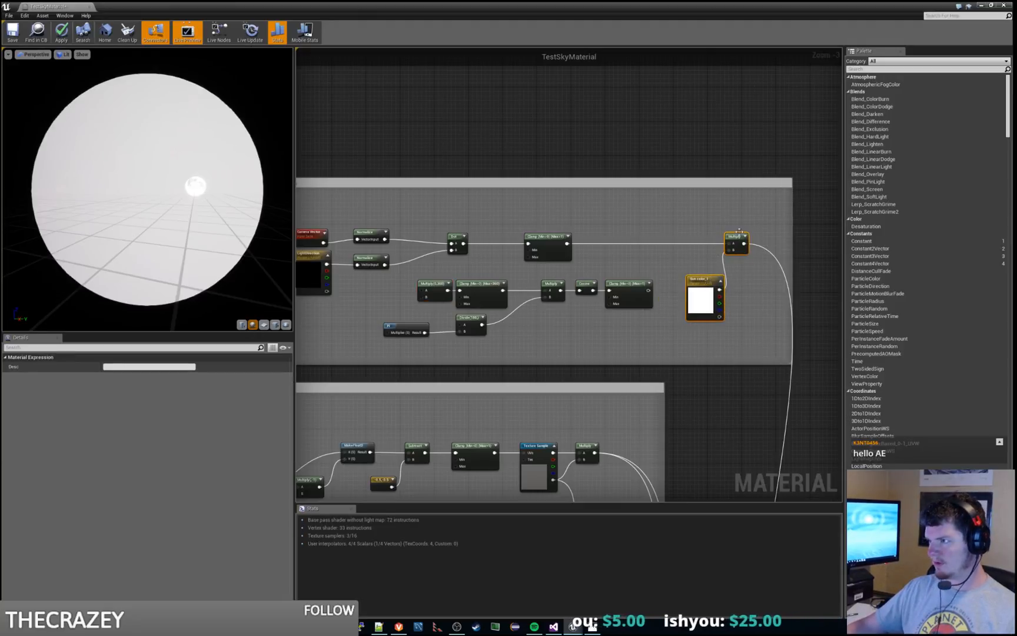
pyautogui.moveTo(731, 235); pyautogui.dragTo(765, 238)
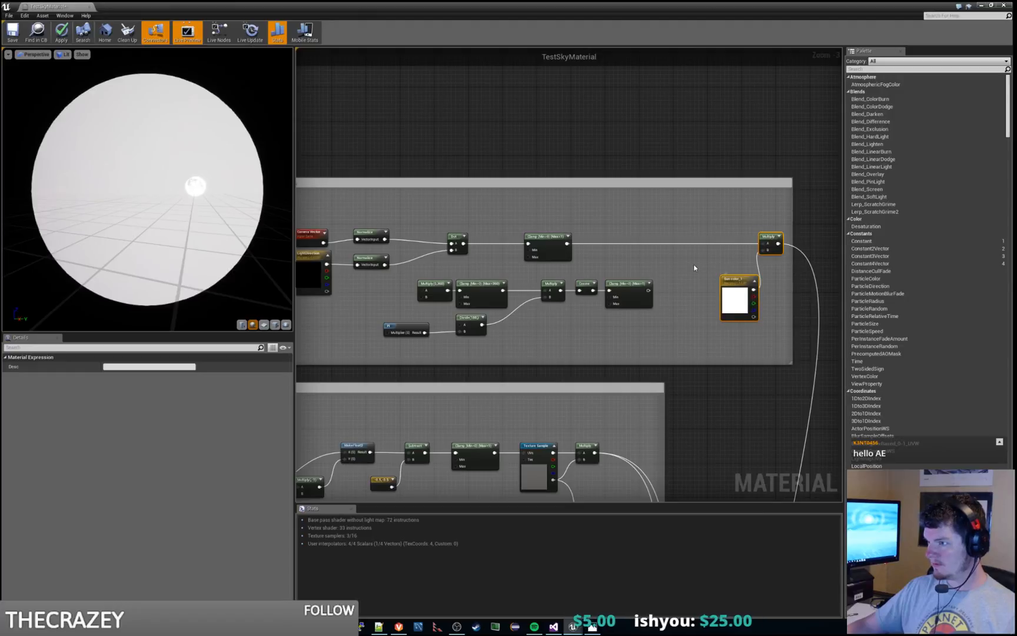
# Step: Move the upper-row Clamp node farther right along its wire, widening the gap after the Dot node
pyautogui.click(693, 265)
pyautogui.moveTo(692, 266); pyautogui.dragTo(744, 273, button='right')
pyautogui.moveTo(591, 282); pyautogui.dragTo(635, 282, button='right')
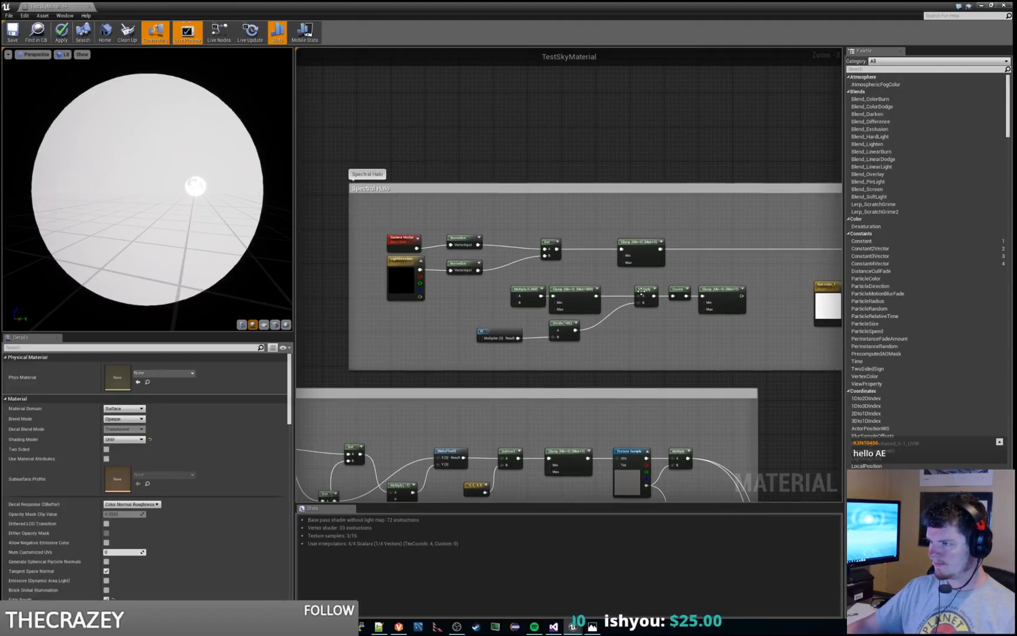
pyautogui.moveTo(641, 292); pyautogui.dragTo(632, 291)
pyautogui.click(747, 279)
pyautogui.moveTo(747, 279); pyautogui.dragTo(649, 276, button='right')
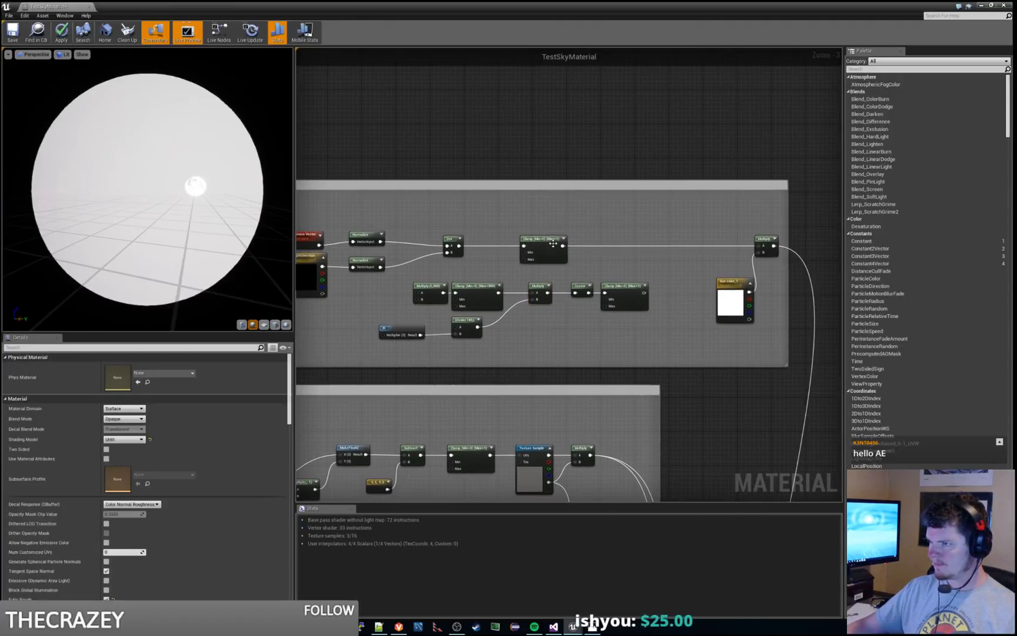
pyautogui.moveTo(553, 244); pyautogui.dragTo(610, 242)
pyautogui.click(535, 225)
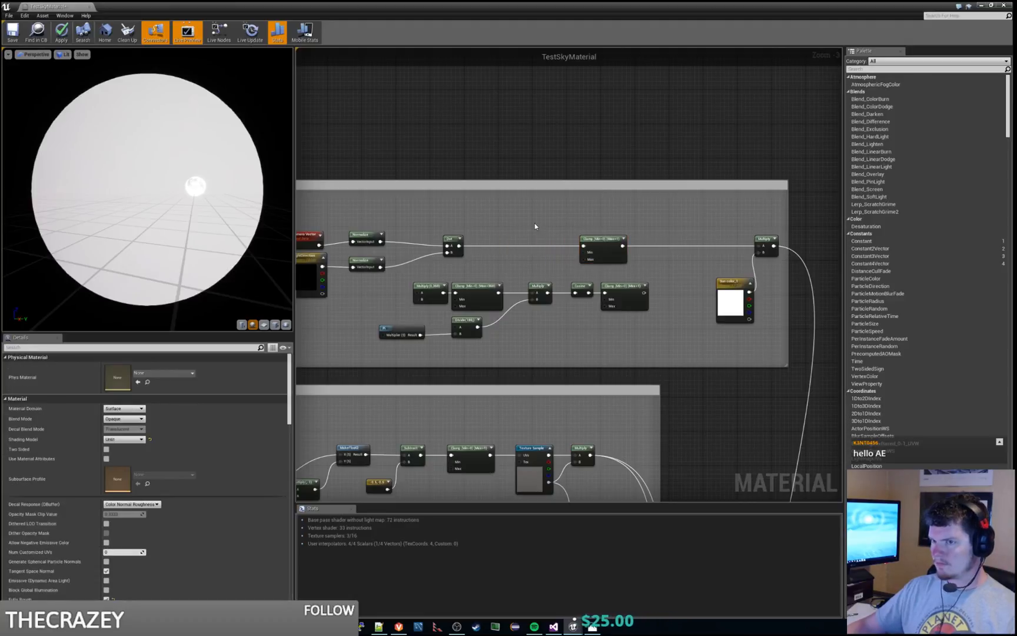
# Step: Close the reference painting and insert a copy of the lower row's Multiply(0,360) node between the Dot and upper Clamp nodes
pyautogui.moveTo(217, 195); pyautogui.dragTo(241, 189)
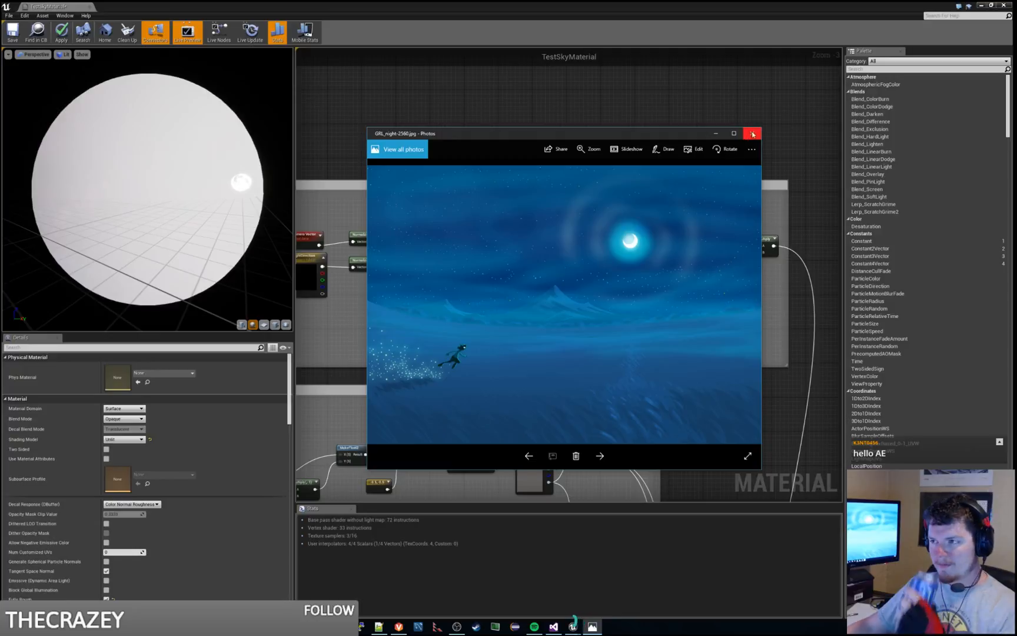
pyautogui.click(751, 134)
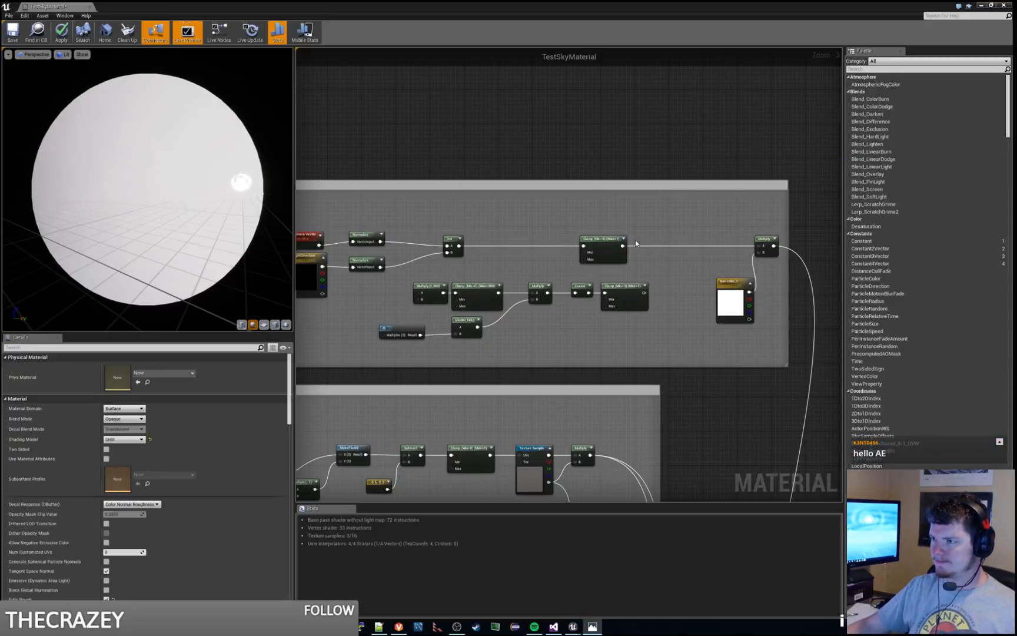
pyautogui.scroll(1, 526, 265)
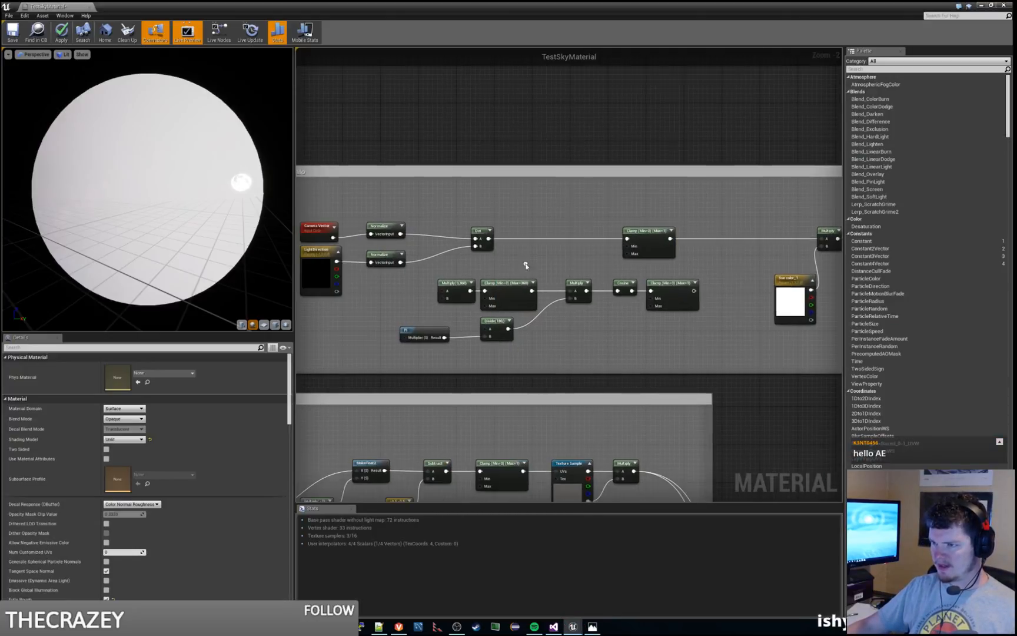
pyautogui.click(462, 295)
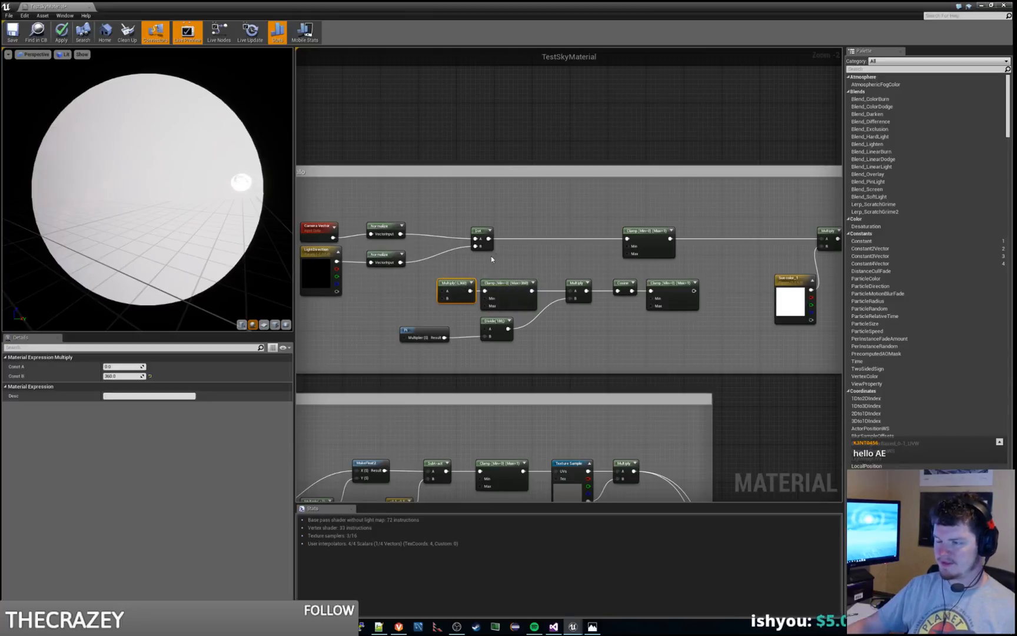
pyautogui.hotkey('ctrl', 'c')
pyautogui.hotkey('ctrl', 'v')
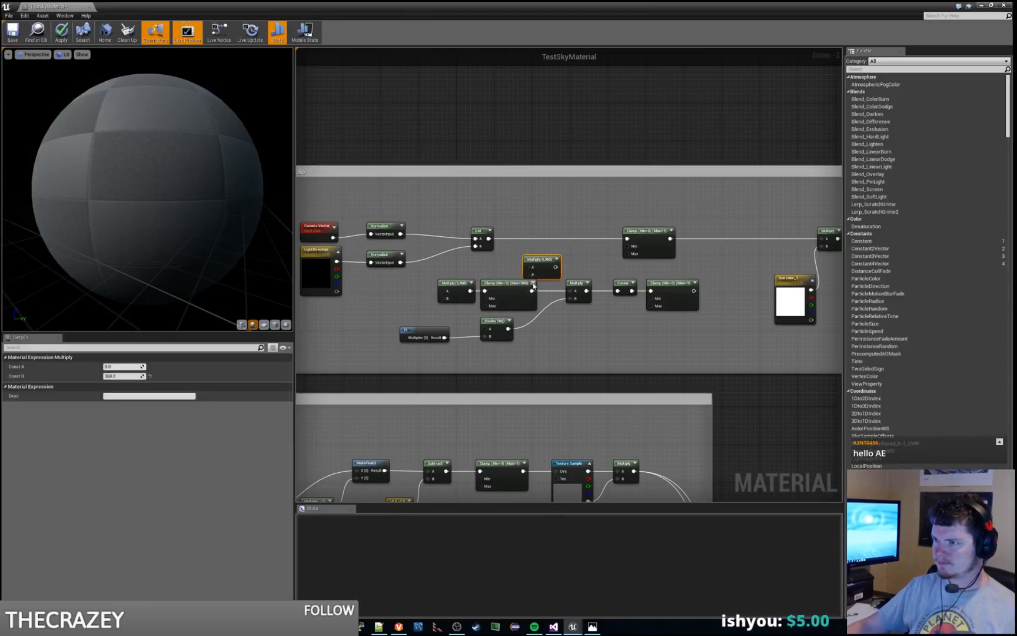
pyautogui.moveTo(544, 259); pyautogui.dragTo(531, 236)
pyautogui.click(554, 215)
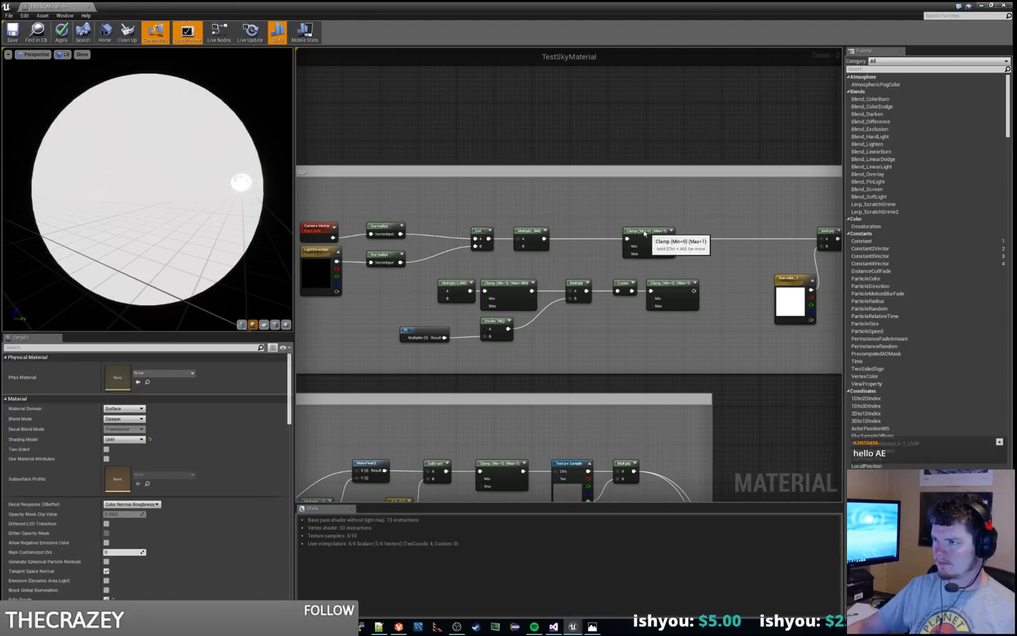
# Step: Apply the changes to the sky material and move the upper-row Clamp farther right from the Multiply node
pyautogui.moveTo(647, 232); pyautogui.dragTo(619, 233)
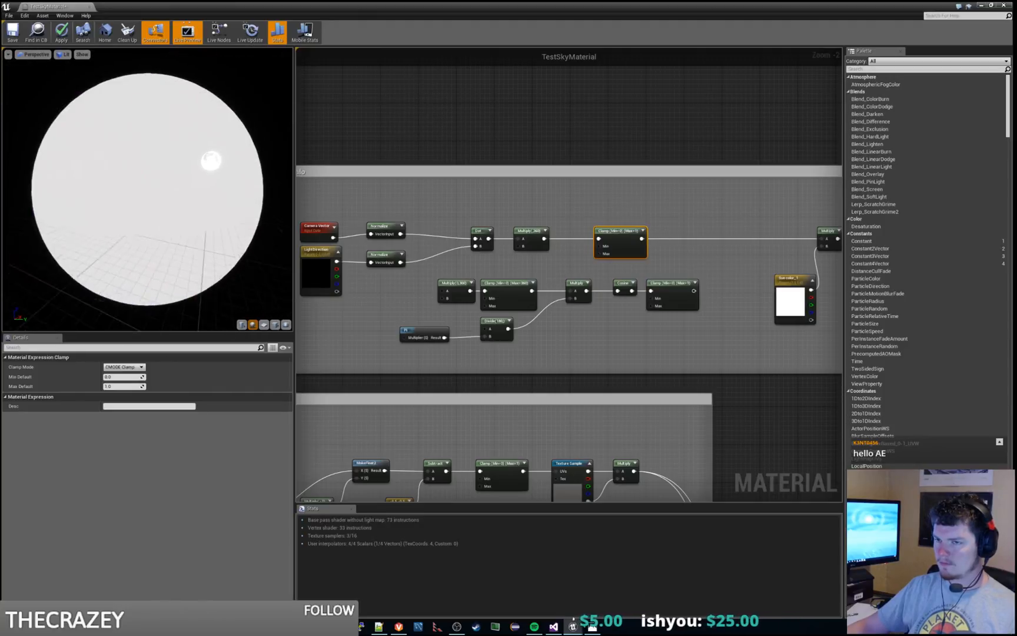
pyautogui.click(61, 32)
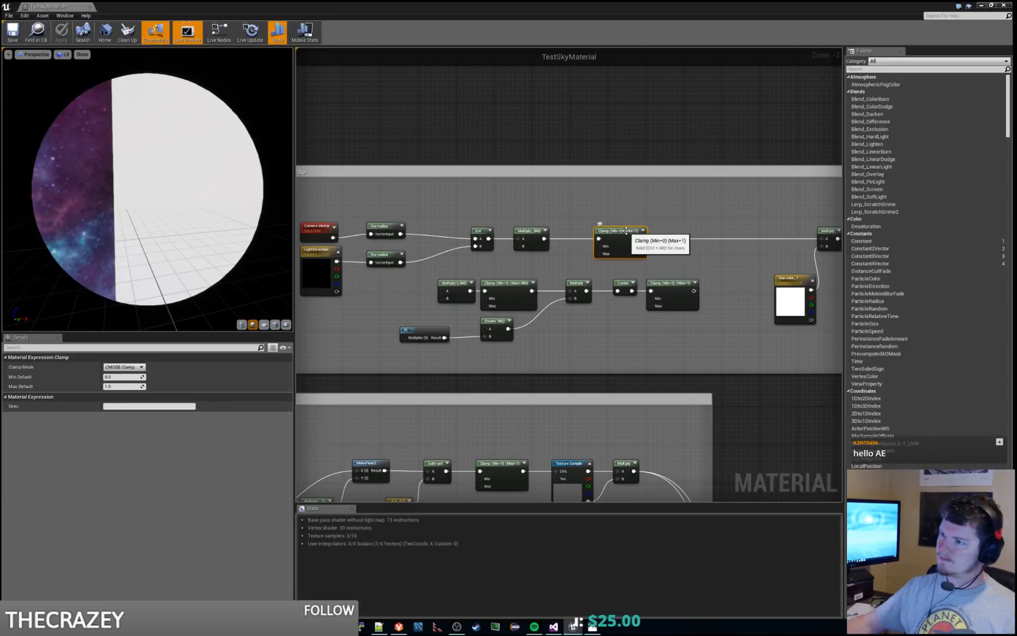
pyautogui.click(540, 231)
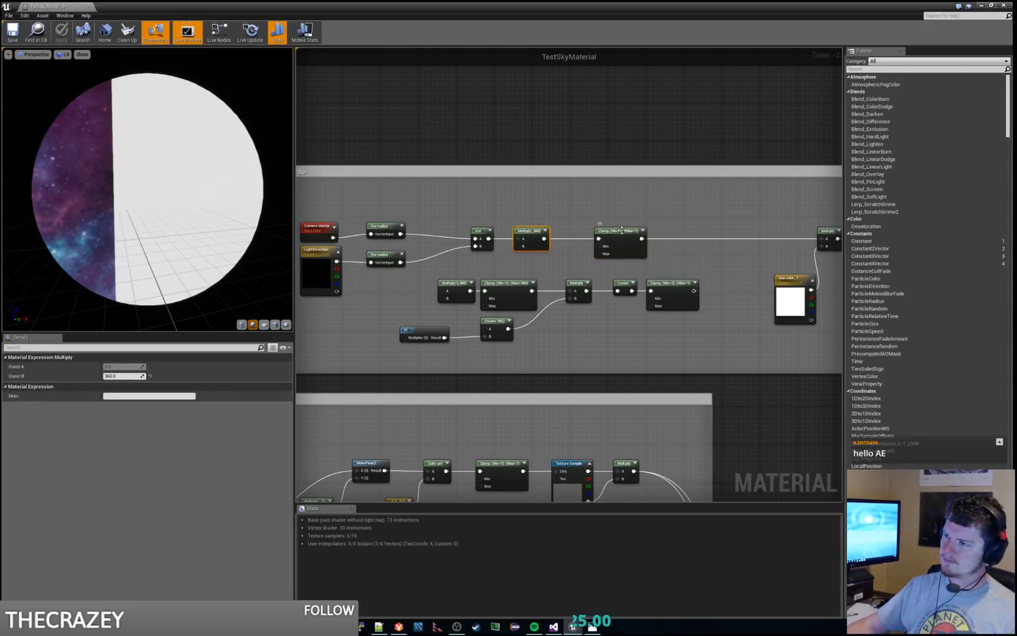
pyautogui.moveTo(618, 230); pyautogui.dragTo(674, 230)
# Step: Duplicate the Pi function node, place the copy below the Dot node, and connect its Result to input B of the upper-row Multiply
pyautogui.moveTo(611, 268); pyautogui.dragTo(565, 291, button='right')
pyautogui.click(494, 259)
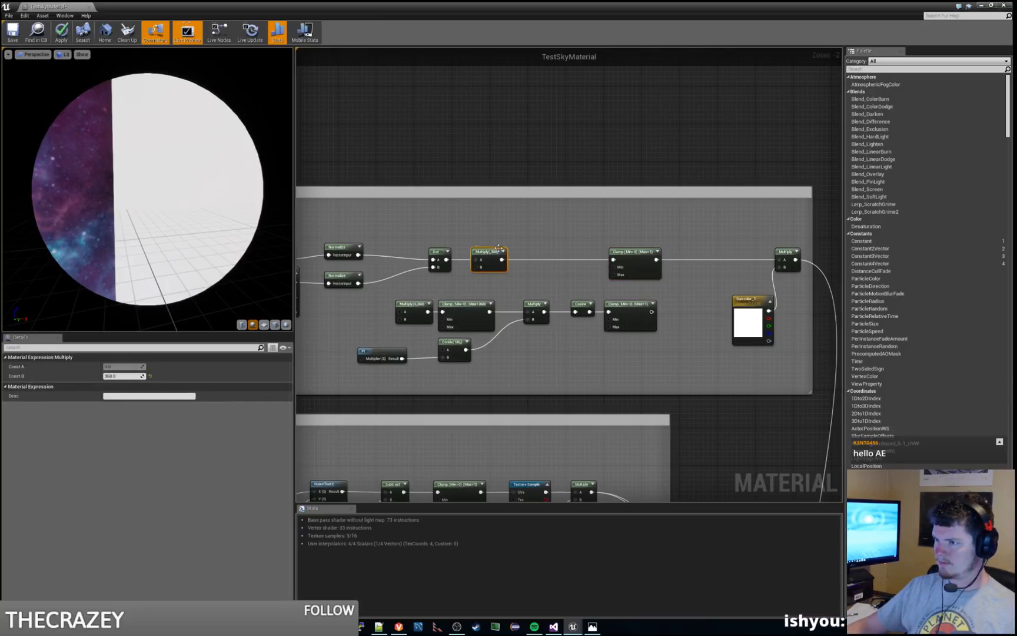
pyautogui.click(388, 350)
pyautogui.hotkey('ctrl', 'c')
pyautogui.hotkey('ctrl', 'v')
pyautogui.moveTo(606, 402); pyautogui.dragTo(440, 280)
pyautogui.click(478, 253)
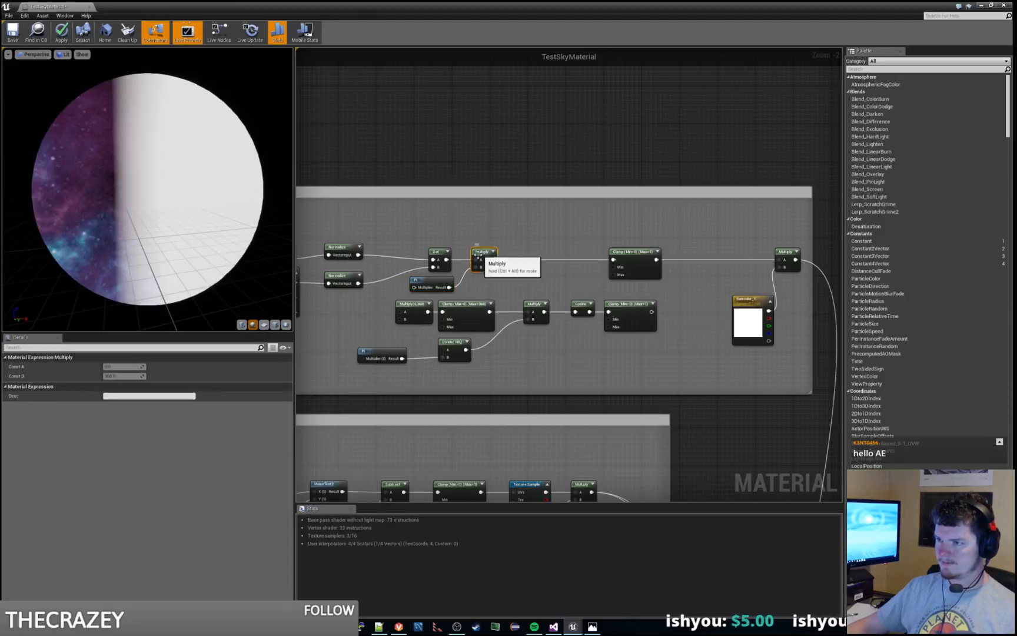
# Step: Locate the copied Pi node's material function in the Content Browser and open it for inspection
pyautogui.click(430, 283)
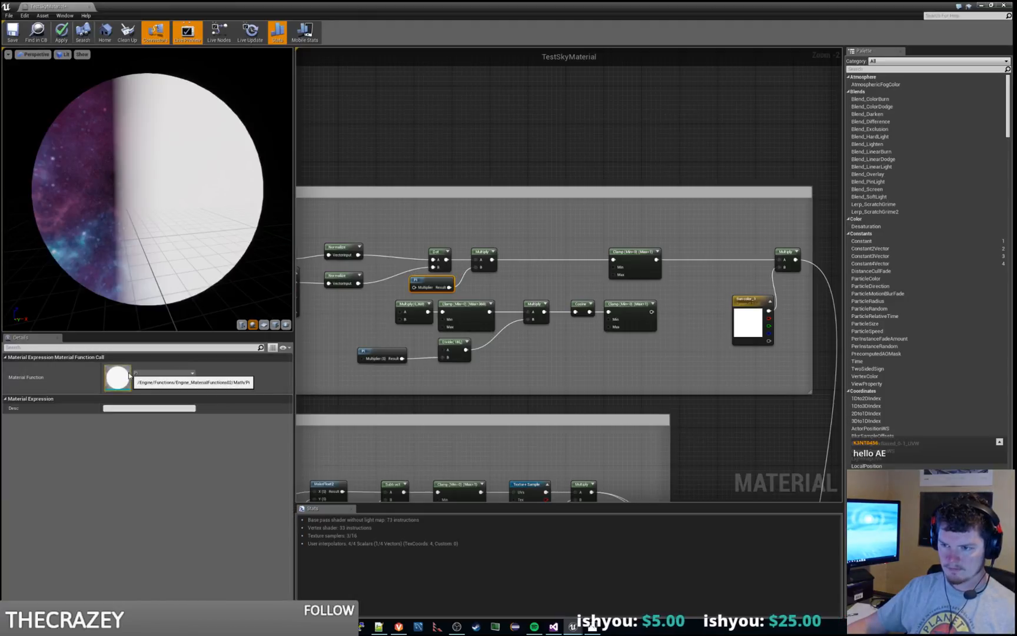
pyautogui.click(148, 383)
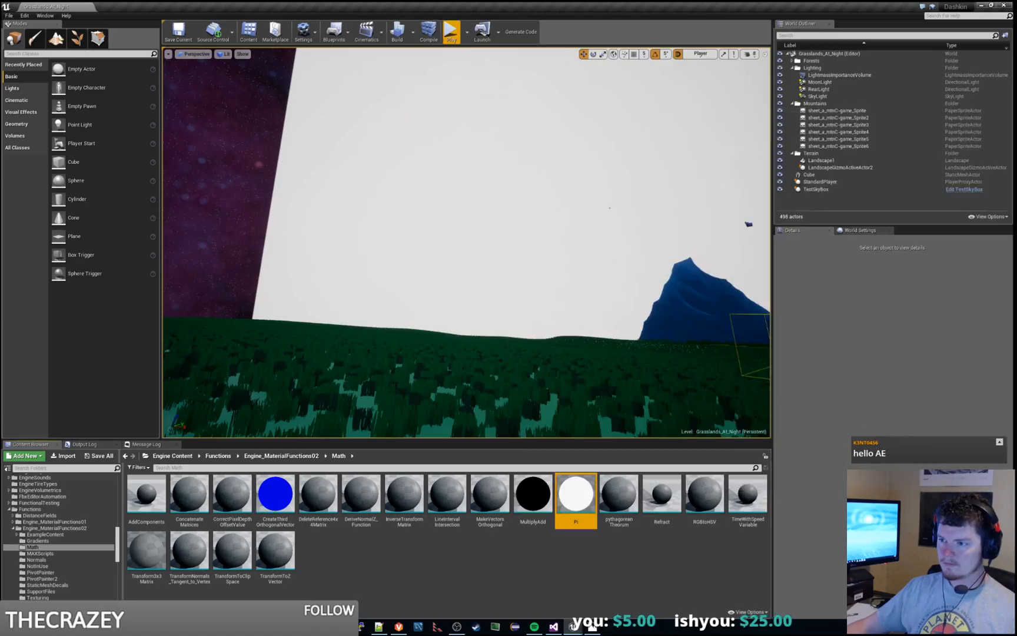
pyautogui.doubleClick(560, 490)
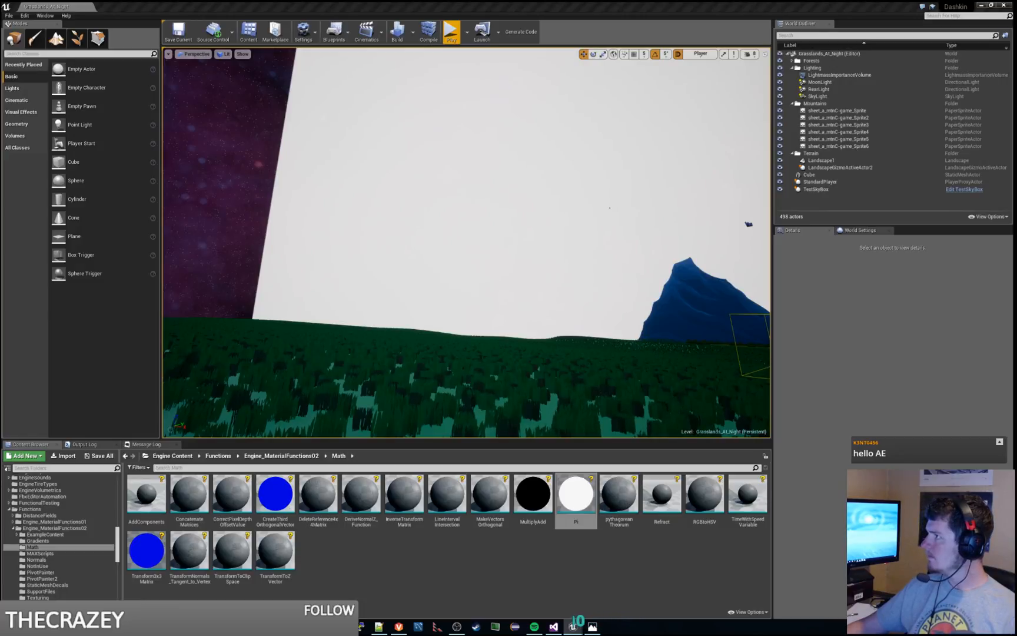
# Step: Switch back to the TestSkyMaterial graph and delete the Pi node feeding the upper-row Multiply
pyautogui.hotkey('alt', 'Tab')
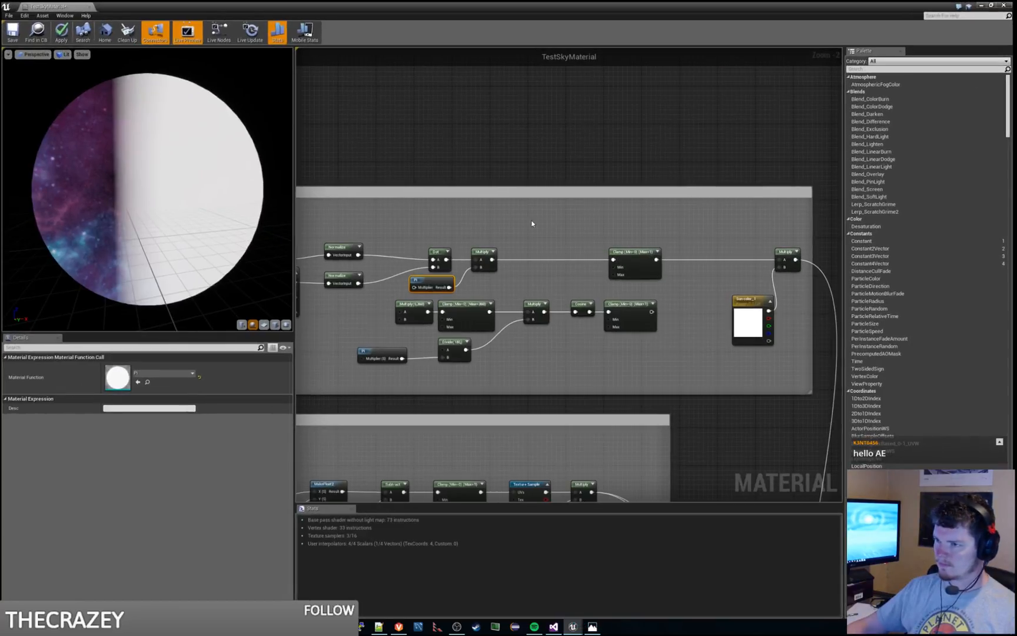
pyautogui.click(534, 223)
pyautogui.moveTo(533, 223); pyautogui.dragTo(605, 167, button='right')
pyautogui.click(518, 237)
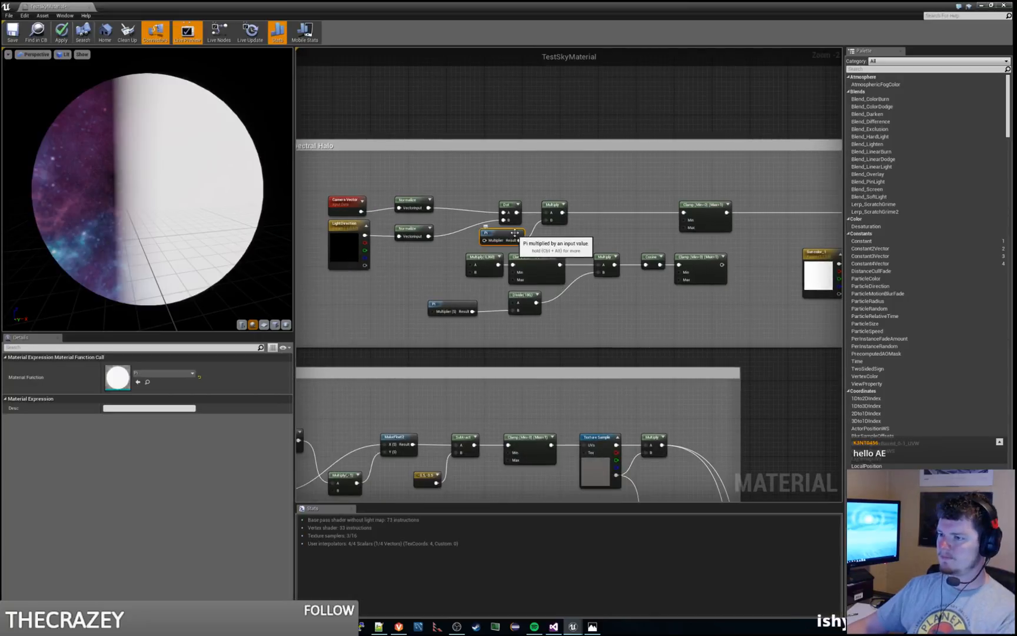
pyautogui.press('Delete')
# Step: Add a Multiply node connected to input B of the upper-row Multiply and place it below the Dot node
pyautogui.rightClick(519, 245)
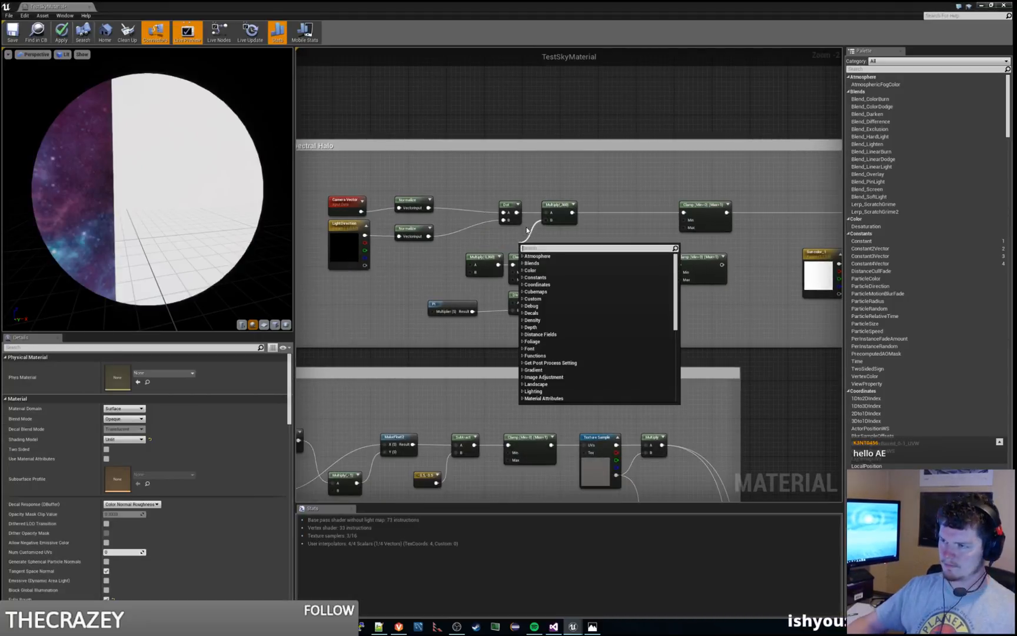
pyautogui.write('mulit')
pyautogui.press('BackSpace')
pyautogui.press('BackSpace')
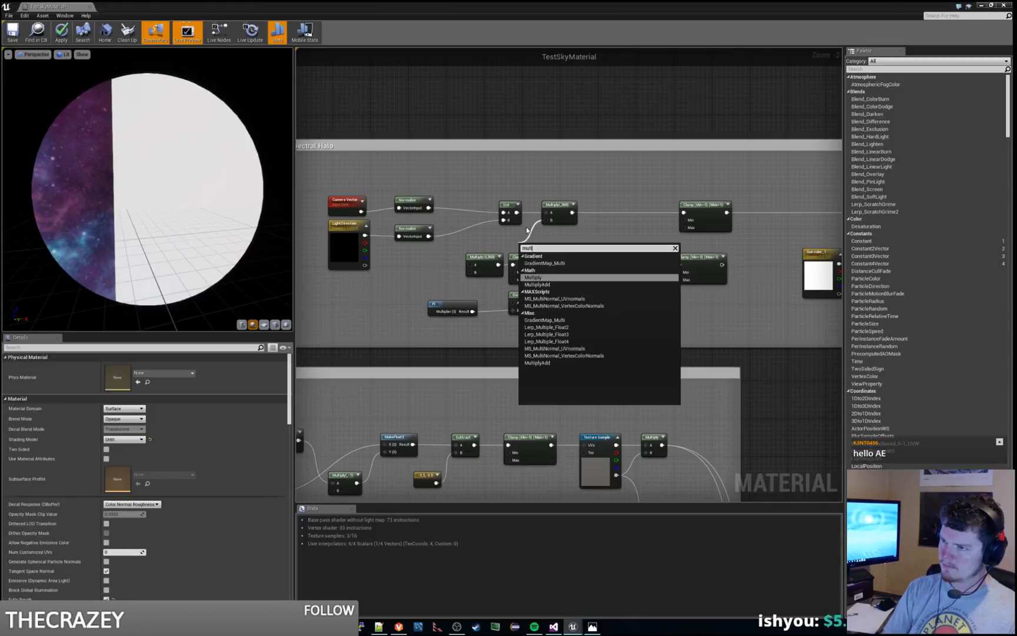
pyautogui.write('tiply')
pyautogui.press('Return')
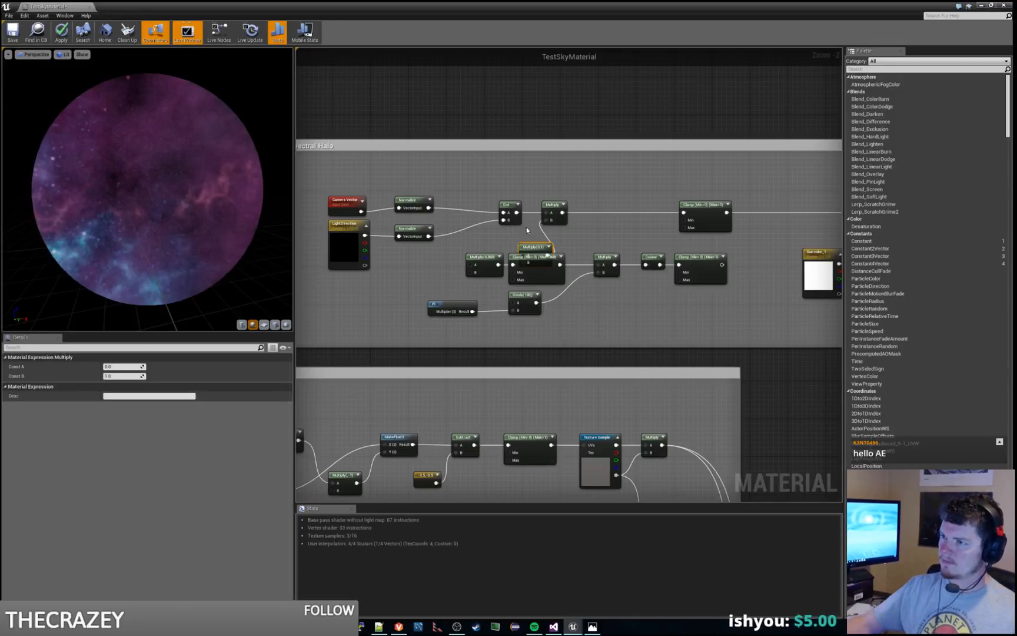
pyautogui.moveTo(533, 249); pyautogui.dragTo(503, 235)
pyautogui.click(561, 241)
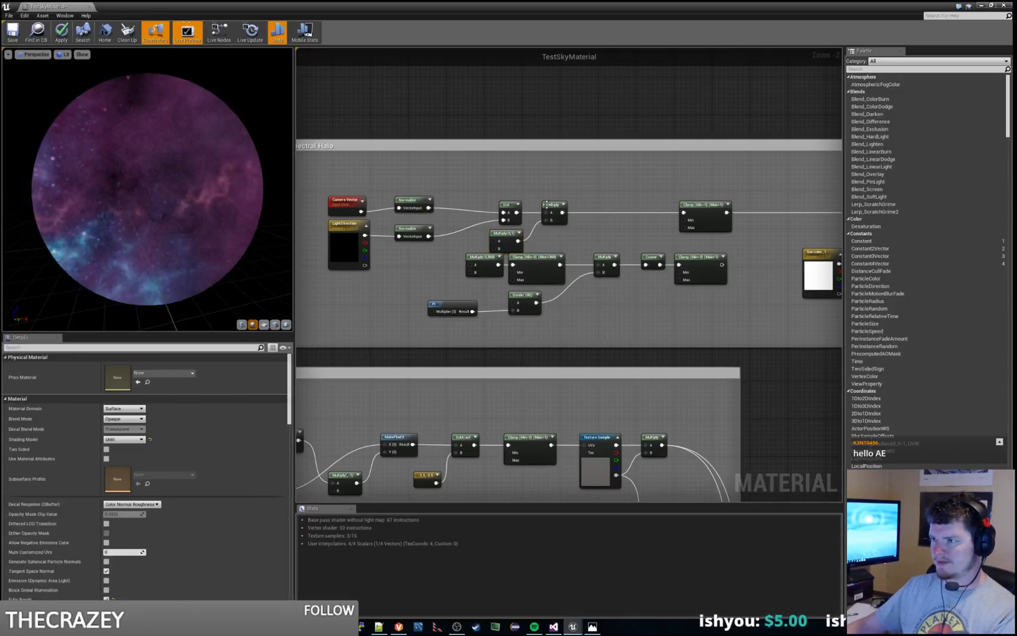
# Step: Try removing both Multiply nodes between the Dot and the upper Clamp, and undo the deletions
pyautogui.click(546, 204)
pyautogui.keyDown('ctrl'); pyautogui.click(507, 236); pyautogui.keyUp('ctrl')
pyautogui.press('Delete')
pyautogui.click(452, 305)
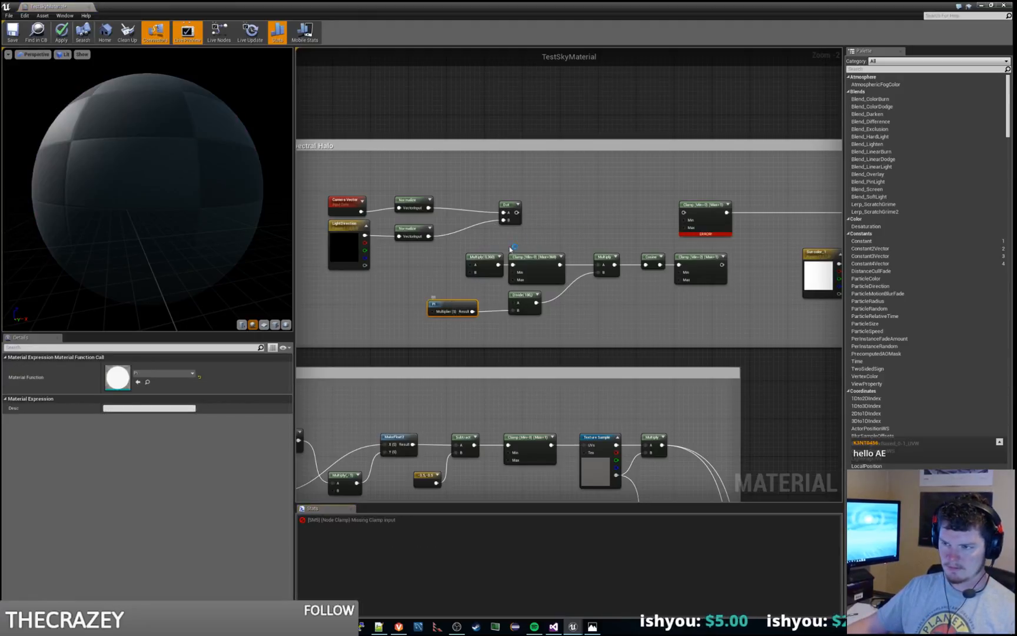
pyautogui.click(563, 216)
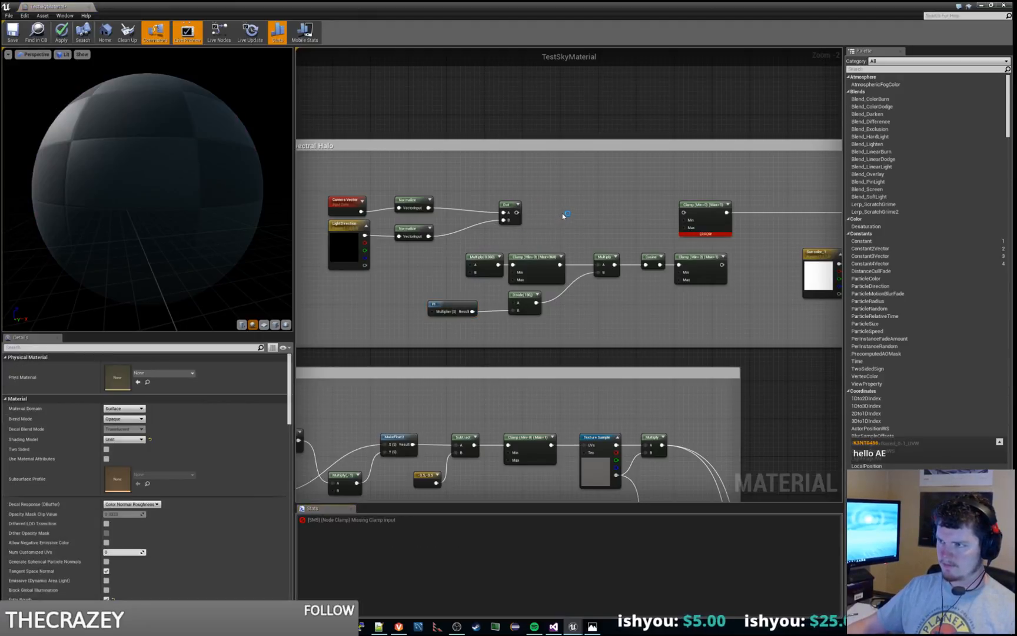
pyautogui.click(463, 305)
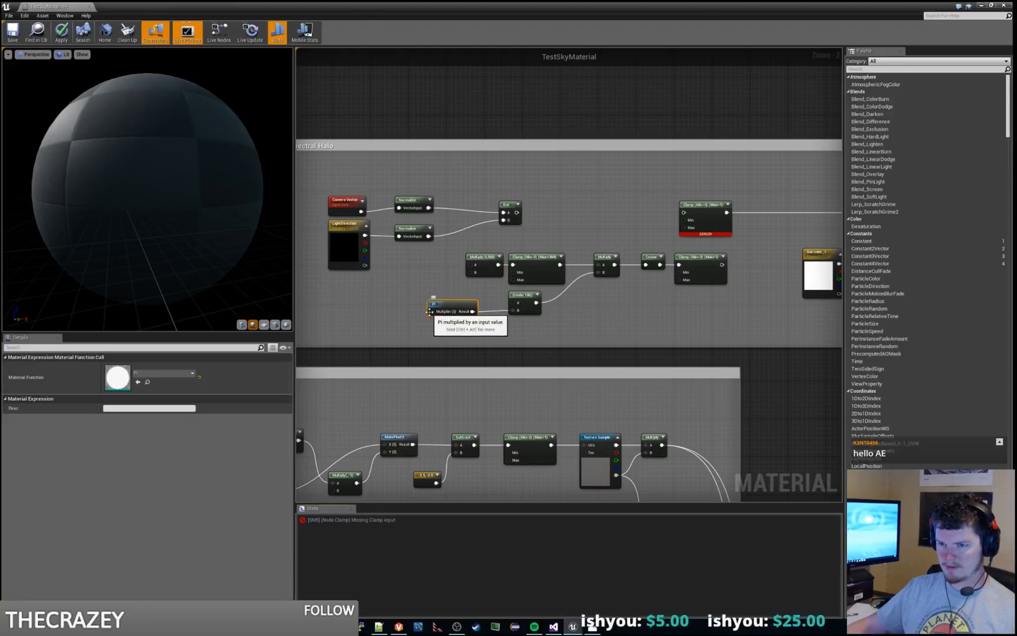
pyautogui.click(536, 230)
pyautogui.hotkey('ctrl', 'z')
pyautogui.hotkey('ctrl', 'z')
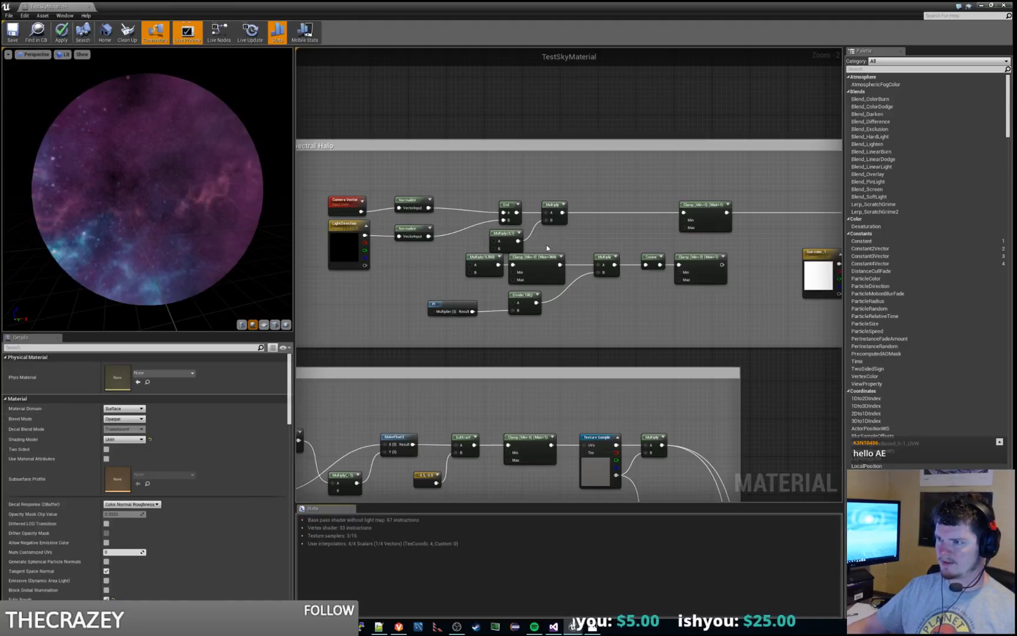
pyautogui.click(556, 211)
pyautogui.press('Delete')
pyautogui.click(503, 233)
pyautogui.press('Delete')
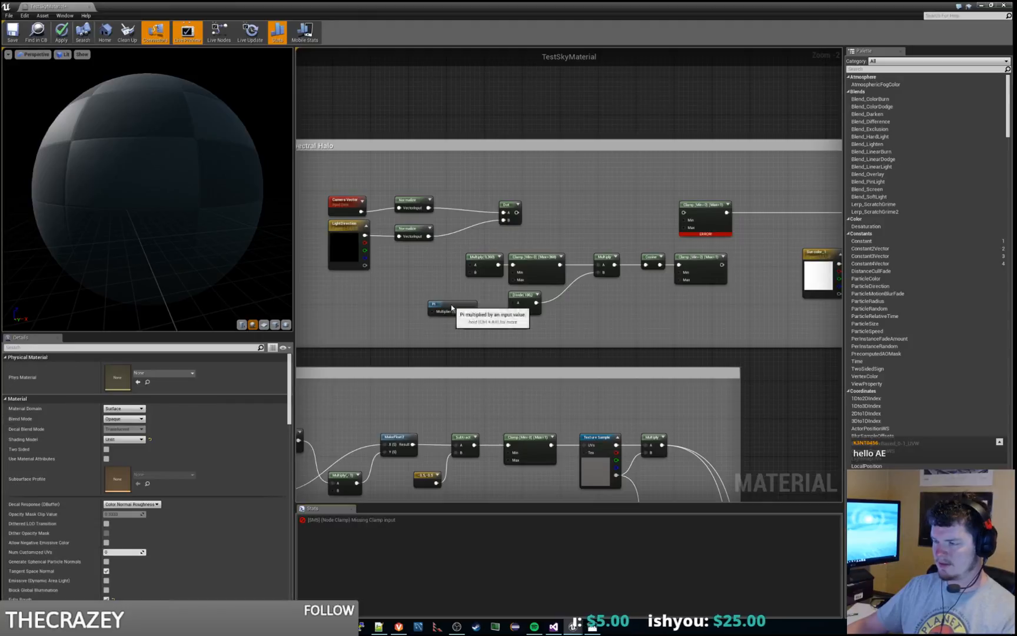
pyautogui.click(452, 307)
pyautogui.hotkey('ctrl', 'z')
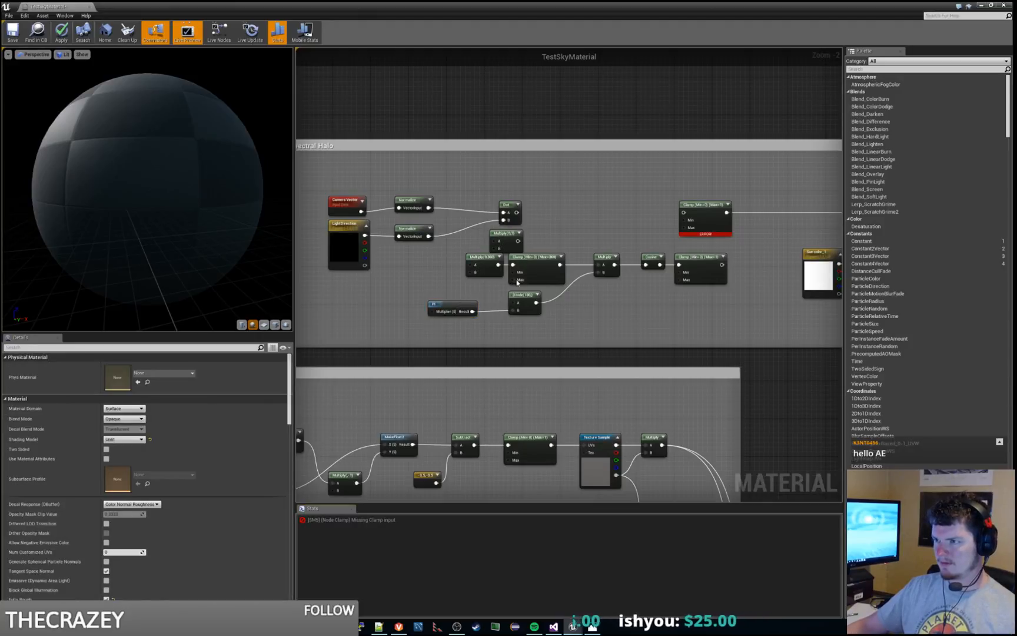
pyautogui.hotkey('ctrl', 'z')
# Step: Replace the added Multiply below the Dot with a copy of the Pi node, connecting its Result to input B of the upper-row Multiply
pyautogui.click(505, 235)
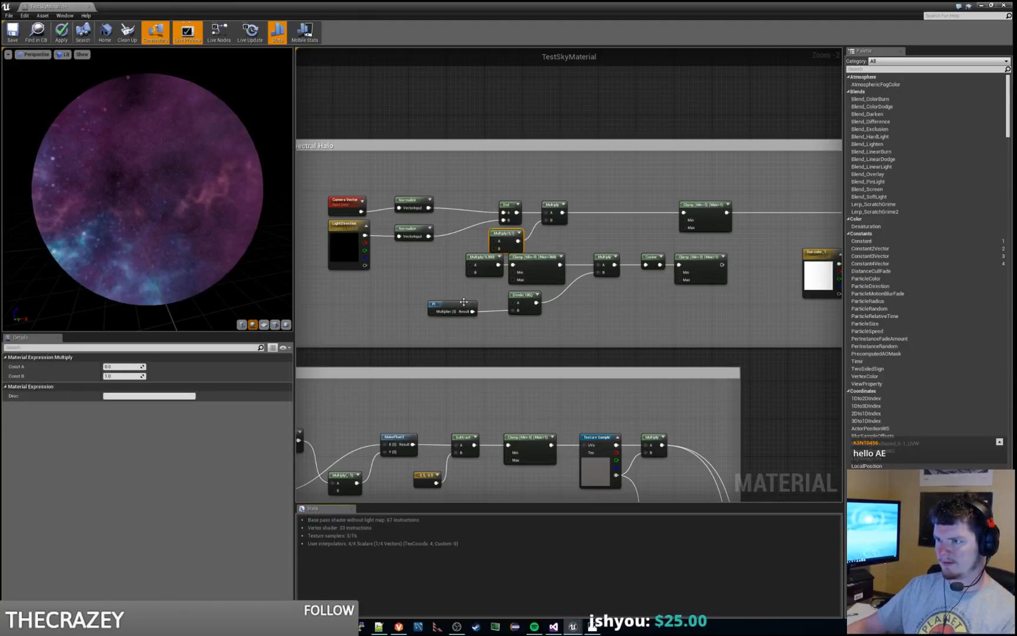
pyautogui.press('Delete')
pyautogui.click(456, 306)
pyautogui.click(561, 251)
pyautogui.hotkey('ctrl', 'v')
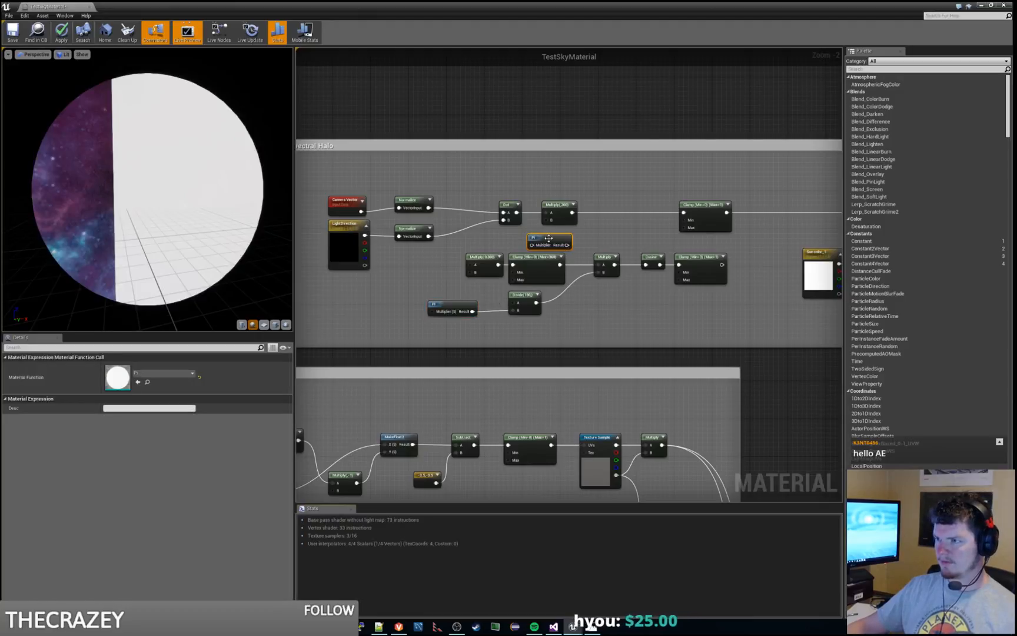
pyautogui.moveTo(546, 236); pyautogui.dragTo(519, 235)
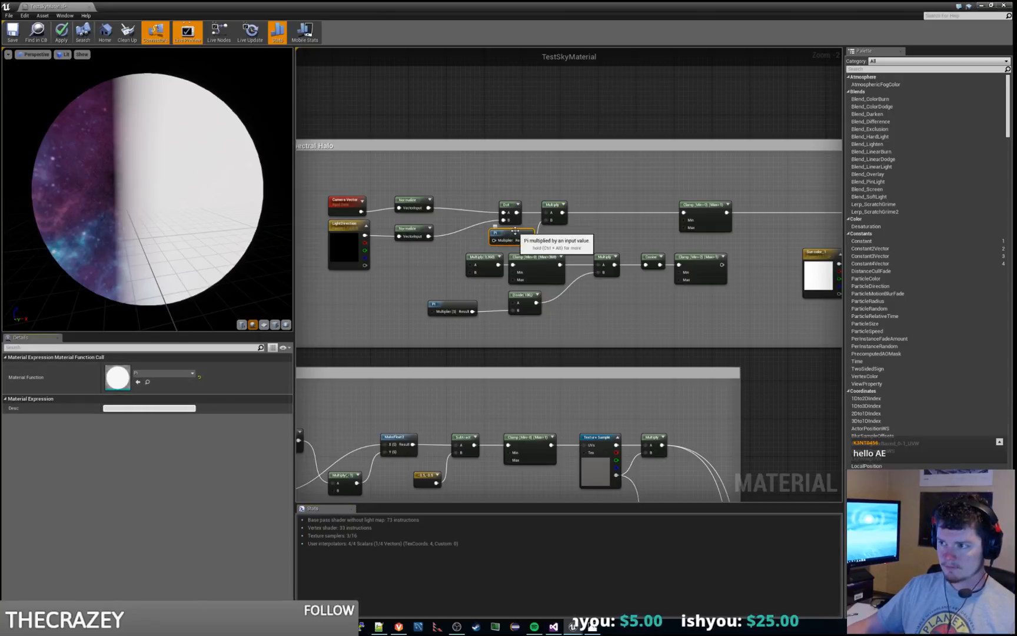
# Step: Move the upper-row Multiply and its Pi node together farther from the Dot, closer to the Clamp
pyautogui.moveTo(515, 231); pyautogui.dragTo(621, 205)
pyautogui.click(554, 205)
pyautogui.keyDown('ctrl'); pyautogui.click(530, 231); pyautogui.keyUp('ctrl')
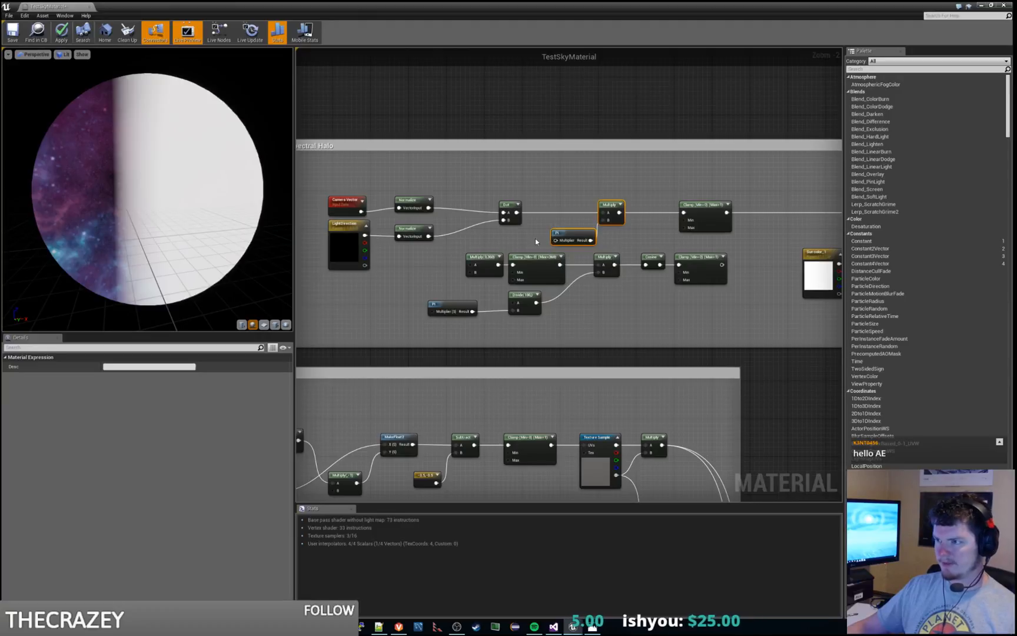
# Step: Add a Constant node connected to the upper Pi node's Multiplier input and set its value to 2
pyautogui.click(565, 237)
pyautogui.moveTo(591, 240); pyautogui.dragTo(515, 235)
pyautogui.write('constant')
pyautogui.press('Return')
pyautogui.click(122, 367)
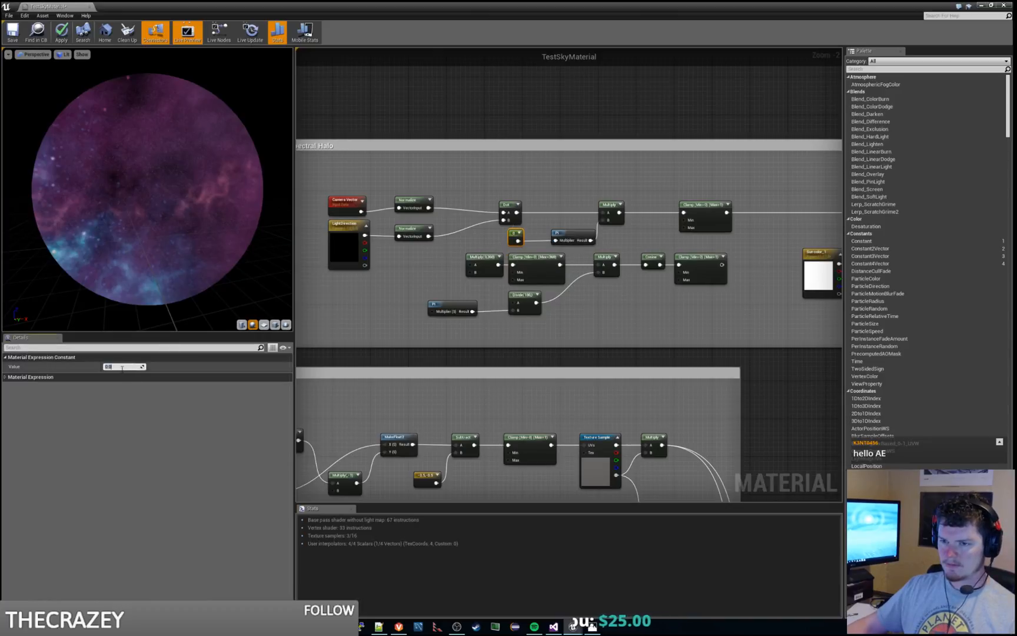
pyautogui.write('2')
pyautogui.press('Return')
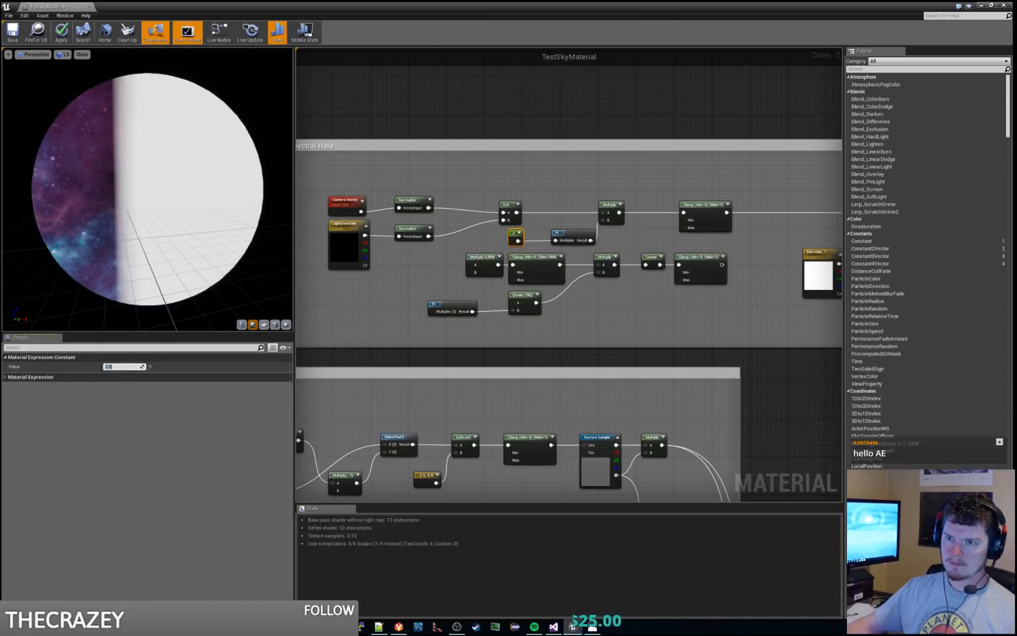
# Step: Delete the upper-row Clamp node following the Multiply
pyautogui.click(715, 219)
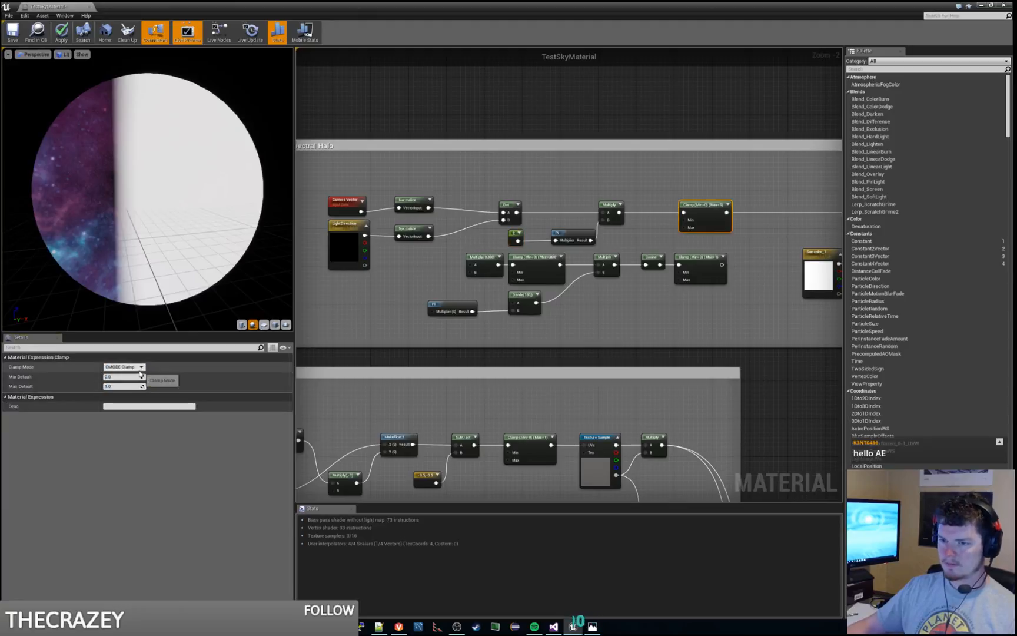
pyautogui.click(628, 329)
pyautogui.click(571, 230)
pyautogui.keyDown('ctrl'); pyautogui.click(606, 209); pyautogui.keyUp('ctrl')
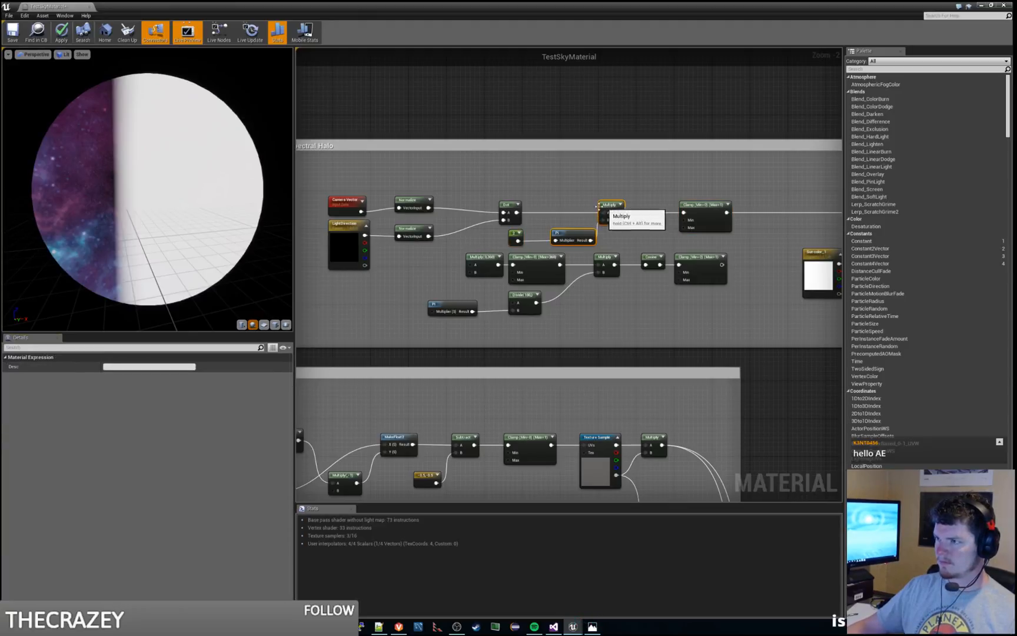
pyautogui.click(619, 241)
pyautogui.moveTo(643, 238); pyautogui.dragTo(550, 265, button='right')
pyautogui.click(604, 250)
pyautogui.press('Delete')
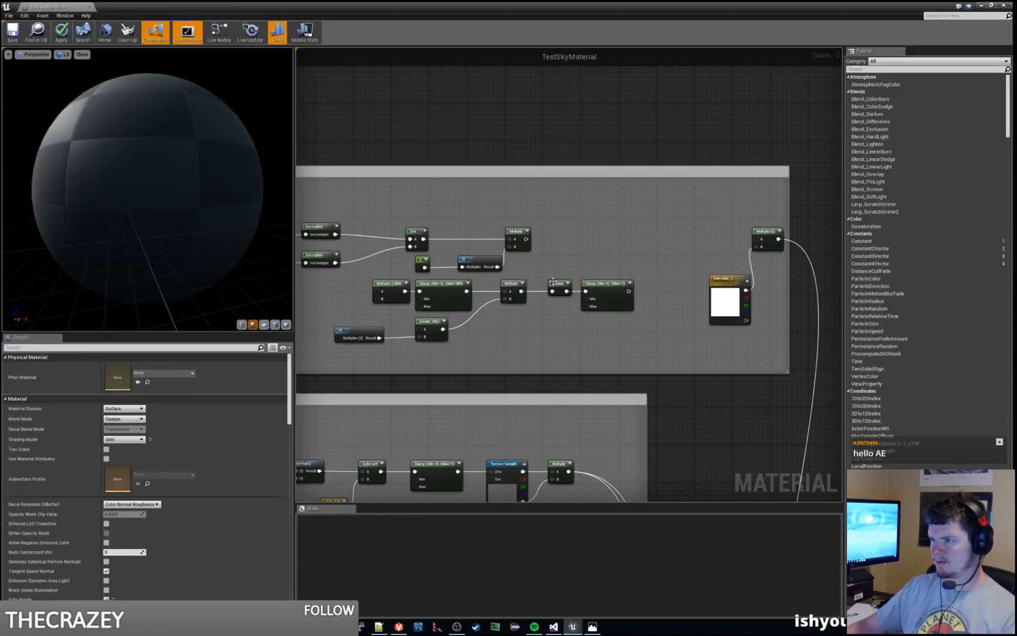
# Step: Duplicate the lower-row Cosine node and connect the copy between the upper-row Multiply and input A of the final Multiply
pyautogui.click(553, 283)
pyautogui.hotkey('ctrl', 'c')
pyautogui.hotkey('ctrl', 'v')
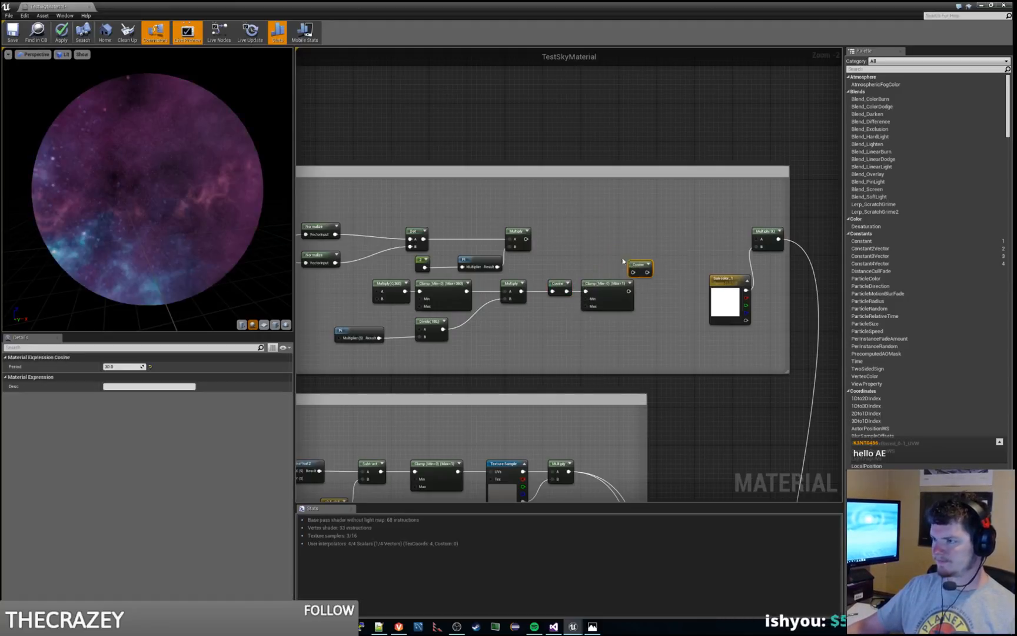
pyautogui.moveTo(639, 264); pyautogui.dragTo(596, 237)
pyautogui.moveTo(526, 239); pyautogui.dragTo(758, 242)
pyautogui.moveTo(591, 231); pyautogui.dragTo(577, 230)
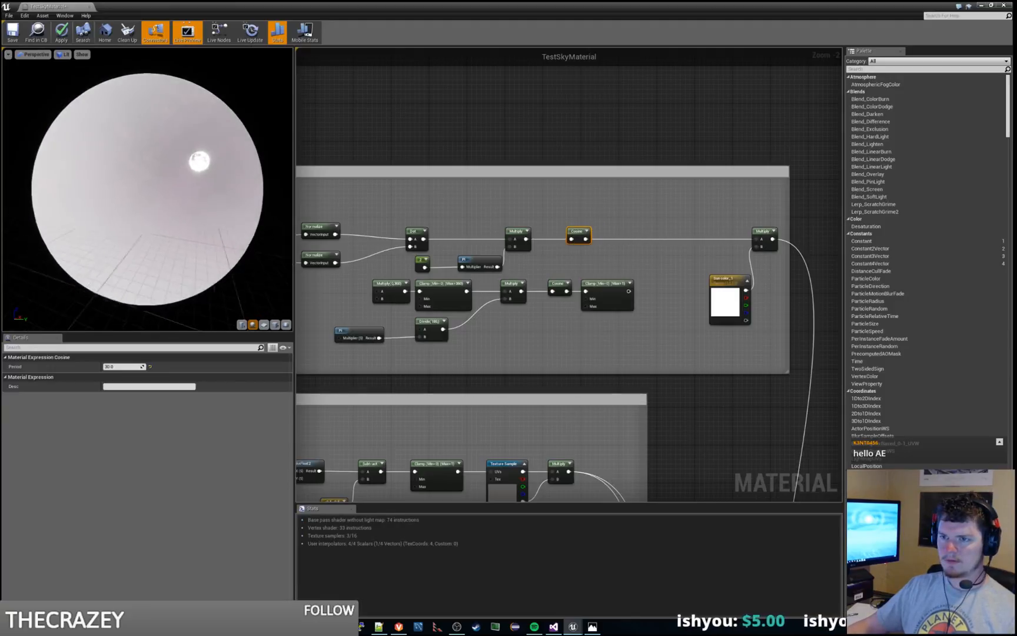
pyautogui.moveTo(147, 188)
pyautogui.mouseDown()
pyautogui.moveTo(117, 203)
pyautogui.moveTo(188, 206)
pyautogui.moveTo(141, 188)
pyautogui.moveTo(140, 174)
pyautogui.mouseUp()
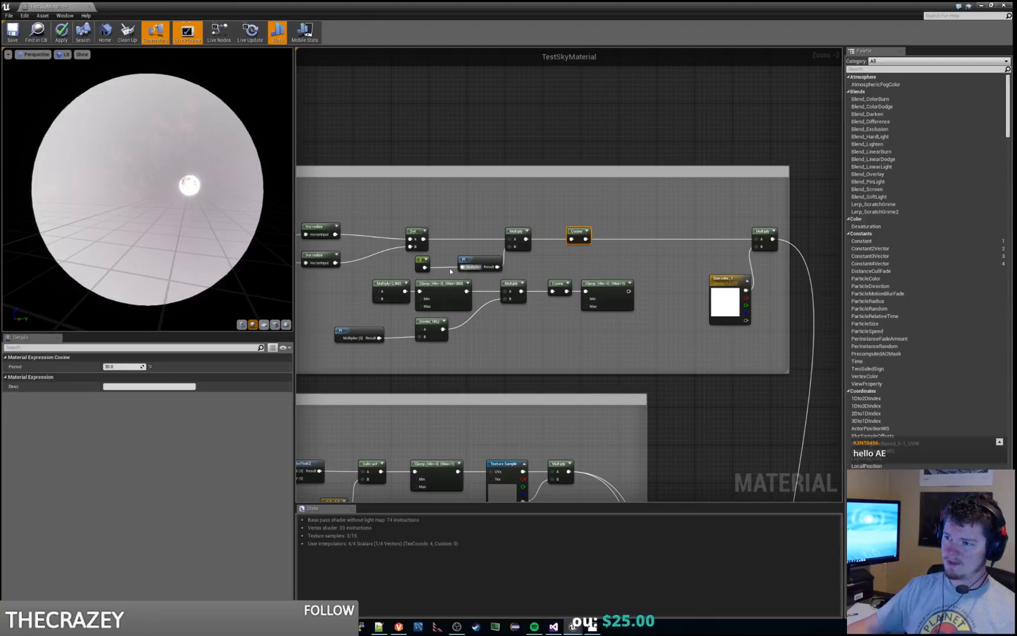
pyautogui.click(465, 258)
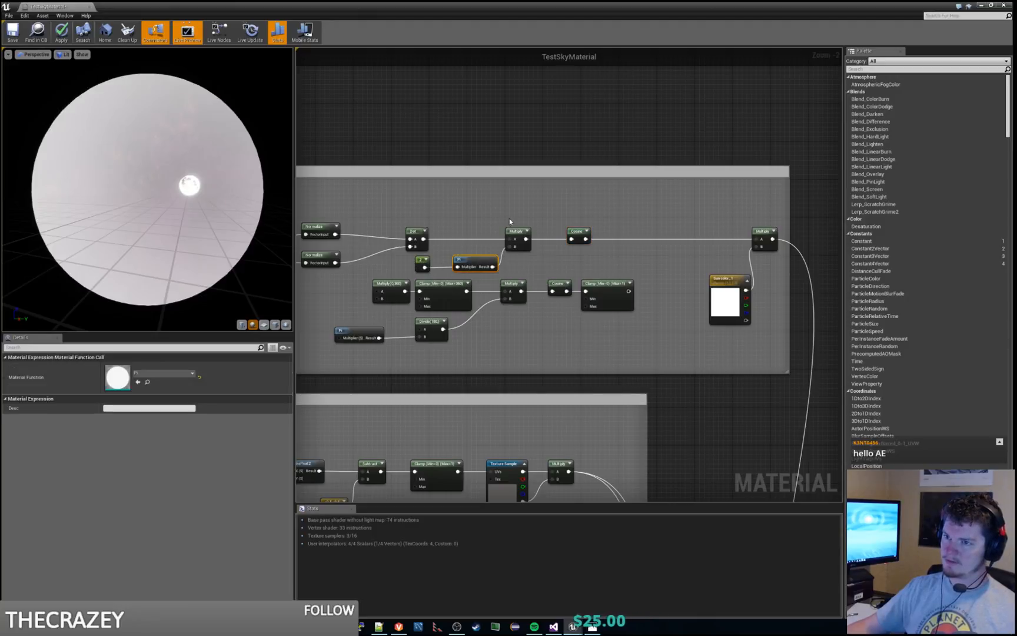
pyautogui.moveTo(183, 191)
pyautogui.mouseDown()
pyautogui.moveTo(166, 237)
pyautogui.moveTo(180, 185)
pyautogui.moveTo(171, 171)
pyautogui.mouseUp()
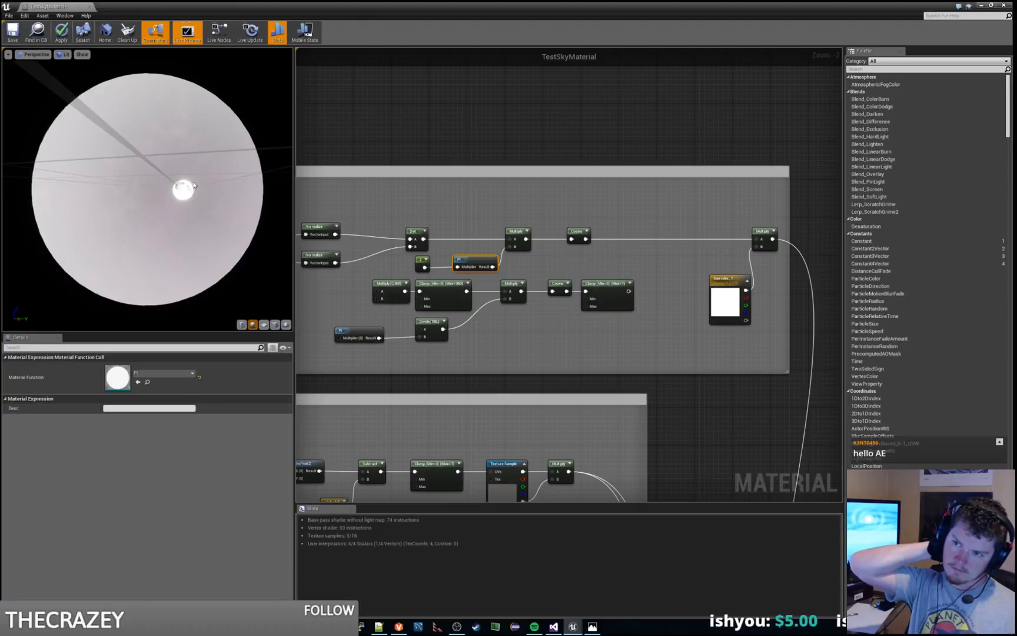
pyautogui.click(422, 264)
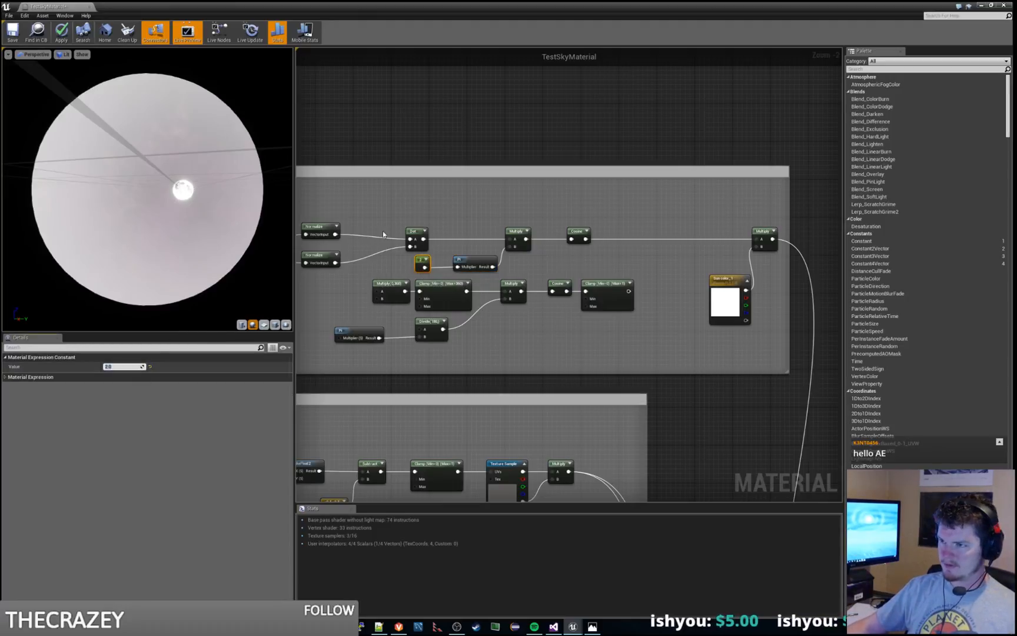
pyautogui.click(447, 211)
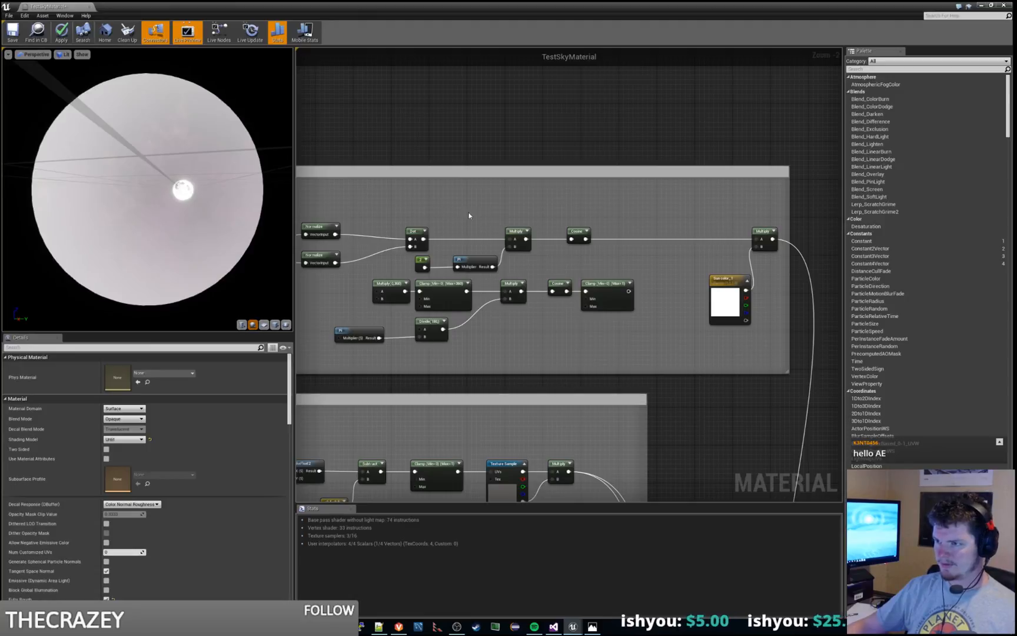
# Step: Move the upper-row Cosine closer to the final Multiply and insert a copied Multiply with Const B 360 before it
pyautogui.moveTo(581, 228); pyautogui.dragTo(676, 231)
pyautogui.click(532, 216)
pyautogui.click(523, 230)
pyautogui.hotkey('ctrl', 'c')
pyautogui.hotkey('ctrl', 'v')
pyautogui.moveTo(584, 238); pyautogui.dragTo(671, 239)
pyautogui.moveTo(573, 234); pyautogui.dragTo(600, 234)
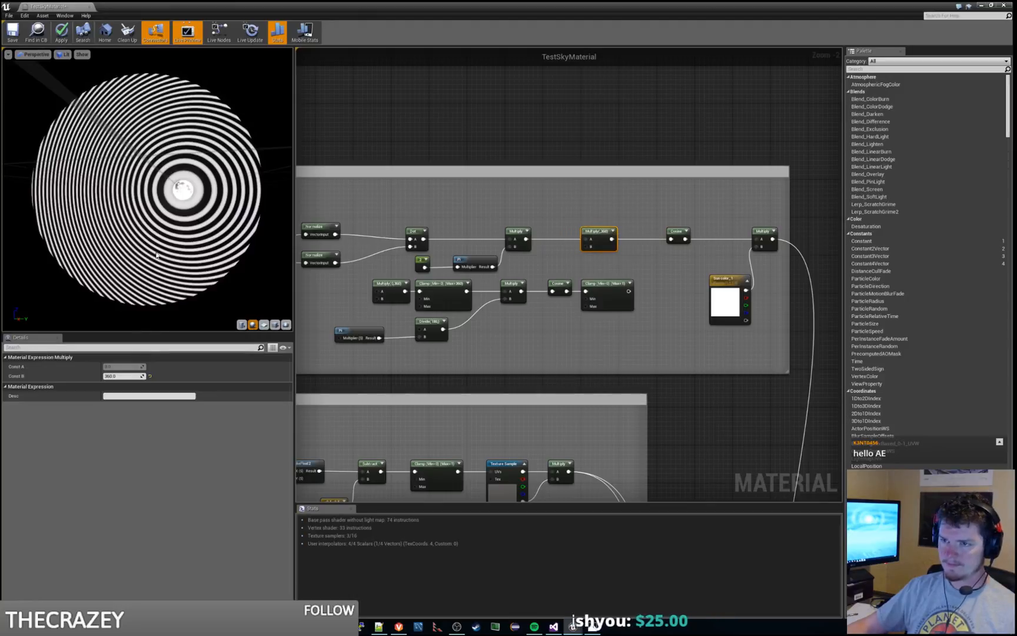
pyautogui.moveTo(157, 256); pyautogui.dragTo(460, 263)
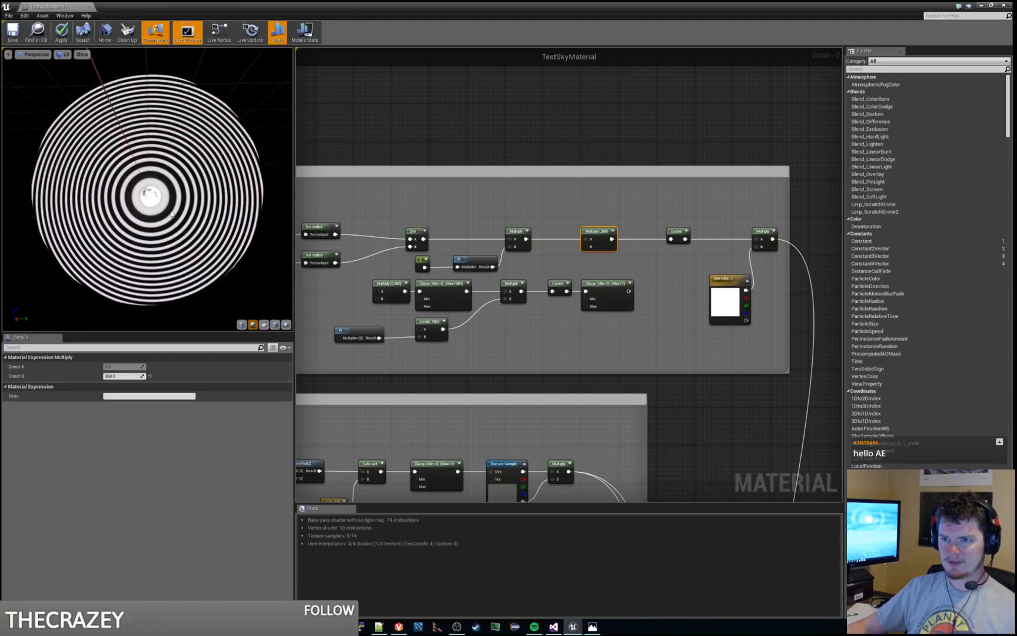
pyautogui.moveTo(172, 214); pyautogui.dragTo(141, 213)
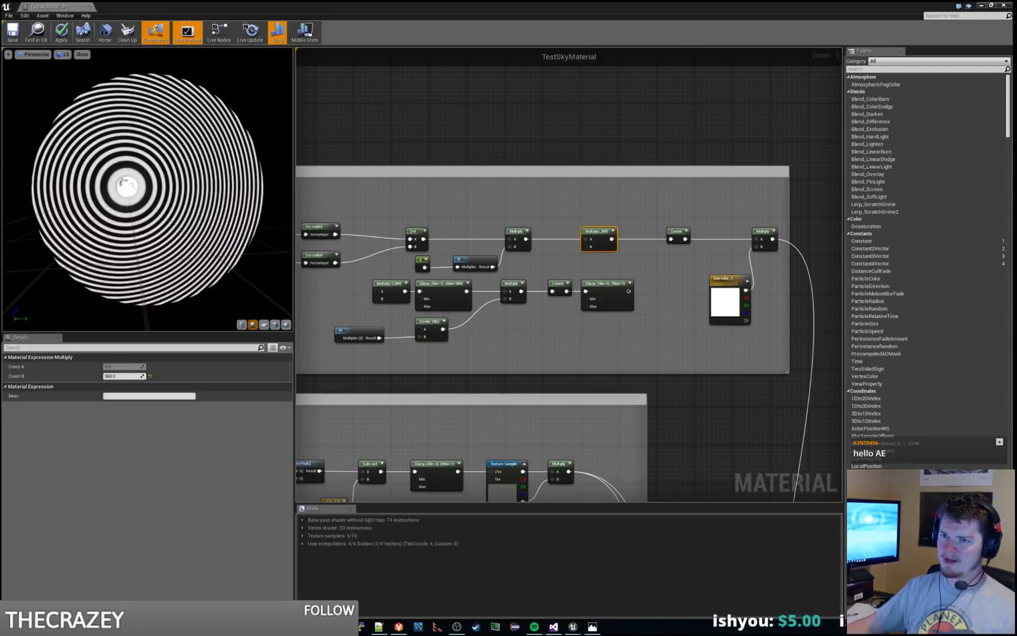
pyautogui.moveTo(210, 191); pyautogui.dragTo(190, 192)
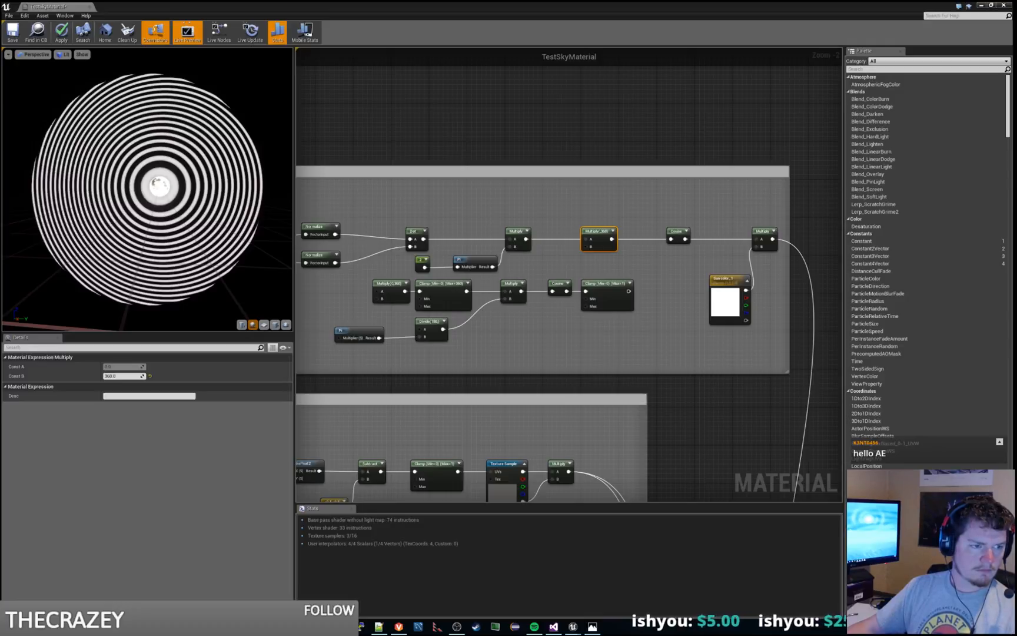
# Step: Add an Arccosine node in the upper row between the Pi-fed Multiply and the Multiply by 360
pyautogui.click(551, 225)
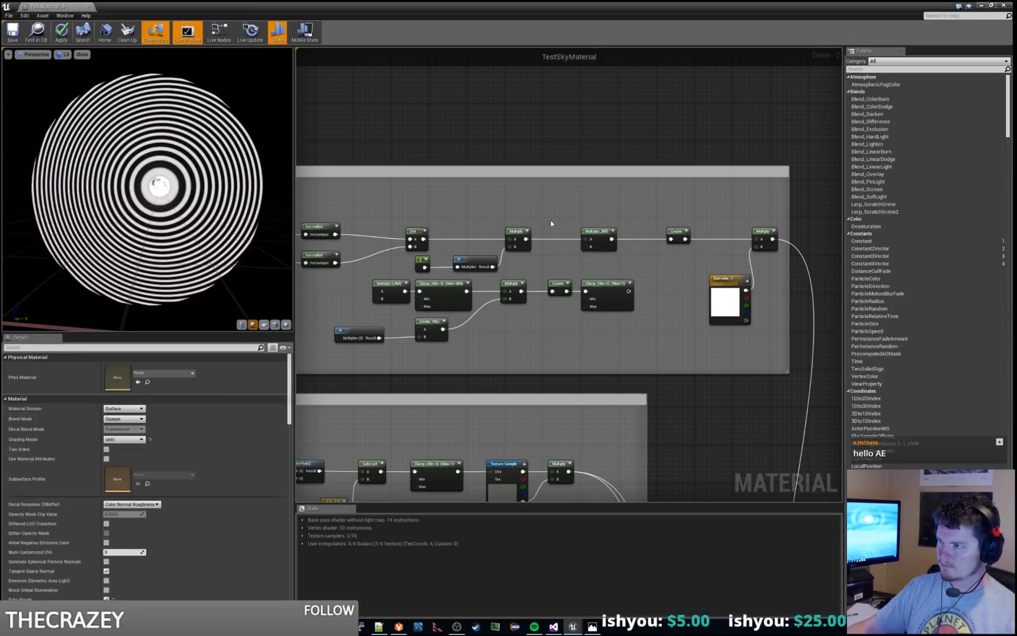
pyautogui.rightClick(551, 223)
pyautogui.write('acos')
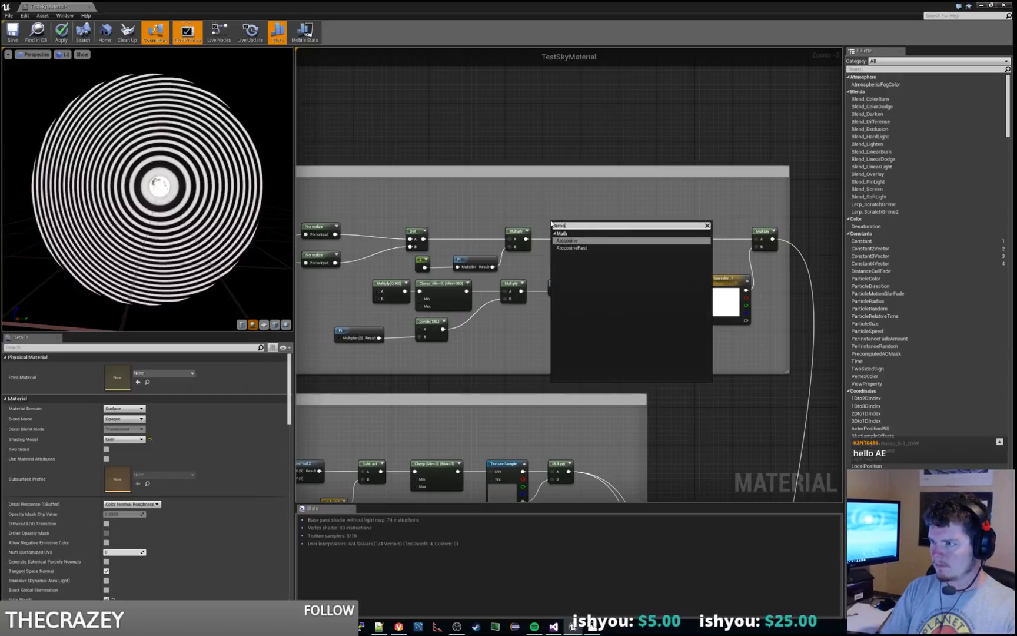
pyautogui.press('Return')
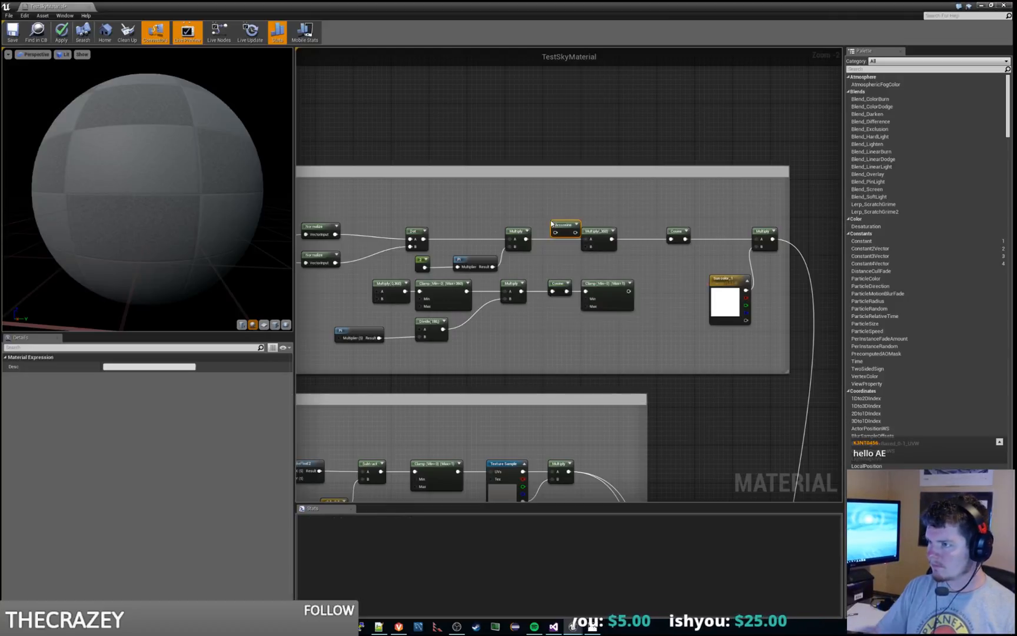
# Step: Rewire the Arccosine between the Multiply by 360 and input A of the final Multiply, and remove the upper-row Cosine
pyautogui.moveTo(567, 224); pyautogui.dragTo(659, 202)
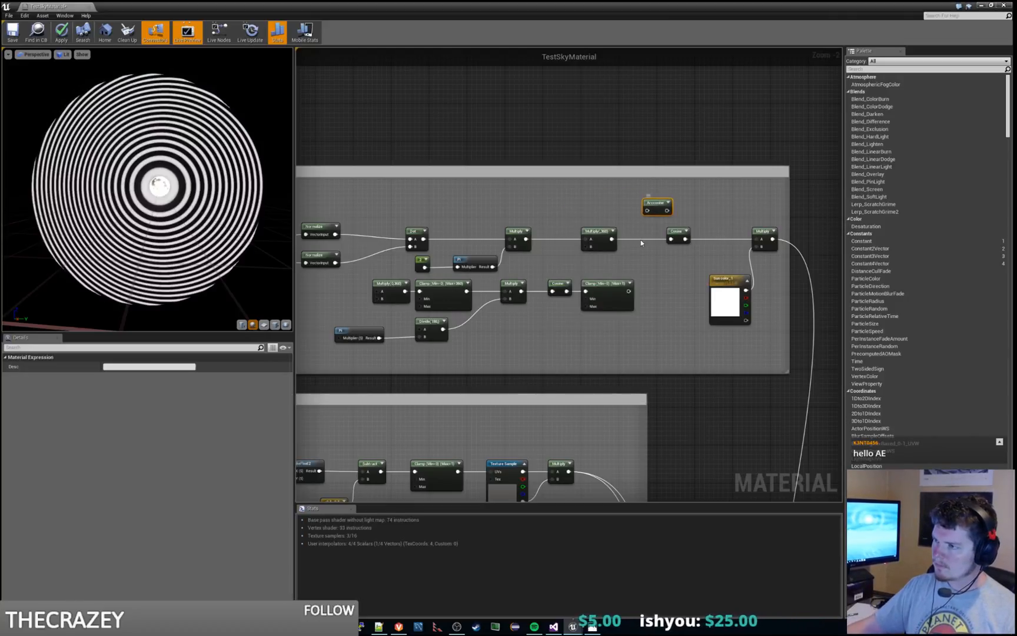
pyautogui.moveTo(612, 239); pyautogui.dragTo(760, 241)
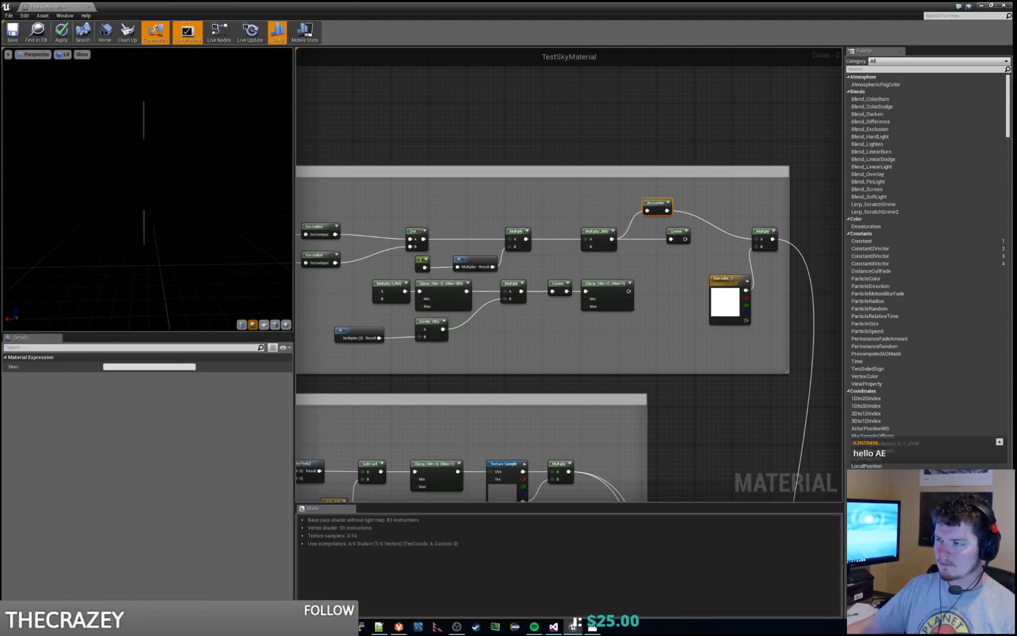
pyautogui.click(738, 205)
pyautogui.click(671, 232)
pyautogui.click(657, 203)
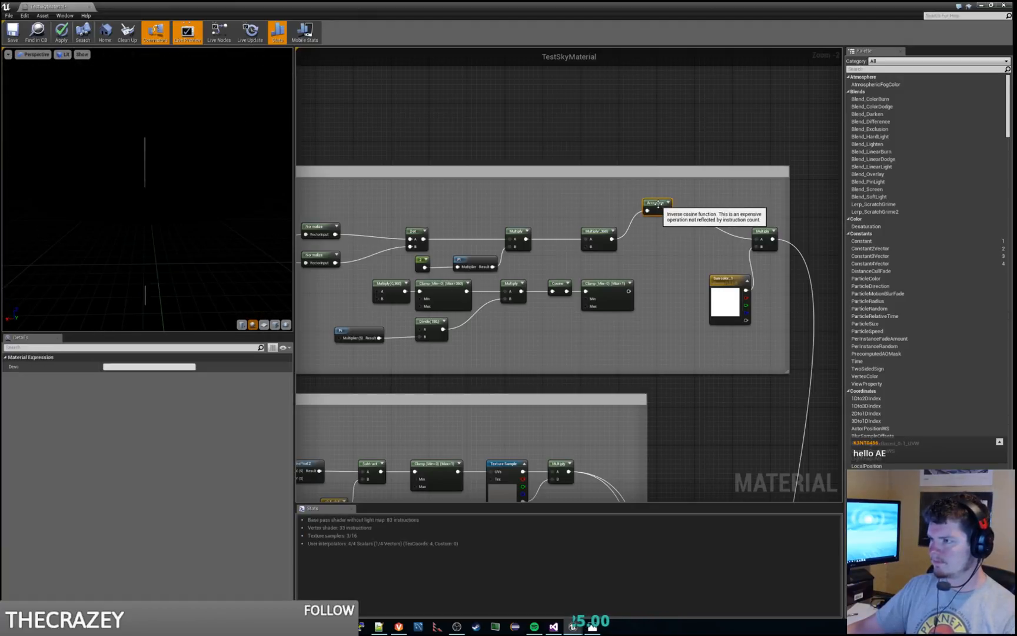
pyautogui.click(668, 186)
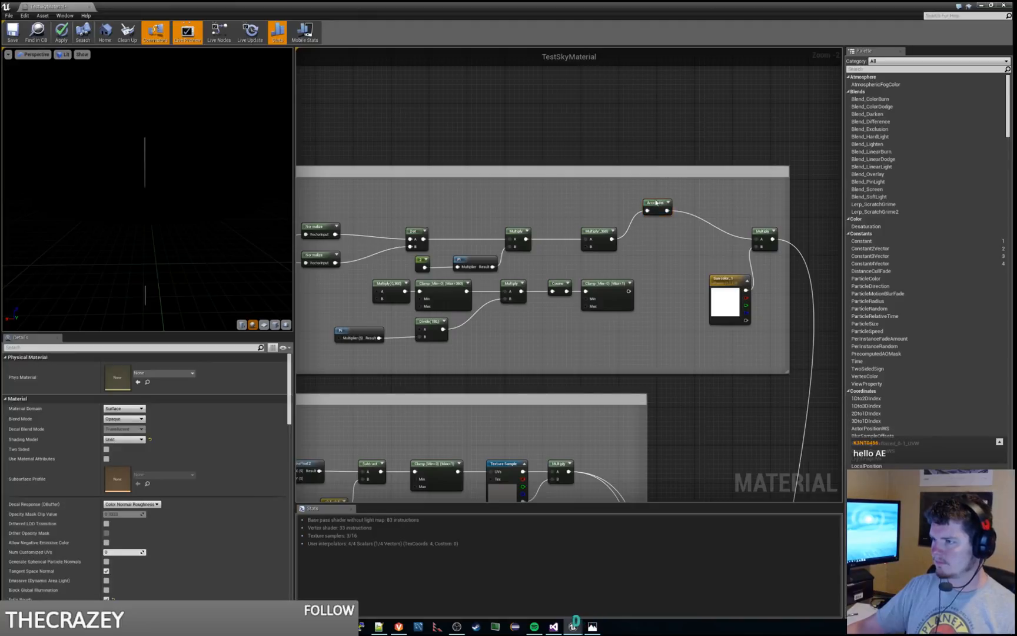
pyautogui.click(653, 203)
pyautogui.press('Delete')
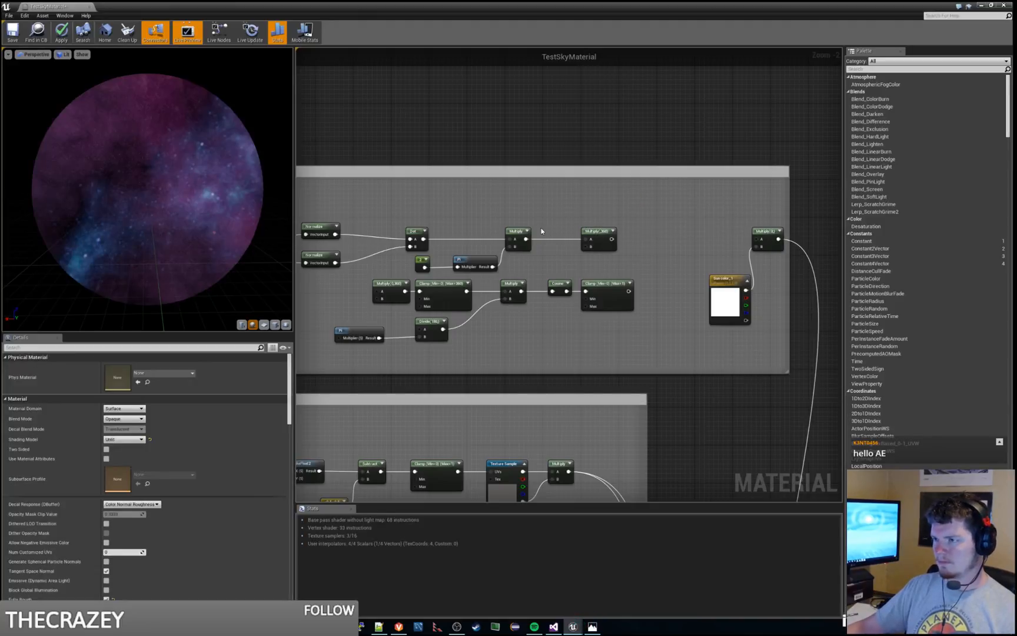
pyautogui.hotkey('ctrl', 'z')
# Step: Place an unconnected copy of the Arccosine node above the upper-row Pi node
pyautogui.click(657, 204)
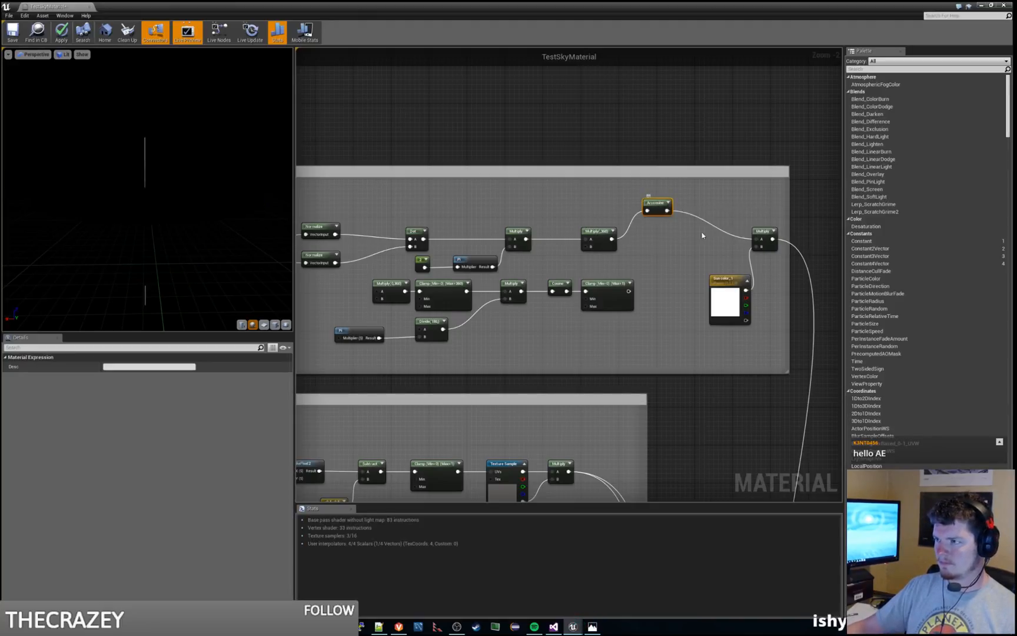
pyautogui.hotkey('ctrl', 'c')
pyautogui.hotkey('ctrl', 'v')
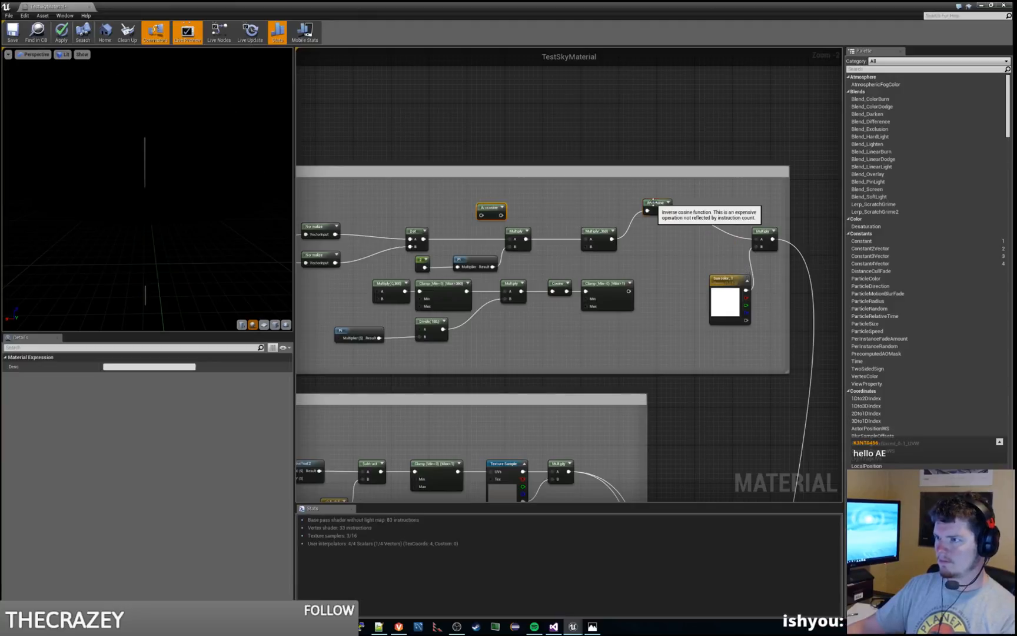
# Step: Delete the original Arccosine, the two upper-row Multiply nodes after the Dot, the Pi node and its constant
pyautogui.click(654, 204)
pyautogui.press('Delete')
pyautogui.click(597, 232)
pyautogui.press('Delete')
pyautogui.click(517, 231)
pyautogui.press('Delete')
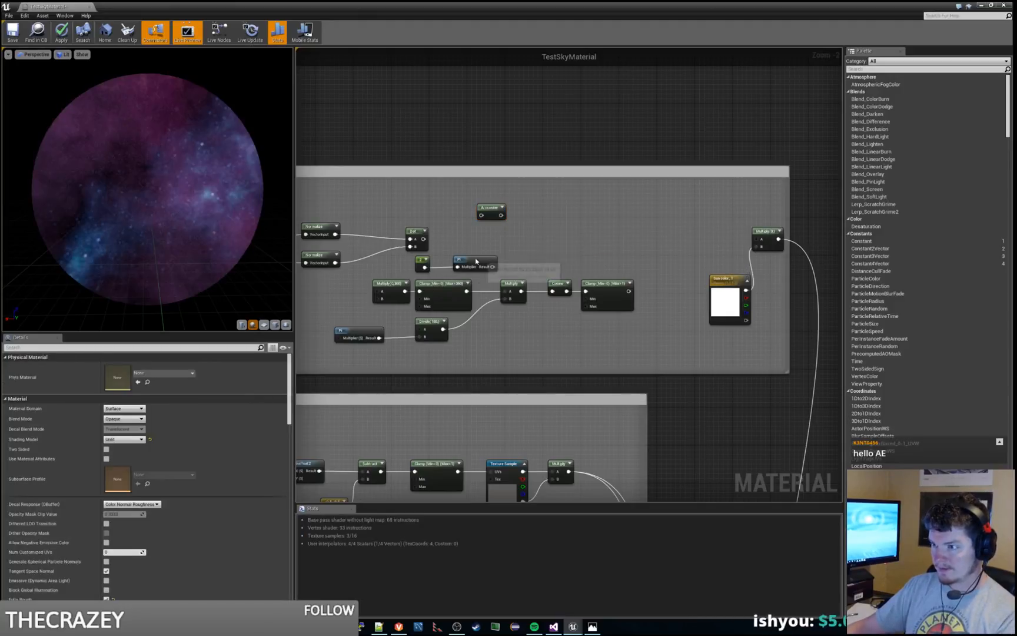
pyautogui.click(476, 261)
pyautogui.press('Delete')
pyautogui.click(422, 260)
pyautogui.press('Delete')
# Step: Connect the remaining Arccosine between the Dot output and input A of the final Multiply, and check the preview sphere
pyautogui.moveTo(493, 209); pyautogui.dragTo(761, 239)
pyautogui.click(441, 228)
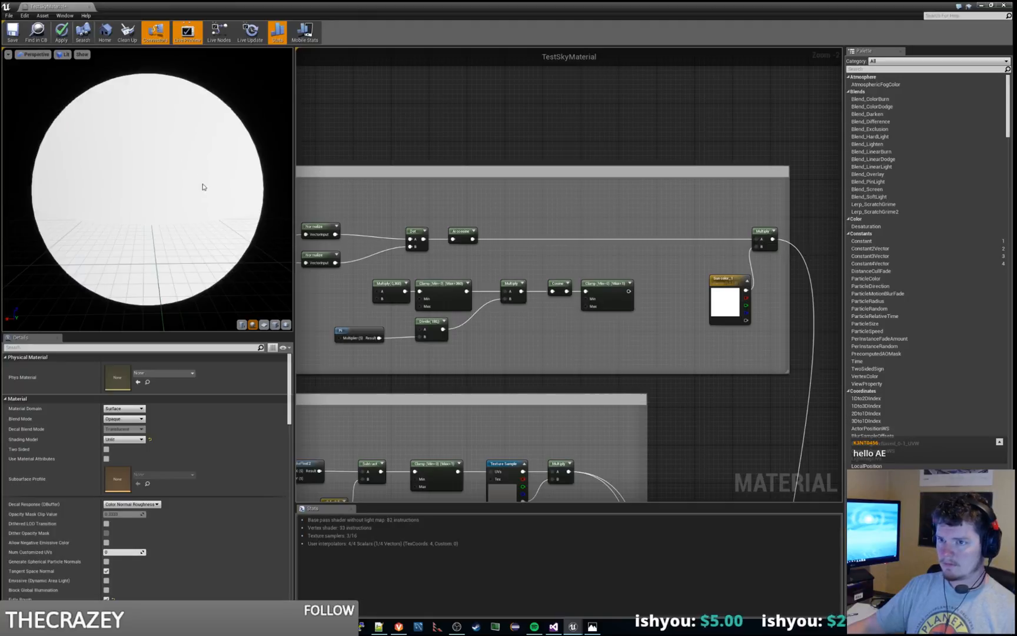
pyautogui.moveTo(204, 187)
pyautogui.mouseDown()
pyautogui.moveTo(289, 189)
pyautogui.moveTo(227, 109)
pyautogui.moveTo(235, 182)
pyautogui.moveTo(218, 174)
pyautogui.moveTo(247, 177)
pyautogui.moveTo(208, 171)
pyautogui.moveTo(235, 175)
pyautogui.moveTo(236, 130)
pyautogui.moveTo(213, 134)
pyautogui.moveTo(196, 204)
pyautogui.mouseUp()
pyautogui.moveTo(148, 188); pyautogui.dragTo(175, 176)
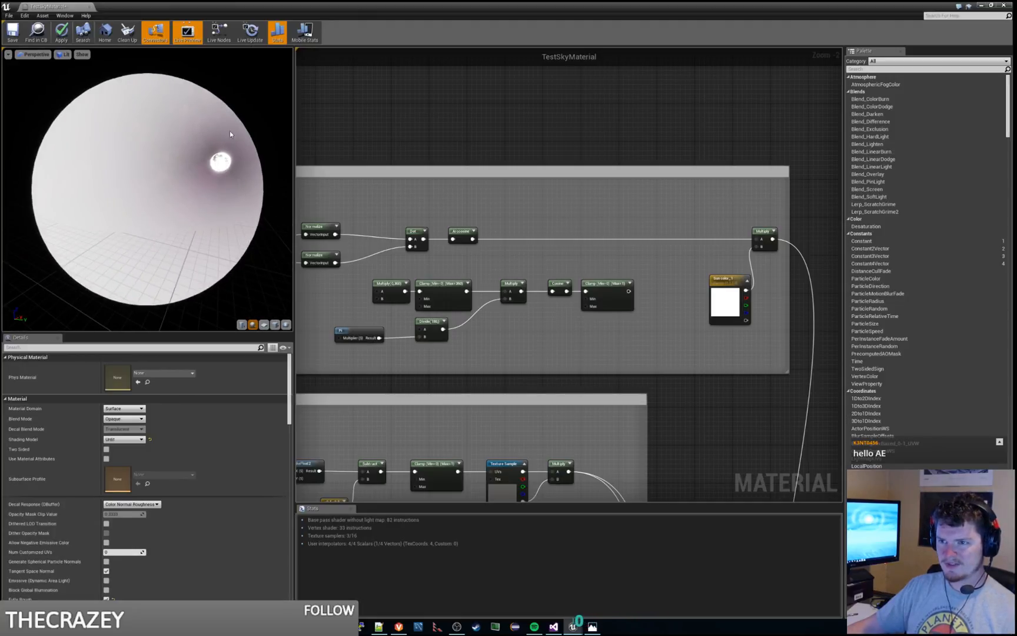
# Step: Nudge the Arccosine toward the Dot and move the Dot closer to the two Normalize nodes
pyautogui.moveTo(462, 232); pyautogui.dragTo(457, 231)
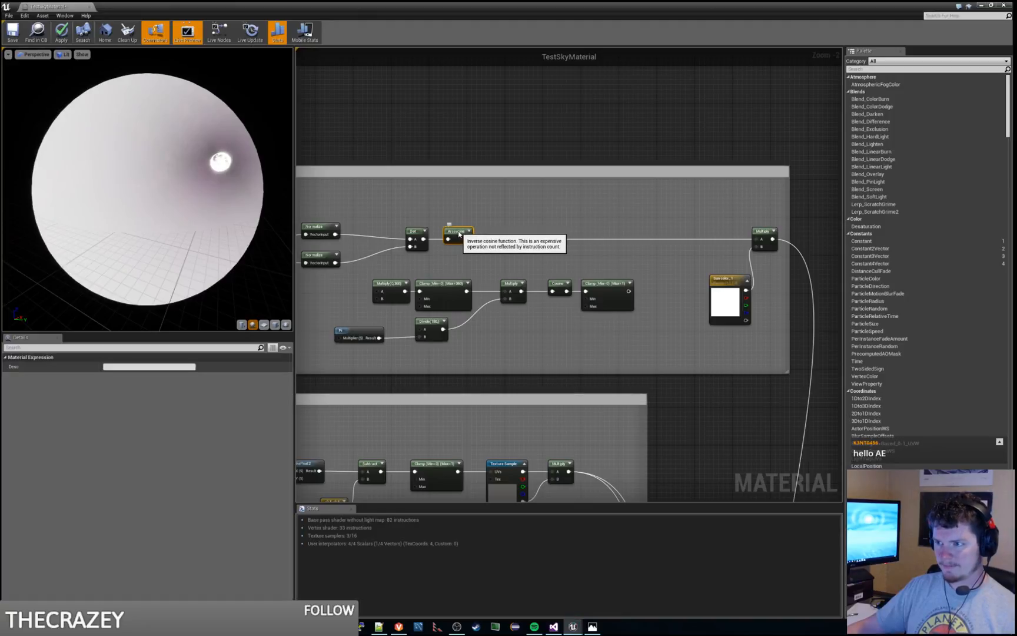
pyautogui.click(476, 207)
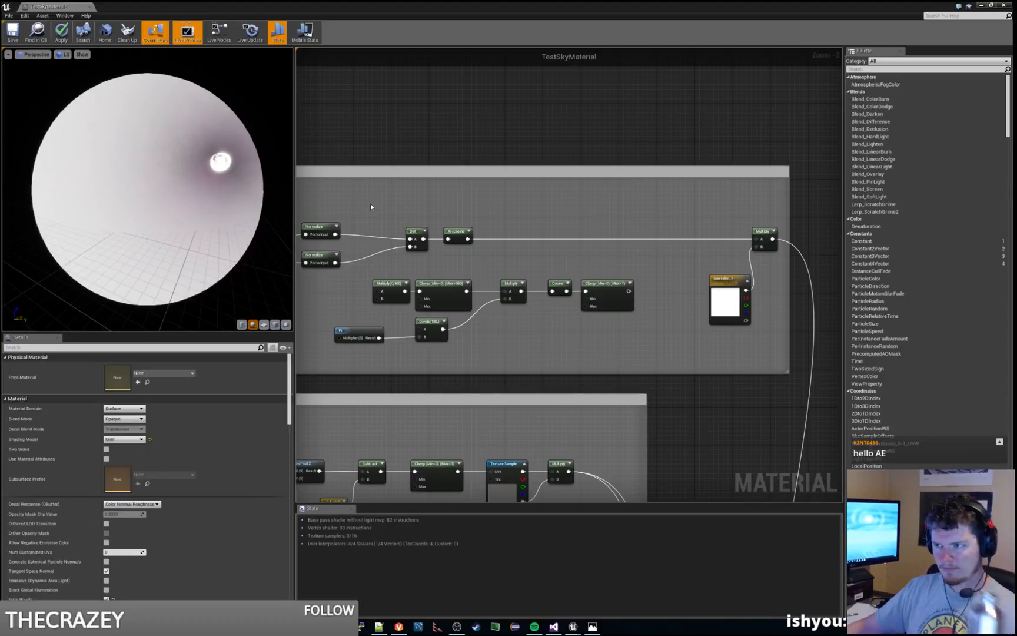
pyautogui.moveTo(224, 194)
pyautogui.mouseDown()
pyautogui.moveTo(213, 199)
pyautogui.moveTo(222, 197)
pyautogui.mouseUp()
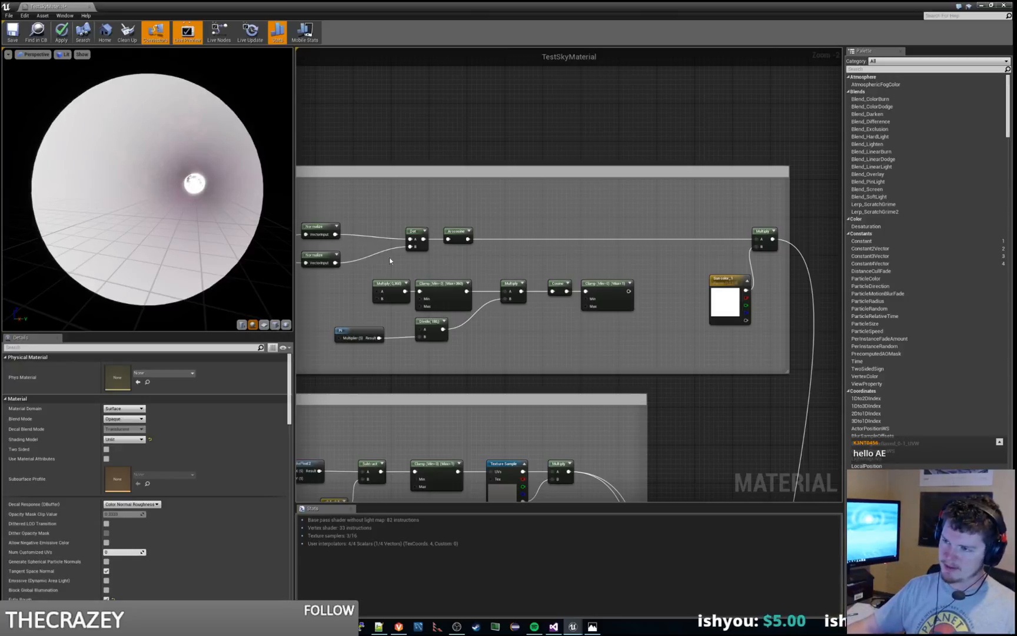
pyautogui.moveTo(415, 231); pyautogui.dragTo(376, 232)
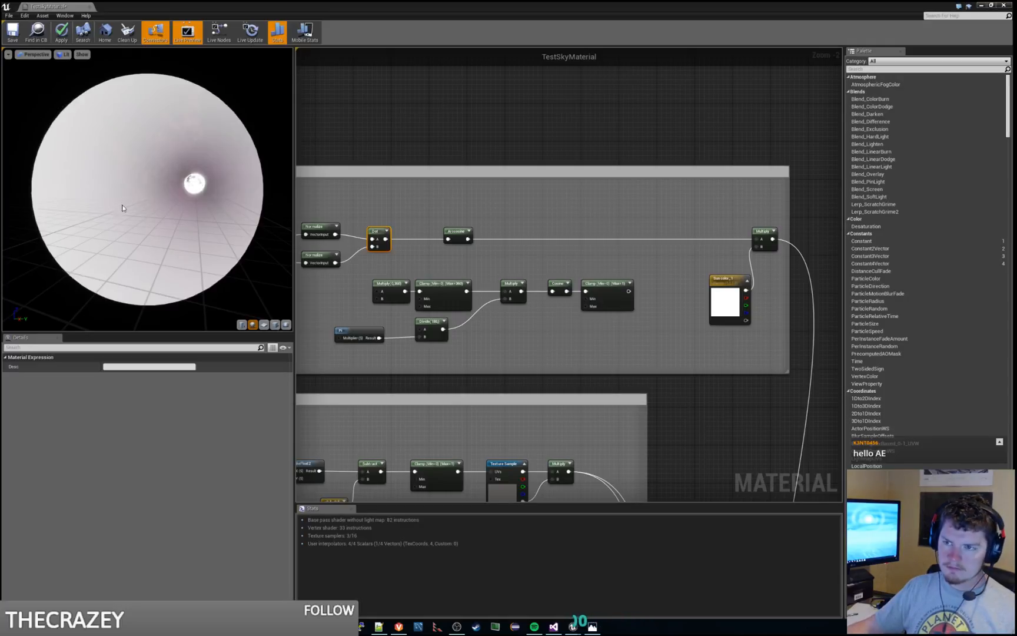
# Step: Preview the Arccosine node's output on the sphere, inspect its gradient, and stop the node preview
pyautogui.moveTo(209, 214)
pyautogui.mouseDown()
pyautogui.moveTo(176, 210)
pyautogui.moveTo(192, 210)
pyautogui.mouseUp()
pyautogui.rightClick(467, 231)
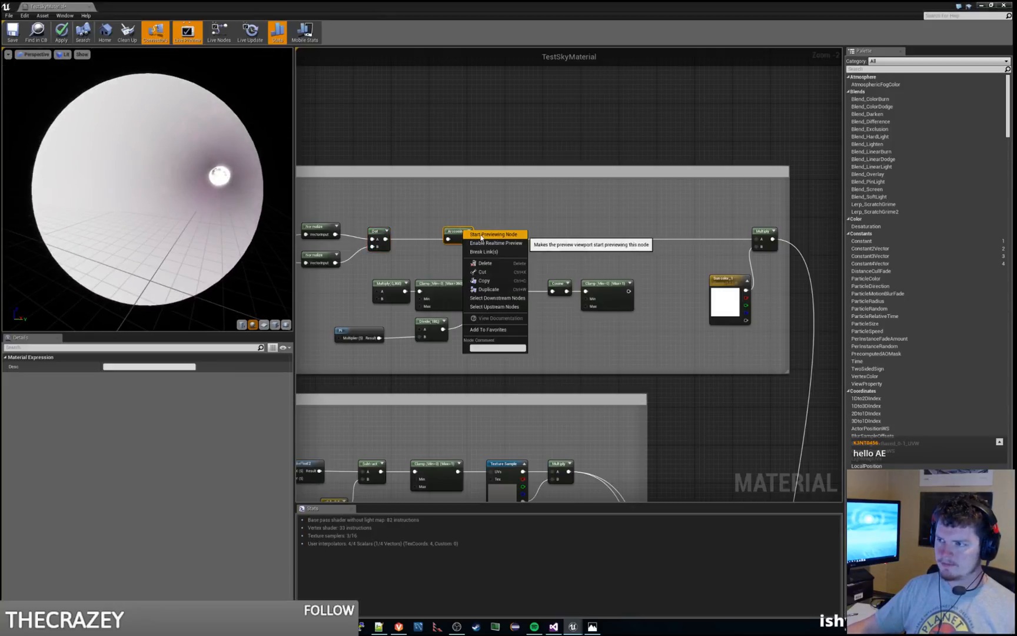
pyautogui.click(482, 234)
pyautogui.moveTo(241, 205); pyautogui.dragTo(102, 147)
pyautogui.rightClick(460, 233)
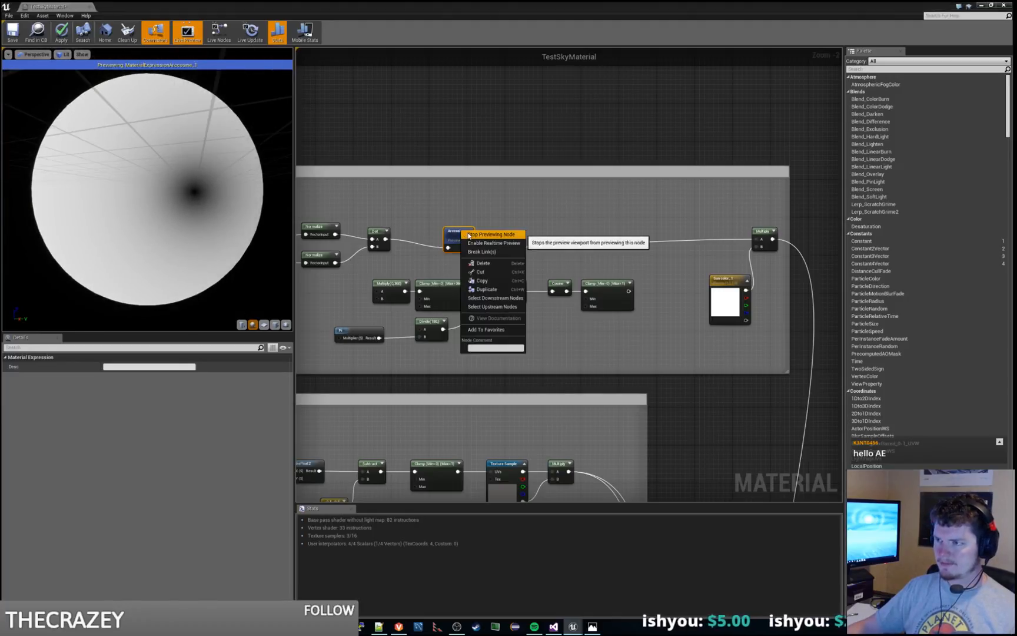
pyautogui.click(502, 239)
pyautogui.click(432, 295)
pyautogui.hotkey('ctrl', 'c')
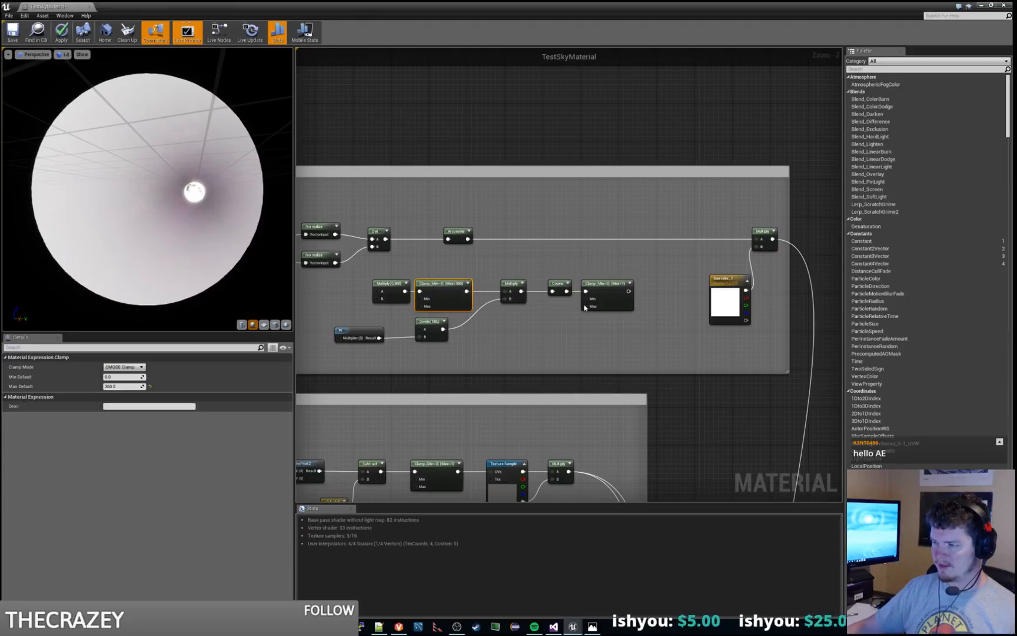
pyautogui.hotkey('ctrl', 'v')
pyautogui.moveTo(564, 245); pyautogui.dragTo(526, 197)
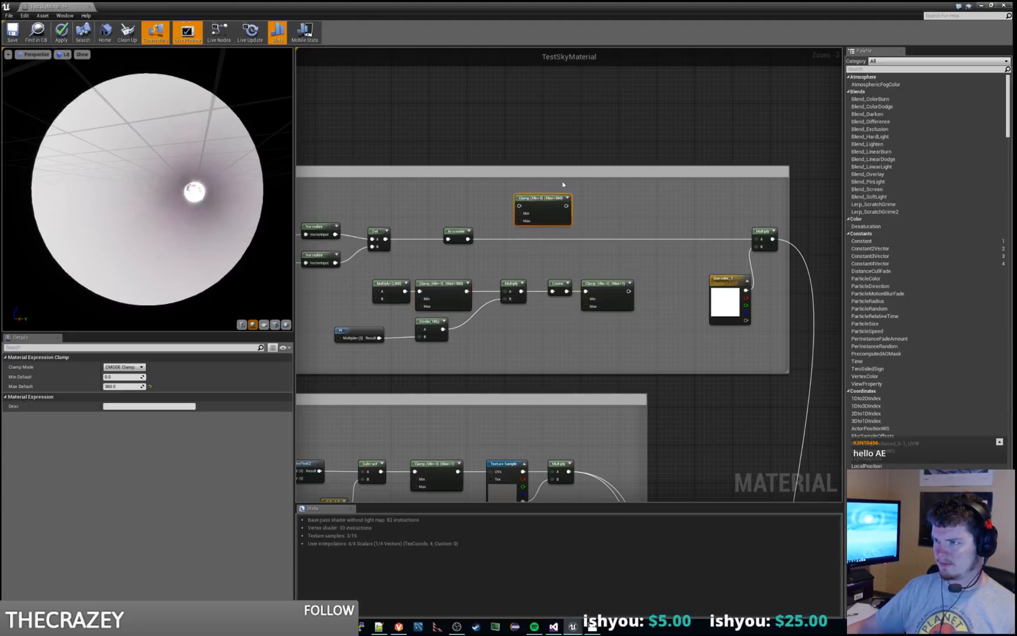
pyautogui.click(596, 182)
pyautogui.click(553, 196)
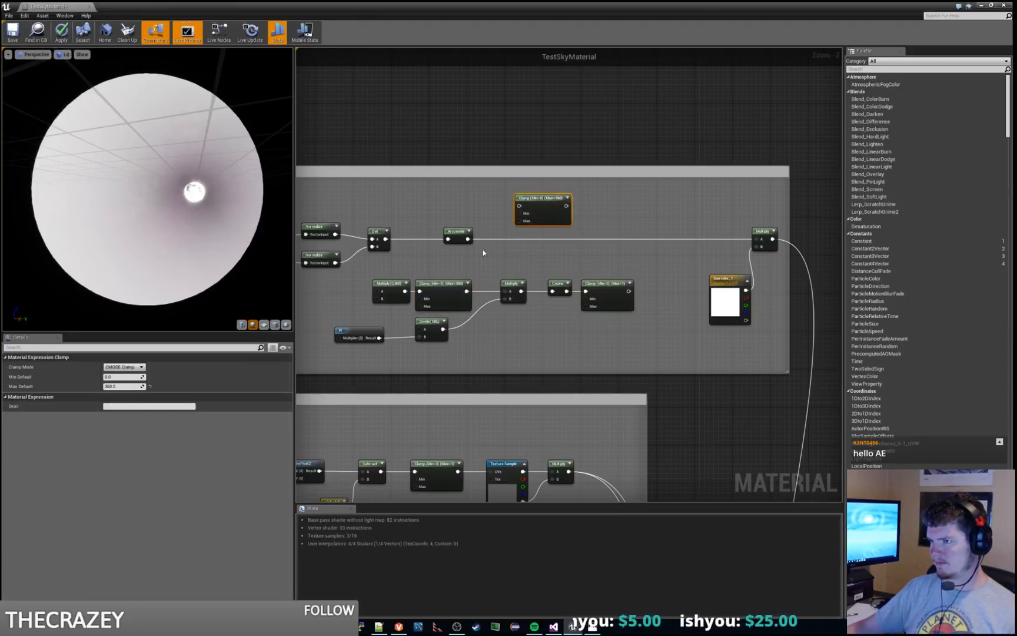
pyautogui.click(577, 200)
pyautogui.click(551, 197)
pyautogui.press('Delete')
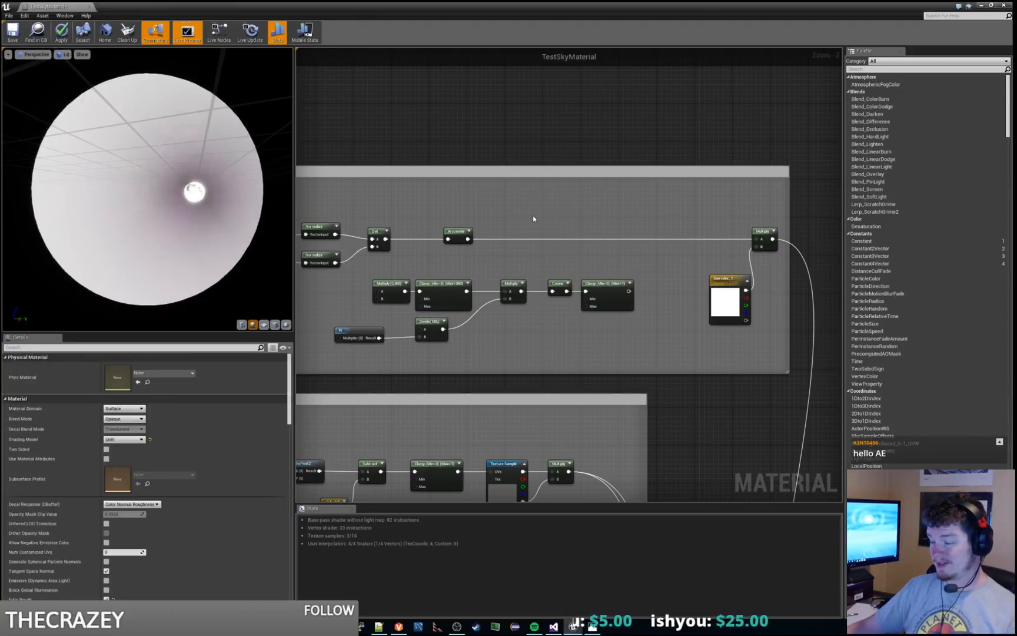
# Step: Add a Divide node in the upper row between the Arccosine and the final Multiply
pyautogui.rightClick(534, 218)
pyautogui.write('divide')
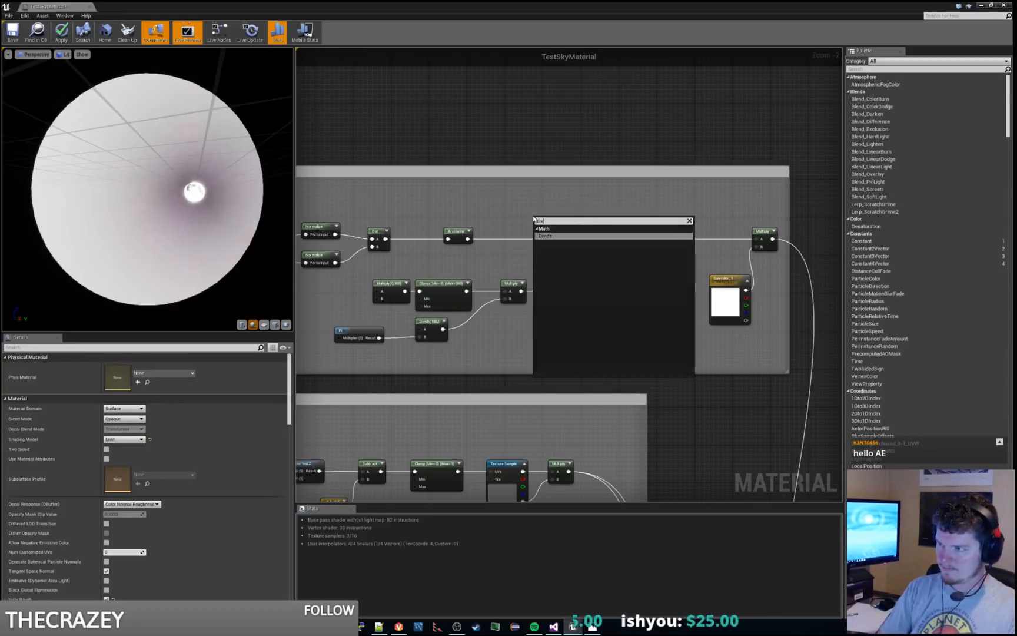
pyautogui.press('Return')
pyautogui.moveTo(533, 218); pyautogui.dragTo(544, 225)
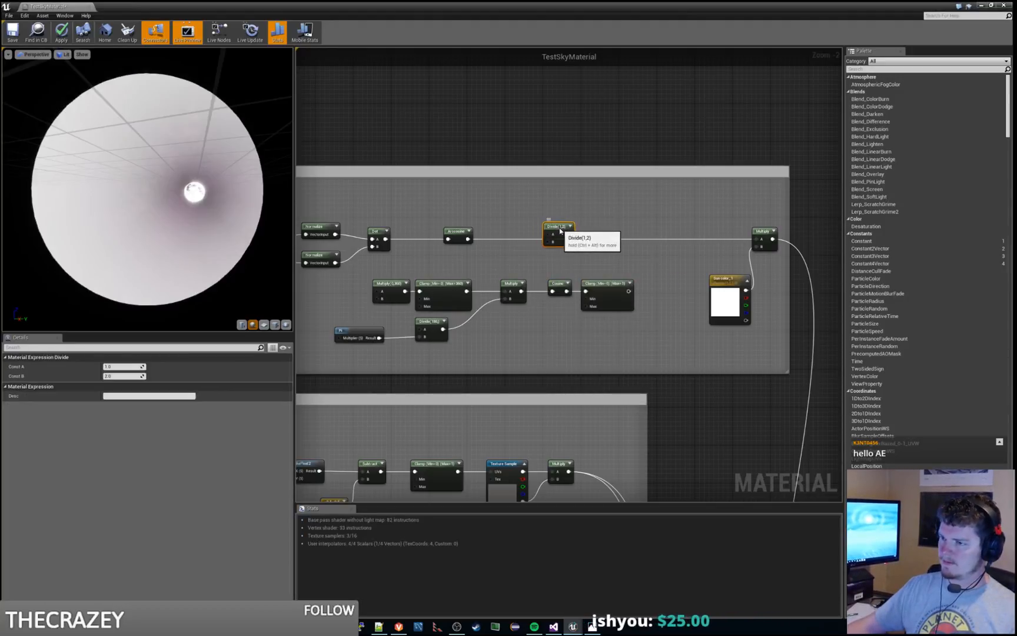
# Step: Copy the Pi node into the Divide's input B and wire the Divide between the Arccosine and the final Multiply's input A
pyautogui.click(356, 334)
pyautogui.hotkey('ctrl', 'v')
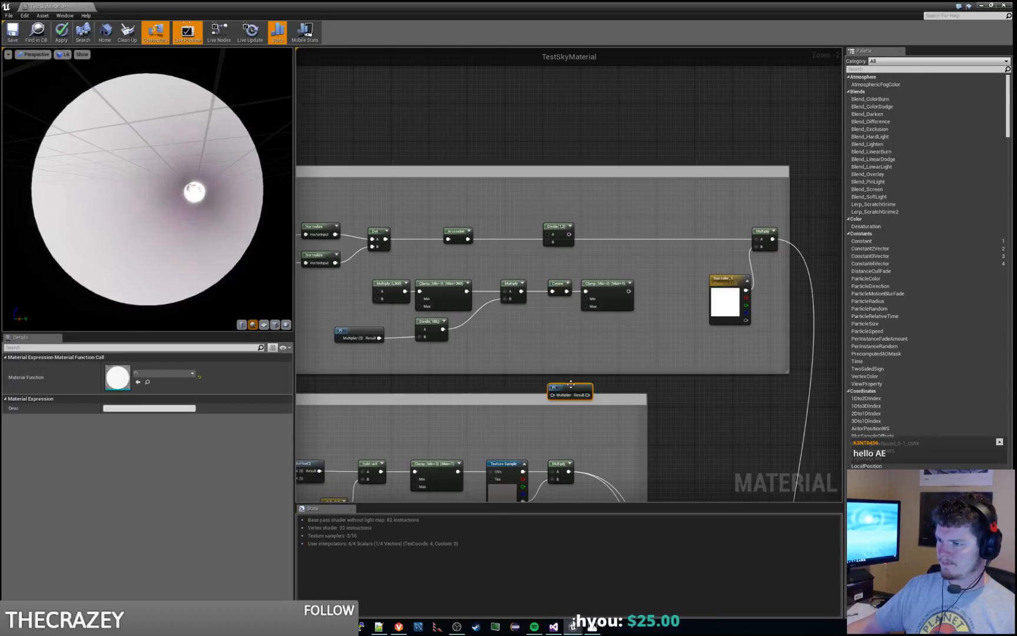
pyautogui.click(561, 350)
pyautogui.moveTo(574, 389); pyautogui.dragTo(548, 242)
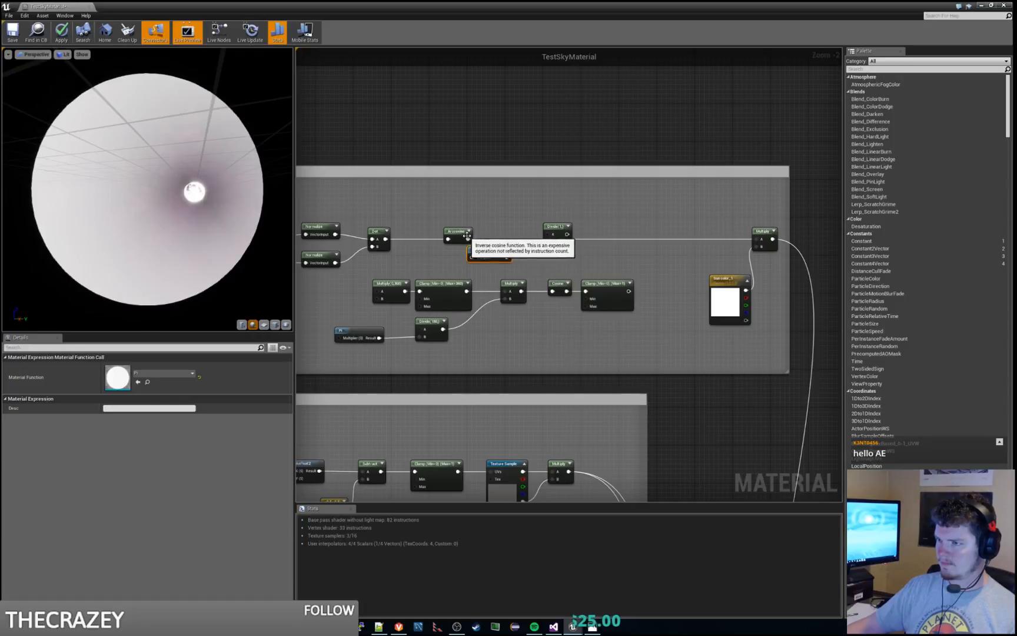
pyautogui.moveTo(468, 239); pyautogui.dragTo(762, 239)
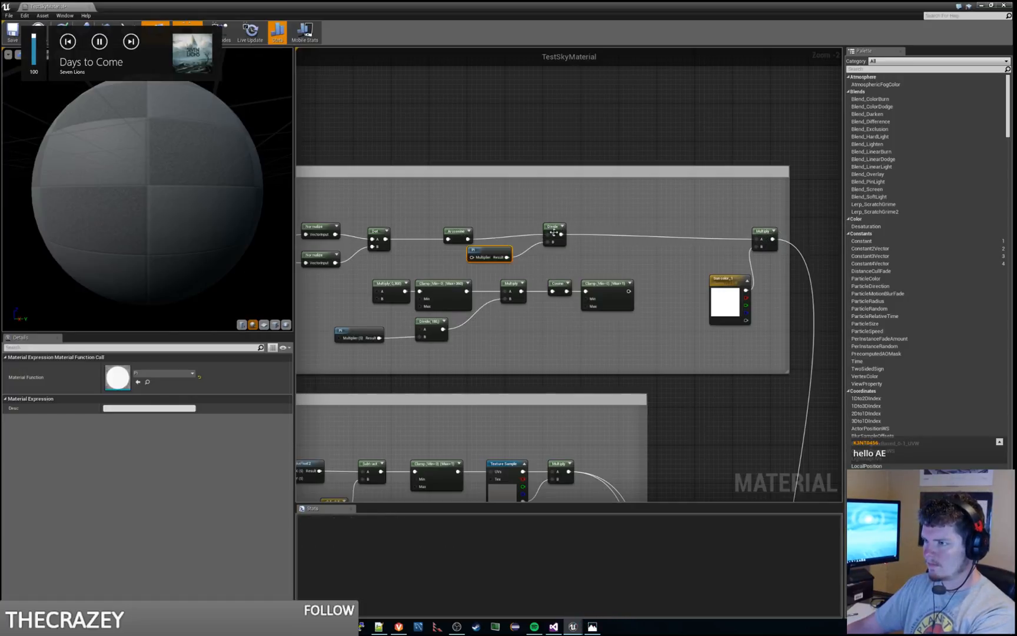
# Step: Align the Divide with the upper row and move its Pi node closer to it
pyautogui.moveTo(553, 227); pyautogui.dragTo(554, 231)
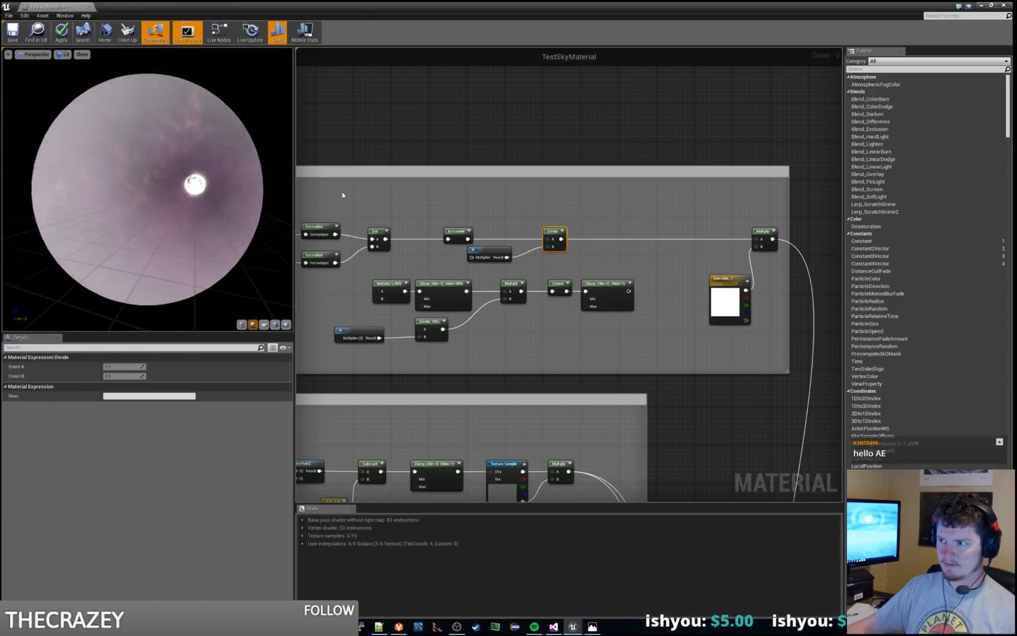
pyautogui.moveTo(492, 255); pyautogui.dragTo(511, 254)
pyautogui.click(464, 222)
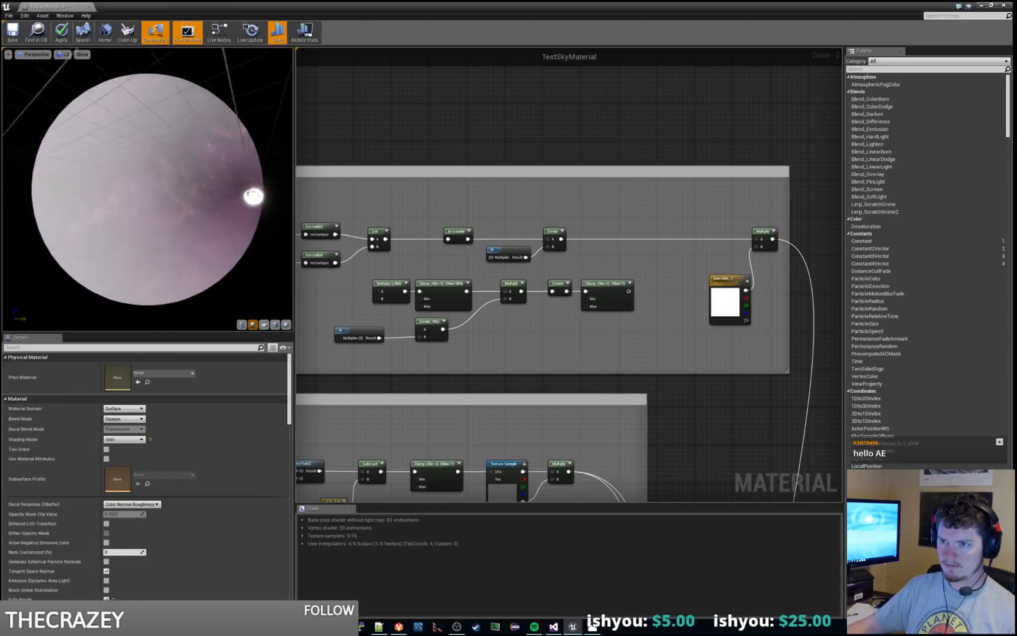
pyautogui.moveTo(147, 191); pyautogui.dragTo(224, 187)
# Step: Switch to the level editor and play-test the night grasslands level to examine the sky around the moon
pyautogui.moveTo(408, 5); pyautogui.dragTo(2, 12)
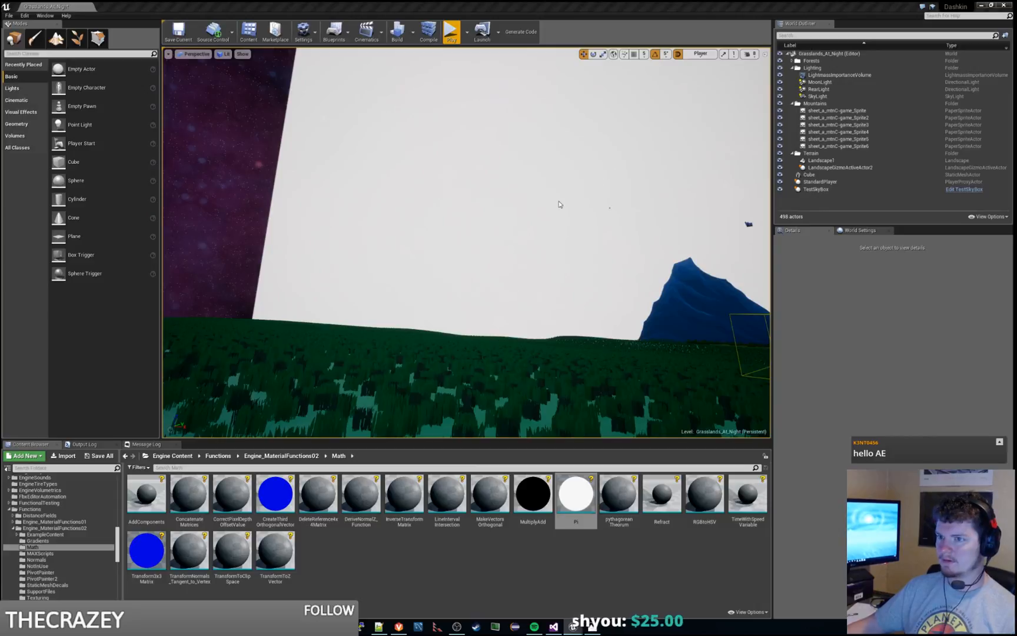
pyautogui.moveTo(546, 216); pyautogui.dragTo(534, 236, button='right')
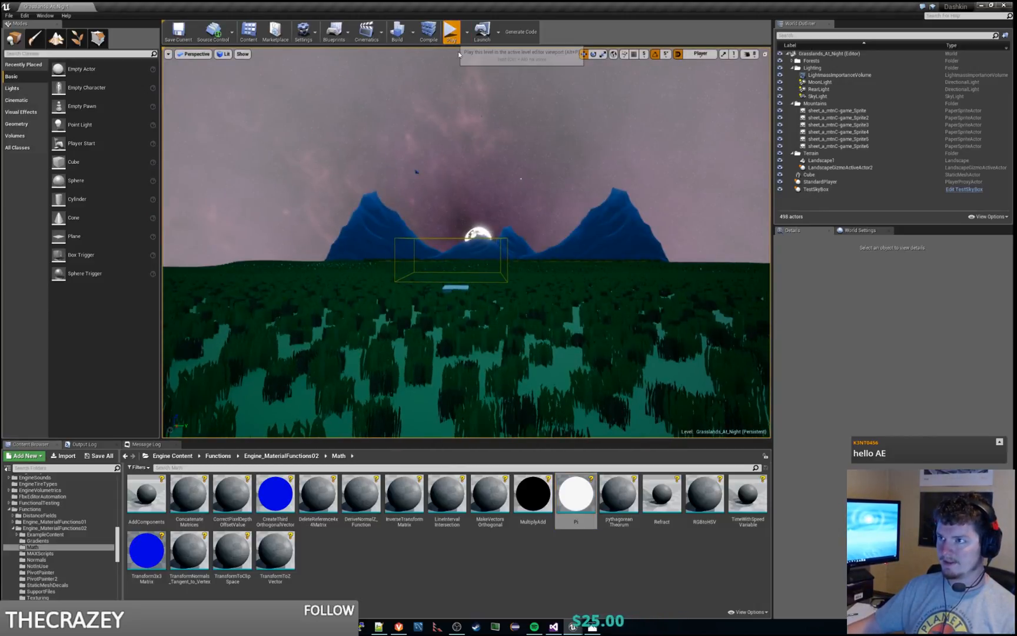
pyautogui.click(452, 34)
pyautogui.press('d')
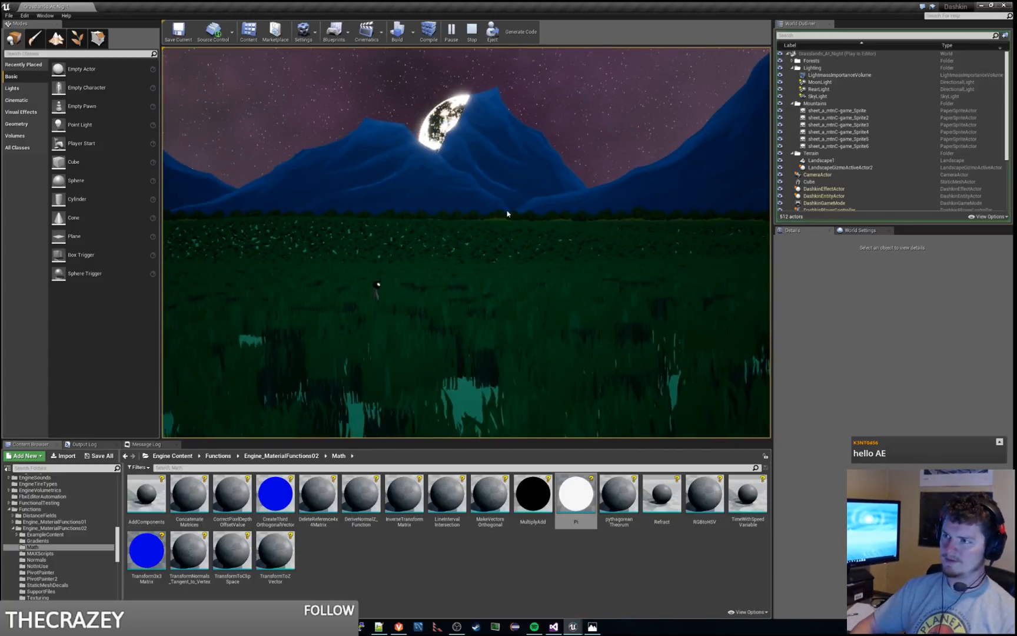
pyautogui.press('d')
pyautogui.press('a')
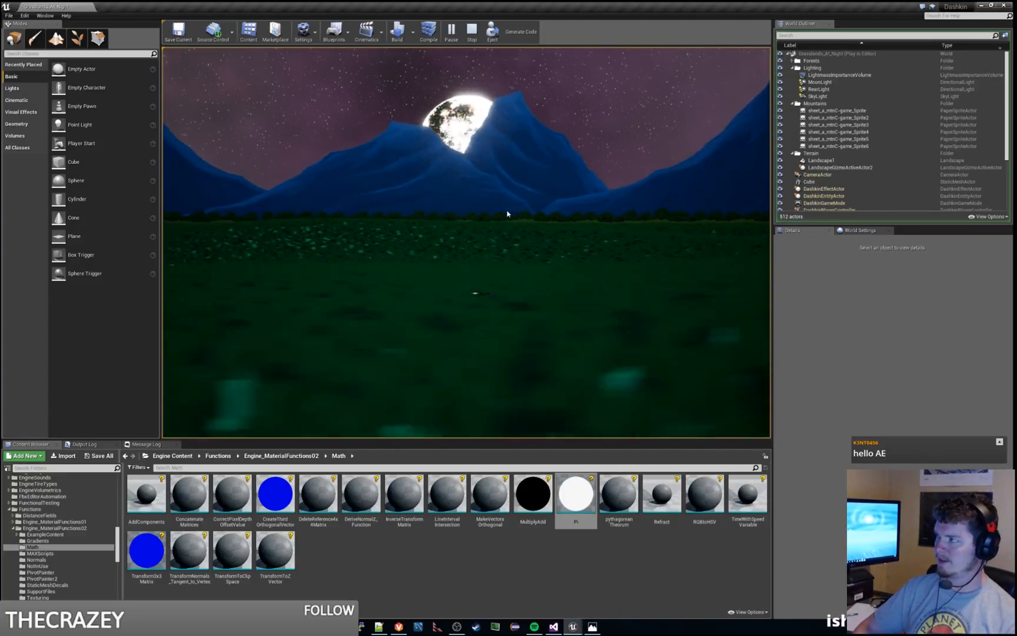
pyautogui.press('space')
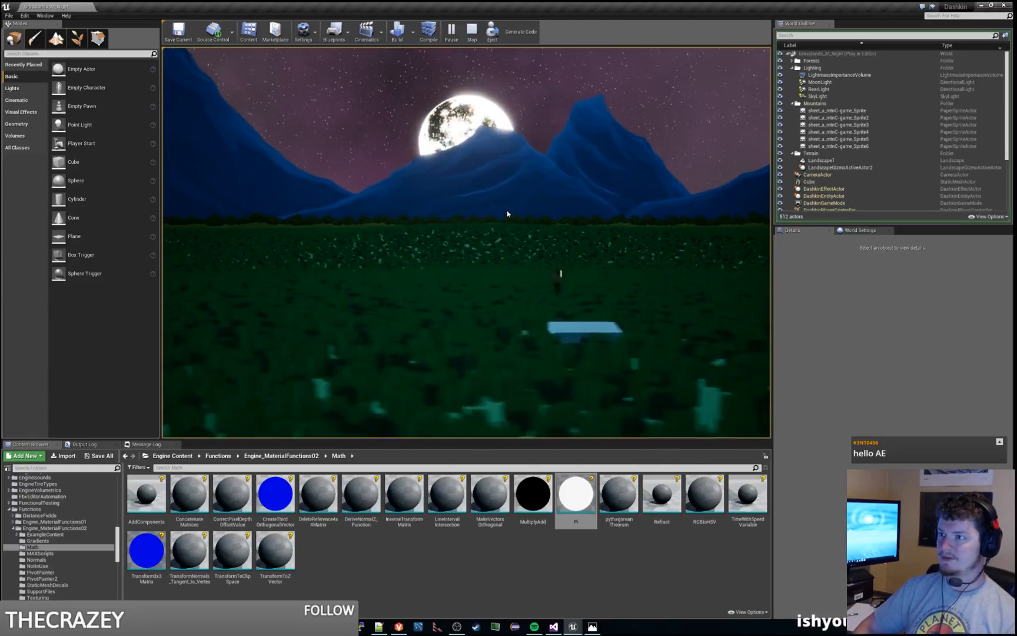
pyautogui.press('d')
pyautogui.press('Escape')
pyautogui.moveTo(495, 230); pyautogui.dragTo(459, 206, button='right')
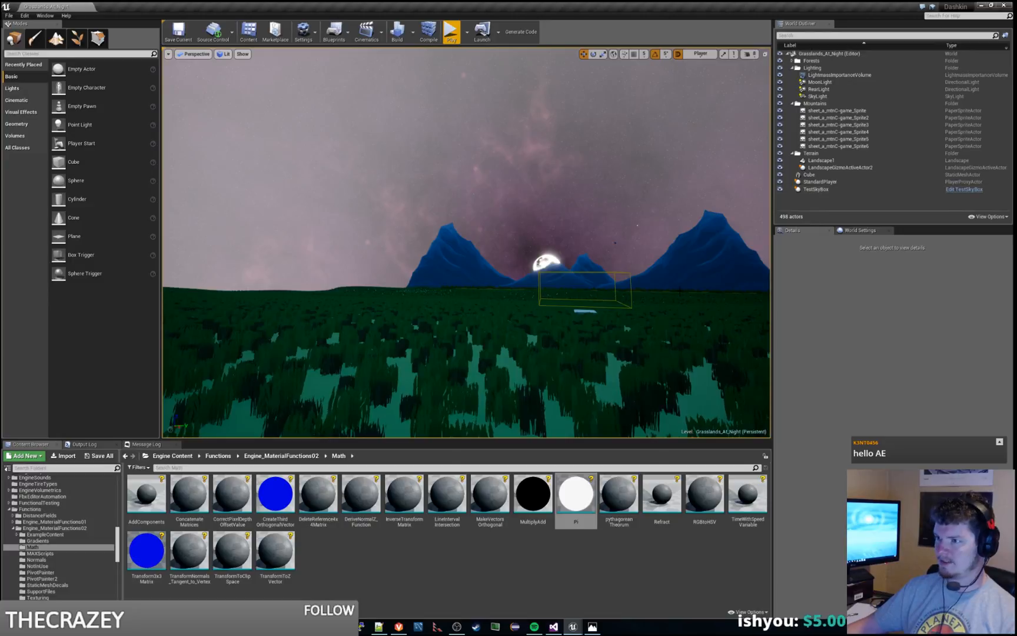
# Step: Return to the sky material graph and add a Multiply node after the Divide in the upper row
pyautogui.moveTo(1, 7); pyautogui.dragTo(482, 1)
pyautogui.moveTo(557, 207); pyautogui.dragTo(593, 183, button='right')
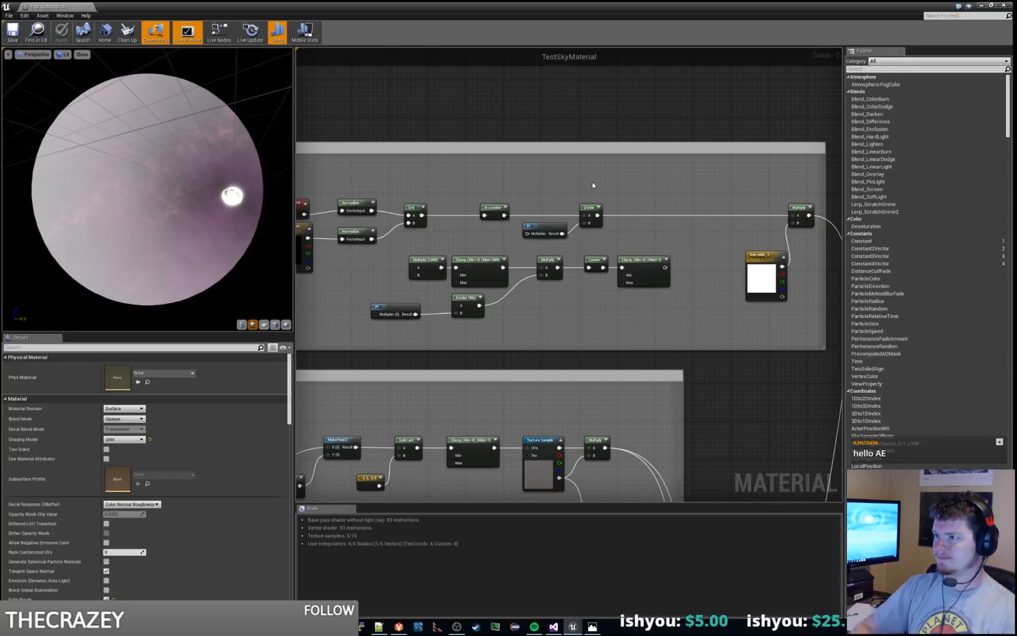
pyautogui.click(596, 262)
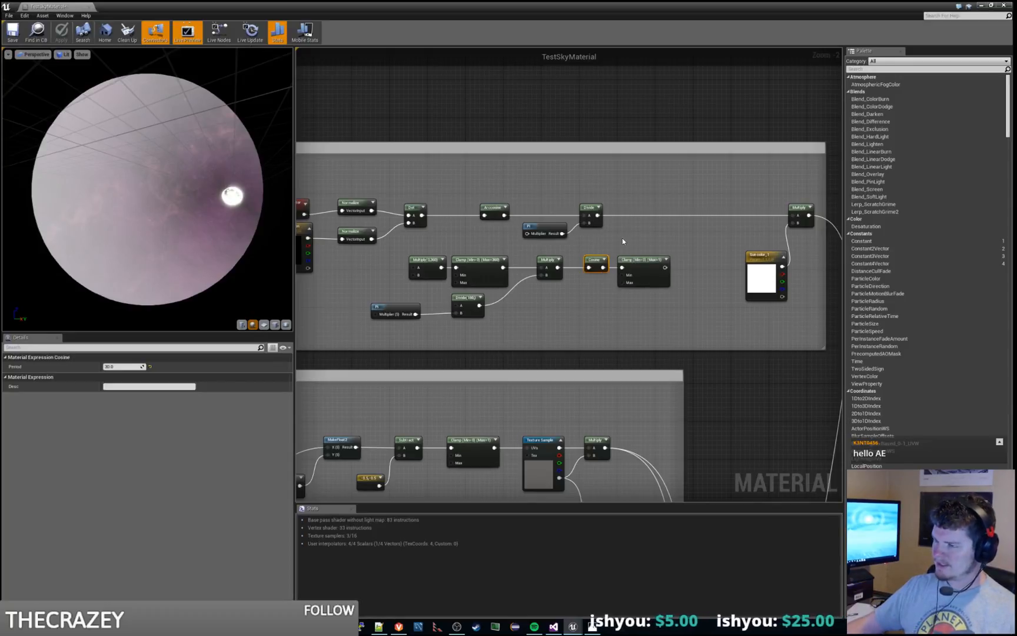
pyautogui.click(547, 260)
pyautogui.click(679, 193)
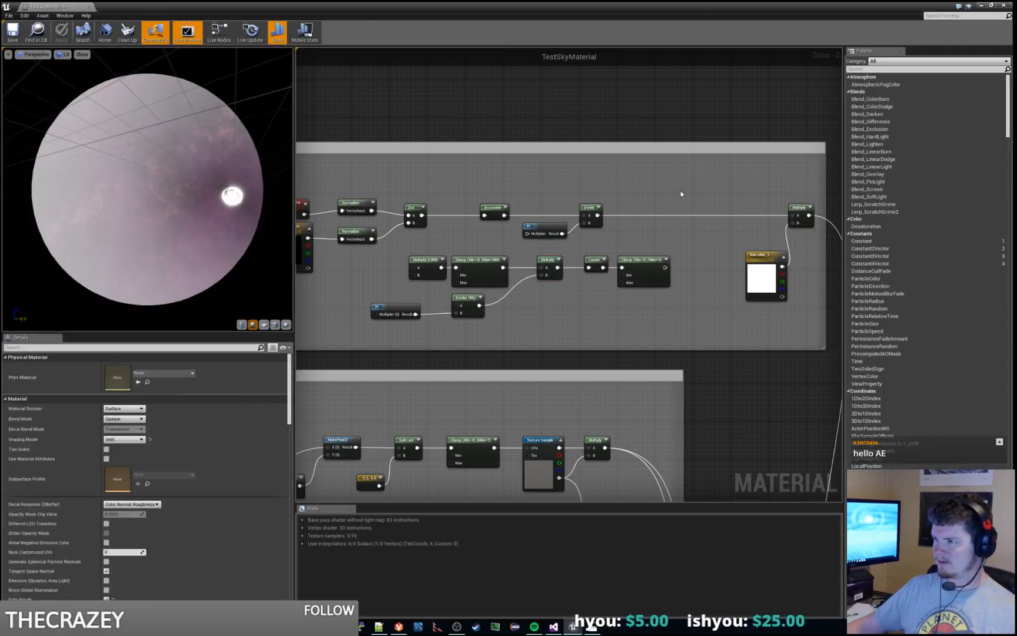
pyautogui.hotkey('ctrl', 'v')
pyautogui.moveTo(690, 193); pyautogui.dragTo(652, 189)
# Step: Duplicate the lower row's Cosine node beside the new Multiply and feed the Multiply's output into it
pyautogui.click(599, 257)
pyautogui.click(597, 260)
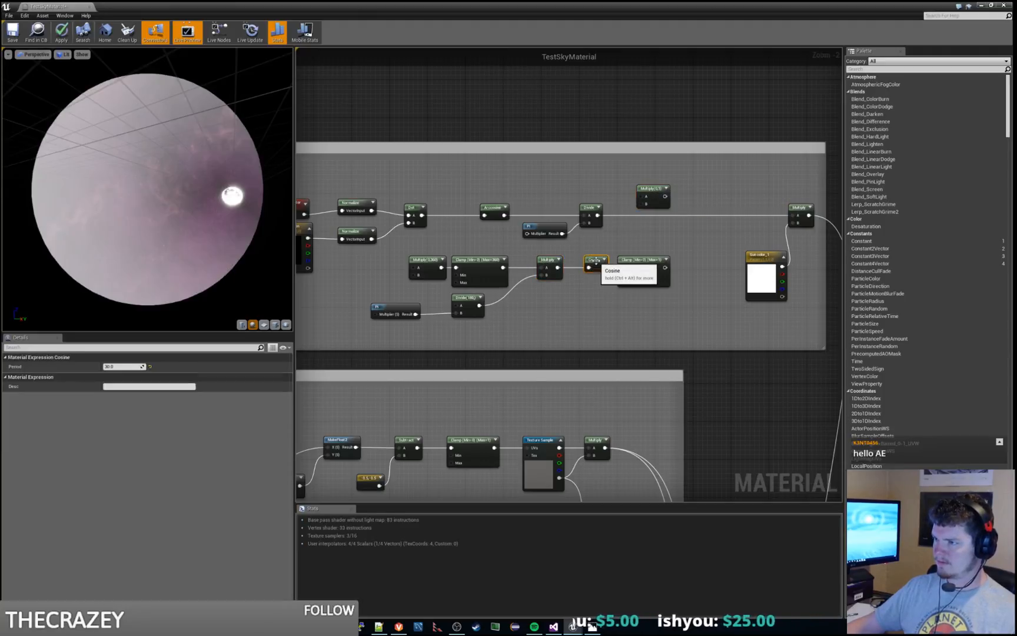
pyautogui.hotkey('ctrl', 'c')
pyautogui.hotkey('ctrl', 'v')
pyautogui.moveTo(728, 243); pyautogui.dragTo(692, 191)
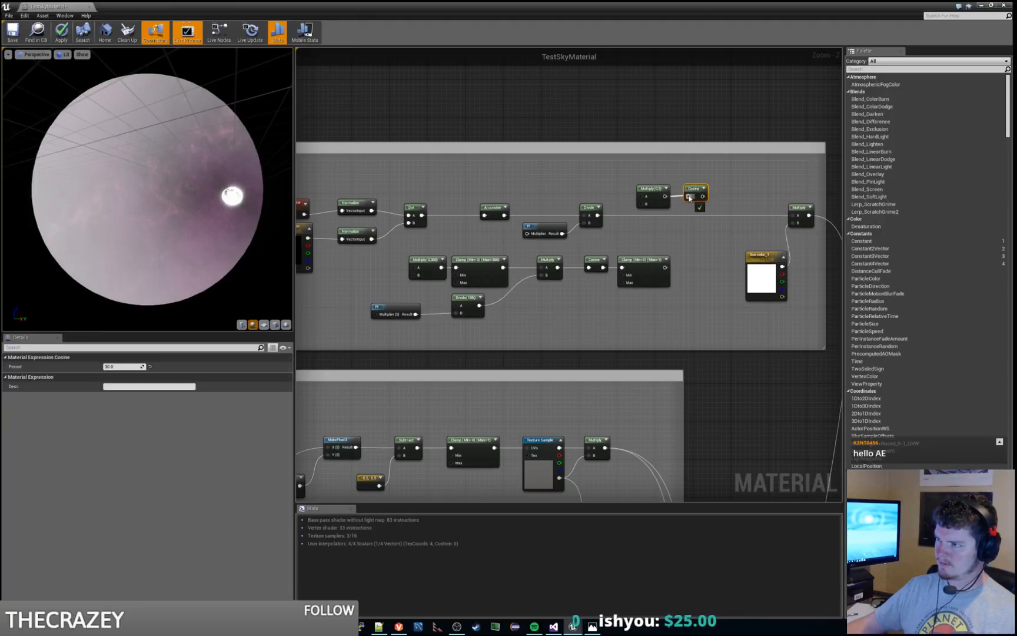
# Step: Wire the Divide through the new Multiply and Cosine into the final Multiply's input A, and align both nodes with the upper row
pyautogui.moveTo(598, 215); pyautogui.dragTo(795, 218)
pyautogui.moveTo(673, 211); pyautogui.dragTo(695, 208)
pyautogui.moveTo(223, 187); pyautogui.dragTo(207, 161, button='right')
pyautogui.moveTo(207, 162); pyautogui.dragTo(248, 195)
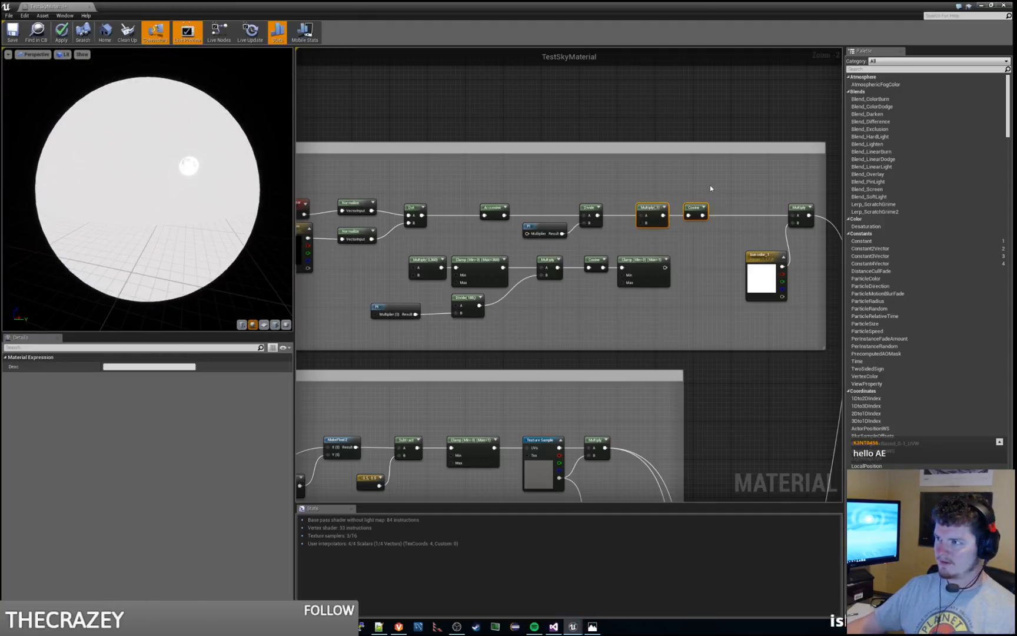
pyautogui.click(710, 185)
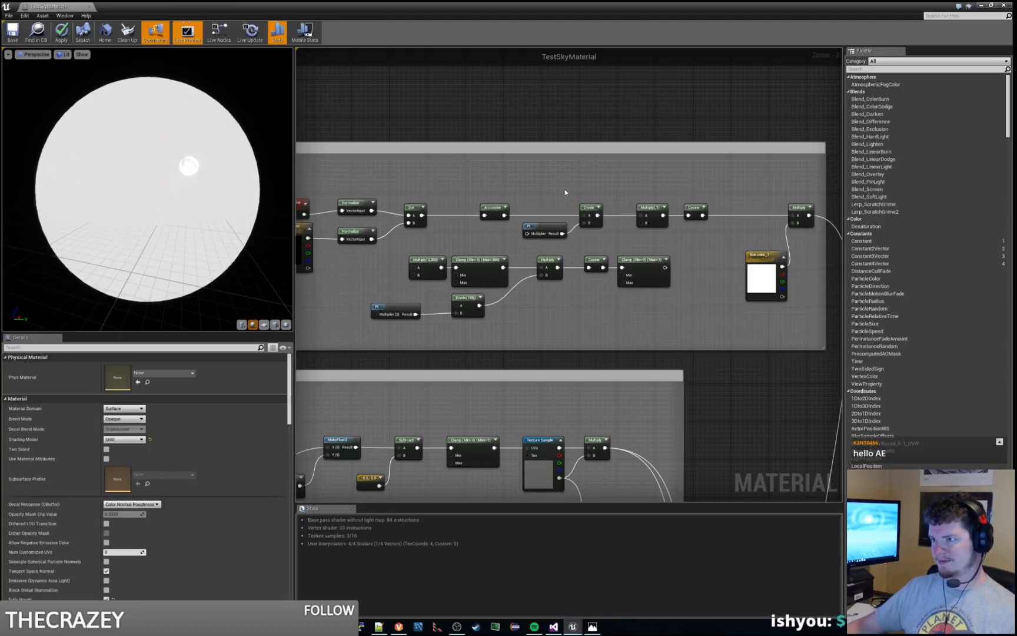
# Step: Move the Arccosine, Pi, Divide and new Multiply closer to the Dot node, leaving a gap before the Cosine
pyautogui.moveTo(498, 207); pyautogui.dragTo(464, 207)
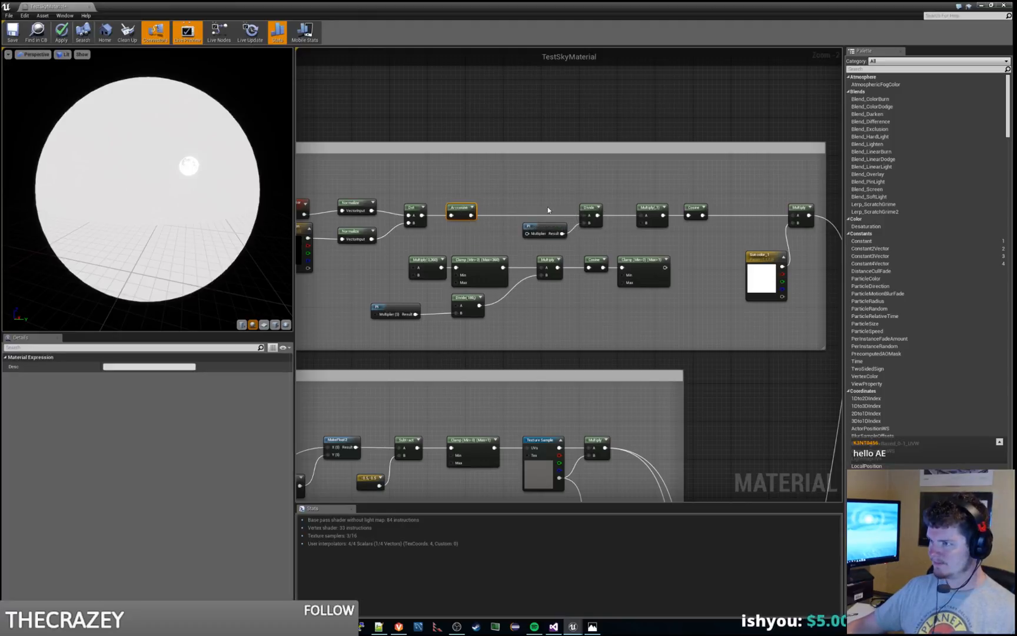
pyautogui.click(546, 210)
pyautogui.moveTo(534, 188); pyautogui.dragTo(700, 250)
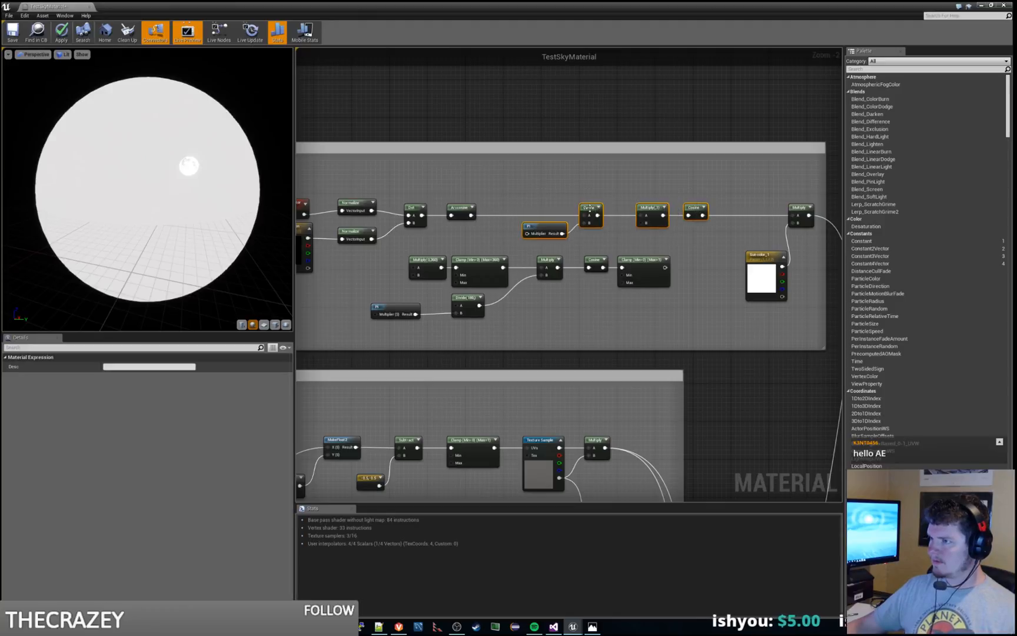
pyautogui.moveTo(586, 209); pyautogui.dragTo(559, 208)
pyautogui.click(676, 184)
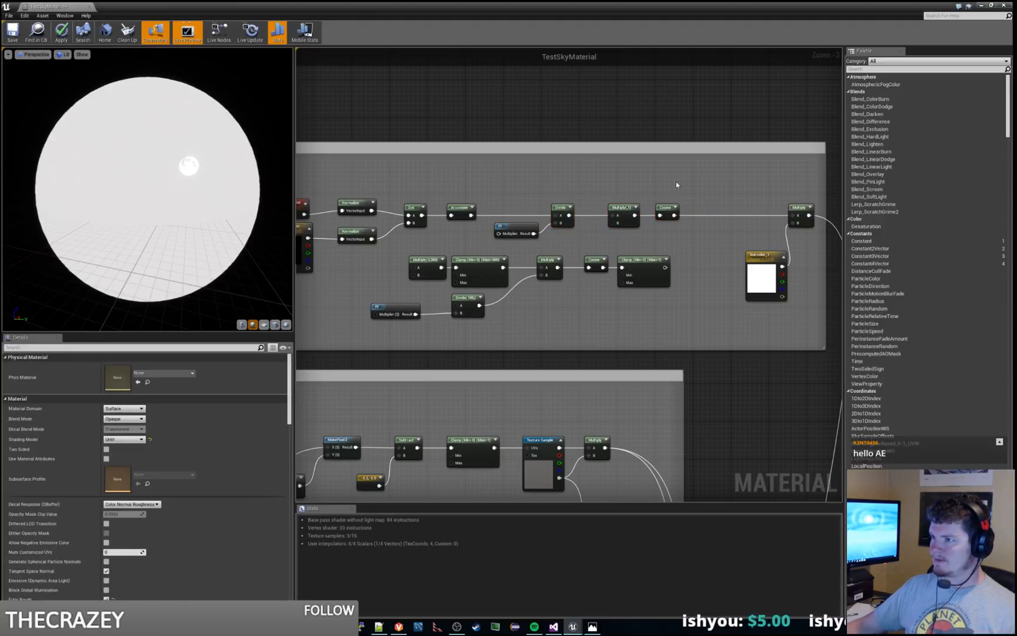
pyautogui.moveTo(670, 208); pyautogui.dragTo(699, 208)
# Step: Set Const B of the Multiply before the upper Cosine to 360 and check the preview sphere
pyautogui.click(622, 209)
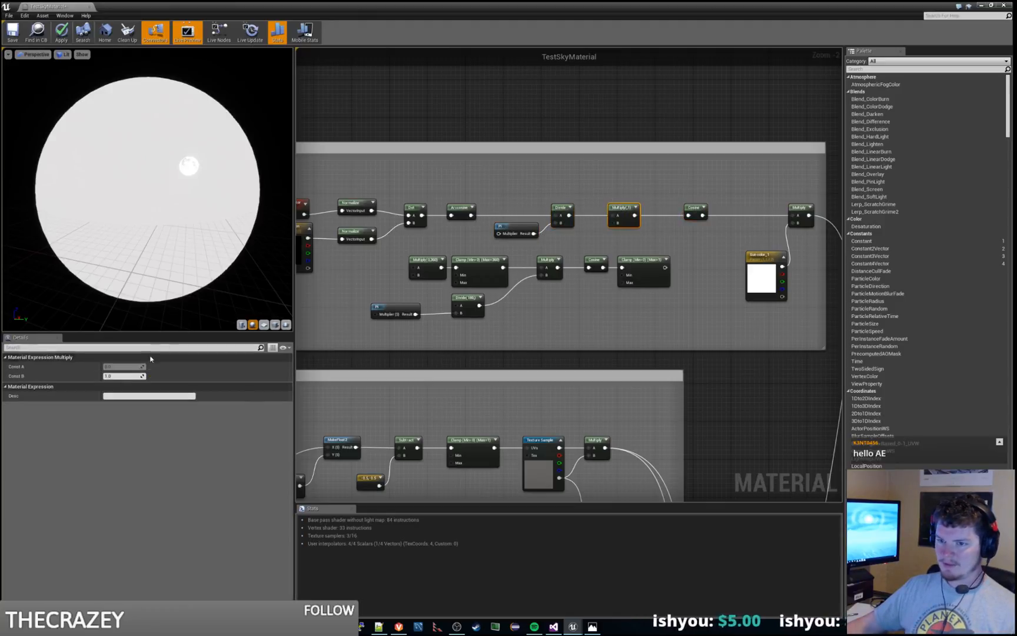
pyautogui.click(127, 376)
pyautogui.write('2')
pyautogui.press('Return')
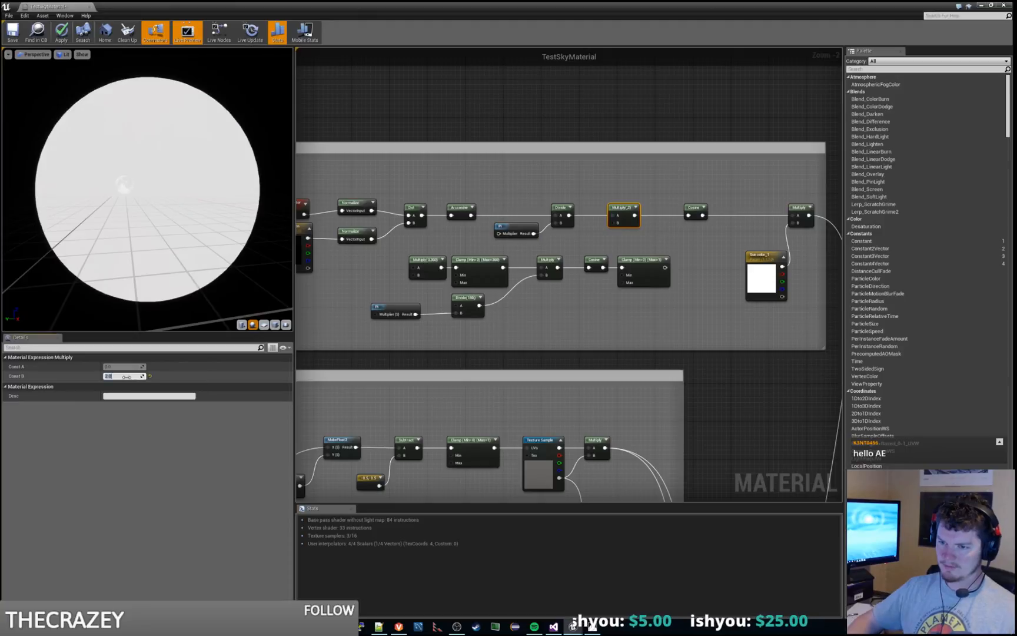
pyautogui.write('360')
pyautogui.press('Return')
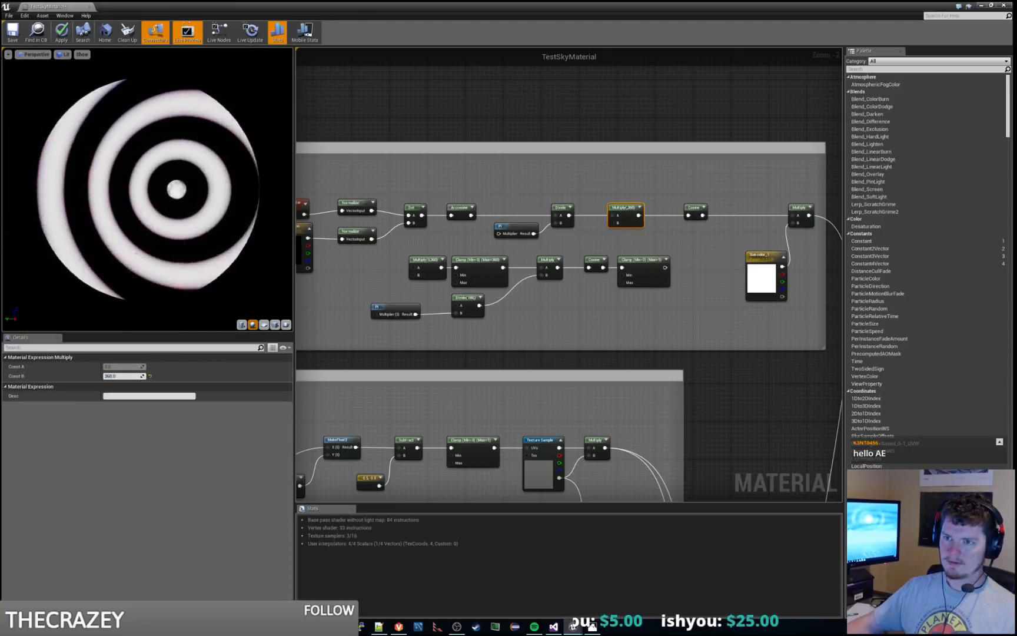
pyautogui.moveTo(198, 173); pyautogui.dragTo(259, 172)
# Step: Switch to the level editor and examine the rings around the moon from the viewport
pyautogui.hotkey('alt', 'Tab')
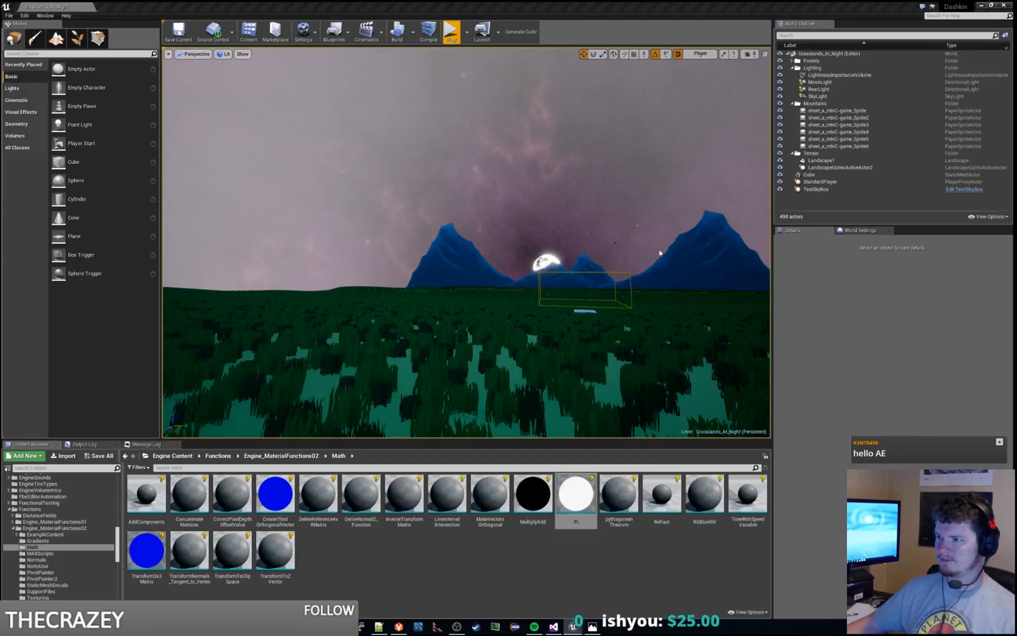
pyautogui.moveTo(466, 243); pyautogui.dragTo(548, 206, button='right')
pyautogui.press('d')
pyautogui.press('a')
pyautogui.press('a')
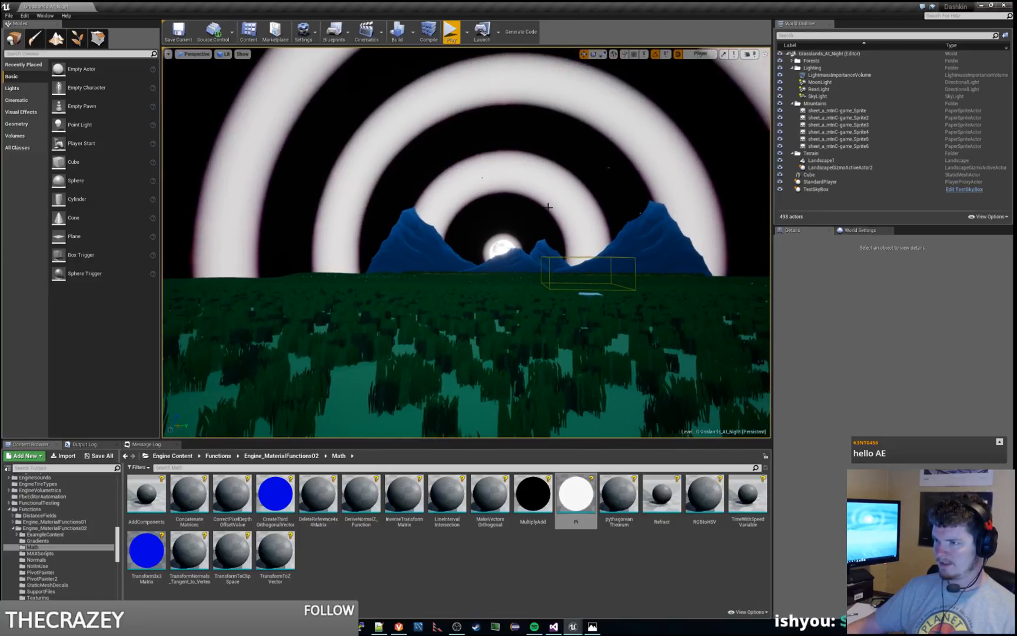
# Step: Return to the sky material graph and move the upper Cosine closer to the 360 Multiply
pyautogui.moveTo(1016, 154); pyautogui.dragTo(471, 2)
pyautogui.click(634, 179)
pyautogui.moveTo(634, 180); pyautogui.dragTo(567, 196, button='right')
pyautogui.moveTo(576, 209); pyautogui.dragTo(557, 209)
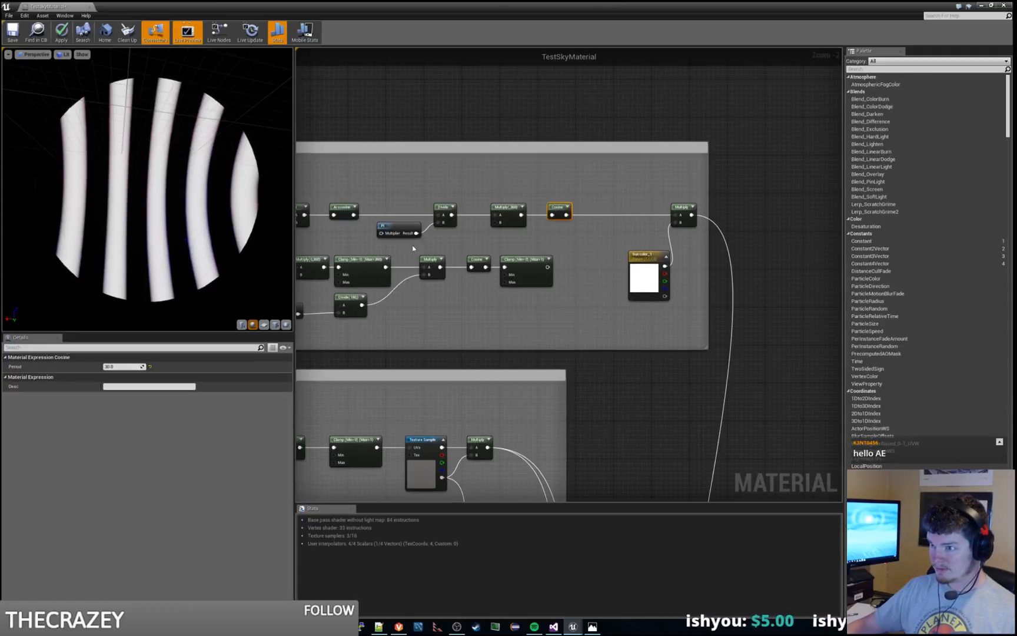
# Step: Duplicate the lower row's 0 to 1 Clamp and wire it between the upper Cosine and the final Multiply's input A
pyautogui.click(530, 267)
pyautogui.hotkey('ctrl', 'v')
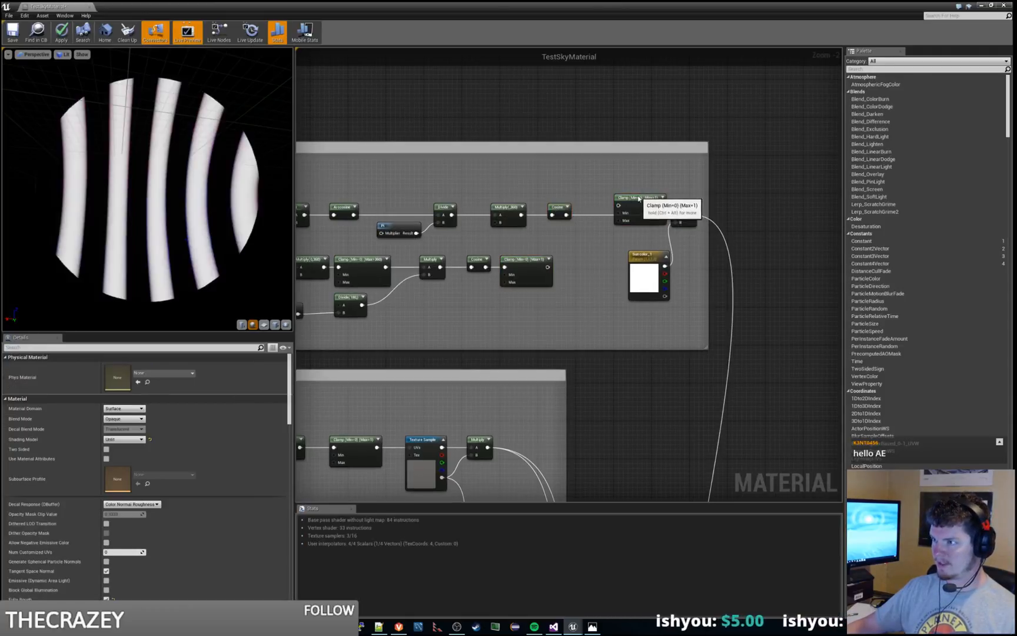
pyautogui.moveTo(638, 198); pyautogui.dragTo(588, 218)
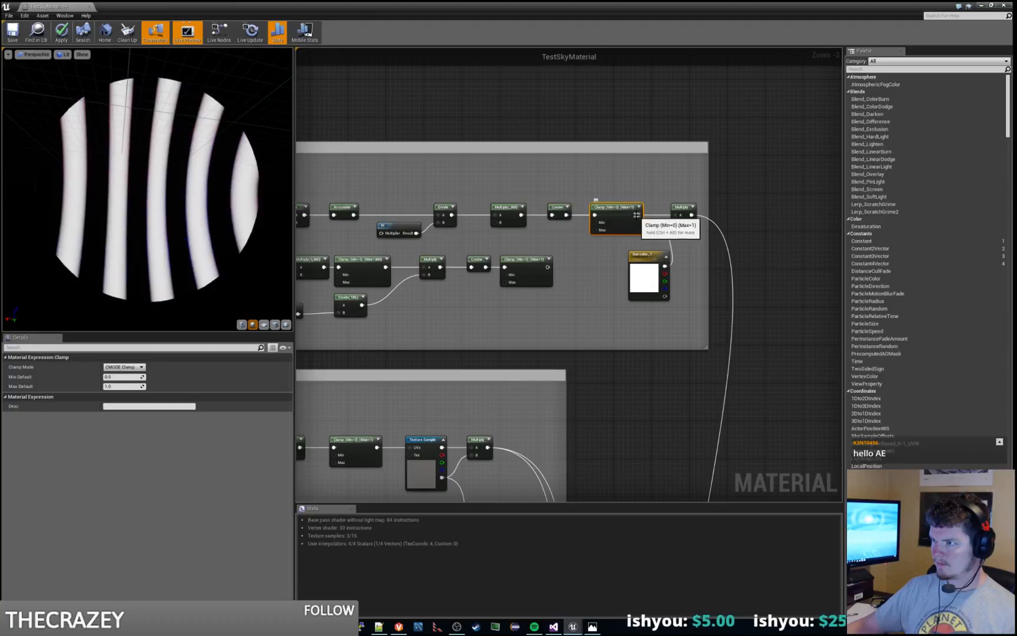
pyautogui.moveTo(638, 215); pyautogui.dragTo(676, 215)
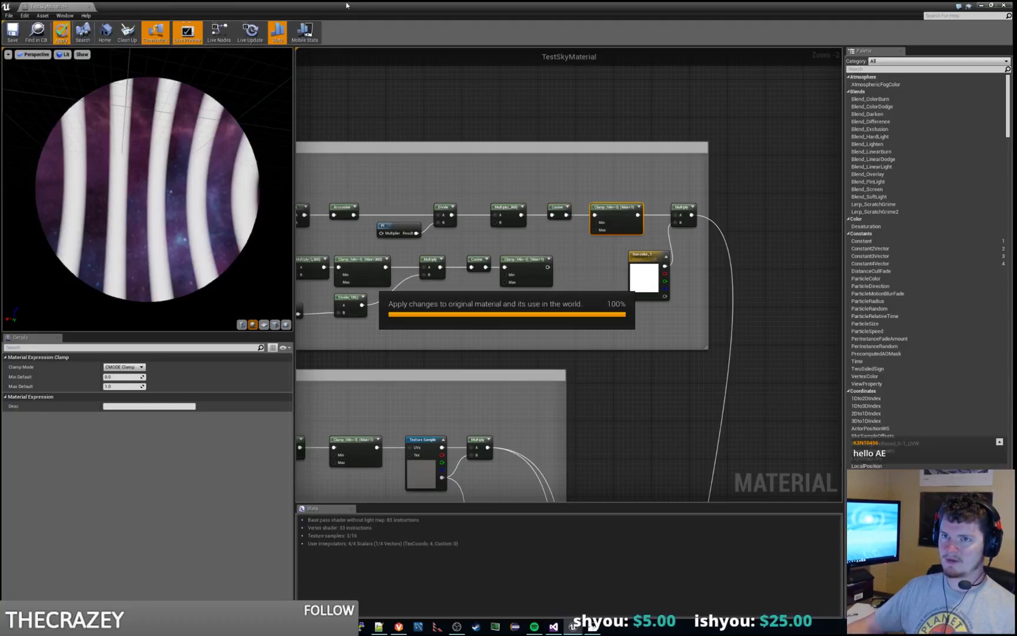
# Step: Switch to the level editor and play-test the level to examine the clamped rings around the moon
pyautogui.moveTo(346, 5); pyautogui.dragTo(365, 0)
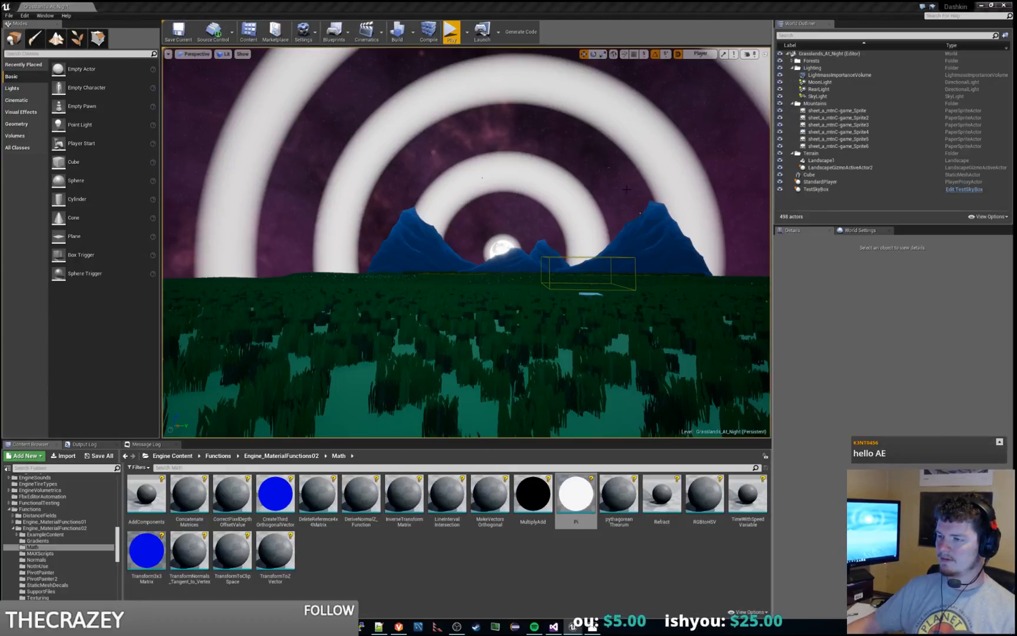
pyautogui.click(451, 33)
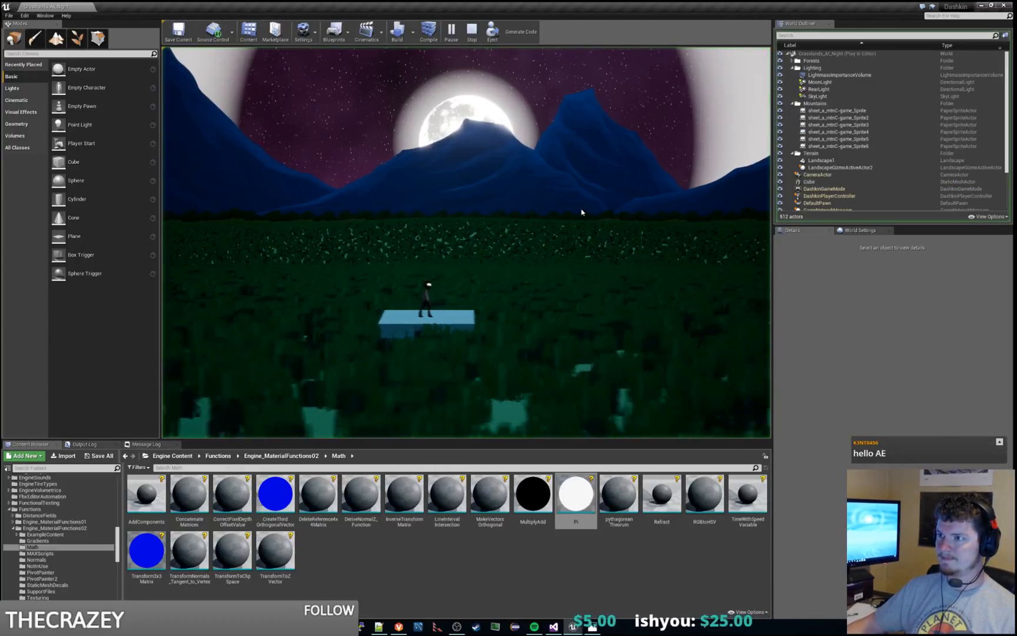
pyautogui.press('Escape')
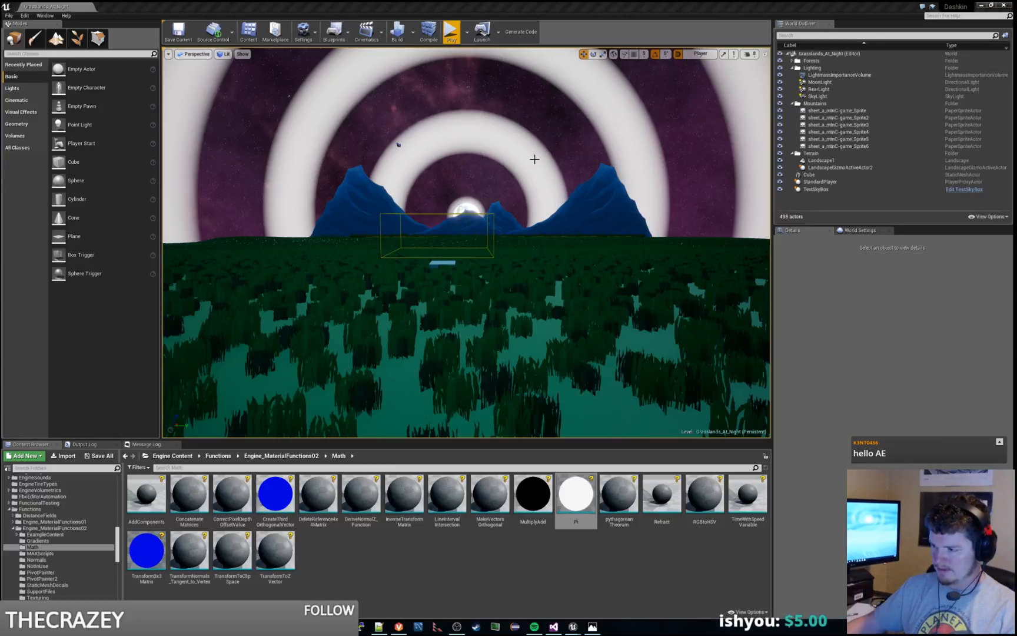
# Step: Launch paint.net and bring in a cropped capture of the level viewport showing the moon rings
pyautogui.press('super')
pyautogui.write('paint')
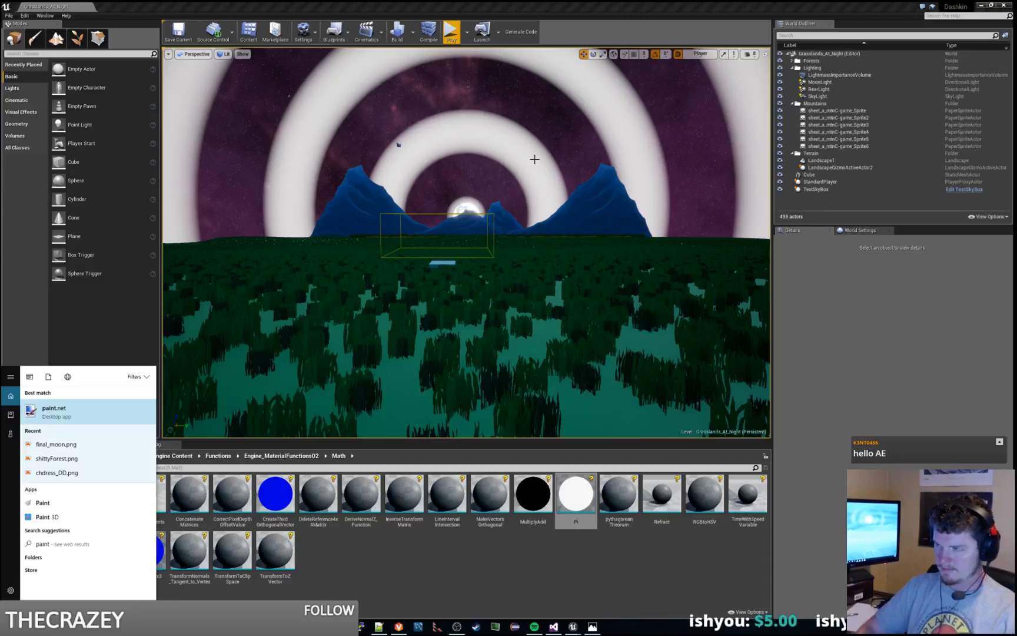
pyautogui.press('Return')
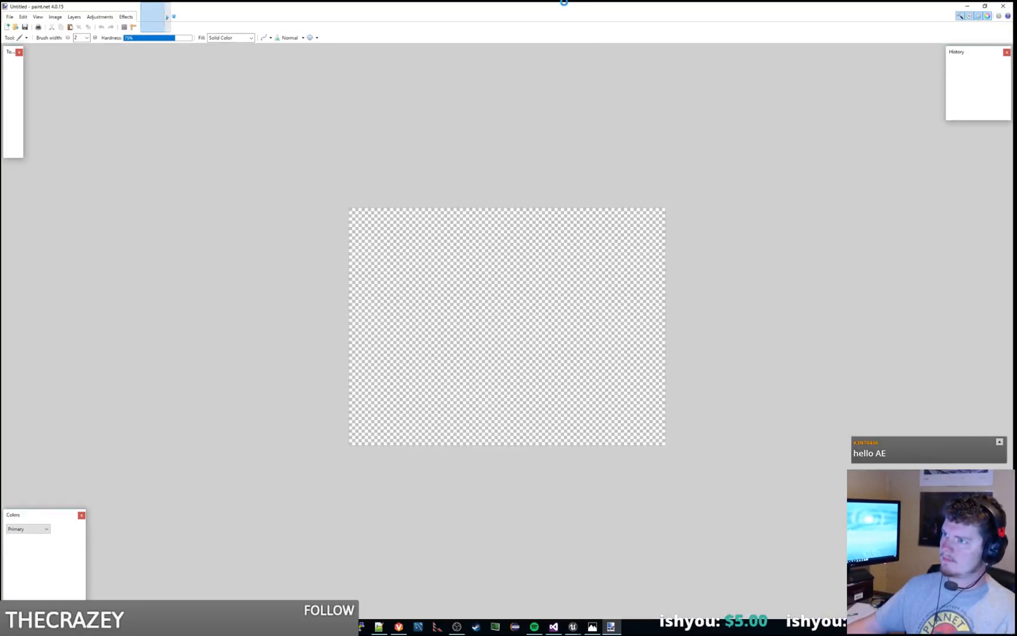
pyautogui.moveTo(443, 5); pyautogui.dragTo(449, 0)
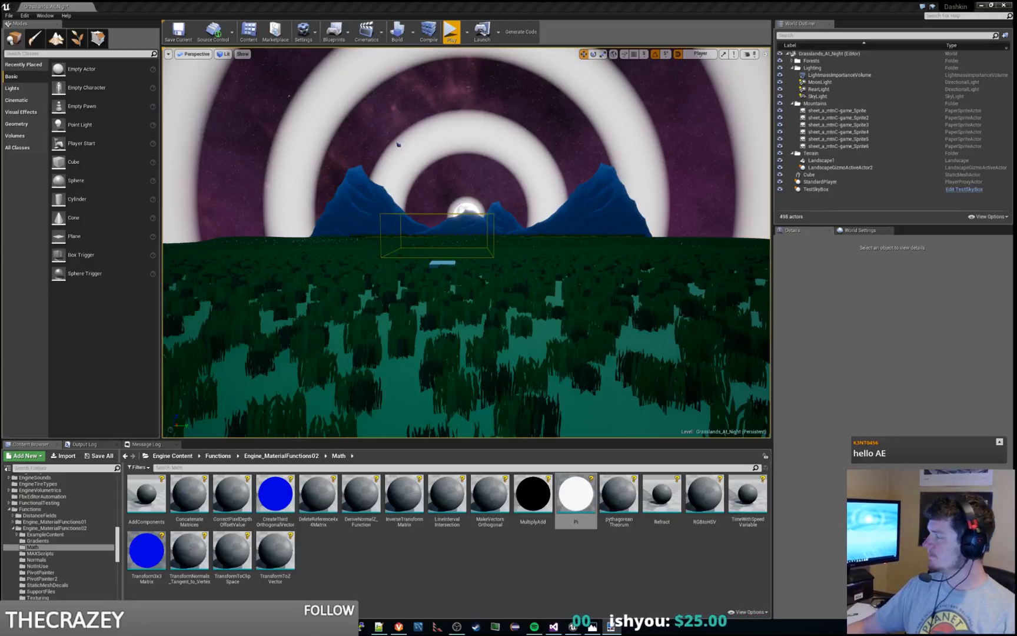
pyautogui.moveTo(0, 7); pyautogui.dragTo(295, 1)
# Step: Compare the dark band widths by selecting a strip between the moon and first ring and moving it over the next band
pyautogui.click(8, 63)
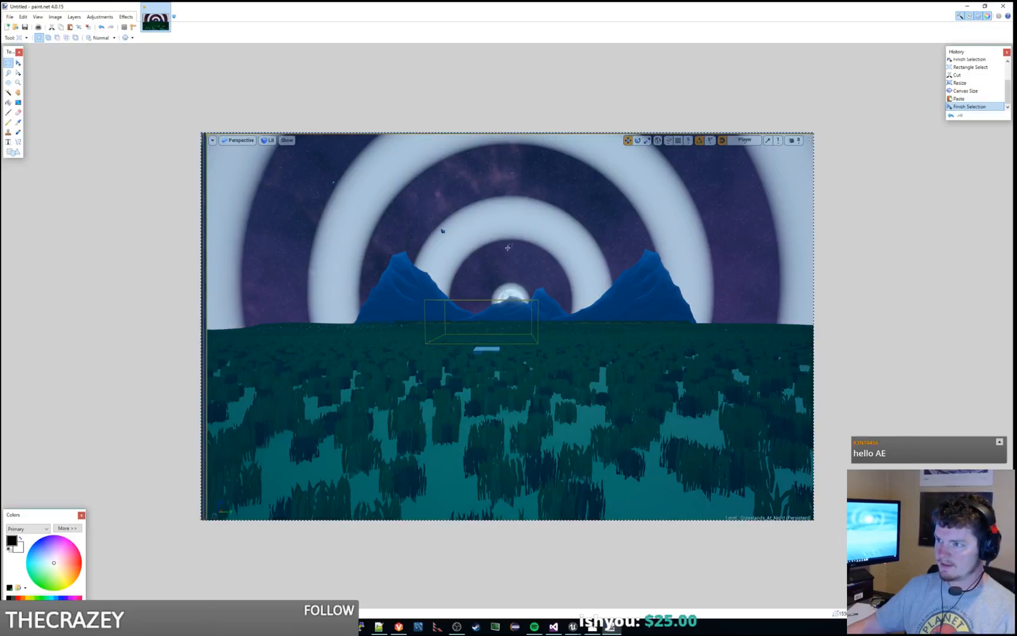
pyautogui.moveTo(509, 239); pyautogui.dragTo(526, 213)
pyautogui.click(18, 63)
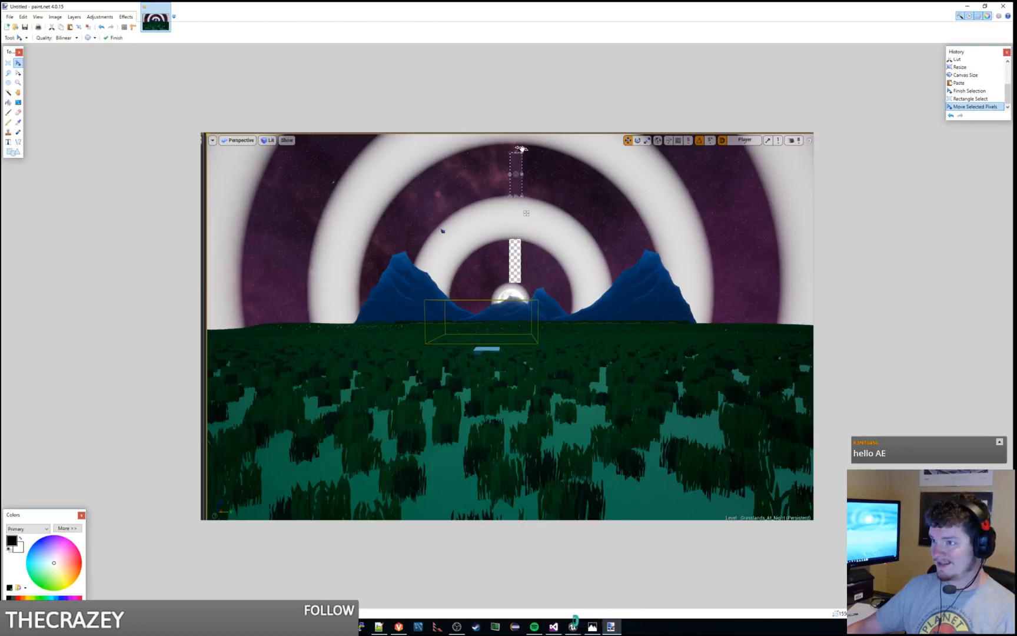
pyautogui.moveTo(522, 153); pyautogui.dragTo(526, 299)
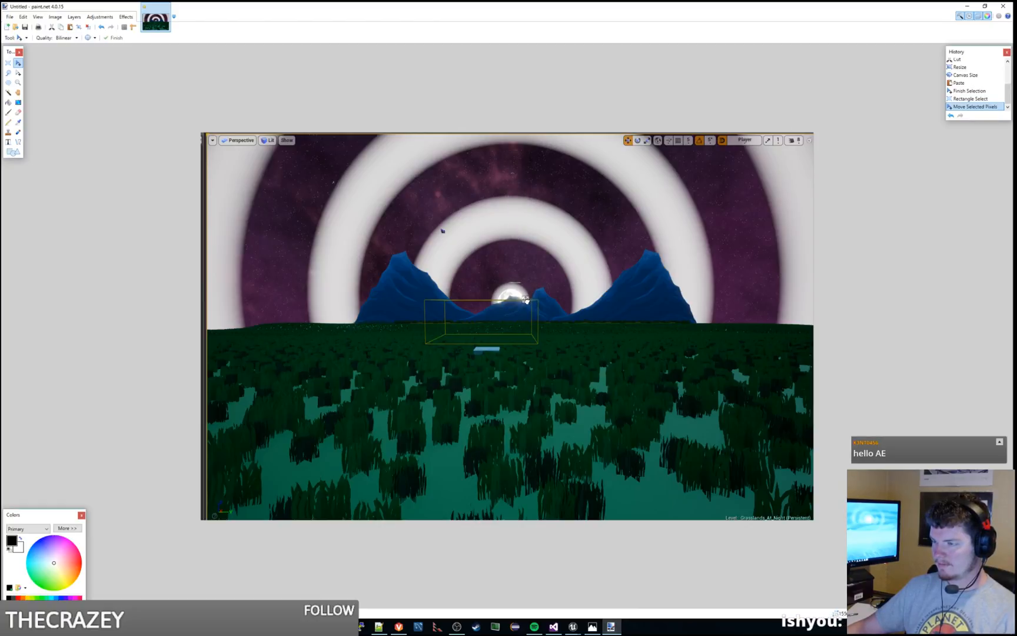
pyautogui.moveTo(525, 300)
pyautogui.mouseDown()
pyautogui.moveTo(518, 220)
pyautogui.moveTo(528, 213)
pyautogui.mouseUp()
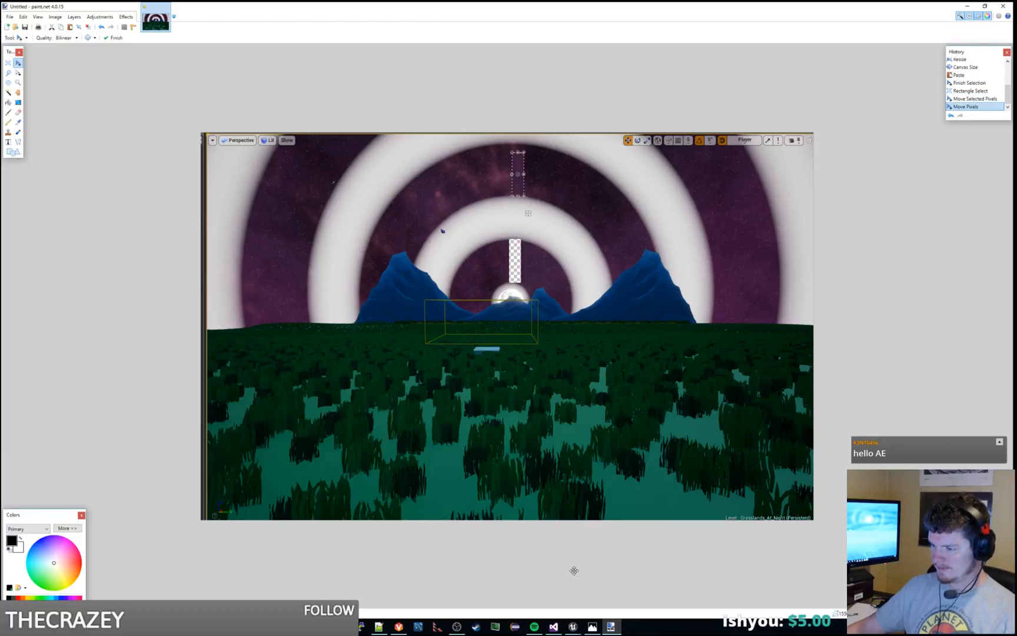
# Step: Switch to Photos to examine the moon's halo rings in GRL_night-2560.jpg, and minimize paint.net
pyautogui.click(595, 627)
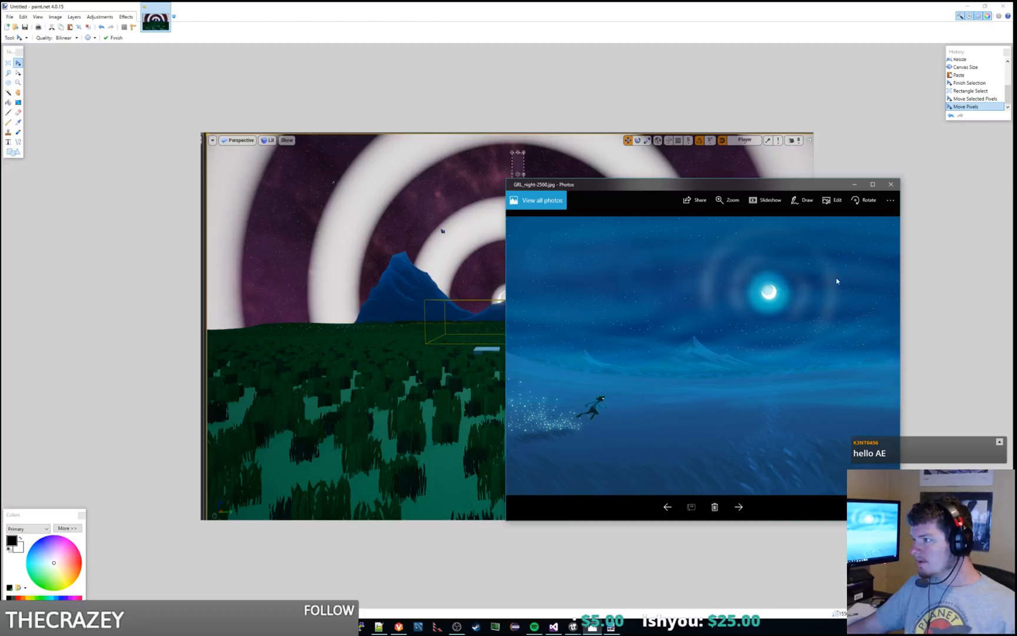
pyautogui.click(529, 213)
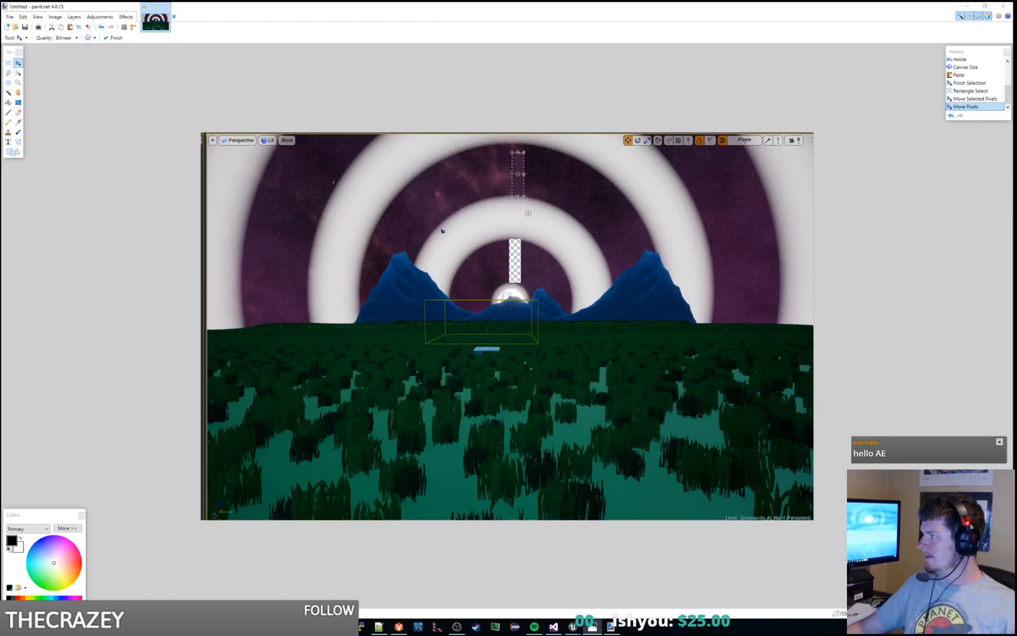
pyautogui.click(967, 6)
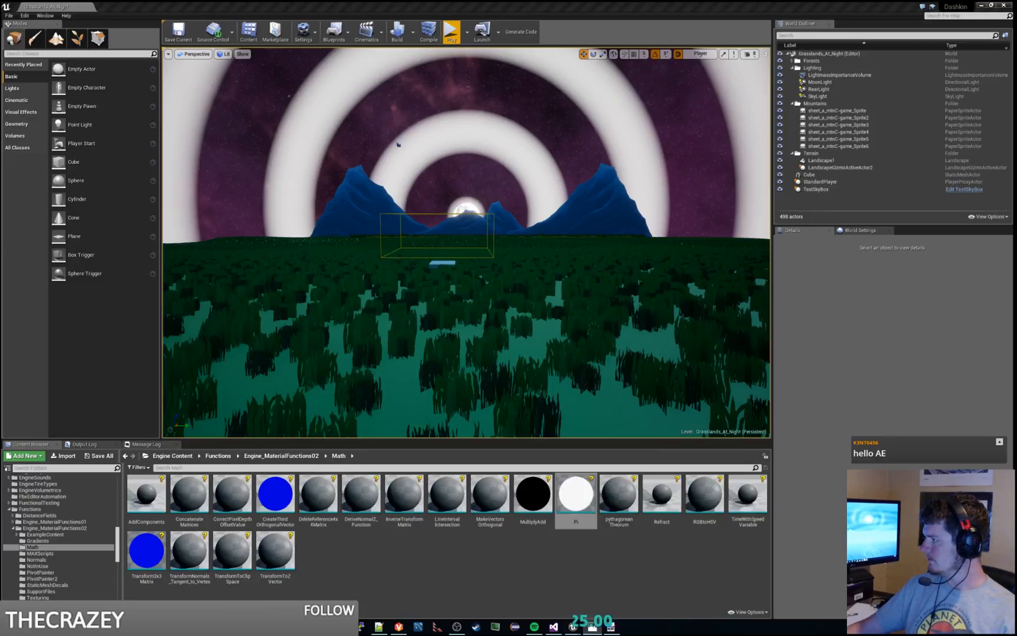
# Step: Return to the sky material graph and examine the ring pattern on the preview sphere alongside the upper node row
pyautogui.moveTo(1016, 140); pyautogui.dragTo(435, 1)
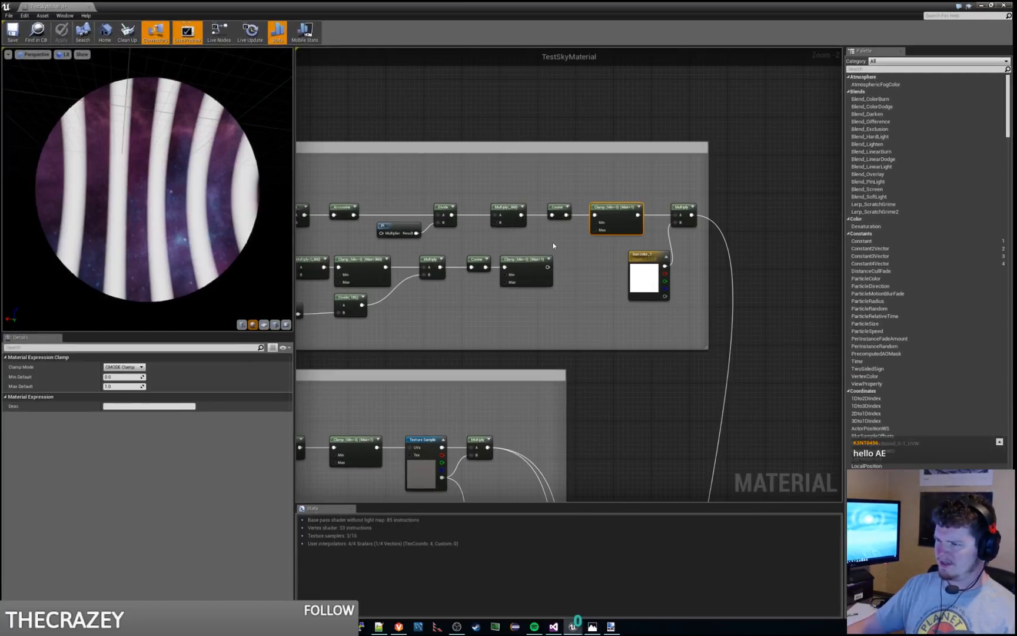
pyautogui.moveTo(492, 338); pyautogui.dragTo(541, 335, button='right')
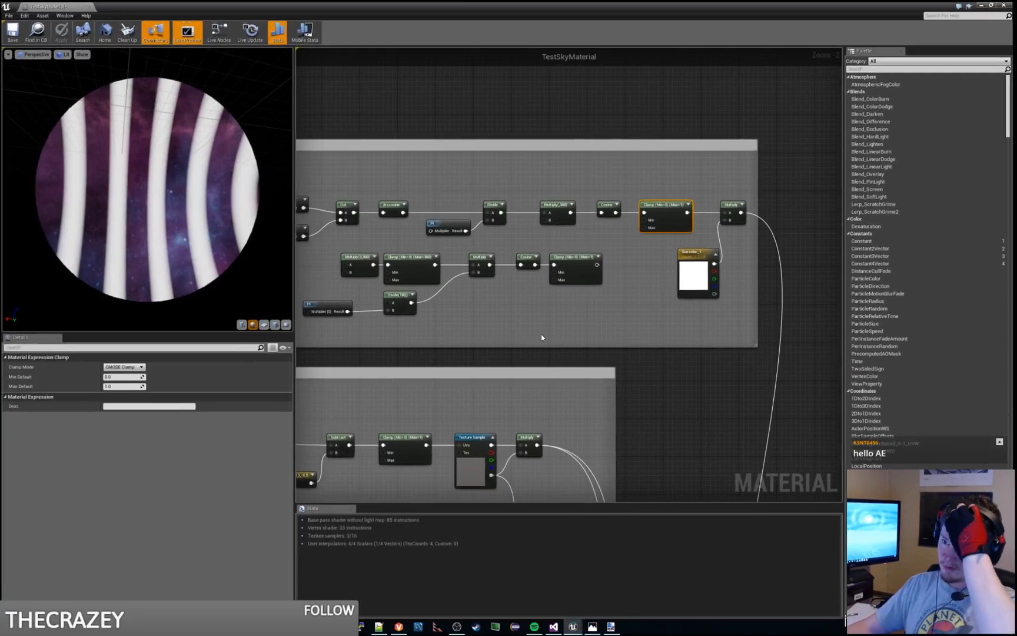
pyautogui.moveTo(172, 216)
pyautogui.mouseDown()
pyautogui.moveTo(70, 203)
pyautogui.moveTo(174, 221)
pyautogui.mouseUp()
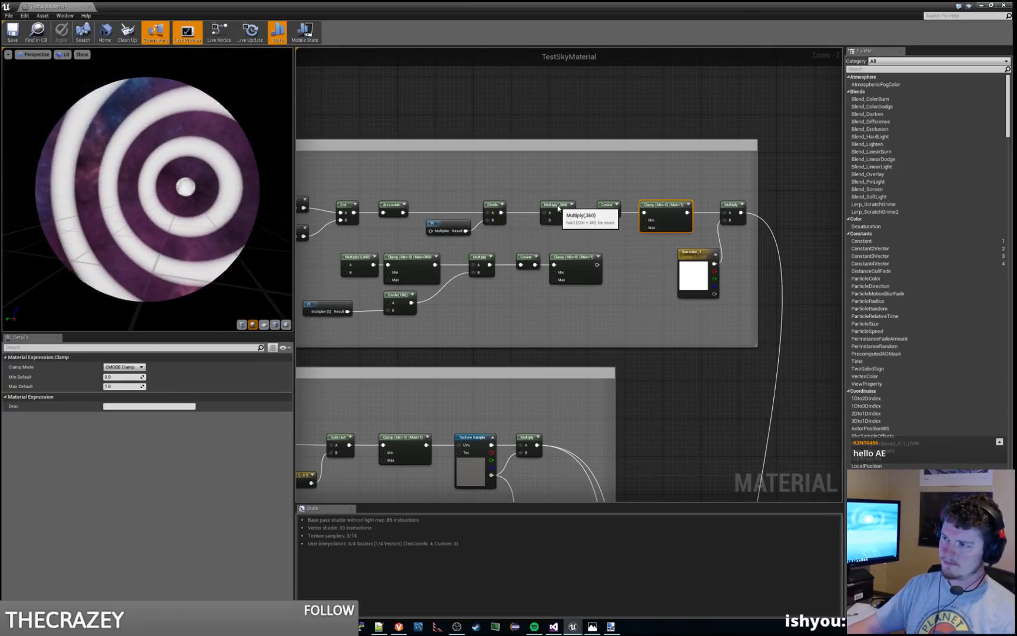
# Step: Set the constant B of the Multiply node ahead of the Cosine to 480 and play-test the level to check the moon rings
pyautogui.click(558, 213)
pyautogui.click(120, 376)
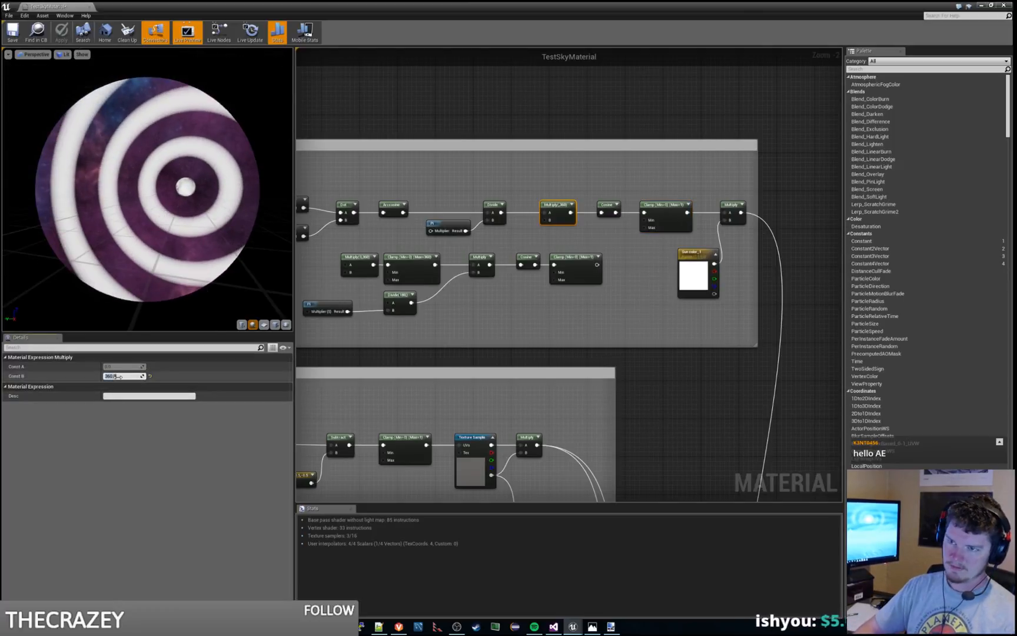
pyautogui.write('4')
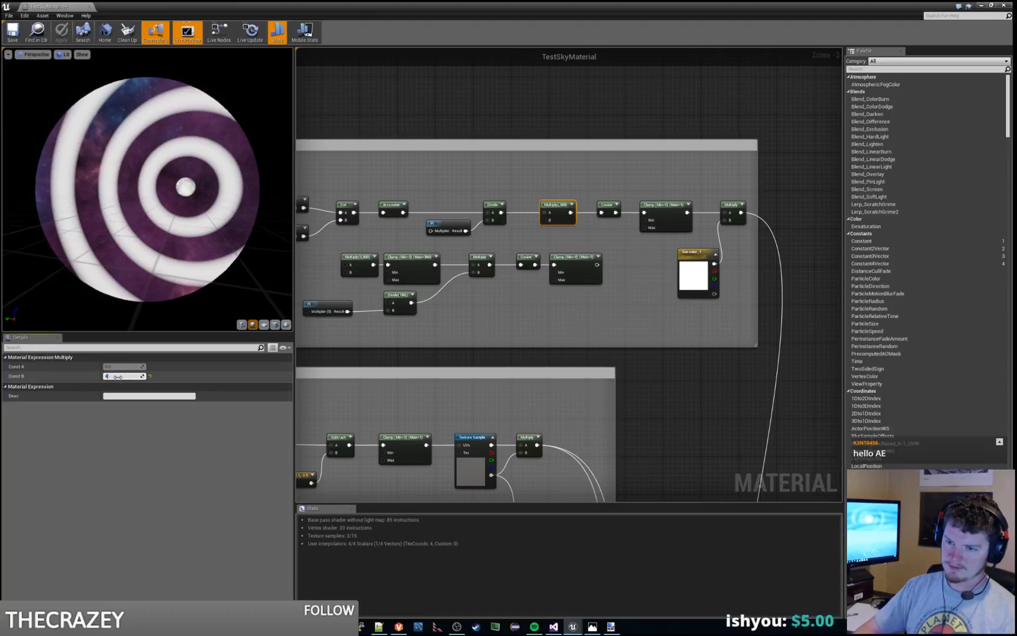
pyautogui.write('80')
pyautogui.press('Return')
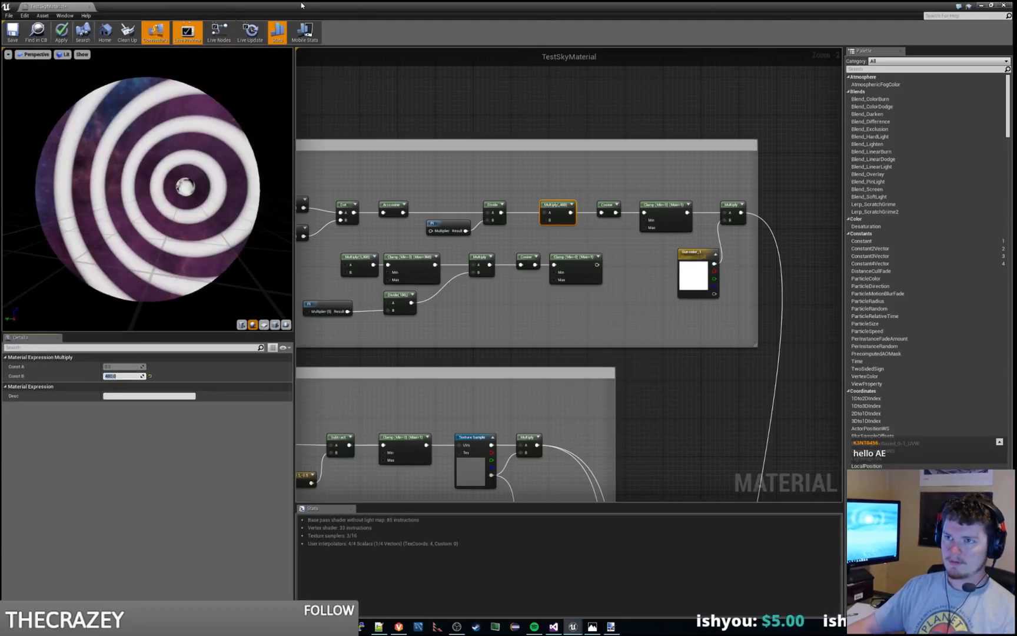
pyautogui.hotkey('alt', 'Tab')
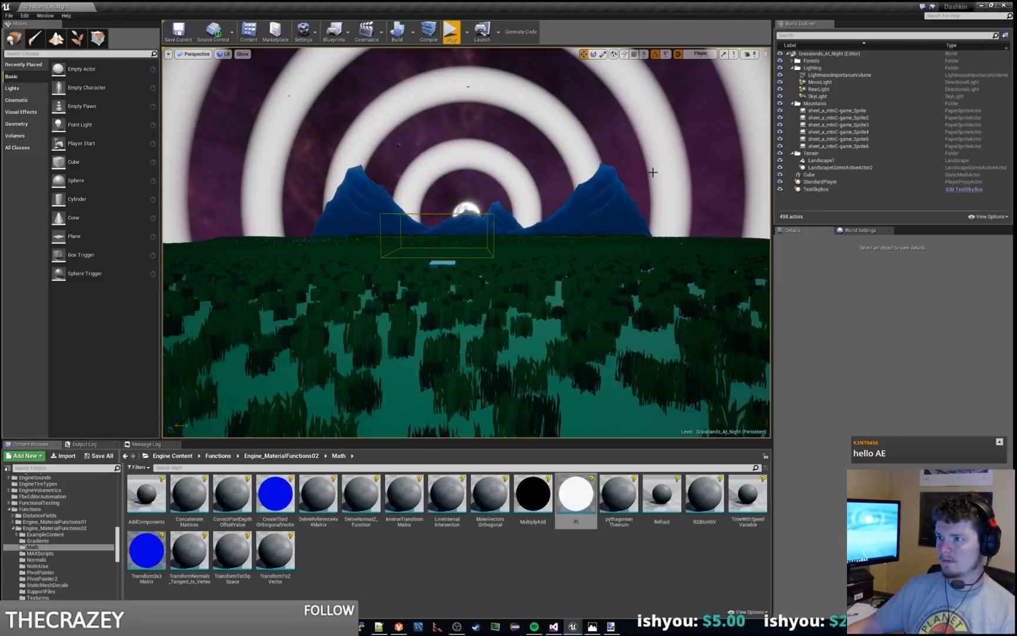
pyautogui.click(449, 30)
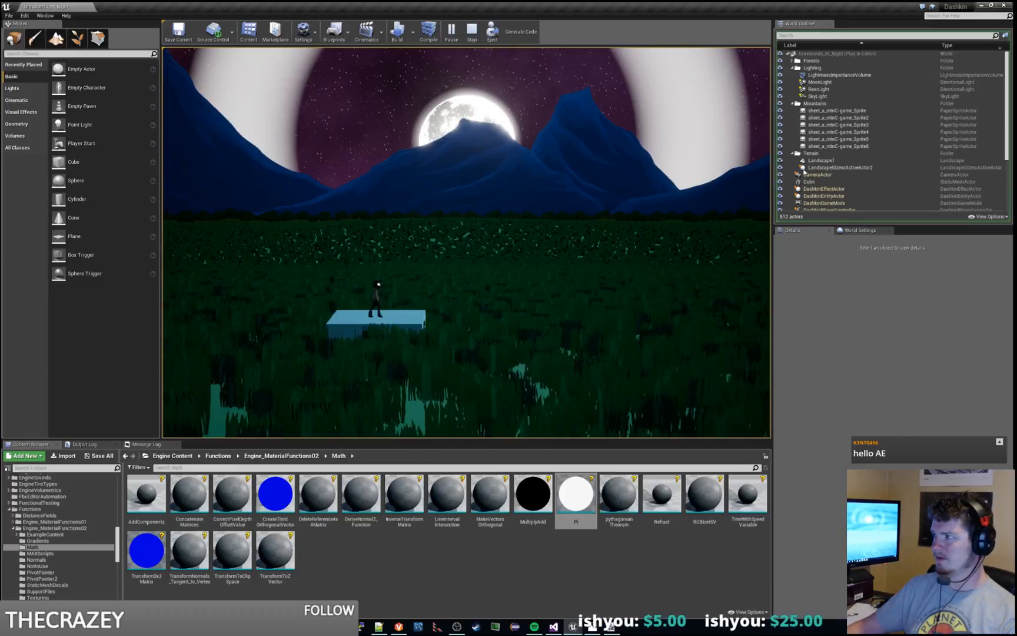
pyautogui.press('Escape')
# Step: Set constant B of the ring Multiply node to 720, apply the material, and play-test the level again
pyautogui.moveTo(1, 7); pyautogui.dragTo(478, 1)
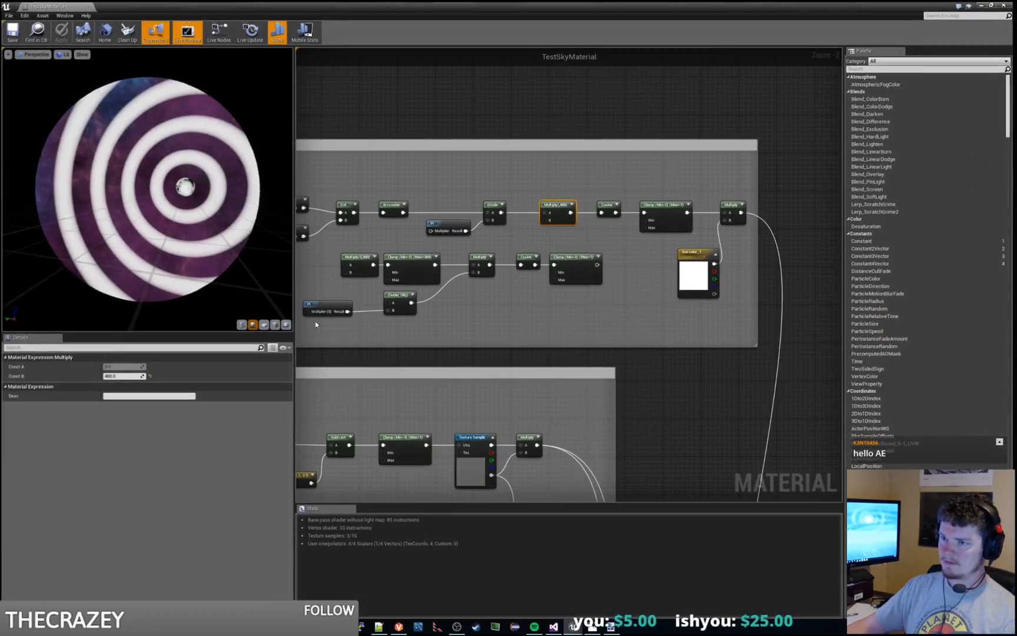
pyautogui.click(117, 375)
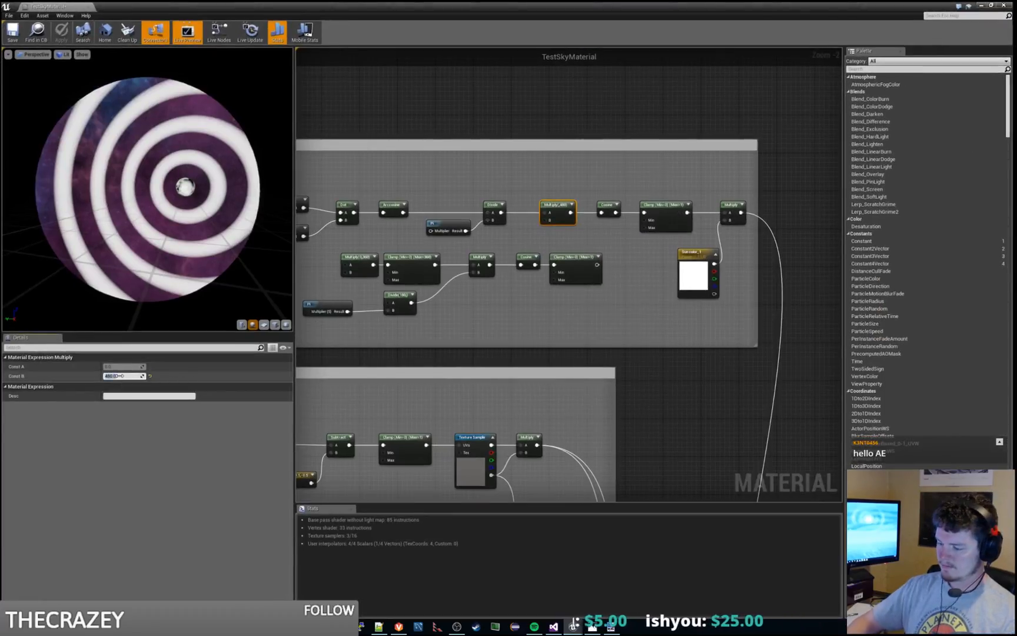
pyautogui.write('720')
pyautogui.press('Return')
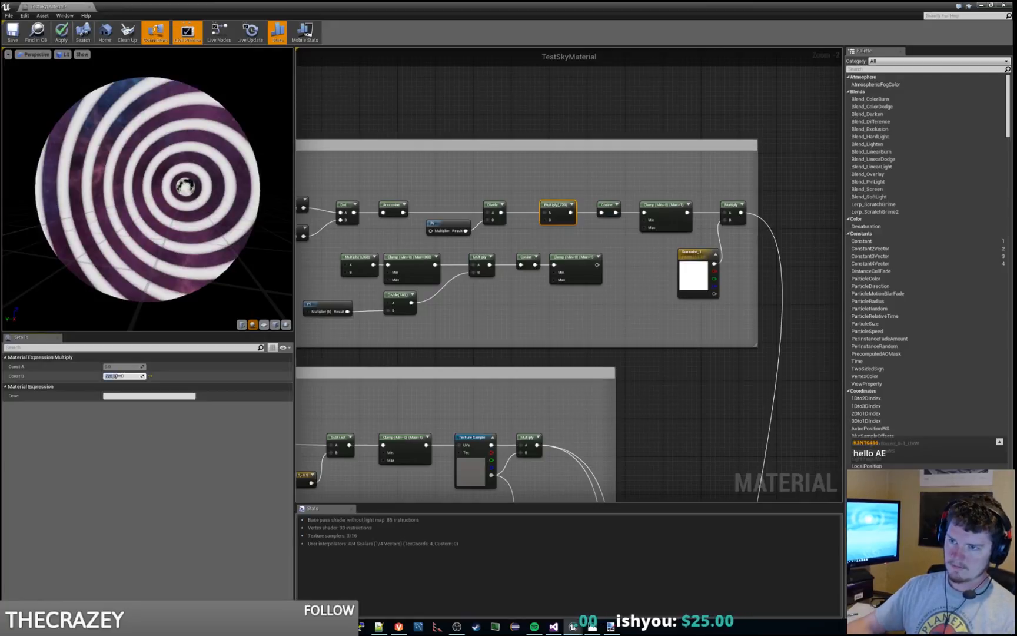
pyautogui.click(61, 32)
pyautogui.moveTo(141, 6); pyautogui.dragTo(0, 7)
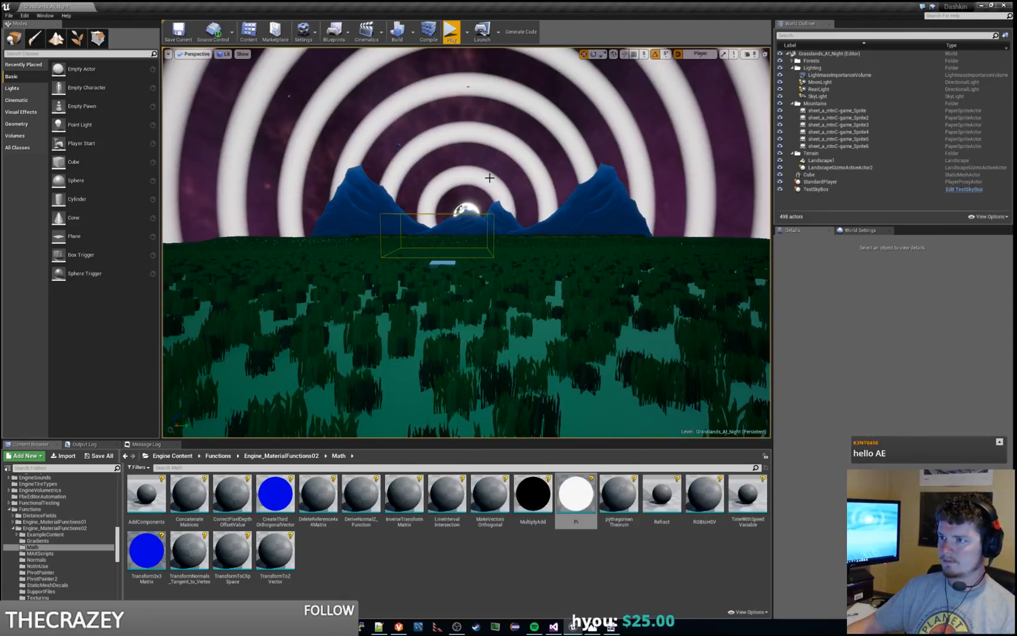
pyautogui.click(452, 32)
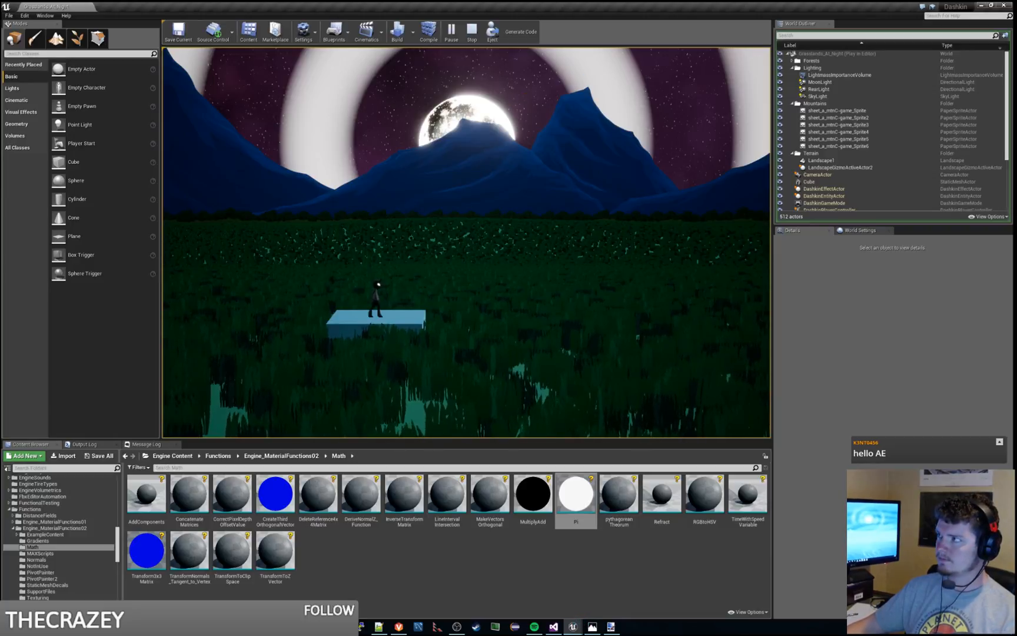
# Step: Set constant B of the ring Multiply node to 1080 and view the tighter rings in a level play test
pyautogui.moveTo(1016, 92); pyautogui.dragTo(259, 1)
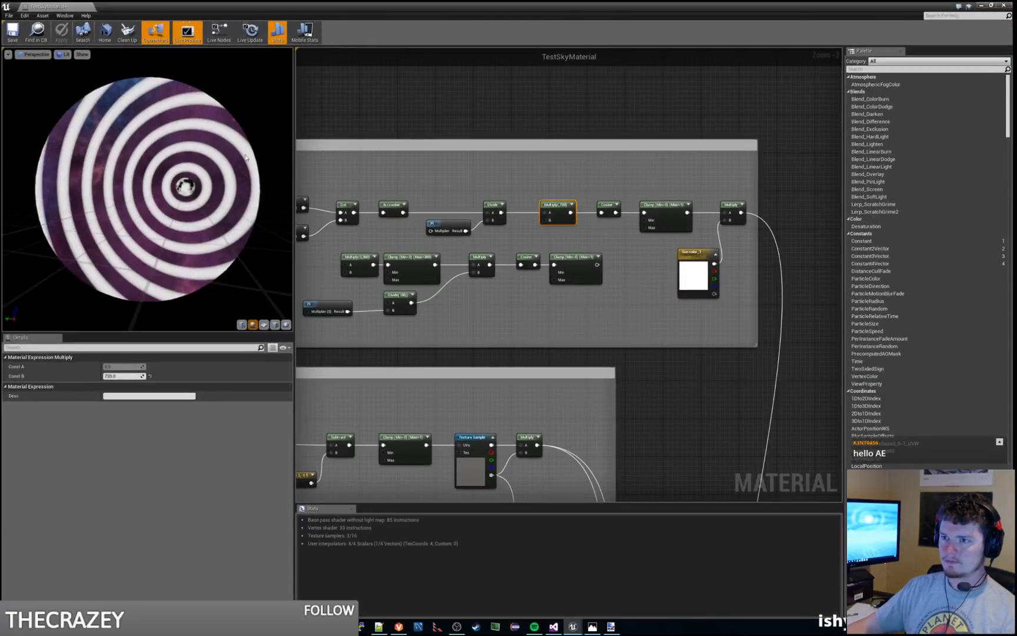
pyautogui.click(116, 376)
pyautogui.write('1080')
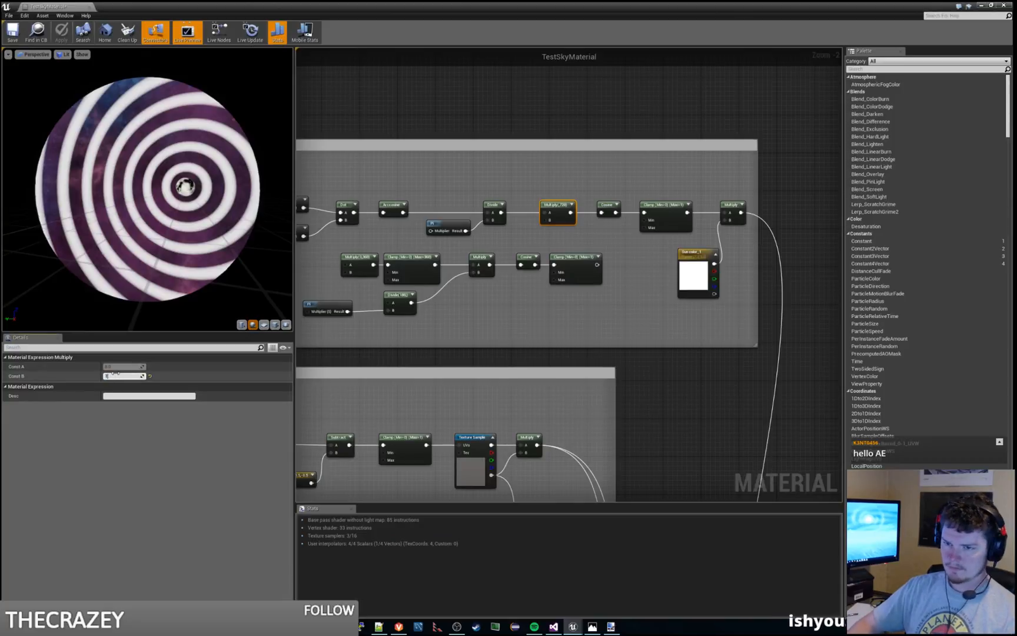
pyautogui.press('Return')
pyautogui.moveTo(438, 5); pyautogui.dragTo(1016, 235)
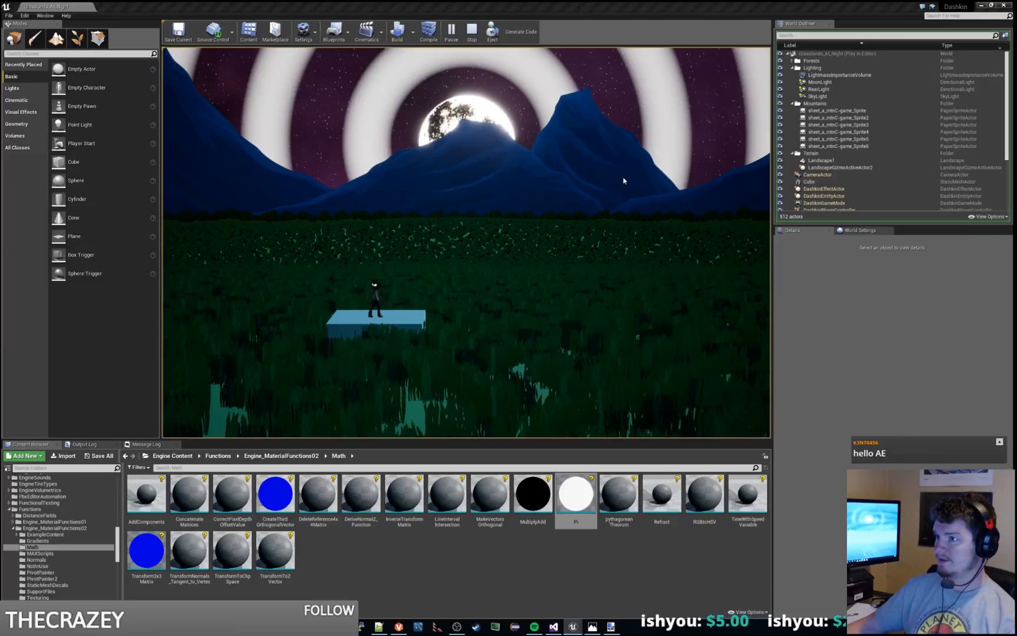
# Step: Restart the level play test and compare its rings with the moon halo in GRL_night-2560.jpg in Photos, closing the image
pyautogui.press('Escape')
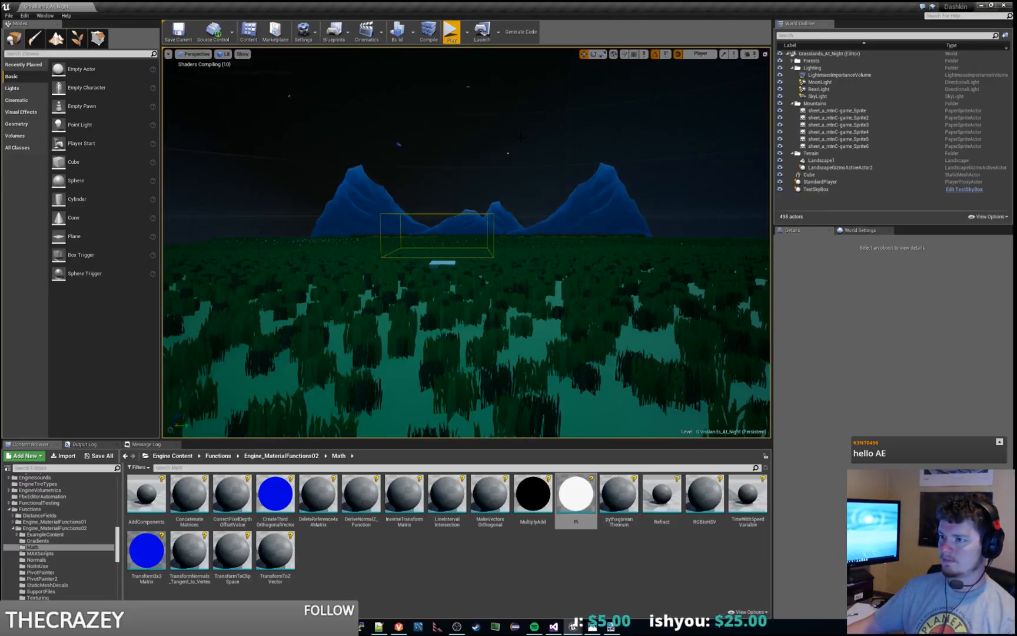
pyautogui.click(450, 33)
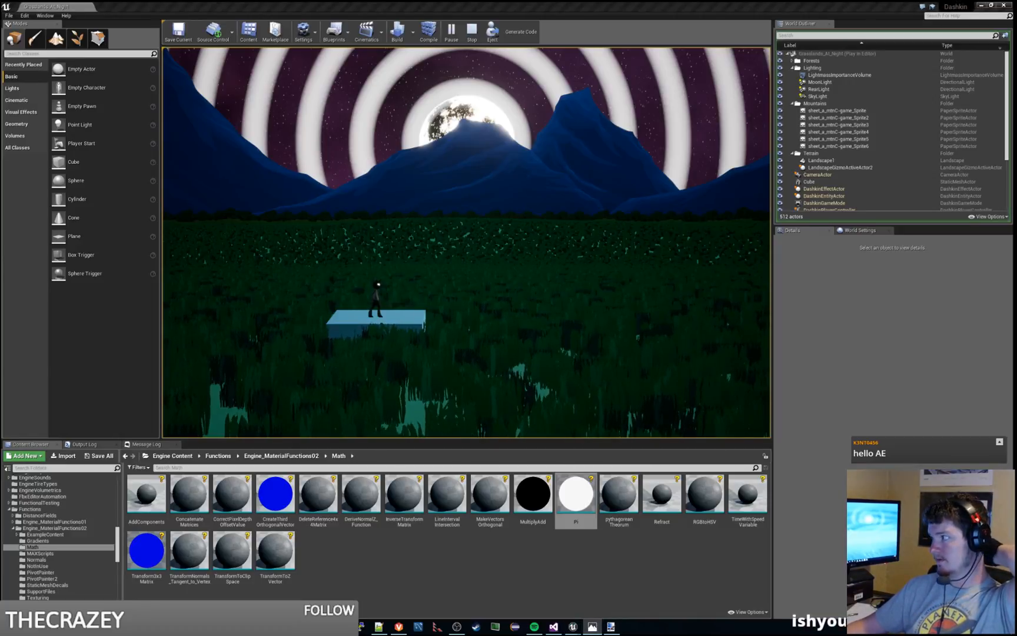
pyautogui.moveTo(1016, 183); pyautogui.dragTo(784, 177)
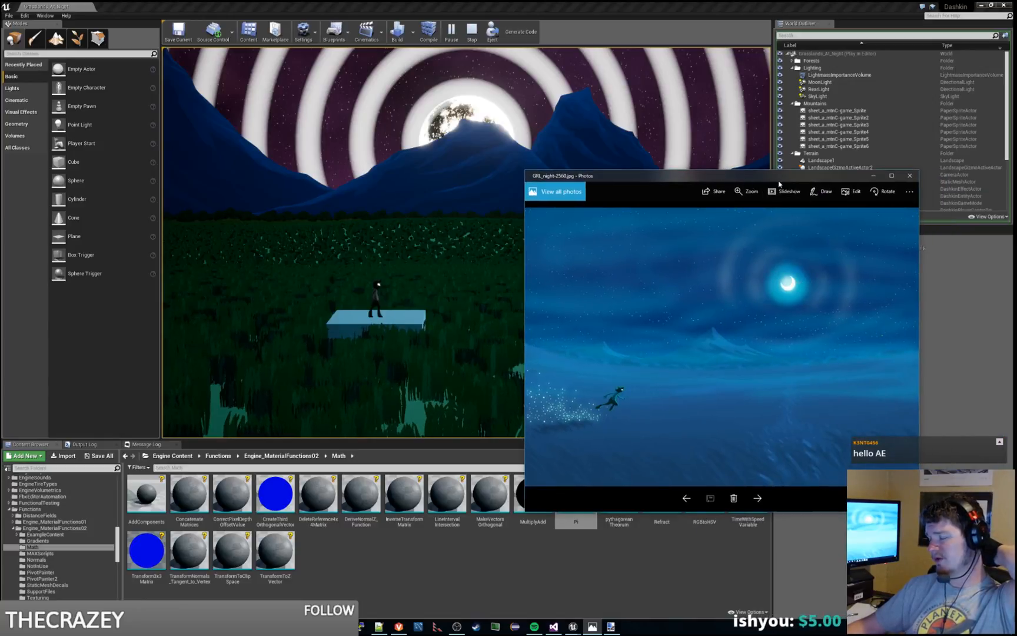
pyautogui.click(909, 175)
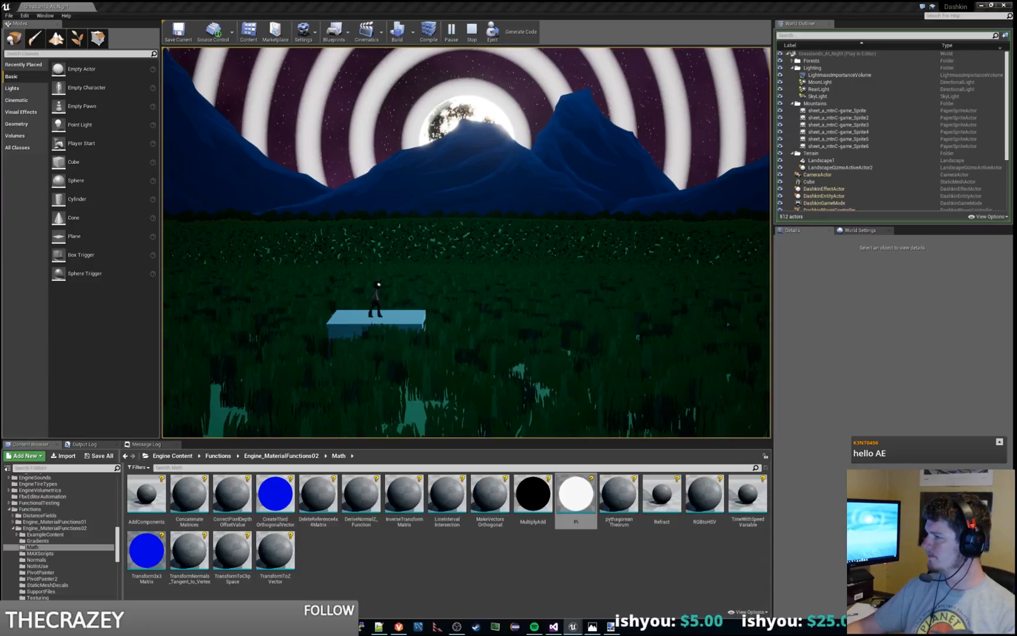
# Step: Stop the play test and return to the ring node rows in the TestSkyMaterial graph
pyautogui.hotkey('shift', 'F1')
pyautogui.click(469, 32)
pyautogui.hotkey('alt', 'Tab')
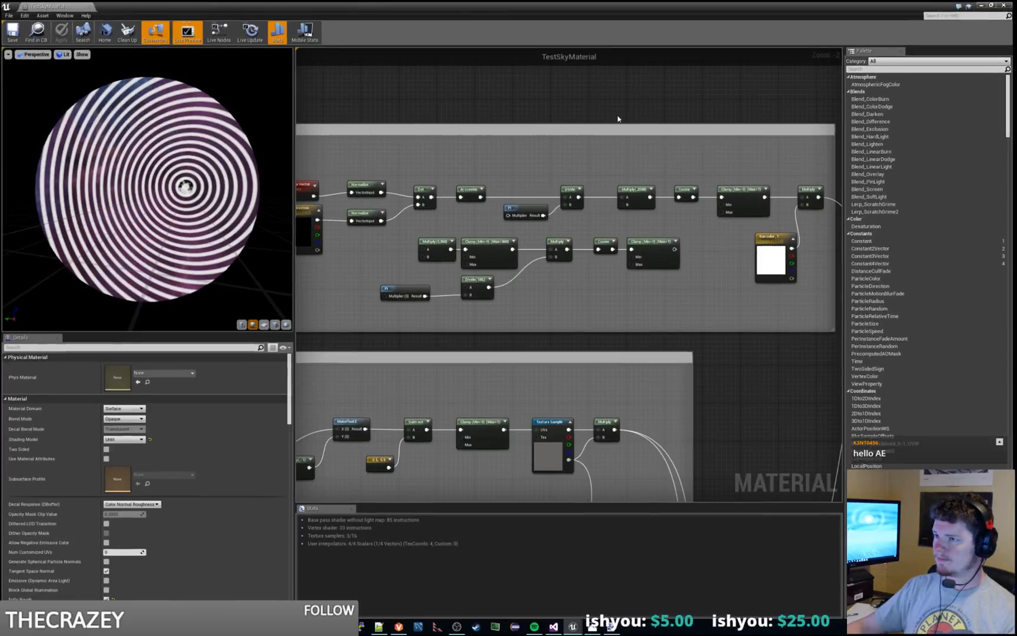
pyautogui.moveTo(526, 200); pyautogui.dragTo(540, 166, button='right')
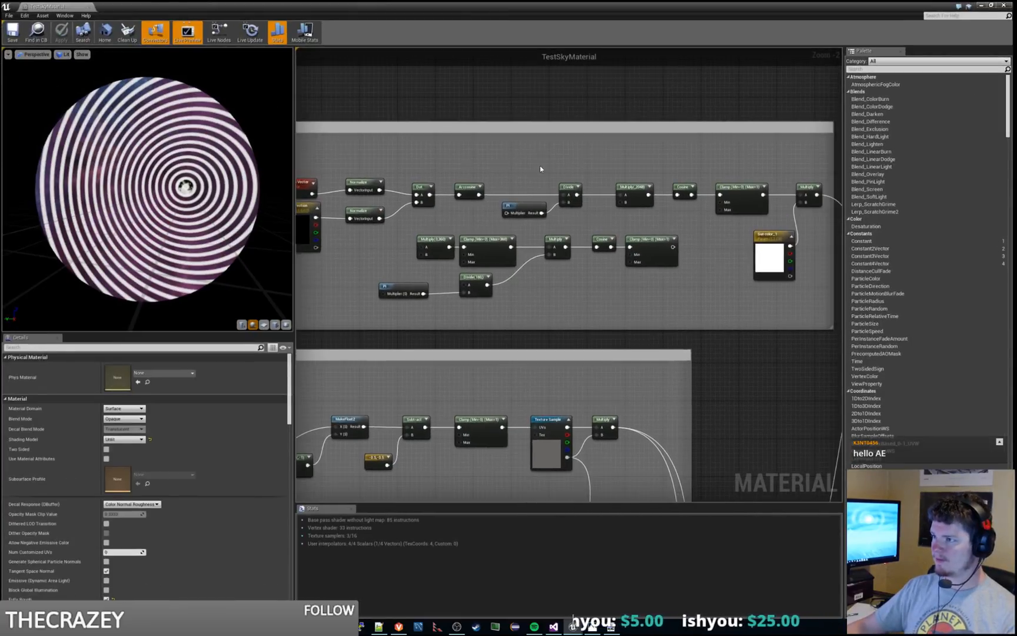
# Step: Undo the recent graph edits back to the chain where Dot feeds Multiply, Clamp, Multiply, Cosine and the final Clamp
pyautogui.hotkey('ctrl', 'z')
pyautogui.hotkey('ctrl', 'z')
pyautogui.hotkey('ctrl', 'z')
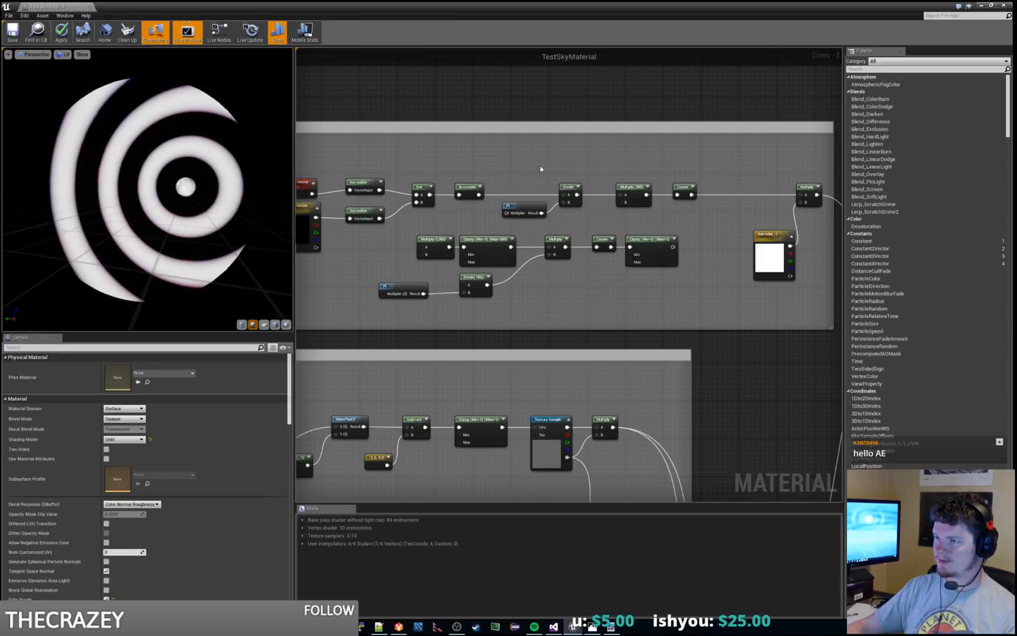
pyautogui.hotkey('ctrl', 'z')
pyautogui.hotkey('ctrl', 'z')
pyautogui.hotkey('ctrl', 'z')
pyautogui.hotkey('ctrl', 'z')
pyautogui.hotkey('ctrl', 'z')
pyautogui.hotkey('ctrl', 'z')
pyautogui.hotkey('ctrl', 'z')
pyautogui.hotkey('ctrl', 'z')
pyautogui.hotkey('ctrl', 'z')
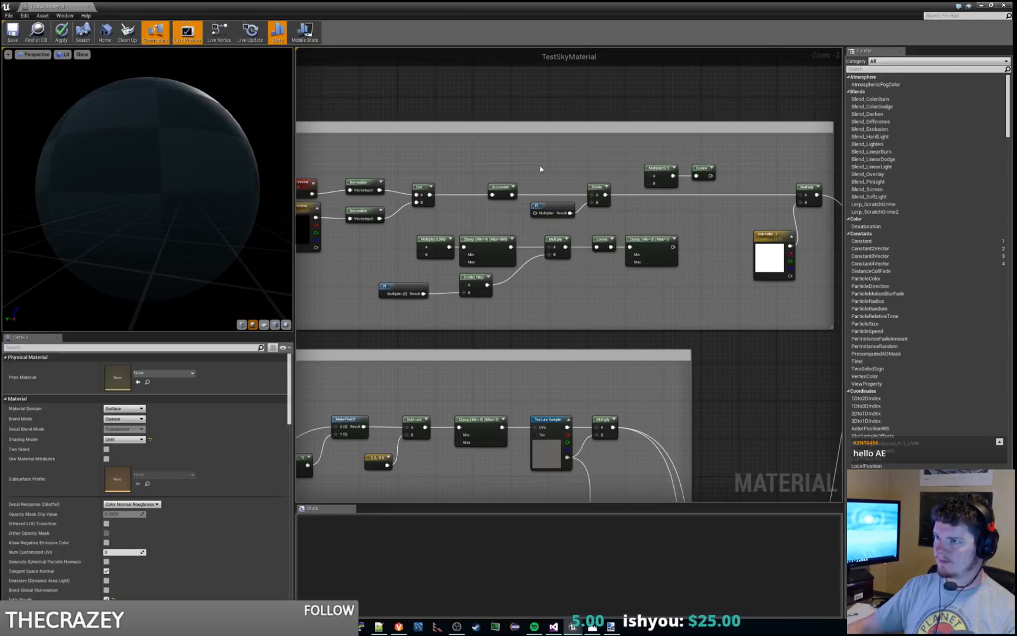
pyautogui.hotkey('ctrl', 'z')
pyautogui.hotkey('ctrl', 'z')
pyautogui.hotkey('ctrl', 'z')
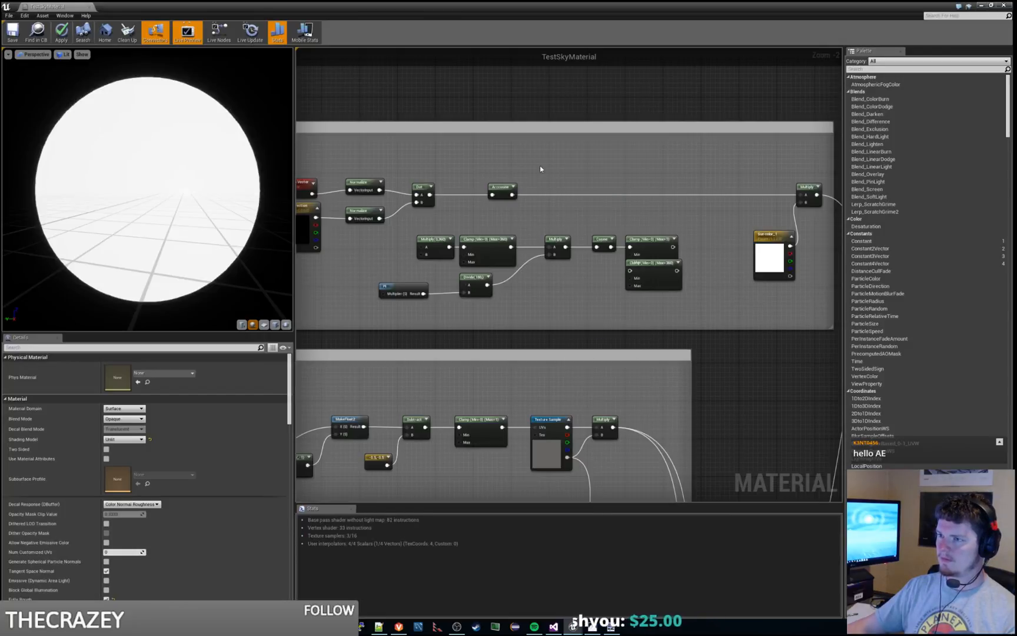
pyautogui.hotkey('ctrl', 'z')
pyautogui.hotkey('ctrl', 'z')
pyautogui.hotkey('ctrl', 'z')
pyautogui.hotkey('ctrl', 'z')
pyautogui.hotkey('ctrl', 'z')
pyautogui.hotkey('ctrl', 'z')
pyautogui.hotkey('ctrl', 'z')
pyautogui.hotkey('ctrl', 'z')
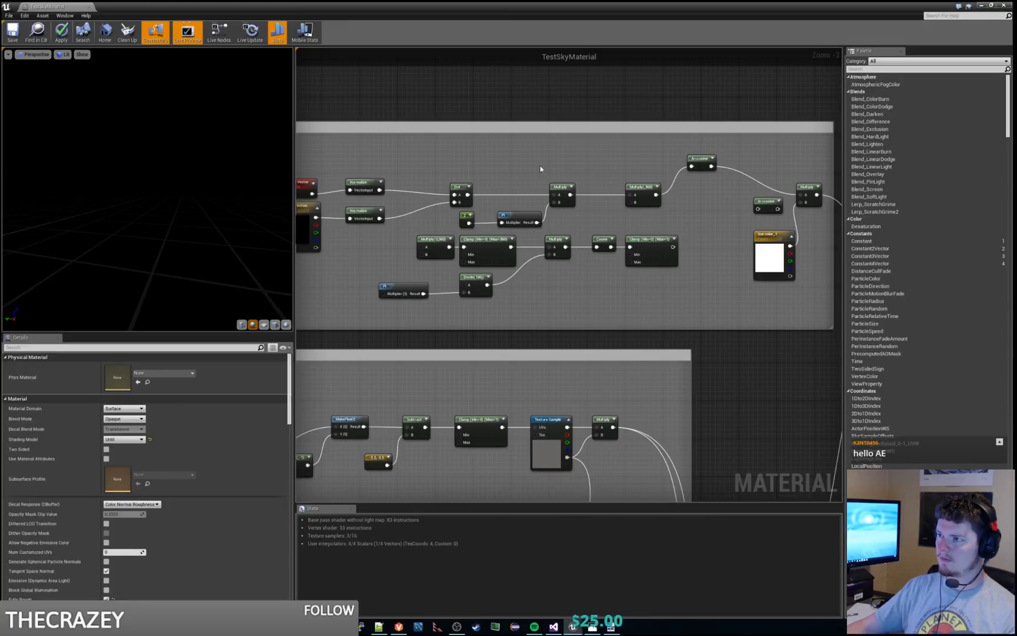
pyautogui.hotkey('ctrl', 'z')
pyautogui.hotkey('ctrl', 'z')
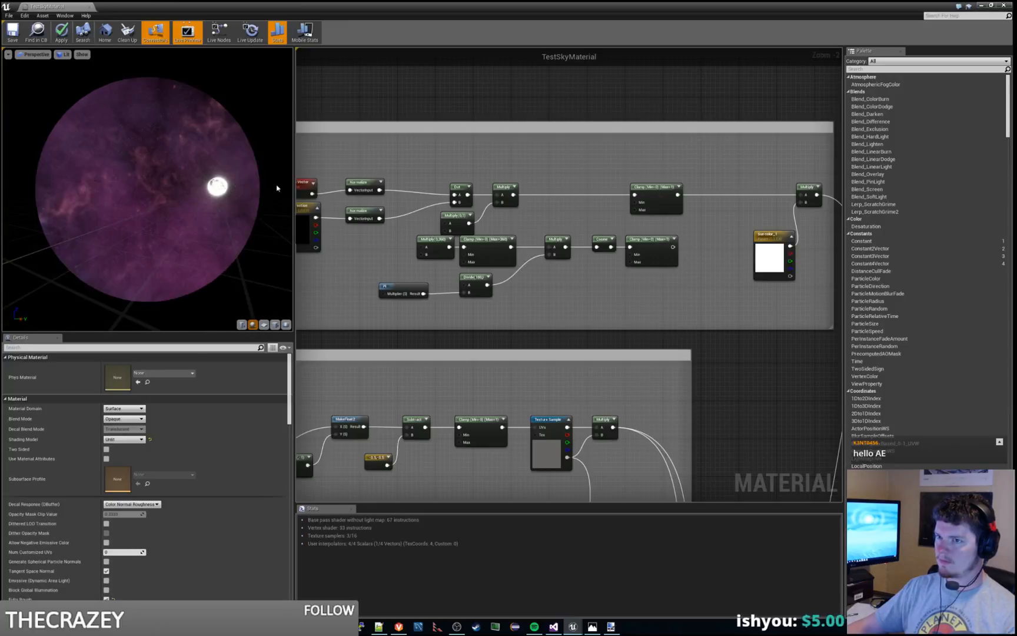
pyautogui.hotkey('ctrl', 'z')
pyautogui.hotkey('ctrl', 'z')
pyautogui.hotkey('ctrl', 'z')
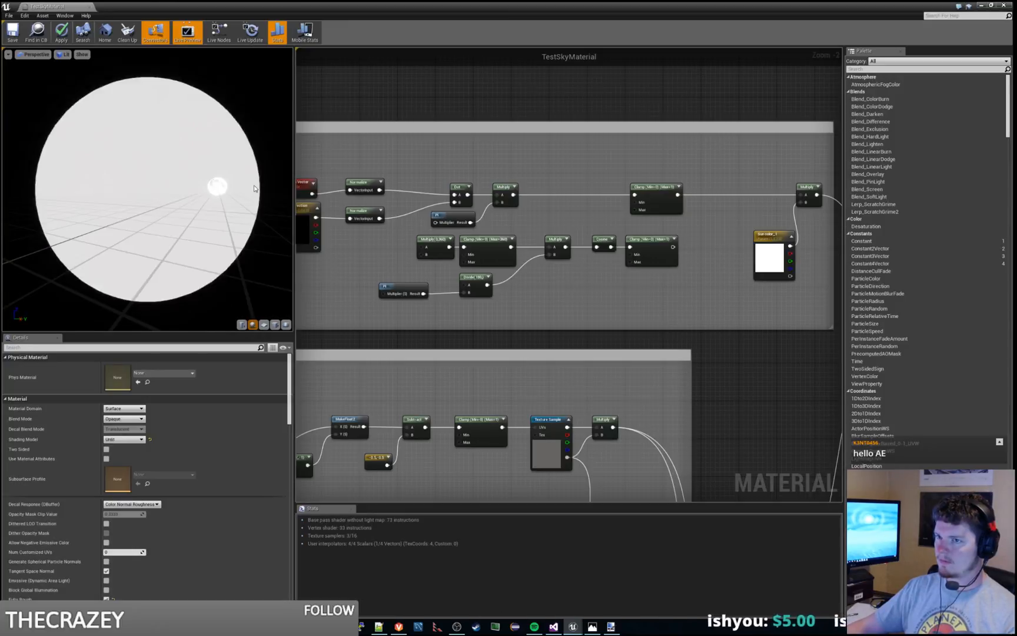
pyautogui.hotkey('ctrl', 'z')
pyautogui.hotkey('ctrl', 'z')
pyautogui.hotkey('ctrl', 'z')
pyautogui.hotkey('ctrl', 'z')
pyautogui.hotkey('ctrl', 'z')
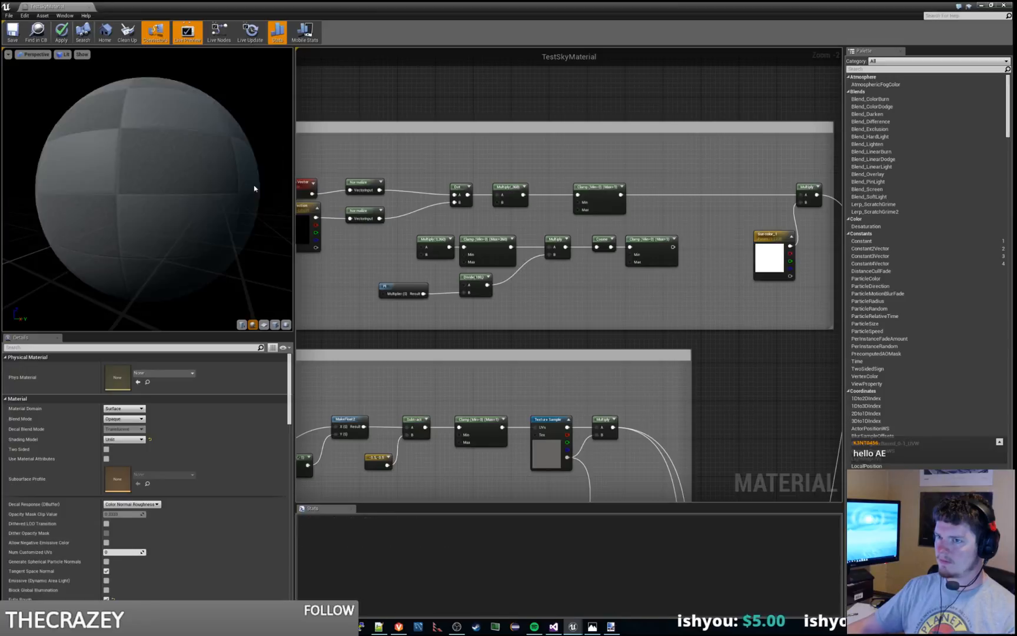
pyautogui.hotkey('ctrl', 'z')
pyautogui.hotkey('ctrl', 'z')
pyautogui.hotkey('ctrl', 'z')
pyautogui.hotkey('ctrl', 'z')
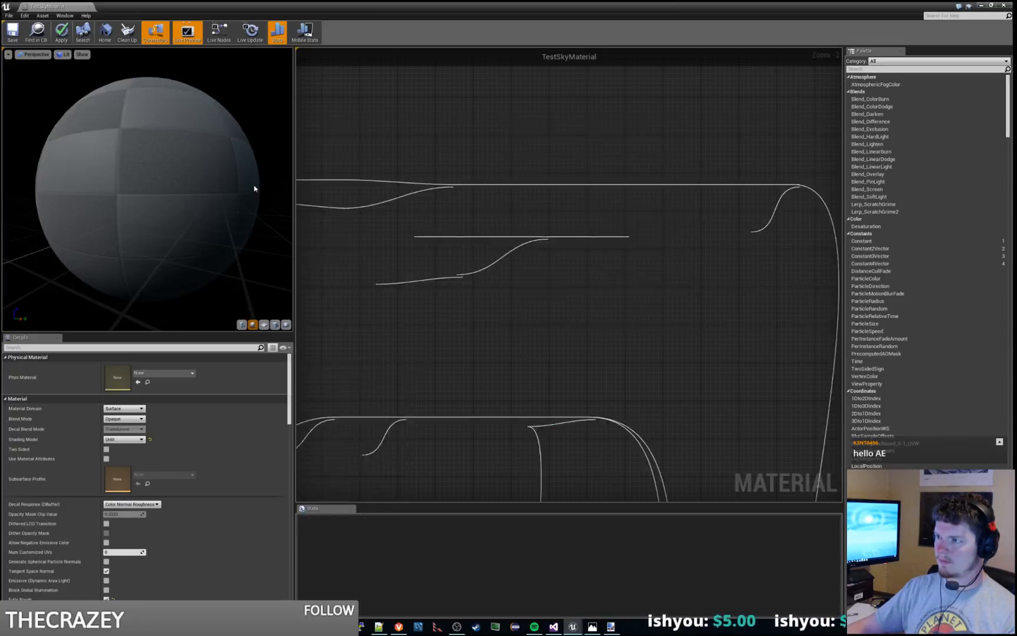
pyautogui.hotkey('ctrl', 'z')
pyautogui.hotkey('ctrl', 'z')
pyautogui.hotkey('ctrl', 'z')
pyautogui.hotkey('ctrl', 'z')
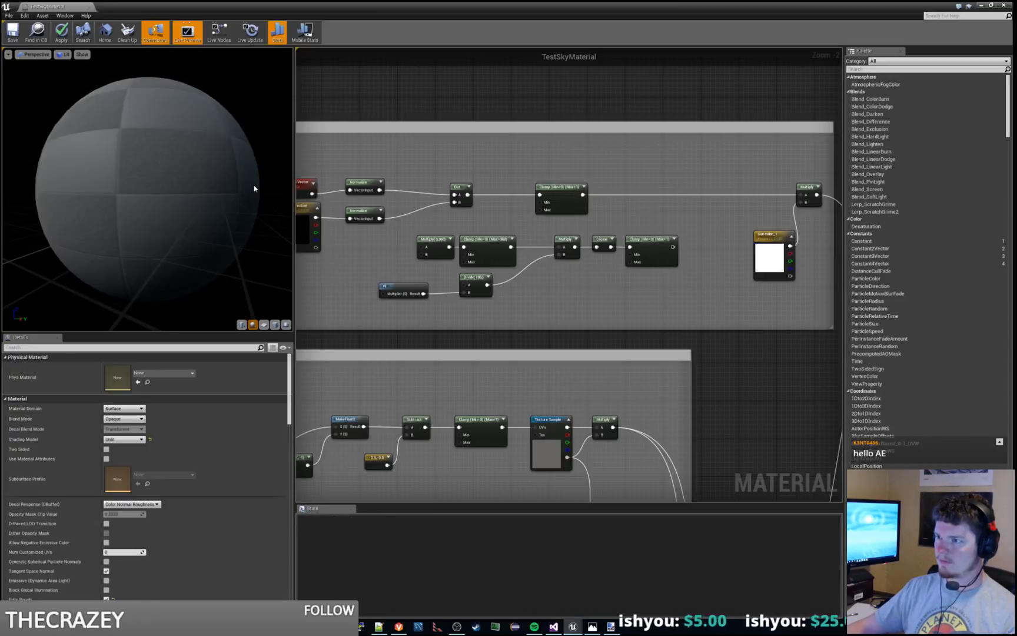
pyautogui.hotkey('ctrl', 'z')
pyautogui.hotkey('ctrl', 'z')
pyautogui.hotkey('ctrl', 'z')
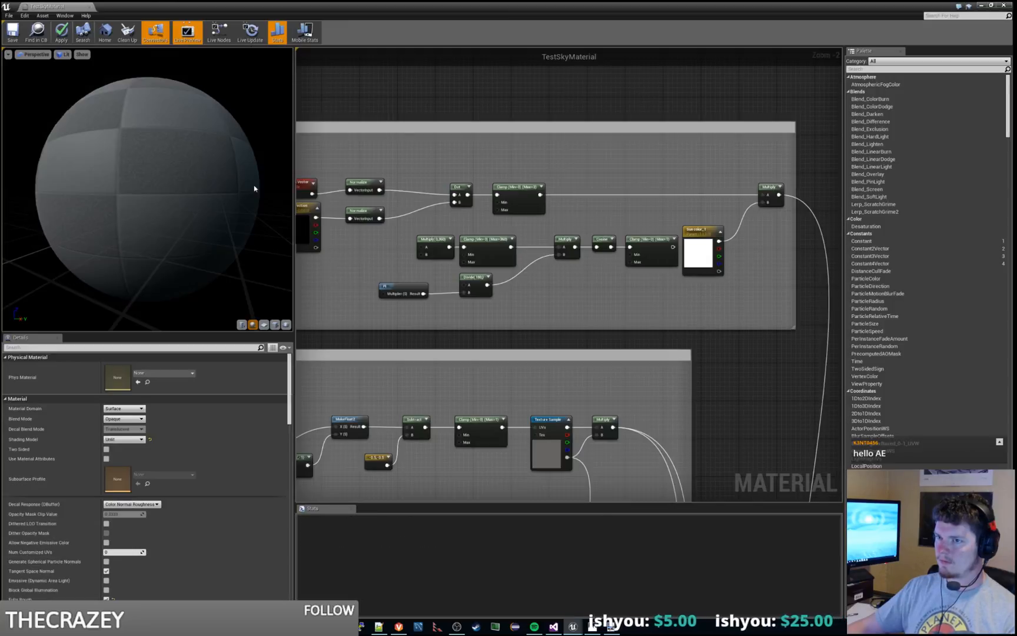
pyautogui.hotkey('ctrl', 'z')
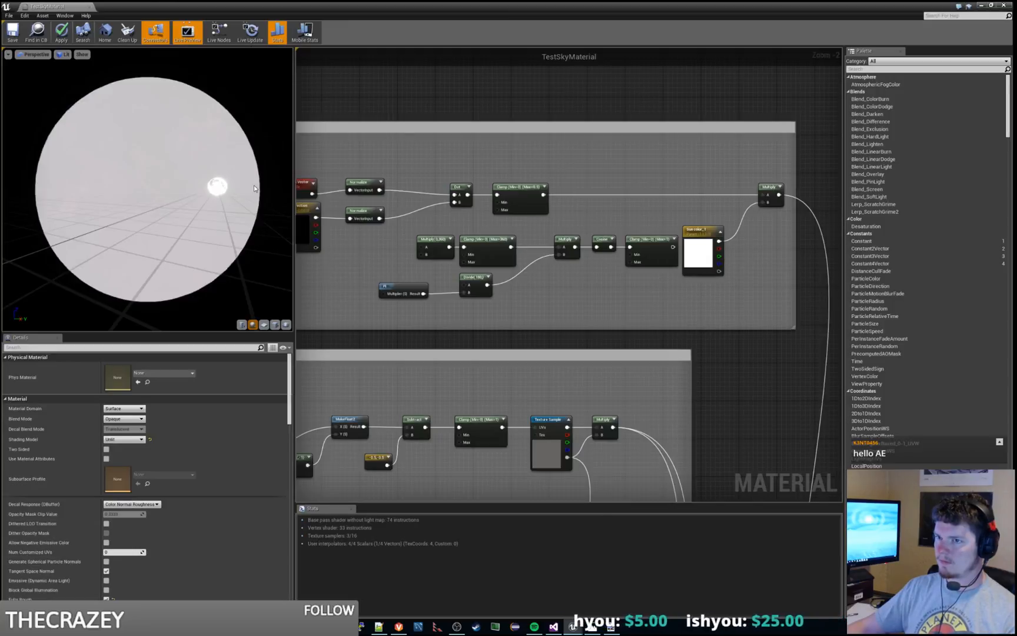
pyautogui.hotkey('ctrl', 'z')
pyautogui.hotkey('ctrl', 'z')
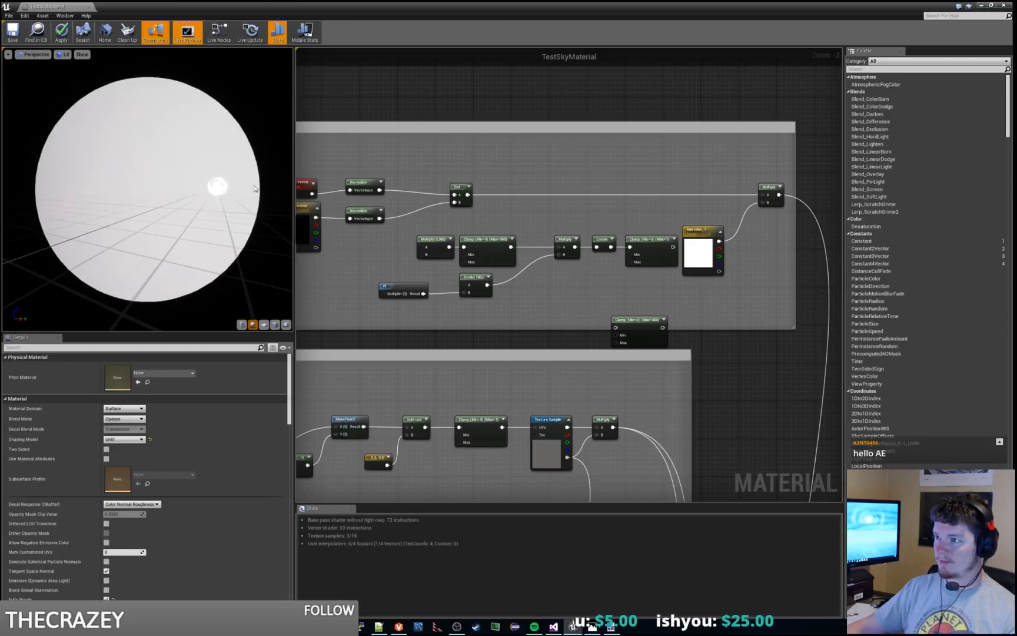
pyautogui.hotkey('ctrl', 'z')
pyautogui.hotkey('ctrl', 'z')
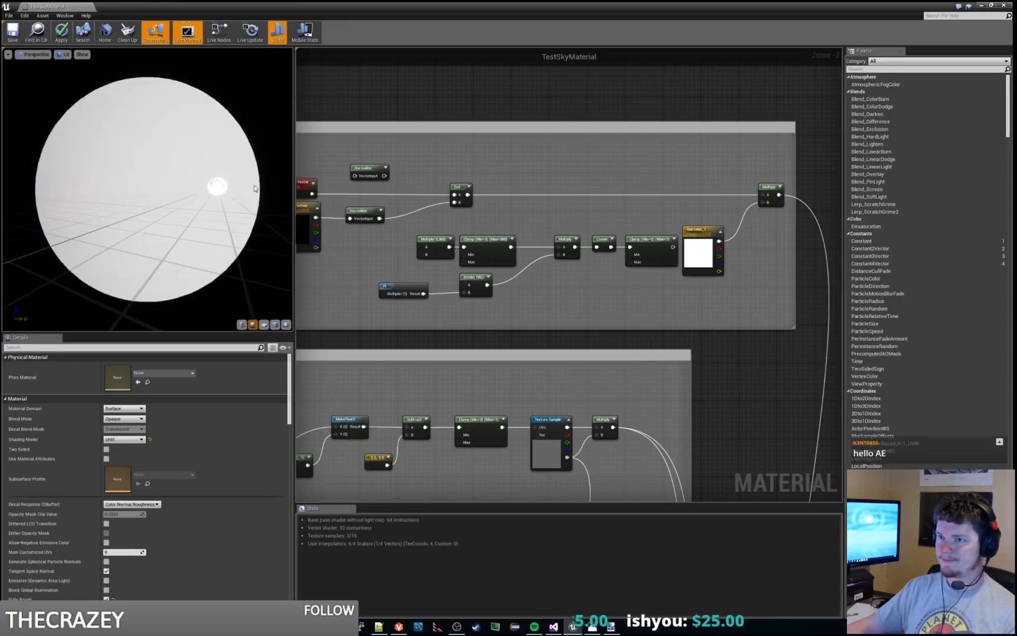
pyautogui.hotkey('ctrl', 'z')
pyautogui.hotkey('ctrl', 'z')
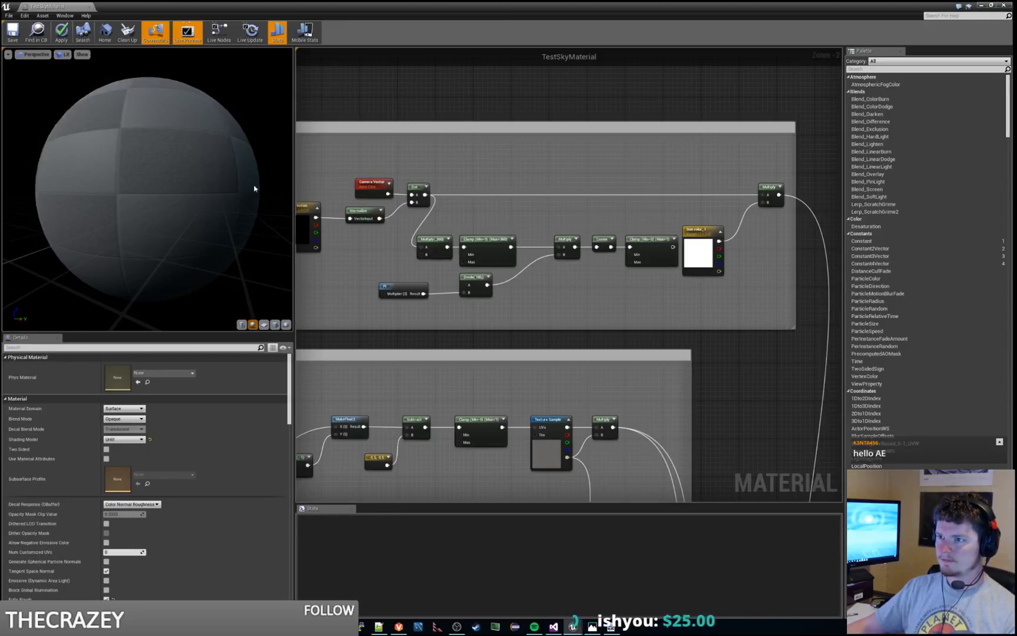
pyautogui.hotkey('ctrl', 'z')
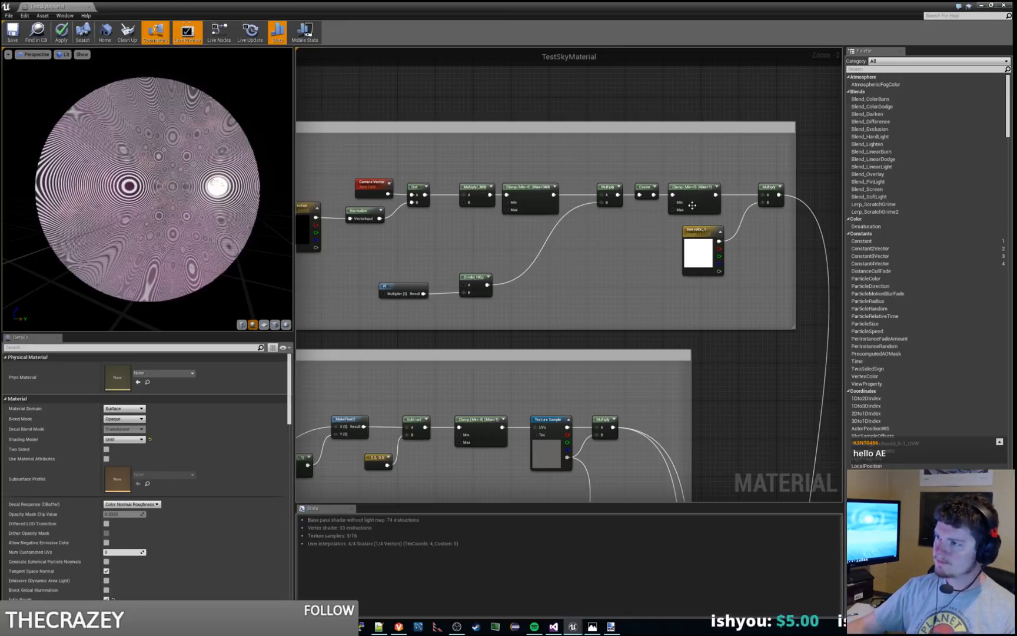
# Step: Delete the middle Clamp and the Multiply before Cosine, and connect the 360 Multiply's output directly to the Cosine input
pyautogui.click(529, 188)
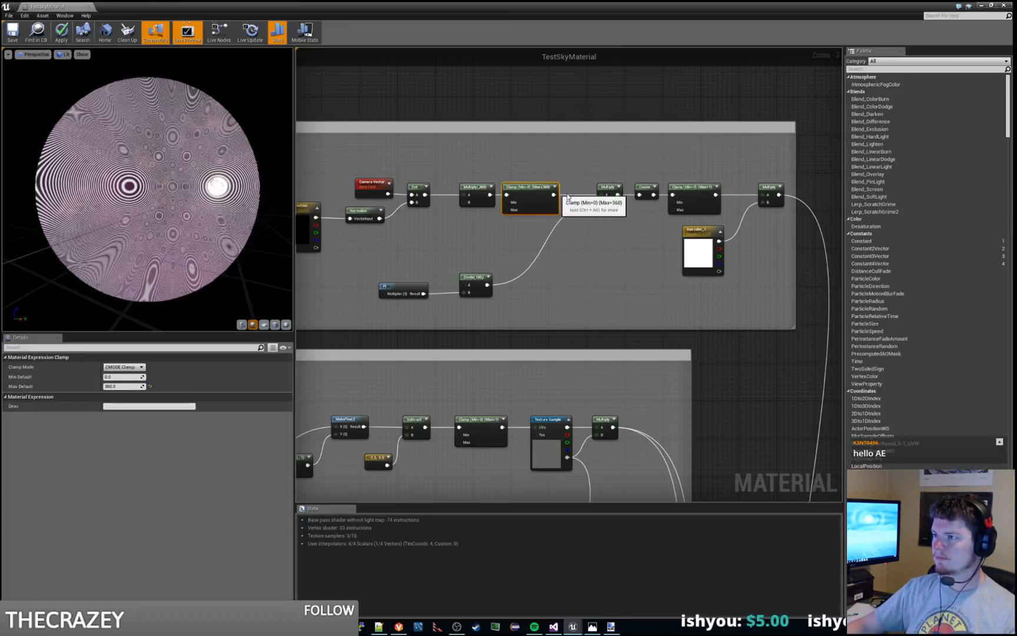
pyautogui.click(592, 191)
pyautogui.click(602, 186)
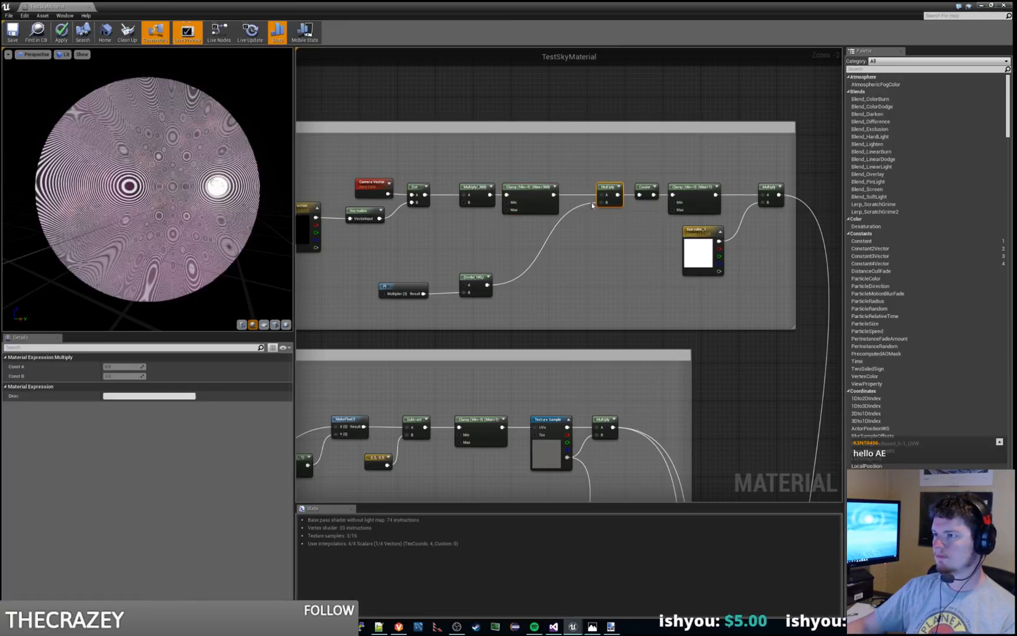
pyautogui.press('Delete')
pyautogui.click(530, 199)
pyautogui.press('Delete')
pyautogui.click(475, 191)
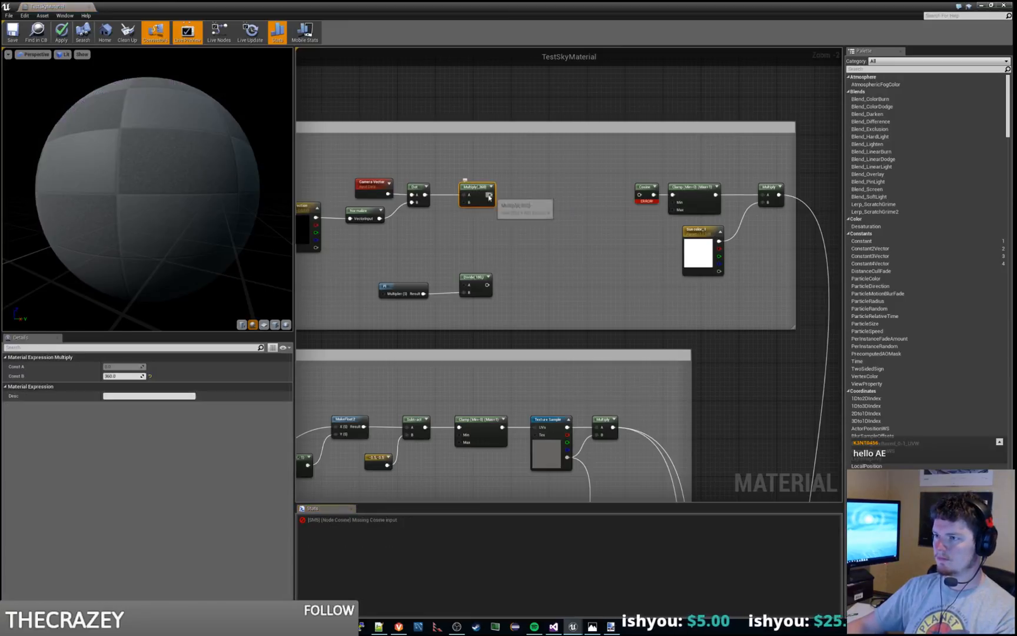
pyautogui.moveTo(490, 194); pyautogui.dragTo(643, 198)
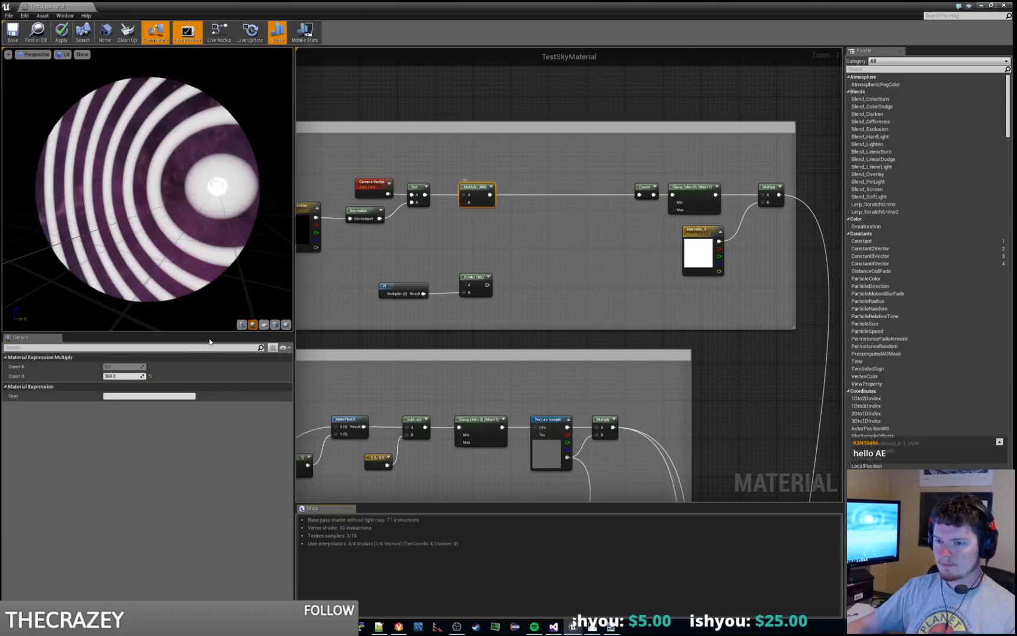
pyautogui.moveTo(204, 241); pyautogui.dragTo(223, 229)
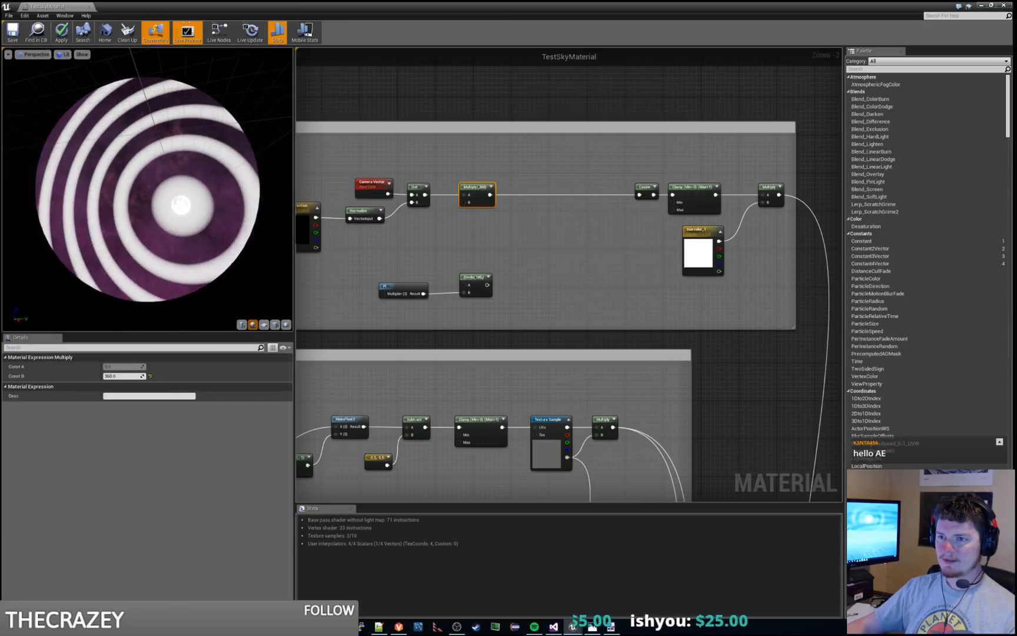
# Step: Set constant B of the Multiply node feeding Cosine to 2048 and inspect the rings on the preview sphere
pyautogui.click(120, 376)
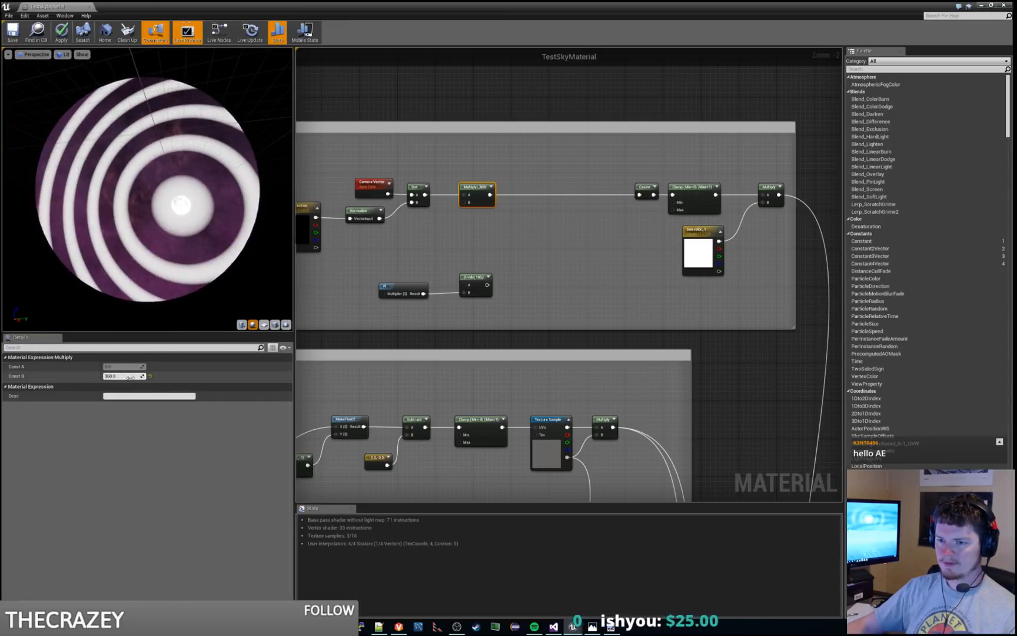
pyautogui.press('Return')
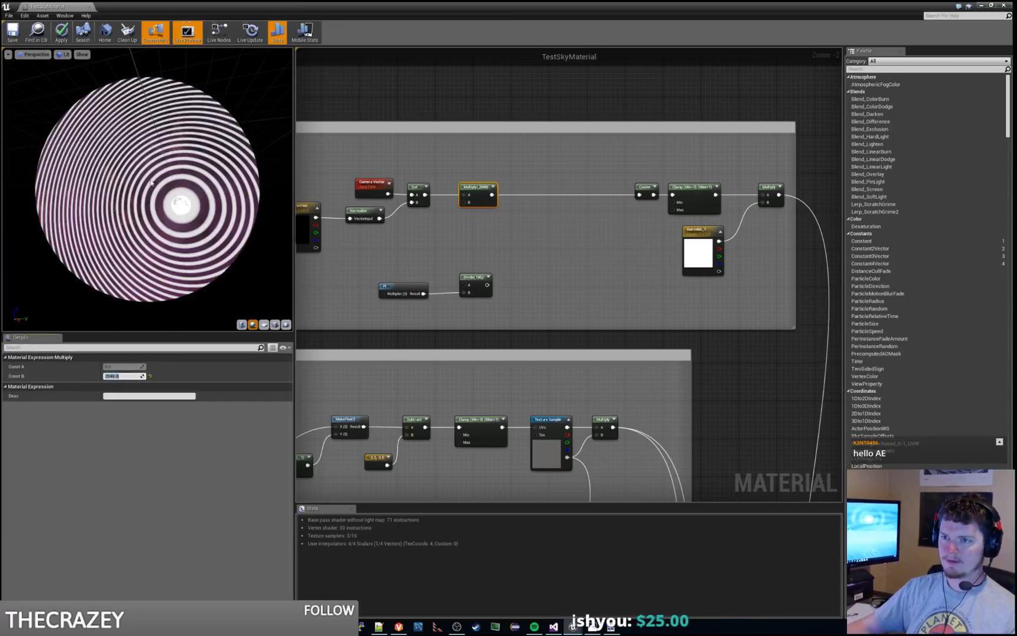
pyautogui.moveTo(171, 236); pyautogui.dragTo(209, 257)
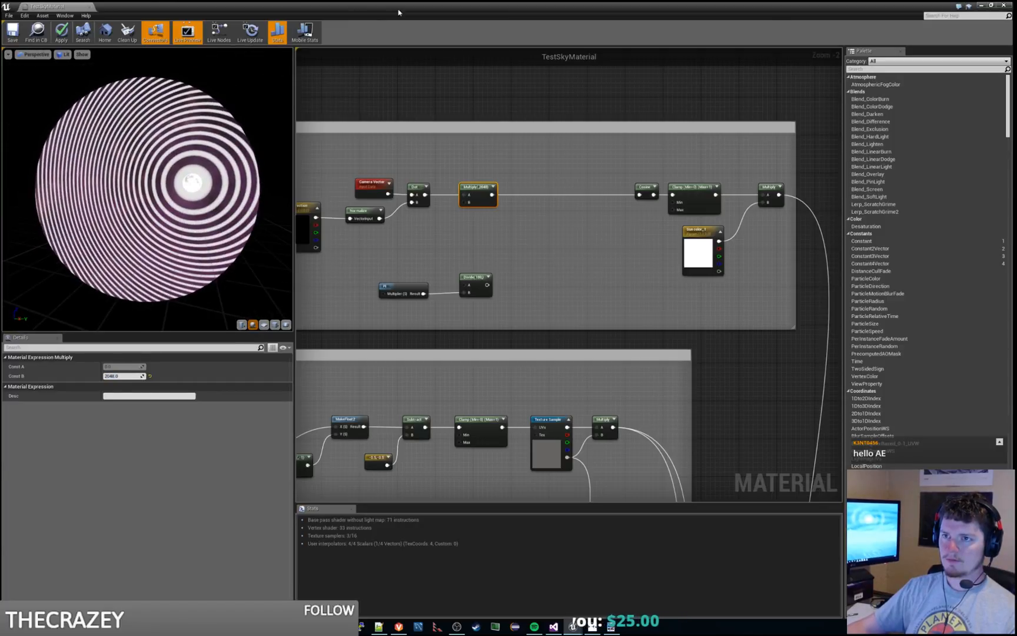
# Step: Apply the sky material and check its rings in the Grasslands_At_Night level view
pyautogui.click(981, 5)
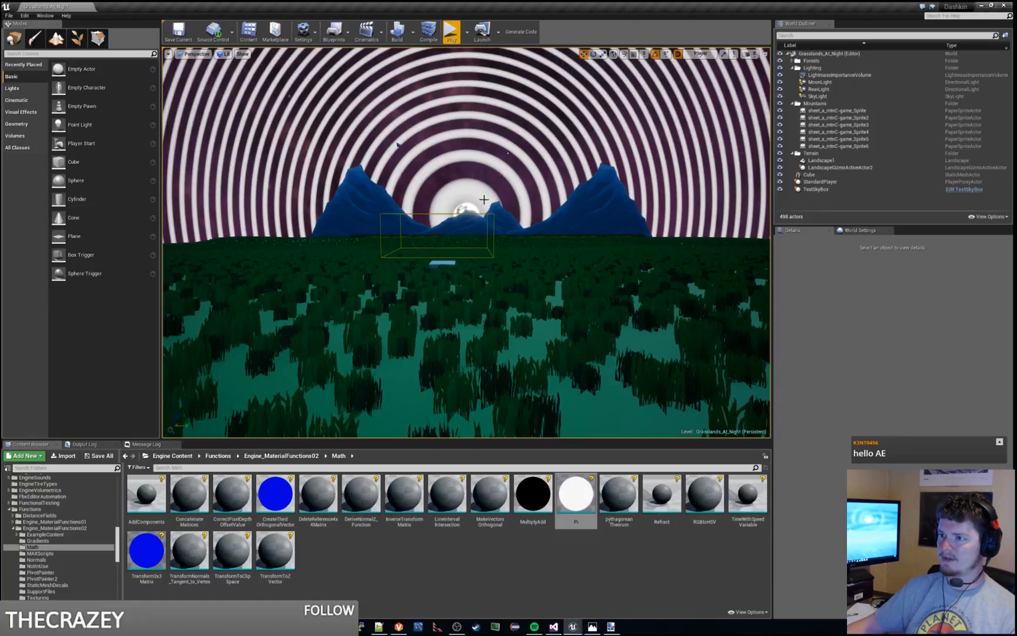
pyautogui.moveTo(0, 7); pyautogui.dragTo(406, 0)
pyautogui.click(411, 123)
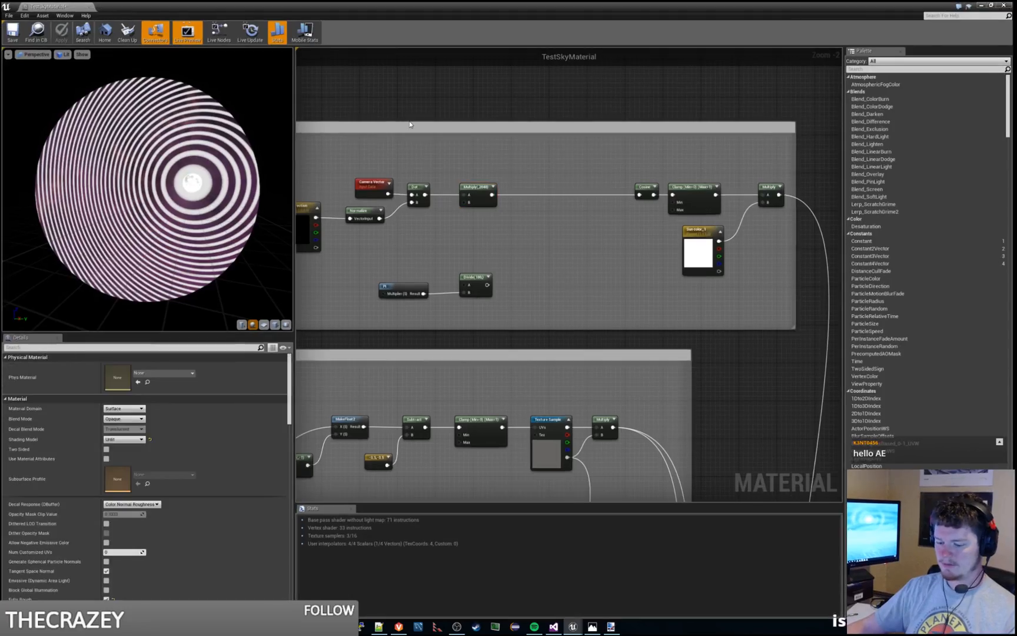
pyautogui.moveTo(307, 6); pyautogui.dragTo(1016, 194)
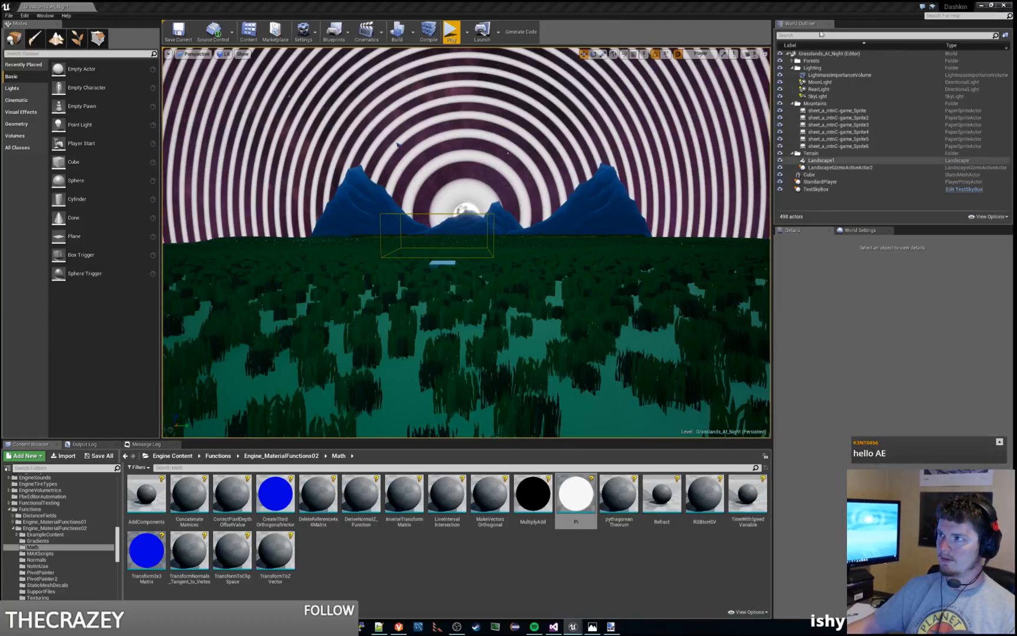
# Step: Close the Unreal Editor and start the Dashkin project again from Visual Studio with the Local Windows Debugger
pyautogui.click(1004, 6)
pyautogui.click(581, 388)
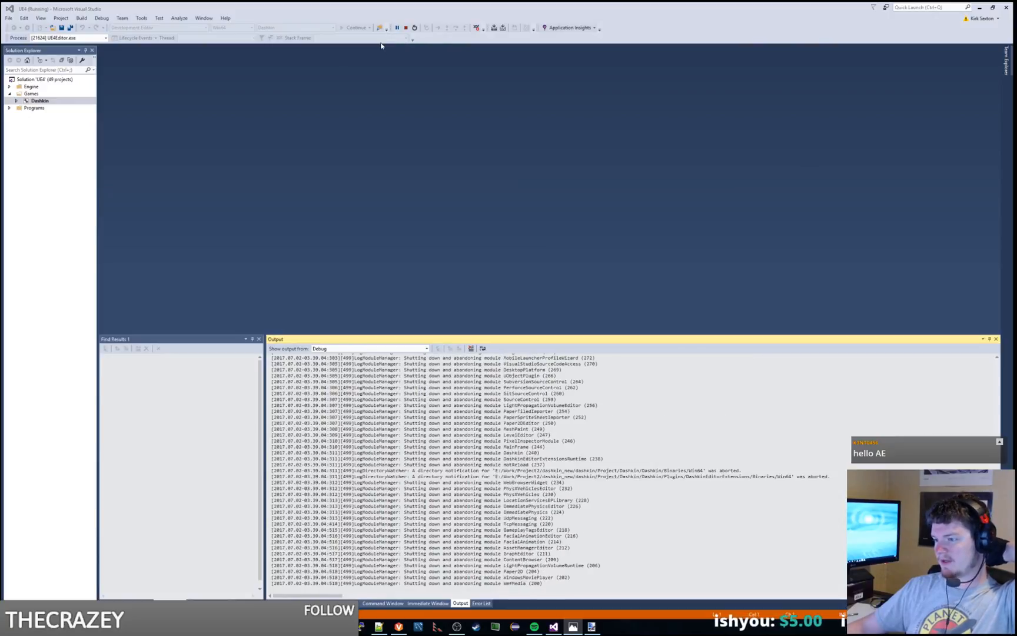
pyautogui.click(357, 27)
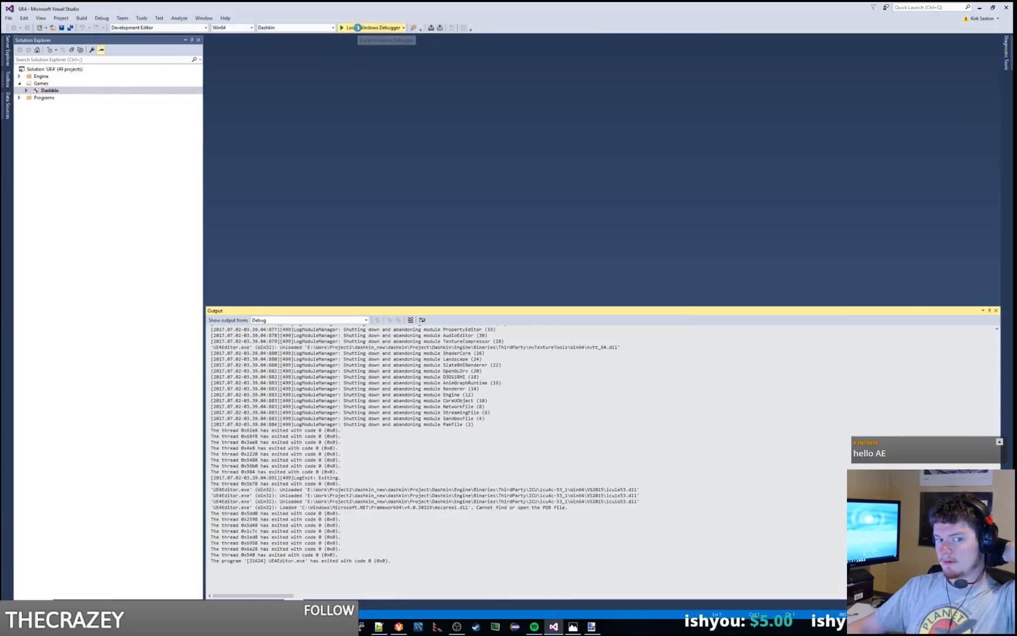
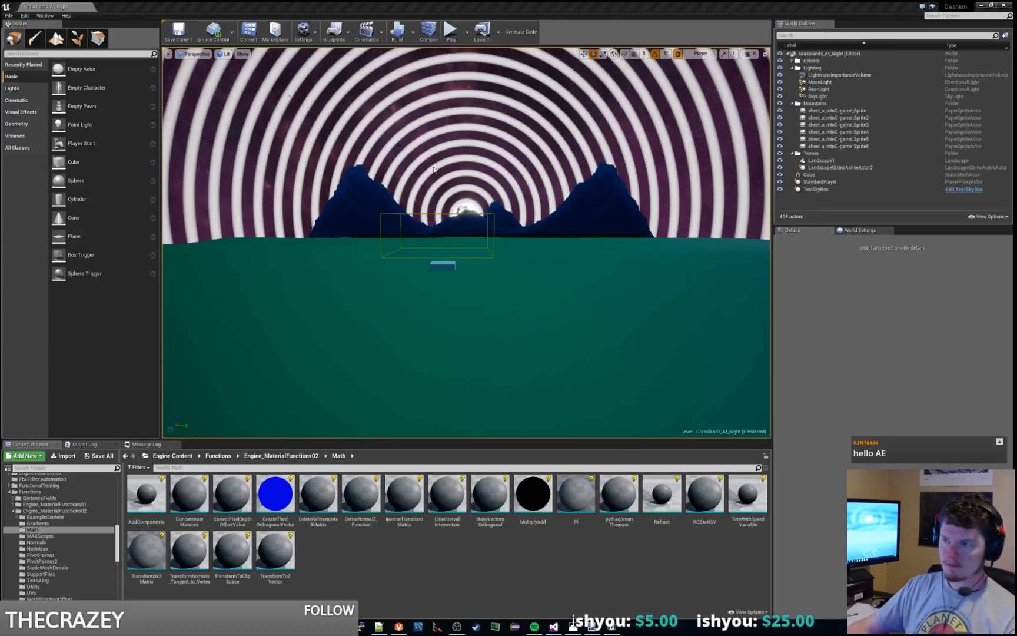
# Step: Play the Grasslands_At_Night level and compare its moon rings with the GRL_night-2560.jpg reference image
pyautogui.moveTo(437, 177)
pyautogui.mouseDown(button='right')
pyautogui.moveTo(452, 166)
pyautogui.moveTo(443, 172)
pyautogui.mouseUp(button='right')
pyautogui.press('w')
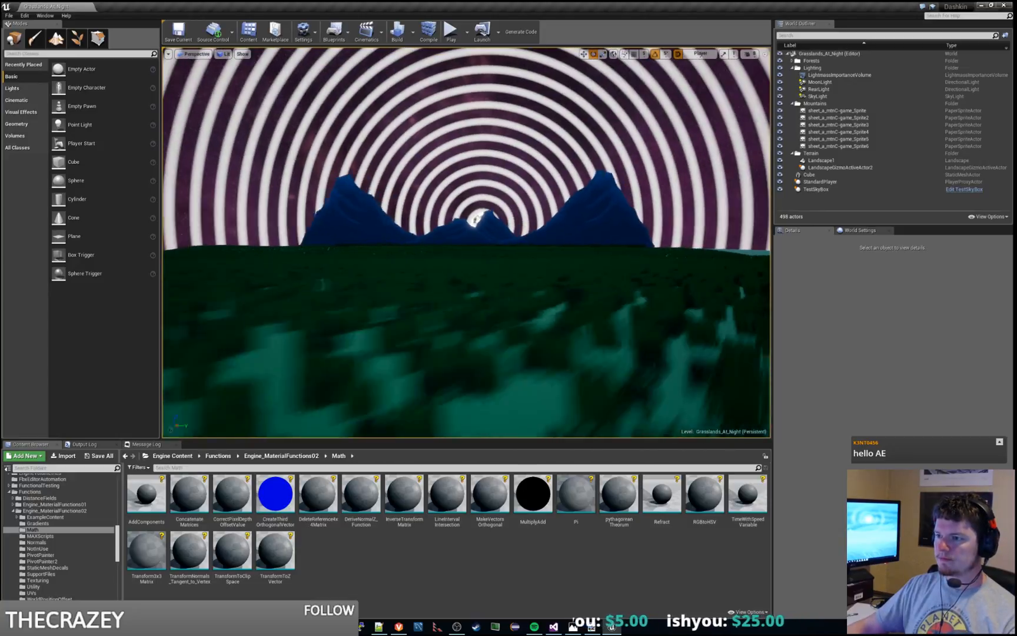
pyautogui.click(450, 34)
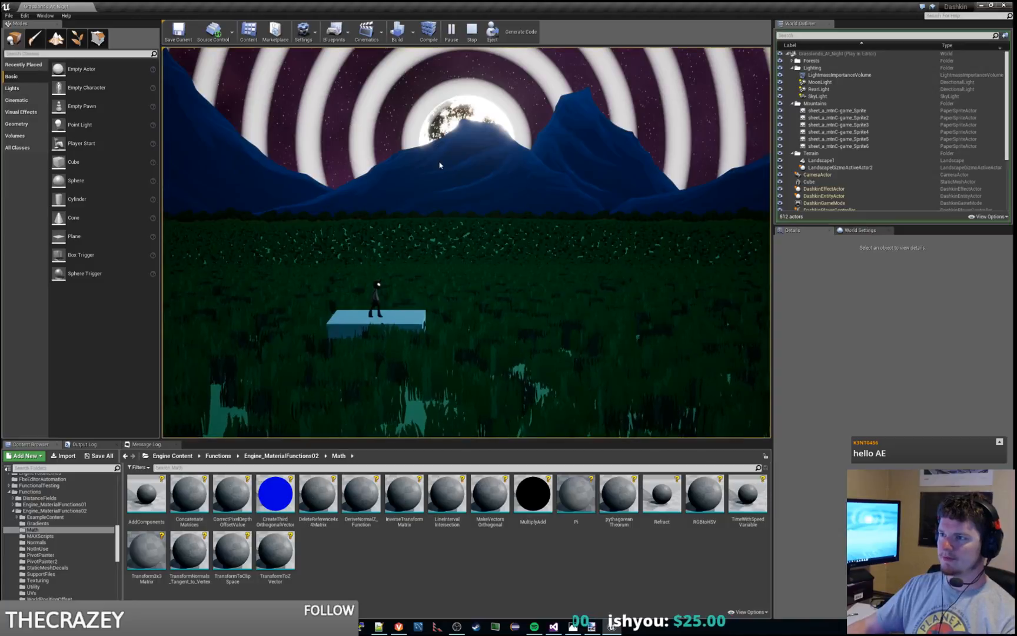
pyautogui.click(574, 628)
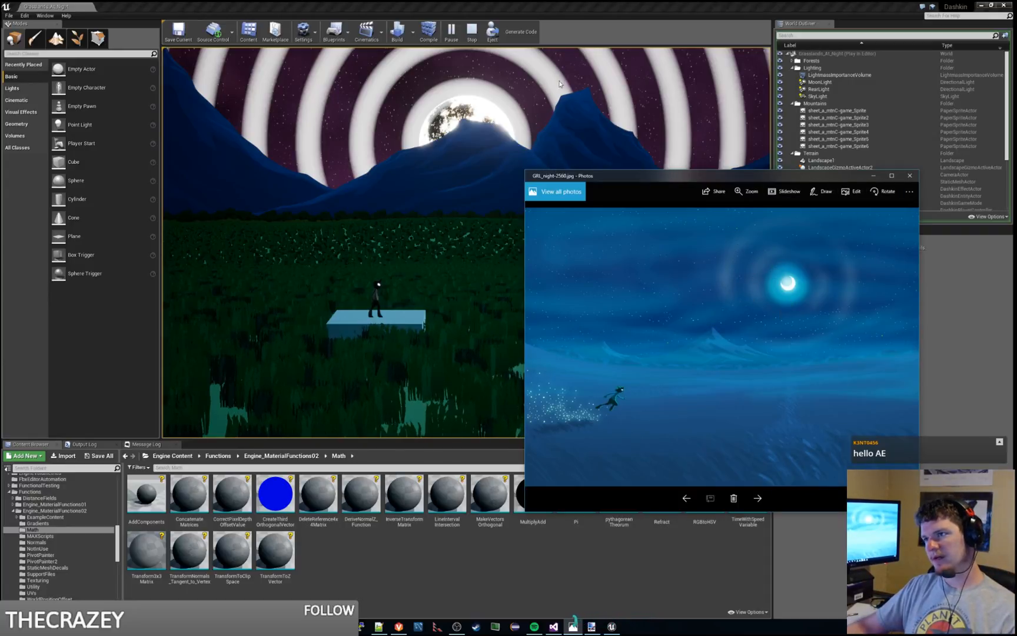
pyautogui.click(875, 177)
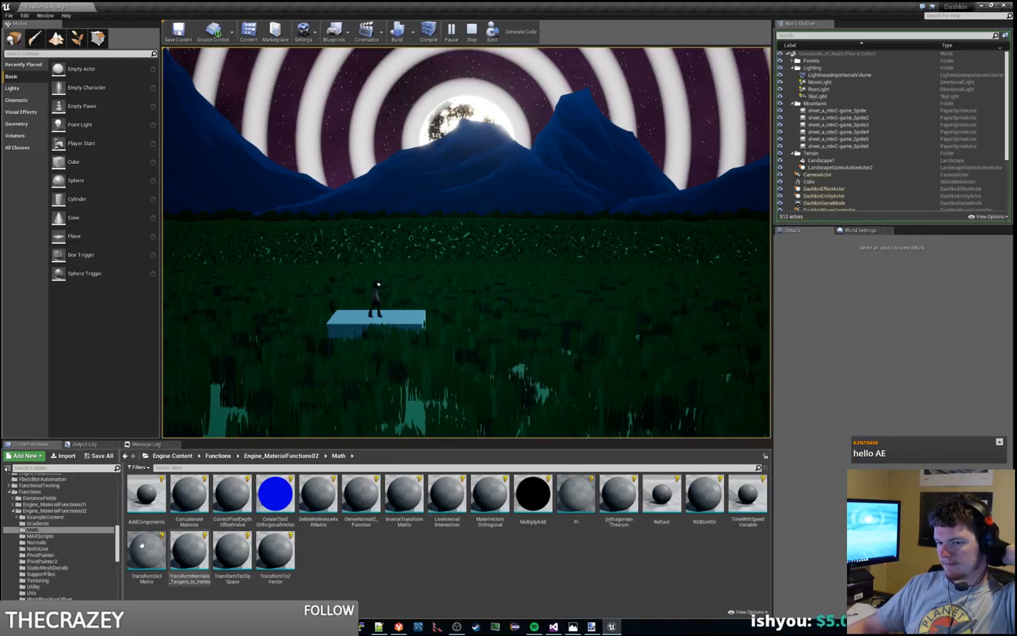
# Step: Stop the play session and open TestSkyMaterial from the TestContent/Sky folder
pyautogui.click(10, 492)
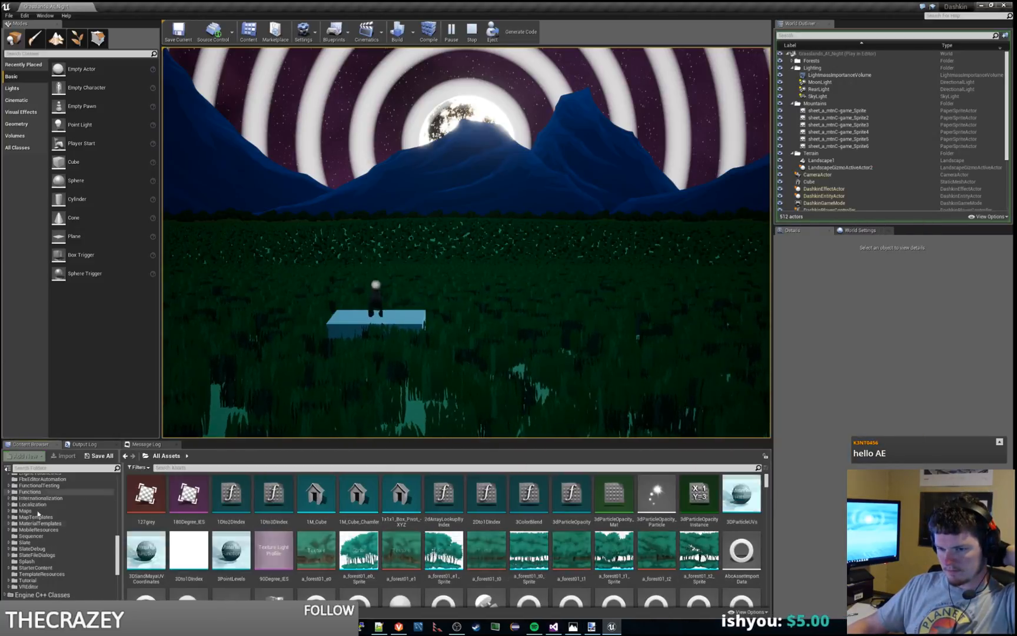
pyautogui.scroll(6, 66, 535)
pyautogui.scroll(8, 68, 537)
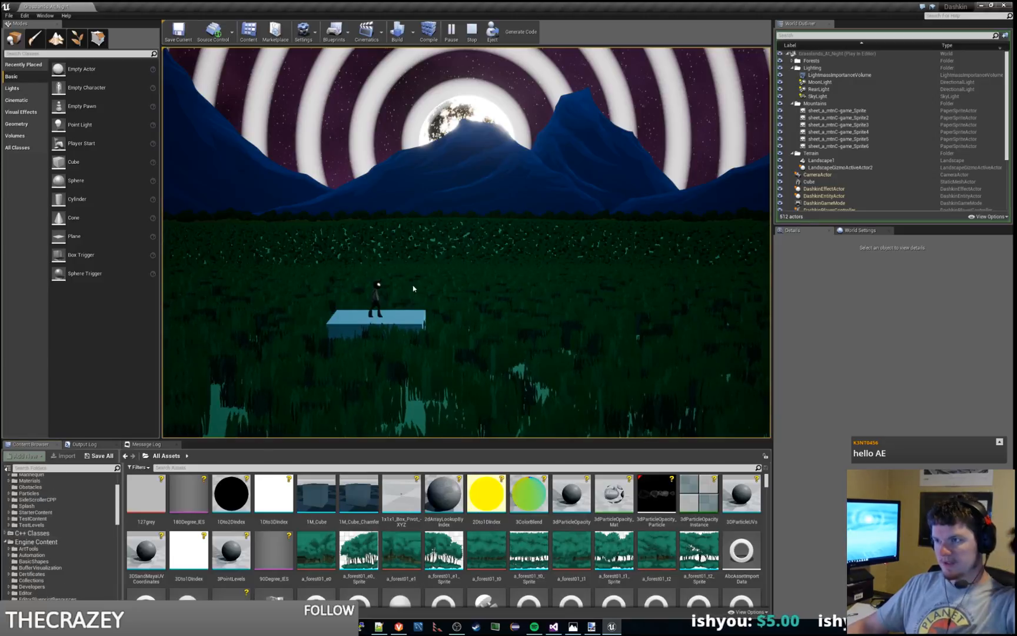
pyautogui.press('Escape')
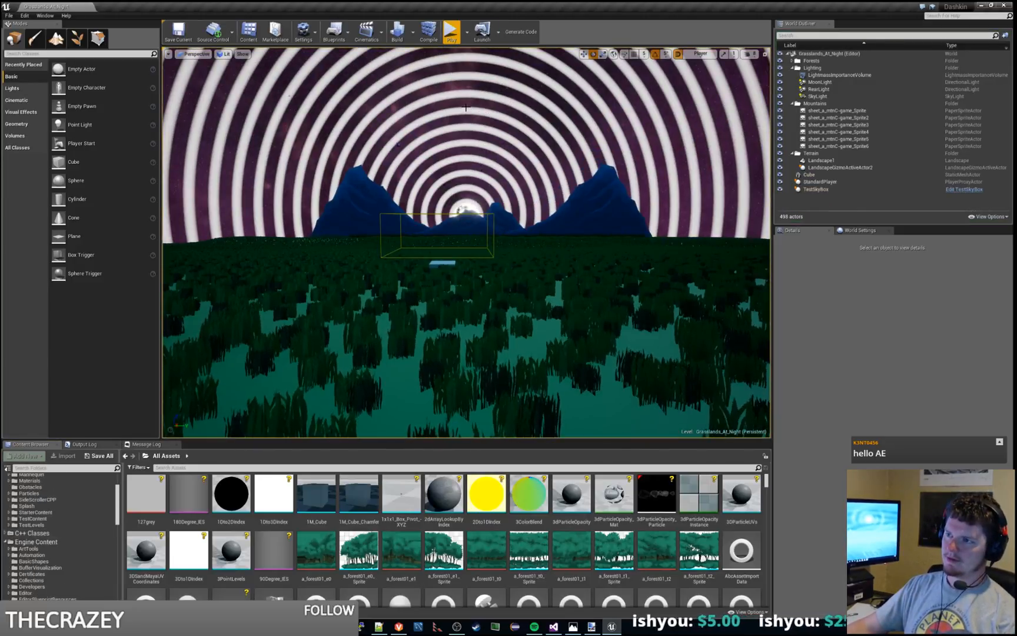
pyautogui.scroll(3, 107, 493)
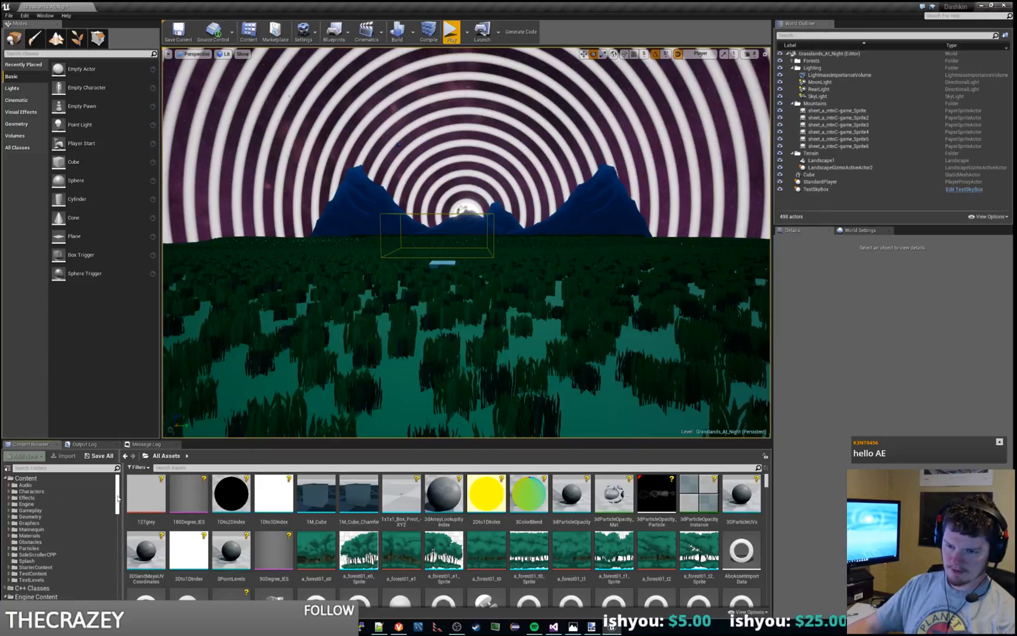
pyautogui.click(47, 535)
pyautogui.click(32, 574)
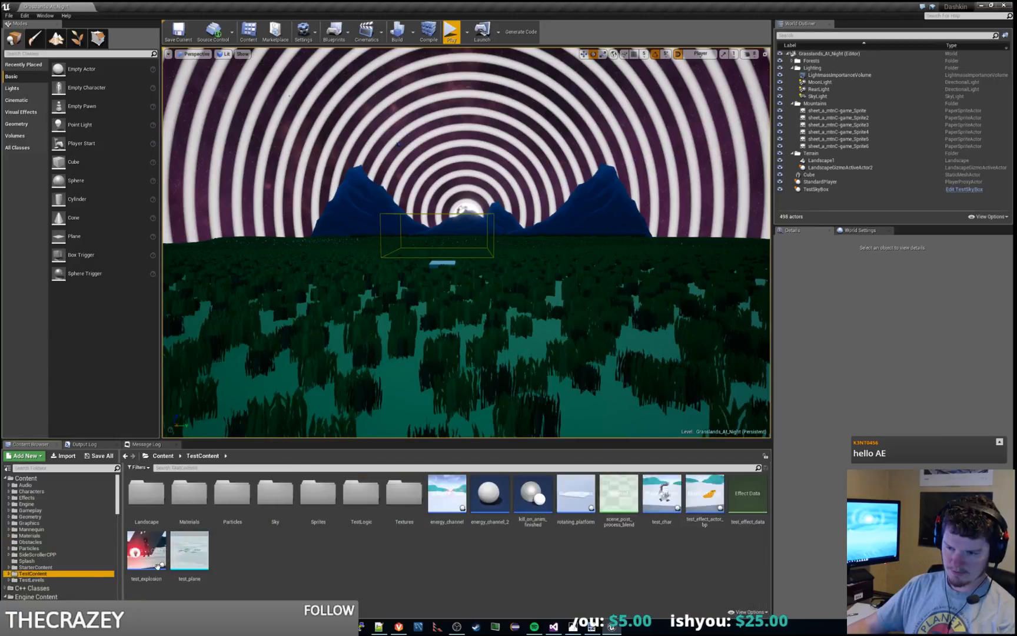
pyautogui.doubleClick(279, 517)
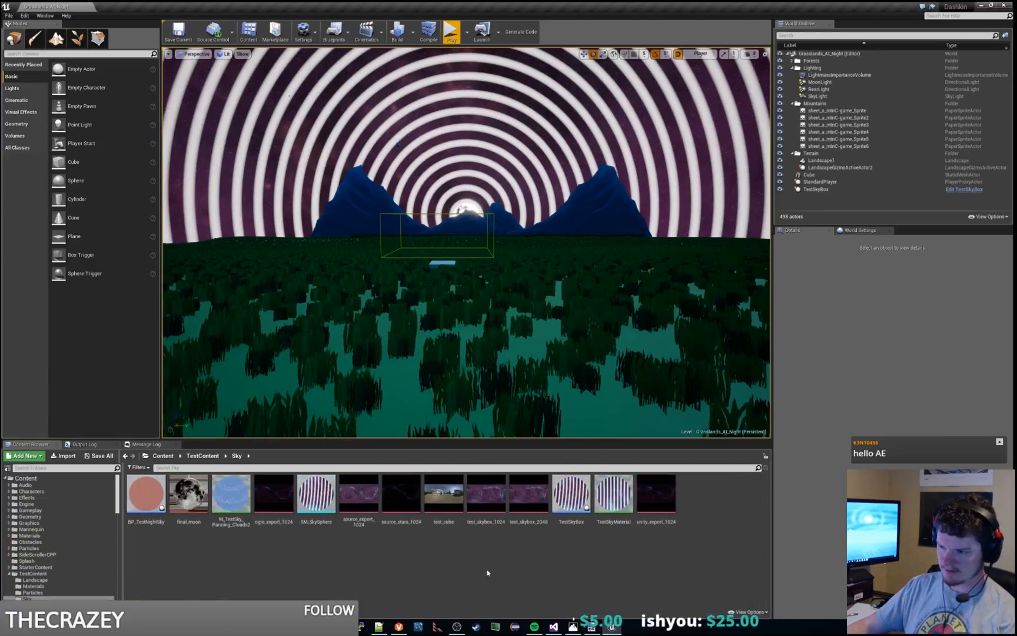
pyautogui.doubleClick(614, 494)
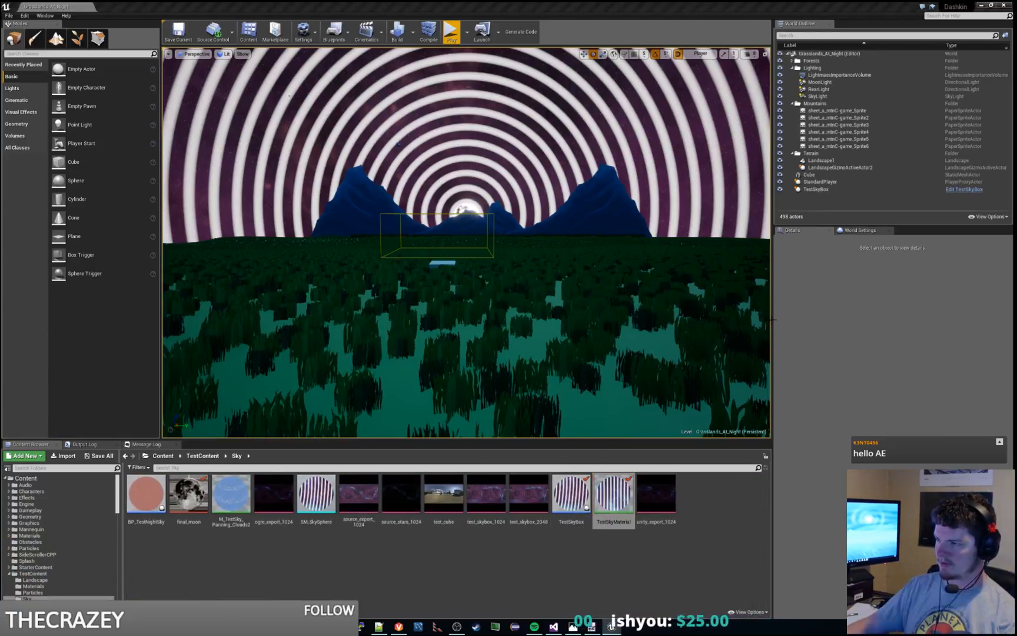
# Step: Delete the unused lower branch of Multiply, Clamp, Cosine and Pi nodes inside the Spectral Halo group
pyautogui.scroll(-5, 465, 191)
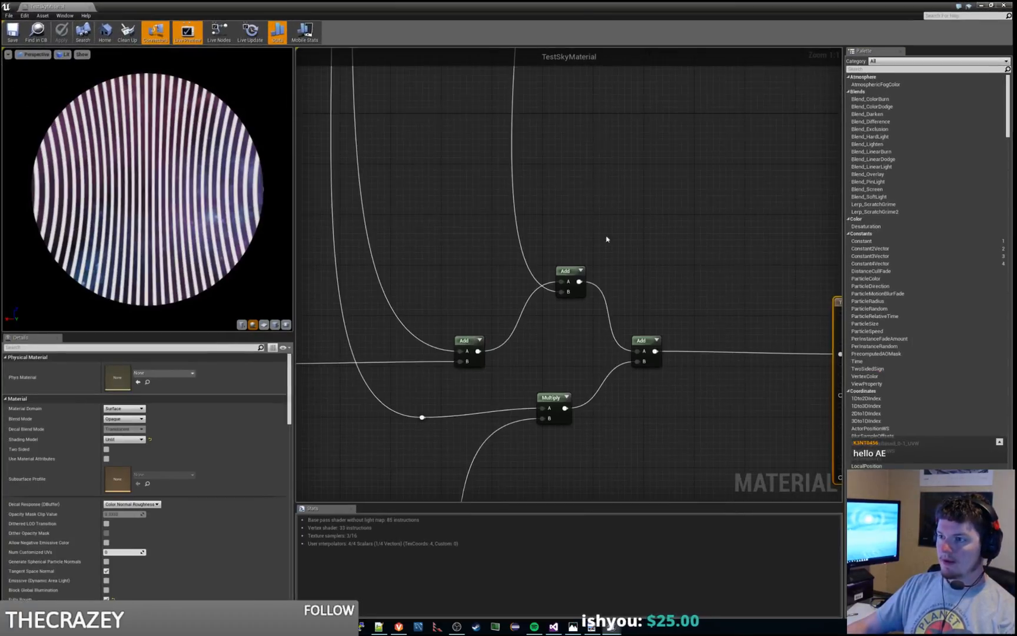
pyautogui.moveTo(525, 192); pyautogui.dragTo(591, 357, button='right')
pyautogui.scroll(2, 566, 164)
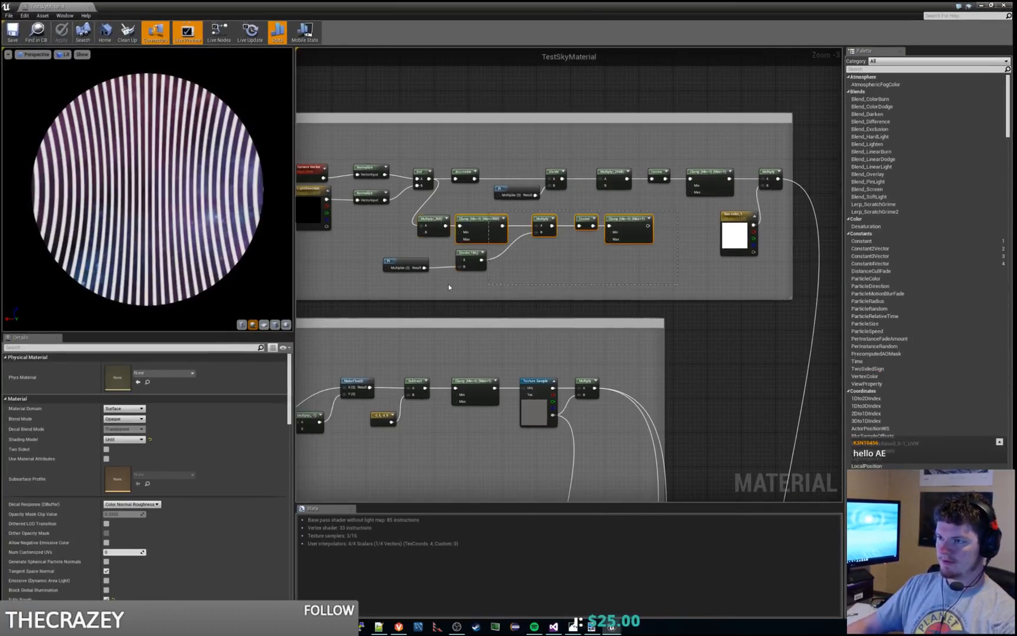
pyautogui.moveTo(448, 287); pyautogui.dragTo(419, 280)
pyautogui.press('Delete')
pyautogui.moveTo(534, 236); pyautogui.dragTo(481, 291, button='right')
pyautogui.scroll(1, 511, 298)
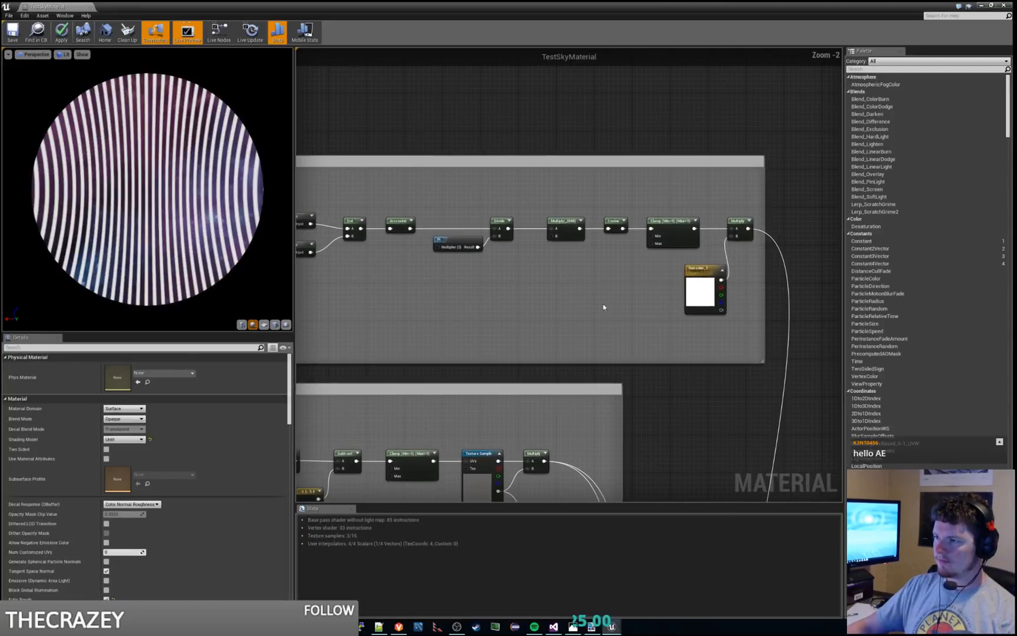
# Step: Move the Spectral Halo comment group away from the output wires and widen its box to make room for more nodes
pyautogui.moveTo(617, 300); pyautogui.dragTo(557, 266, button='right')
pyautogui.scroll(-5, 523, 297)
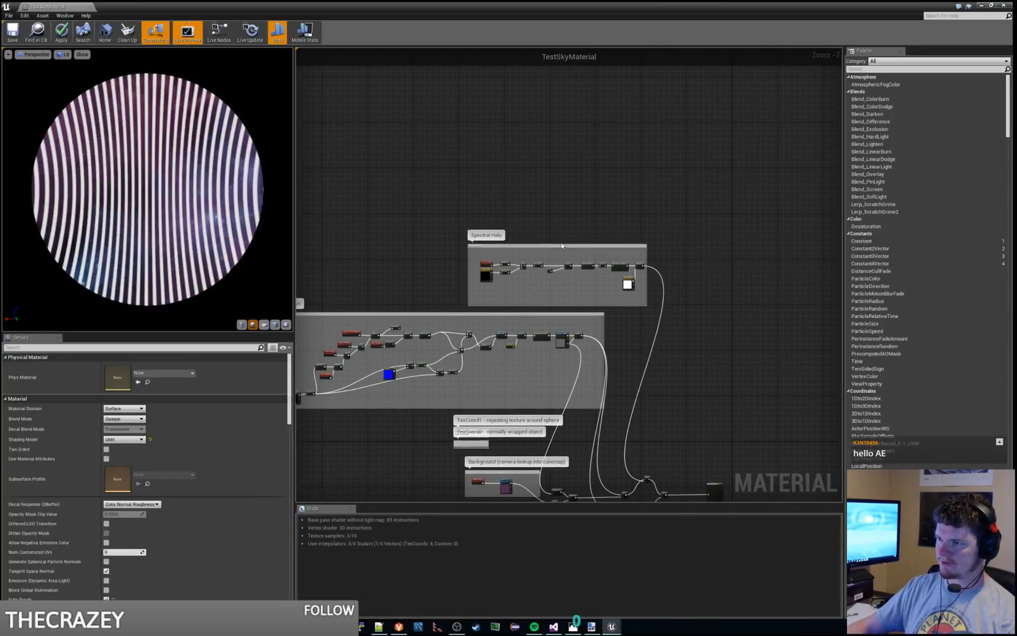
pyautogui.moveTo(563, 246); pyautogui.dragTo(516, 231)
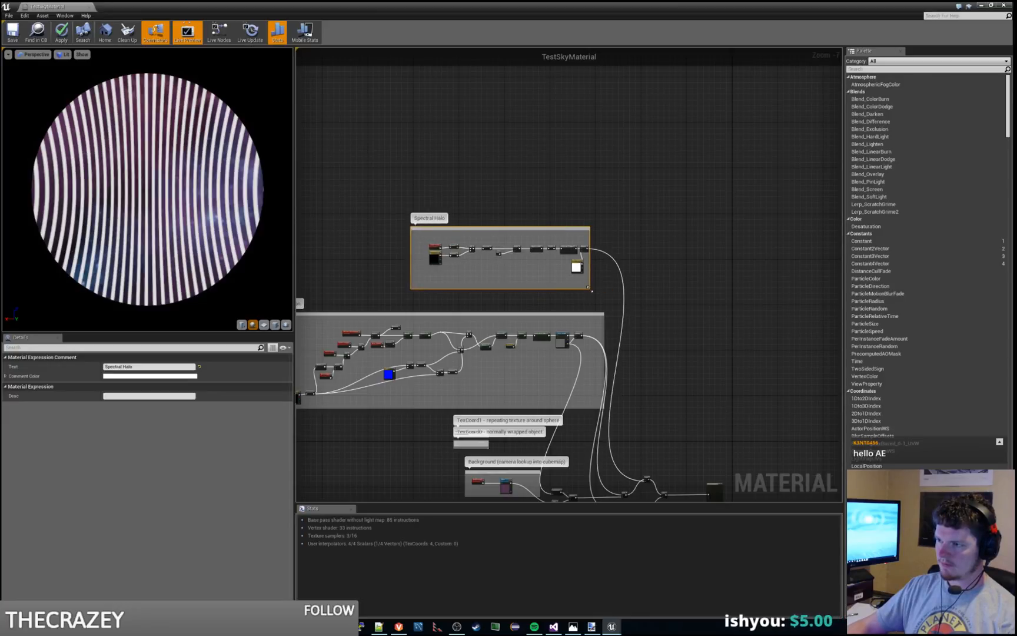
pyautogui.moveTo(592, 291); pyautogui.dragTo(682, 300)
# Step: Add a reroute node after the Spectral Halo's final Multiply and route that output through it to the Add node near the material output
pyautogui.scroll(4, 693, 252)
pyautogui.rightClick(693, 252)
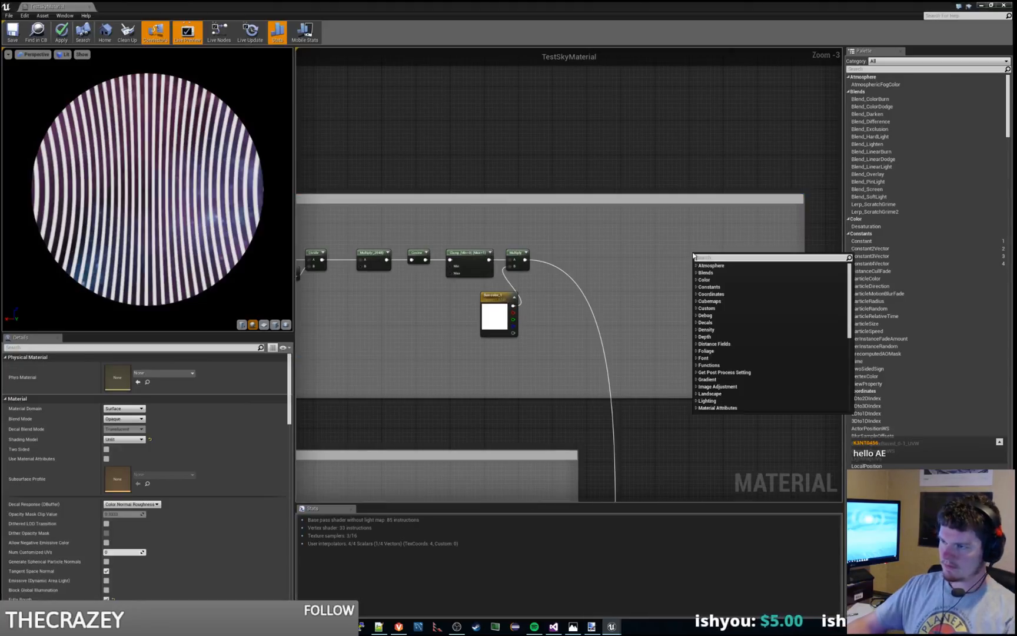
pyautogui.write('rero')
pyautogui.press('Return')
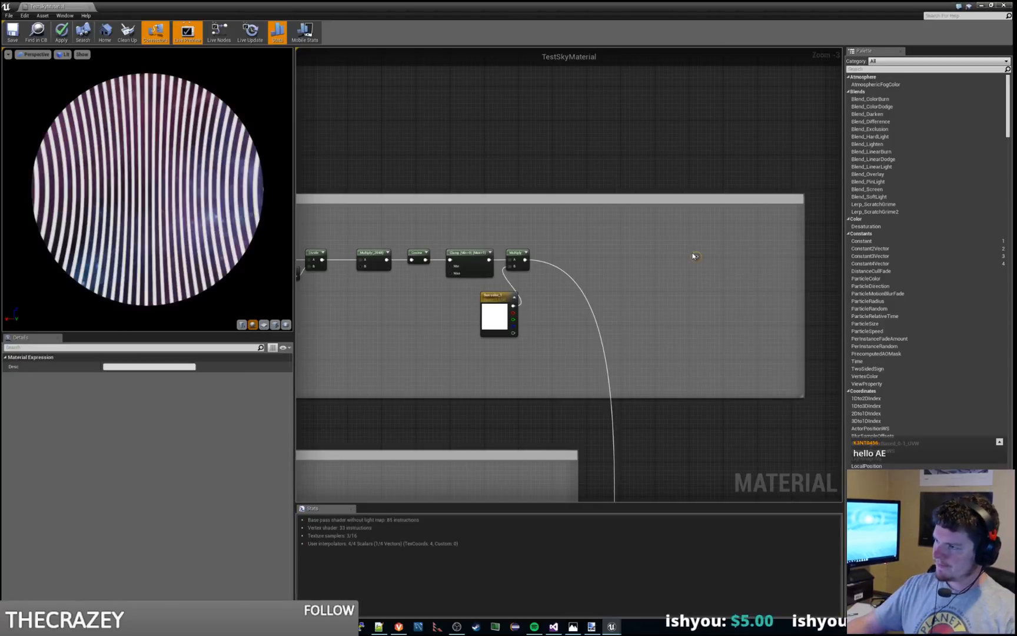
pyautogui.moveTo(525, 260); pyautogui.dragTo(695, 256)
pyautogui.scroll(-3, 698, 239)
pyautogui.moveTo(707, 286); pyautogui.dragTo(609, 274, button='right')
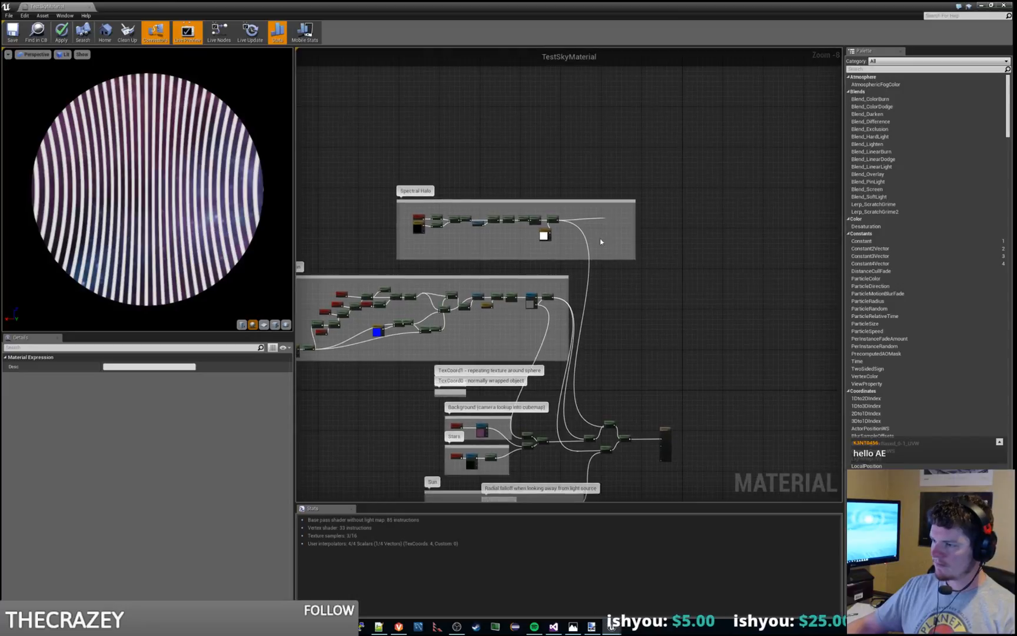
pyautogui.scroll(3, 608, 275)
pyautogui.moveTo(600, 132); pyautogui.dragTo(601, 398)
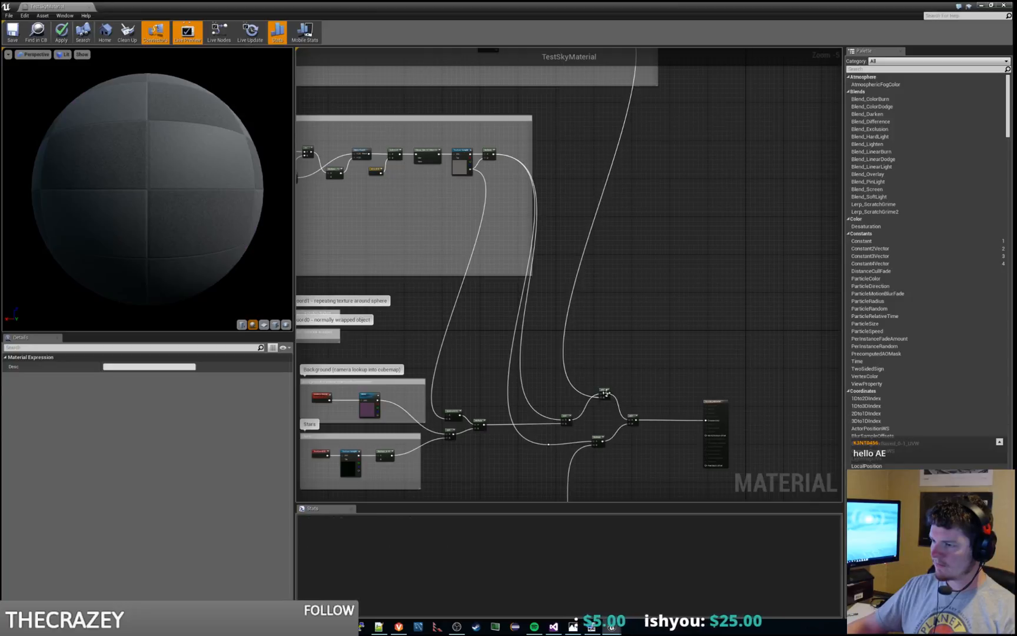
pyautogui.moveTo(656, 236); pyautogui.dragTo(650, 473, button='right')
pyautogui.moveTo(556, 307); pyautogui.dragTo(640, 290, button='right')
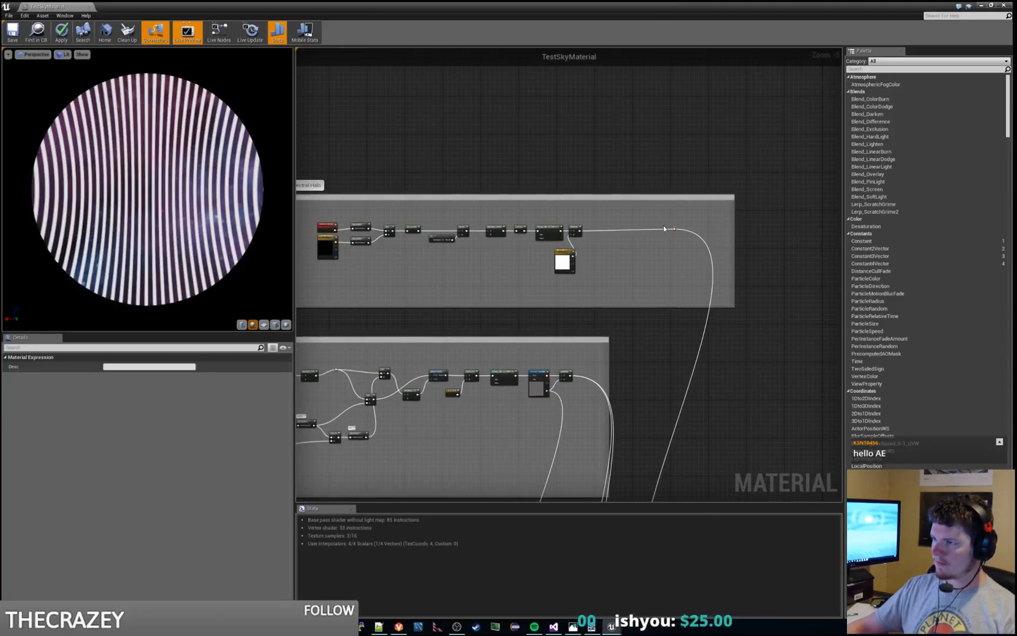
# Step: Place the reroute node in the lower right corner of the Spectral Halo box and align the group above the neighbouring comment box
pyautogui.moveTo(687, 229); pyautogui.dragTo(724, 297)
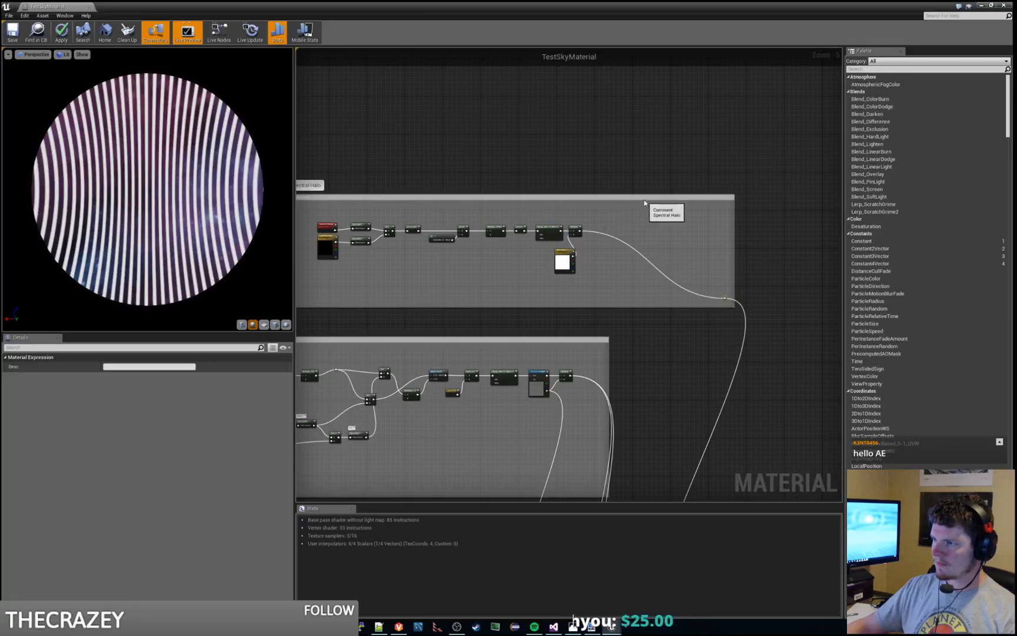
pyautogui.moveTo(646, 209); pyautogui.dragTo(518, 215)
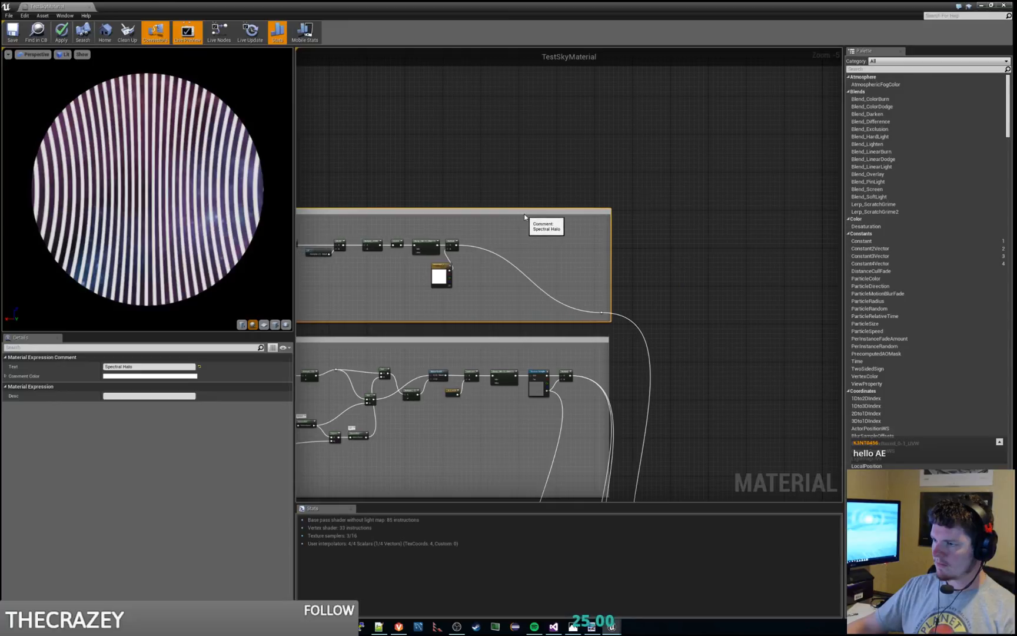
pyautogui.click(518, 177)
# Step: Add the comment "how many rings" to the Multiply node with constant 2048 before Cosine
pyautogui.scroll(4, 521, 224)
pyautogui.moveTo(524, 243); pyautogui.dragTo(732, 235, button='right')
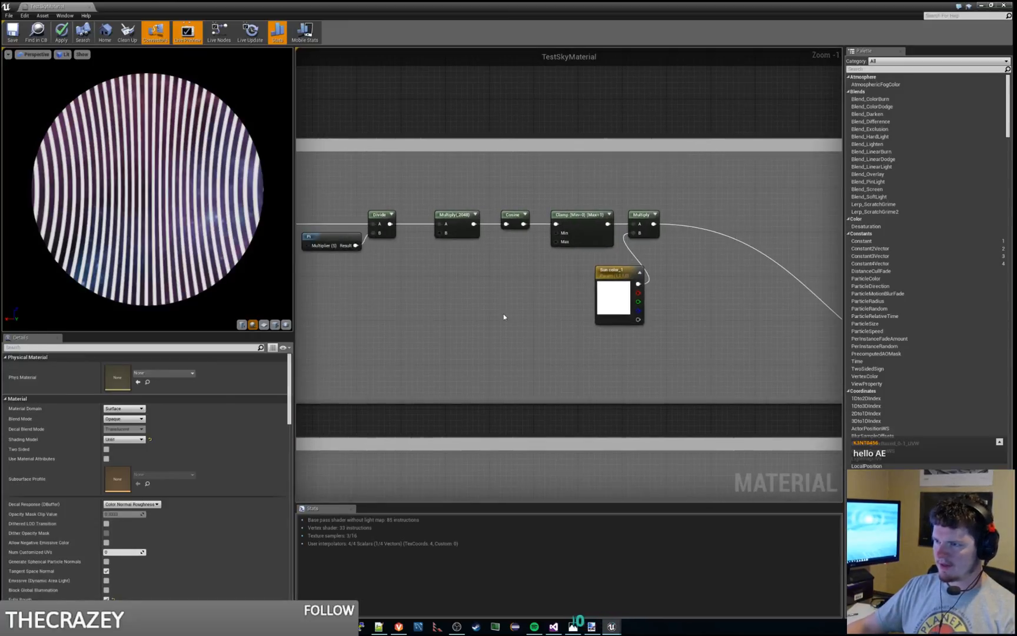
pyautogui.scroll(1, 501, 312)
pyautogui.moveTo(501, 312); pyautogui.dragTo(729, 305, button='right')
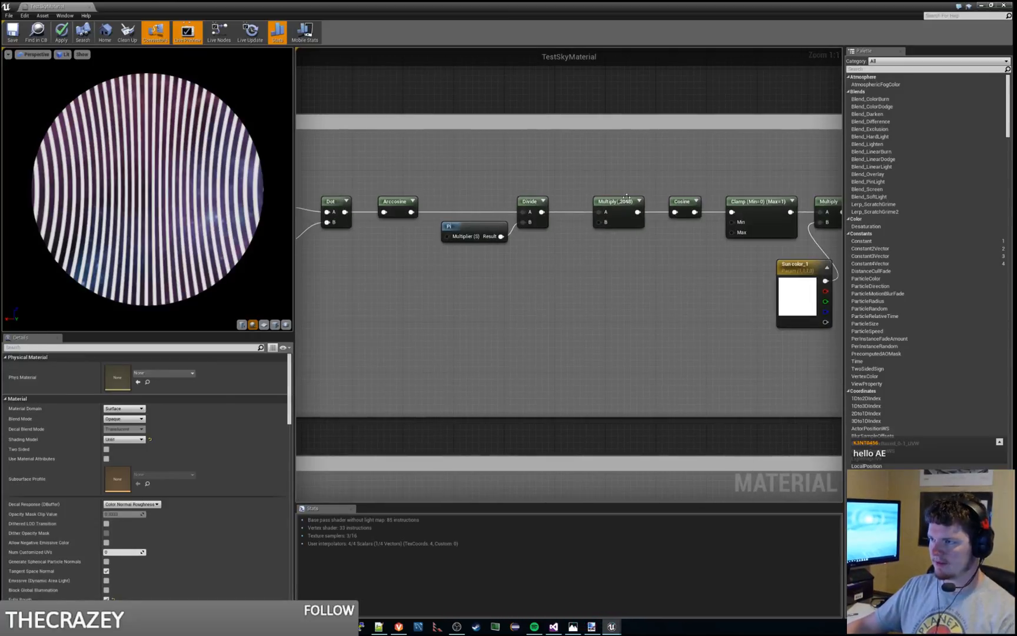
pyautogui.click(601, 197)
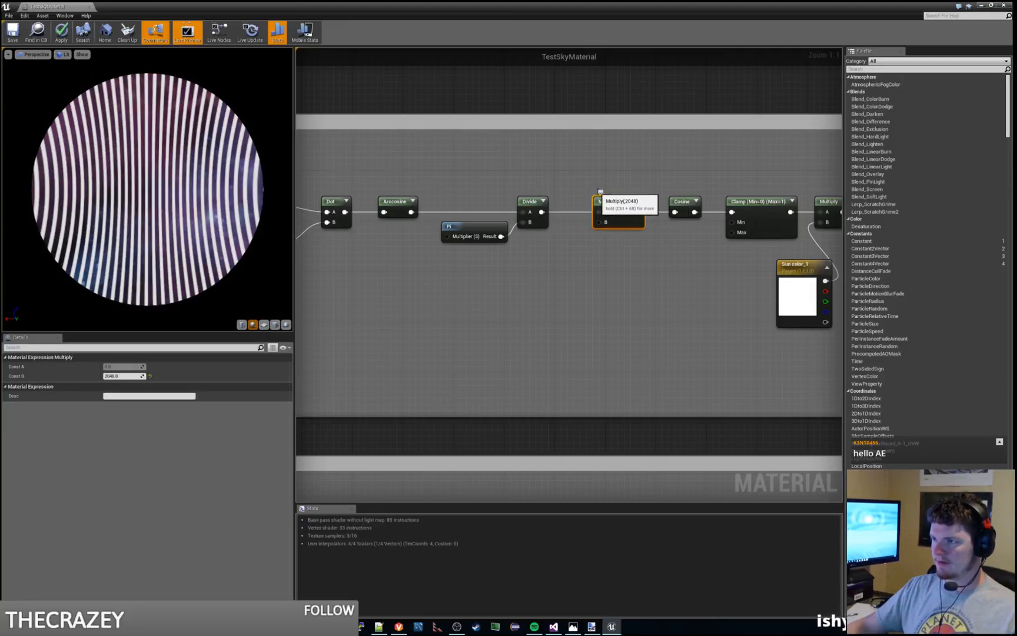
pyautogui.click(604, 187)
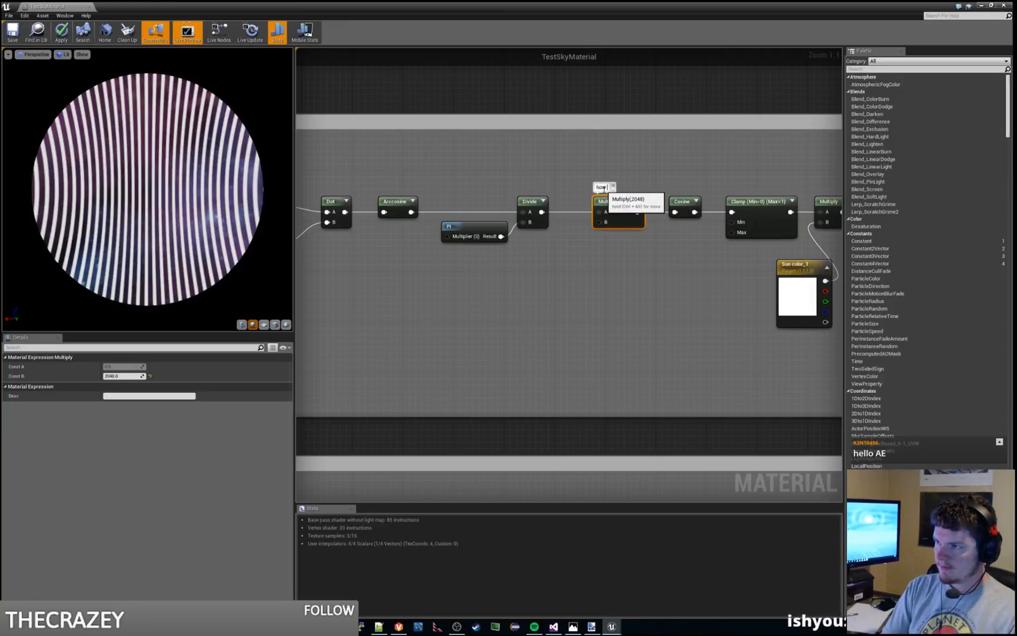
pyautogui.write('how many rings')
pyautogui.press('Return')
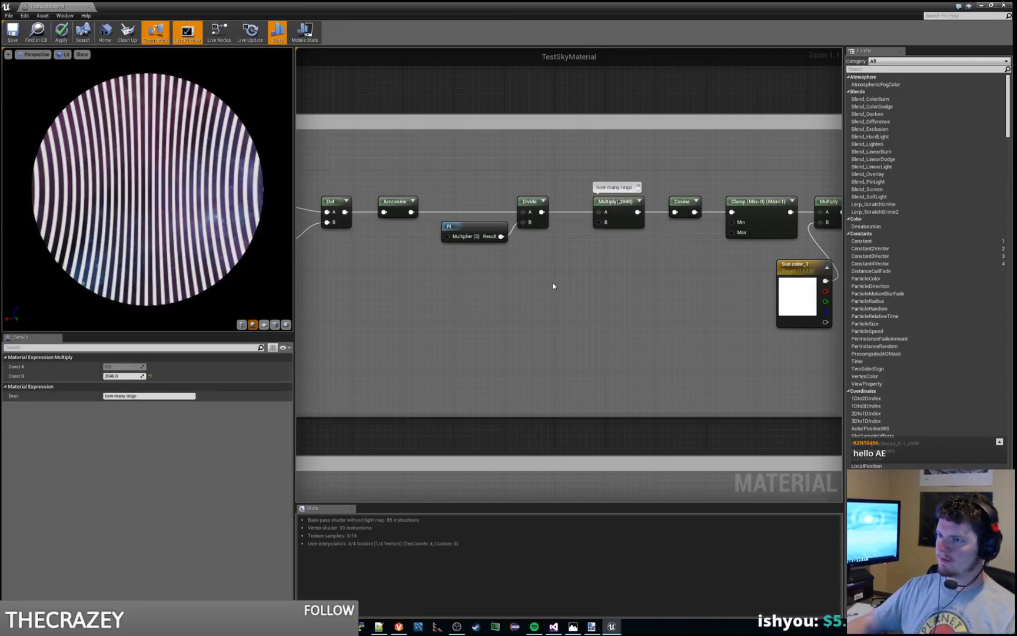
pyautogui.click(551, 284)
# Step: Shift the Sun color_1, final Multiply and Clamp nodes away from Cosine to open a gap in the halo chain
pyautogui.scroll(-3, 656, 302)
pyautogui.scroll(1, 454, 319)
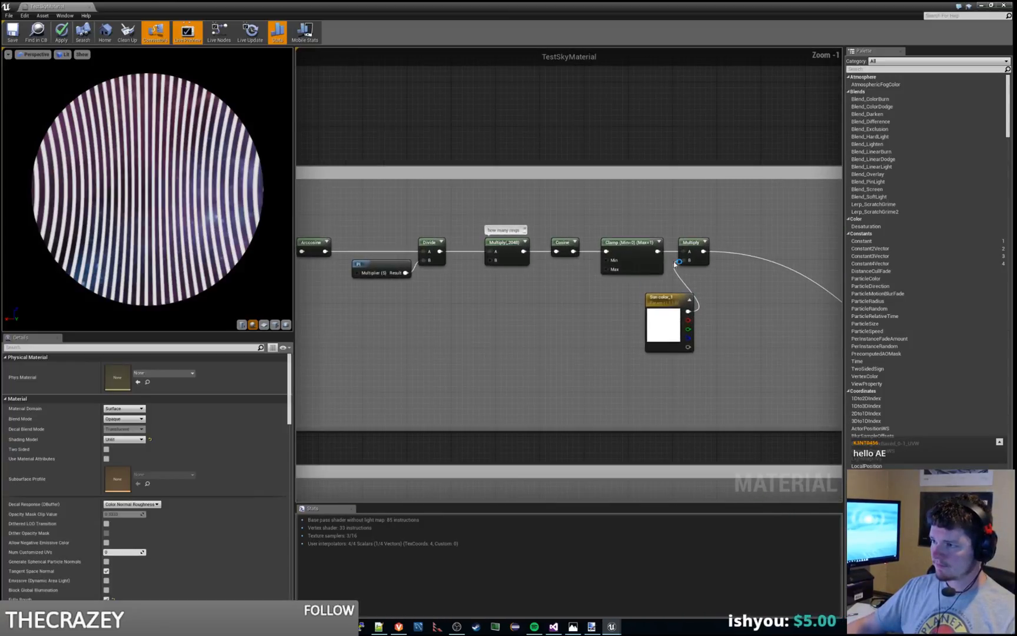
pyautogui.click(648, 301)
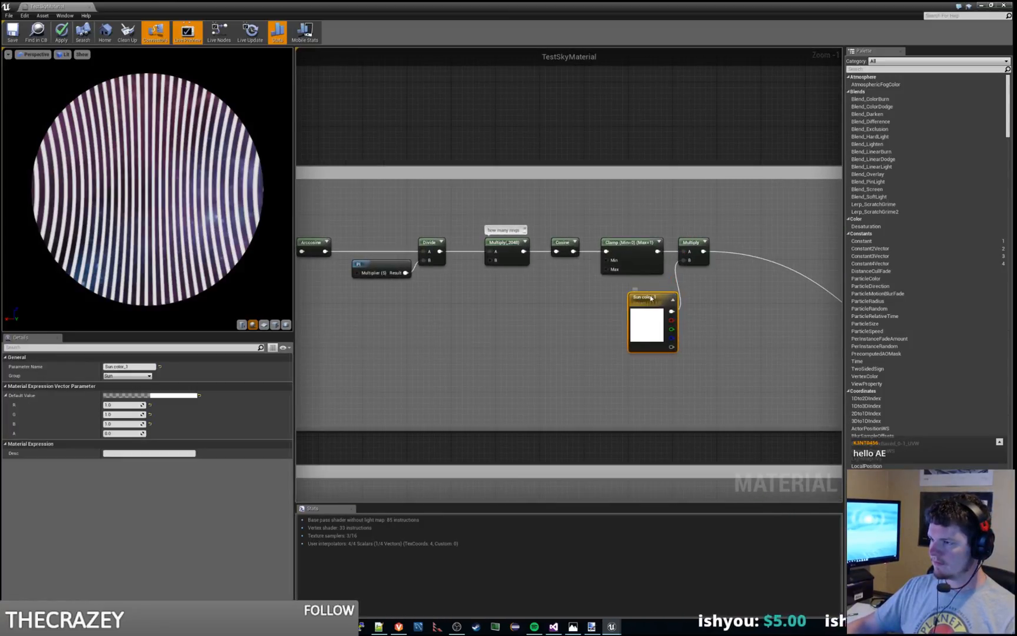
pyautogui.moveTo(647, 296); pyautogui.dragTo(636, 295)
pyautogui.keyDown('ctrl'); pyautogui.click(693, 240); pyautogui.keyUp('ctrl')
pyautogui.moveTo(699, 242); pyautogui.dragTo(822, 244)
pyautogui.click(632, 242)
pyautogui.moveTo(633, 241); pyautogui.dragTo(751, 242)
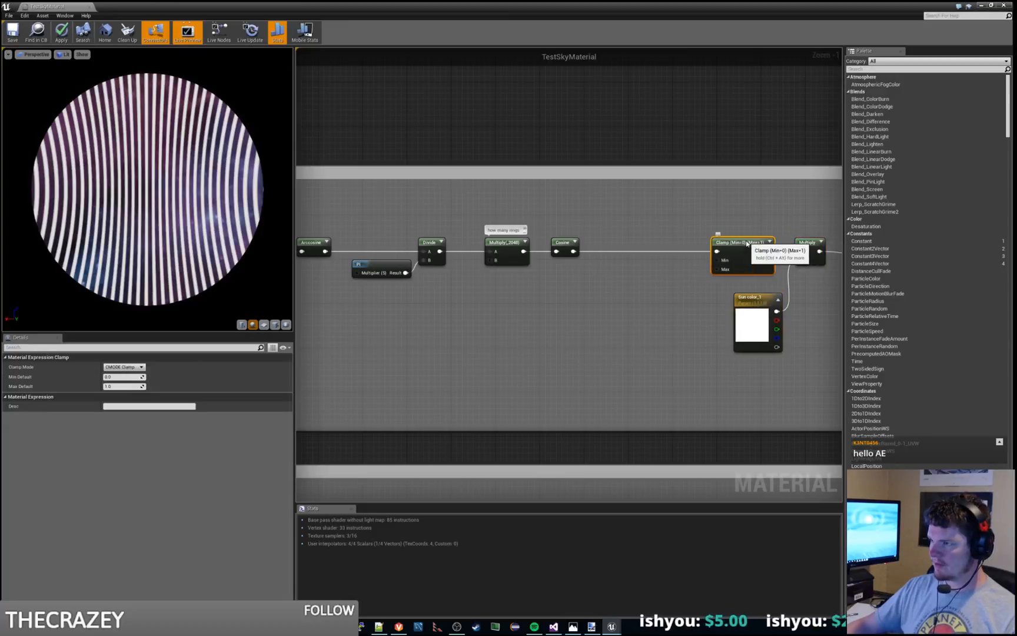
# Step: Pack the Cosine, "how many rings" Multiply, Divide and Pi nodes closer together toward Arccosine
pyautogui.click(556, 244)
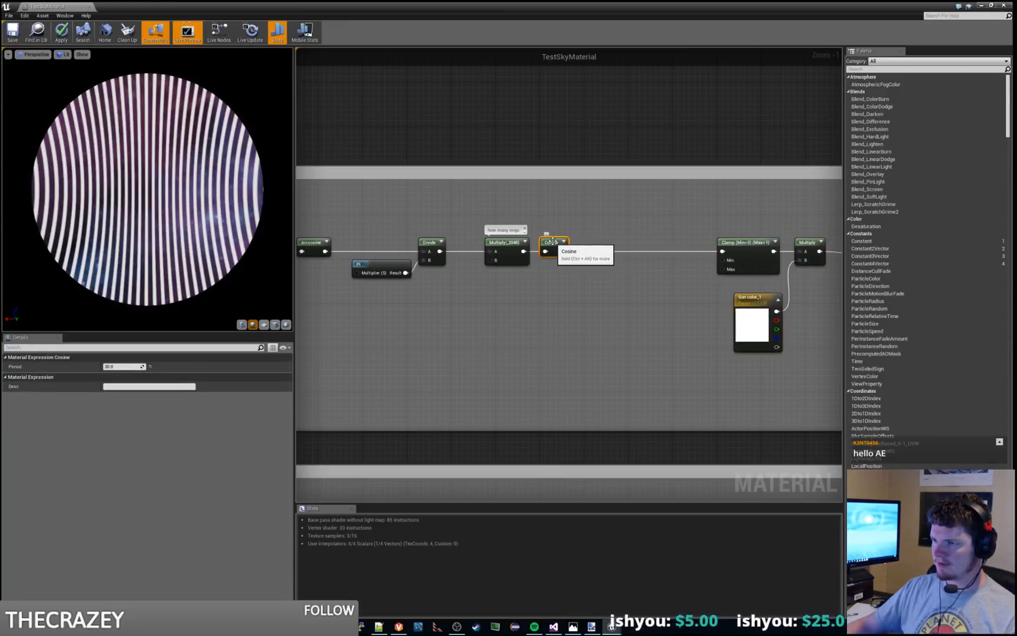
pyautogui.moveTo(550, 245); pyautogui.dragTo(531, 253)
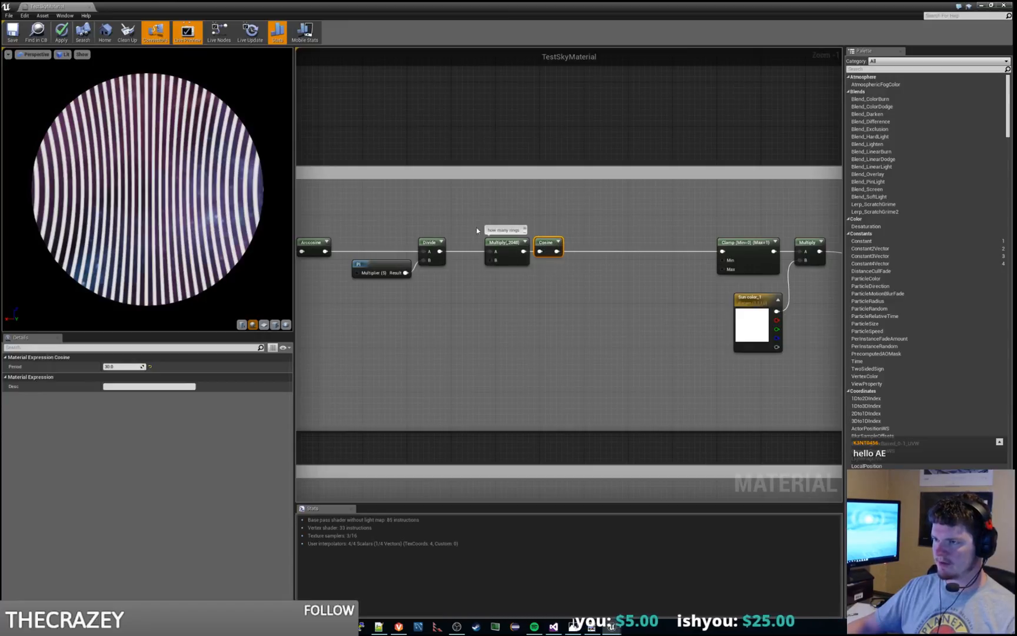
pyautogui.moveTo(477, 229); pyautogui.dragTo(556, 291)
pyautogui.moveTo(515, 255); pyautogui.dragTo(482, 256)
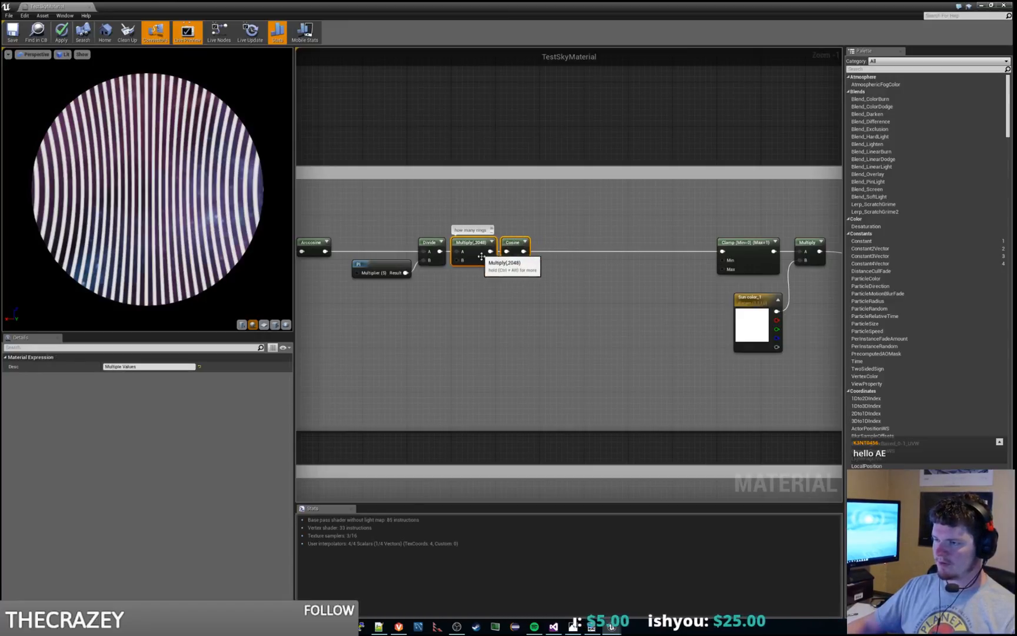
pyautogui.moveTo(376, 214); pyautogui.dragTo(519, 297)
pyautogui.moveTo(464, 248); pyautogui.dragTo(441, 250)
pyautogui.click(431, 284)
pyautogui.moveTo(365, 265); pyautogui.dragTo(365, 276)
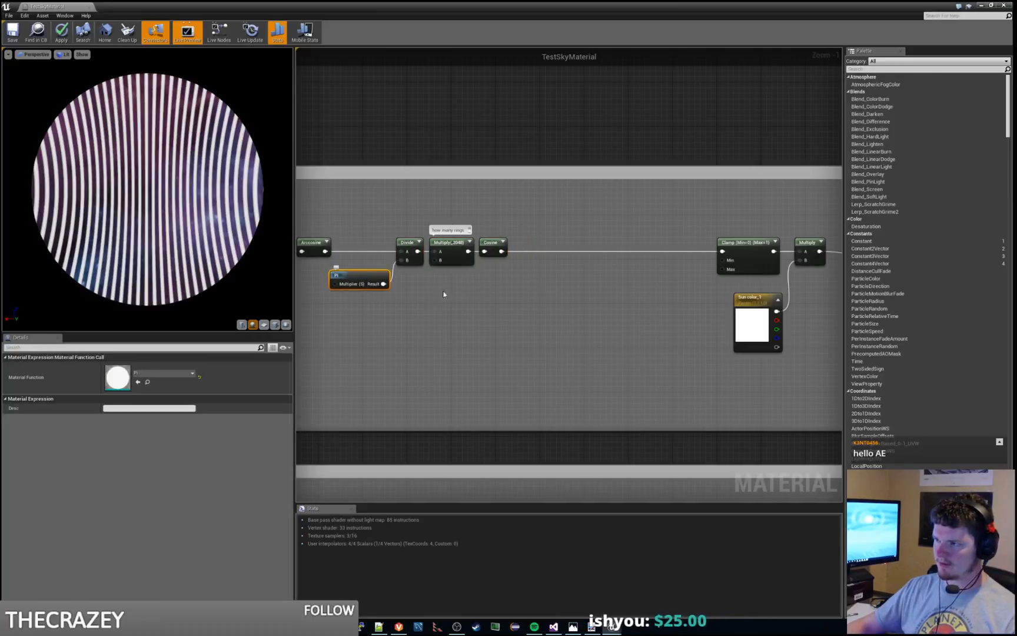
# Step: Move the Clamp node back beside Cosine, leaving the gap between Clamp and the final Multiply
pyautogui.click(444, 294)
pyautogui.click(753, 240)
pyautogui.click(659, 211)
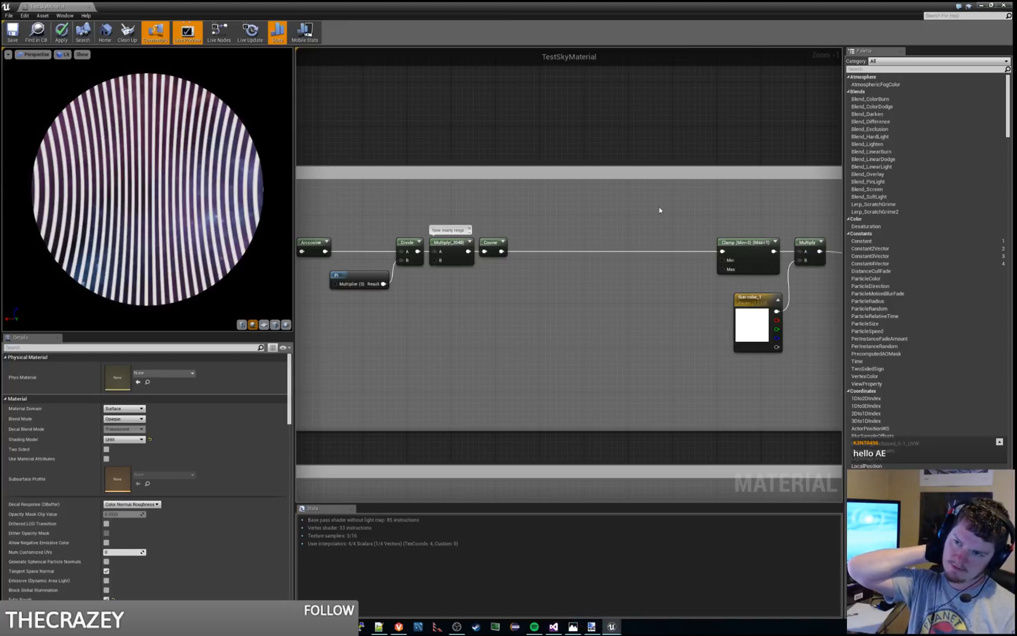
pyautogui.click(758, 241)
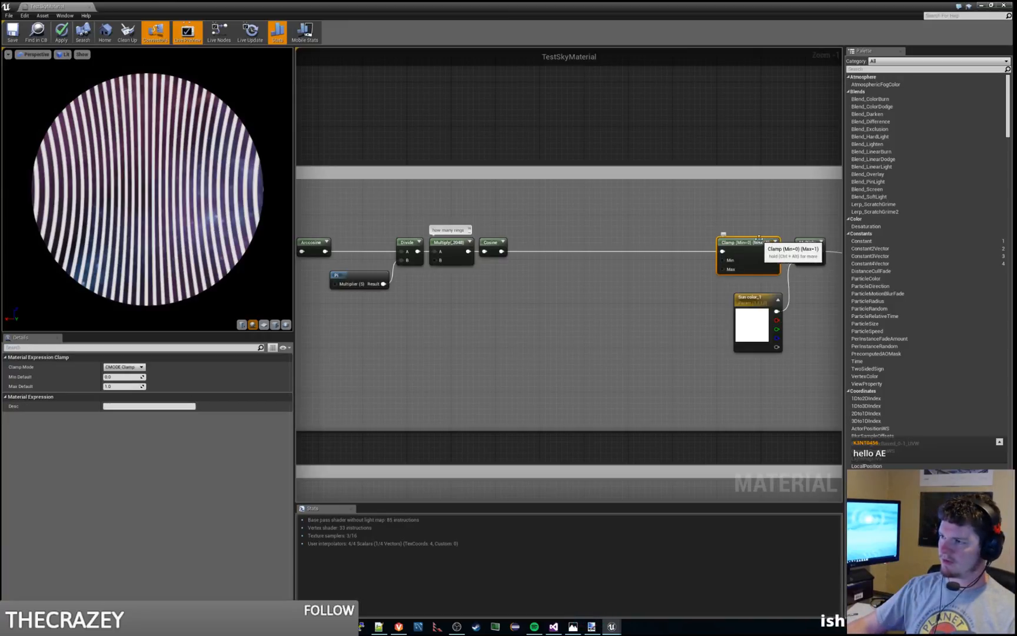
pyautogui.moveTo(759, 239); pyautogui.dragTo(554, 240)
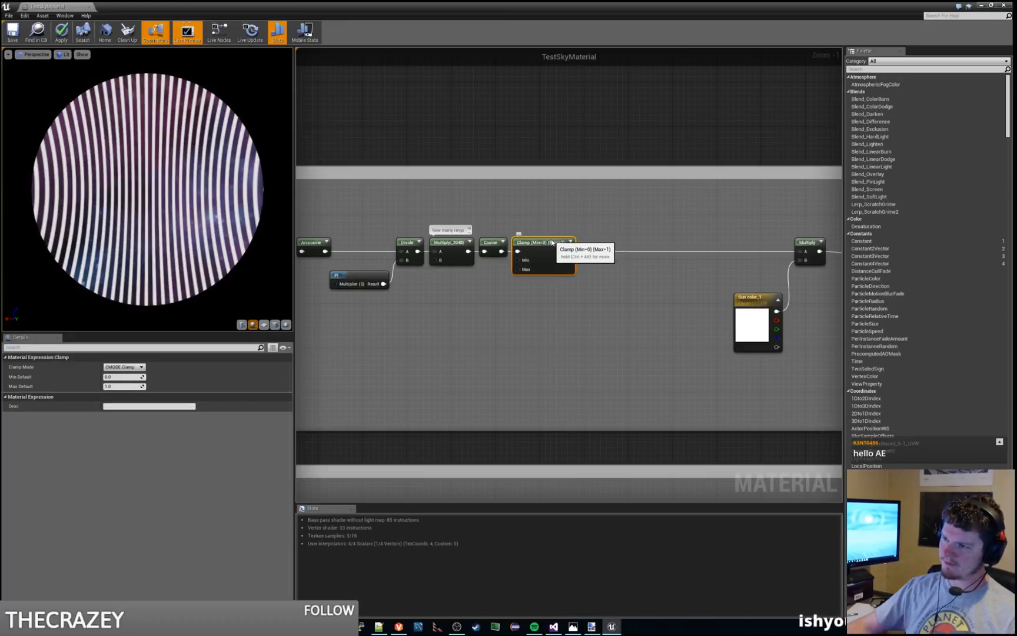
pyautogui.click(646, 283)
# Step: Add a Multiply node after Clamp, wire the Clamp output into both inputs, and feed the product into the final Multiply's A input
pyautogui.moveTo(646, 284); pyautogui.dragTo(533, 279, button='right')
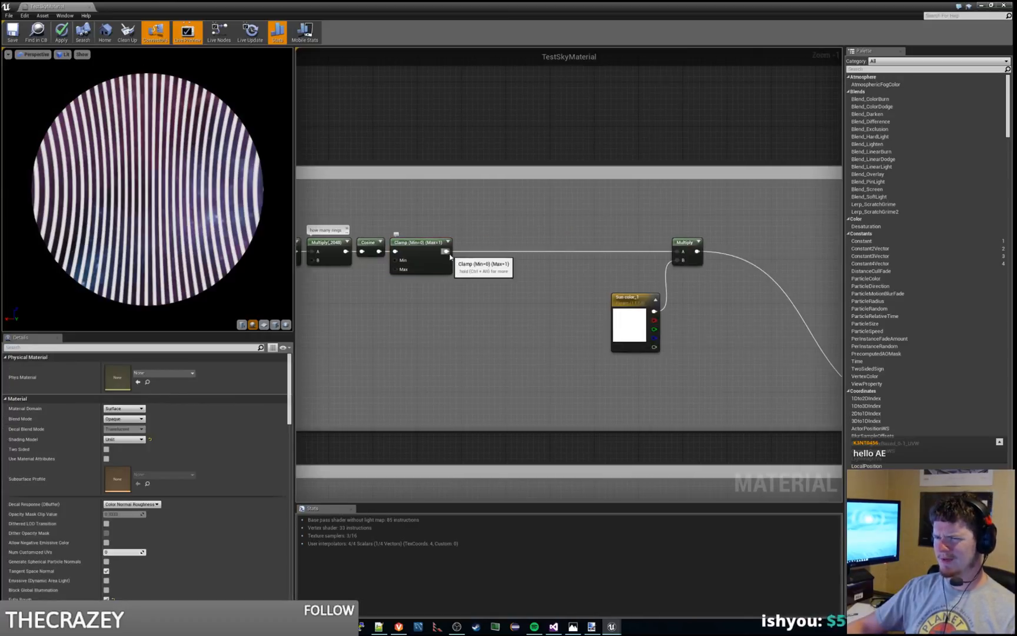
pyautogui.moveTo(446, 252); pyautogui.dragTo(491, 227)
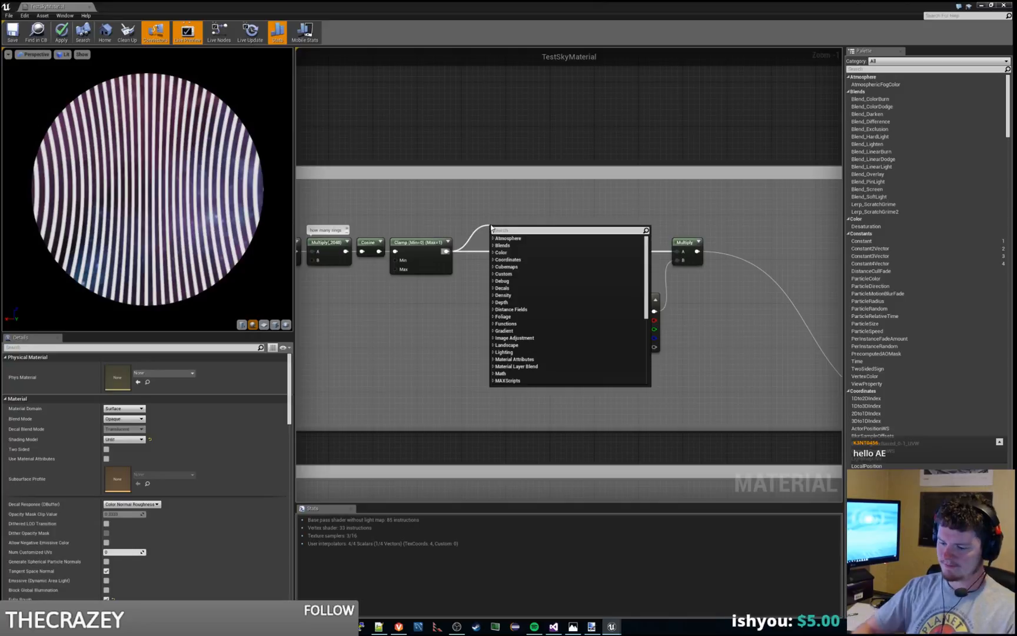
pyautogui.write('multiply')
pyautogui.press('Return')
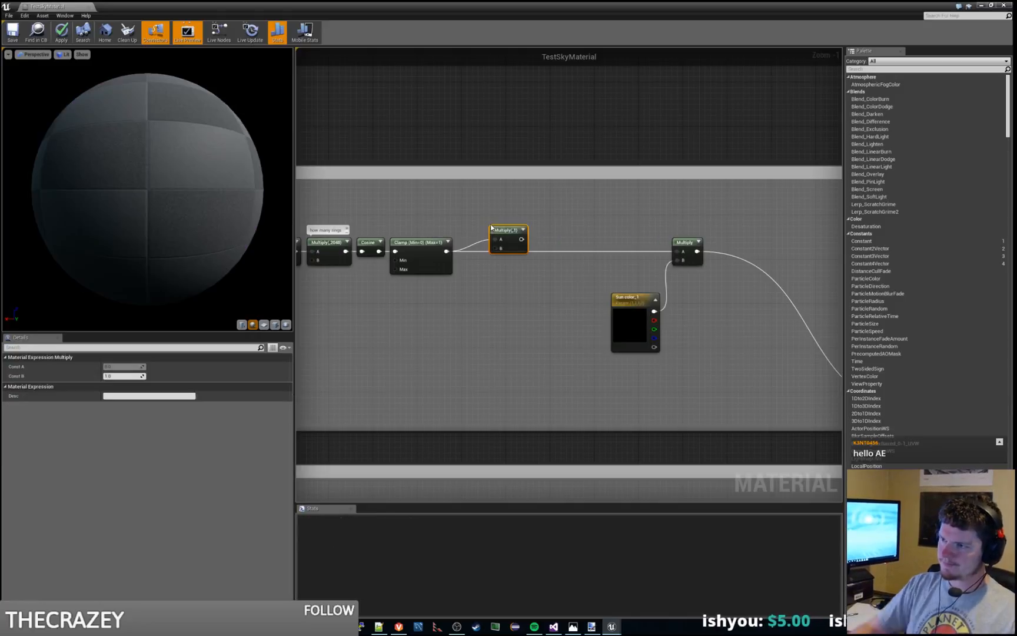
pyautogui.moveTo(492, 227); pyautogui.dragTo(502, 217)
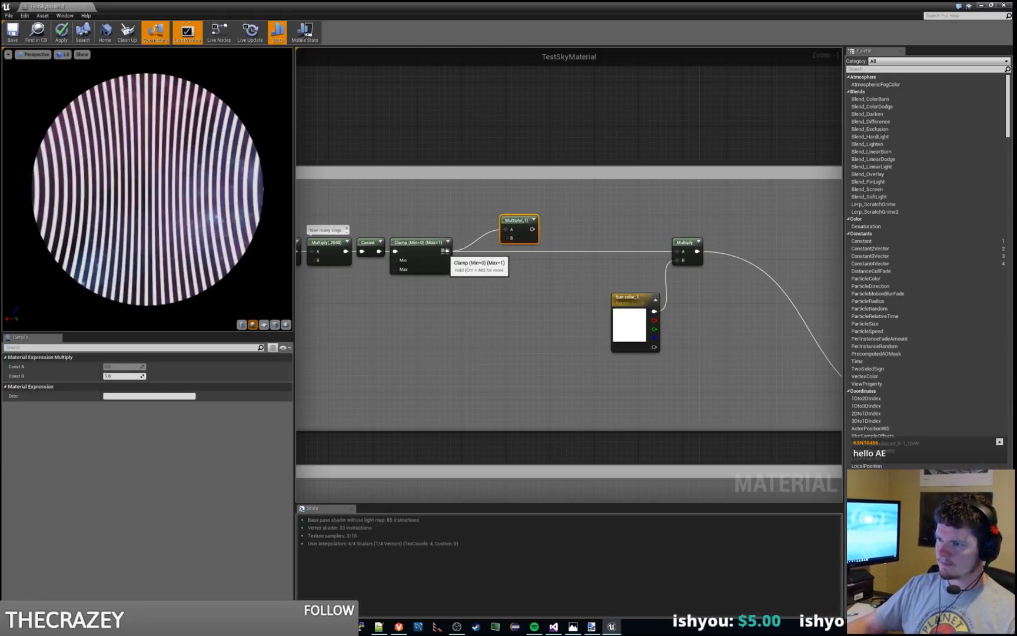
pyautogui.moveTo(445, 251); pyautogui.dragTo(682, 255)
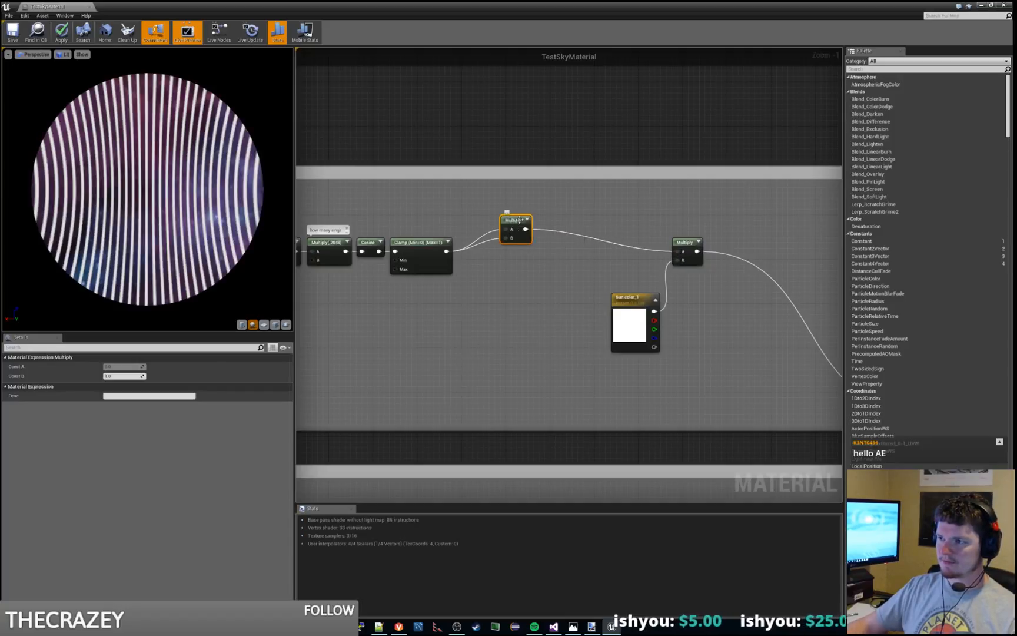
pyautogui.moveTo(518, 220); pyautogui.dragTo(512, 237)
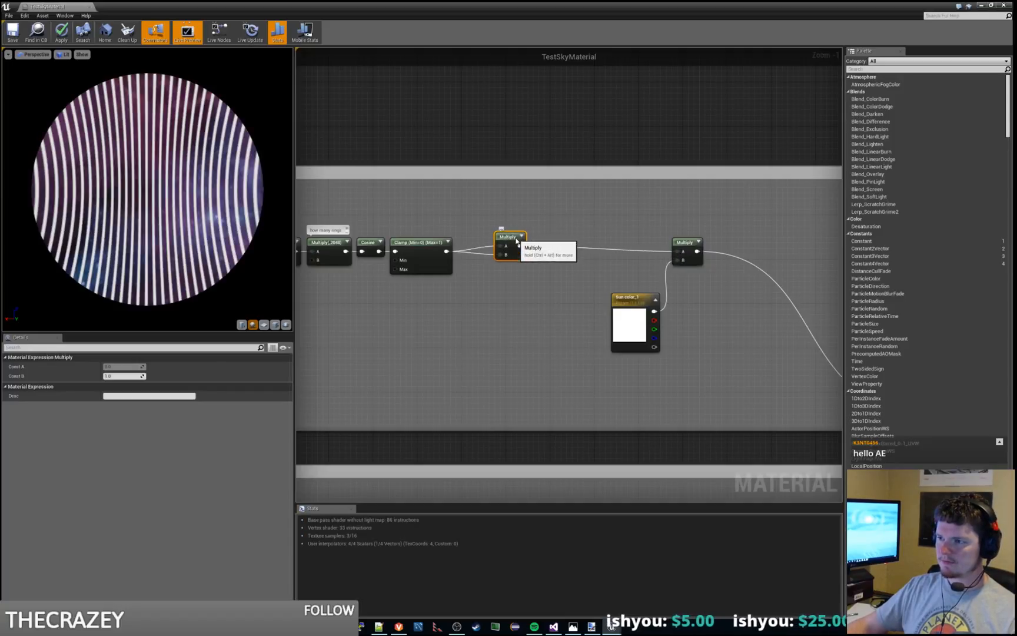
# Step: Apply the material changes and play the level to check the rings around the moon, ending the play session
pyautogui.click(61, 31)
pyautogui.moveTo(408, 6); pyautogui.dragTo(1016, 157)
pyautogui.click(453, 35)
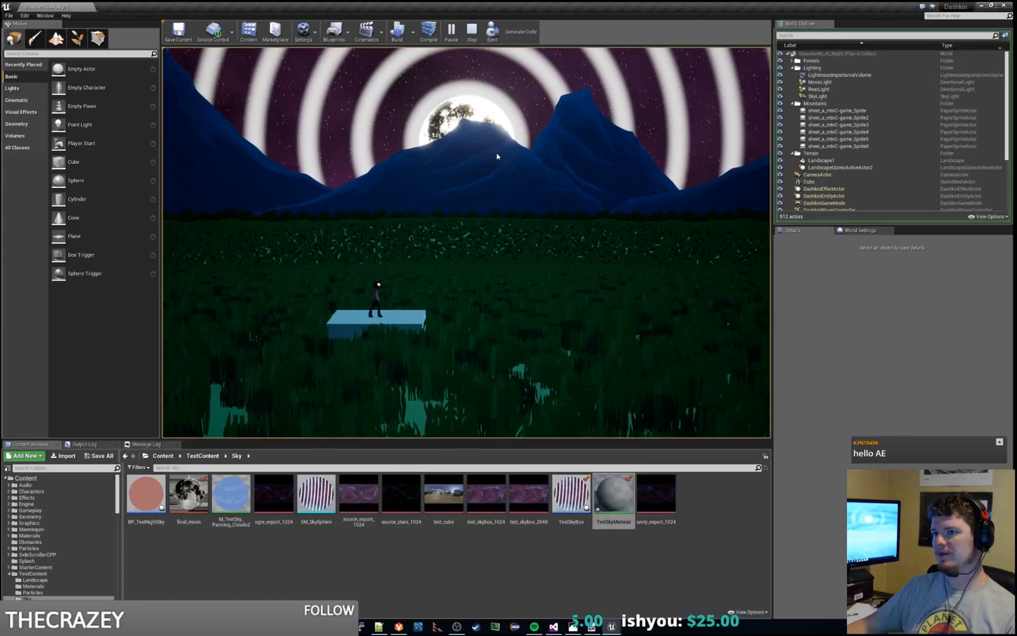
pyautogui.press('Escape')
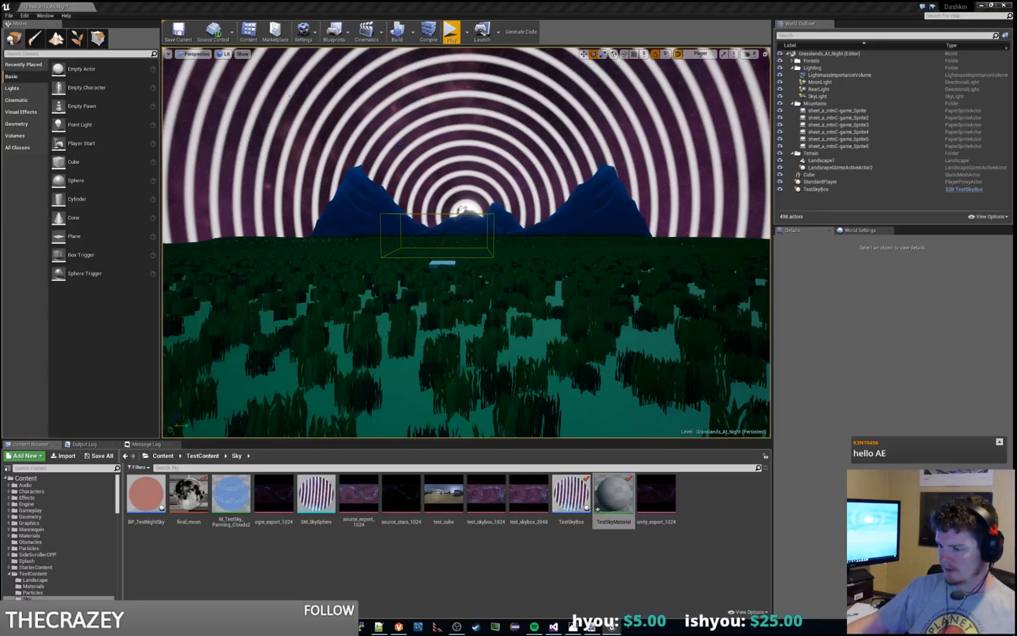
# Step: Switch to paint.net and erase the entire pasted level screenshot from the canvas
pyautogui.hotkey('alt', 'Tab')
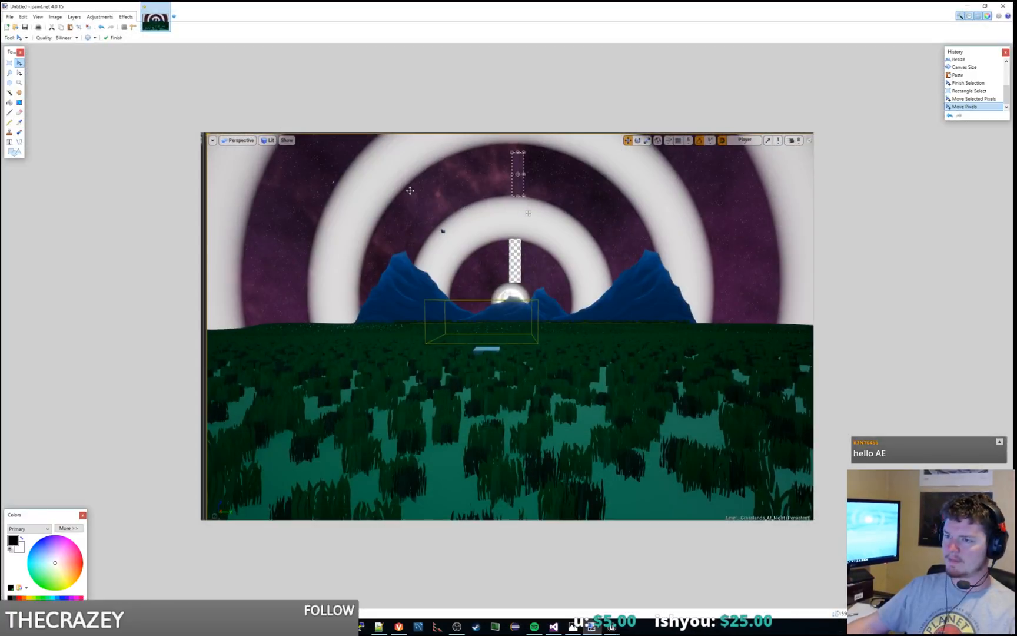
pyautogui.hotkey('ctrl', 'a')
pyautogui.press('Delete')
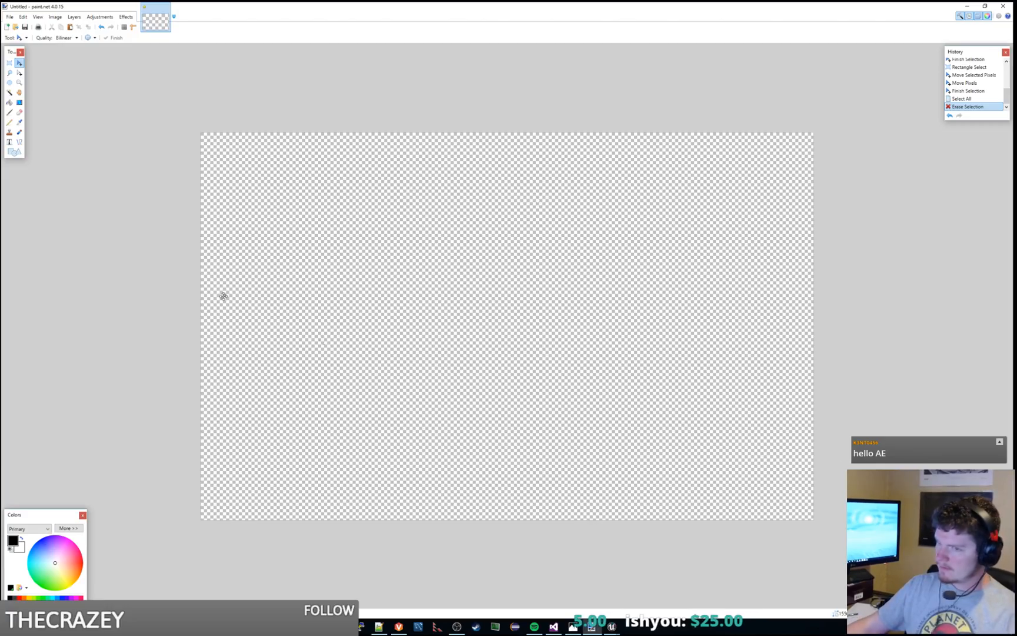
# Step: Fill the whole canvas with white and add a new layer for sketching
pyautogui.click(9, 103)
pyautogui.click(266, 254)
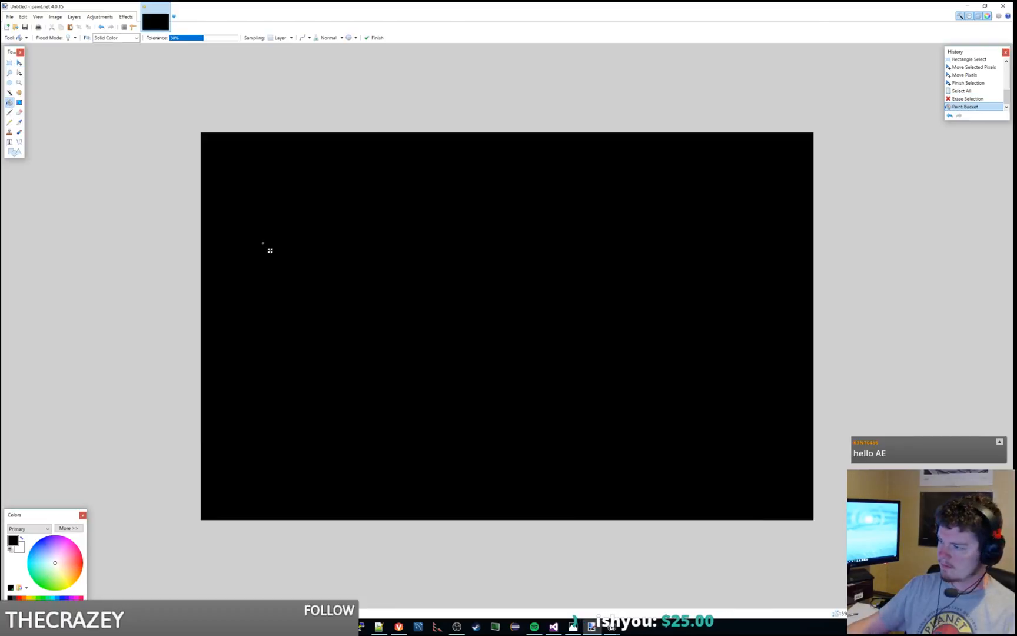
pyautogui.hotkey('ctrl', 'z')
pyautogui.click(590, 356)
pyautogui.rightClick(585, 351)
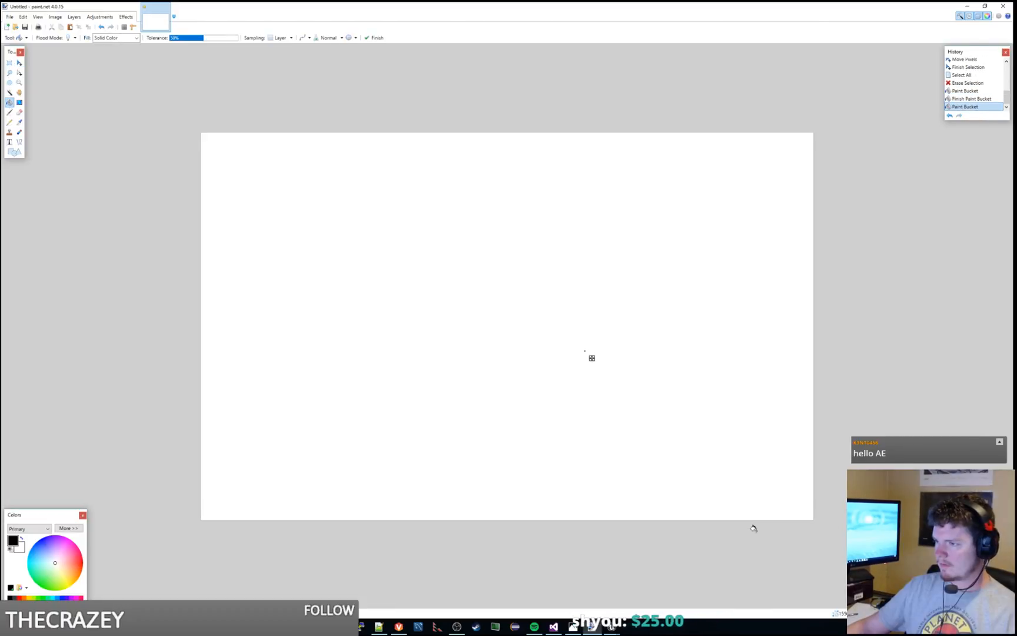
pyautogui.hotkey('ctrl', 'shift', 'n')
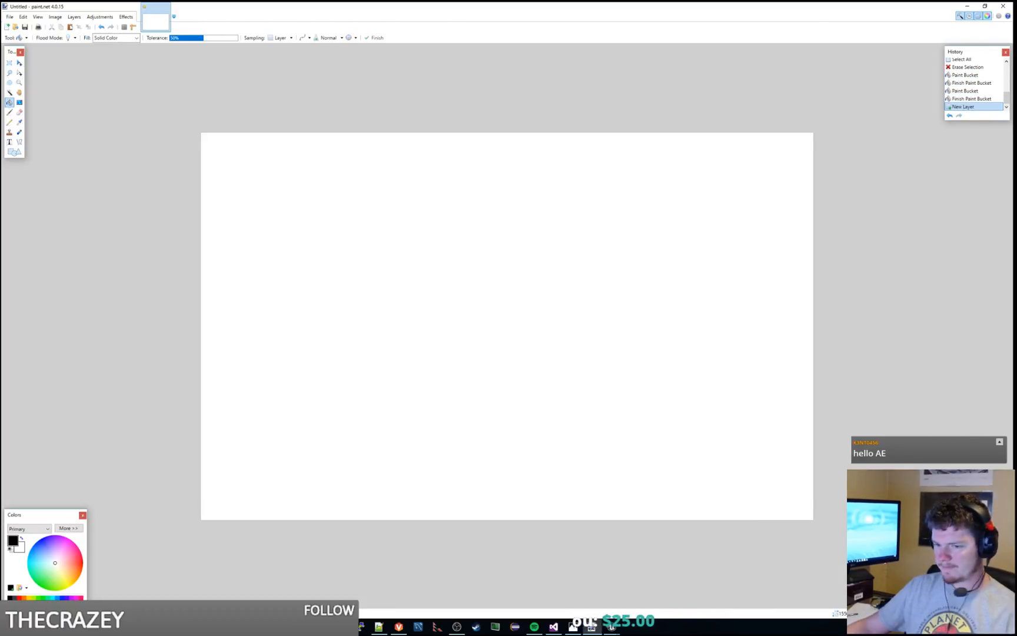
# Step: Sketch a graph's vertical and horizontal axes in black with the Paintbrush on the new layer
pyautogui.click(10, 111)
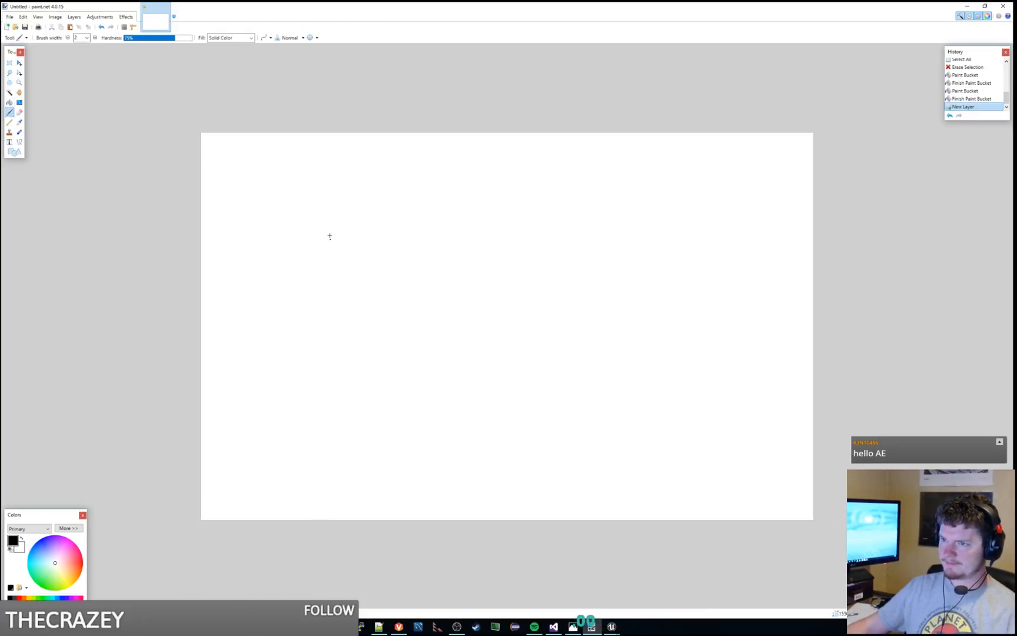
pyautogui.moveTo(323, 172); pyautogui.dragTo(294, 323)
pyautogui.hotkey('ctrl', 'z')
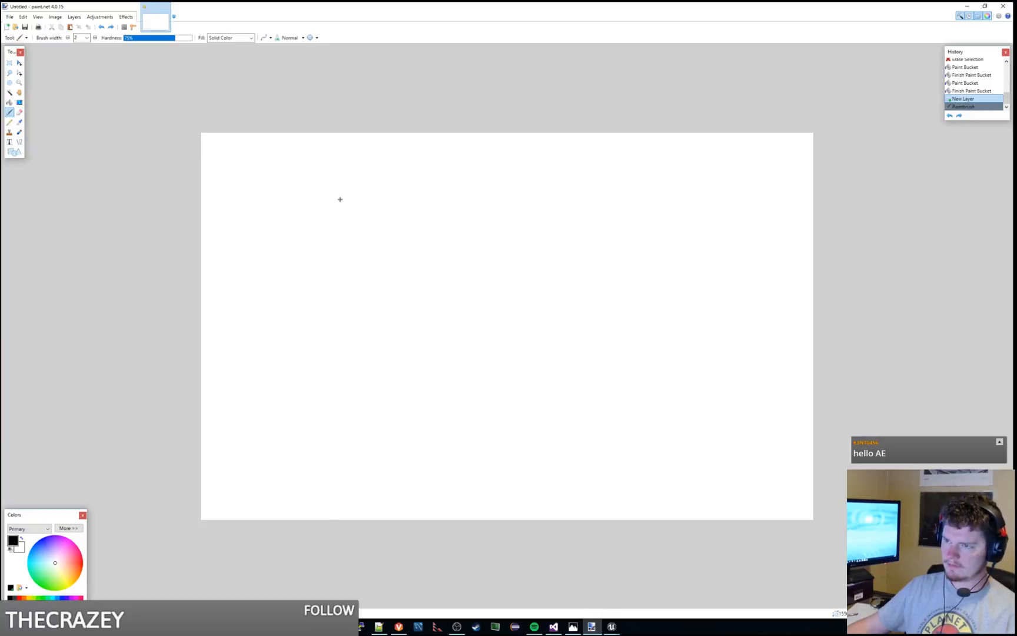
pyautogui.moveTo(345, 175)
pyautogui.mouseDown()
pyautogui.moveTo(334, 340)
pyautogui.moveTo(725, 368)
pyautogui.mouseUp()
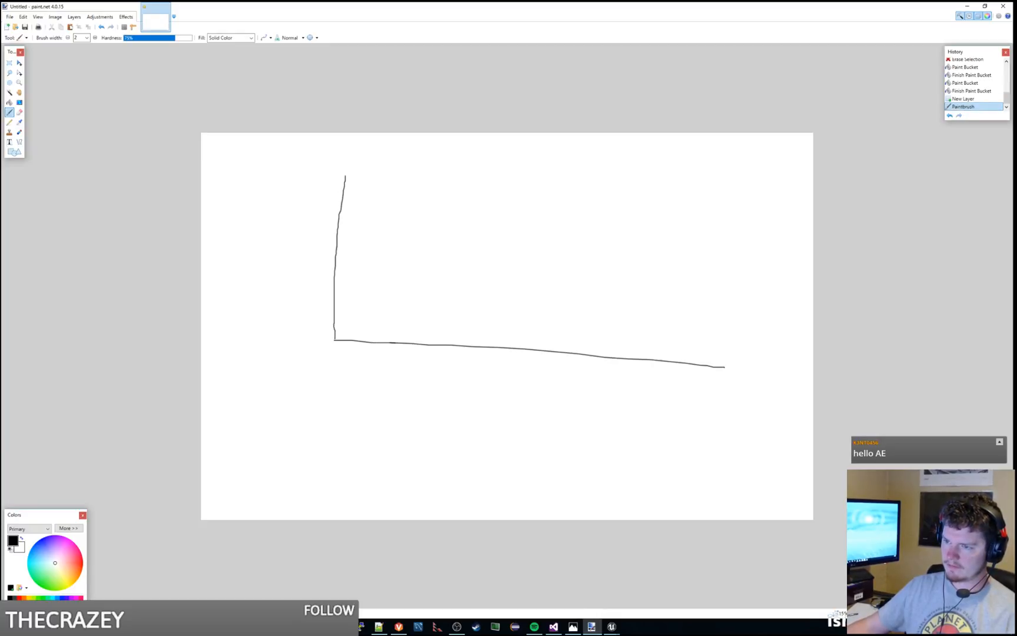
pyautogui.moveTo(331, 350); pyautogui.dragTo(327, 372)
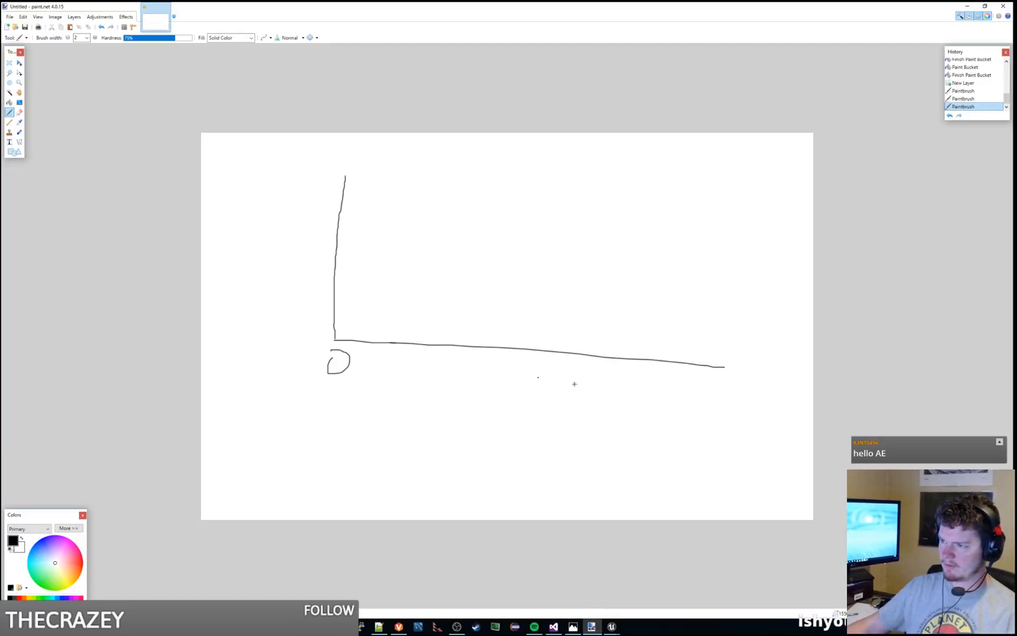
pyautogui.moveTo(694, 408); pyautogui.dragTo(695, 410)
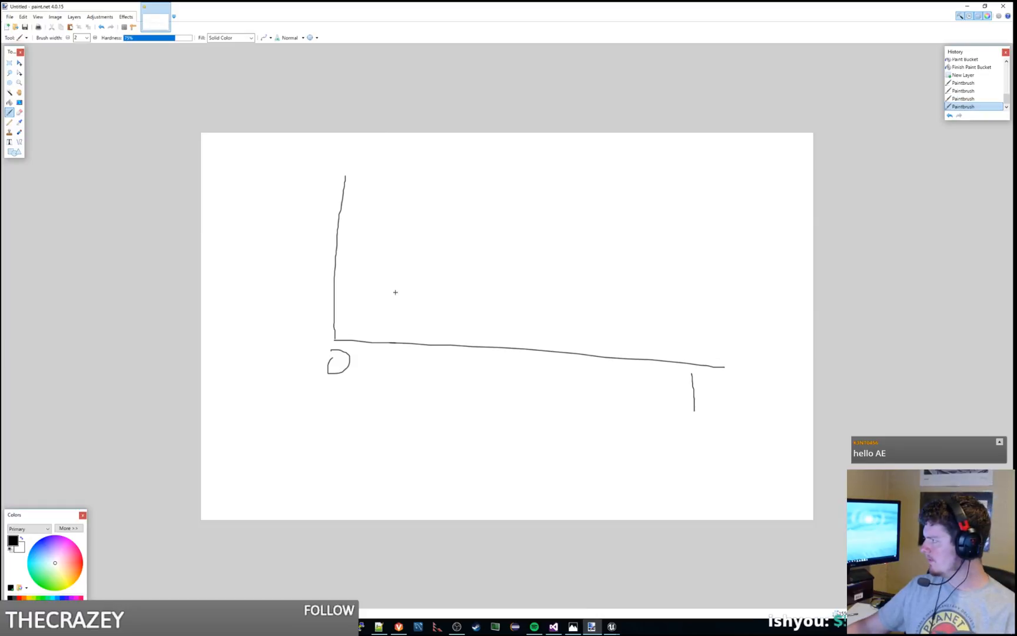
pyautogui.hotkey('ctrl', 'z')
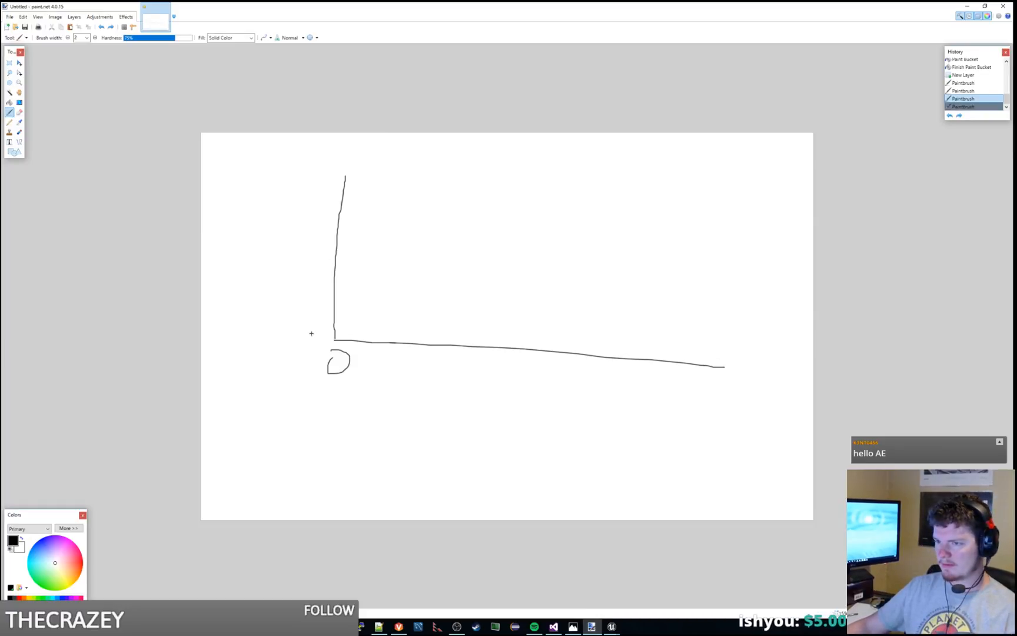
pyautogui.hotkey('ctrl', 'z')
# Step: Label the vertical axis by hand with 0 at the origin and 1 at its upper end
pyautogui.moveTo(306, 334); pyautogui.dragTo(293, 327)
pyautogui.moveTo(307, 171); pyautogui.dragTo(308, 182)
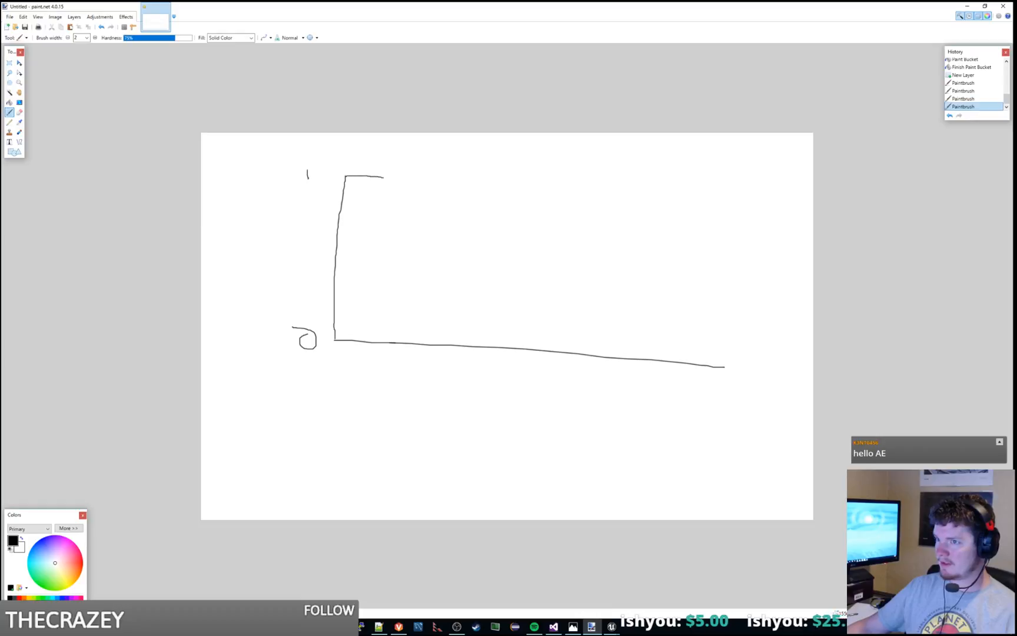
# Step: Draw an upward-bending curve from the origin to the height of 1, plus a straight diagonal to the same end point
pyautogui.moveTo(520, 266); pyautogui.dragTo(547, 346)
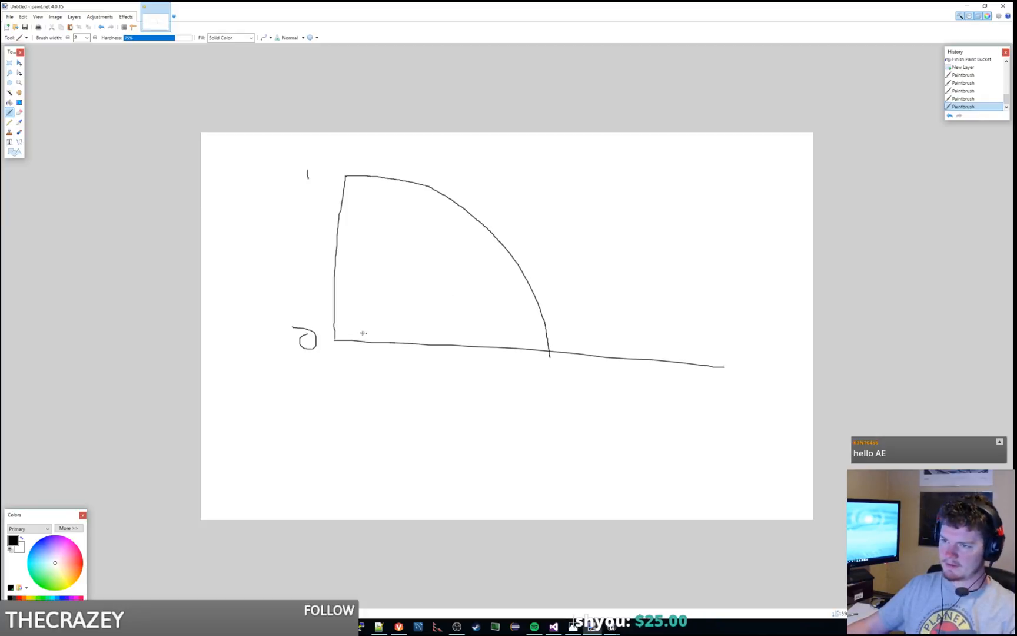
pyautogui.hotkey('ctrl', 'z')
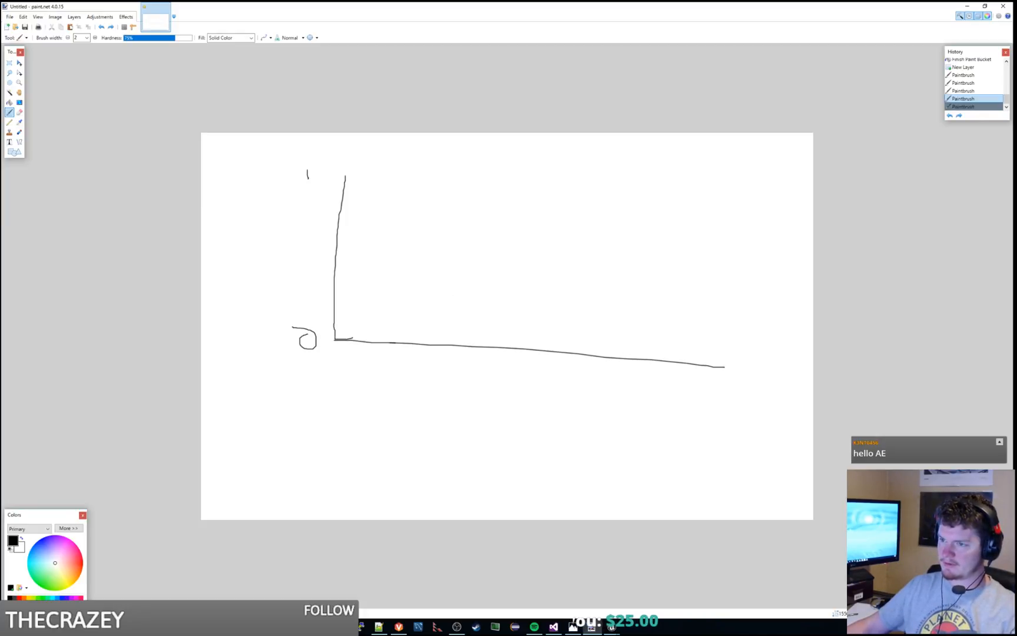
pyautogui.moveTo(357, 337)
pyautogui.mouseDown()
pyautogui.moveTo(447, 299)
pyautogui.moveTo(490, 255)
pyautogui.mouseUp()
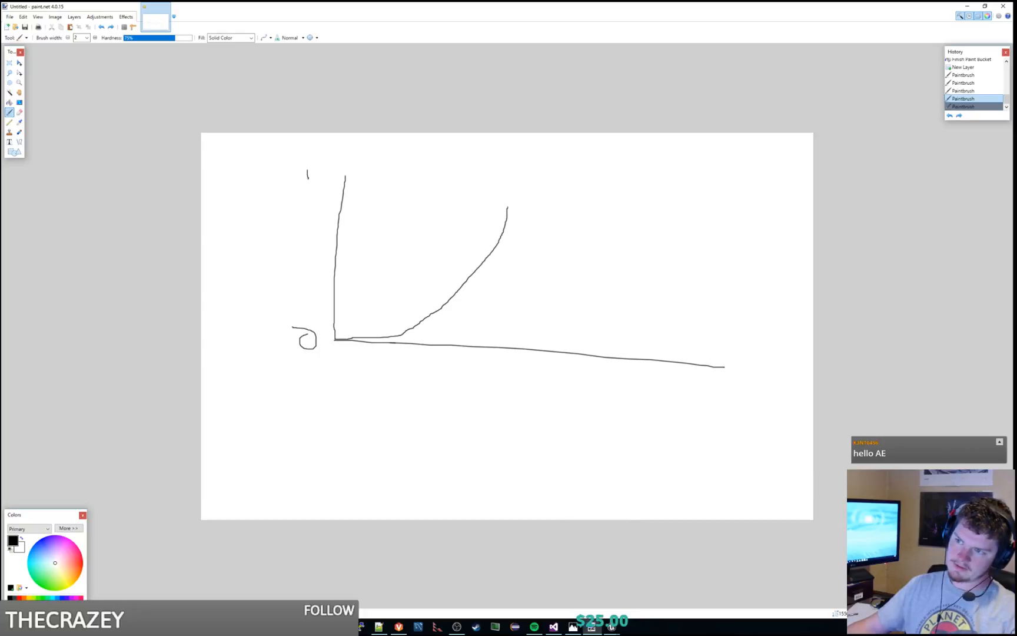
pyautogui.moveTo(512, 177); pyautogui.dragTo(513, 175)
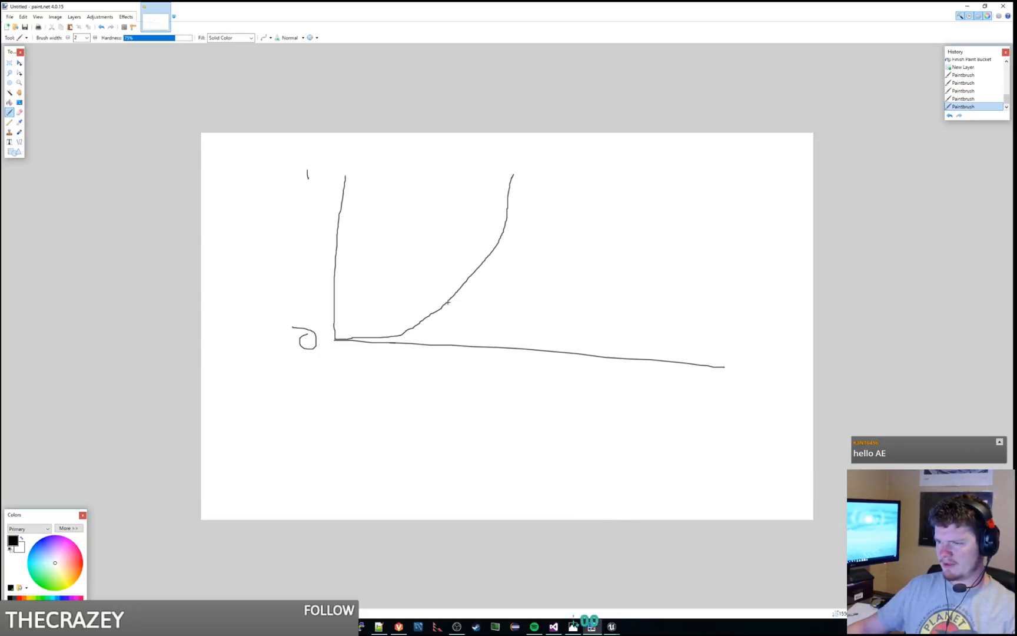
pyautogui.moveTo(335, 340); pyautogui.dragTo(429, 254)
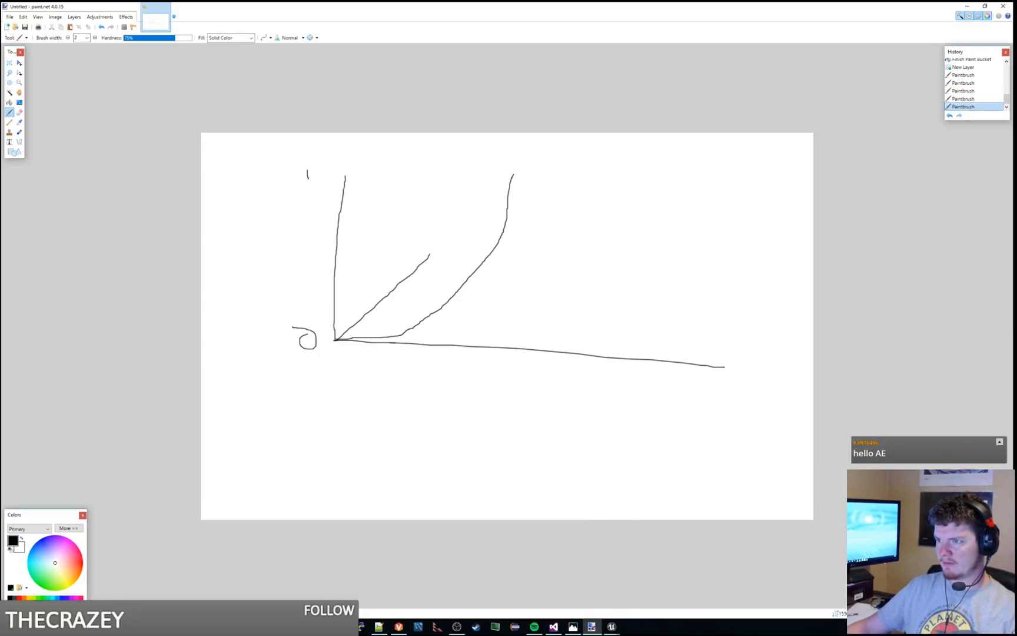
pyautogui.moveTo(513, 173); pyautogui.dragTo(514, 172)
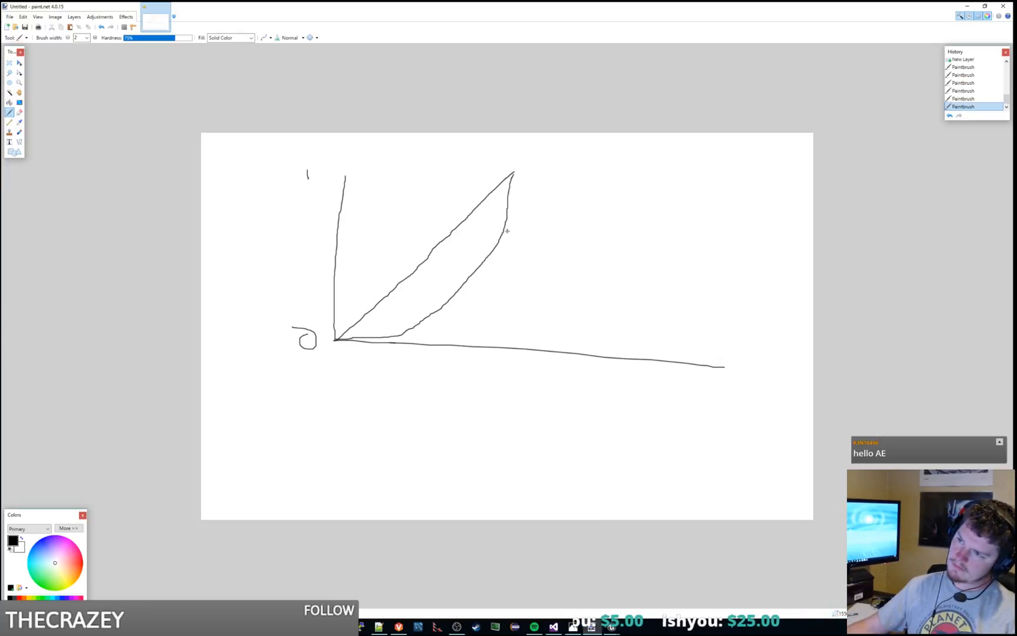
pyautogui.moveTo(509, 216); pyautogui.dragTo(512, 201)
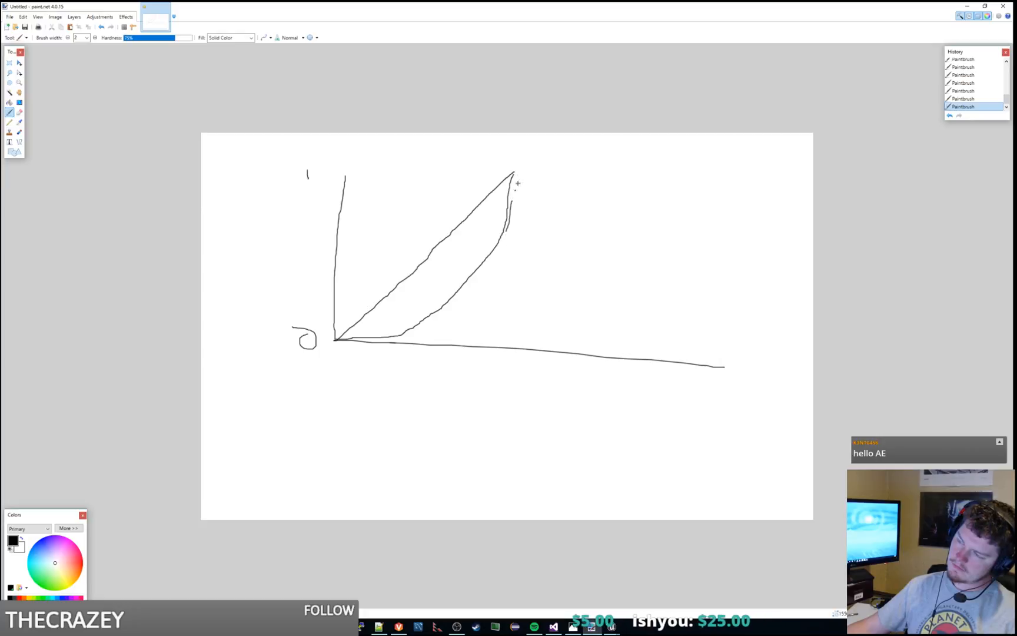
pyautogui.hotkey('ctrl', 'z')
pyautogui.moveTo(342, 339); pyautogui.dragTo(403, 338)
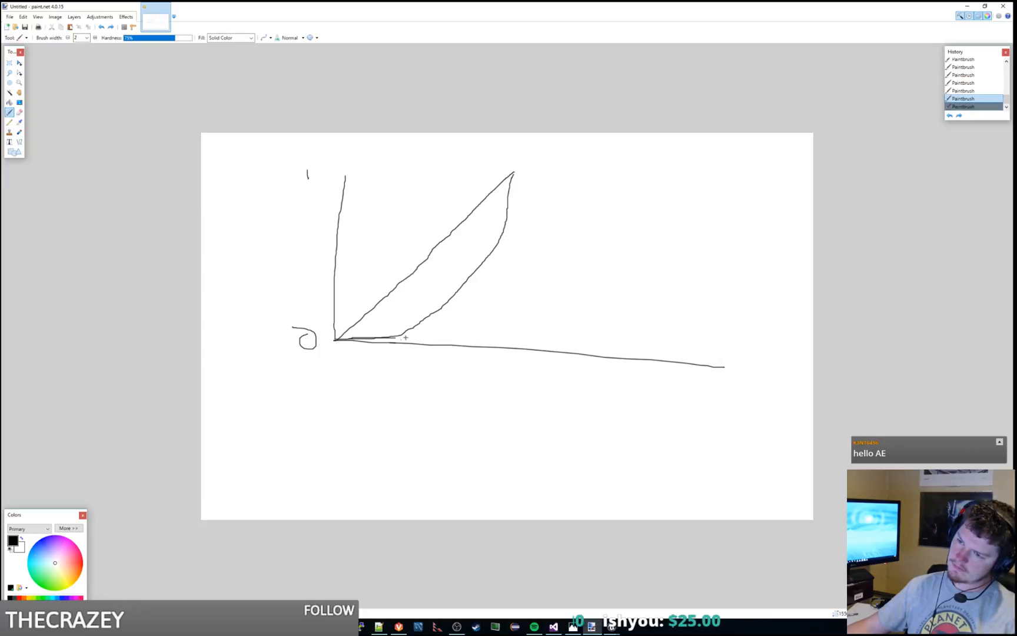
pyautogui.hotkey('ctrl', 'z')
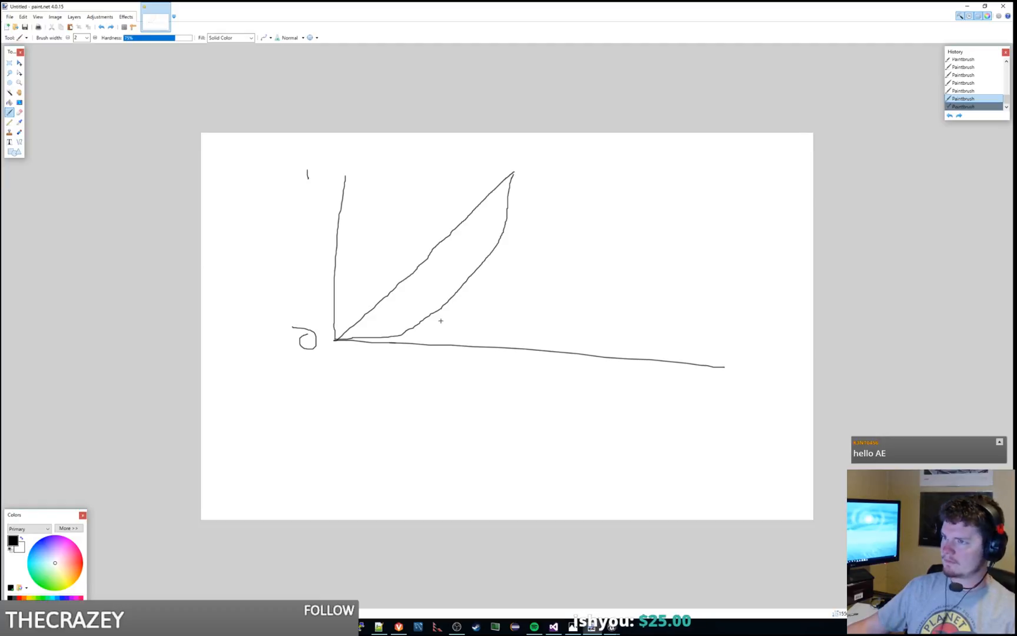
pyautogui.moveTo(334, 339)
pyautogui.mouseDown()
pyautogui.moveTo(381, 233)
pyautogui.moveTo(451, 180)
pyautogui.moveTo(523, 165)
pyautogui.mouseUp()
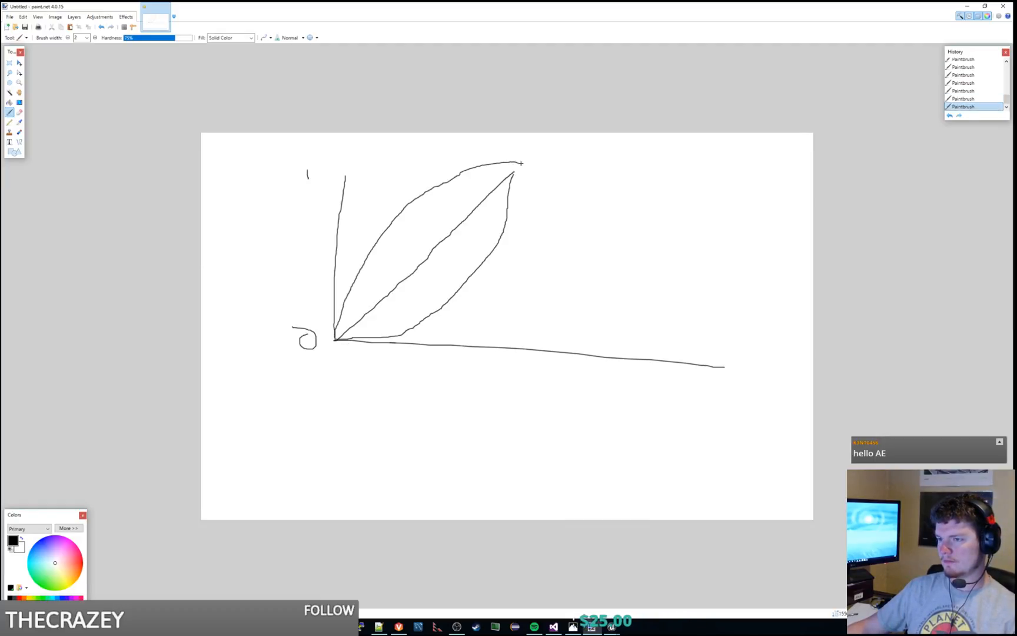
pyautogui.hotkey('ctrl', 'z')
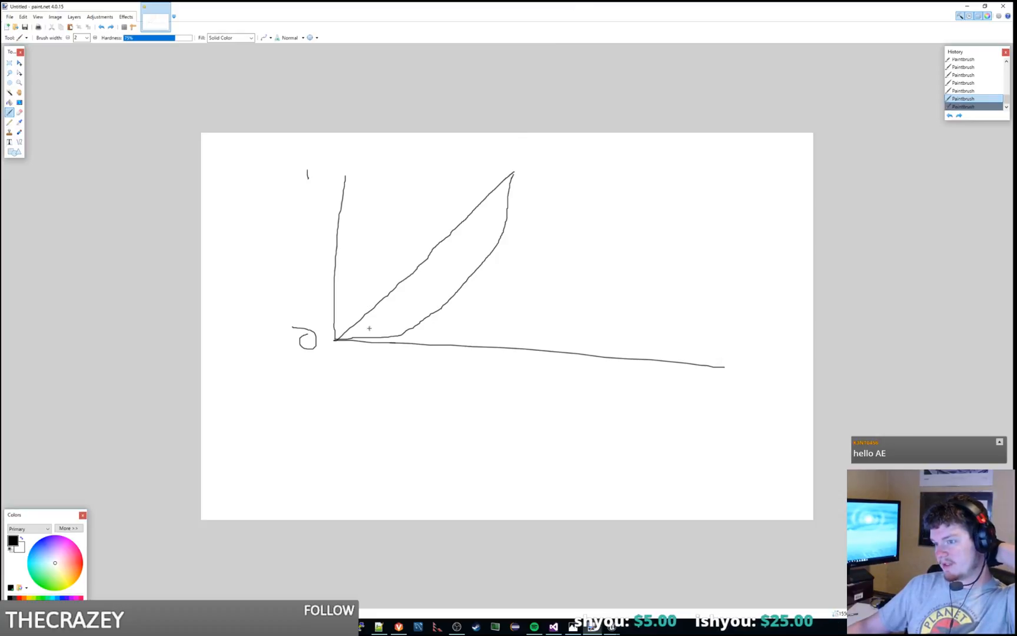
# Step: Draw a steeper curve from the shared upper end point down to the horizontal axis
pyautogui.moveTo(512, 174)
pyautogui.mouseDown()
pyautogui.moveTo(471, 303)
pyautogui.moveTo(432, 351)
pyautogui.mouseUp()
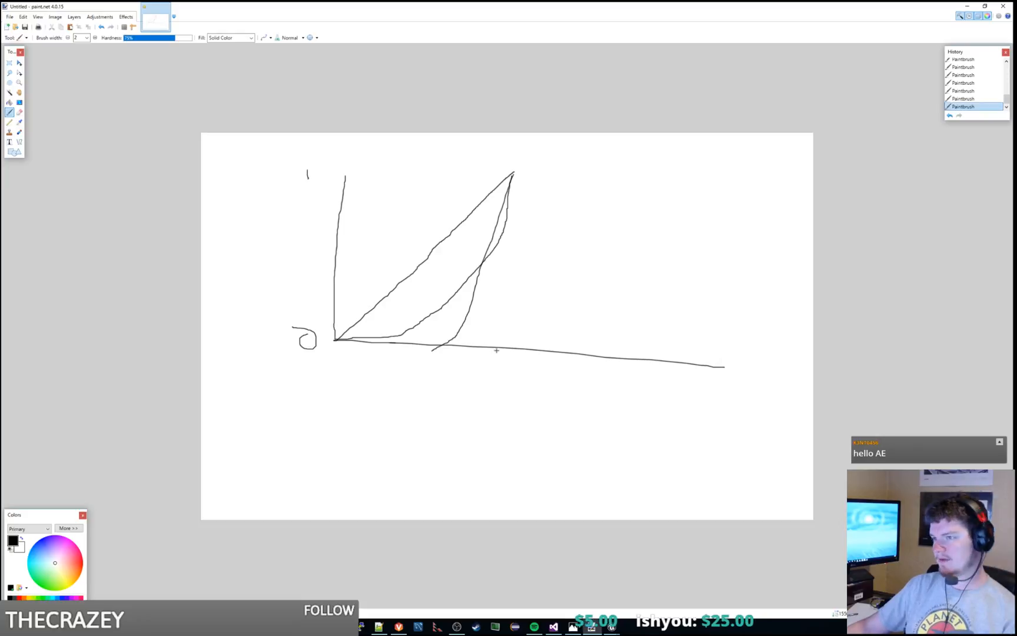
# Step: Undo the steeper curve, along with short trial strokes near both ends of the upward-bending curve
pyautogui.hotkey('ctrl', 'z')
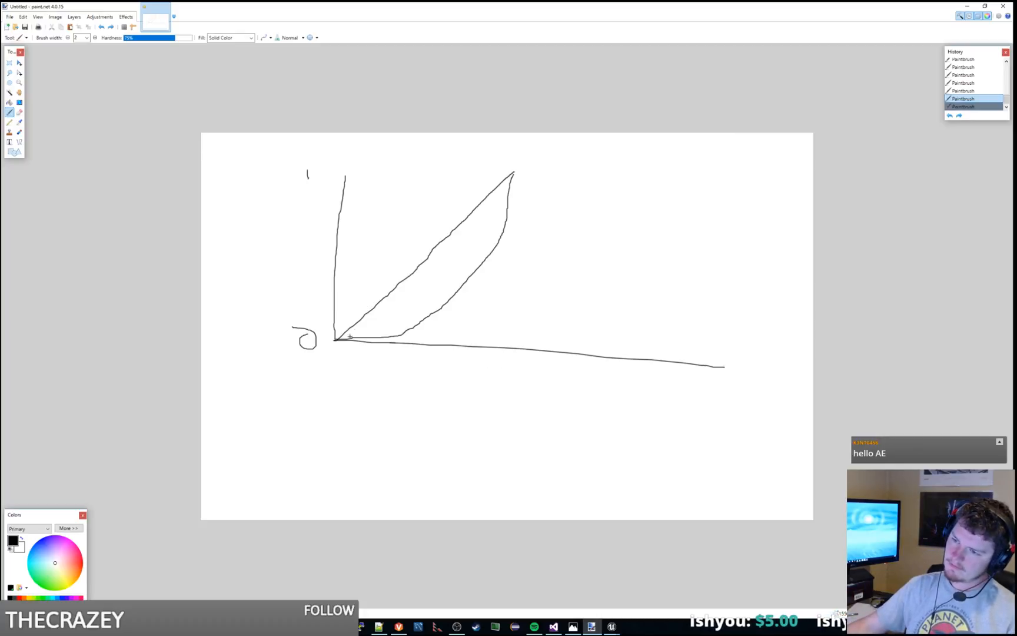
pyautogui.moveTo(353, 338); pyautogui.dragTo(345, 333)
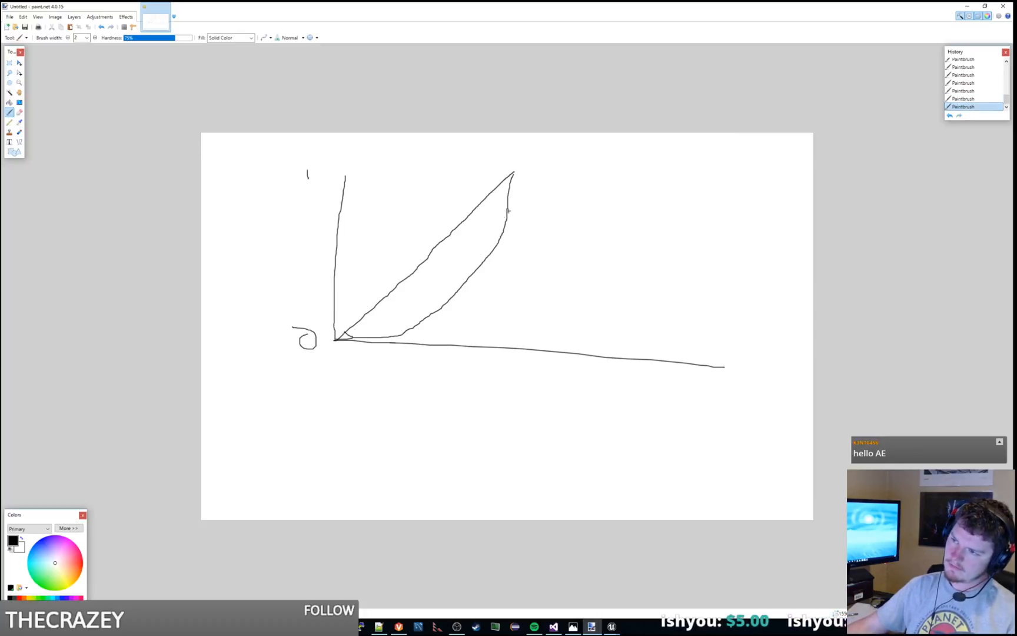
pyautogui.moveTo(506, 195); pyautogui.dragTo(496, 187)
pyautogui.hotkey('ctrl', 'z')
pyautogui.hotkey('ctrl', 'z')
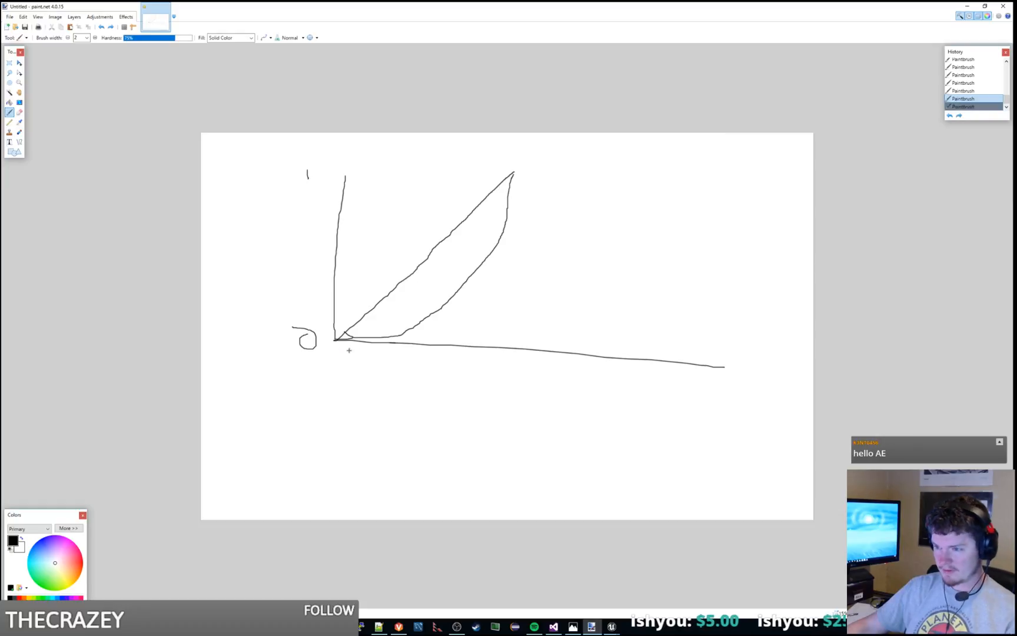
pyautogui.moveTo(391, 339); pyautogui.dragTo(428, 322)
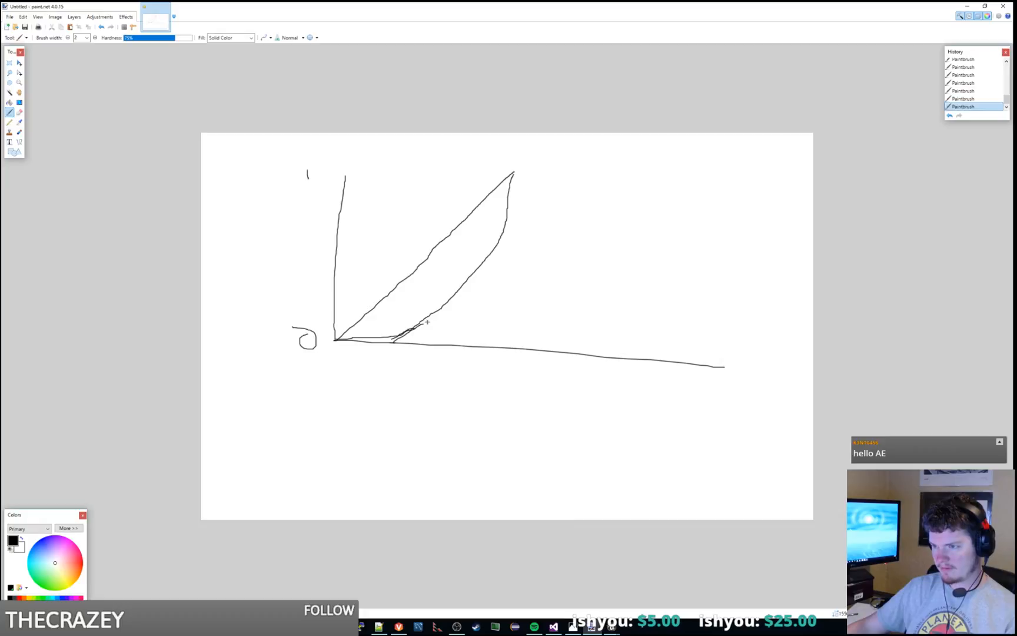
pyautogui.hotkey('ctrl', 'z')
pyautogui.hotkey('ctrl', 'z')
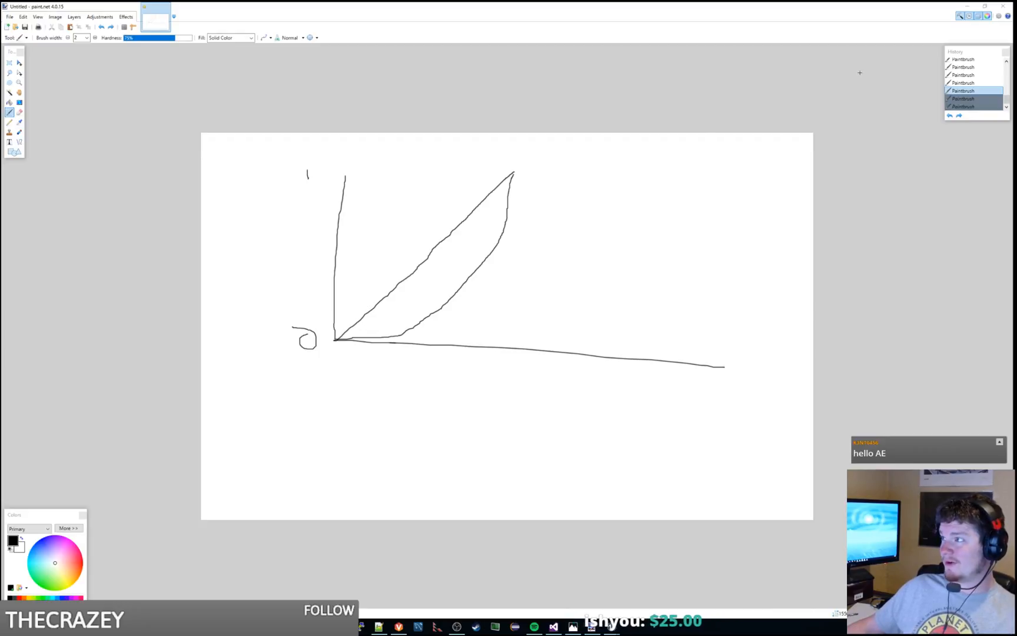
# Step: Switch to the TestSkyMaterial graph in Unreal Editor and add a Logarithm2 node
pyautogui.moveTo(675, 7); pyautogui.dragTo(674, 0)
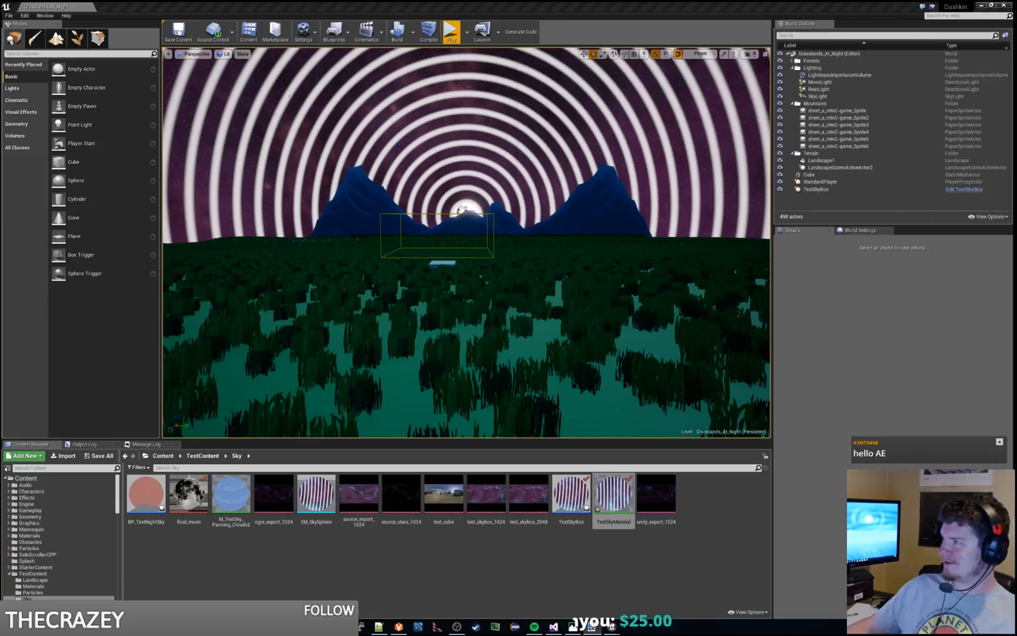
pyautogui.moveTo(1016, 236)
pyautogui.mouseDown()
pyautogui.moveTo(881, 237)
pyautogui.moveTo(500, 3)
pyautogui.mouseUp()
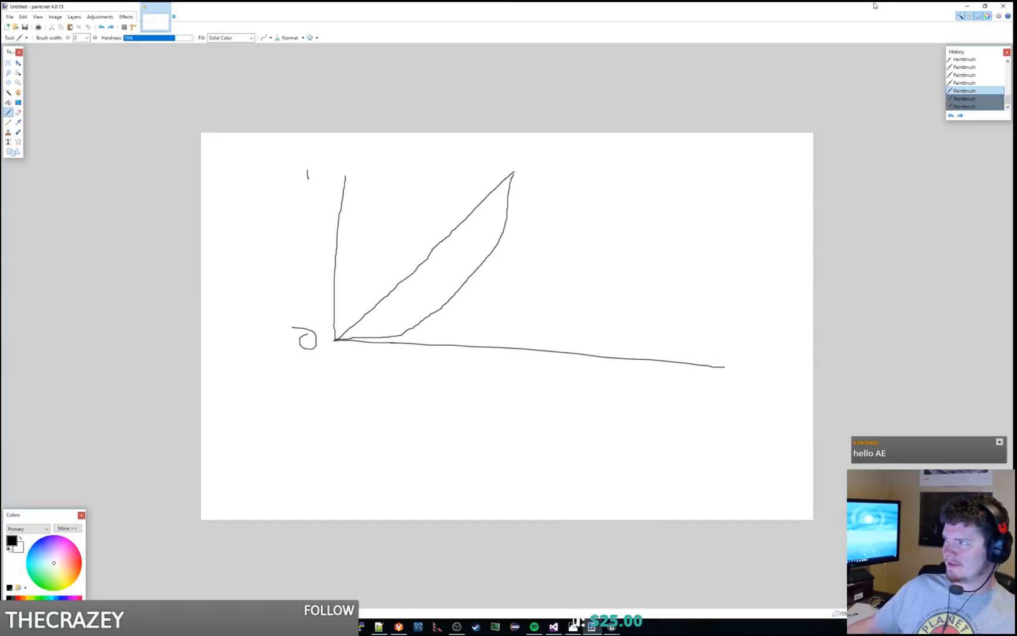
pyautogui.click(968, 7)
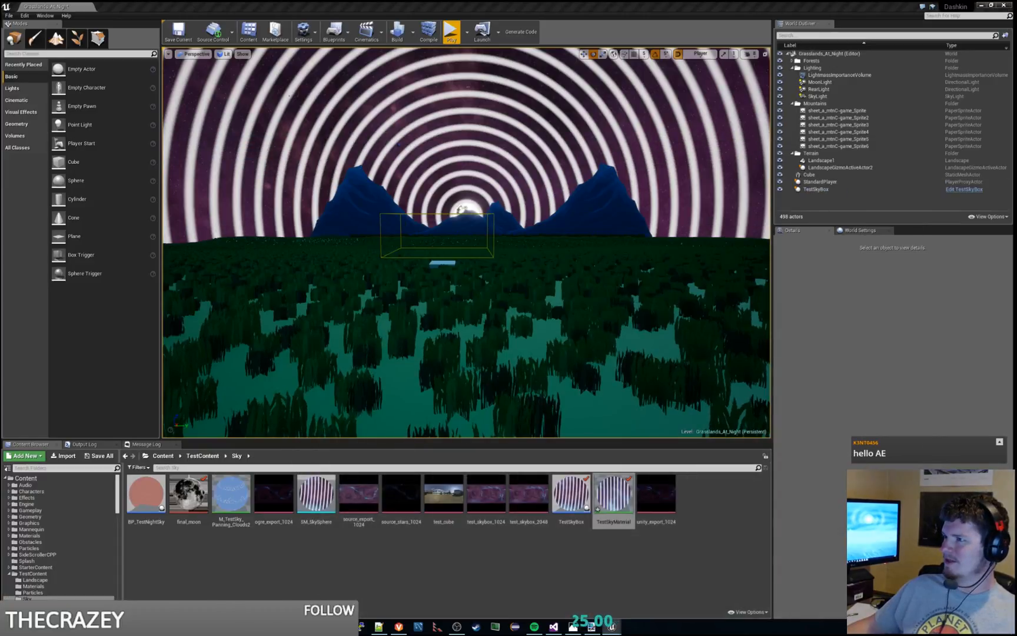
pyautogui.moveTo(0, 5); pyautogui.dragTo(180, 0)
pyautogui.rightClick(493, 312)
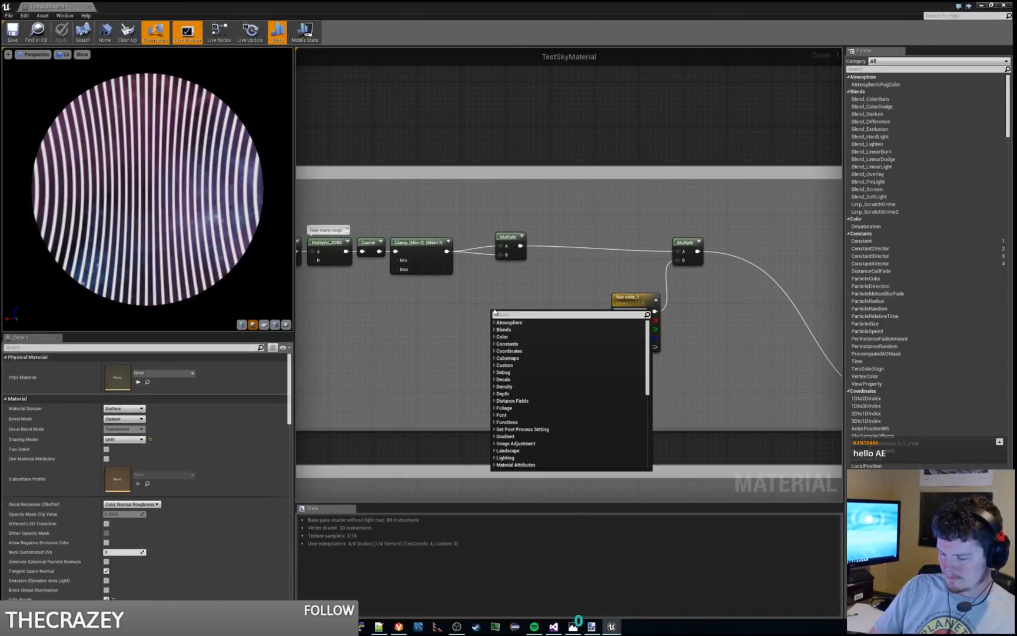
pyautogui.write('log')
pyautogui.press('Return')
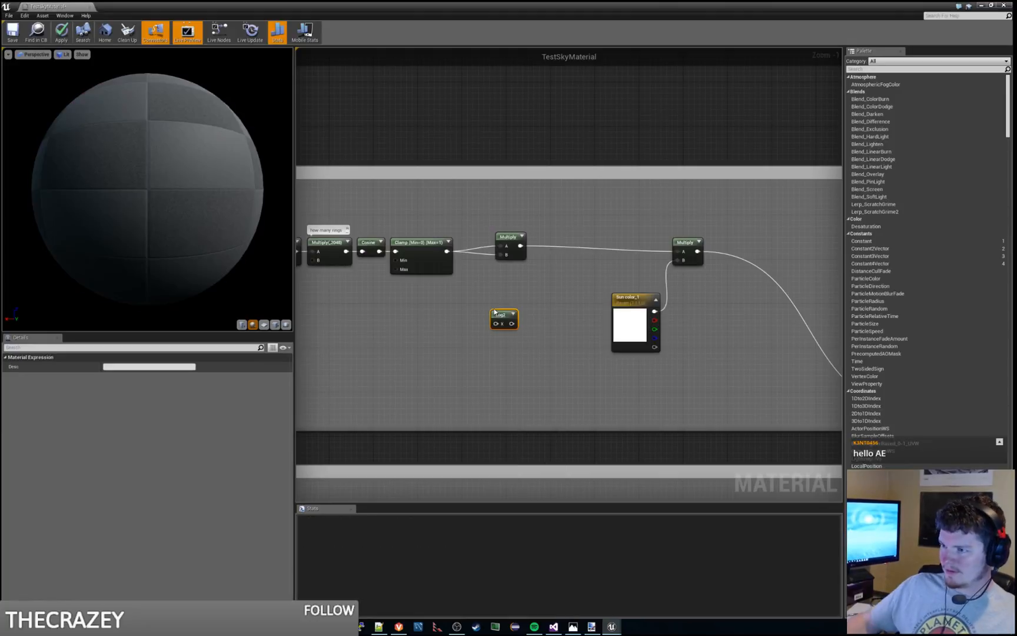
# Step: Wire the Log2 node between the Clamp and the final color Multiply, replacing and deleting the squaring Multiply
pyautogui.moveTo(503, 313); pyautogui.dragTo(619, 209)
pyautogui.moveTo(620, 209); pyautogui.dragTo(516, 206, button='right')
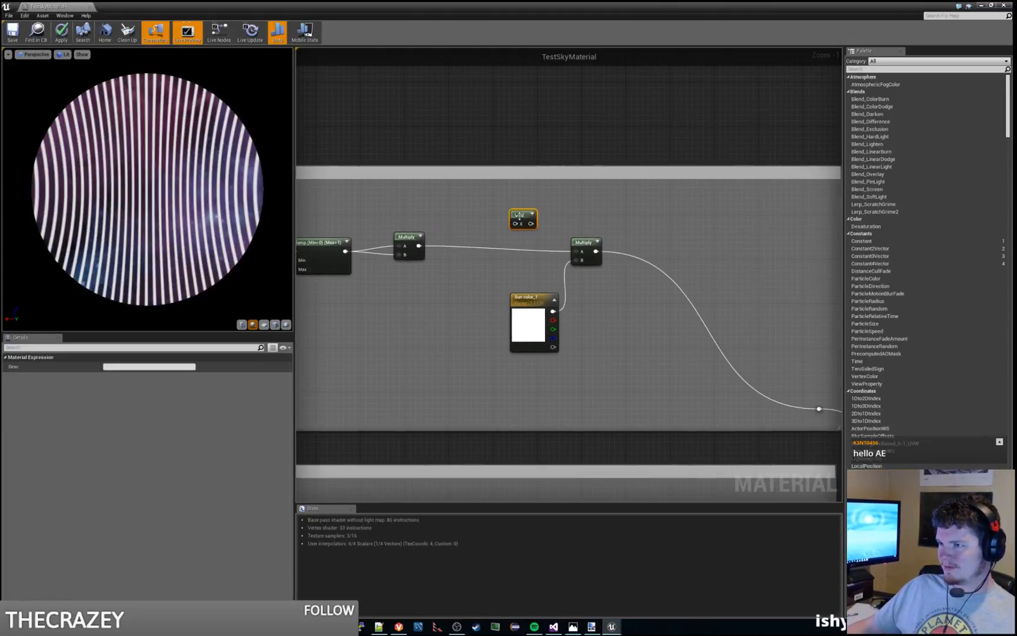
pyautogui.moveTo(516, 215); pyautogui.dragTo(483, 231)
pyautogui.moveTo(418, 245)
pyautogui.mouseDown()
pyautogui.moveTo(454, 239)
pyautogui.moveTo(388, 253)
pyautogui.moveTo(372, 242)
pyautogui.moveTo(371, 252)
pyautogui.moveTo(596, 260)
pyautogui.moveTo(578, 251)
pyautogui.mouseUp()
pyautogui.click(415, 216)
pyautogui.click(405, 234)
pyautogui.press('Delete')
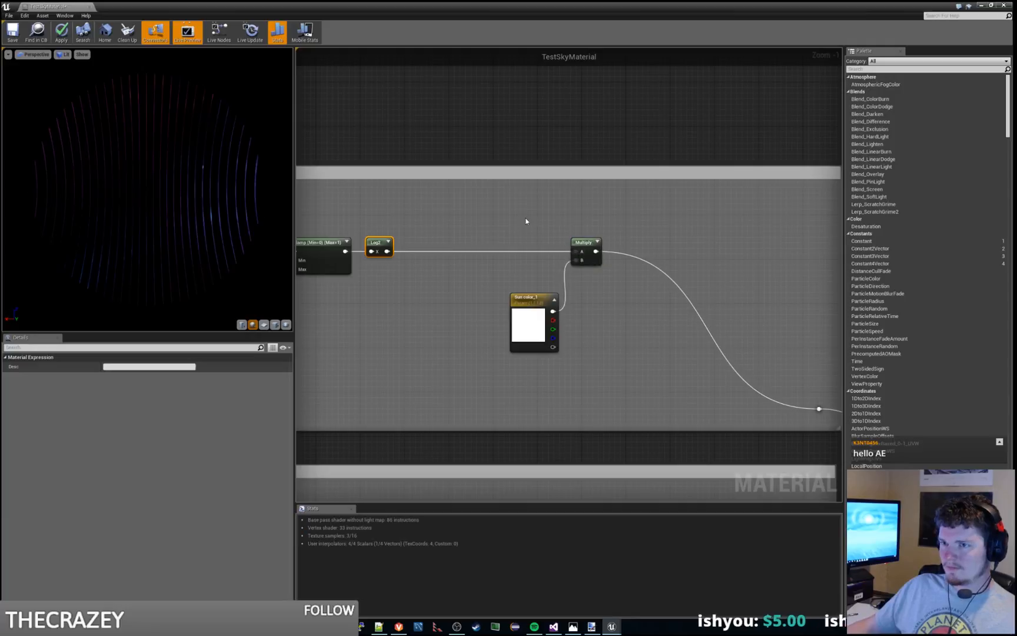
# Step: Play the Grasslands_At_Night level and move the character sideways to examine the rings around the moon
pyautogui.moveTo(631, 6); pyautogui.dragTo(1016, 153)
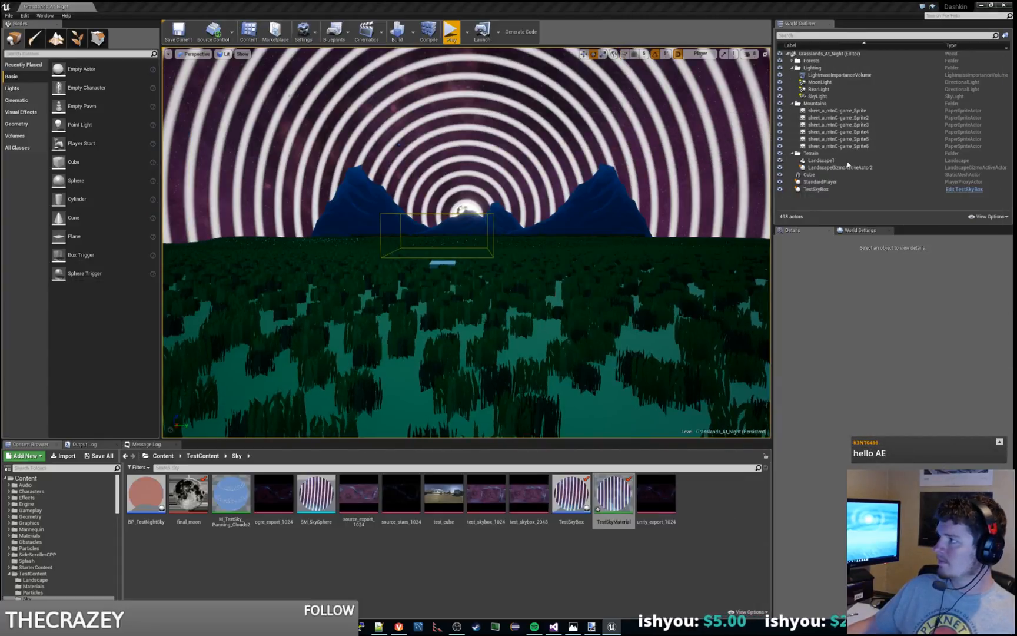
pyautogui.click(451, 34)
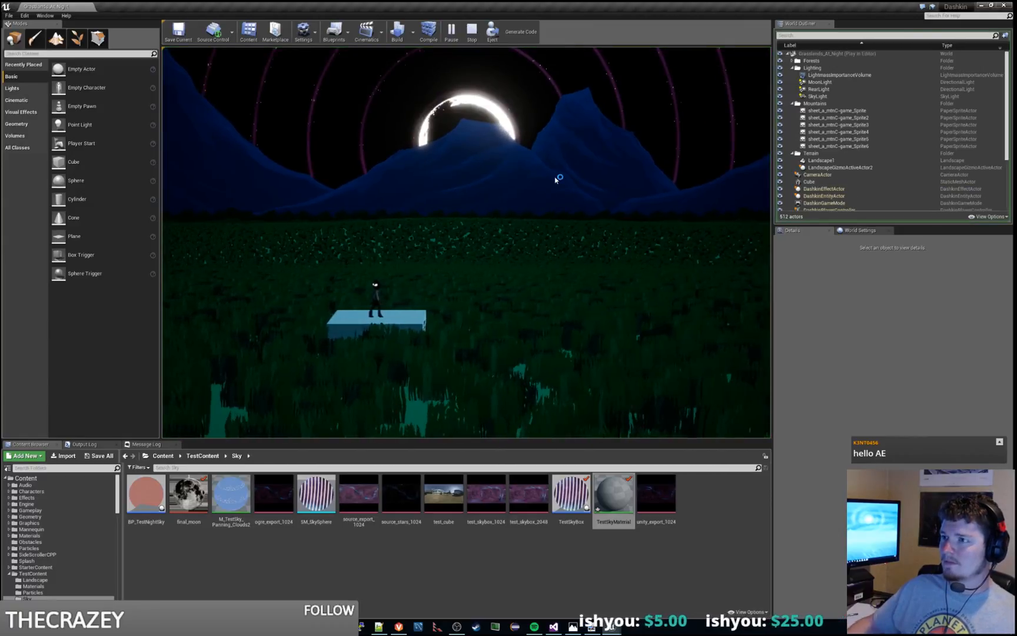
pyautogui.click(555, 180)
pyautogui.press('d')
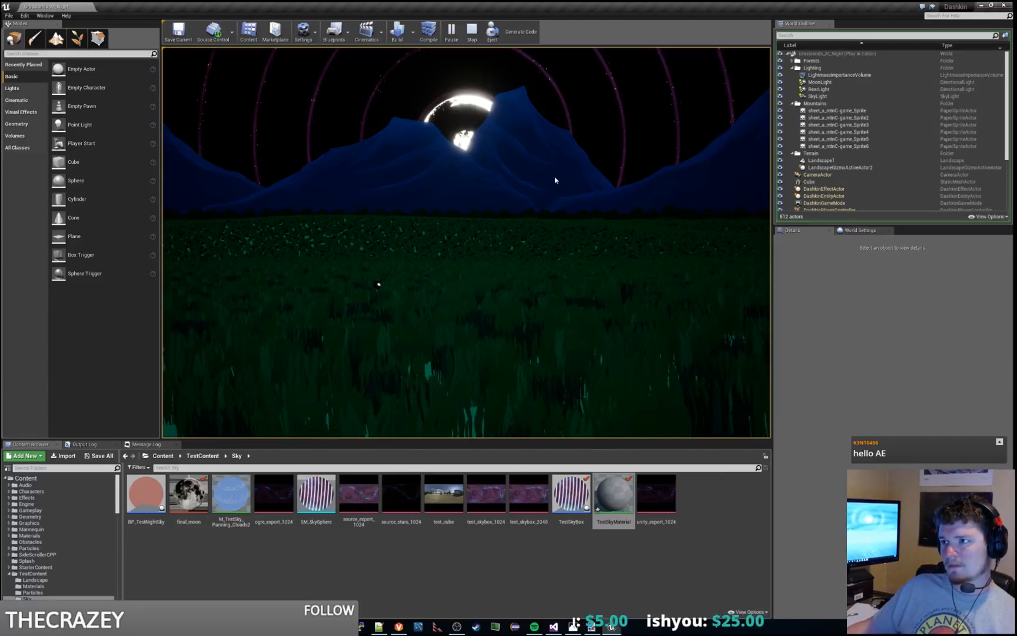
pyautogui.press('a')
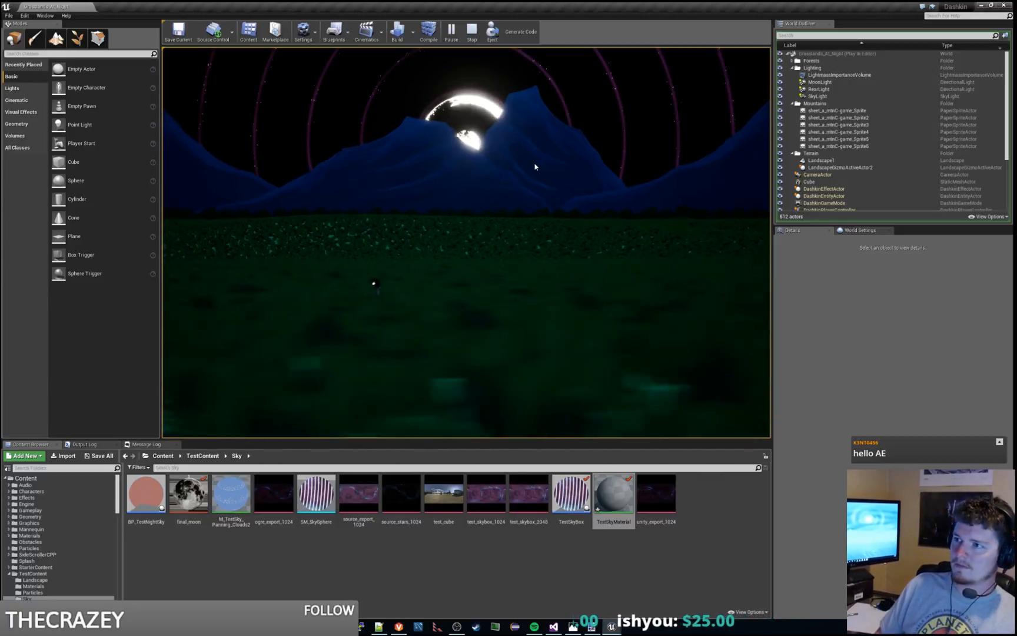
pyautogui.press('Escape')
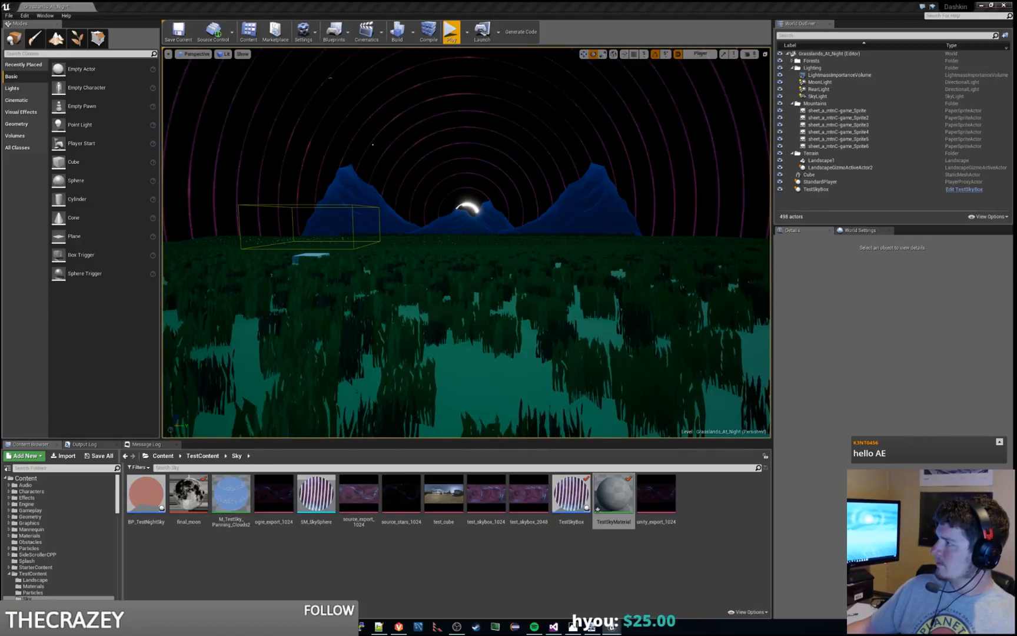
# Step: Return to the TestSkyMaterial graph and search the available nodes for "log1" and "log"
pyautogui.moveTo(282, 205); pyautogui.dragTo(433, 1)
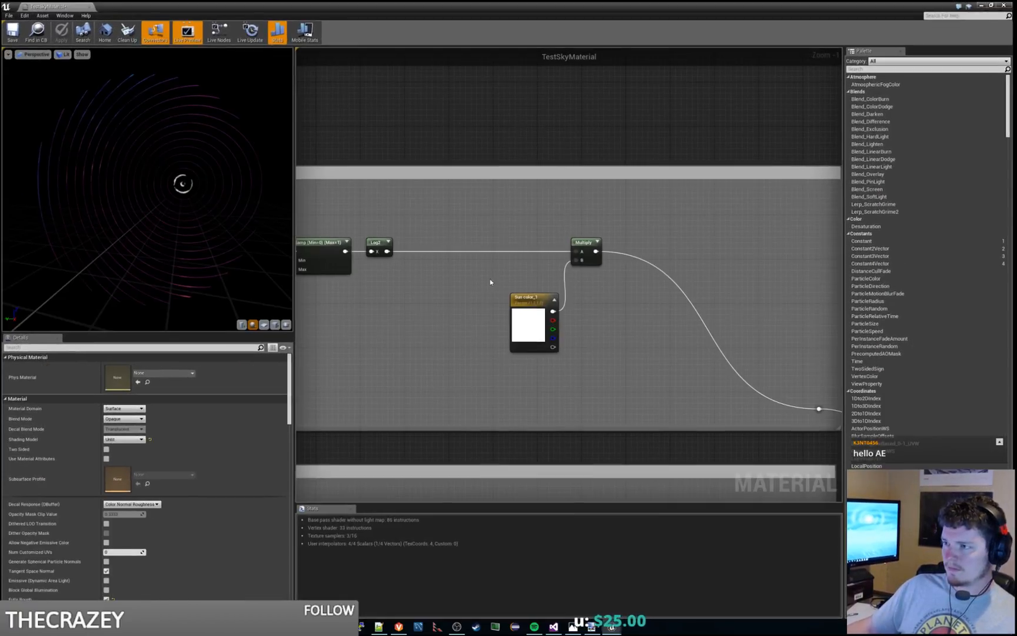
pyautogui.moveTo(490, 278); pyautogui.dragTo(551, 255, button='right')
pyautogui.click(473, 219)
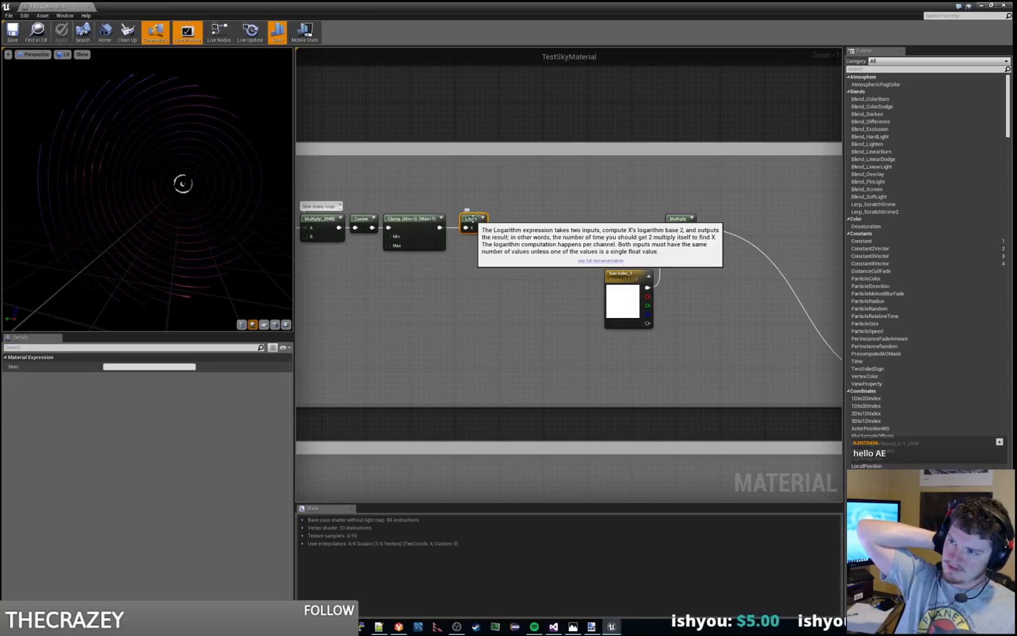
pyautogui.rightClick(488, 303)
pyautogui.write('log1')
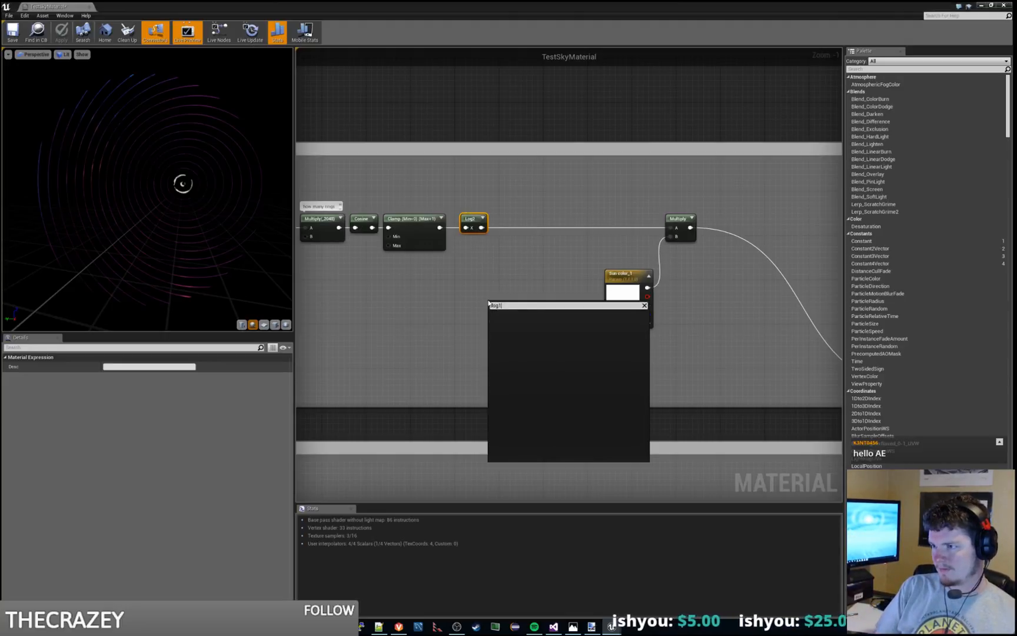
pyautogui.press('BackSpace')
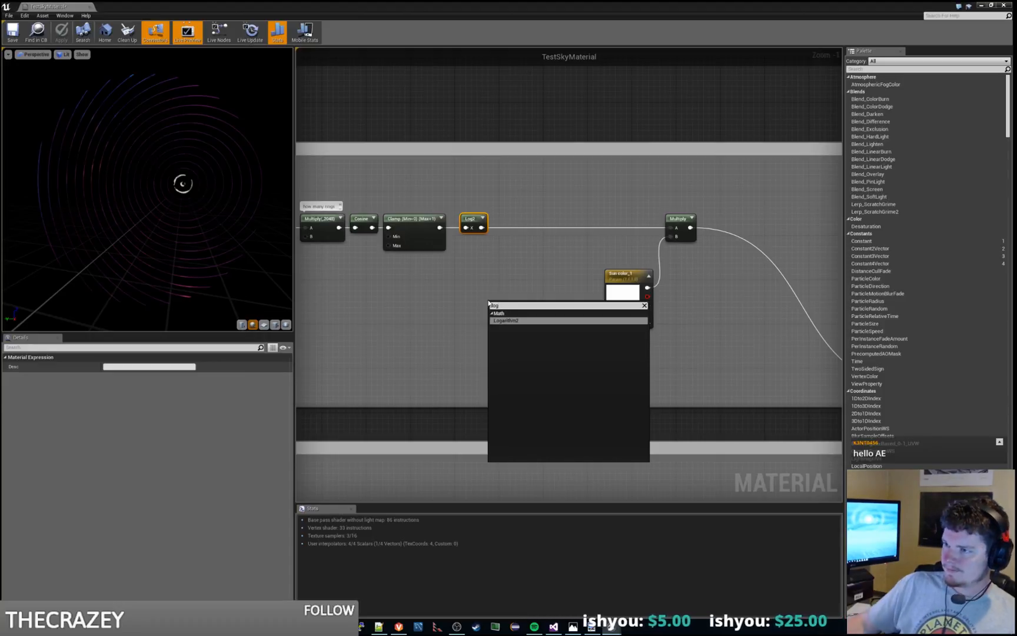
pyautogui.click(516, 289)
pyautogui.click(479, 219)
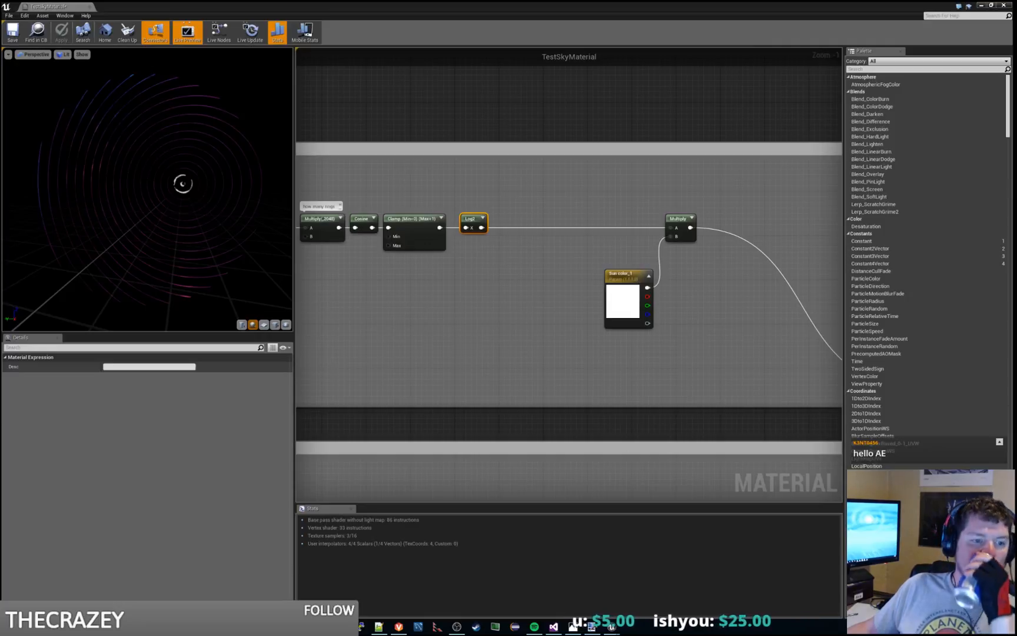
# Step: Search the available material nodes for a natural logarithm with "ln", and for "log" again
pyautogui.rightClick(424, 311)
pyautogui.write('ln')
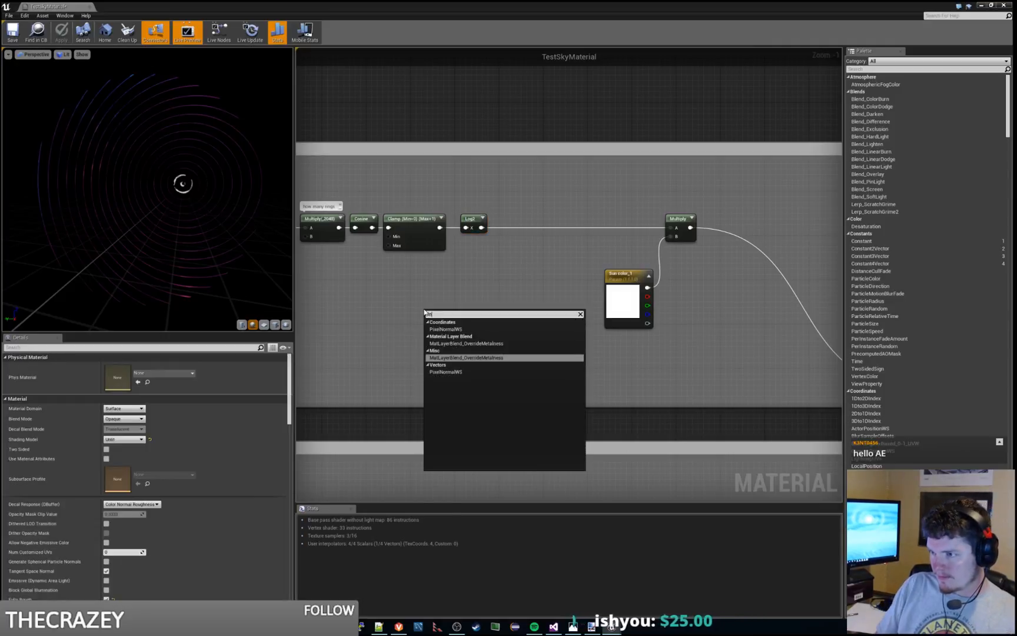
pyautogui.press('BackSpace')
pyautogui.write('og')
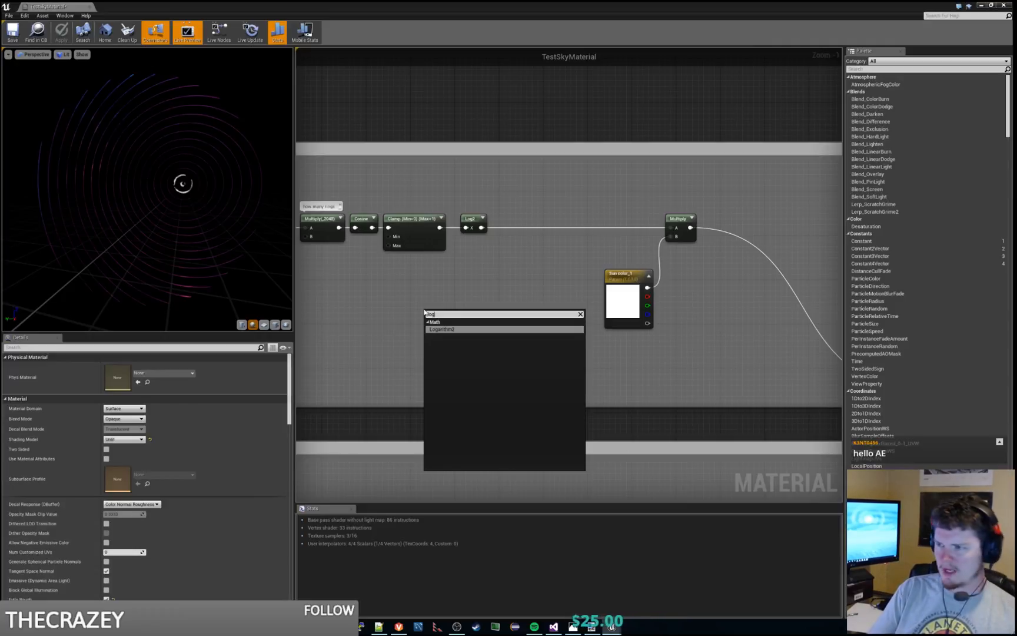
pyautogui.click(570, 109)
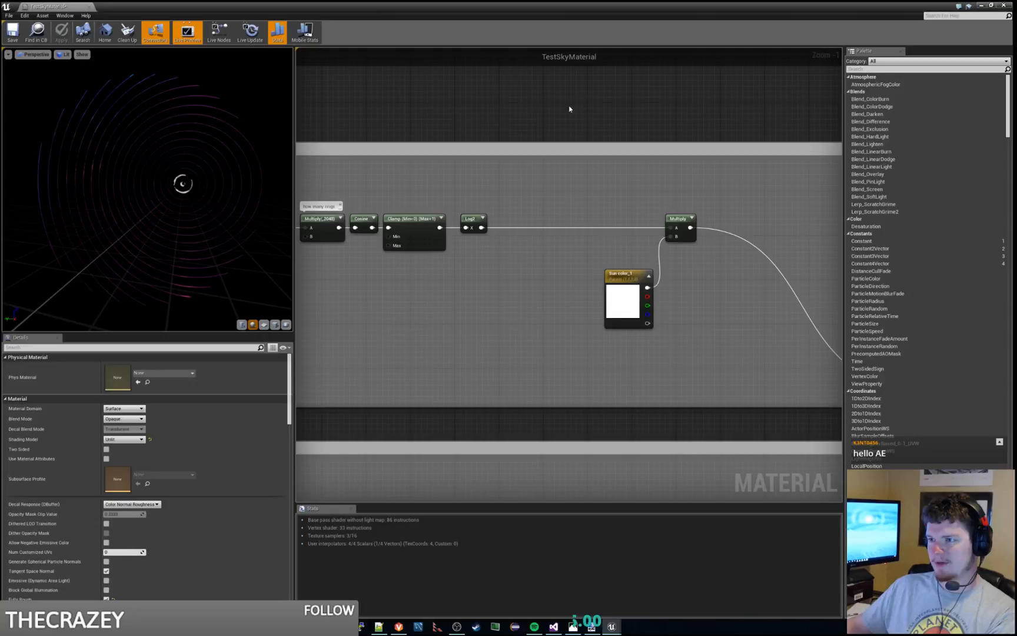
pyautogui.click(471, 228)
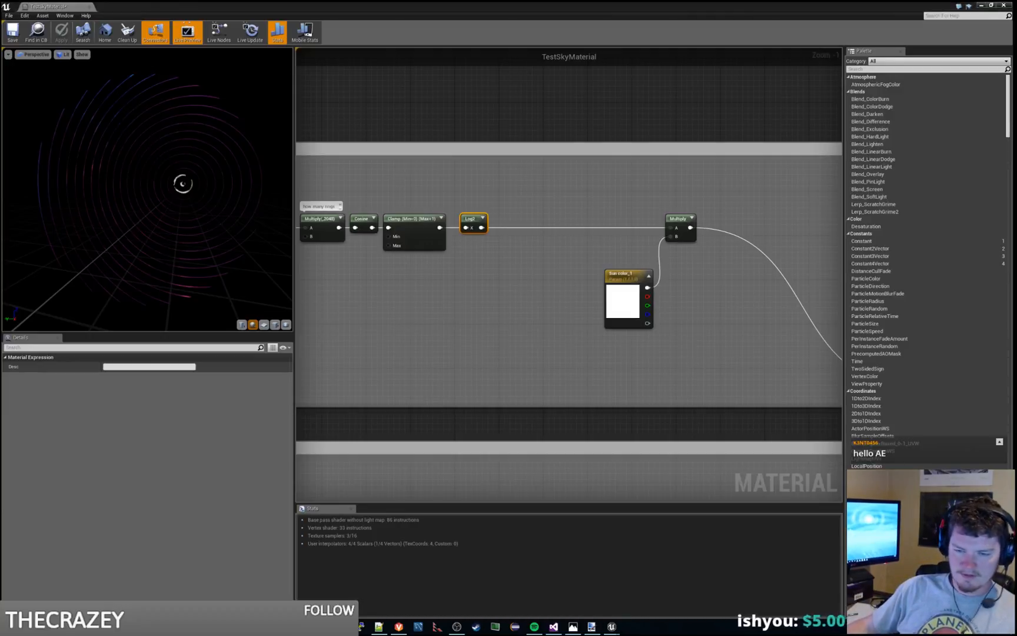
# Step: Switch to paint.net and draw a curve bowed above the diagonal, from its upper end point down to the origin
pyautogui.hotkey('alt', 'Tab')
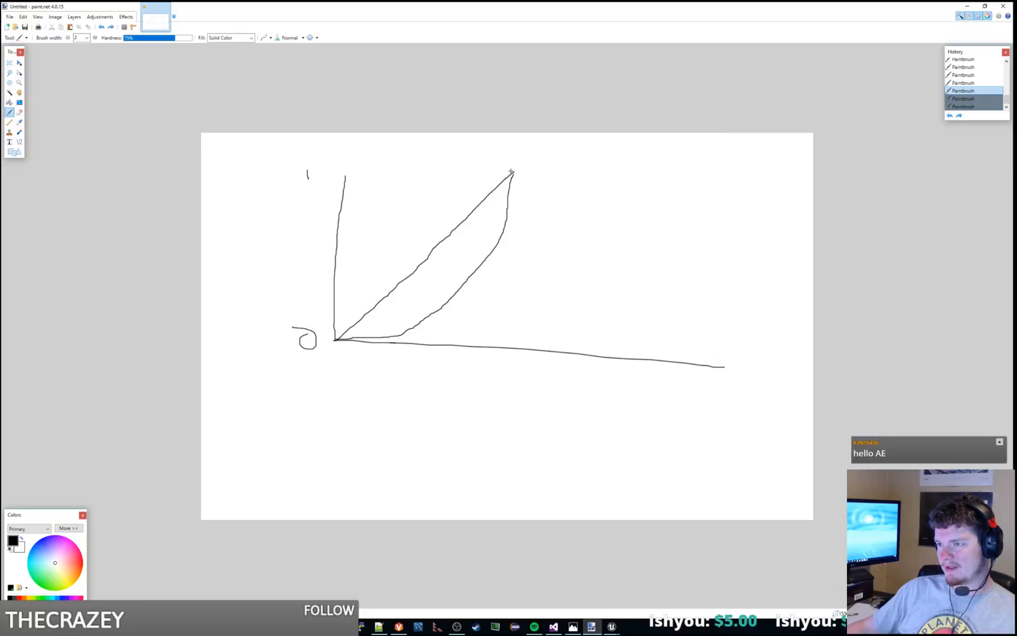
pyautogui.moveTo(512, 171)
pyautogui.mouseDown()
pyautogui.moveTo(408, 215)
pyautogui.moveTo(333, 302)
pyautogui.moveTo(325, 352)
pyautogui.mouseUp()
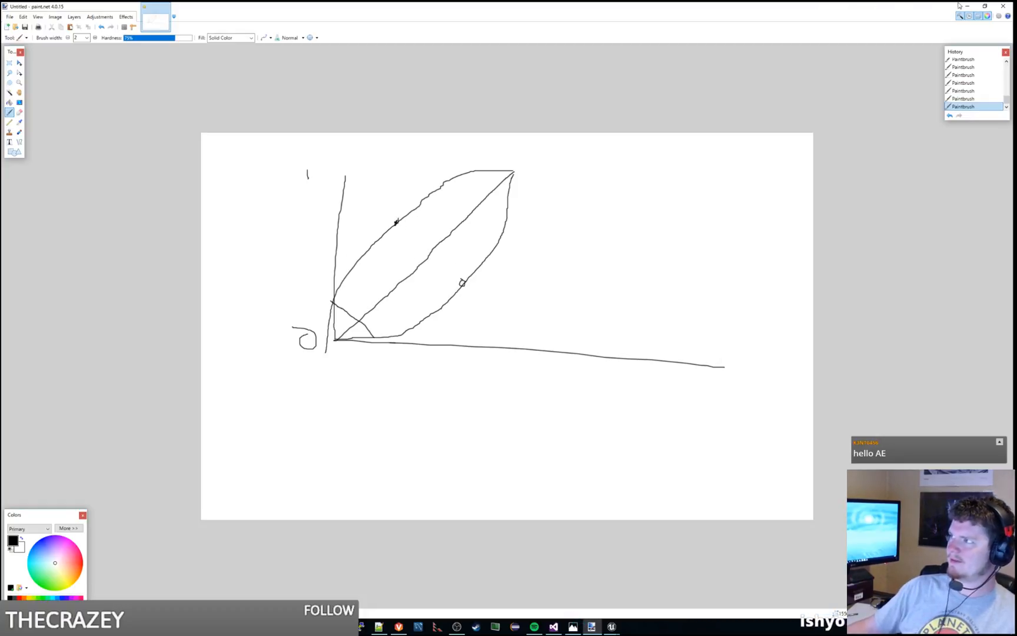
pyautogui.moveTo(879, 4); pyautogui.dragTo(0, 6)
# Step: In the TestSkyMaterial graph, delete the Log2 node and connect the Clamp output directly to the color Multiply
pyautogui.click(470, 282)
pyautogui.moveTo(470, 282); pyautogui.dragTo(636, 281, button='right')
pyautogui.scroll(1, 472, 277)
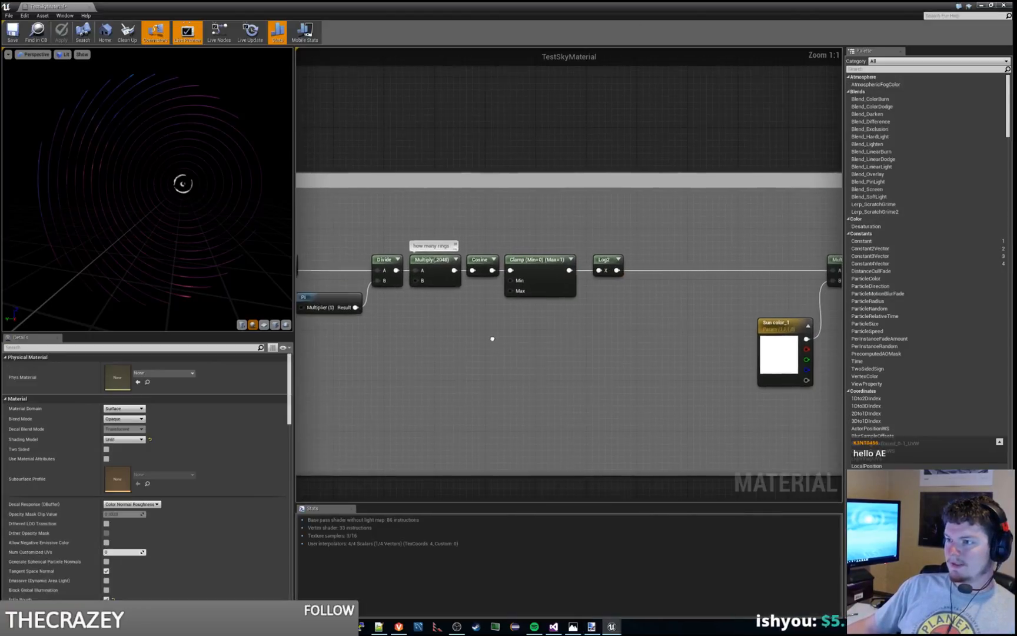
pyautogui.click(603, 261)
pyautogui.press('Delete')
pyautogui.moveTo(569, 272); pyautogui.dragTo(713, 275)
# Step: Move the Cosine and Clamp nodes together away from the ring-count Multiply to leave a gap
pyautogui.moveTo(414, 362); pyautogui.dragTo(546, 364, button='right')
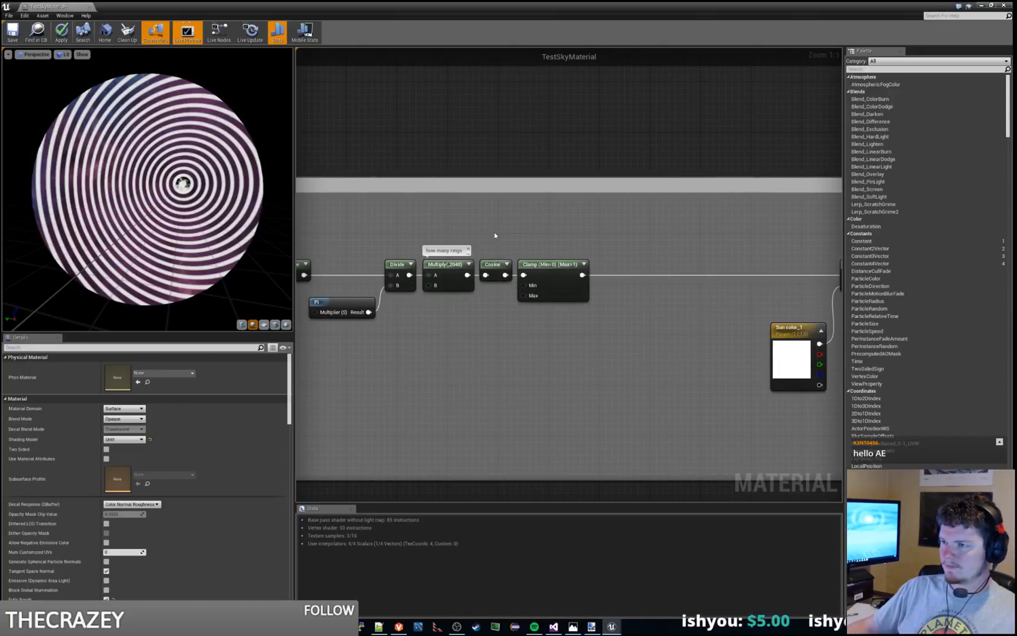
pyautogui.moveTo(496, 236); pyautogui.dragTo(569, 294)
pyautogui.moveTo(494, 261); pyautogui.dragTo(531, 261)
pyautogui.click(536, 287)
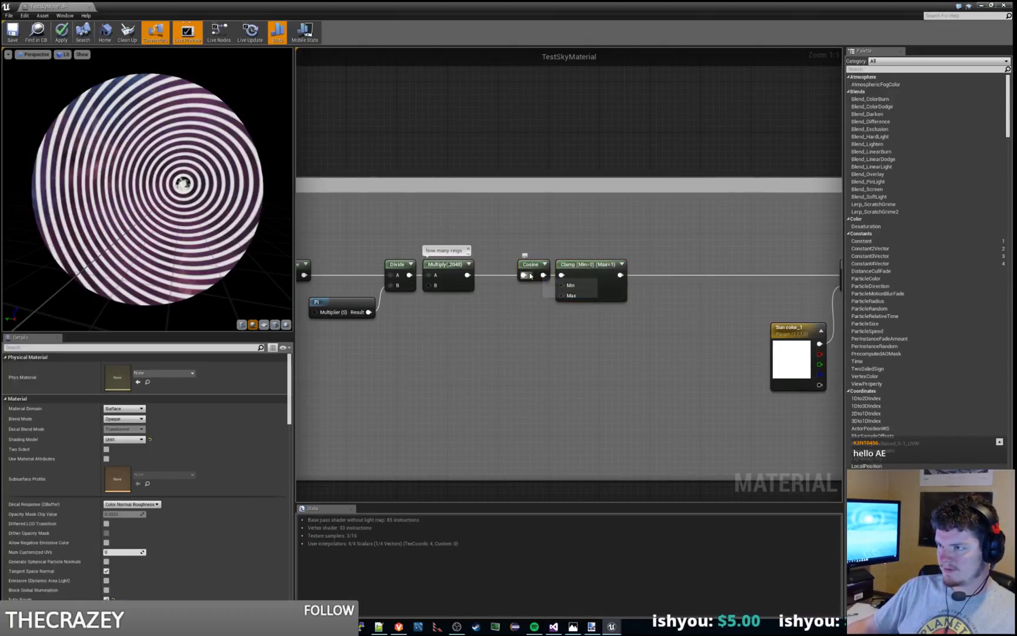
# Step: Try a duplicate of the Cosine node below the original, and remove it
pyautogui.click(531, 271)
pyautogui.hotkey('ctrl', 'c')
pyautogui.hotkey('ctrl', 'v')
pyautogui.moveTo(558, 339); pyautogui.dragTo(521, 311)
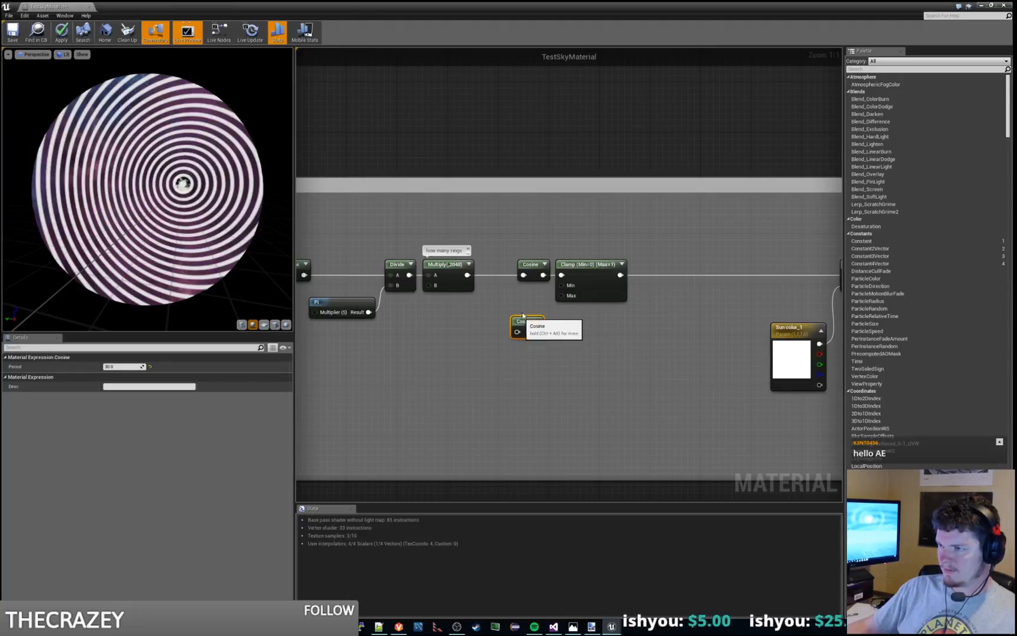
pyautogui.click(544, 363)
pyautogui.click(520, 311)
pyautogui.press('Delete')
# Step: Add a Sine node to the graph below the Cosine node
pyautogui.rightClick(513, 357)
pyautogui.write('sig')
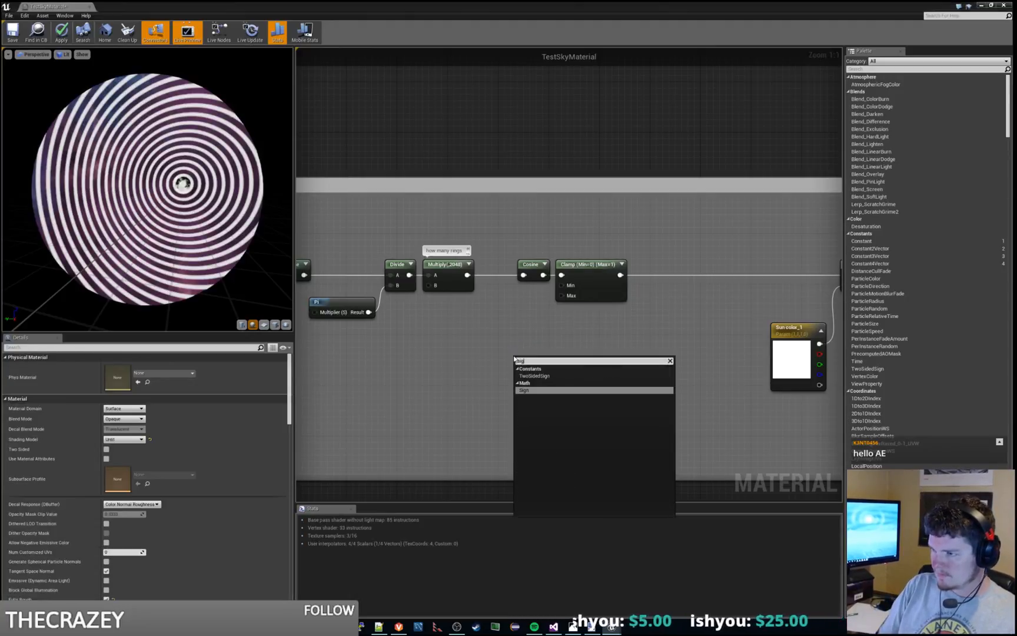
pyautogui.press('BackSpace')
pyautogui.write('ne')
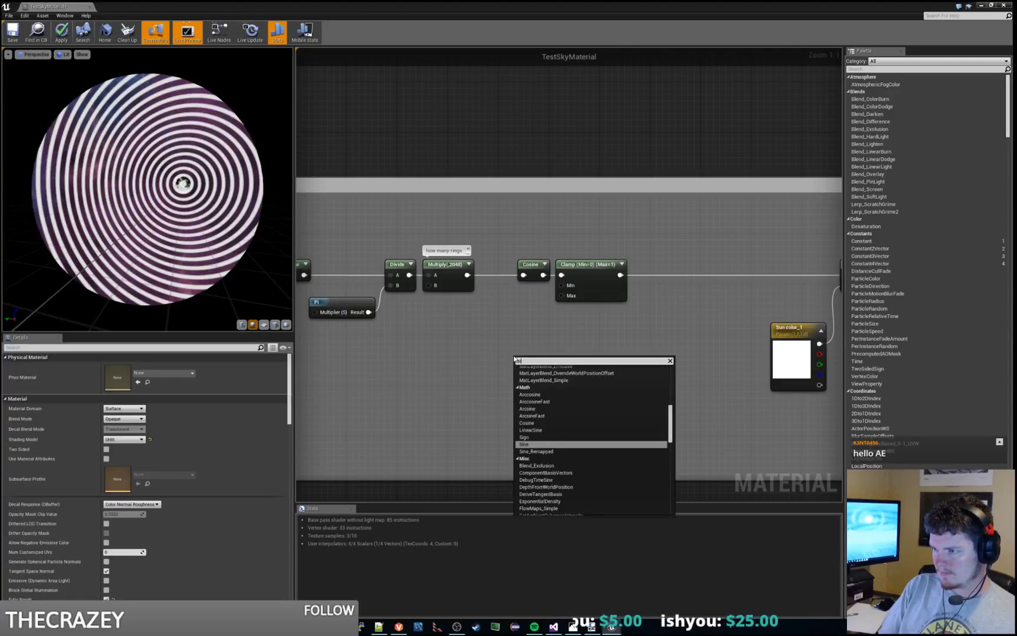
pyautogui.press('Return')
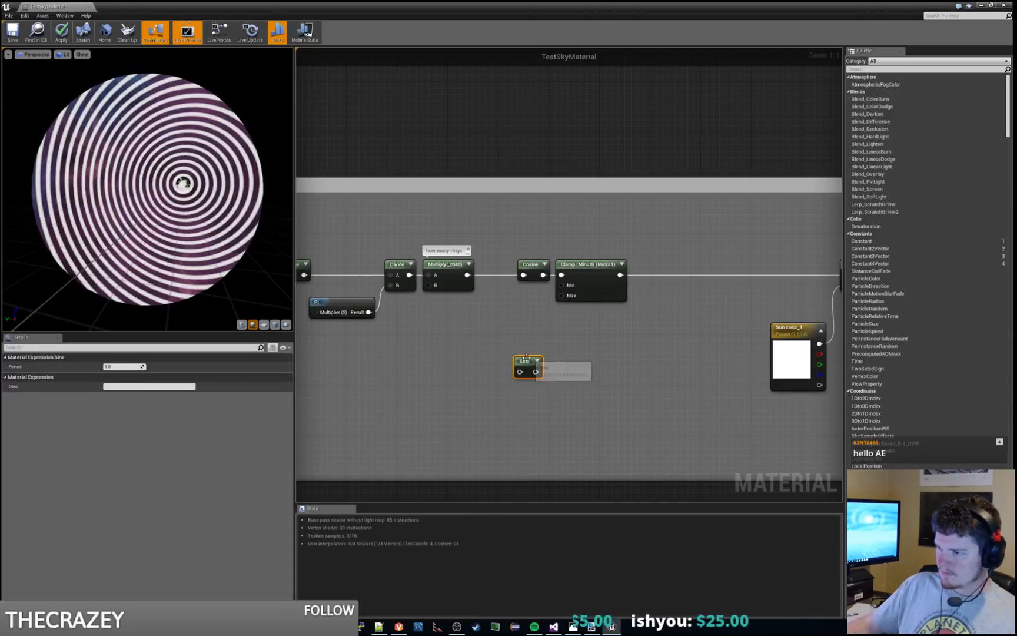
# Step: Connect the ring-count Multiply to the Sine node, placed below the Cosine, and feed the Sine output into a copy of the Clamp node
pyautogui.moveTo(533, 364); pyautogui.dragTo(534, 289)
pyautogui.moveTo(466, 275); pyautogui.dragTo(522, 318)
pyautogui.click(589, 266)
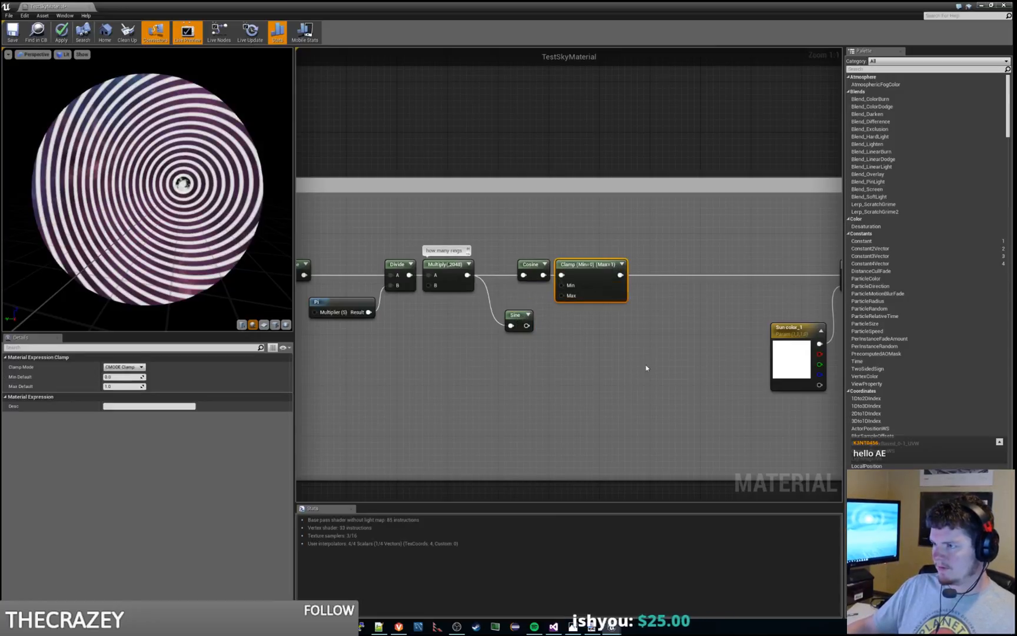
pyautogui.hotkey('ctrl', 'c')
pyautogui.hotkey('ctrl', 'v')
pyautogui.moveTo(670, 378); pyautogui.dragTo(562, 327)
pyautogui.click(508, 314)
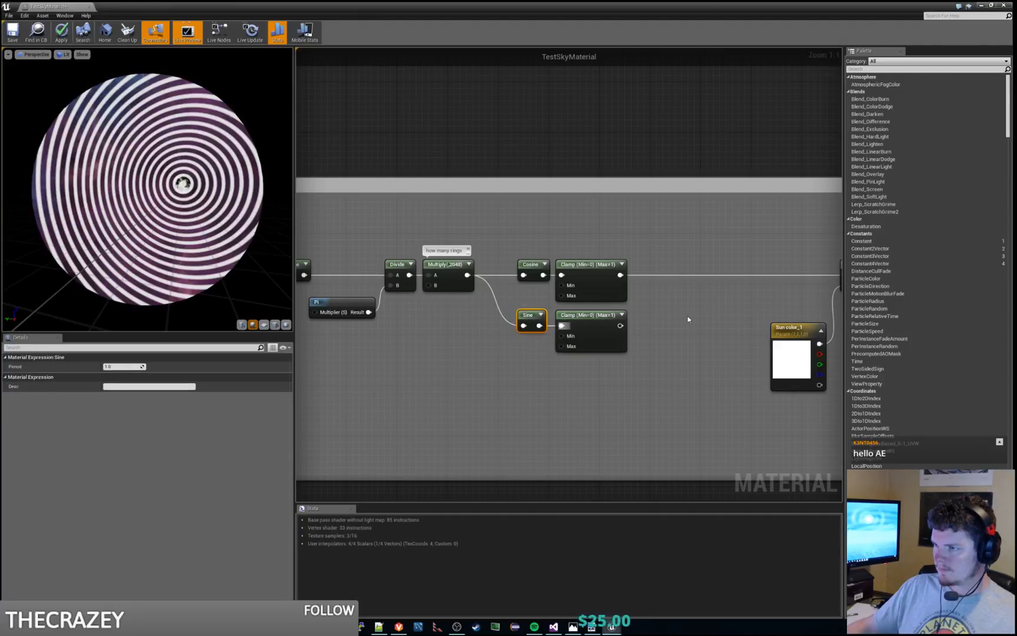
# Step: Connect the output of the Sine branch's Clamp to input A of the color Multiply and check the preview sphere
pyautogui.moveTo(689, 318); pyautogui.dragTo(502, 357, button='right')
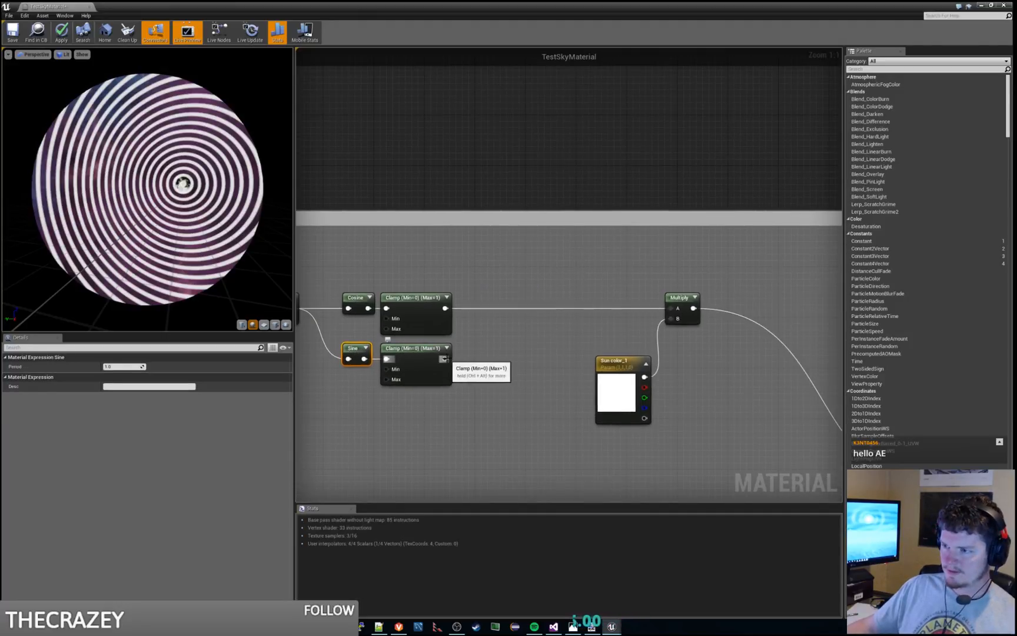
pyautogui.moveTo(448, 359); pyautogui.dragTo(675, 309)
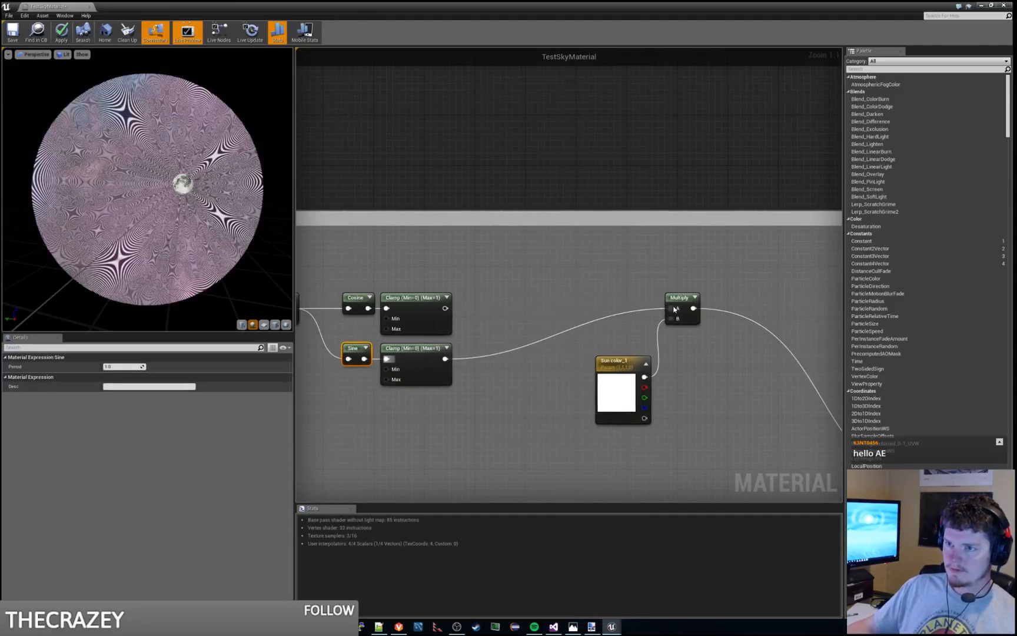
pyautogui.moveTo(288, 219); pyautogui.dragTo(314, 230)
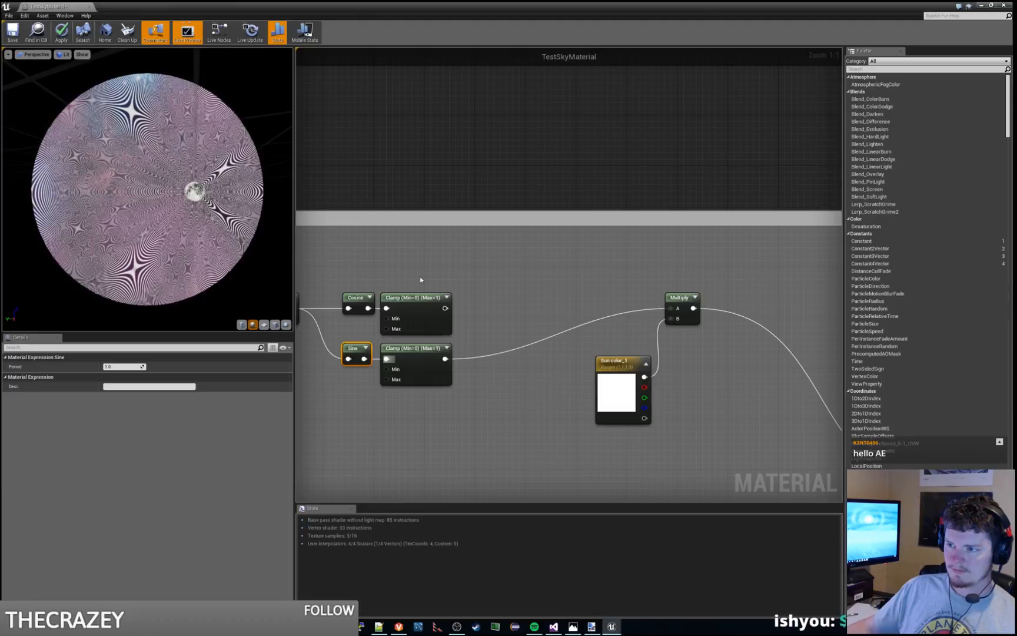
# Step: Apply the material changes, play the level from the main editor to inspect the sky, and stop the session
pyautogui.moveTo(421, 280); pyautogui.dragTo(471, 297, button='right')
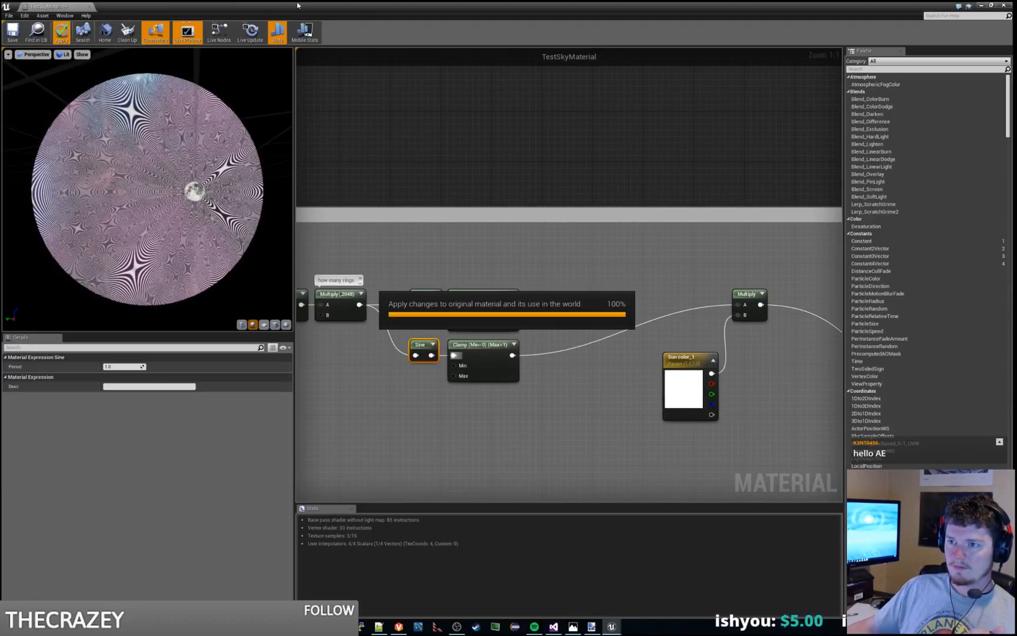
pyautogui.moveTo(325, 11); pyautogui.dragTo(0, 97)
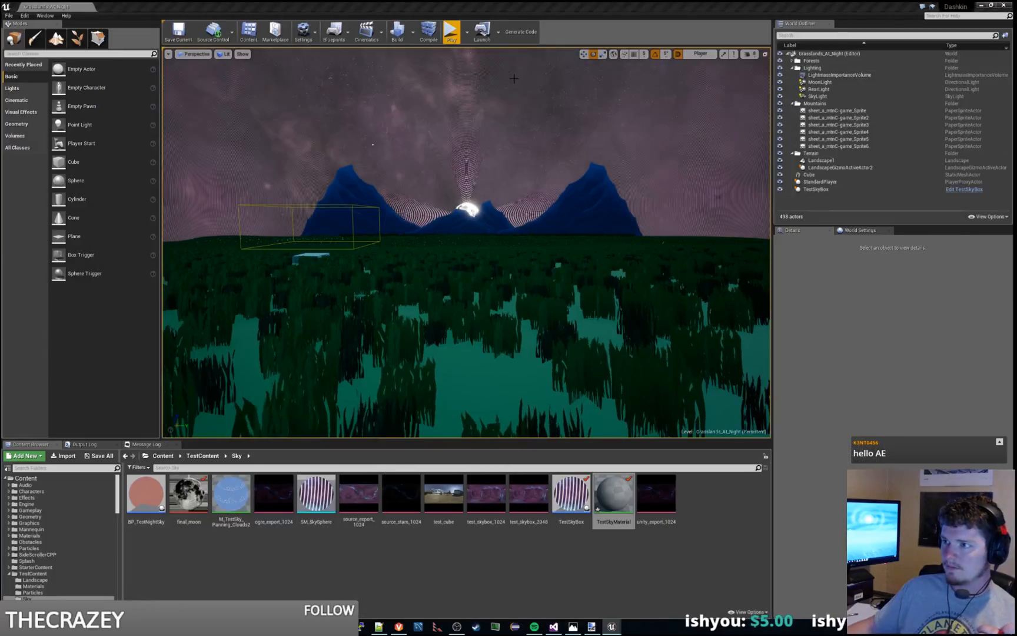
pyautogui.click(451, 33)
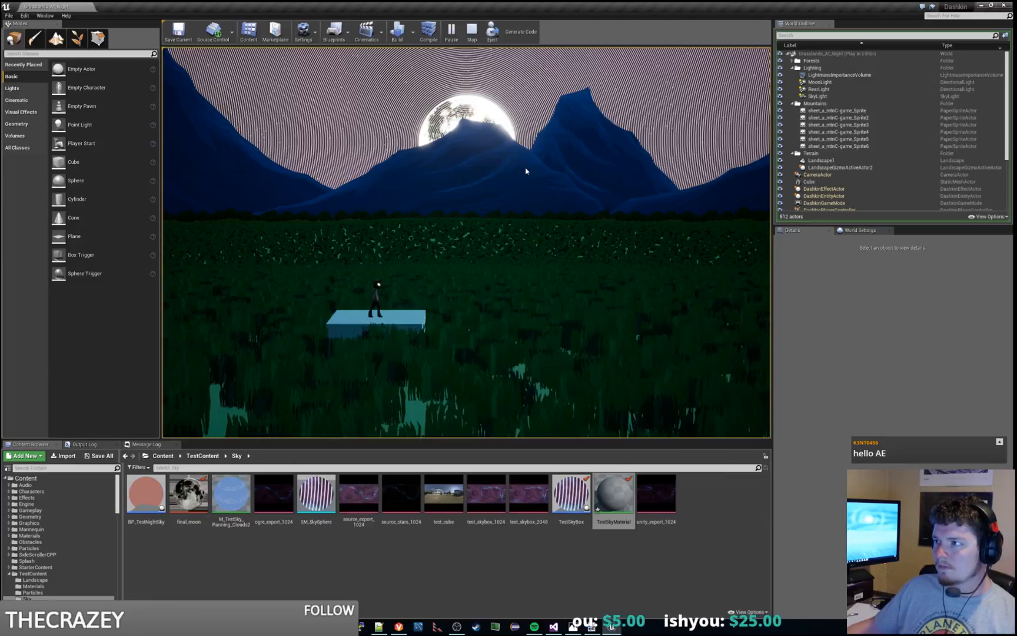
pyautogui.press('Escape')
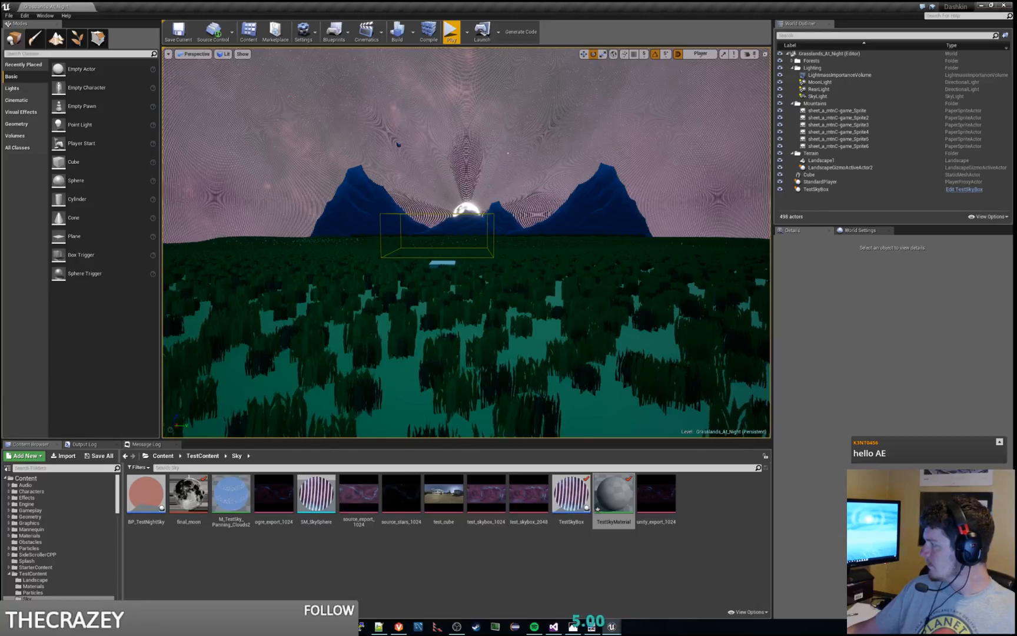
# Step: Return to the TestSkyMaterial graph and compare both branches by connecting the Cosine Clamp and then the Sine Clamp to the color Multiply
pyautogui.hotkey('alt', 'Tab')
pyautogui.click(582, 269)
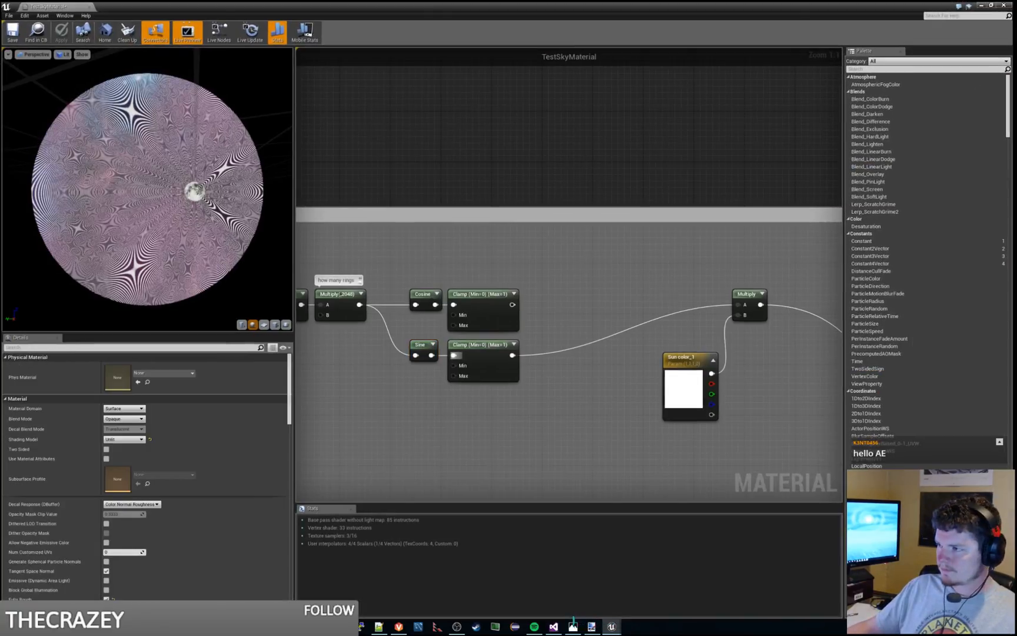
pyautogui.moveTo(604, 315); pyautogui.dragTo(584, 291, button='right')
pyautogui.click(517, 271)
pyautogui.click(508, 320)
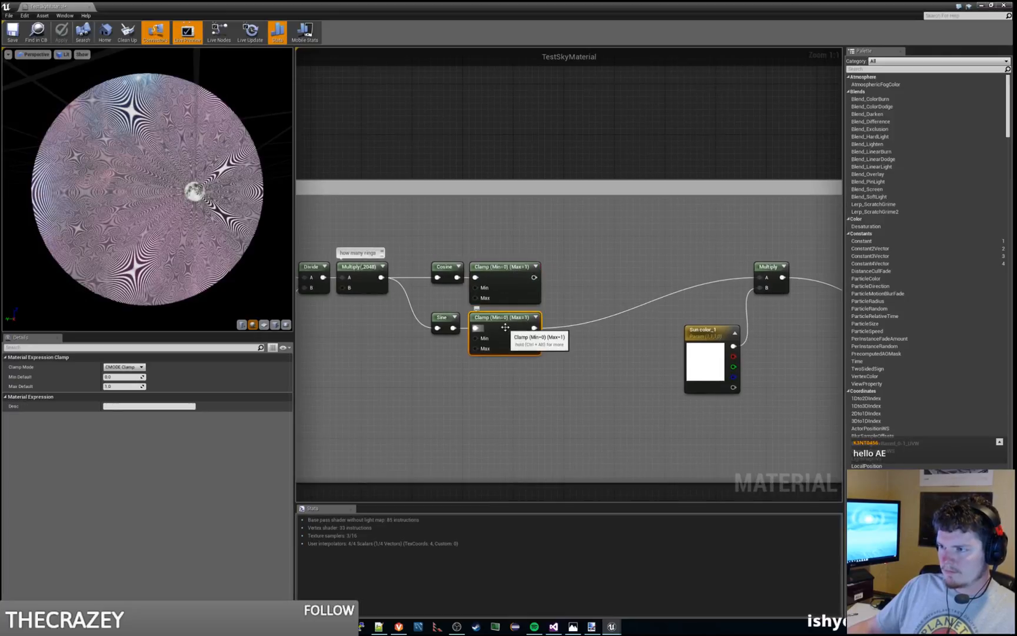
pyautogui.click(509, 265)
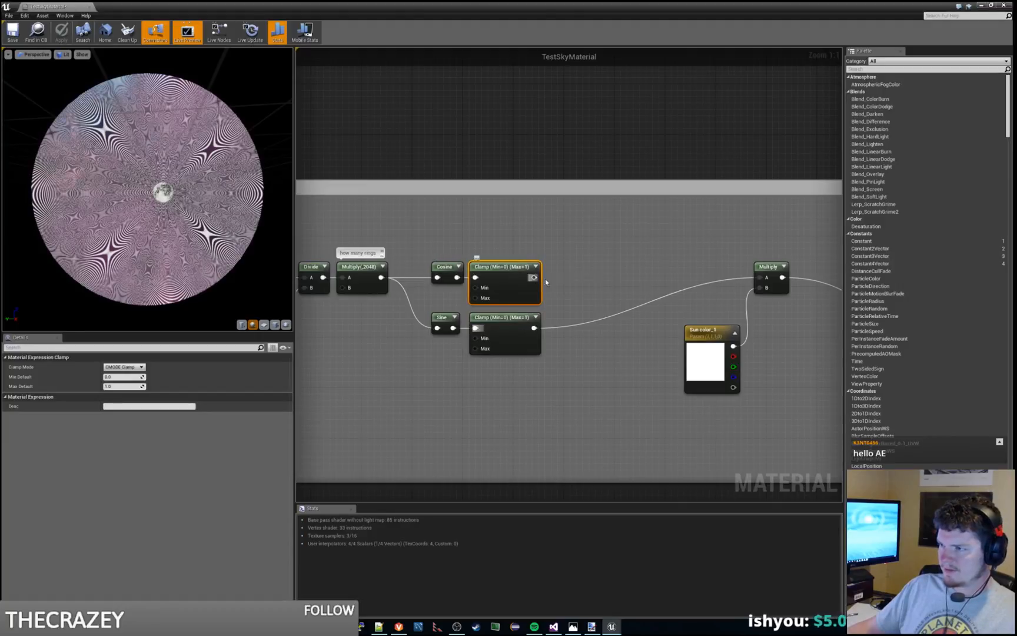
pyautogui.moveTo(534, 277); pyautogui.dragTo(760, 277)
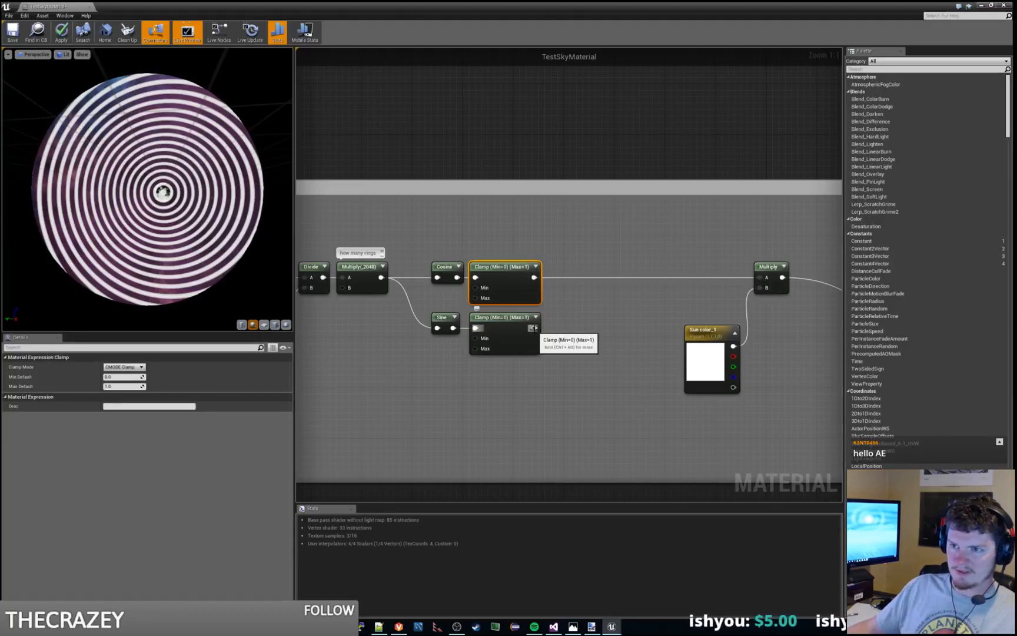
pyautogui.moveTo(533, 328); pyautogui.dragTo(761, 277)
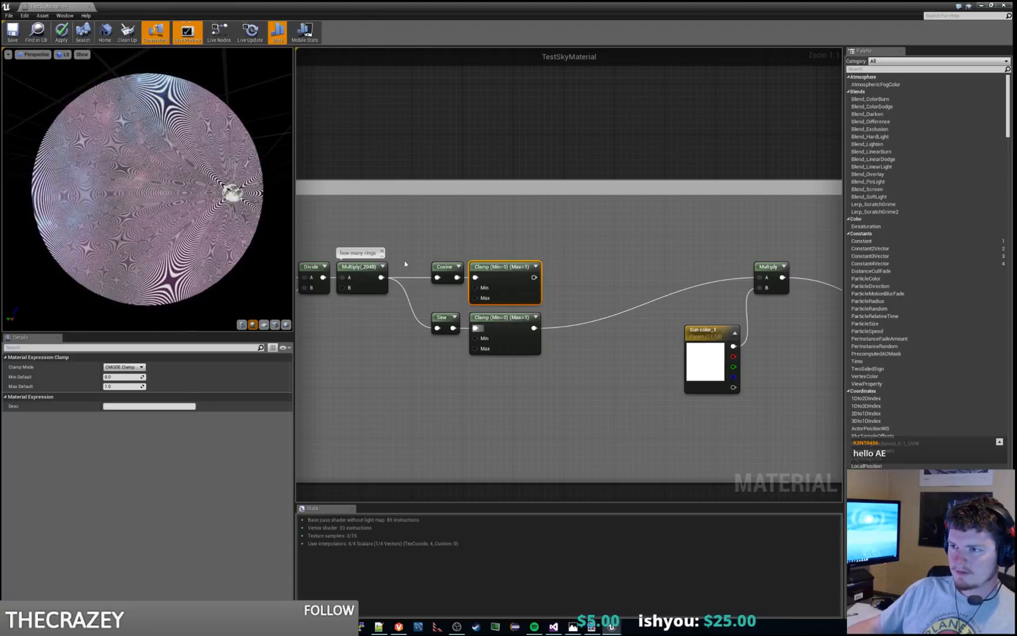
# Step: Read the descriptions of the Cosine and Sine nodes and inspect the rings around the moon in the preview
pyautogui.hotkey('ctrl', 'alt')
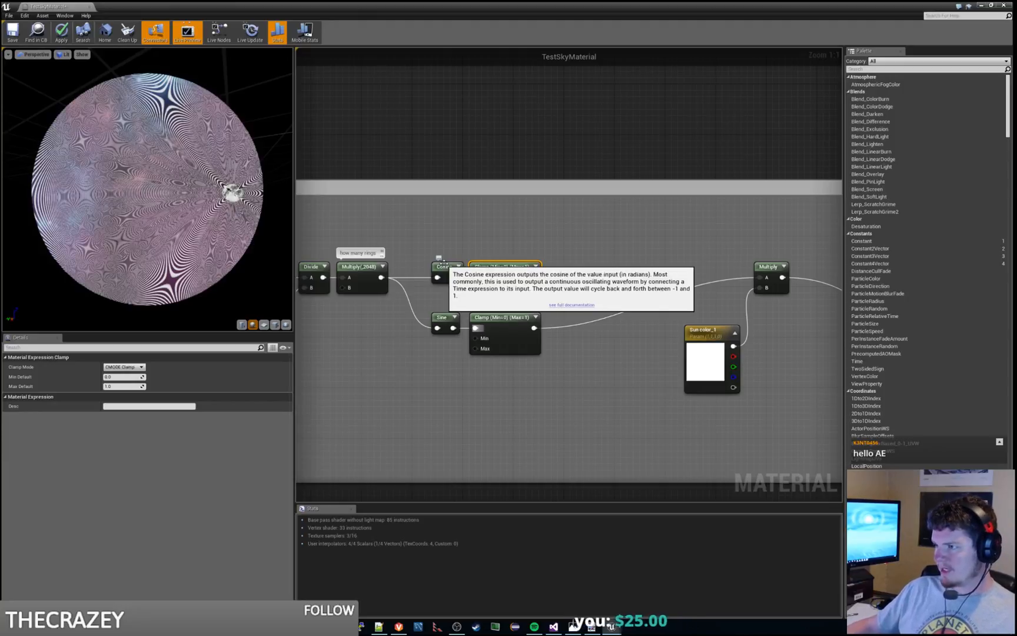
pyautogui.moveTo(444, 318)
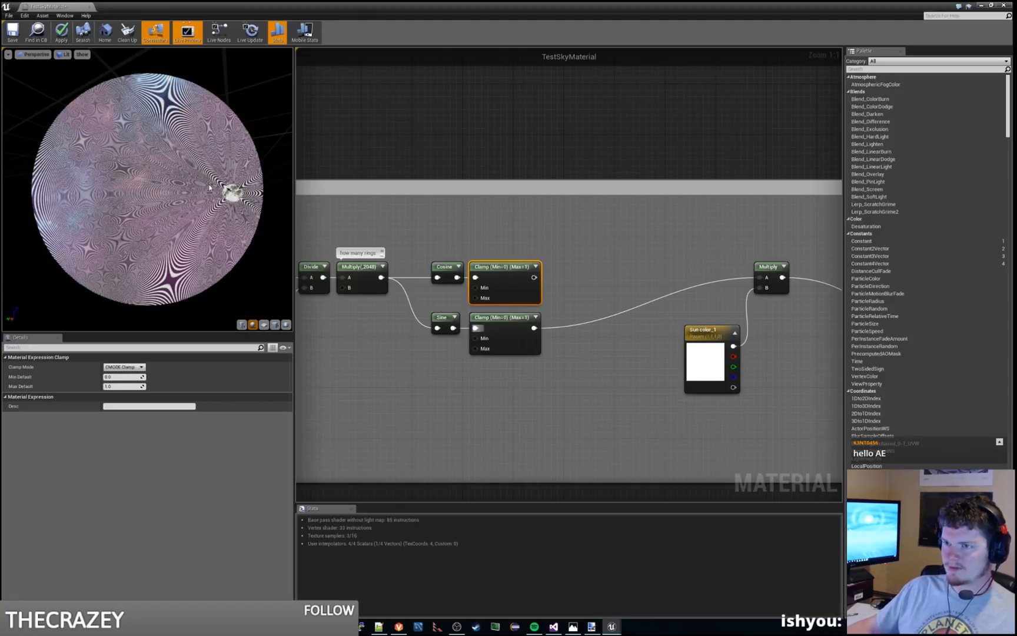
pyautogui.moveTo(448, 350); pyautogui.dragTo(485, 339, button='right')
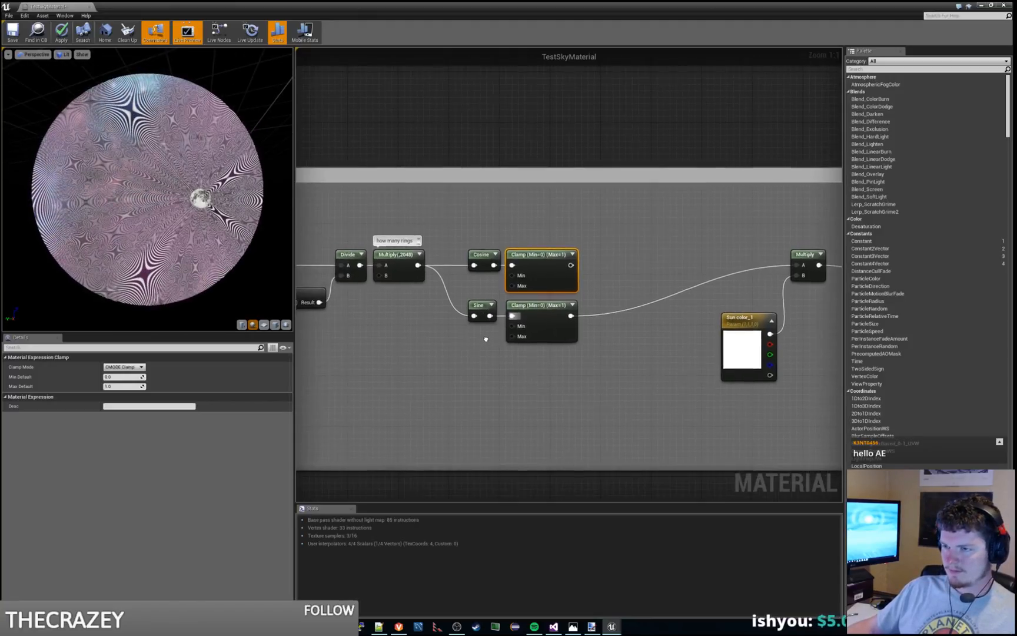
# Step: Delete the Clamp nodes from both the Cosine and the Sine branches
pyautogui.click(453, 218)
pyautogui.click(559, 261)
pyautogui.press('Delete')
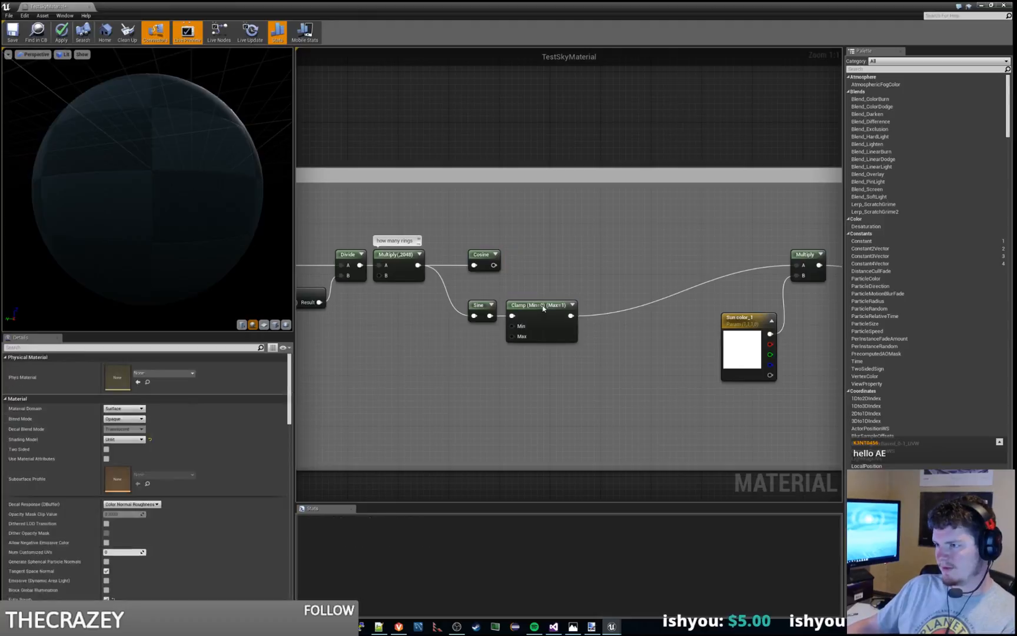
pyautogui.click(543, 307)
pyautogui.press('Delete')
# Step: Try the Sine output directly on input A of the color Multiply, and connect the Cosine output there instead
pyautogui.moveTo(490, 316); pyautogui.dragTo(800, 265)
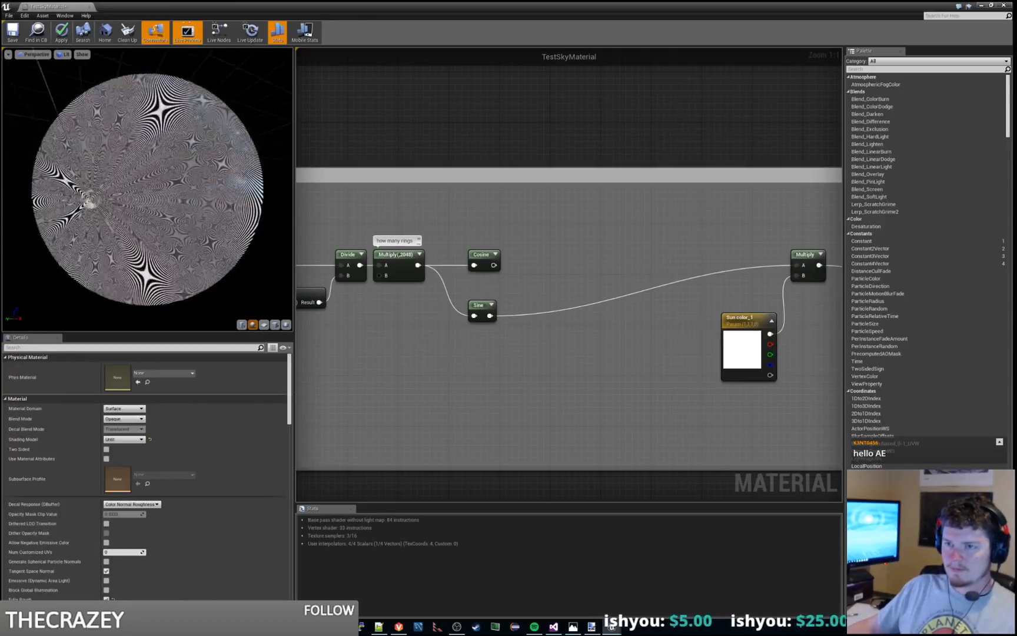
pyautogui.moveTo(163, 200); pyautogui.dragTo(59, 201)
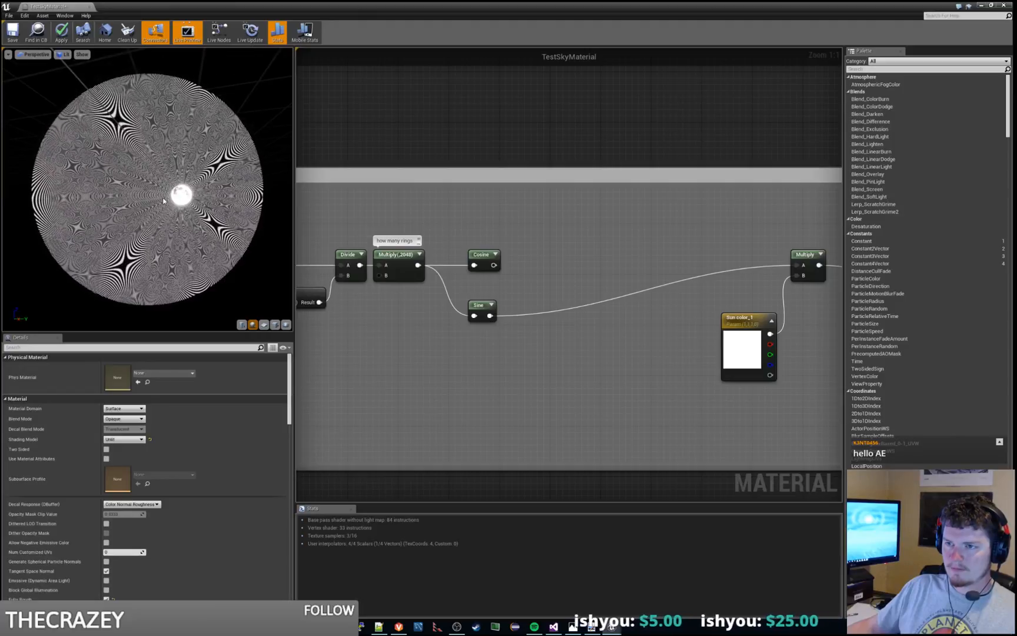
pyautogui.moveTo(493, 265); pyautogui.dragTo(799, 264)
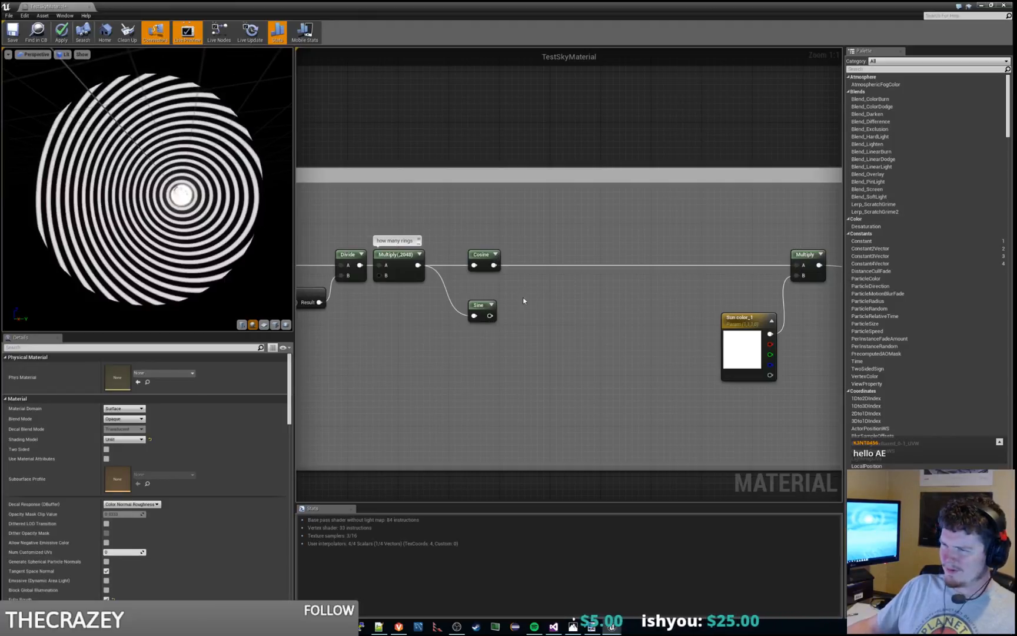
pyautogui.moveTo(479, 302); pyautogui.dragTo(485, 302)
pyautogui.click(499, 285)
# Step: Check the ring-count Multiply and the Sine node's settings and description, and set the Cosine node's period to 1
pyautogui.moveTo(473, 279); pyautogui.dragTo(540, 274, button='right')
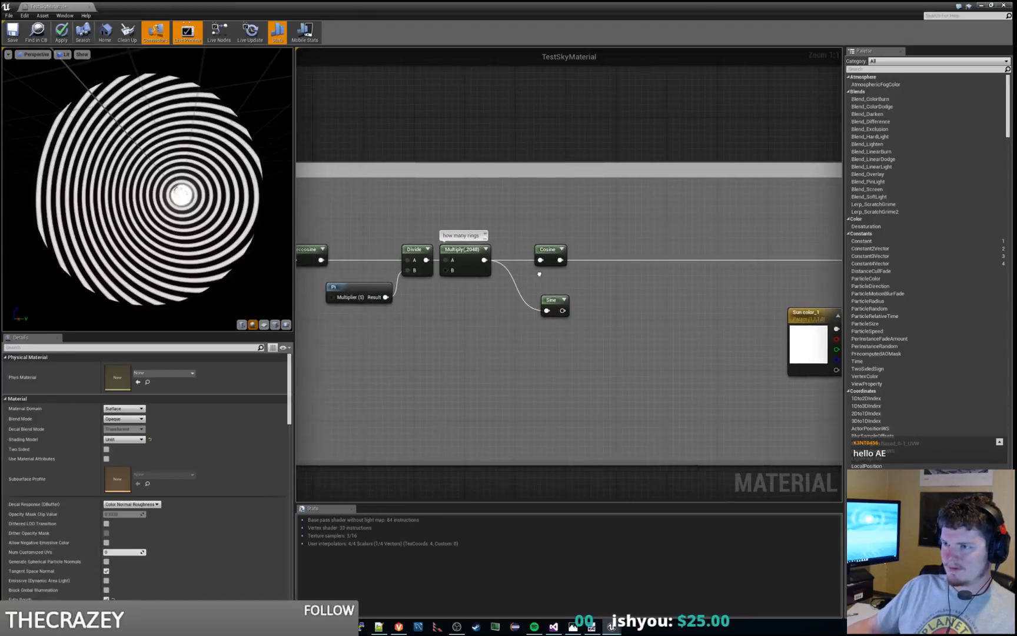
pyautogui.click(477, 265)
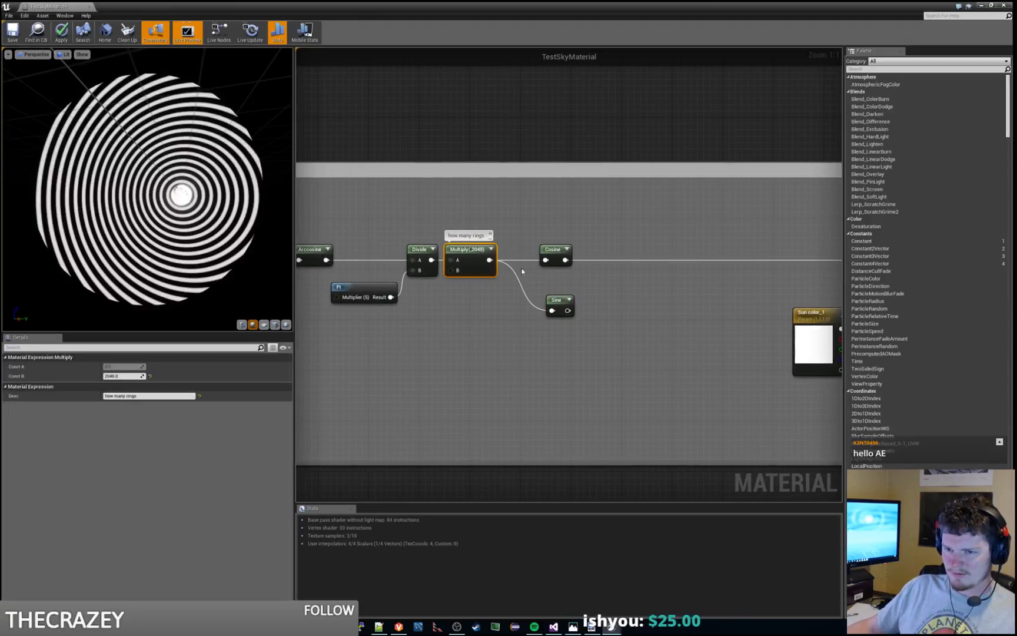
pyautogui.click(556, 300)
pyautogui.hotkey('ctrl', 'alt')
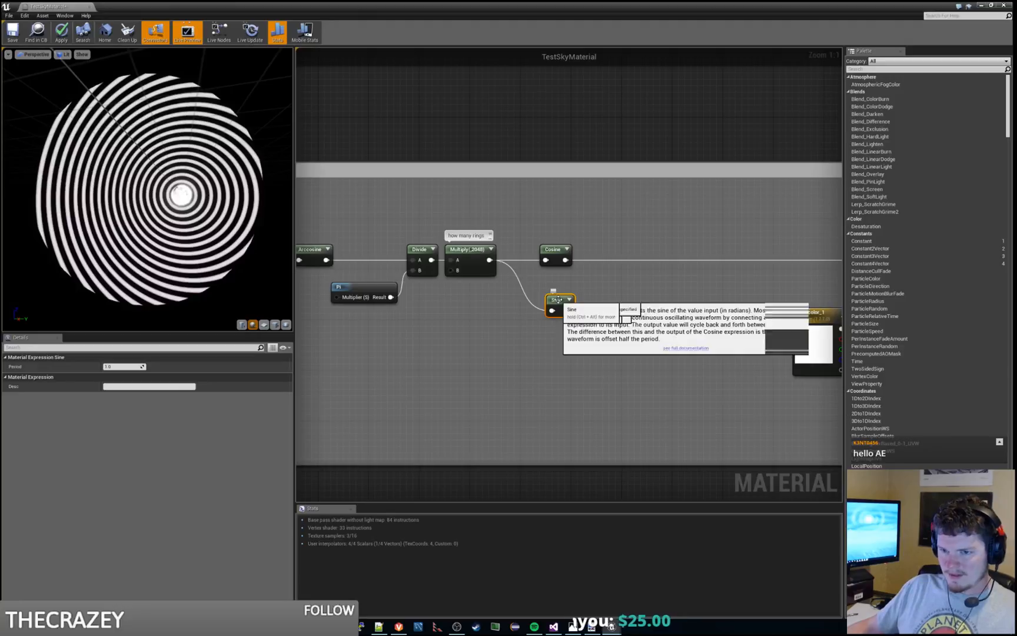
pyautogui.click(551, 249)
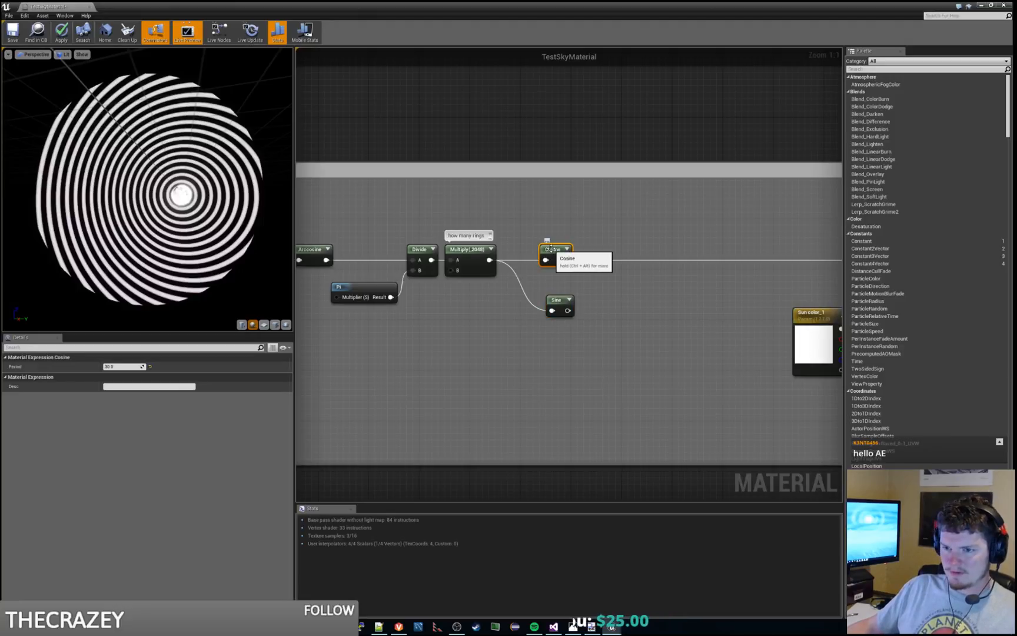
pyautogui.click(122, 367)
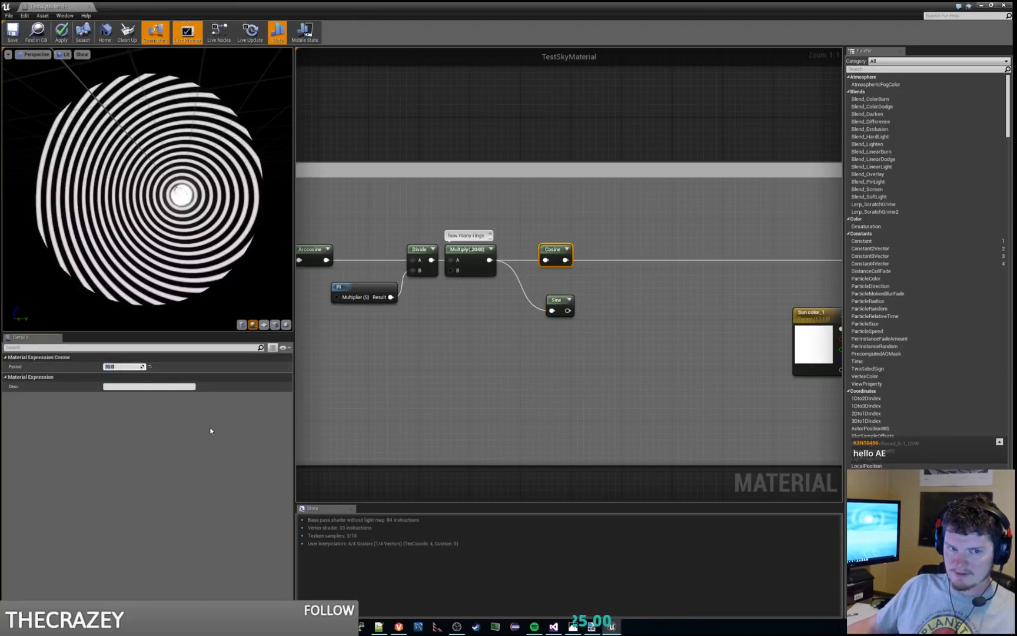
pyautogui.write('1')
pyautogui.press('Return')
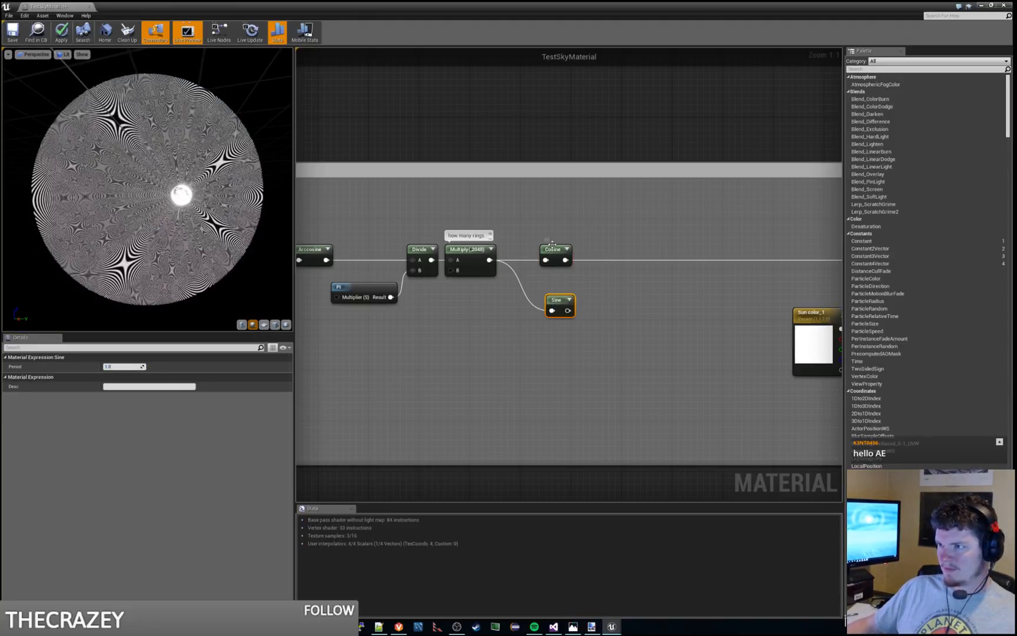
# Step: Try 720, 360, 10 and 5 as the ring-count Multiply's B constant, and settle on 10
pyautogui.click(459, 253)
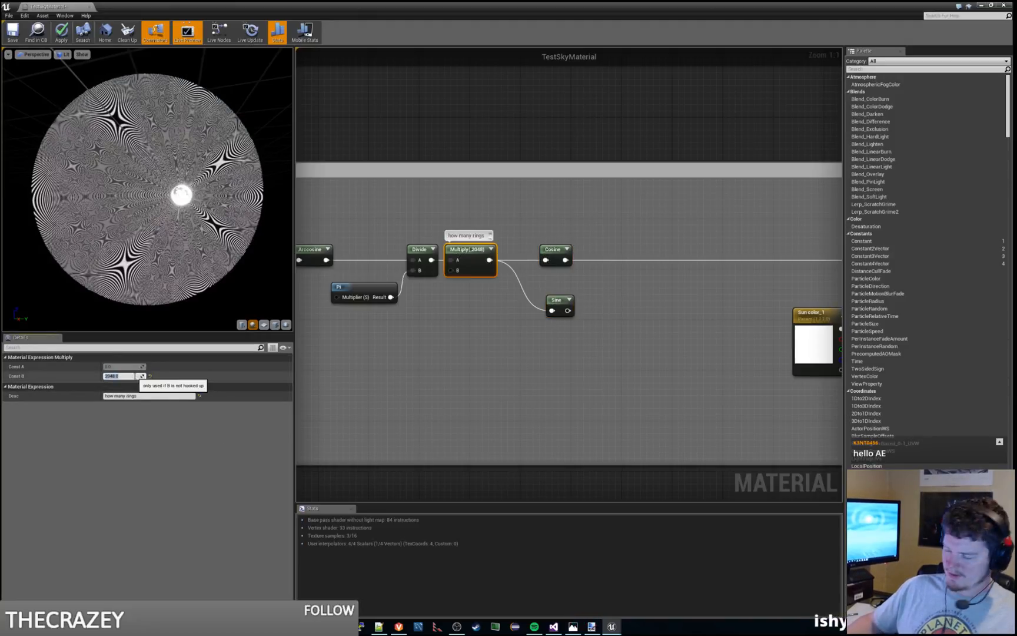
pyautogui.write('720')
pyautogui.press('Return')
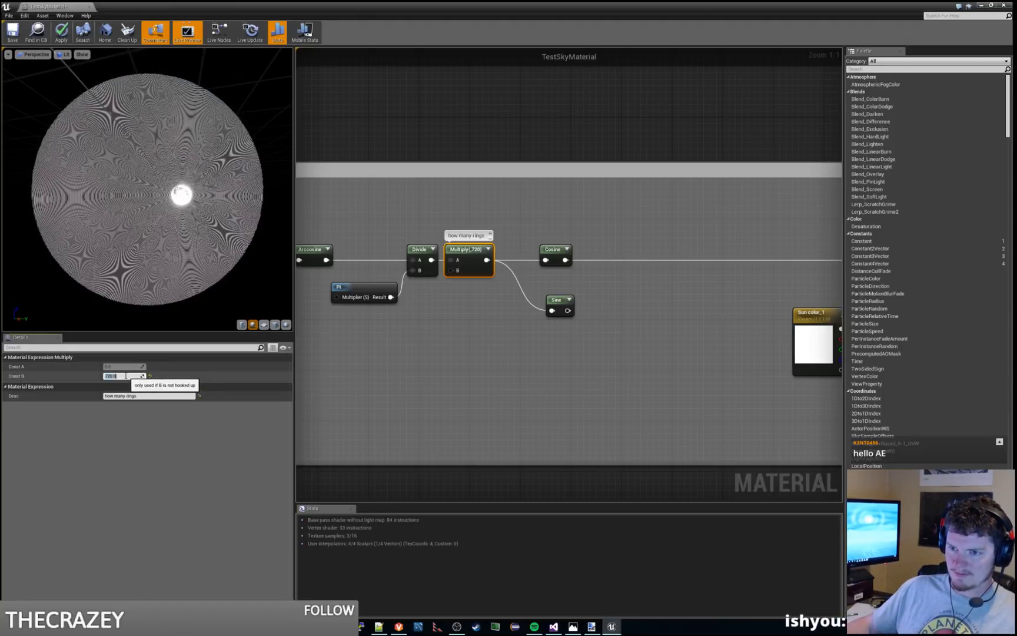
pyautogui.press('Return')
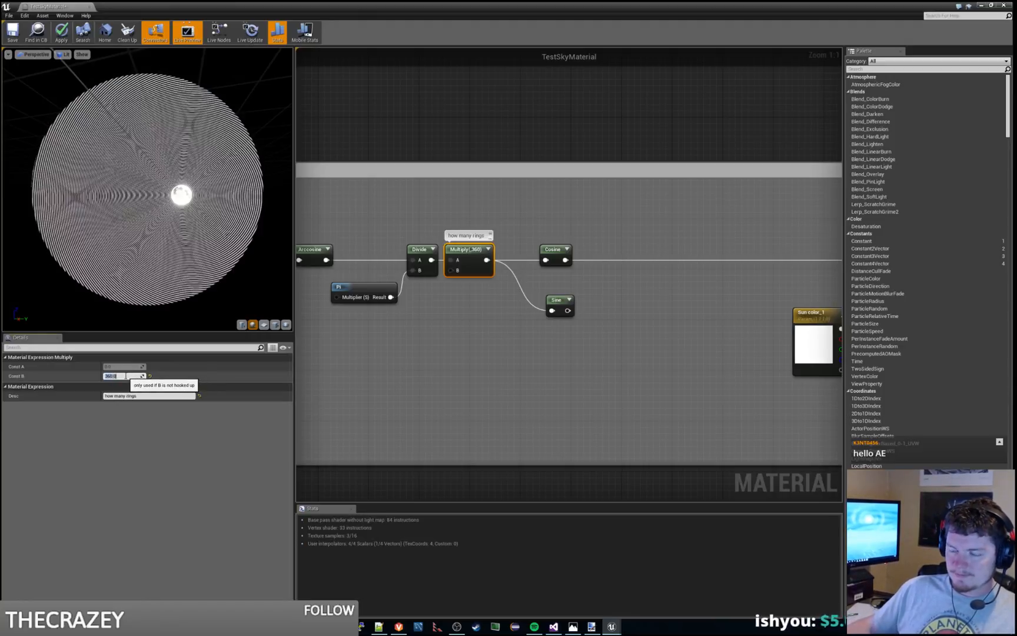
pyautogui.write('10')
pyautogui.press('Return')
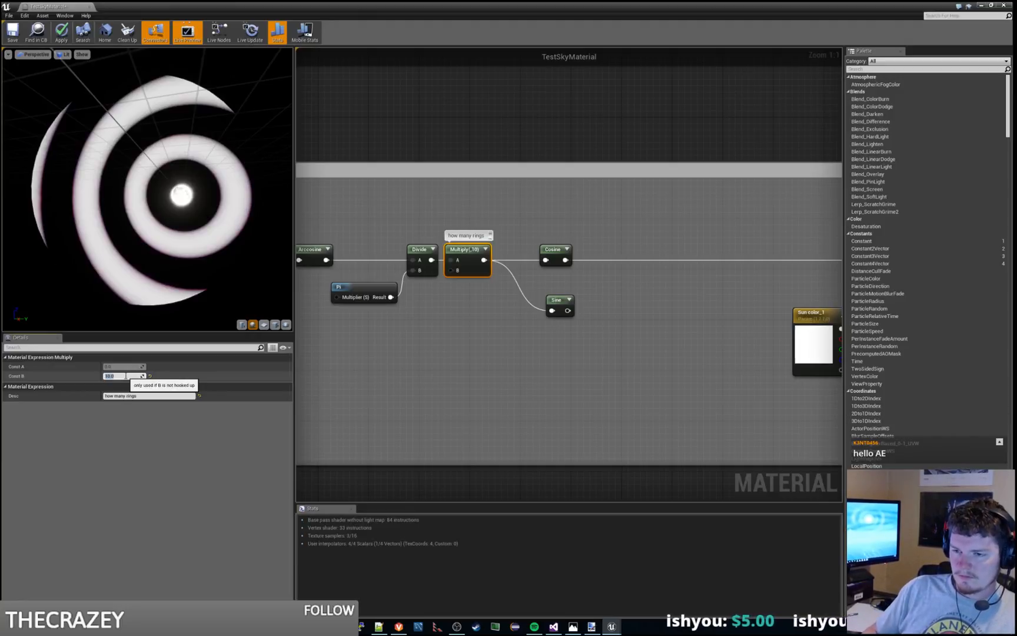
pyautogui.write('5')
pyautogui.press('Return')
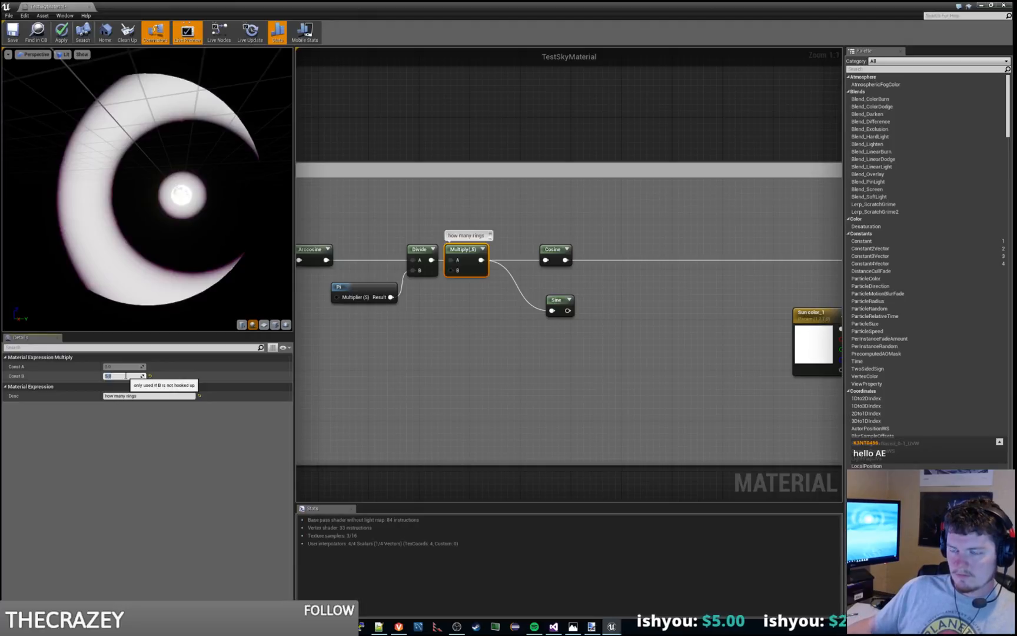
pyautogui.write('10')
pyautogui.press('Return')
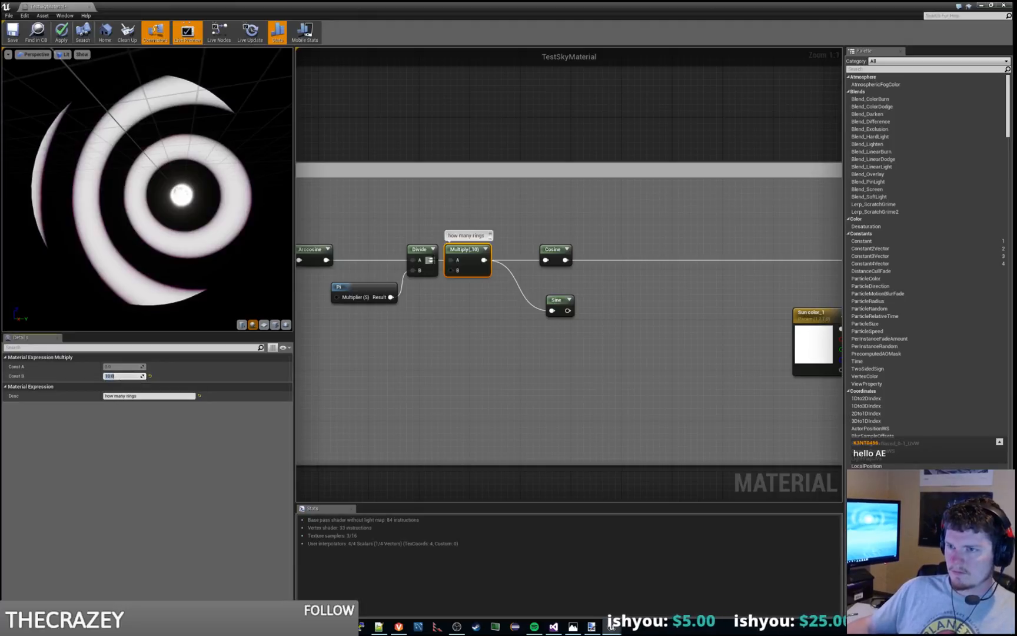
# Step: Apply the ring changes and look at the sky around the moon in the level editor's viewport
pyautogui.press('super+Down')
pyautogui.press('super+Down')
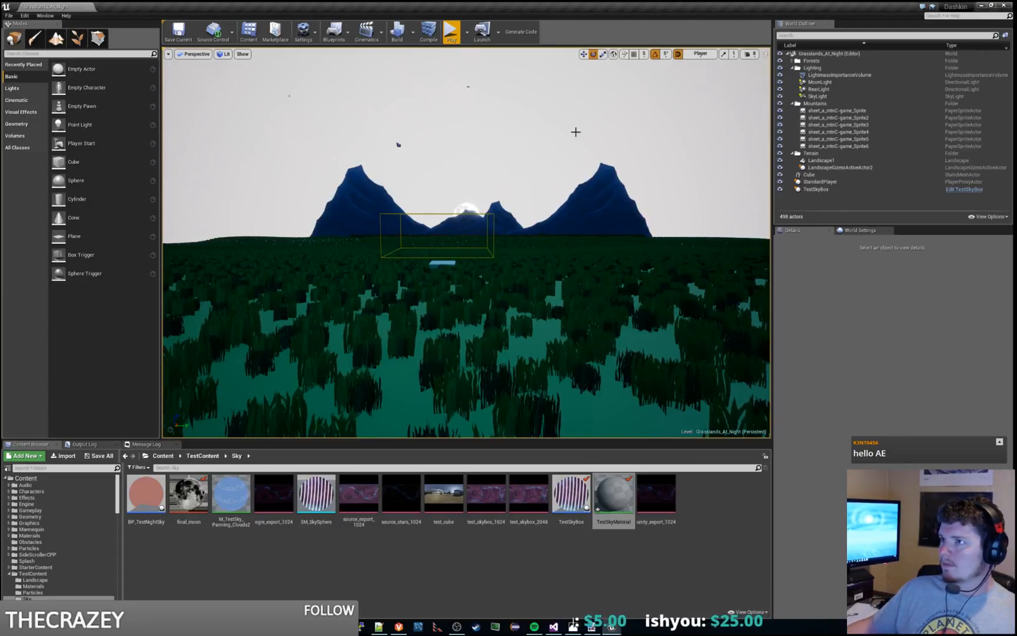
pyautogui.moveTo(574, 130)
pyautogui.mouseDown(button='right')
pyautogui.moveTo(500, 71)
pyautogui.moveTo(588, 126)
pyautogui.mouseUp(button='right')
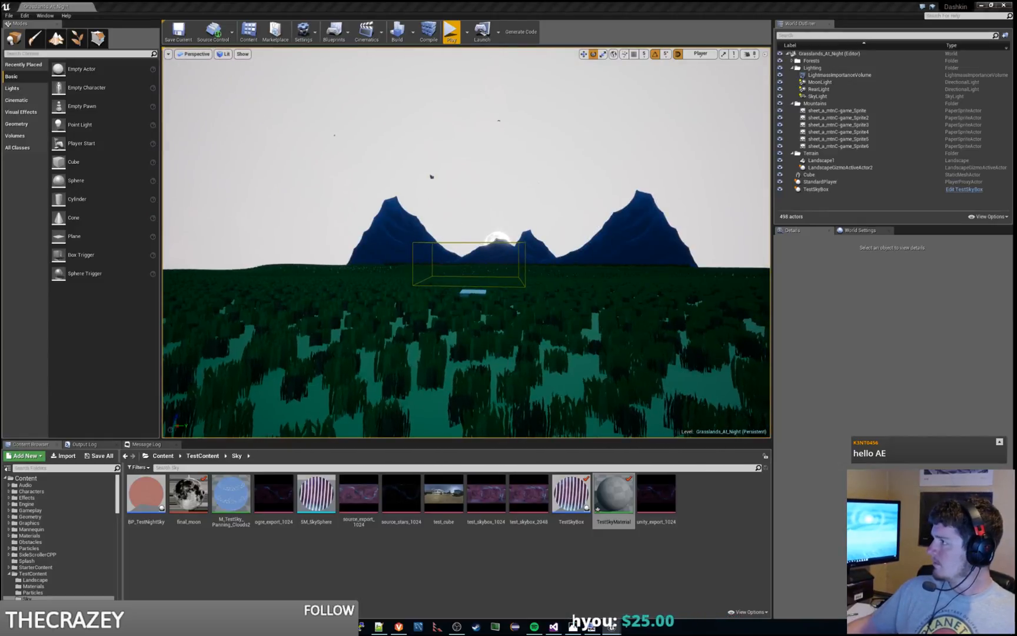
# Step: Save the work and inspect the level's moonlit sky alongside the sky material
pyautogui.hotkey('ctrl', 's')
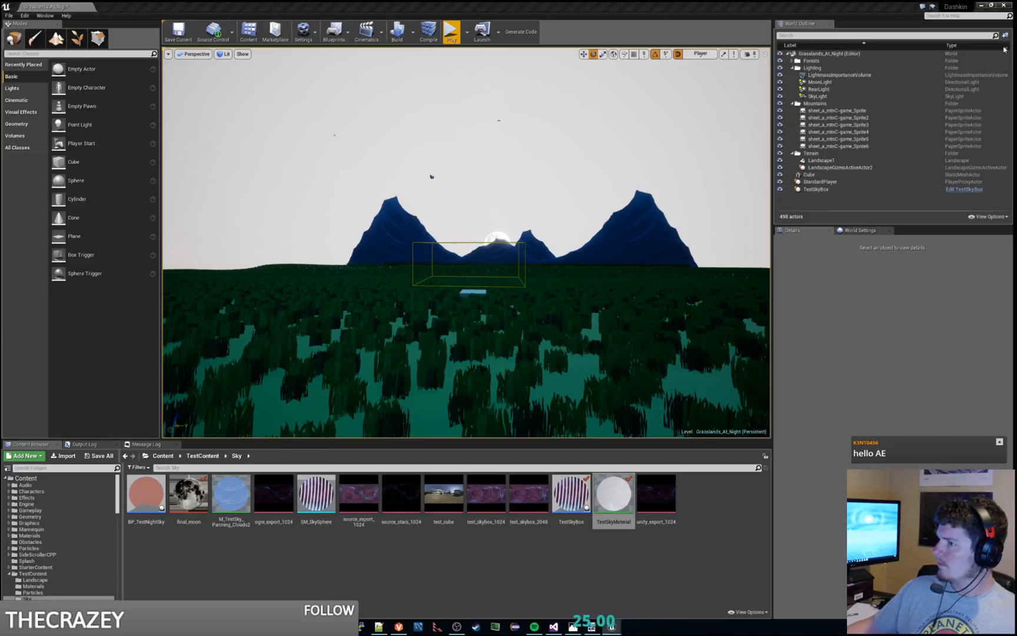
pyautogui.moveTo(555, 237); pyautogui.dragTo(509, 230, button='right')
pyautogui.hotkey('alt', 'Tab')
pyautogui.moveTo(206, 230); pyautogui.dragTo(472, 236)
pyautogui.moveTo(604, 316); pyautogui.dragTo(538, 329, button='right')
pyautogui.scroll(-2, 647, 308)
pyautogui.hotkey('alt', 'Tab')
pyautogui.moveTo(538, 257); pyautogui.dragTo(577, 250, button='right')
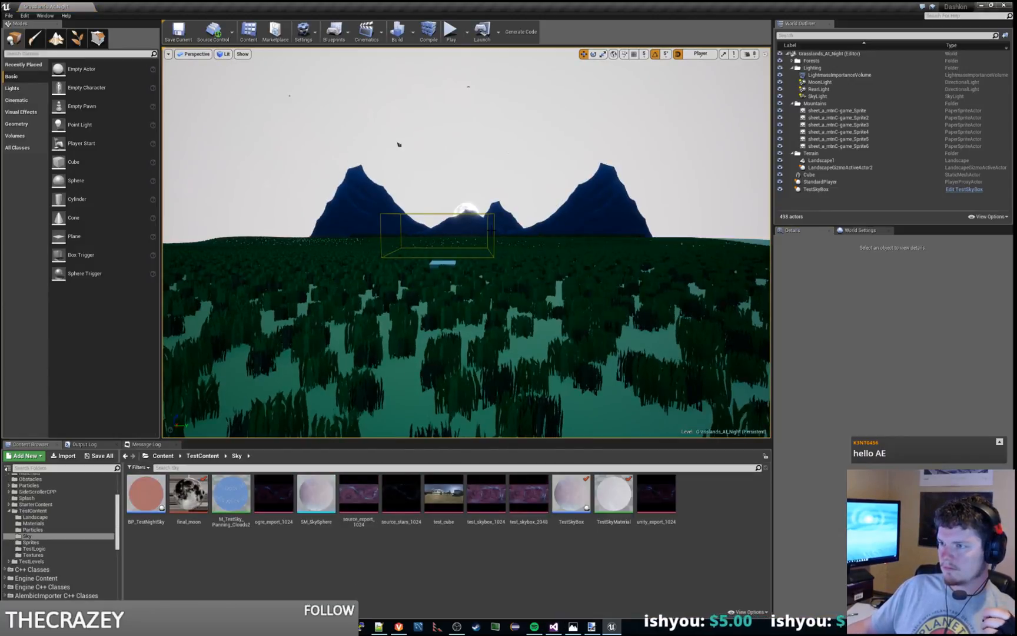
# Step: Open TestSkyMaterial in a maximized material editor window
pyautogui.doubleClick(613, 495)
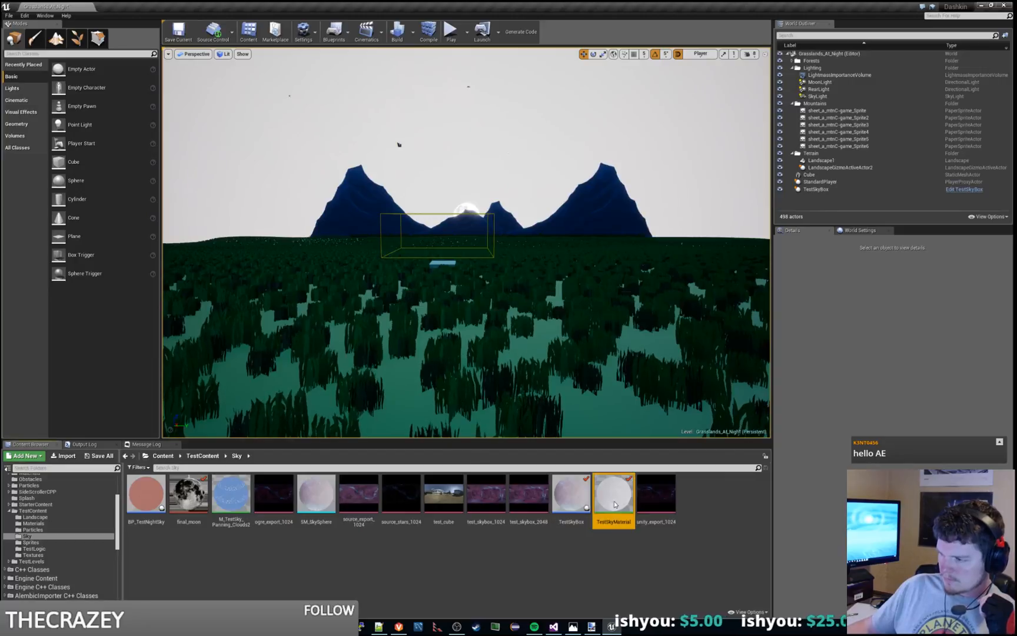
pyautogui.doubleClick(792, 5)
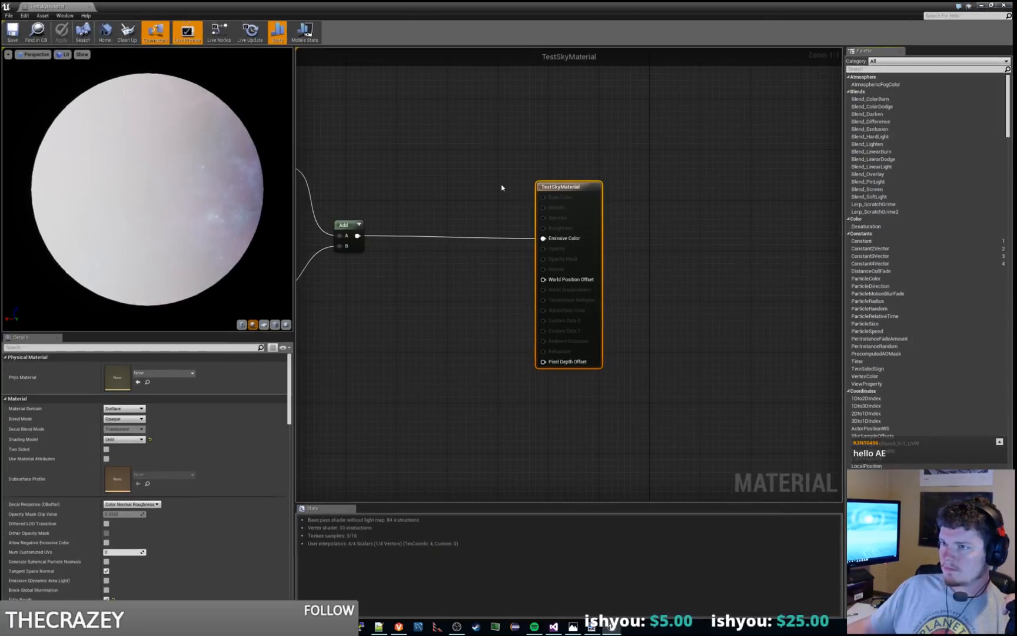
pyautogui.moveTo(171, 197); pyautogui.dragTo(249, 202)
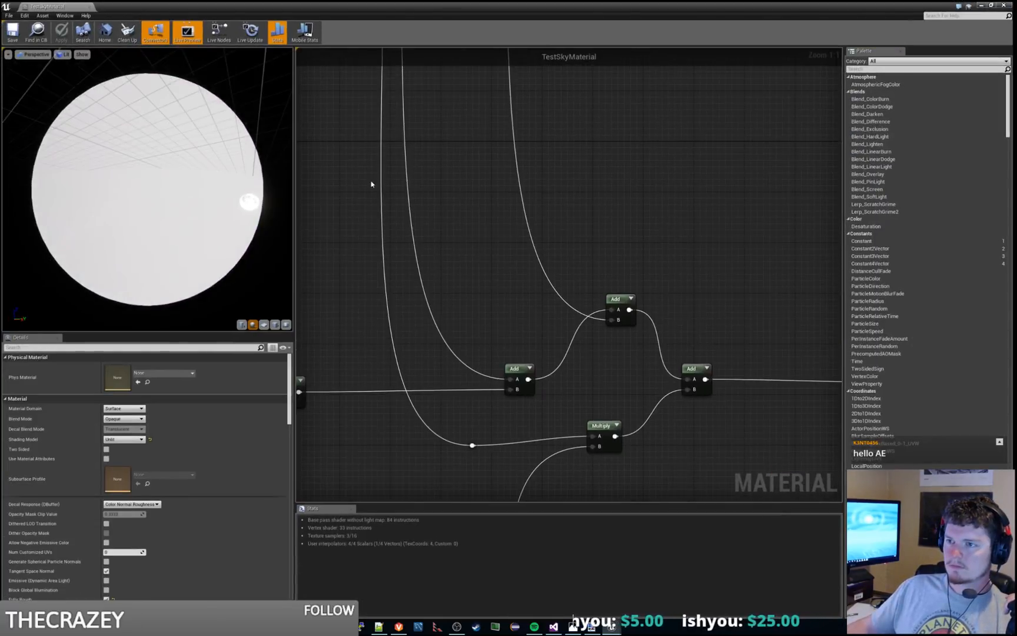
# Step: Set the period of the Cosine node after the ring-count Multiply to 1 and save the material
pyautogui.moveTo(360, 86); pyautogui.dragTo(577, 341, button='right')
pyautogui.scroll(-4, 550, 258)
pyautogui.moveTo(510, 177); pyautogui.dragTo(617, 334, button='right')
pyautogui.moveTo(477, 123); pyautogui.dragTo(522, 273, button='right')
pyautogui.scroll(4, 398, 236)
pyautogui.click(471, 200)
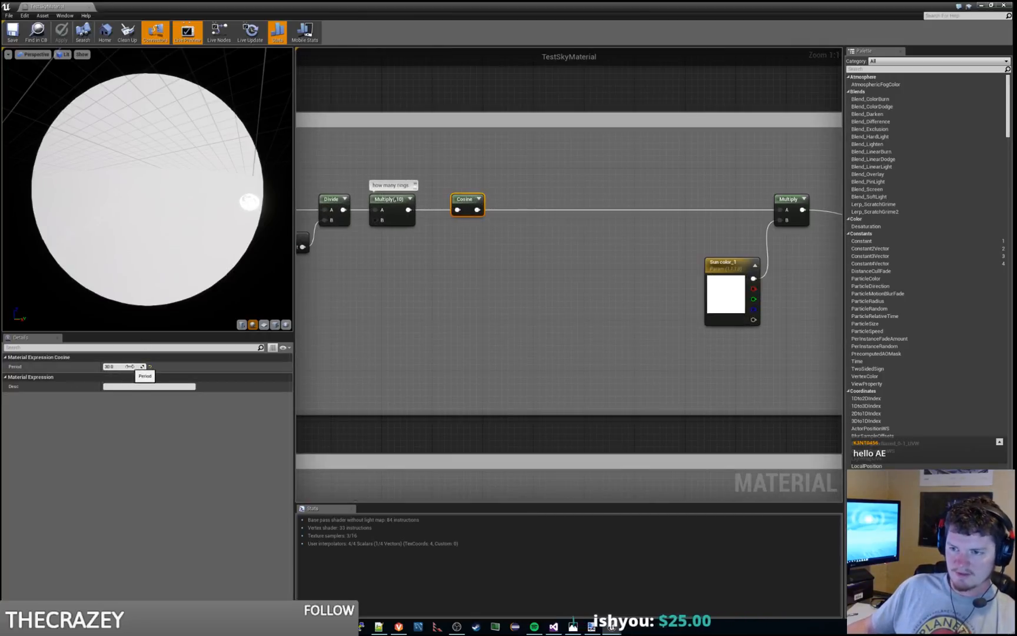
pyautogui.write('1')
pyautogui.press('Return')
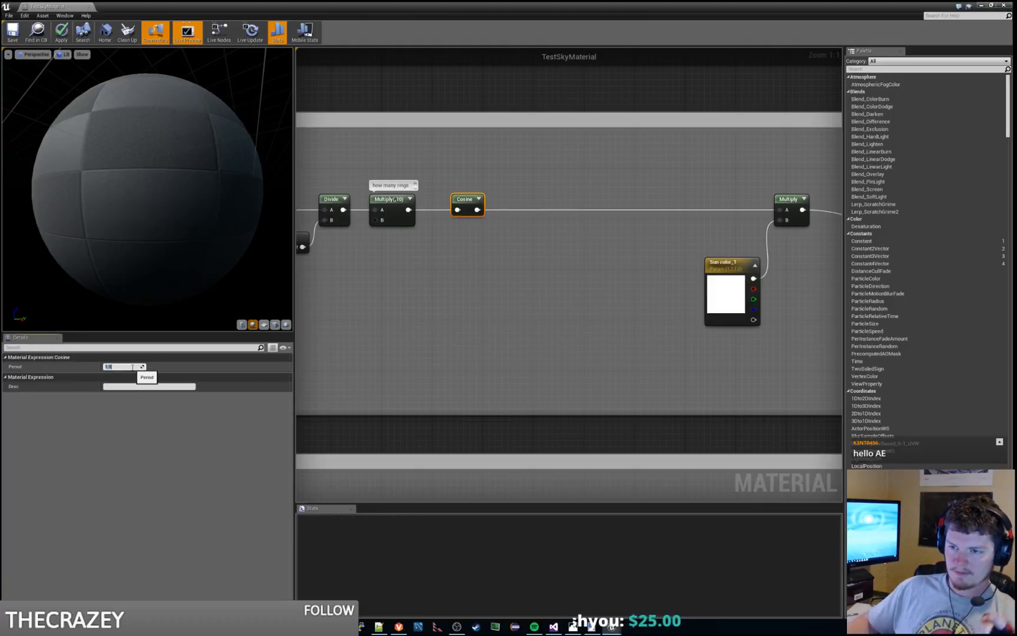
pyautogui.click(361, 312)
pyautogui.click(13, 33)
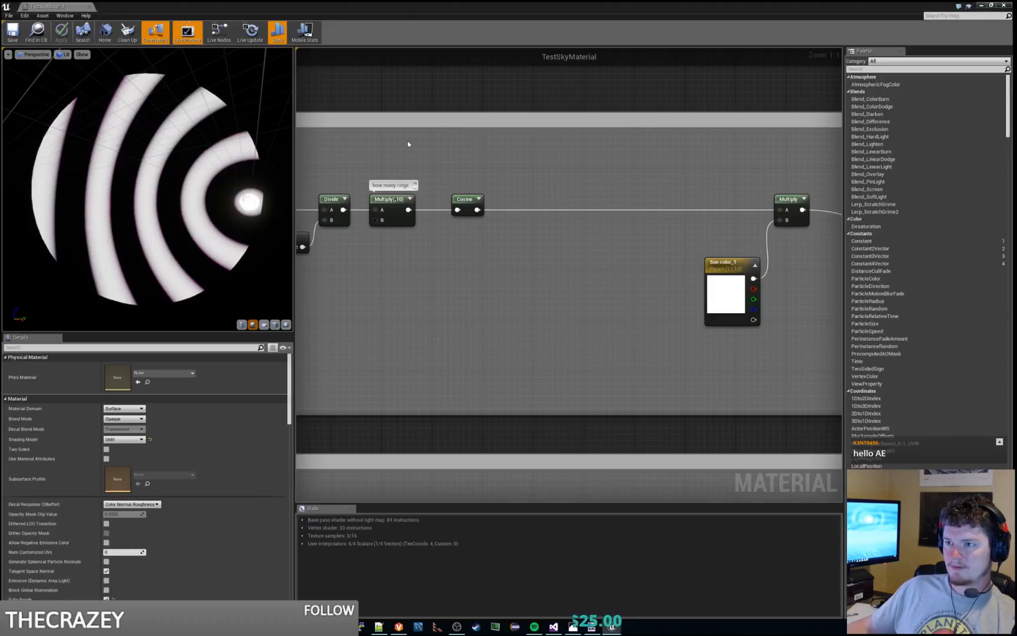
# Step: Check the Cosine node's settings and compare the material with the sky in the level editor
pyautogui.moveTo(377, 150); pyautogui.dragTo(426, 154, button='right')
pyautogui.click(524, 207)
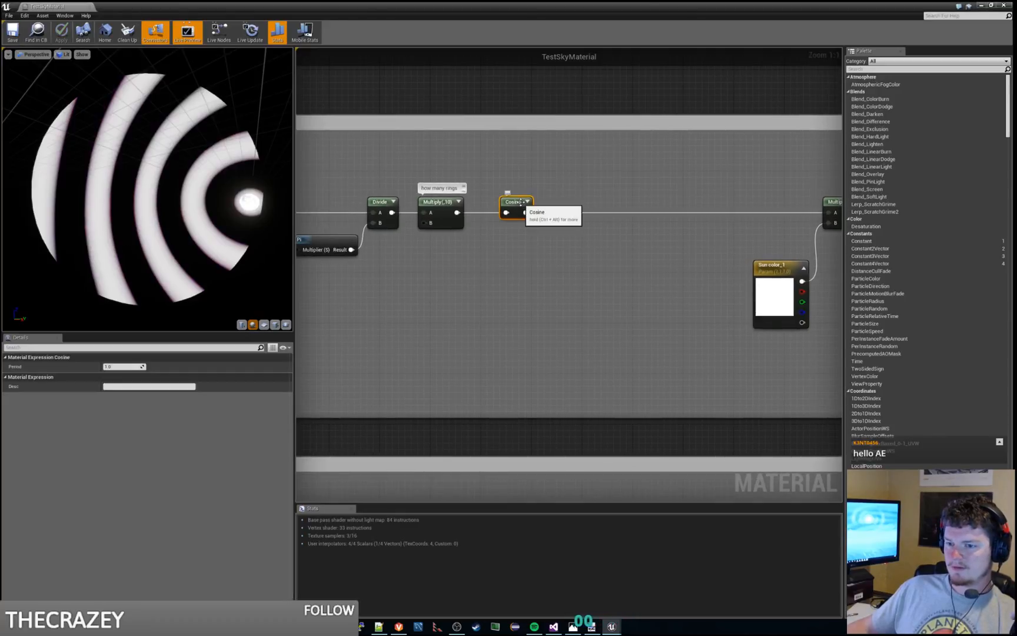
pyautogui.hotkey('alt', 'Tab')
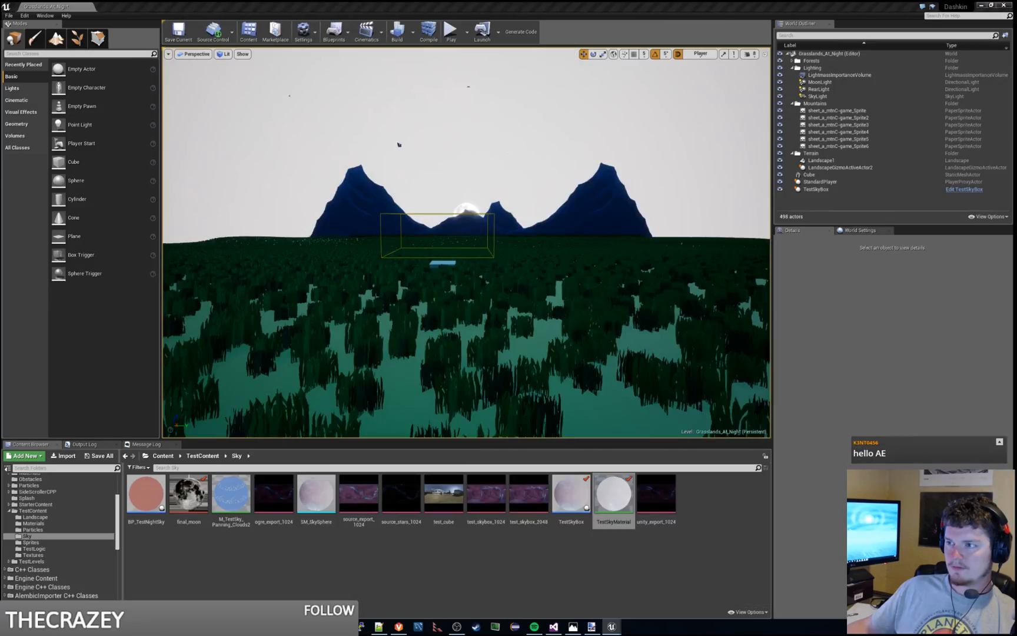
pyautogui.hotkey('alt', 'Tab')
pyautogui.click(443, 341)
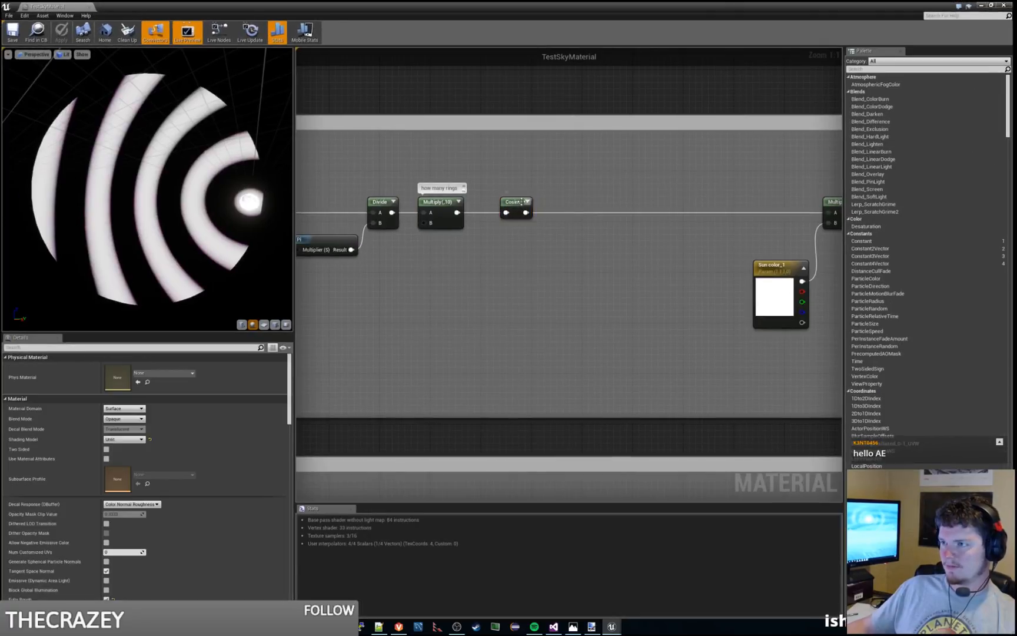
# Step: Replace the Cosine node with a new one wired between the ring-count Multiply and input A of the color Multiply
pyautogui.click(513, 203)
pyautogui.press('Delete')
pyautogui.rightClick(524, 273)
pyautogui.write('cosi')
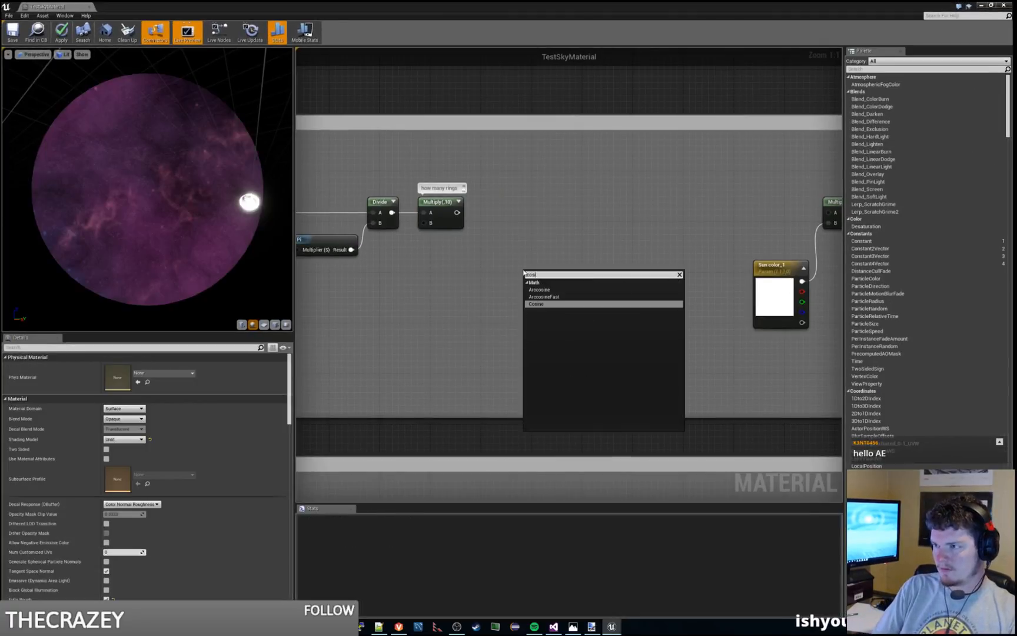
pyautogui.press('Return')
pyautogui.moveTo(537, 265); pyautogui.dragTo(524, 196)
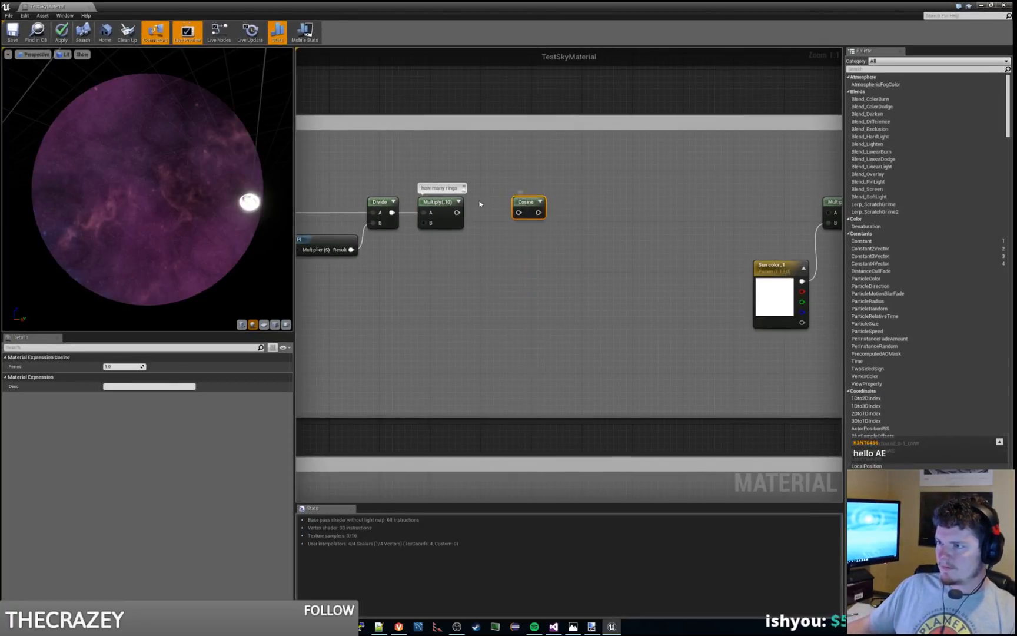
pyautogui.moveTo(456, 213); pyautogui.dragTo(790, 214)
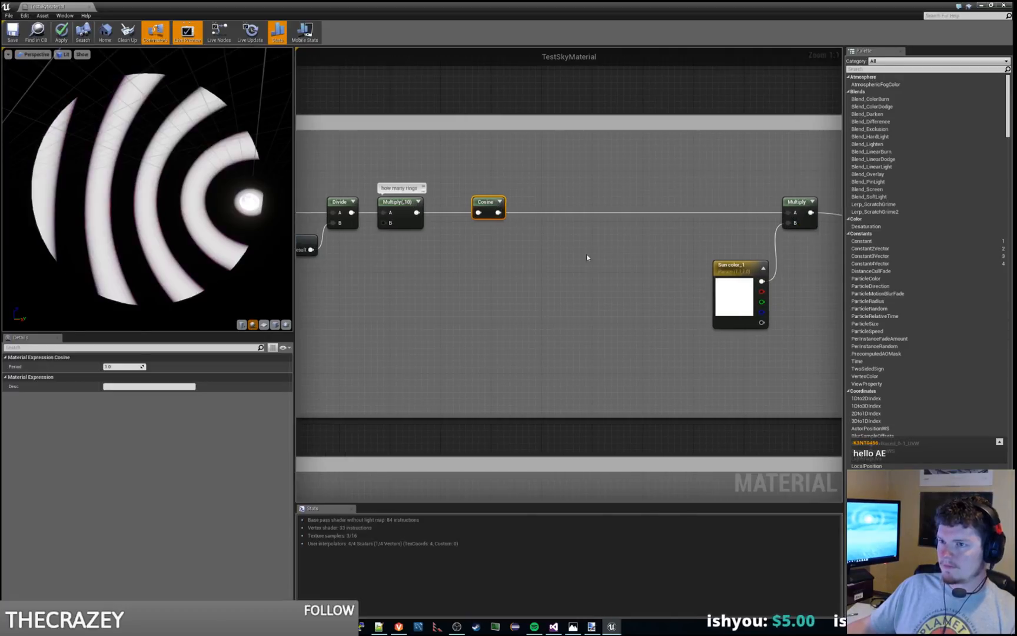
# Step: Apply the material changes and examine the moon rings in the level viewport and the material preview
pyautogui.click(62, 37)
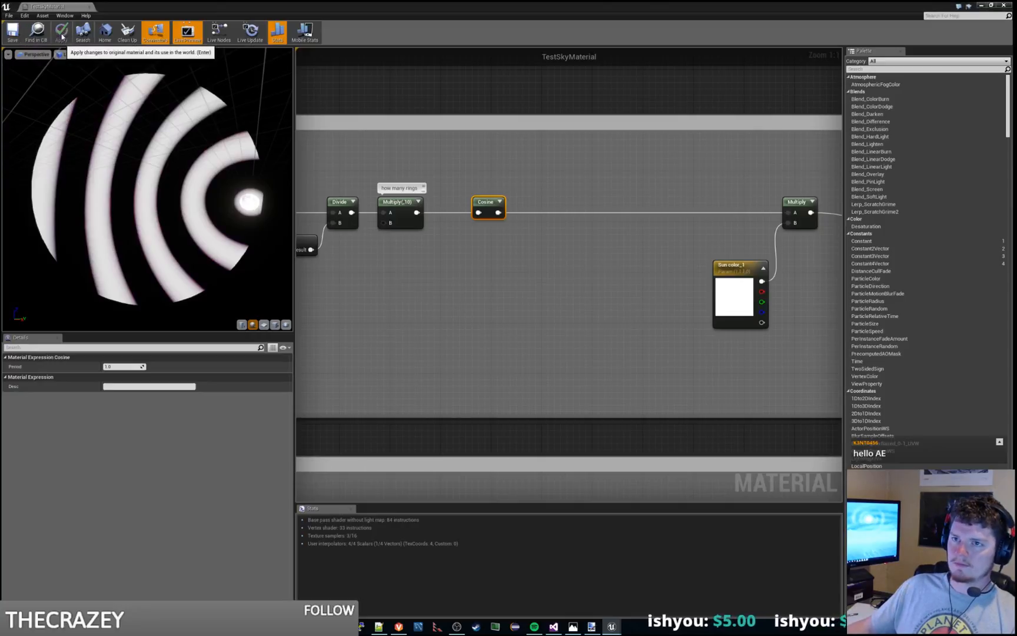
pyautogui.moveTo(282, 7); pyautogui.dragTo(1016, 176)
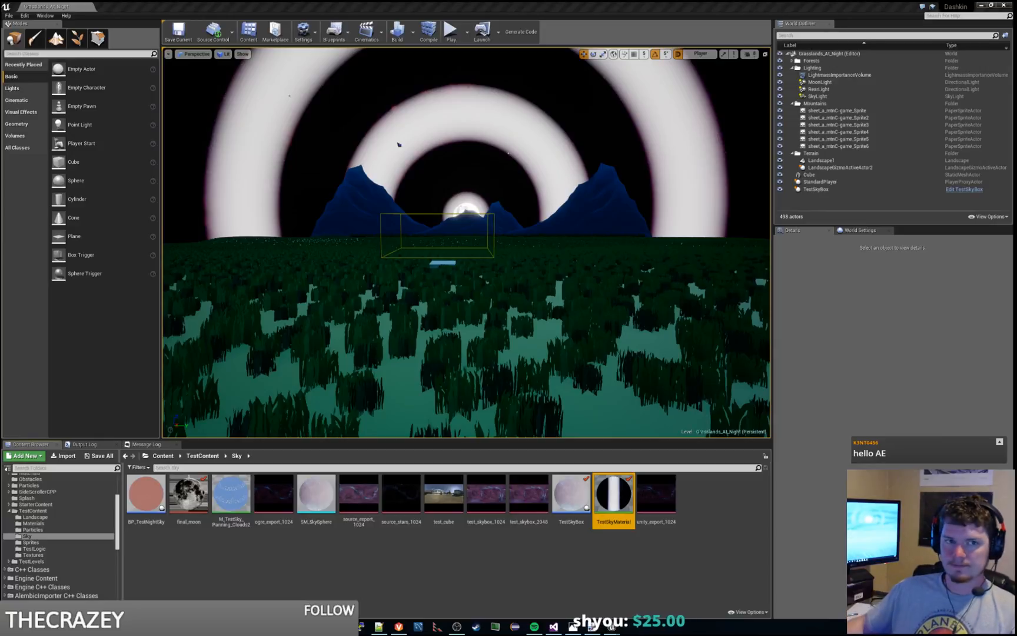
pyautogui.moveTo(1016, 100); pyautogui.dragTo(766, 1)
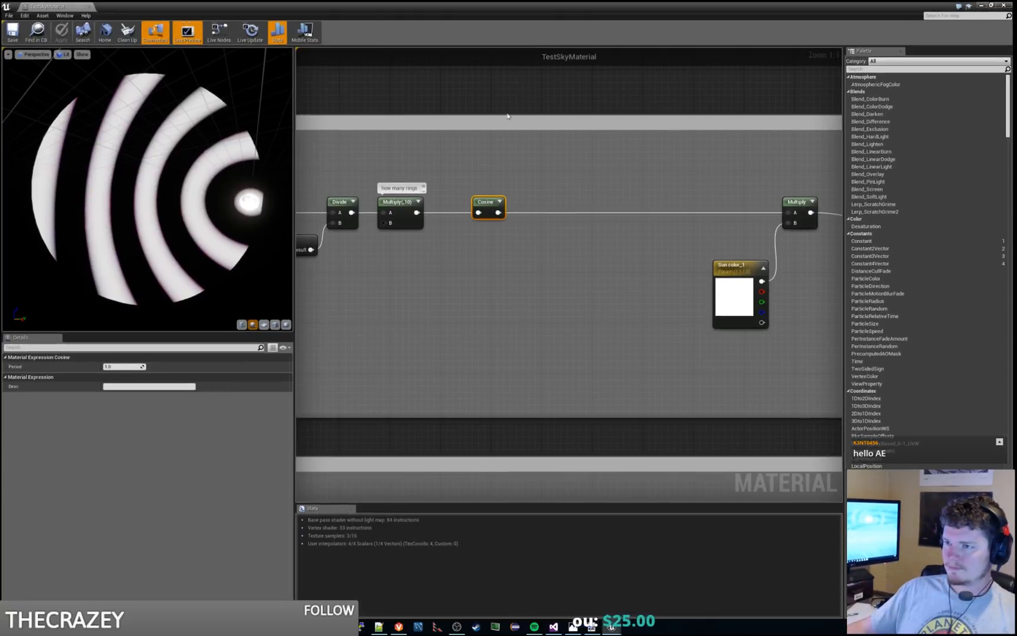
pyautogui.moveTo(512, 276); pyautogui.dragTo(609, 289, button='right')
pyautogui.moveTo(244, 215); pyautogui.dragTo(271, 224)
pyautogui.moveTo(582, 317); pyautogui.dragTo(622, 322, button='right')
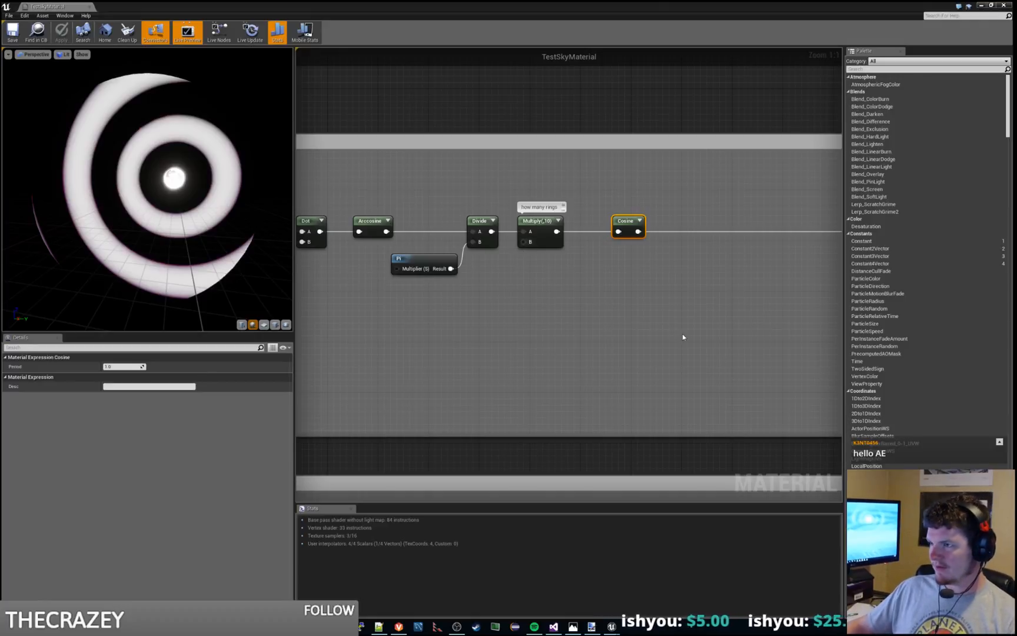
# Step: Add a Clamp node and wire it between the Cosine node and input A of the color Multiply
pyautogui.rightClick(621, 364)
pyautogui.click(676, 315)
pyautogui.moveTo(699, 289); pyautogui.dragTo(549, 296, button='right')
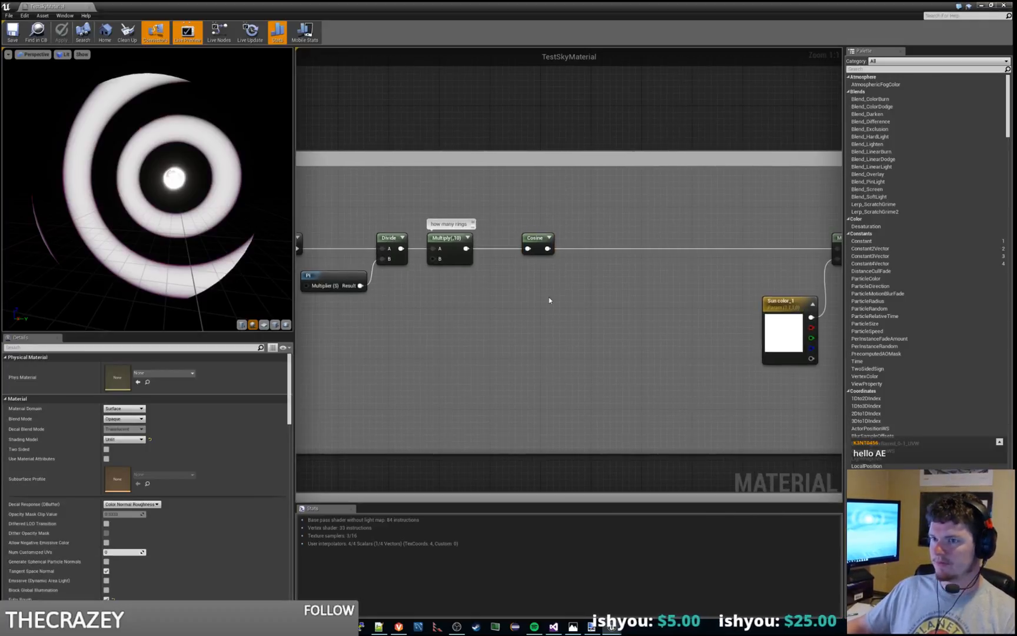
pyautogui.click(540, 246)
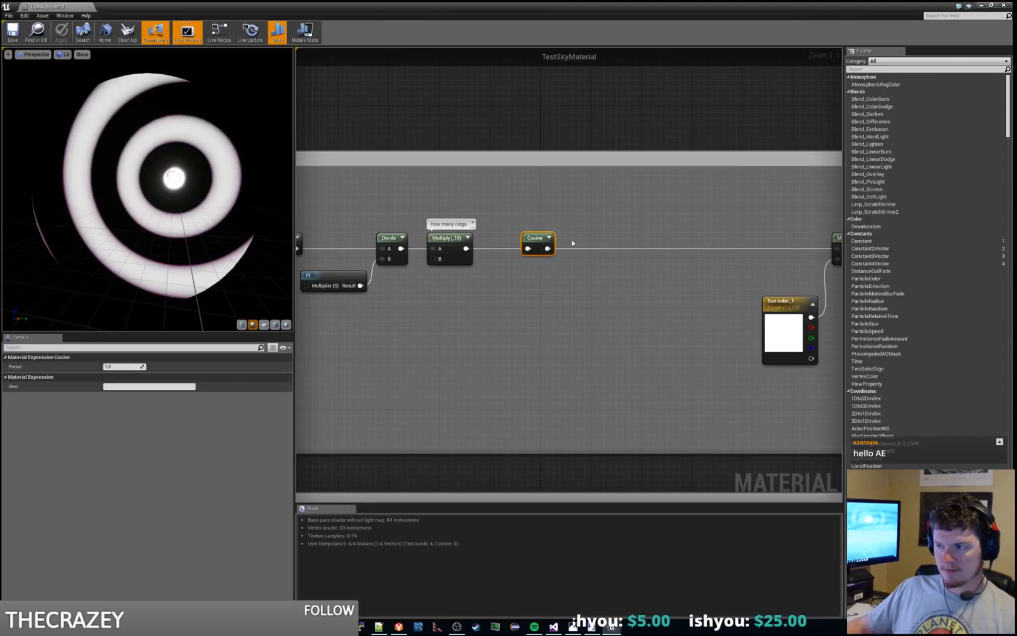
pyautogui.moveTo(571, 242); pyautogui.dragTo(501, 243, button='right')
pyautogui.rightClick(552, 229)
pyautogui.write('clamp')
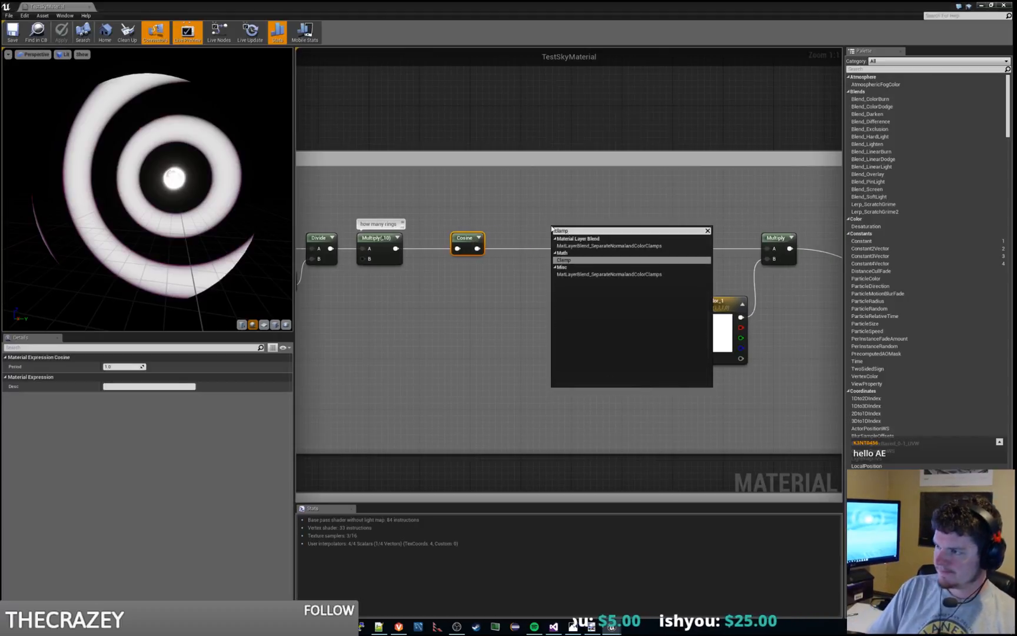
pyautogui.press('Return')
pyautogui.moveTo(483, 247); pyautogui.dragTo(557, 242)
pyautogui.moveTo(616, 241); pyautogui.dragTo(768, 253)
# Step: Move the Clamp and Cosine nodes closer to the ring-count Multiply
pyautogui.moveTo(567, 232); pyautogui.dragTo(505, 245)
pyautogui.keyDown('ctrl'); pyautogui.click(465, 238); pyautogui.keyUp('ctrl')
pyautogui.click(496, 305)
pyautogui.moveTo(589, 285); pyautogui.dragTo(531, 290, button='right')
pyautogui.moveTo(444, 248); pyautogui.dragTo(465, 248)
pyautogui.click(386, 299)
pyautogui.moveTo(387, 299); pyautogui.dragTo(467, 296, button='right')
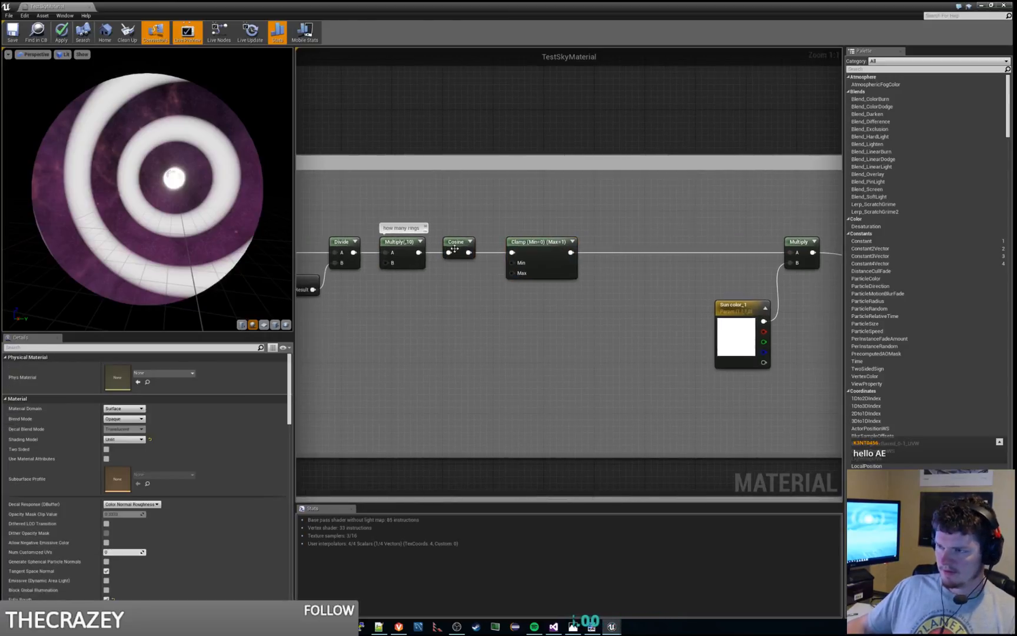
# Step: Add a Sine node below the Cosine node and feed it from the ring-count Multiply
pyautogui.click(453, 247)
pyautogui.rightClick(495, 342)
pyautogui.write('sine')
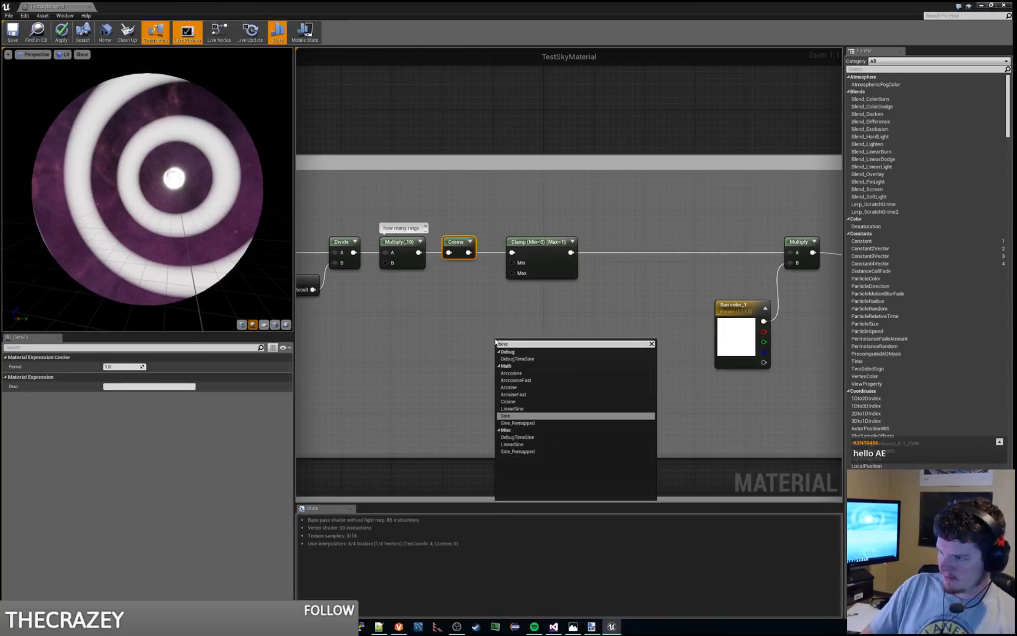
pyautogui.press('Return')
pyautogui.moveTo(497, 341); pyautogui.dragTo(448, 296)
# Step: Duplicate the Clamp node below the original and route the Sine output through it to the color Multiply's input A
pyautogui.click(539, 242)
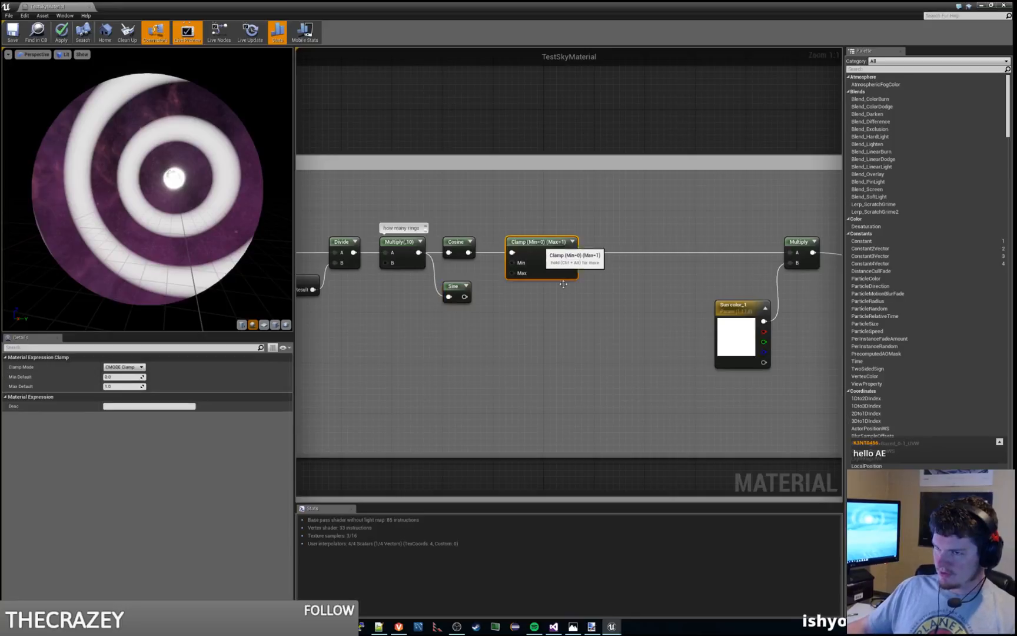
pyautogui.hotkey('ctrl', 'c')
pyautogui.hotkey('ctrl', 'v')
pyautogui.moveTo(636, 355); pyautogui.dragTo(547, 299)
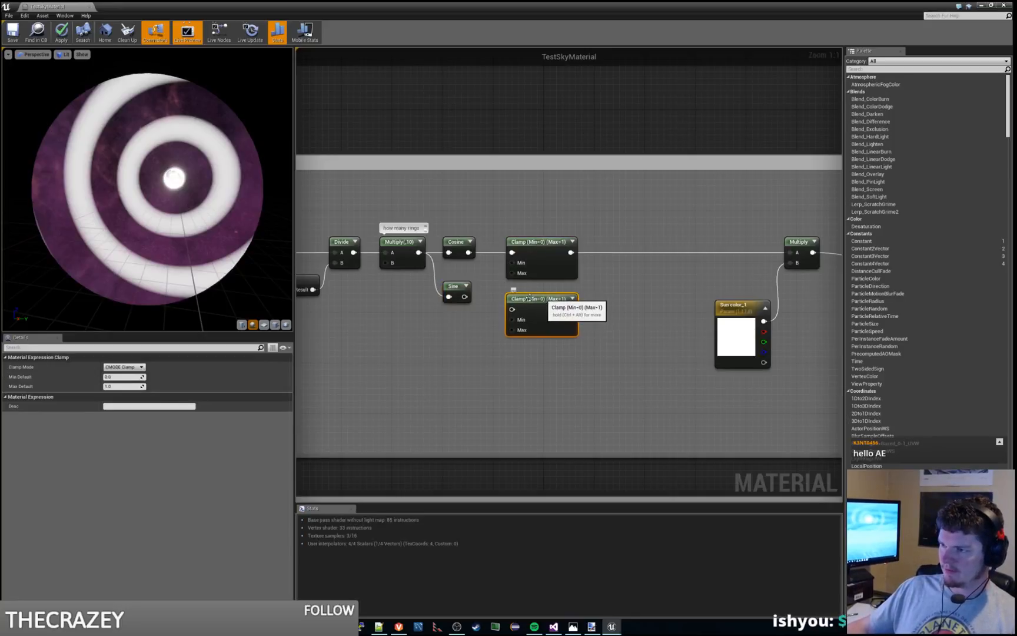
pyautogui.moveTo(464, 296); pyautogui.dragTo(790, 252)
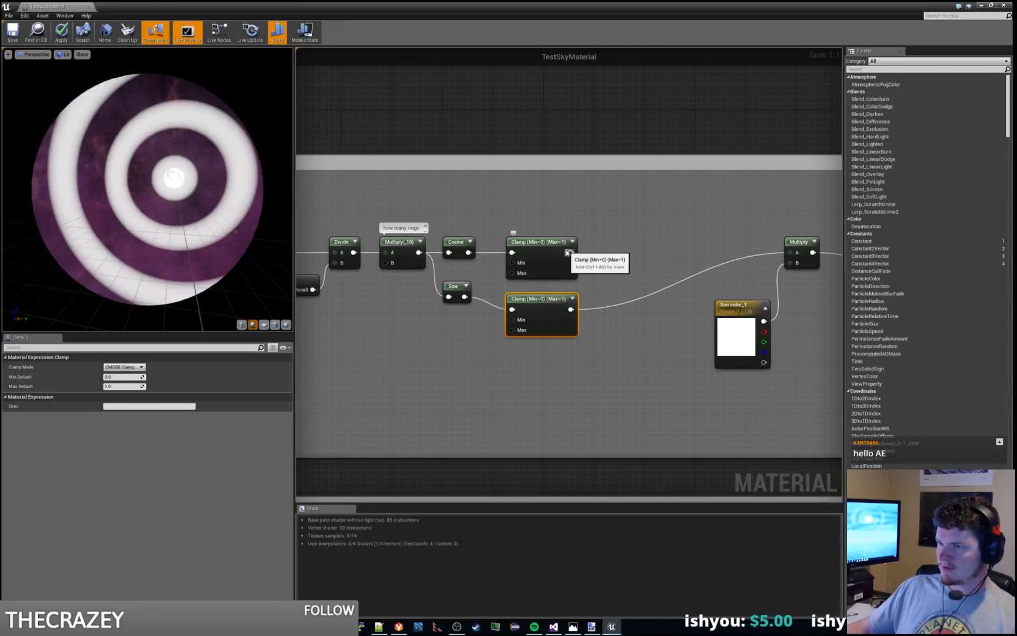
# Step: Alternate the color Multiply's input A between the clamped cosine and sine outputs, leaving the cosine Clamp connected
pyautogui.moveTo(569, 254); pyautogui.dragTo(797, 253)
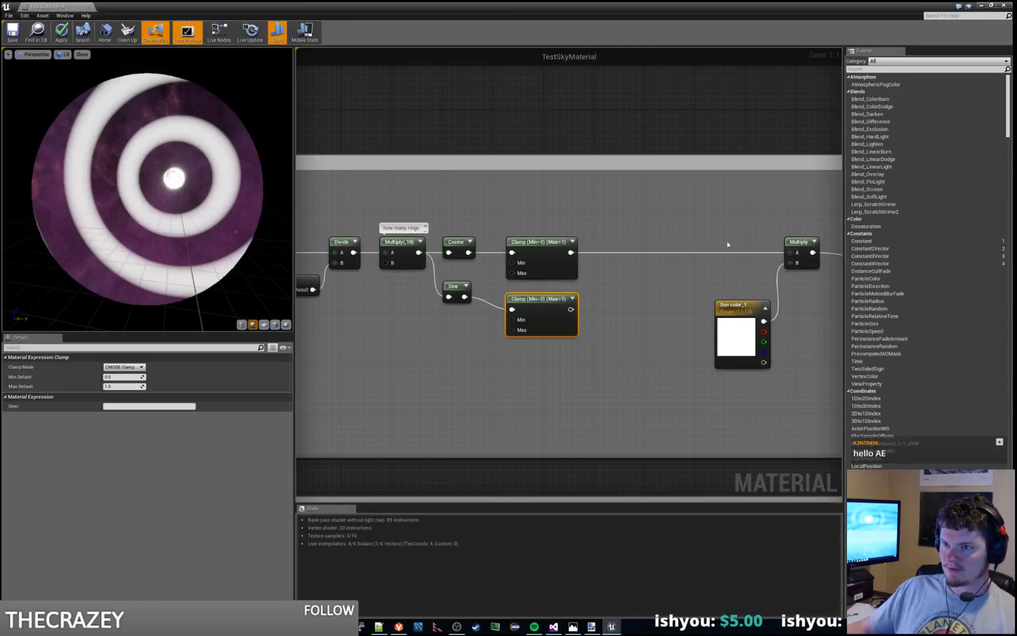
pyautogui.moveTo(570, 309); pyautogui.dragTo(797, 253)
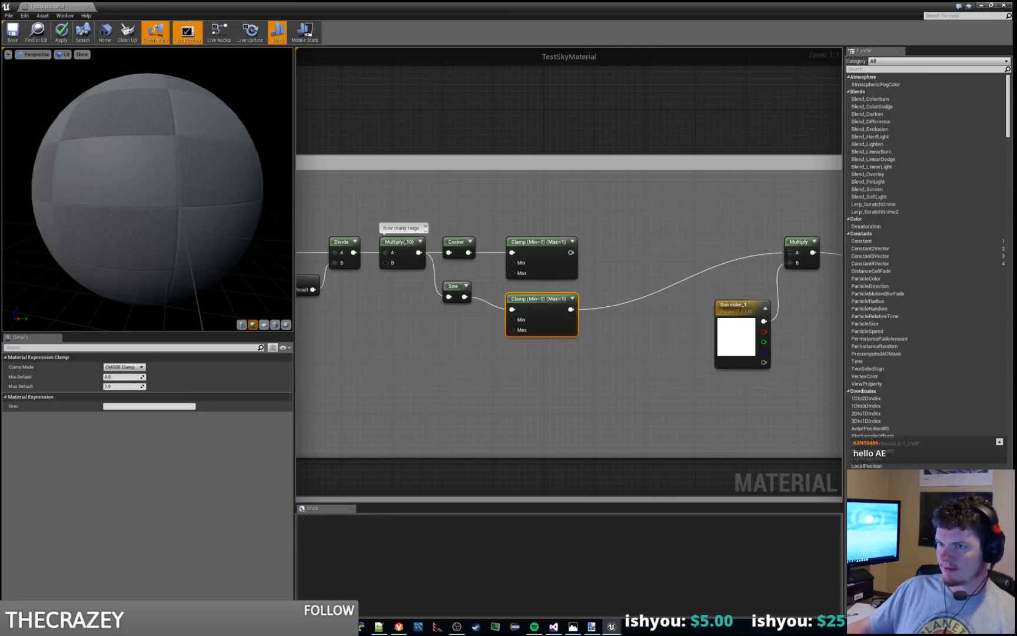
pyautogui.moveTo(570, 252); pyautogui.dragTo(797, 252)
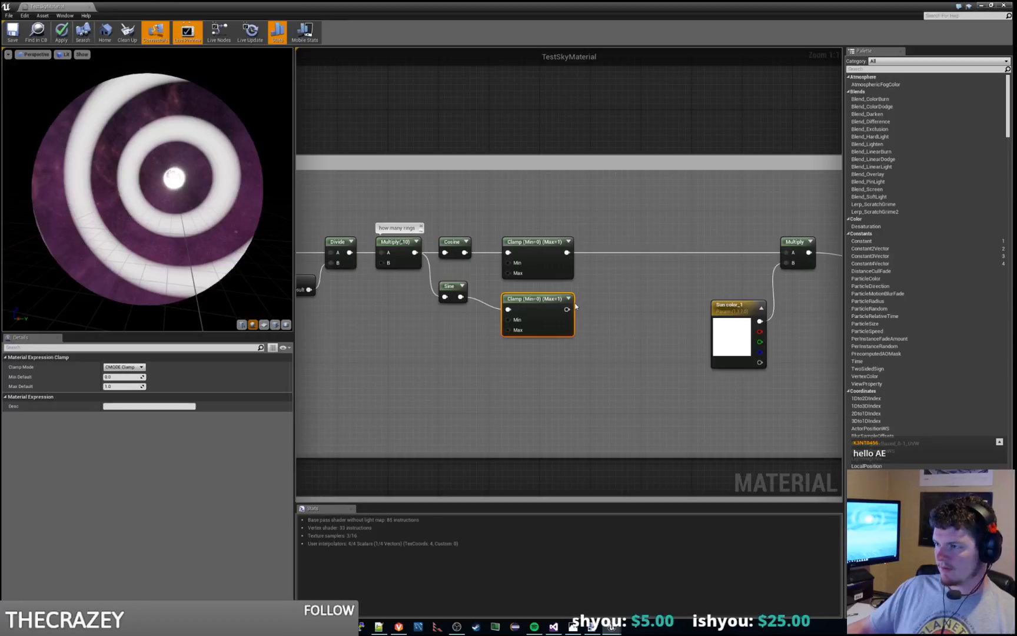
# Step: Read the Sine node's description, and place an Add node with its B constant set to 0.5 below the Sine node's input
pyautogui.click(444, 286)
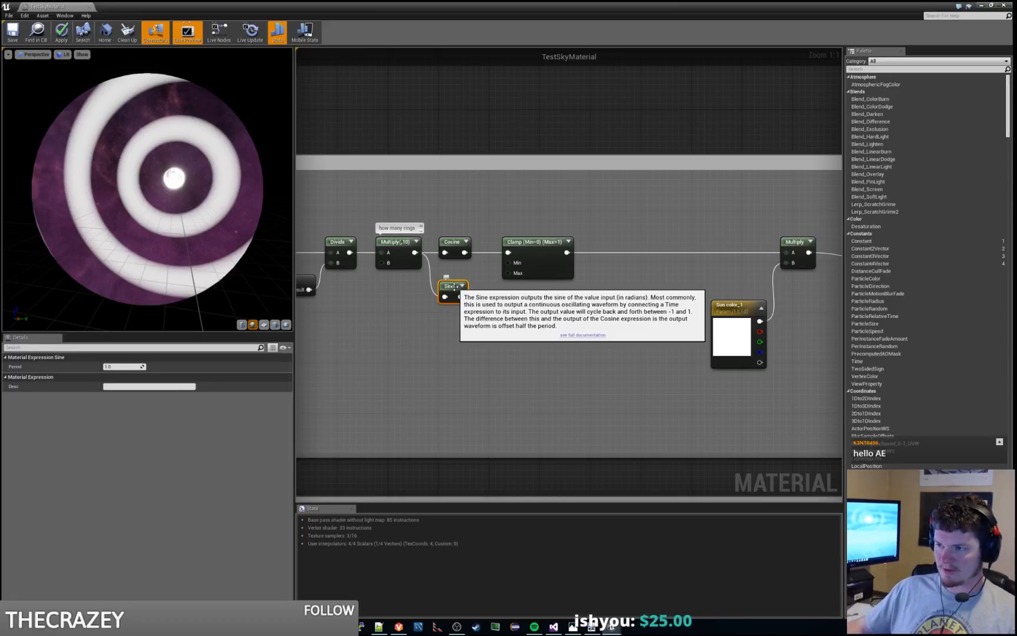
pyautogui.click(412, 348)
pyautogui.rightClick(412, 348)
pyautogui.write('add')
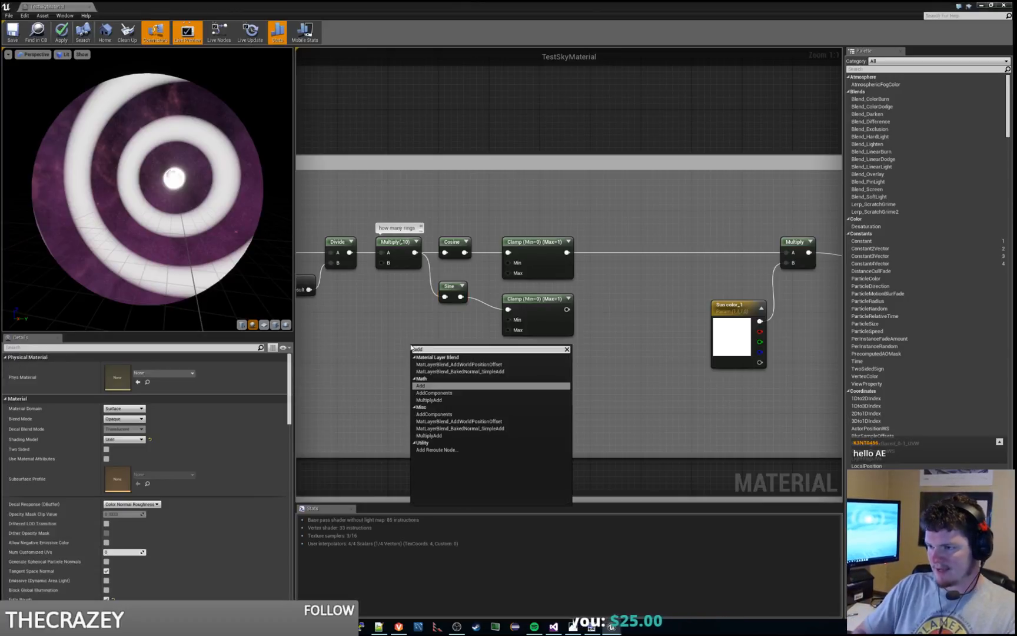
pyautogui.press('Return')
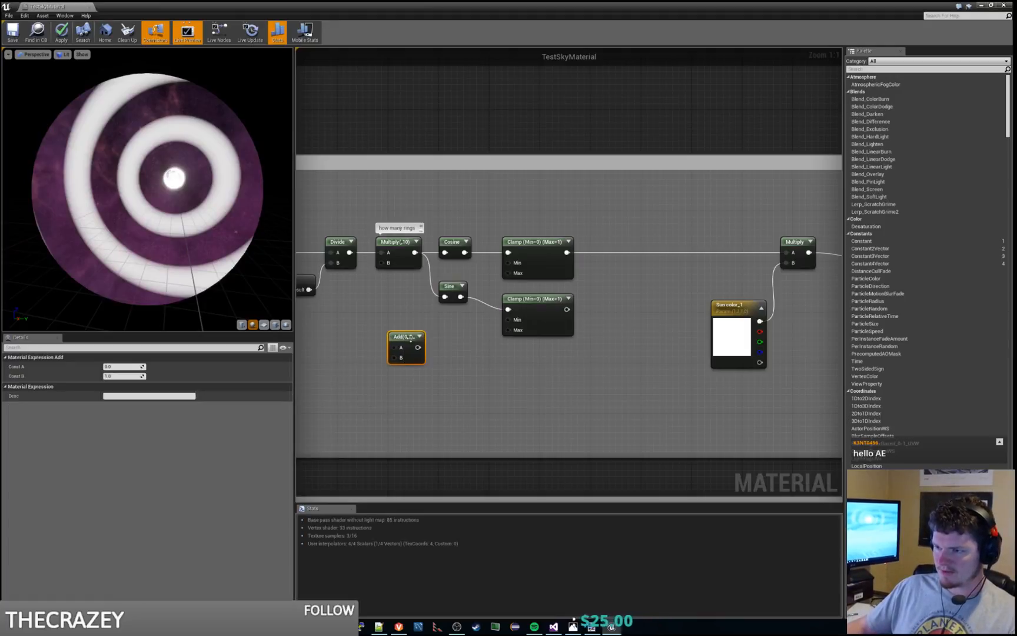
pyautogui.click(122, 376)
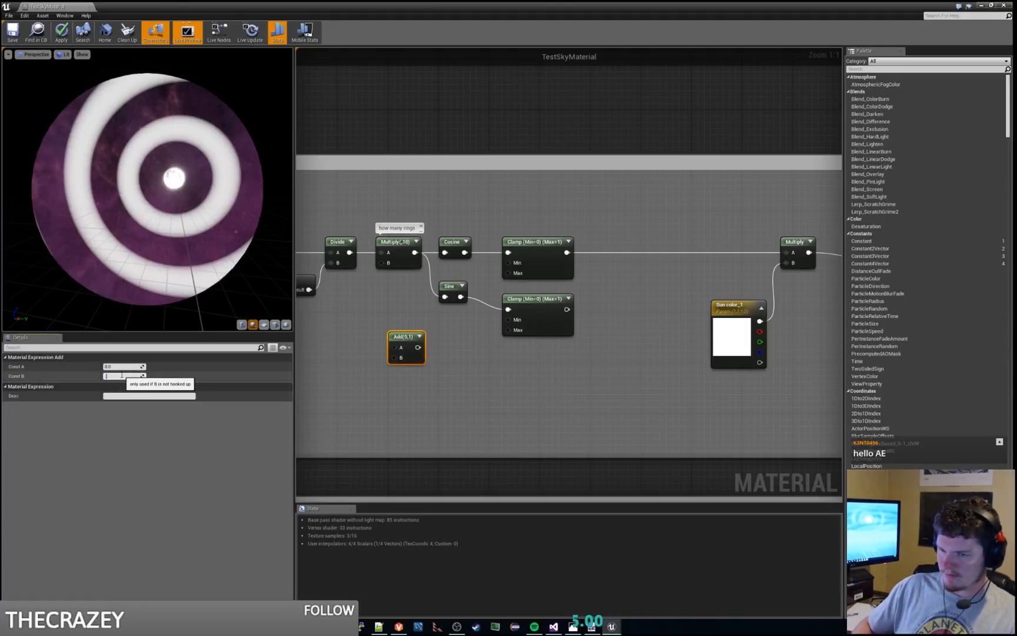
pyautogui.write('0.5')
pyautogui.press('Return')
pyautogui.click(450, 300)
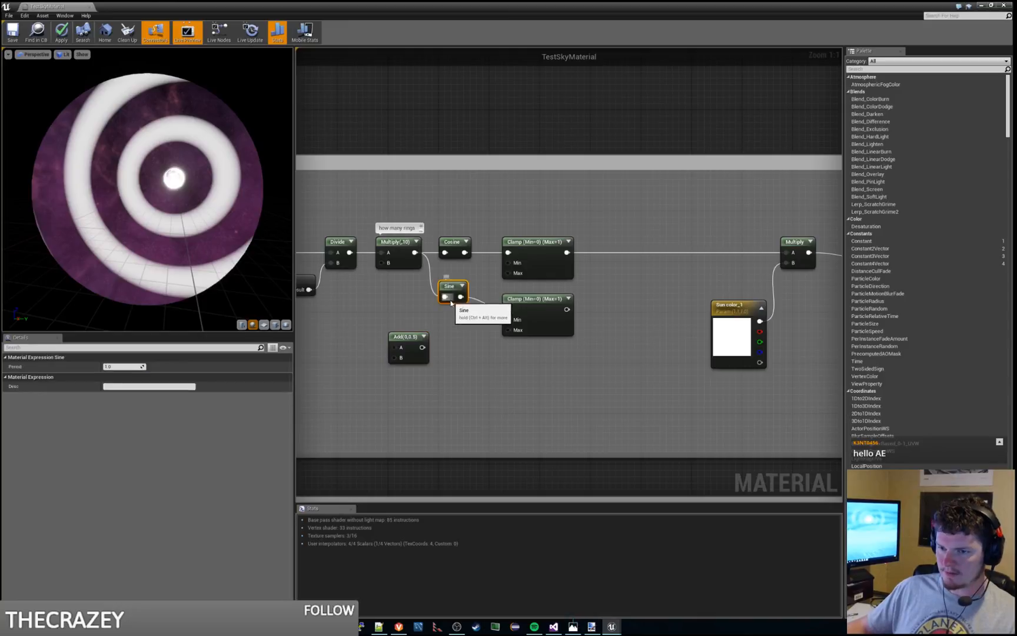
pyautogui.click(406, 336)
pyautogui.moveTo(407, 336); pyautogui.dragTo(406, 317)
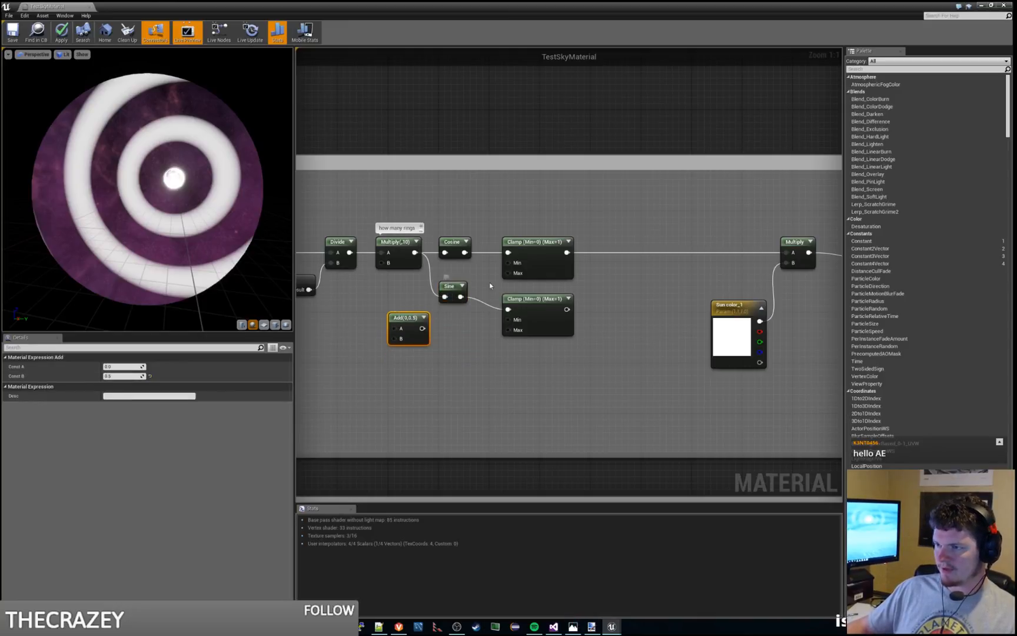
# Step: Insert the 0.5 Add node between the ring-count Multiply and the Sine node, shifting the Sine and its Clamp aside for space
pyautogui.click(470, 336)
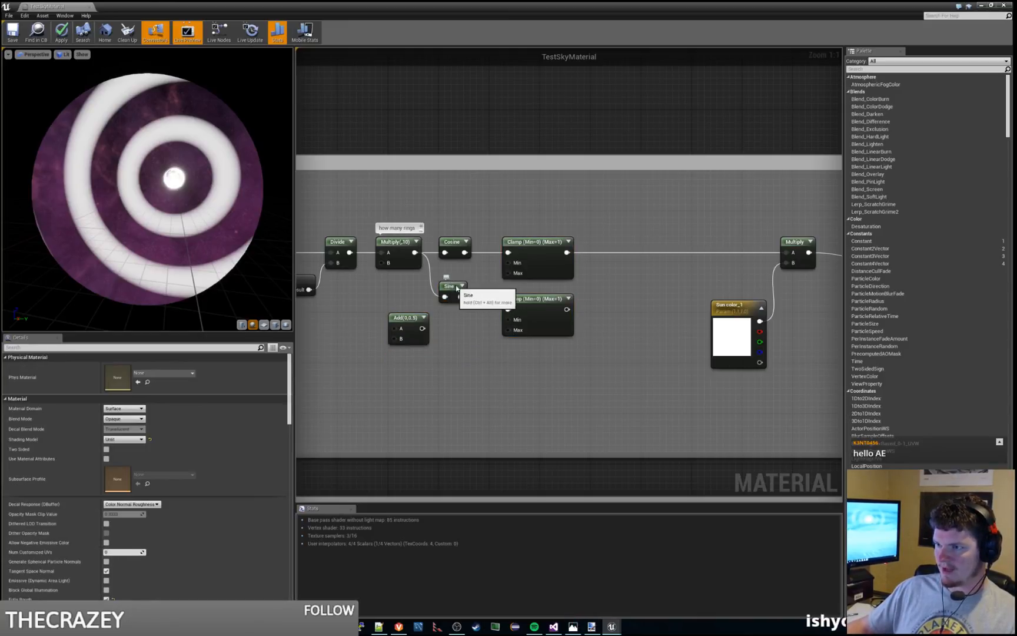
pyautogui.moveTo(457, 288); pyautogui.dragTo(475, 288)
pyautogui.moveTo(533, 301); pyautogui.dragTo(558, 302)
pyautogui.moveTo(416, 321); pyautogui.dragTo(485, 320)
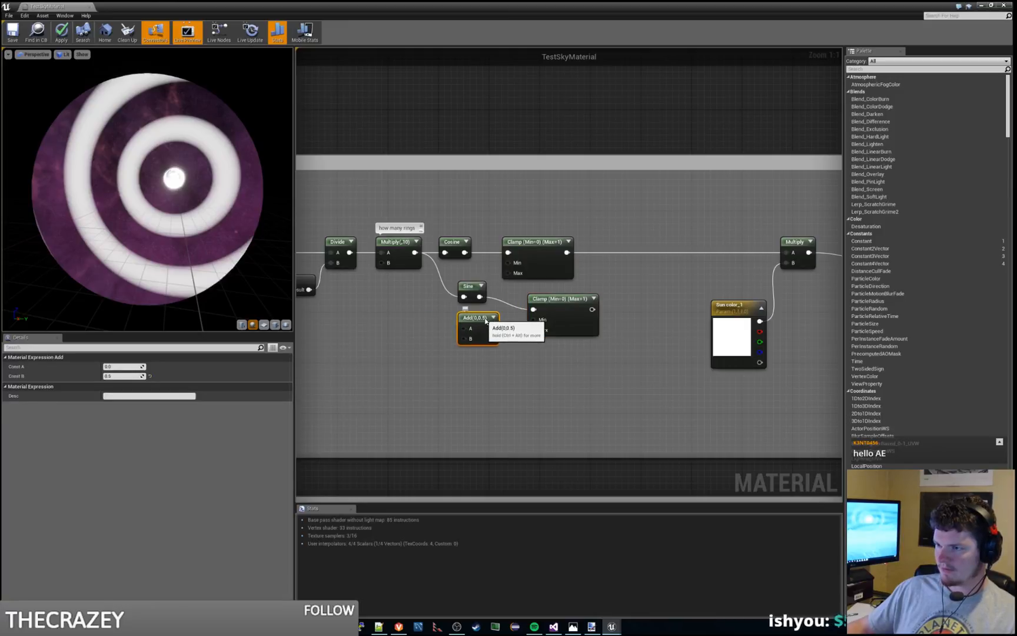
pyautogui.click(469, 290)
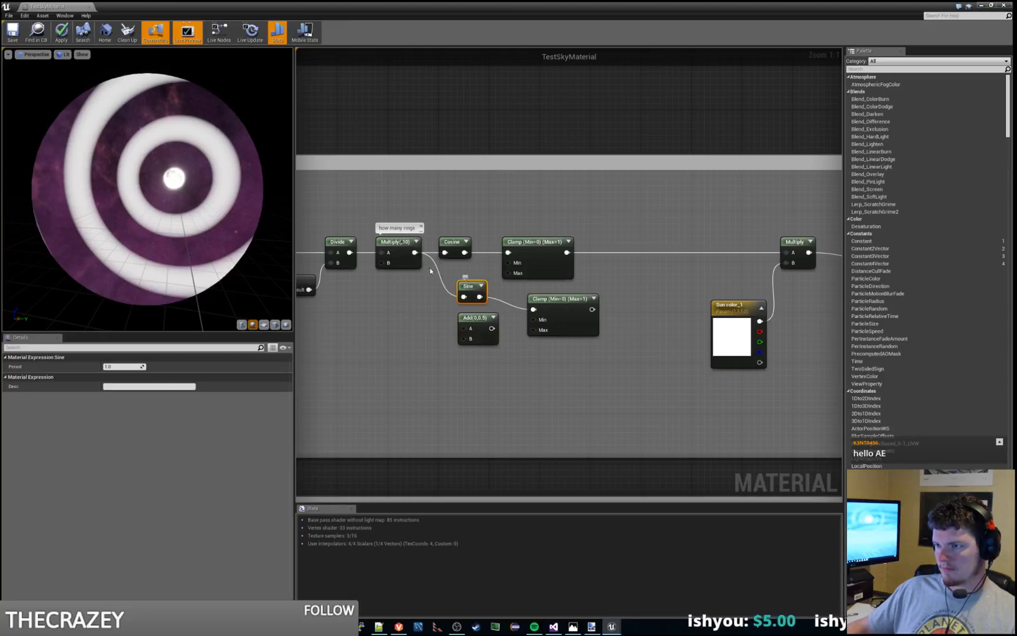
pyautogui.moveTo(421, 258); pyautogui.dragTo(466, 332)
pyautogui.moveTo(474, 318); pyautogui.dragTo(434, 287)
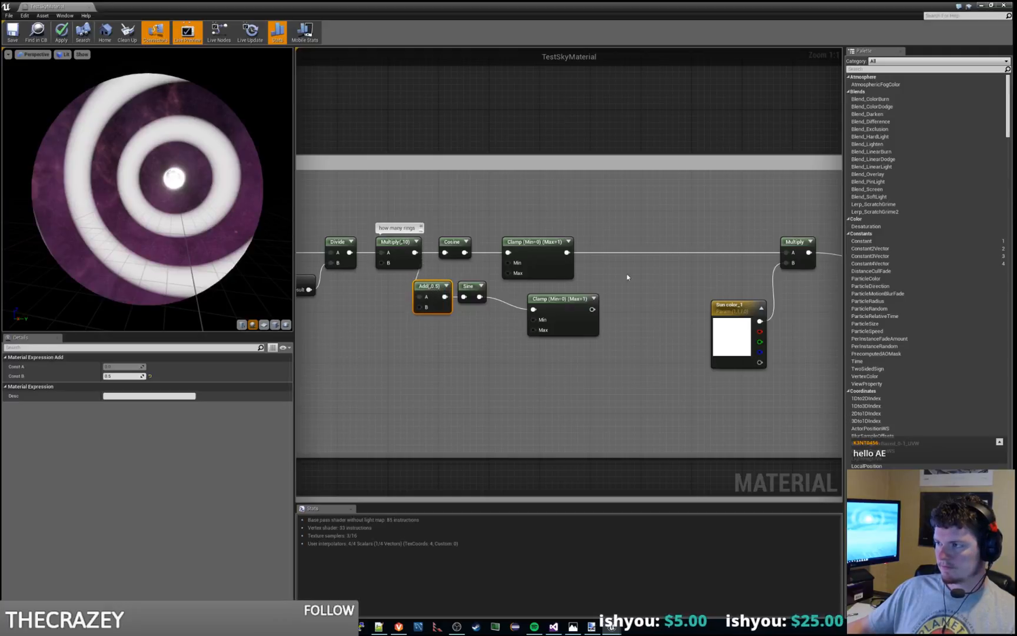
# Step: Compare the clamped sine and cosine outputs on the color Multiply's input A, leaving the sine Clamp connected
pyautogui.moveTo(592, 310); pyautogui.dragTo(787, 253)
pyautogui.moveTo(592, 309); pyautogui.dragTo(787, 252)
pyautogui.moveTo(592, 309); pyautogui.dragTo(783, 253)
pyautogui.moveTo(567, 252); pyautogui.dragTo(787, 252)
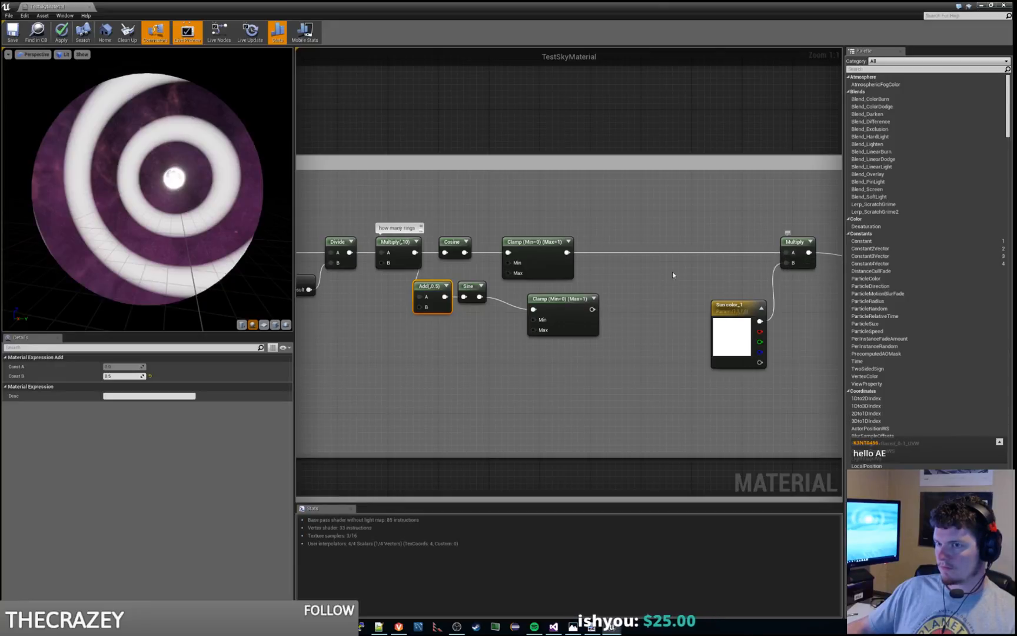
pyautogui.moveTo(592, 309); pyautogui.dragTo(786, 253)
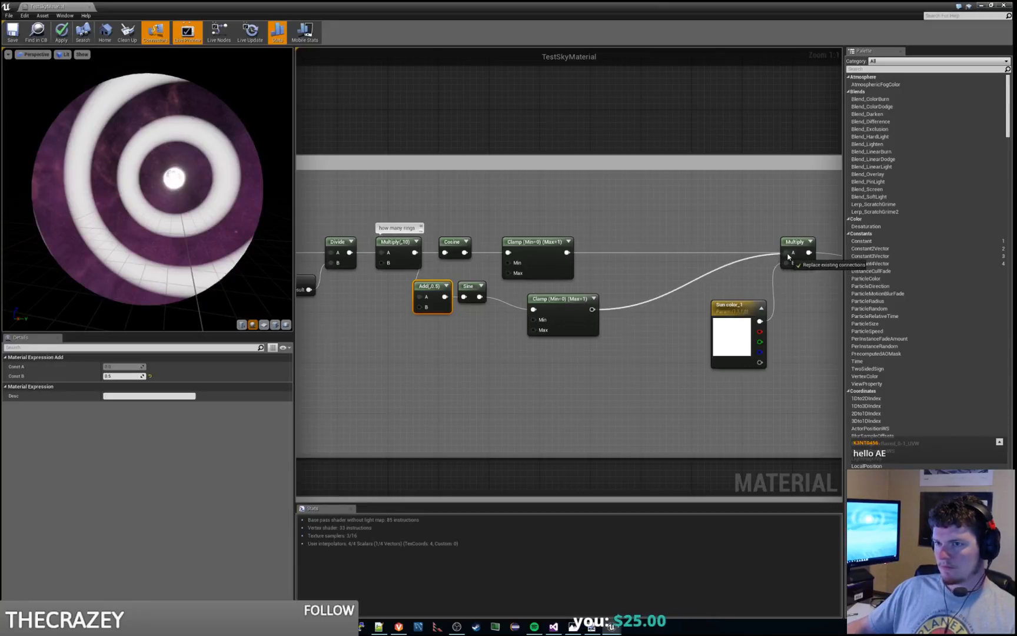
pyautogui.moveTo(566, 251); pyautogui.dragTo(778, 252)
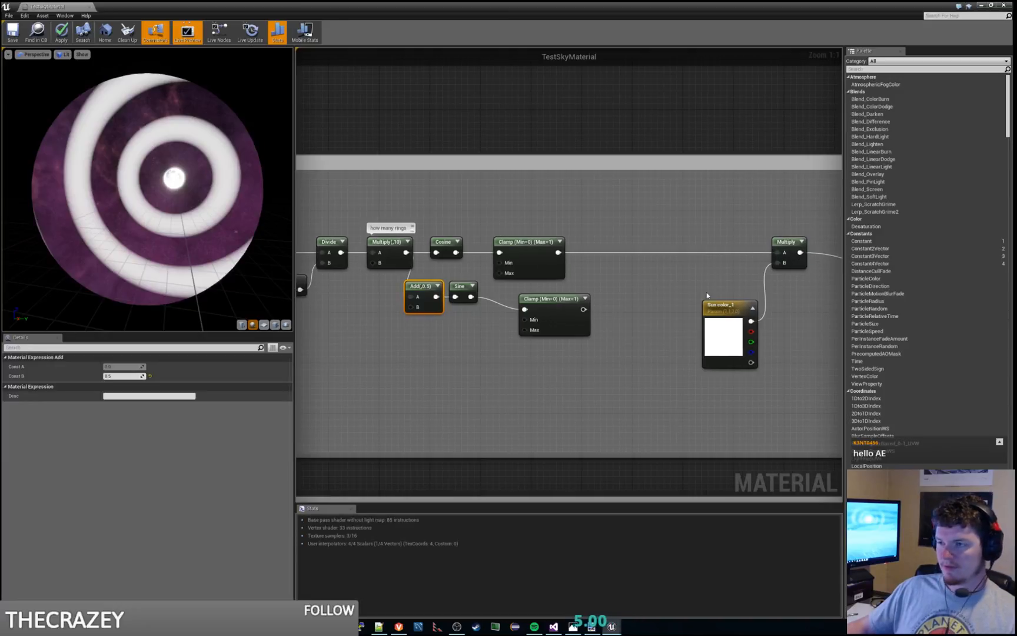
pyautogui.moveTo(584, 309); pyautogui.dragTo(777, 252)
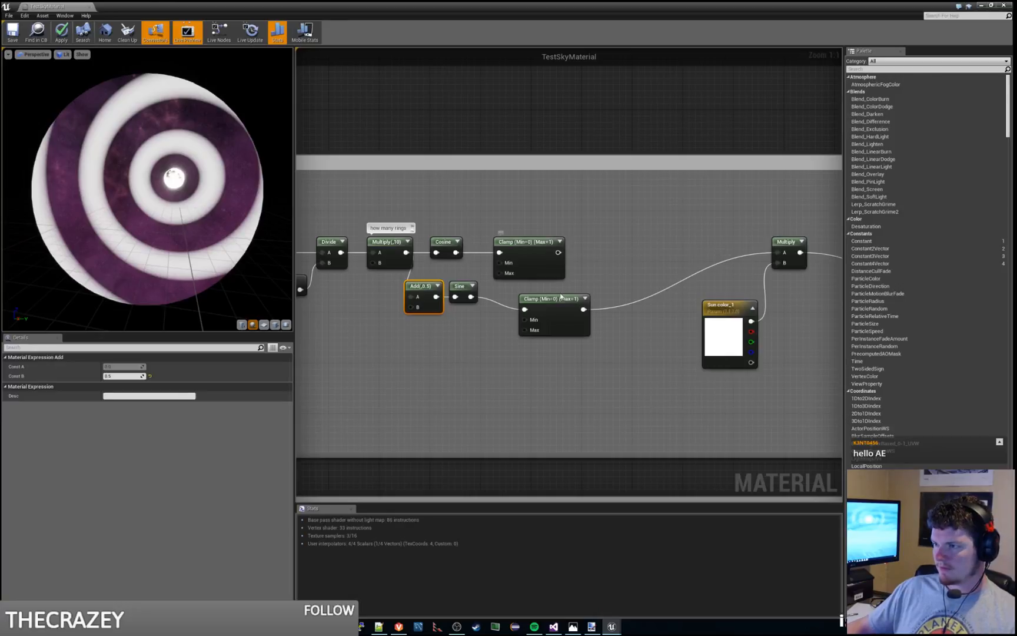
# Step: Align the sine Clamp directly beneath the cosine Clamp, save the material, and turn the preview sphere to inspect the rings
pyautogui.moveTo(526, 297); pyautogui.dragTo(500, 291)
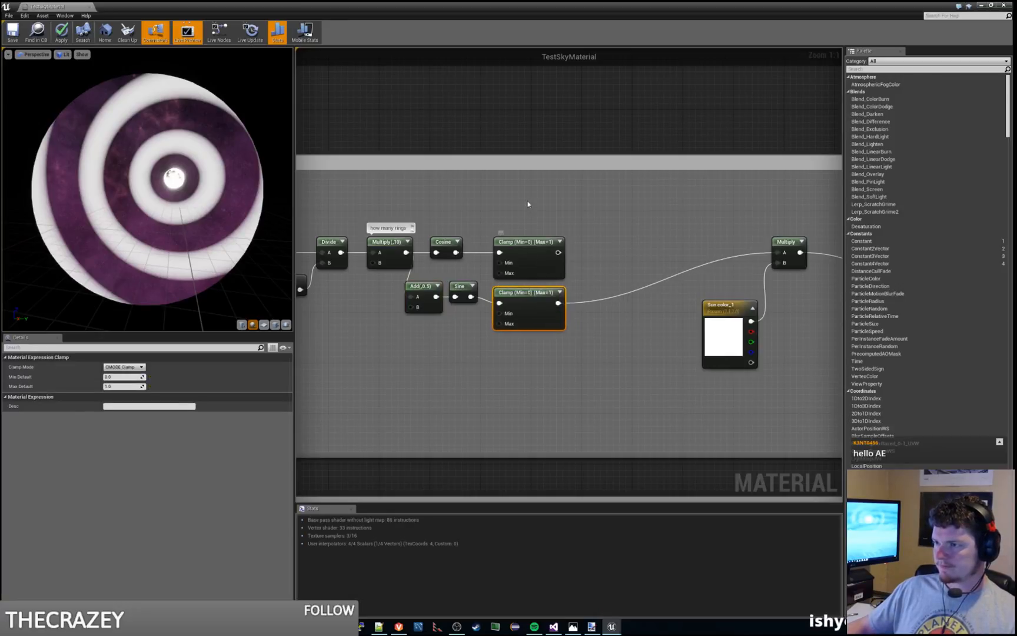
pyautogui.click(582, 227)
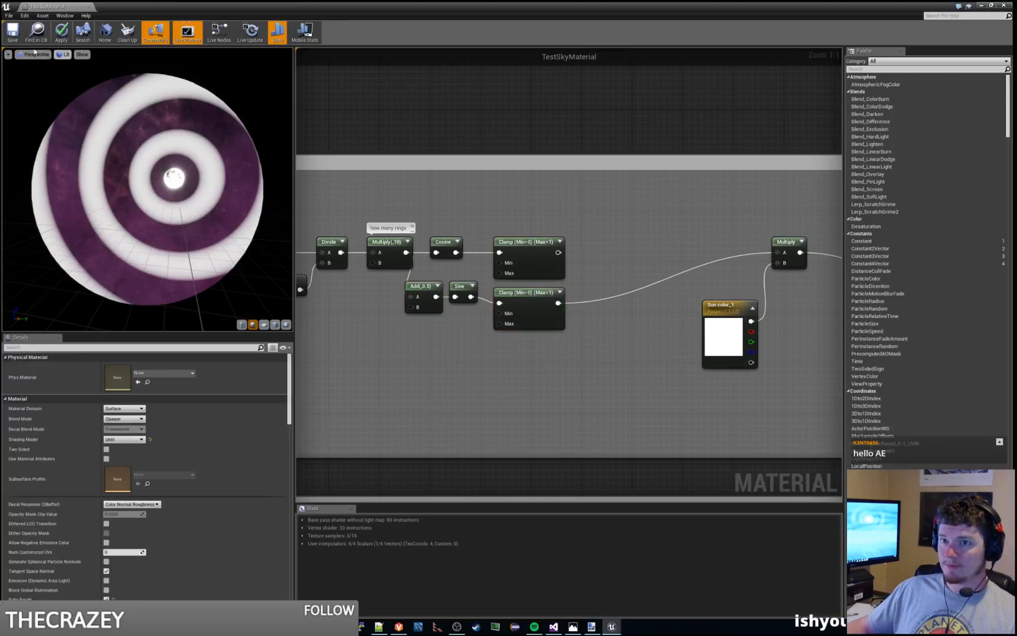
pyautogui.click(12, 33)
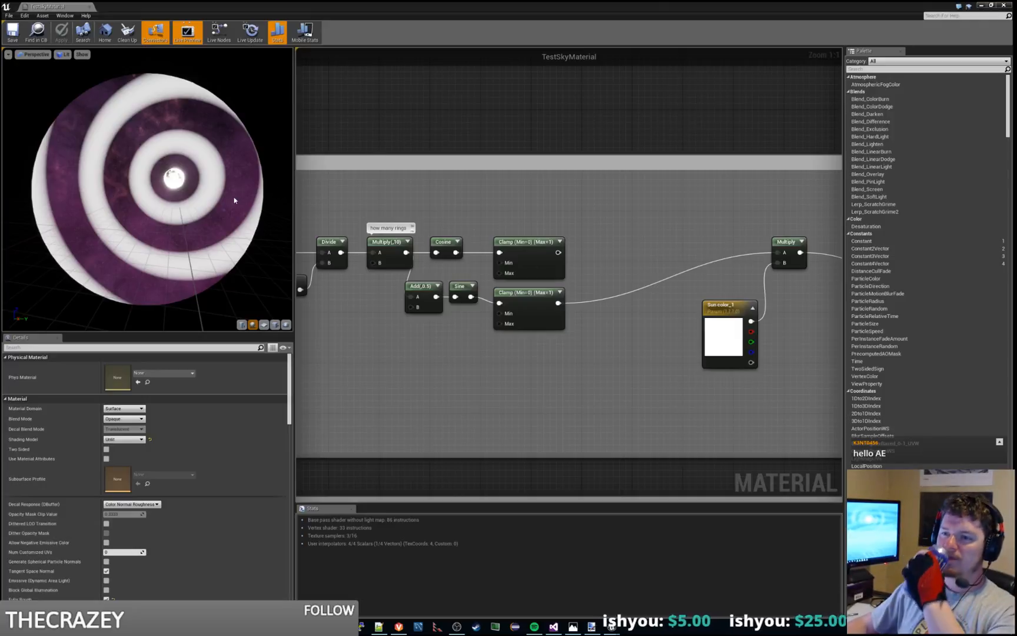
pyautogui.moveTo(234, 201)
pyautogui.mouseDown()
pyautogui.moveTo(219, 209)
pyautogui.moveTo(244, 189)
pyautogui.mouseUp()
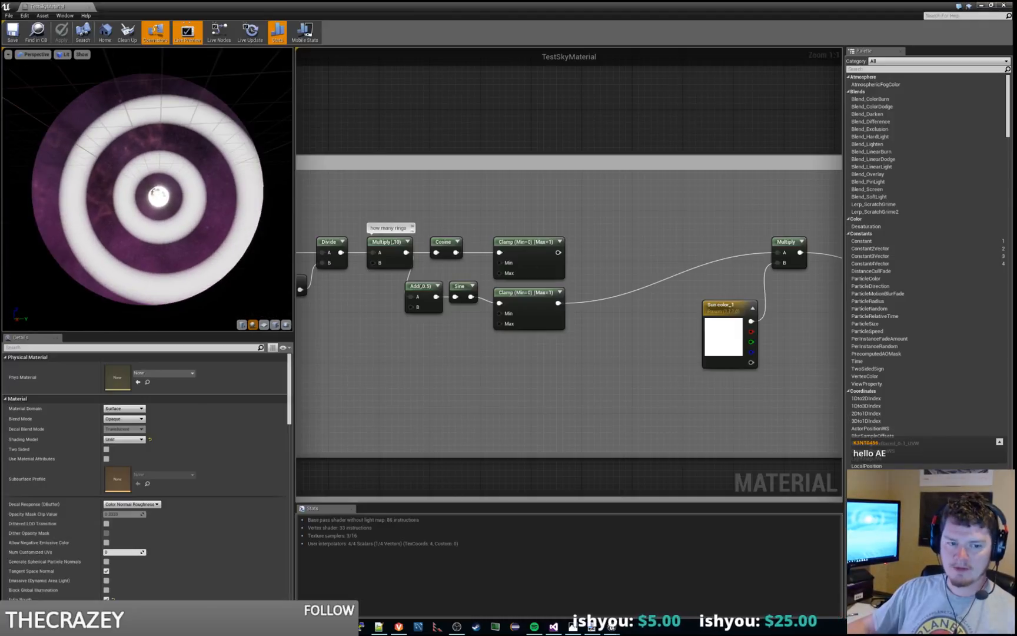
# Step: Place a new Add node in the empty space between the cosine Clamp and the color Multiply
pyautogui.rightClick(543, 448)
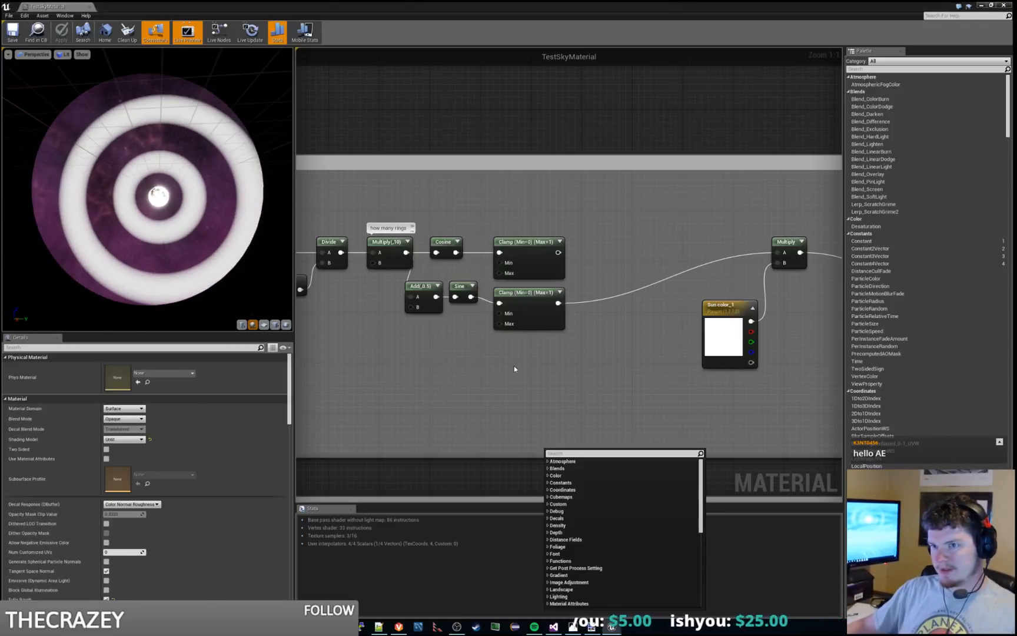
pyautogui.moveTo(514, 365); pyautogui.dragTo(466, 392, button='right')
pyautogui.moveTo(1016, 89)
pyautogui.mouseDown()
pyautogui.moveTo(738, 53)
pyautogui.moveTo(636, 105)
pyautogui.moveTo(1016, 130)
pyautogui.mouseUp()
pyautogui.moveTo(551, 391); pyautogui.dragTo(522, 394, button='right')
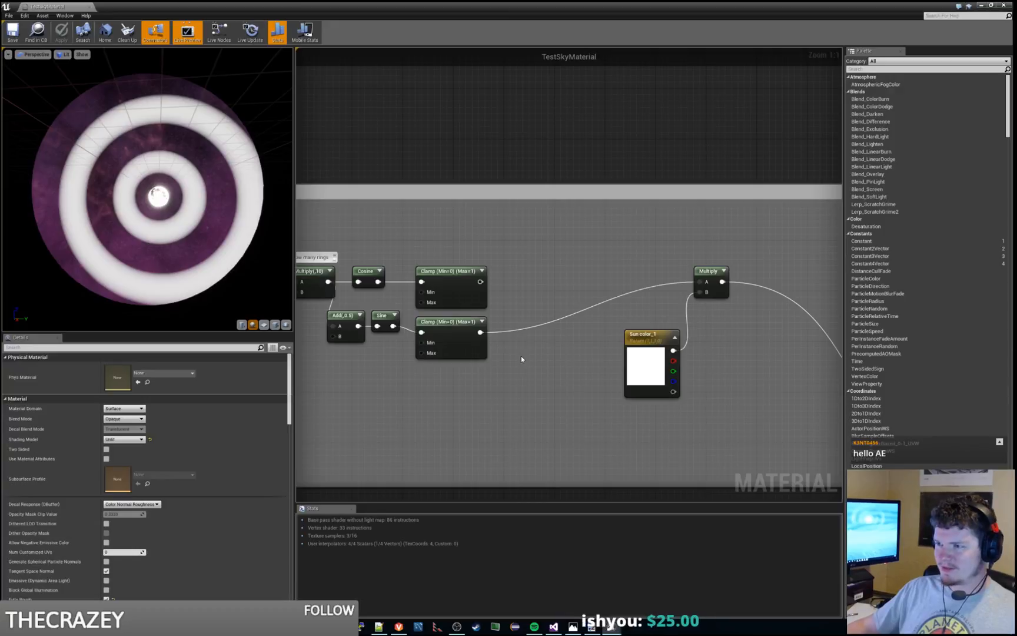
pyautogui.moveTo(578, 253); pyautogui.dragTo(604, 233, button='right')
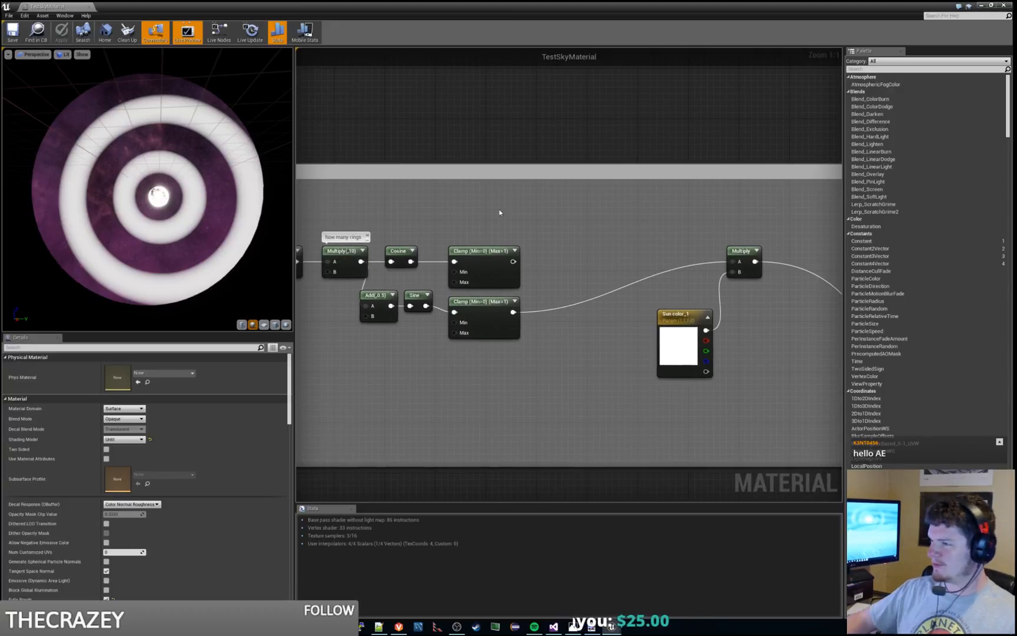
pyautogui.rightClick(581, 209)
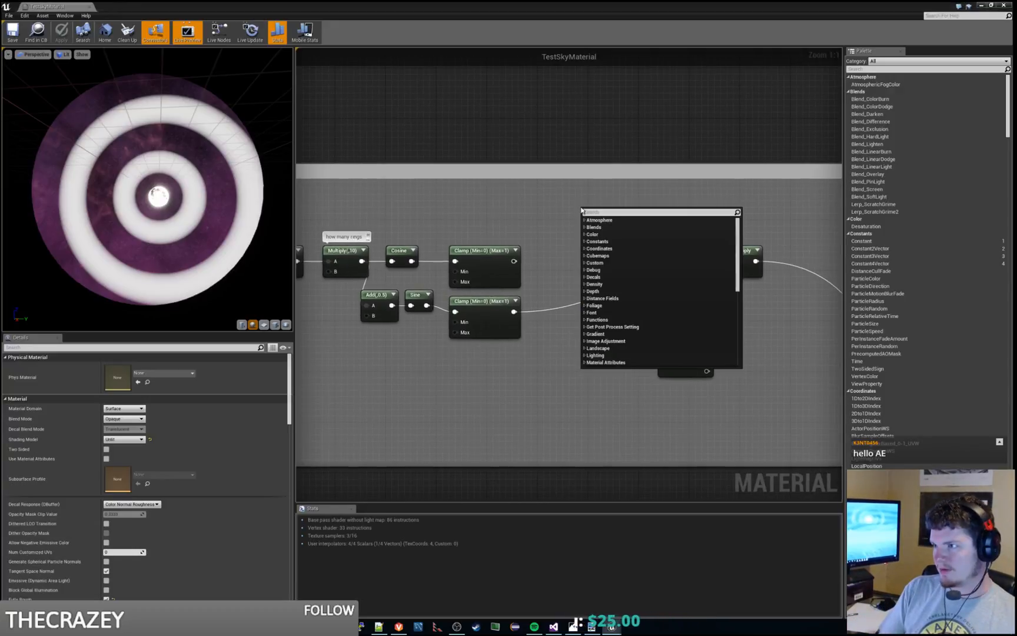
pyautogui.write('add')
pyautogui.press('Return')
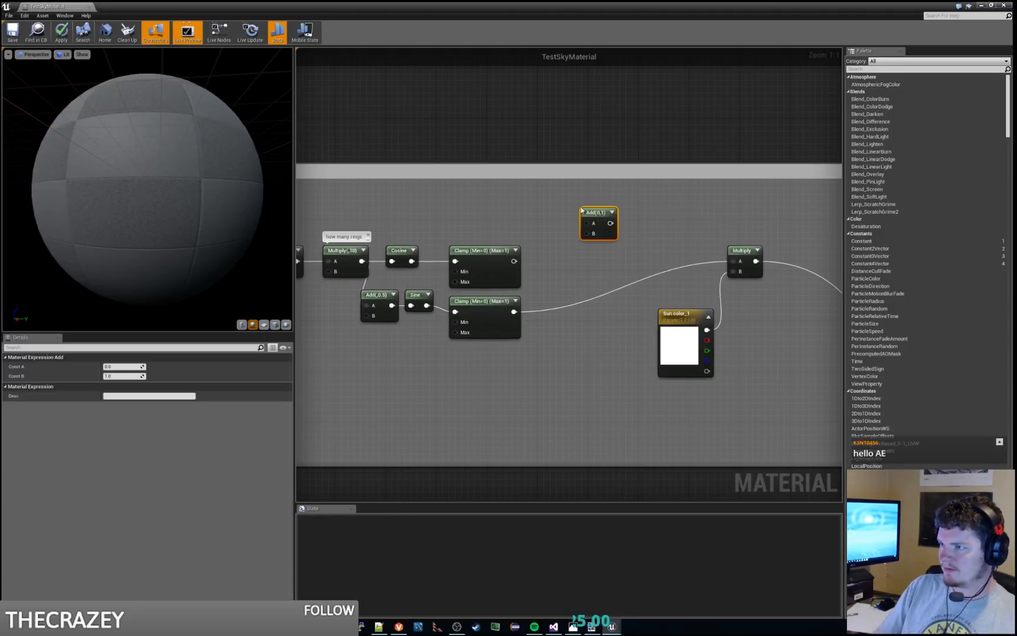
# Step: Search the node list for an average node, and place a Divide node beside the new Add node
pyautogui.rightClick(626, 212)
pyautogui.write('average')
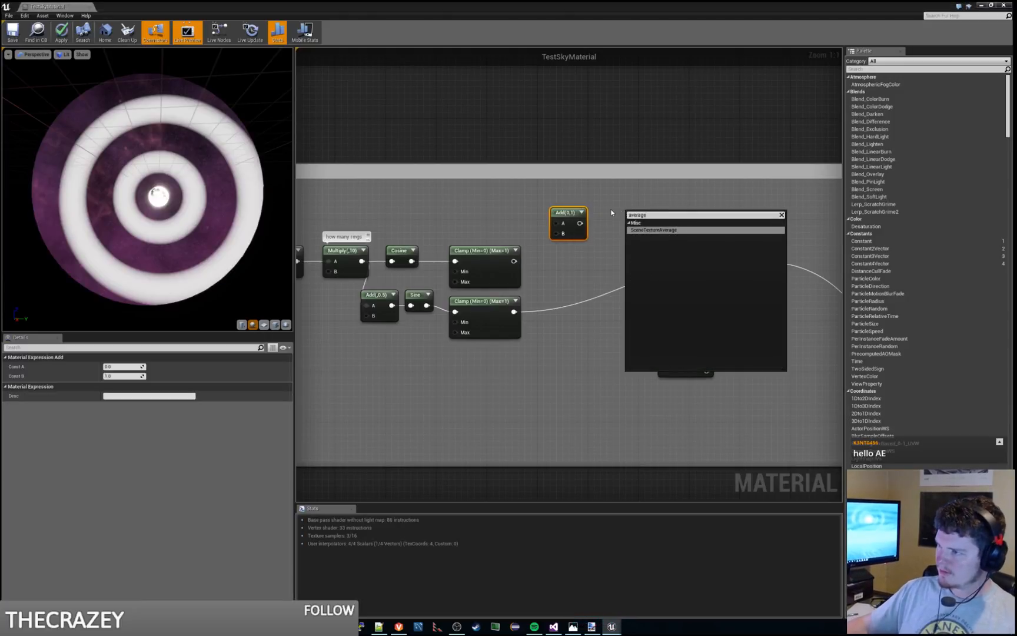
pyautogui.click(613, 213)
pyautogui.rightClick(612, 212)
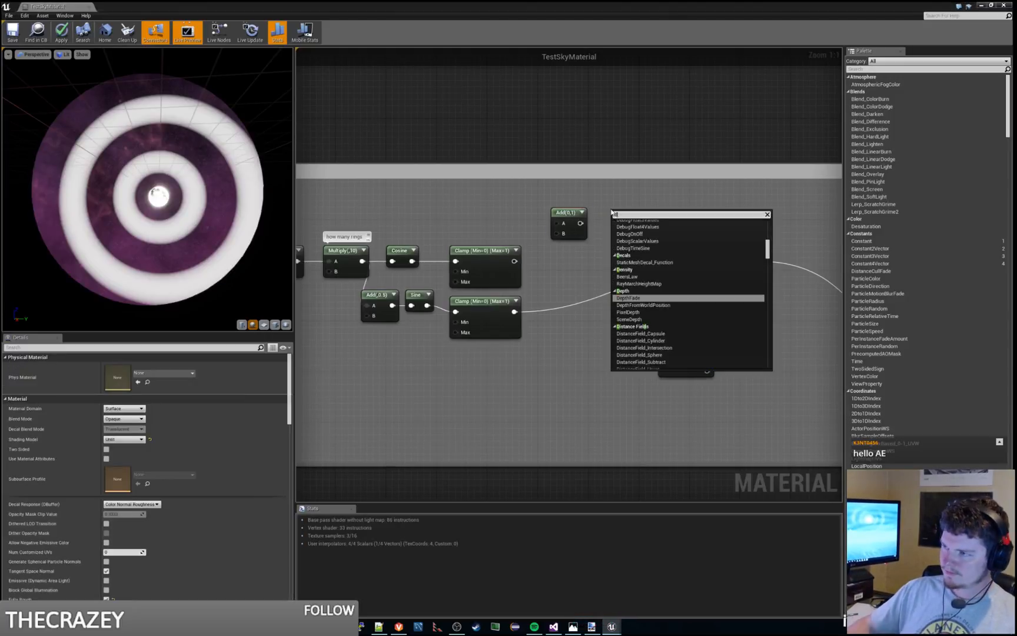
pyautogui.write('divide')
pyautogui.press('Return')
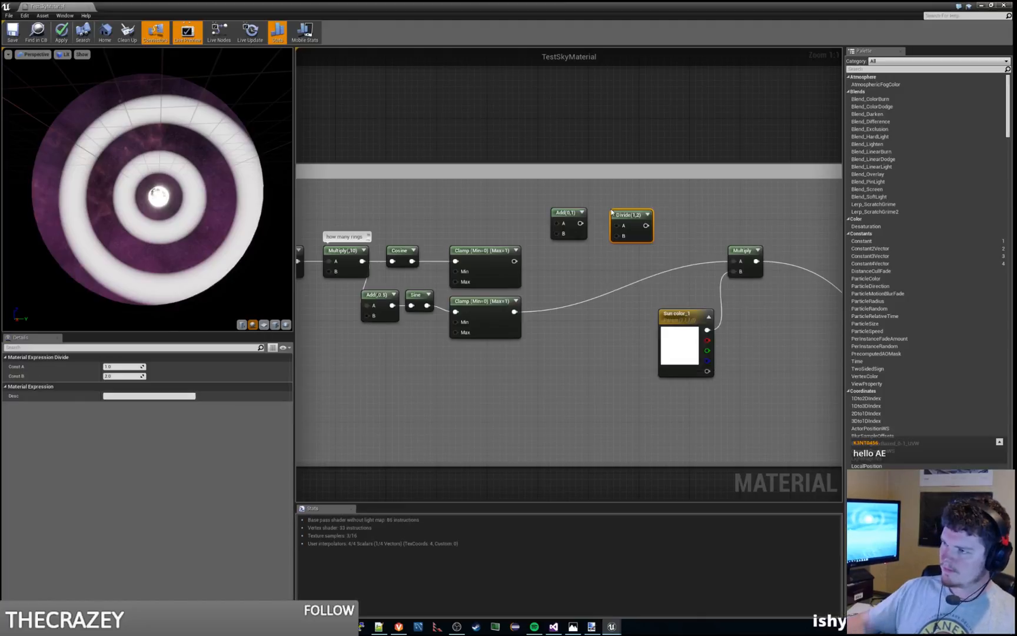
pyautogui.moveTo(639, 218); pyautogui.dragTo(634, 215)
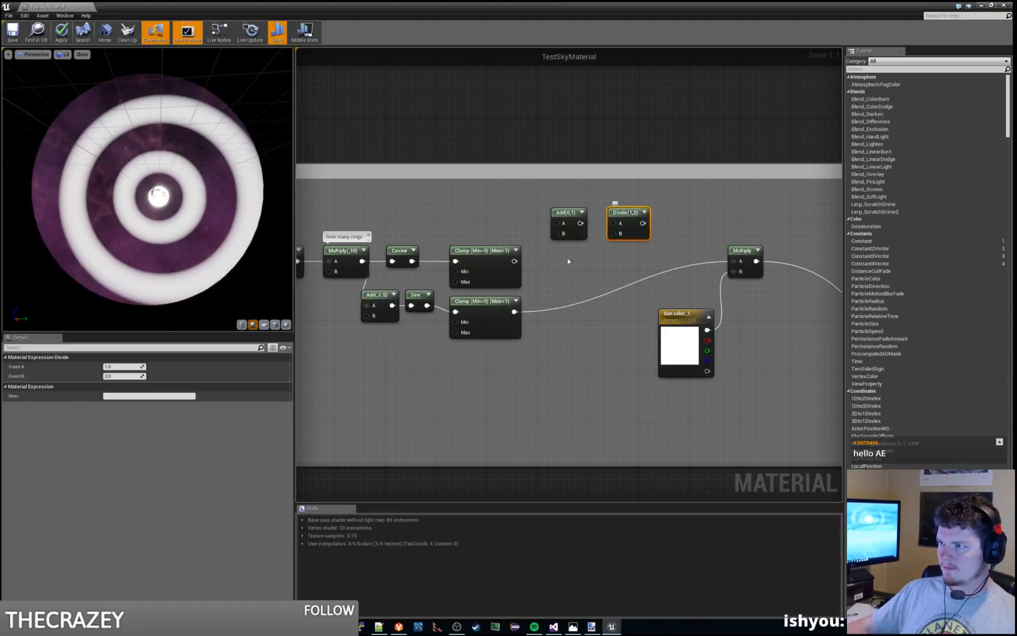
# Step: Average the clamped cosine and sine through the Add and Divide nodes into the color Multiply's input A, and view the level's sky
pyautogui.moveTo(514, 261); pyautogui.dragTo(557, 224)
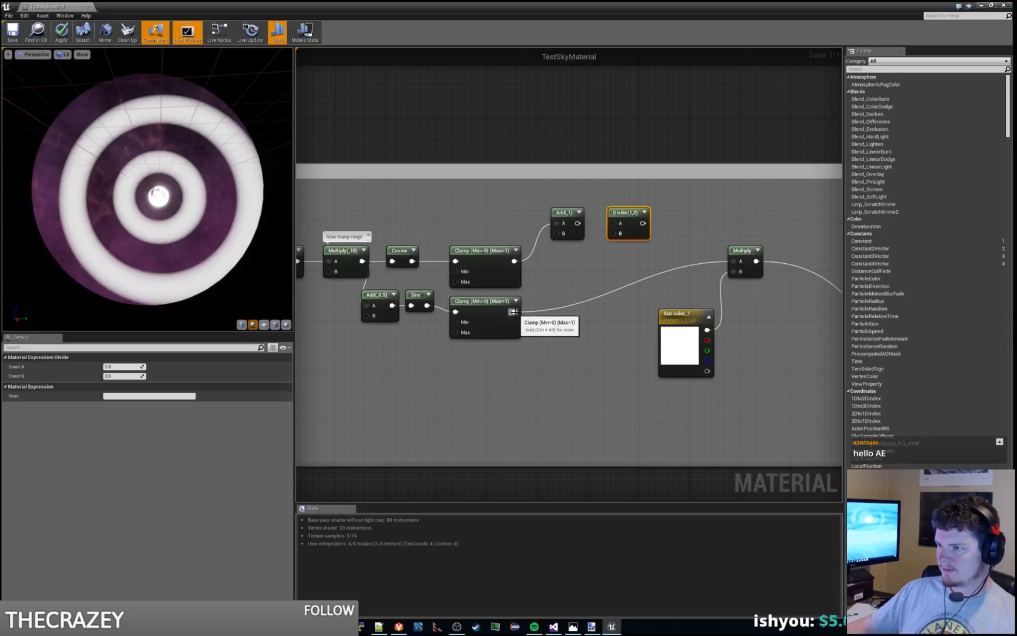
pyautogui.moveTo(514, 312); pyautogui.dragTo(740, 261)
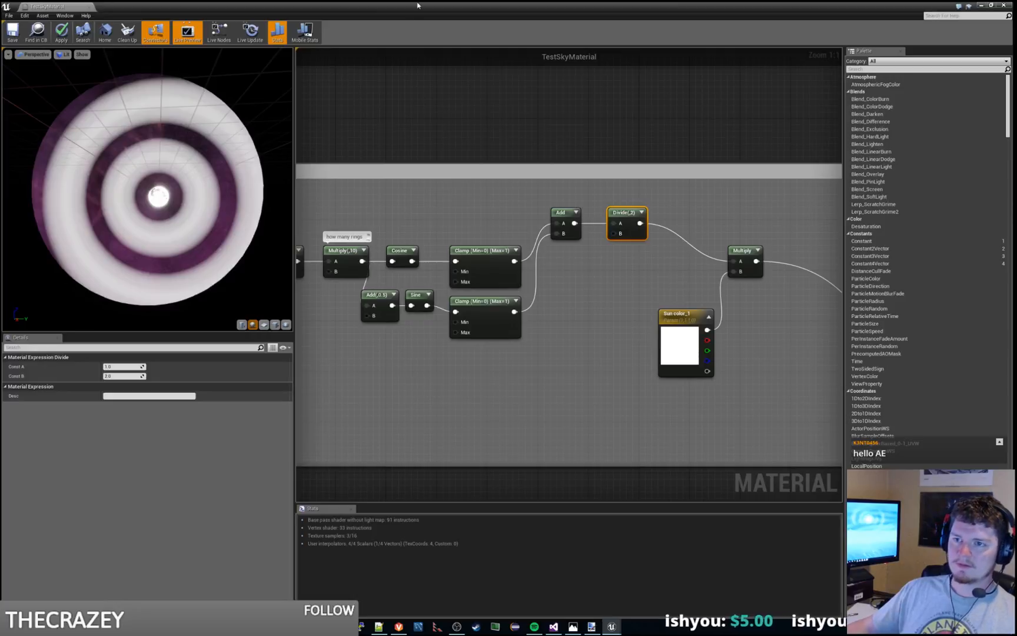
pyautogui.click(982, 5)
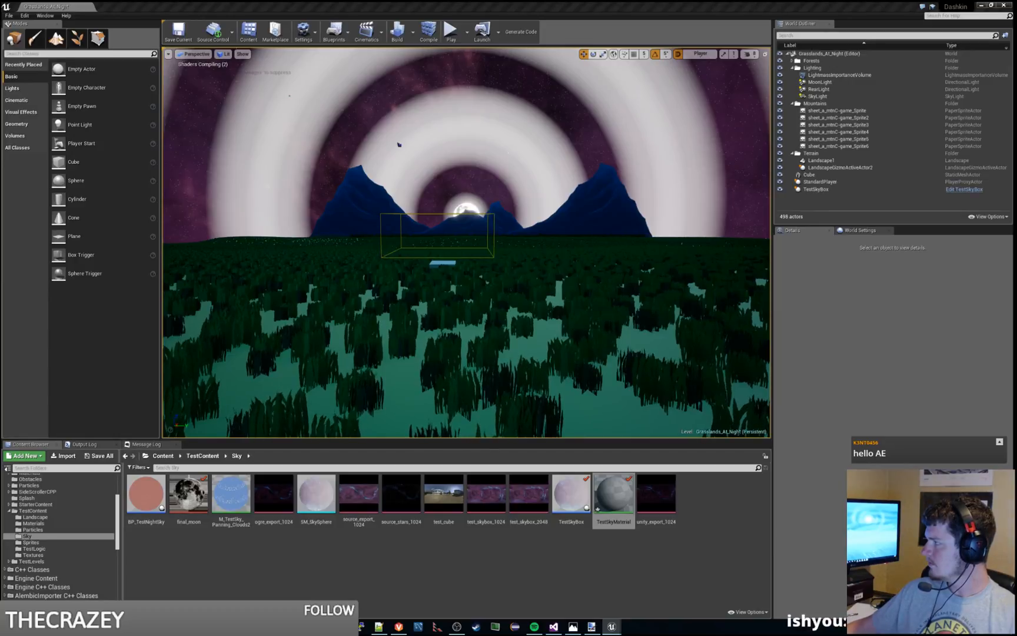
pyautogui.moveTo(1, 7); pyautogui.dragTo(494, 5)
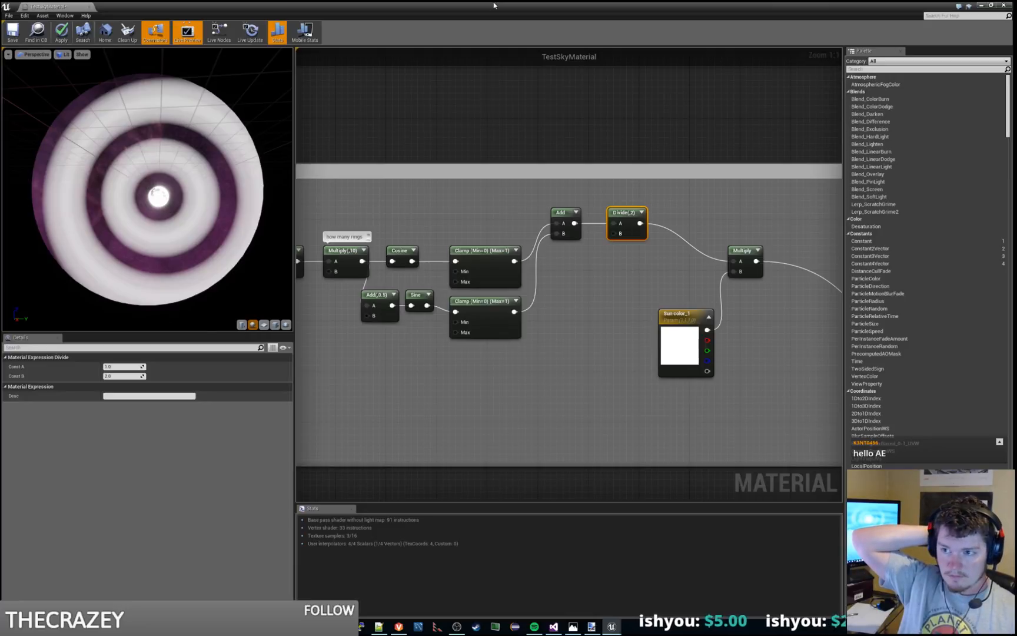
# Step: Try 1.5, 1 and 0 as the B constant of the Add node feeding the Sine
pyautogui.moveTo(412, 377); pyautogui.dragTo(486, 369, button='right')
pyautogui.click(458, 295)
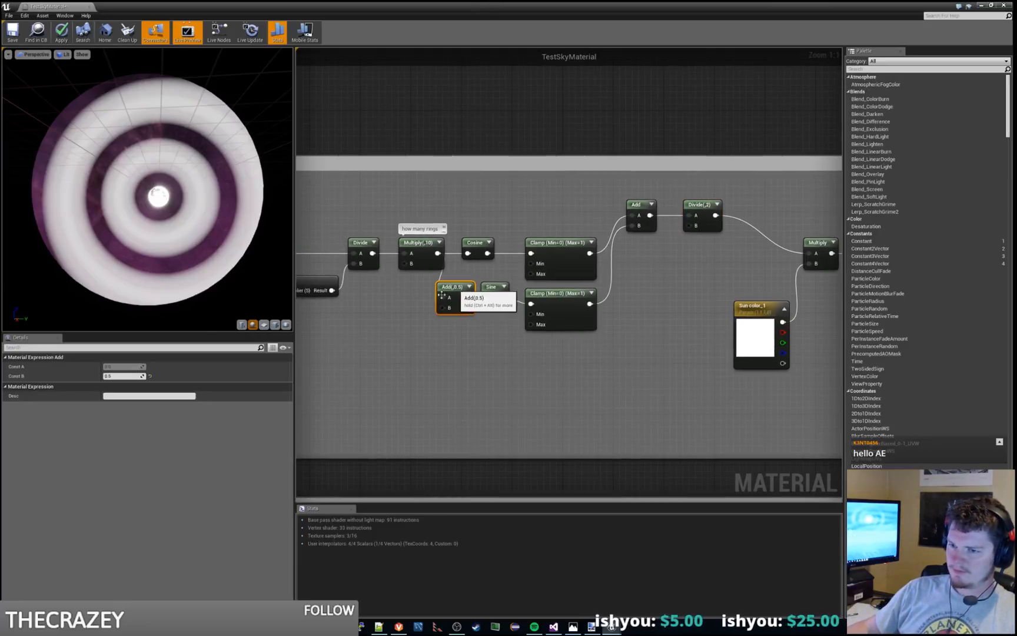
pyautogui.click(129, 377)
pyautogui.write('1.5')
pyautogui.press('Return')
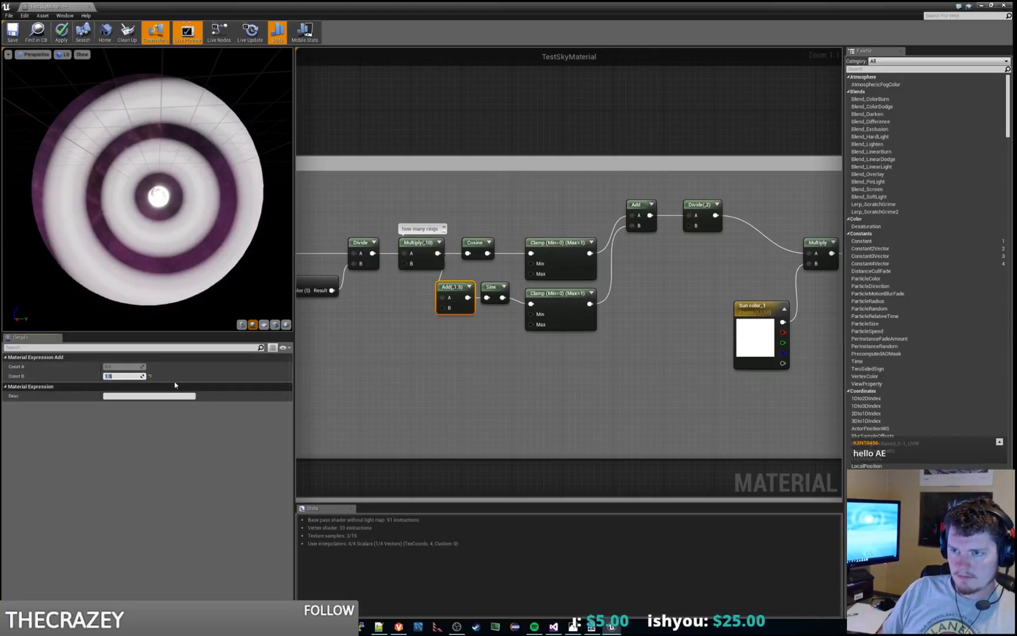
pyautogui.write('1')
pyautogui.press('Return')
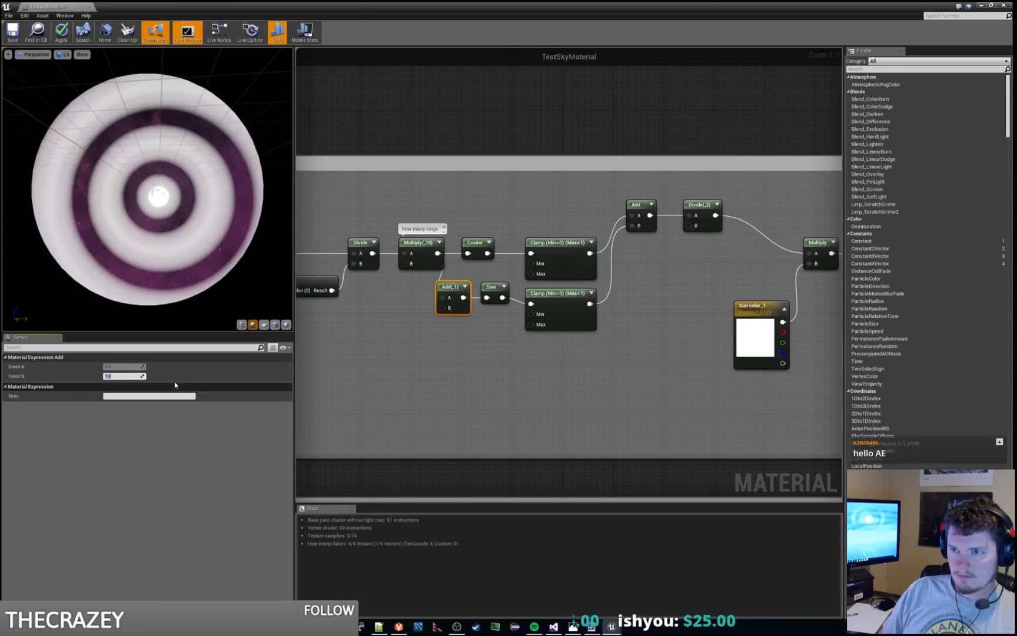
pyautogui.write('0')
pyautogui.press('Return')
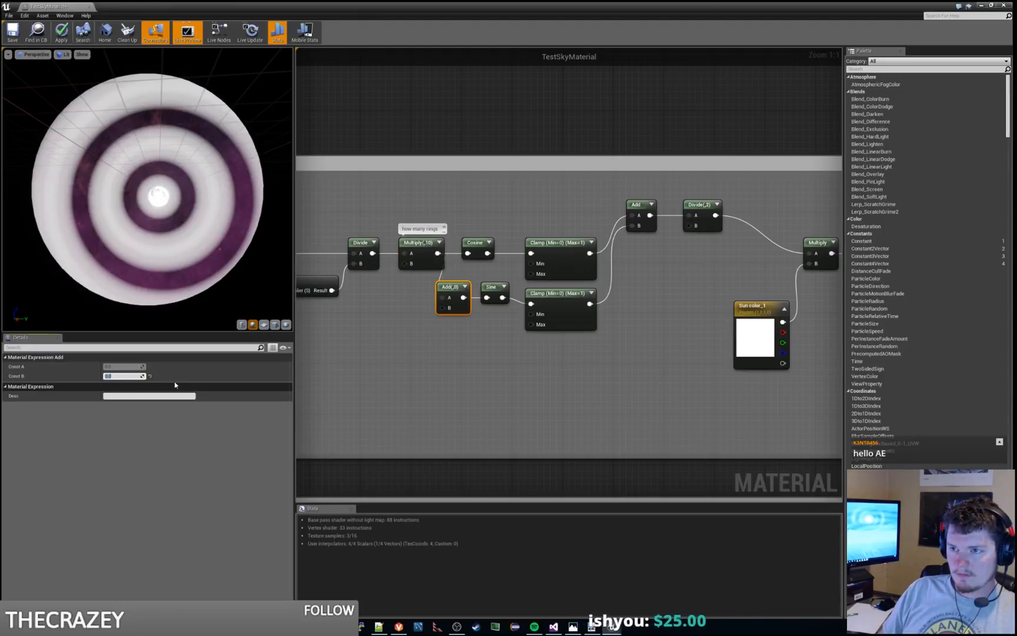
# Step: Check the settings of the sine Clamp and its offset Add node, and examine the ring falloff around the preview sphere
pyautogui.click(428, 381)
pyautogui.click(542, 318)
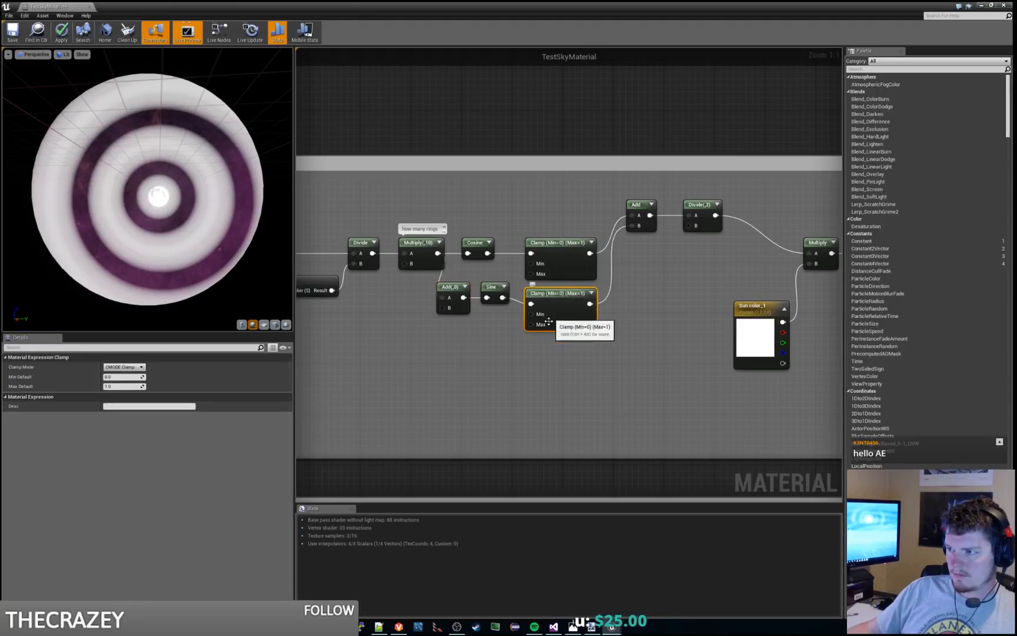
pyautogui.click(440, 299)
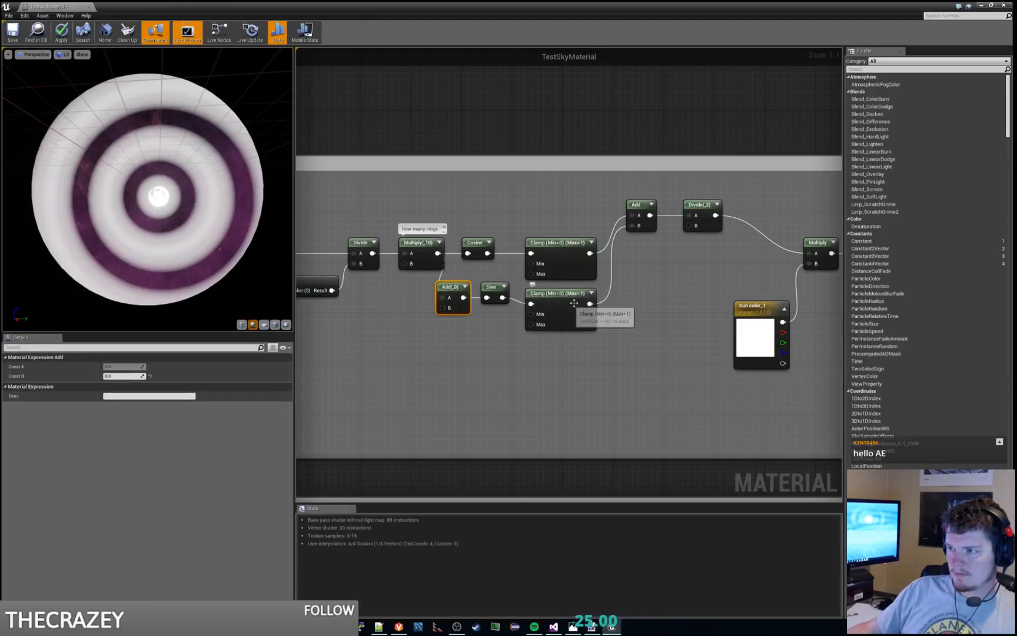
pyautogui.click(619, 301)
pyautogui.moveTo(615, 284); pyautogui.dragTo(611, 307, button='right')
pyautogui.click(547, 320)
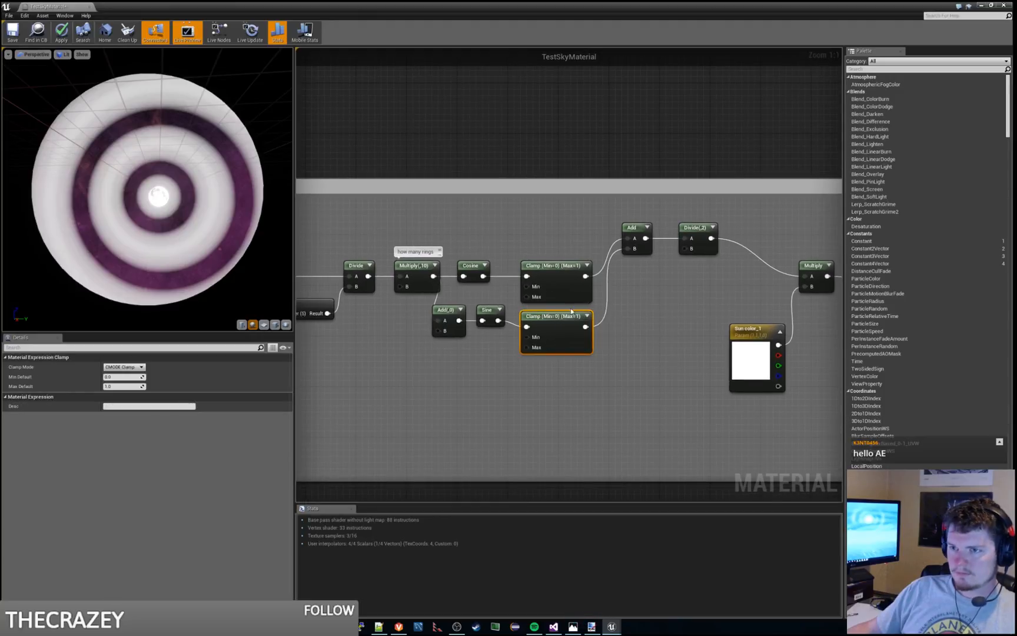
pyautogui.moveTo(197, 219)
pyautogui.mouseDown(button='right')
pyautogui.moveTo(191, 237)
pyautogui.moveTo(190, 220)
pyautogui.mouseUp(button='right')
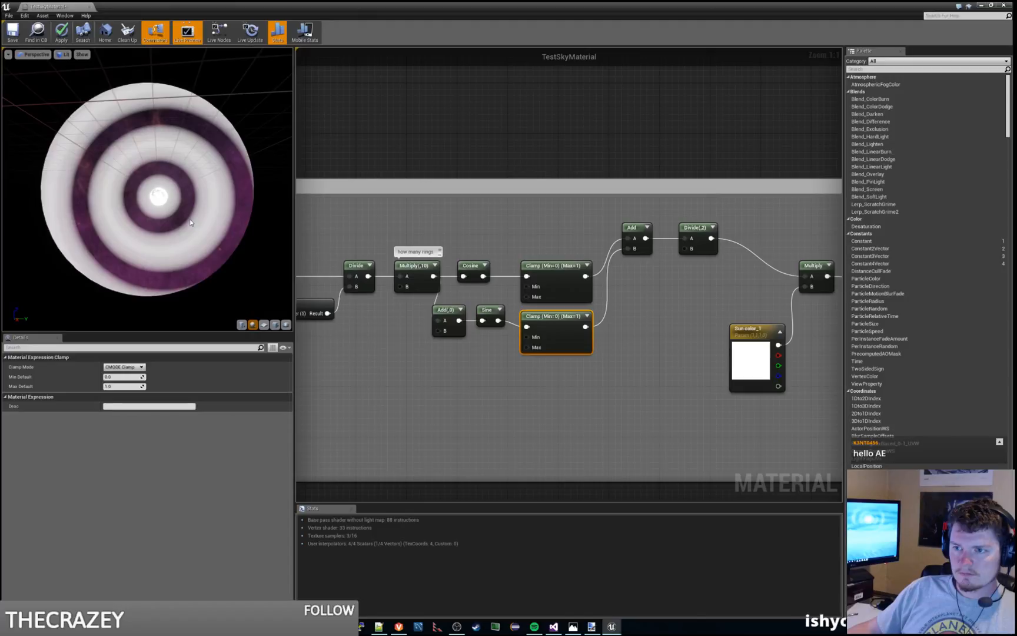
pyautogui.moveTo(190, 222)
pyautogui.mouseDown()
pyautogui.moveTo(251, 250)
pyautogui.moveTo(279, 224)
pyautogui.moveTo(192, 221)
pyautogui.mouseUp()
pyautogui.moveTo(191, 222)
pyautogui.mouseDown(button='right')
pyautogui.moveTo(191, 237)
pyautogui.moveTo(191, 216)
pyautogui.mouseUp(button='right')
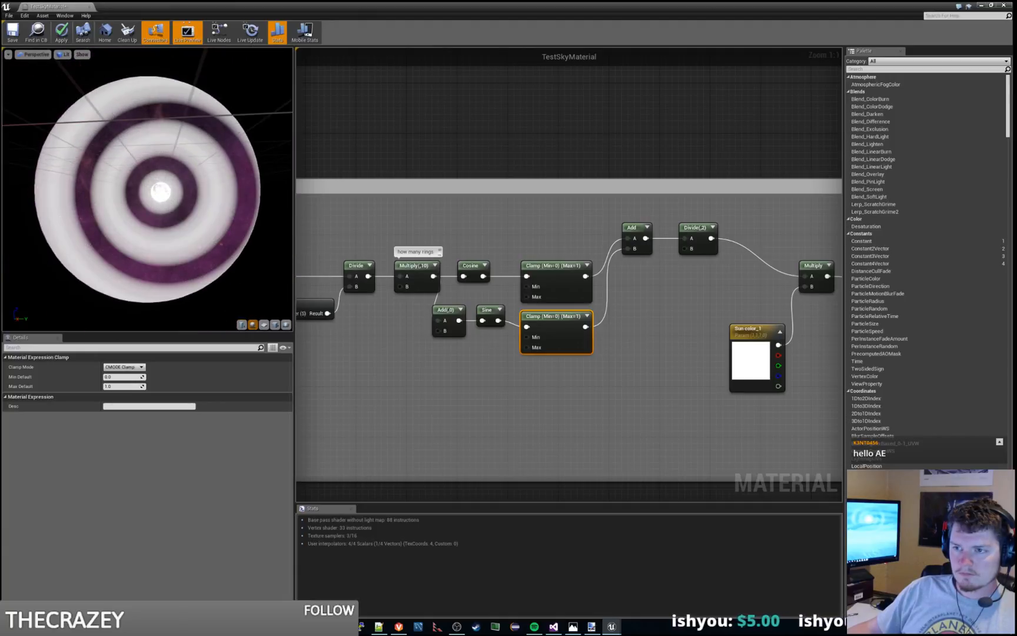
pyautogui.moveTo(165, 211)
pyautogui.mouseDown()
pyautogui.moveTo(46, 212)
pyautogui.moveTo(180, 207)
pyautogui.moveTo(157, 210)
pyautogui.mouseUp()
pyautogui.moveTo(157, 210)
pyautogui.mouseDown(button='right')
pyautogui.moveTo(157, 236)
pyautogui.moveTo(157, 210)
pyautogui.mouseUp(button='right')
pyautogui.moveTo(157, 210); pyautogui.dragTo(218, 171)
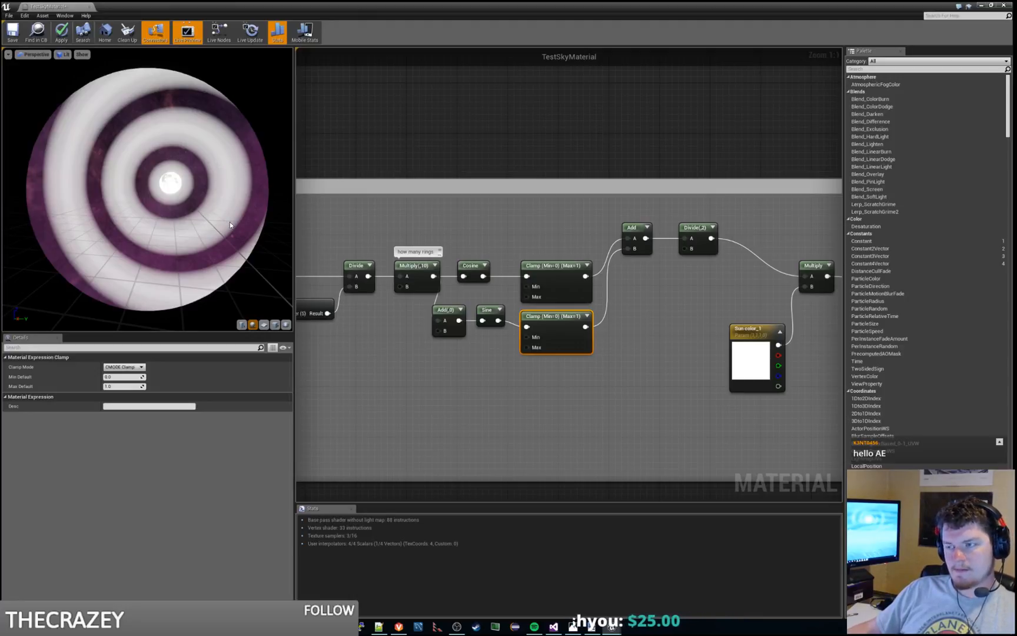
# Step: Set the B constant of the Add node before the Sine to 0.5
pyautogui.click(446, 323)
pyautogui.click(122, 375)
pyautogui.write('0.5')
pyautogui.press('Return')
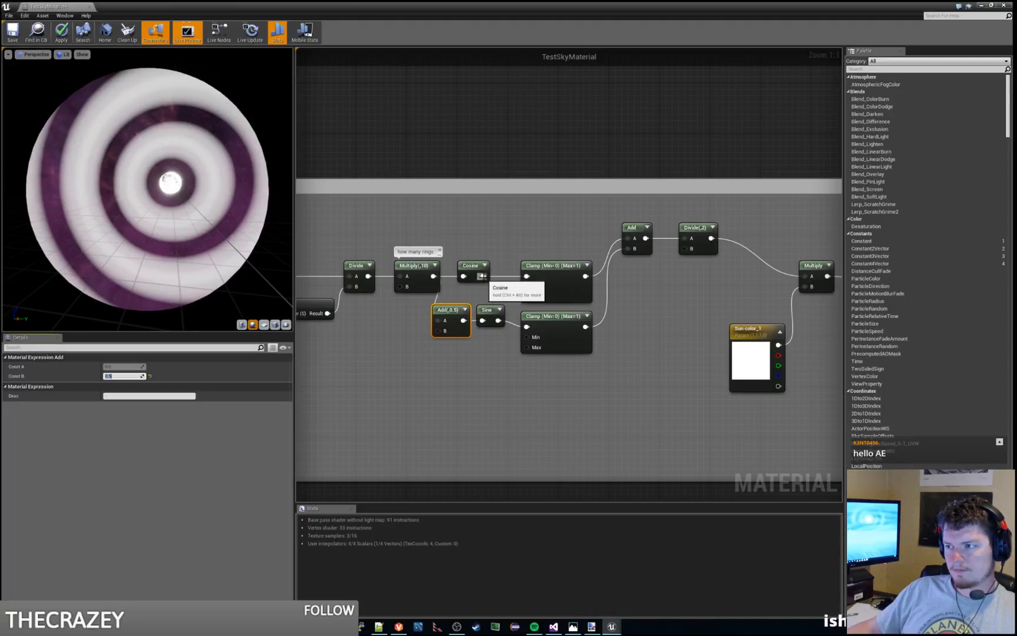
# Step: Connect the Cosine and Sine outputs directly to inputs A and B of the Add before the Divide, bypassing both Clamps
pyautogui.moveTo(483, 276); pyautogui.dragTo(628, 239)
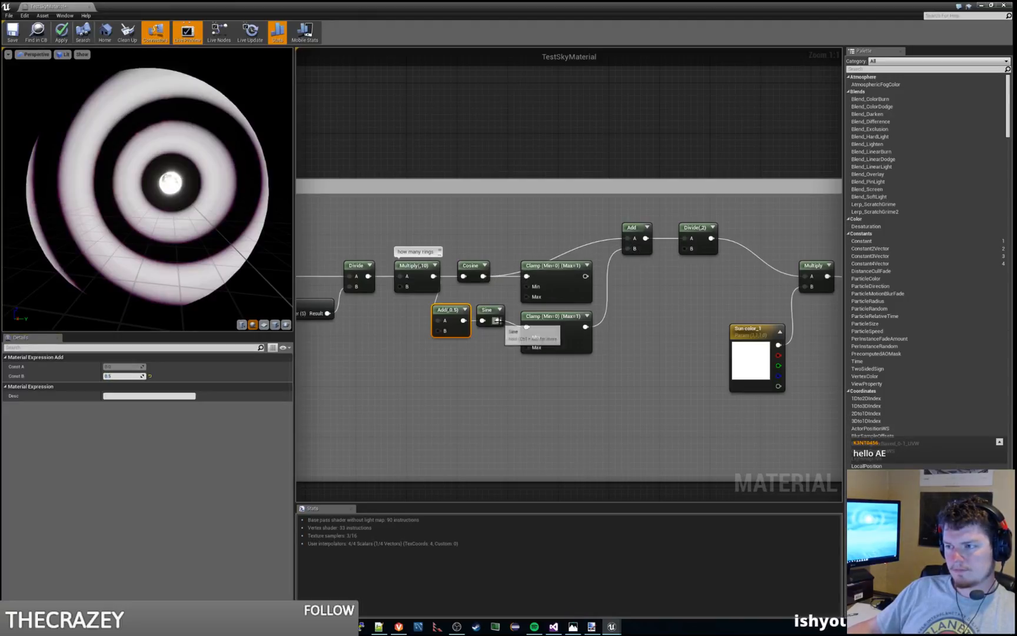
pyautogui.moveTo(499, 320); pyautogui.dragTo(627, 245)
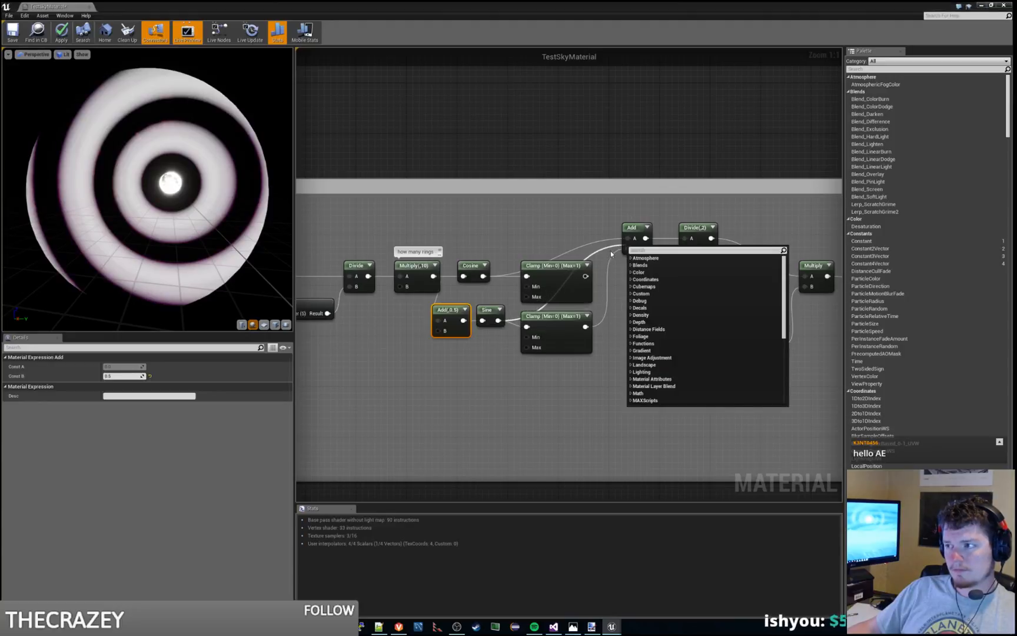
pyautogui.click(555, 246)
pyautogui.moveTo(498, 321); pyautogui.dragTo(628, 248)
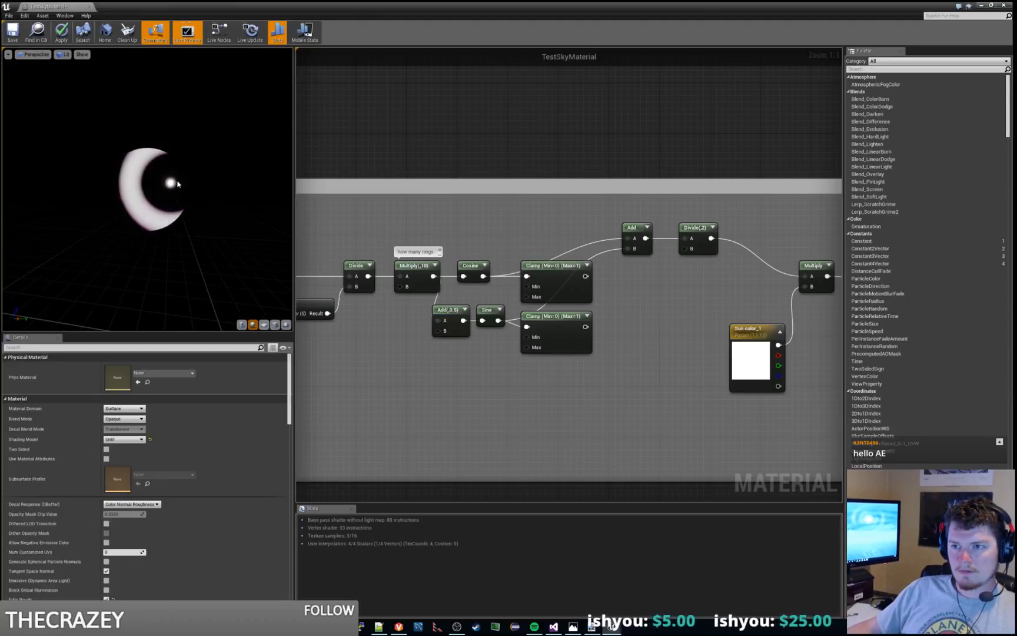
# Step: Examine the rings from the unclamped cosine and sine on the preview sphere and in the level's sky
pyautogui.moveTo(170, 182)
pyautogui.mouseDown()
pyautogui.moveTo(180, 236)
pyautogui.moveTo(112, 204)
pyautogui.moveTo(164, 157)
pyautogui.moveTo(192, 160)
pyautogui.moveTo(186, 182)
pyautogui.mouseUp()
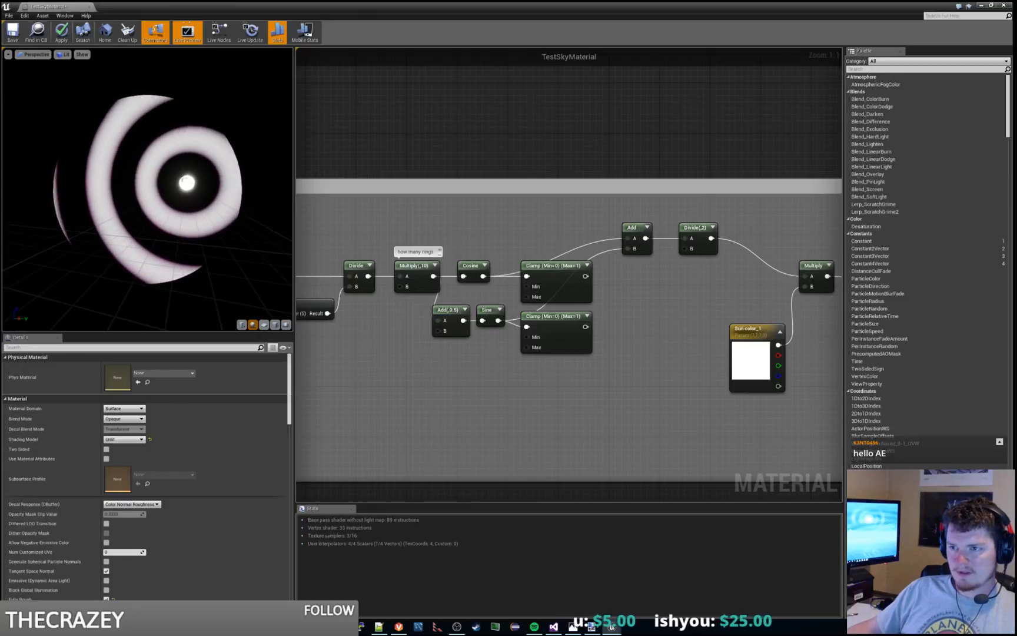
pyautogui.moveTo(428, 5); pyautogui.dragTo(406, 1)
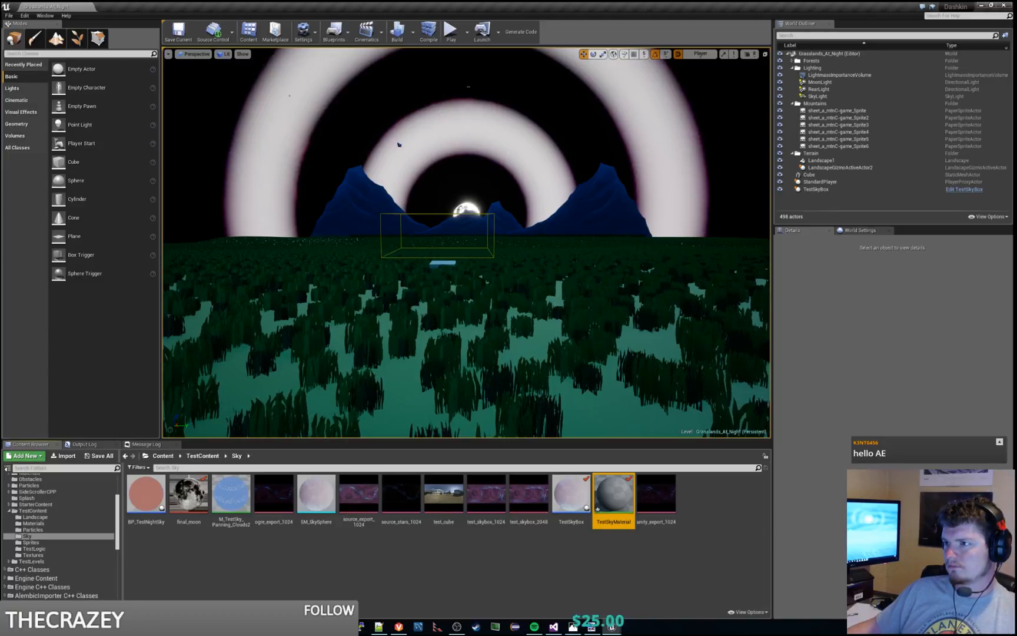
pyautogui.moveTo(399, 144); pyautogui.dragTo(396, 96)
pyautogui.moveTo(396, 96); pyautogui.dragTo(417, 59, button='right')
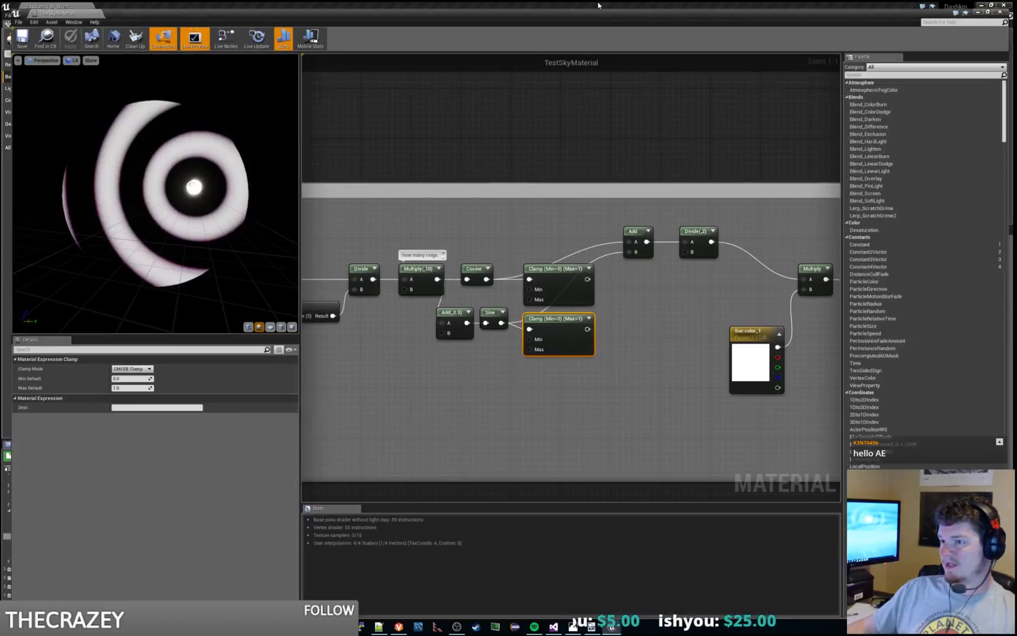
# Step: Add a Tangent node to the material graph above the Cosine node
pyautogui.click(536, 226)
pyautogui.moveTo(518, 243); pyautogui.dragTo(555, 234, button='right')
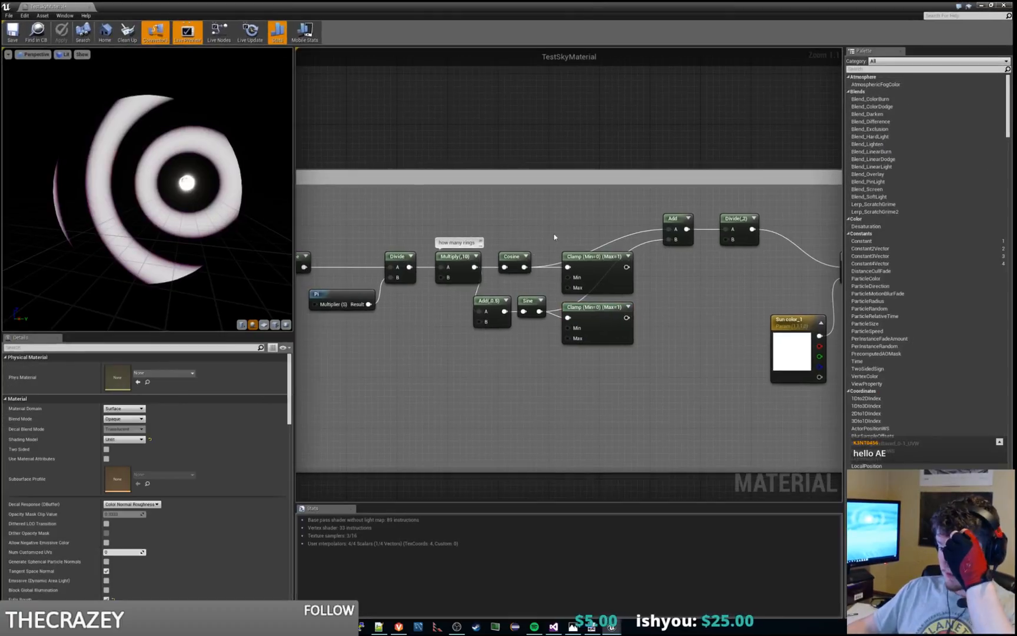
pyautogui.rightClick(522, 224)
pyautogui.write('tang')
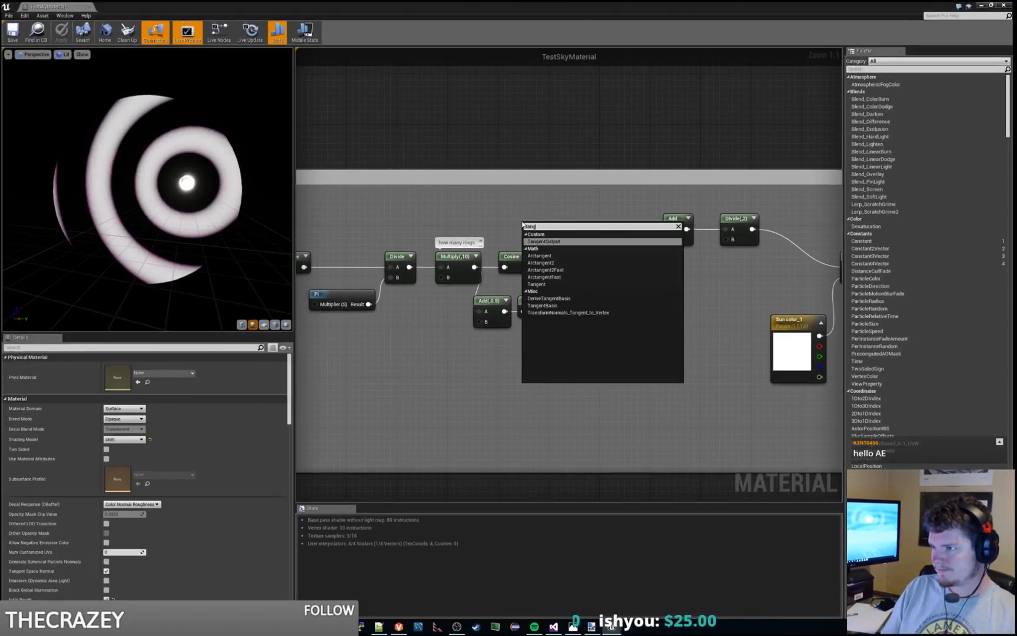
pyautogui.press('Down')
pyautogui.press('Down')
pyautogui.press('Down')
pyautogui.press('Down')
pyautogui.press('Down')
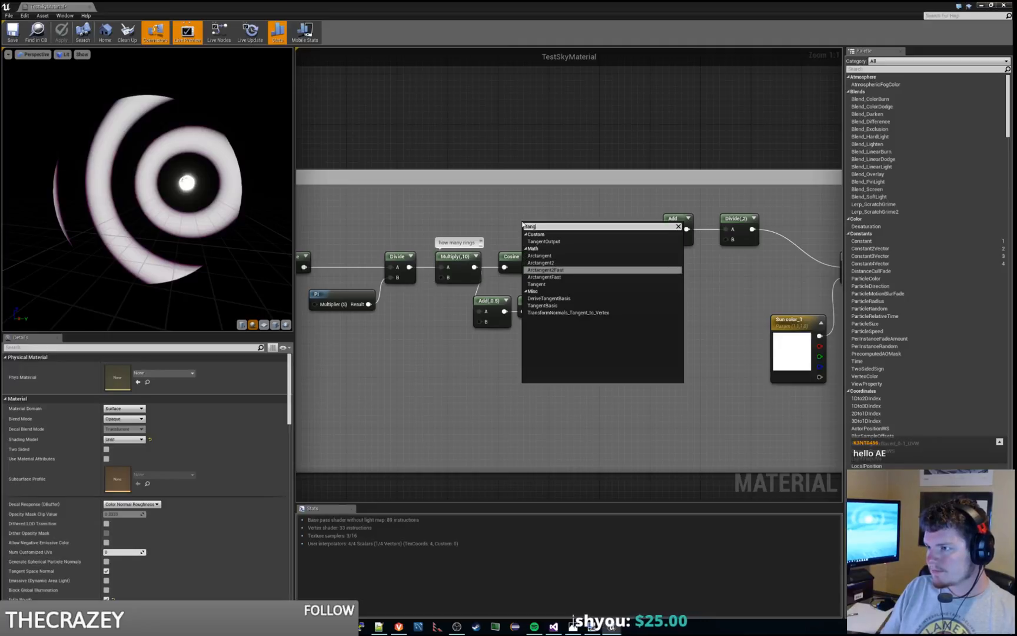
pyautogui.press('Return')
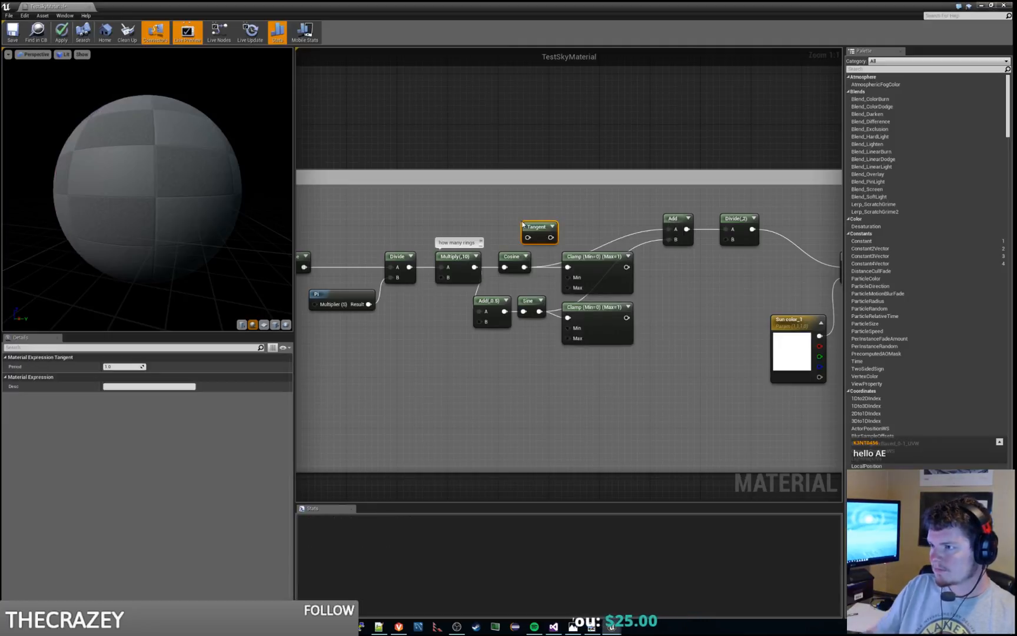
pyautogui.click(538, 214)
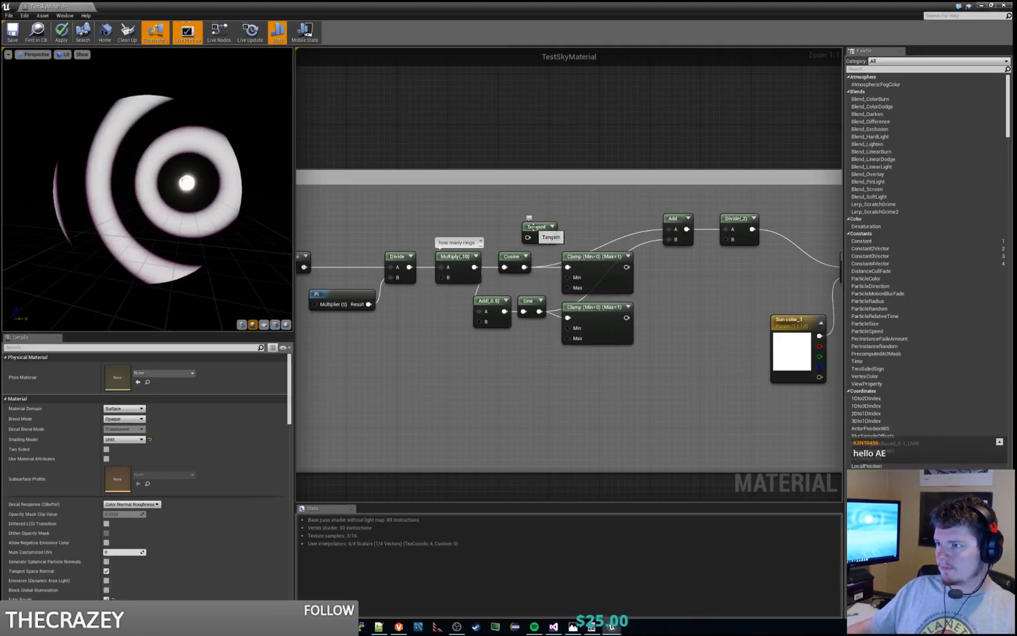
# Step: Feed the Tangent from the "how many rings" Multiply and connect its output to the color Multiply's input A
pyautogui.moveTo(528, 238); pyautogui.dragTo(475, 266)
pyautogui.moveTo(536, 228); pyautogui.dragTo(448, 267)
pyautogui.moveTo(354, 286); pyautogui.dragTo(603, 297, button='right')
pyautogui.click(442, 235)
pyautogui.moveTo(518, 6); pyautogui.dragTo(485, 1)
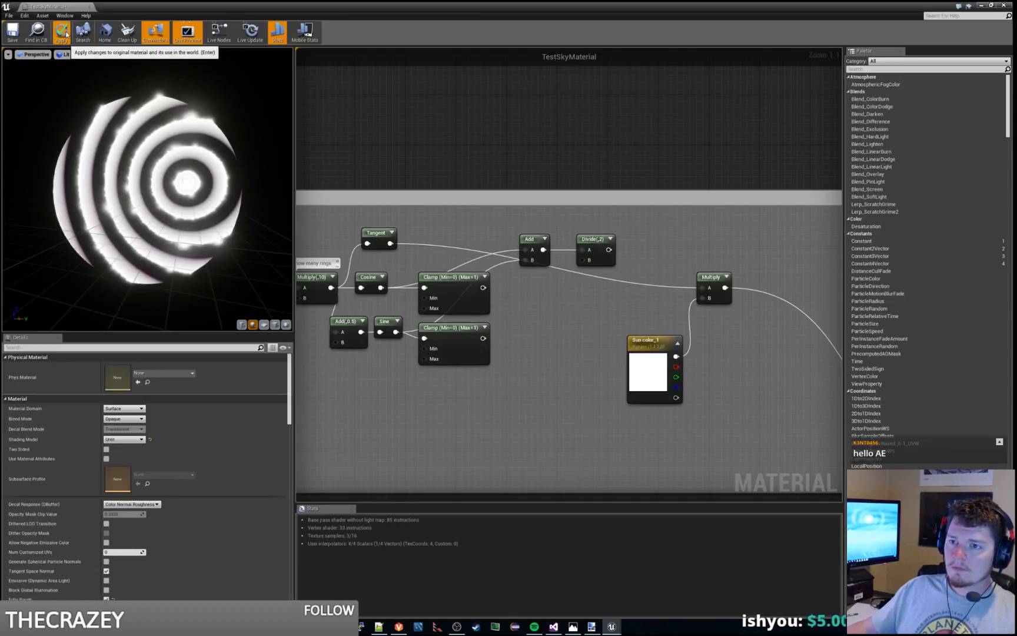
# Step: Examine the tangent-based rings around the moon in the level's sky from several camera positions
pyautogui.moveTo(309, 6); pyautogui.dragTo(1016, 6)
pyautogui.moveTo(612, 240); pyautogui.dragTo(696, 257, button='right')
pyautogui.press('a')
pyautogui.press('d')
pyautogui.press('a')
pyautogui.press('d')
pyautogui.press('w')
pyautogui.press('a')
pyautogui.moveTo(523, 267); pyautogui.dragTo(522, 267, button='right')
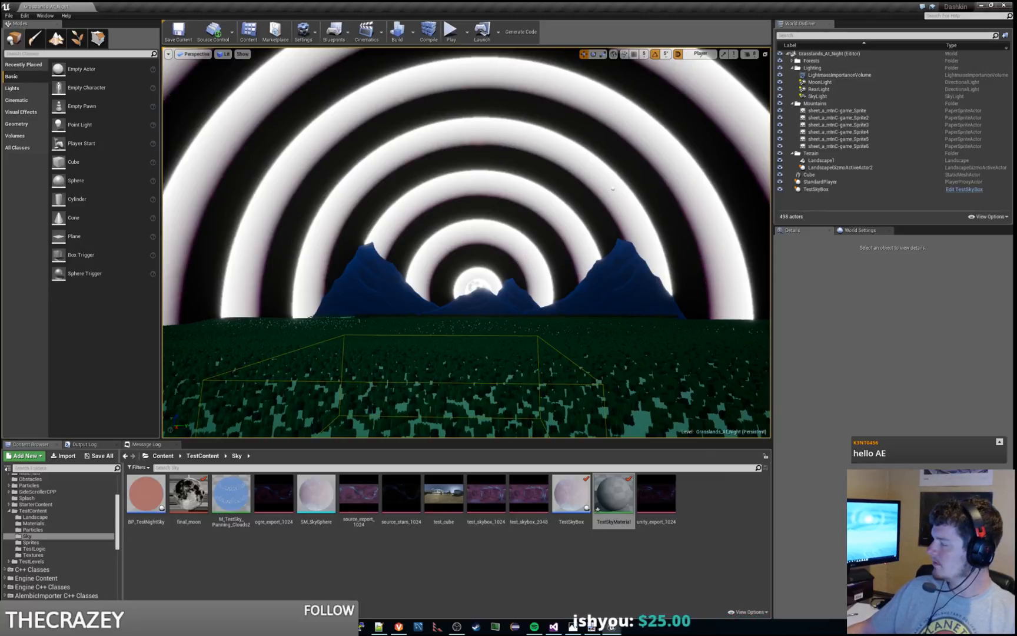
pyautogui.hotkey('alt', 'Tab')
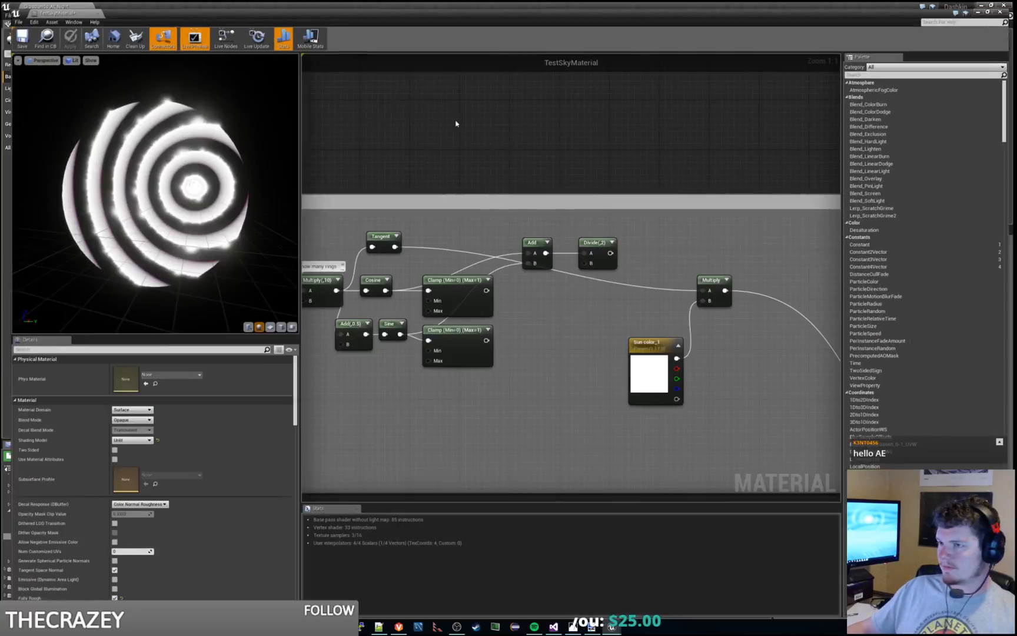
# Step: Delete the Tangent node and reconnect the Divide output to the color Multiply's input A
pyautogui.moveTo(159, 176); pyautogui.dragTo(191, 184)
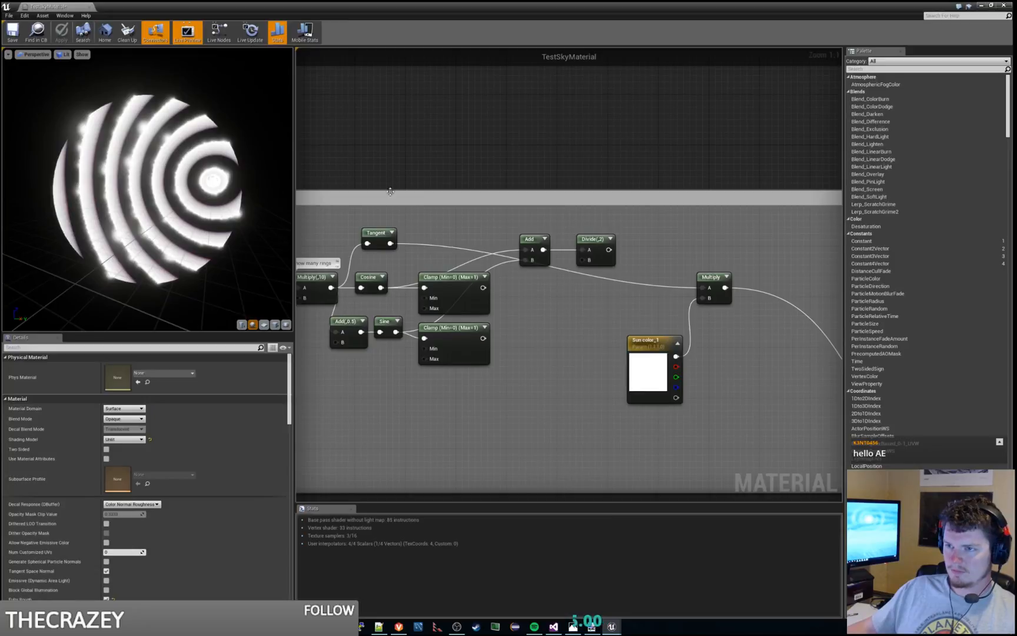
pyautogui.click(380, 233)
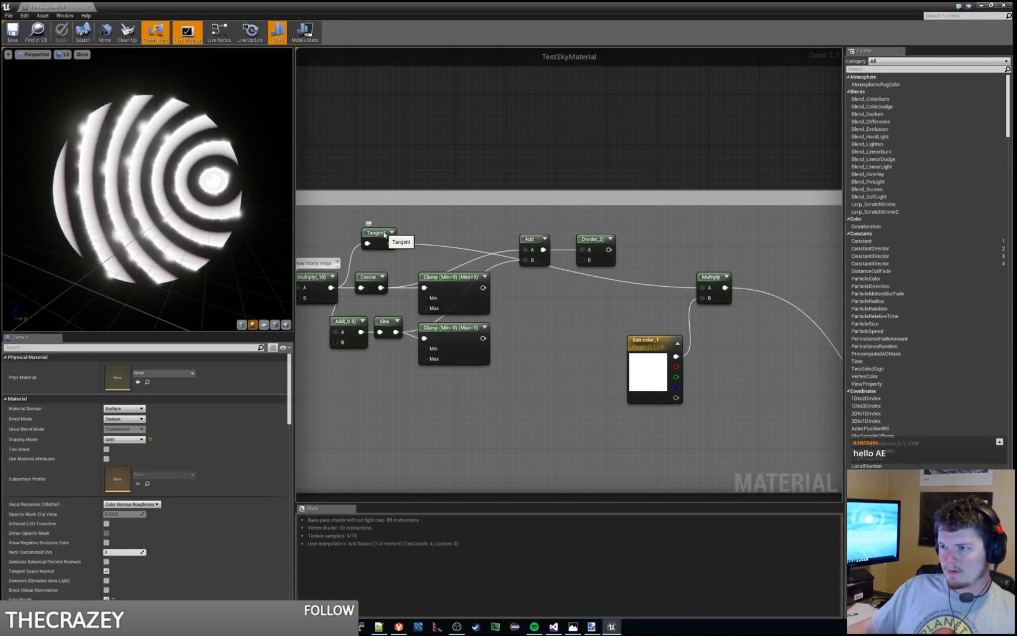
pyautogui.press('Delete')
pyautogui.moveTo(609, 250); pyautogui.dragTo(704, 287)
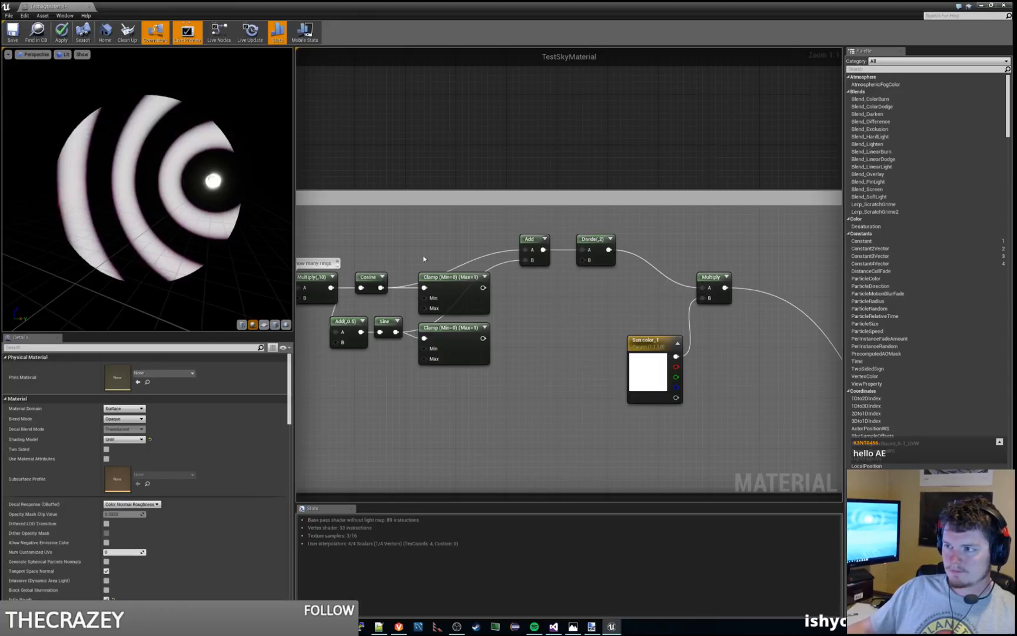
# Step: Try routing the Cosine and Sine Clamp outputs into inputs A and B of the averaging Add
pyautogui.click(460, 278)
pyautogui.moveTo(484, 288); pyautogui.dragTo(526, 252)
pyautogui.moveTo(483, 337); pyautogui.dragTo(526, 260)
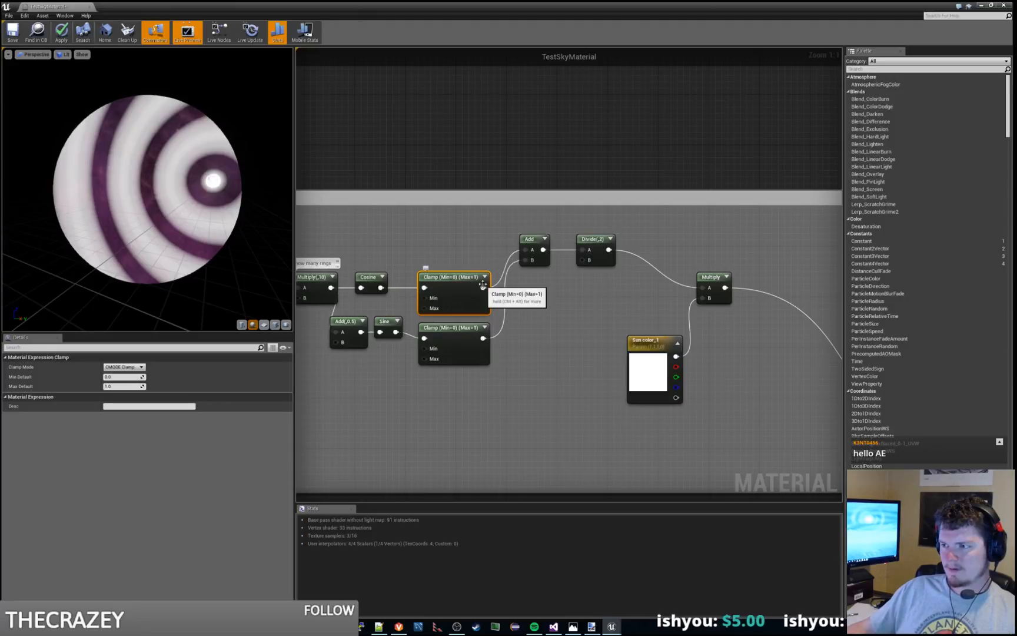
pyautogui.moveTo(483, 288); pyautogui.dragTo(500, 227)
pyautogui.click(404, 283)
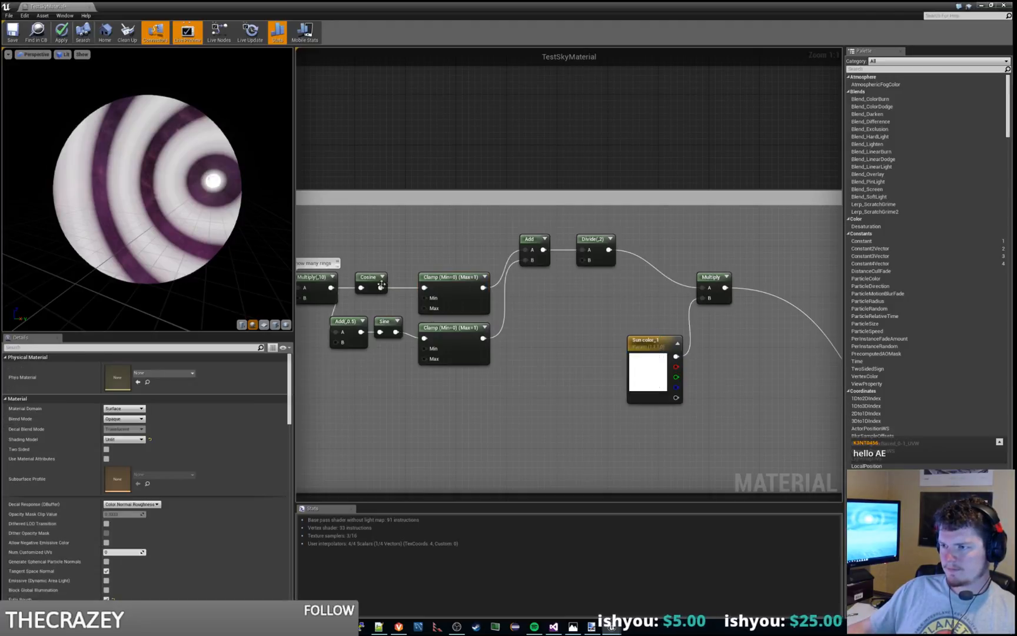
# Step: Bypass the Clamps again by connecting Cosine and Sine straight to inputs A and B of the averaging Add
pyautogui.moveTo(381, 287); pyautogui.dragTo(526, 249)
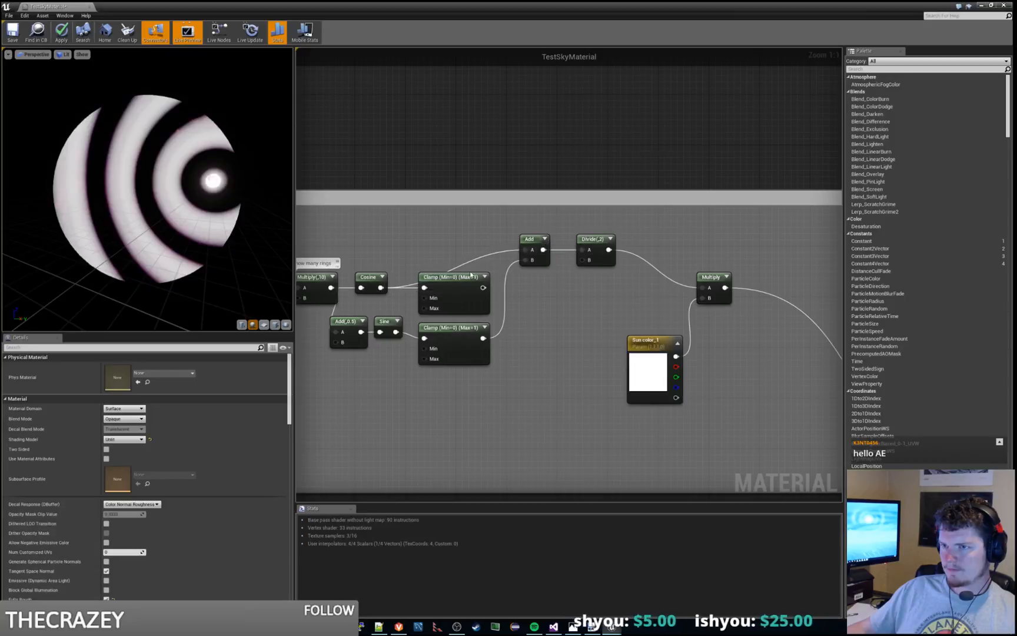
pyautogui.moveTo(394, 331); pyautogui.dragTo(526, 259)
pyautogui.moveTo(541, 272); pyautogui.dragTo(574, 291, button='right')
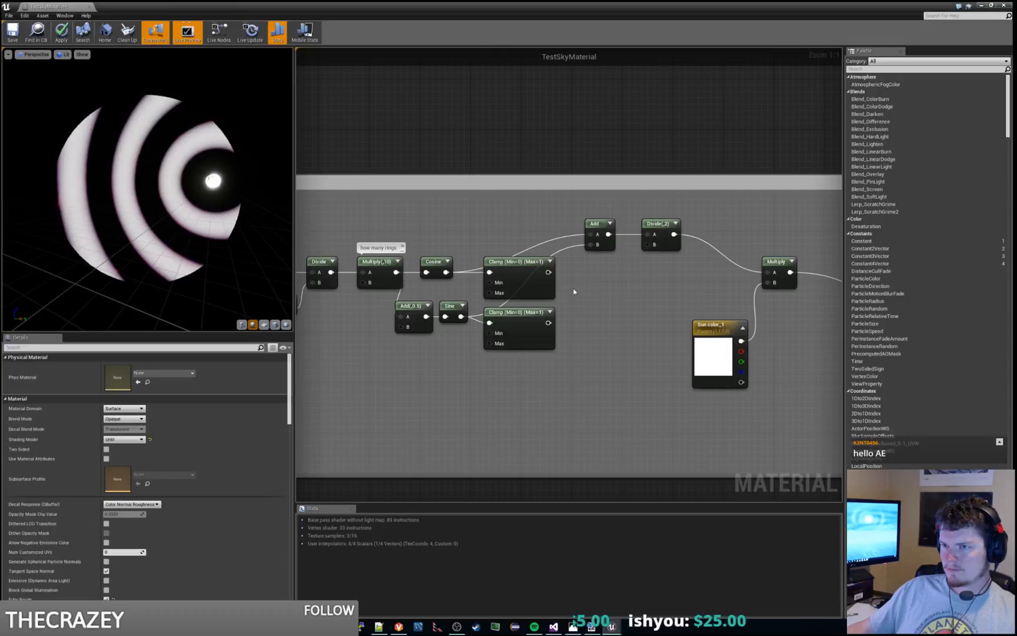
# Step: Try 1.5, 0, 0.5 and again 1.5 as the B constant of the Add node feeding the Sine
pyautogui.click(418, 309)
pyautogui.click(122, 375)
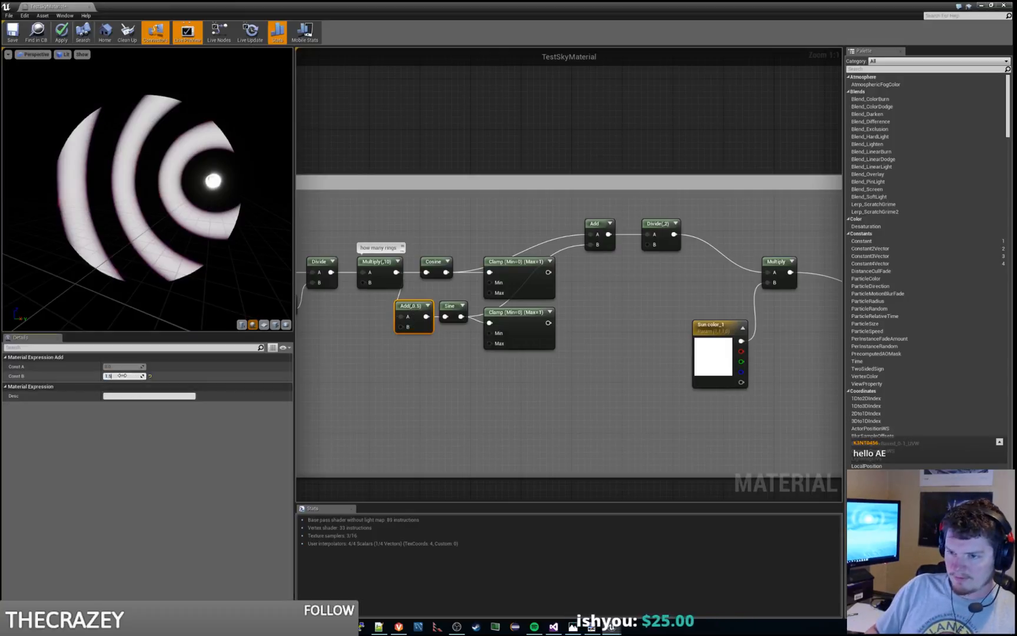
pyautogui.write('1.5')
pyautogui.press('Return')
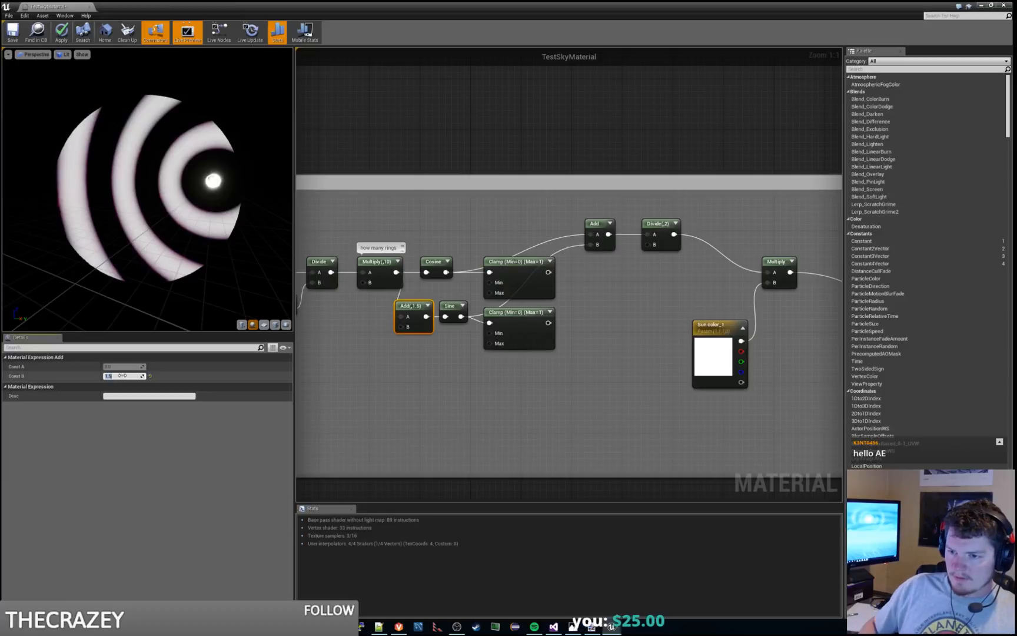
pyautogui.write('0')
pyautogui.press('Return')
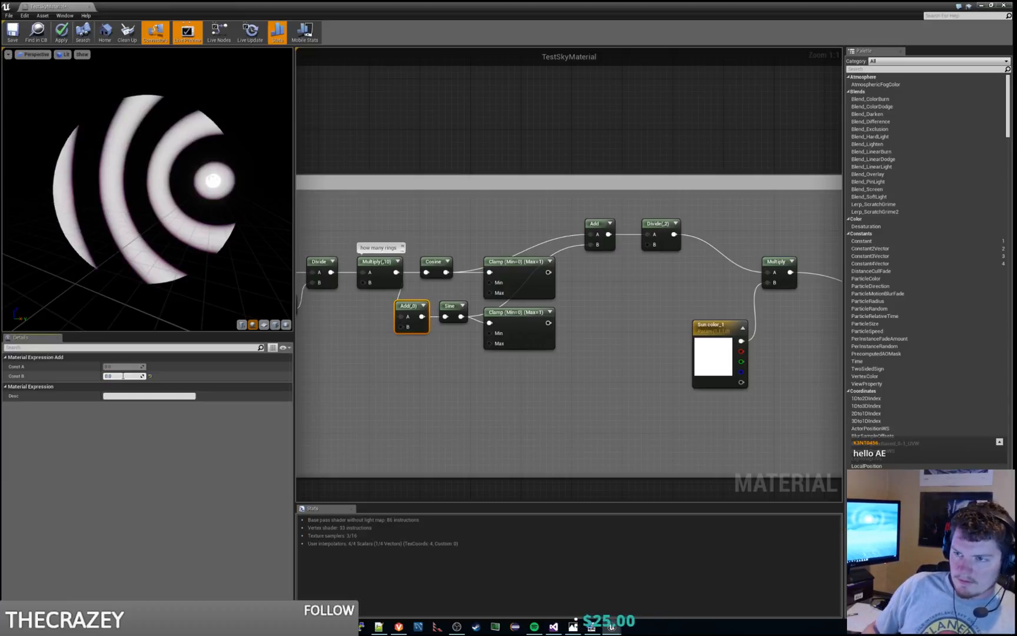
pyautogui.write('0.5')
pyautogui.press('Return')
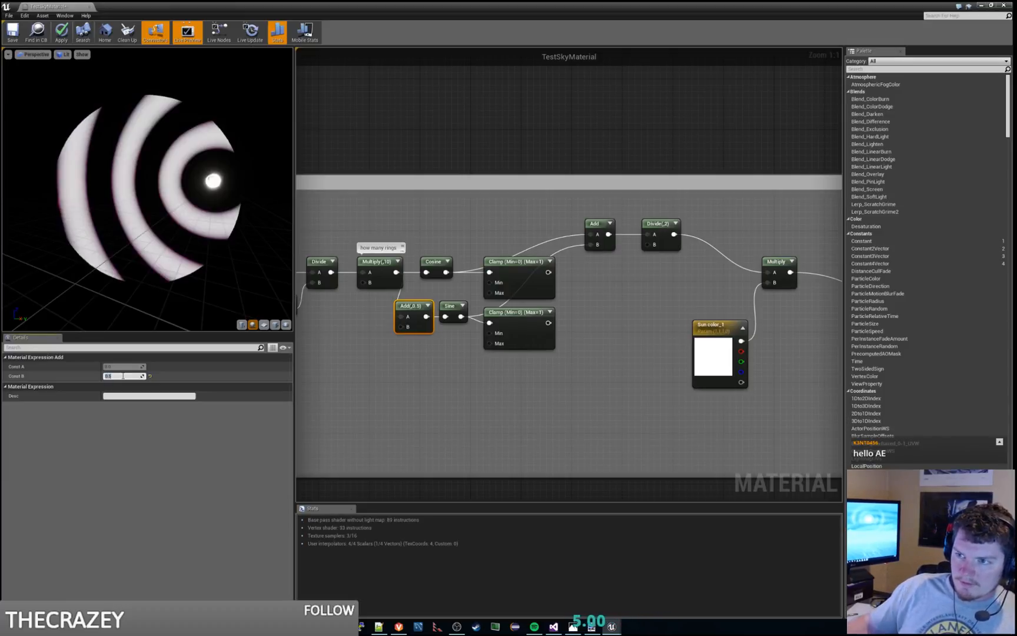
pyautogui.write('1')
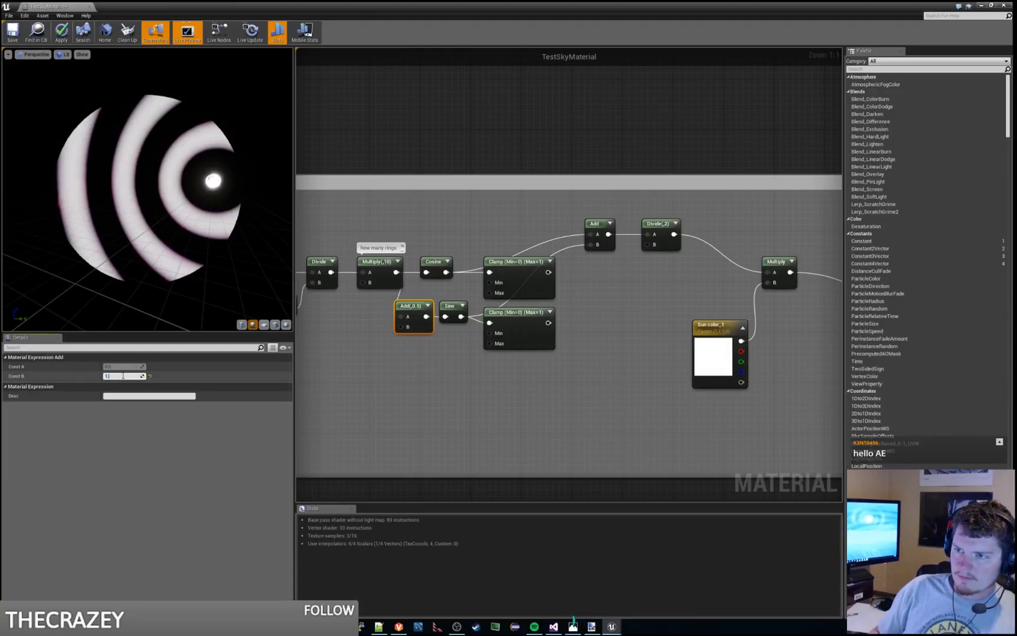
pyautogui.write('.5')
pyautogui.press('Return')
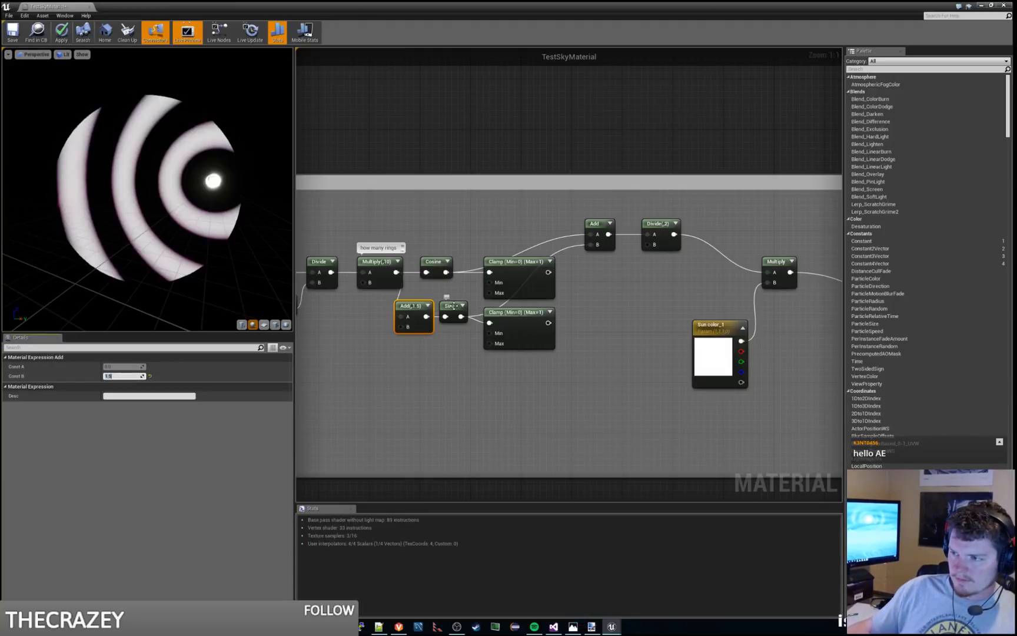
# Step: Try large offsets of 10 and 5555 as the B constant of the Add node before the Sine
pyautogui.click(454, 306)
pyautogui.click(406, 305)
pyautogui.click(128, 376)
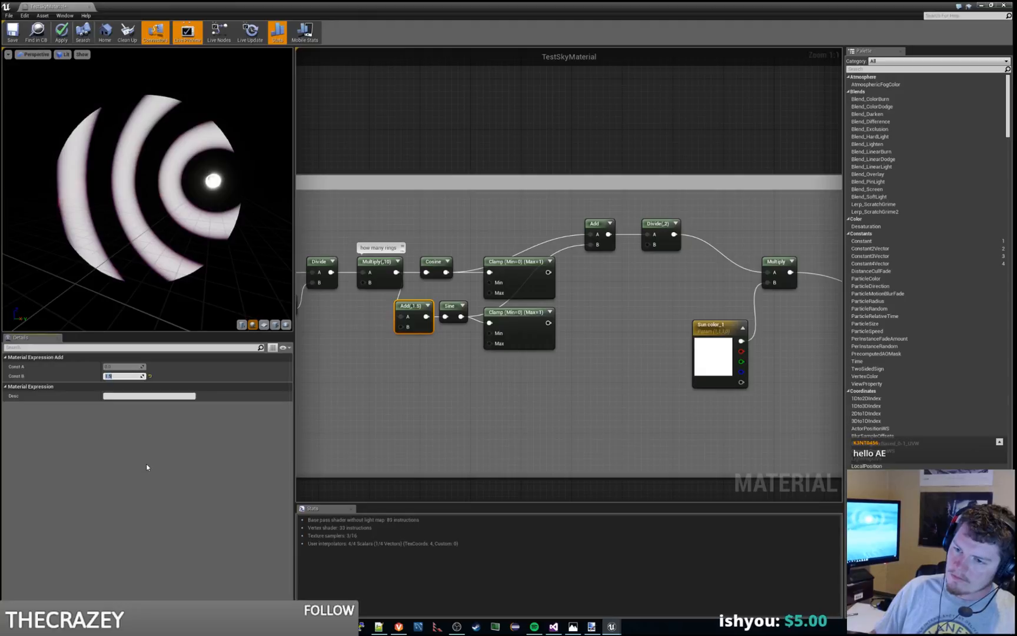
pyautogui.write('10')
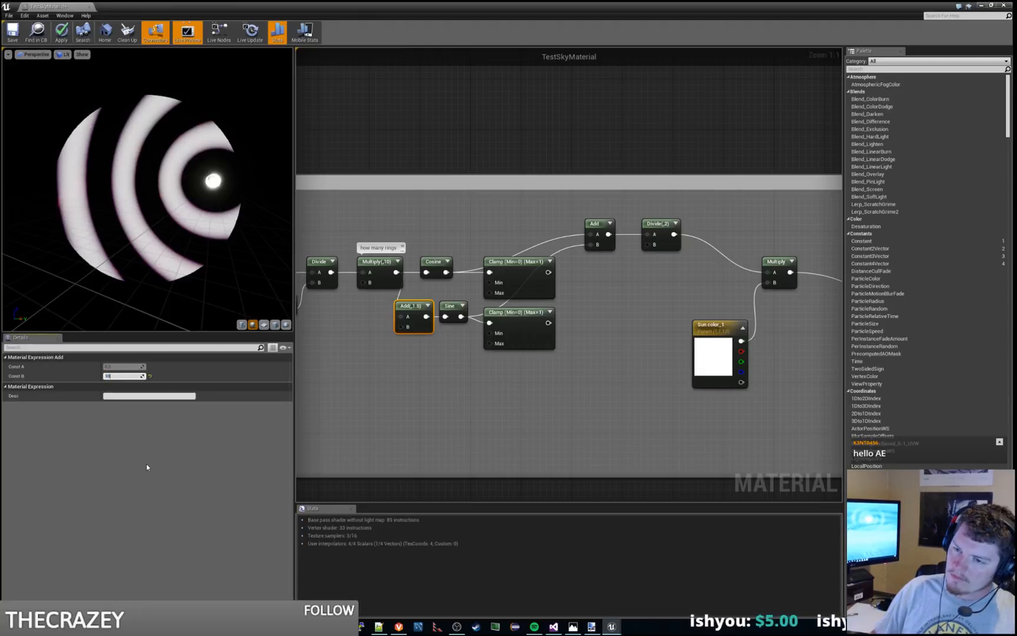
pyautogui.press('Return')
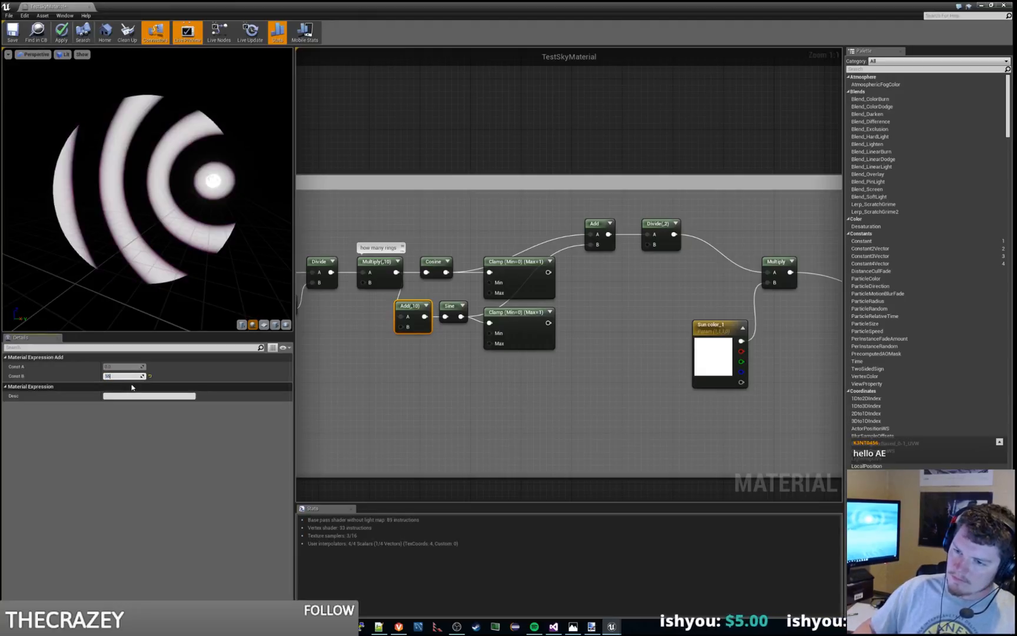
pyautogui.write('5555')
pyautogui.press('Return')
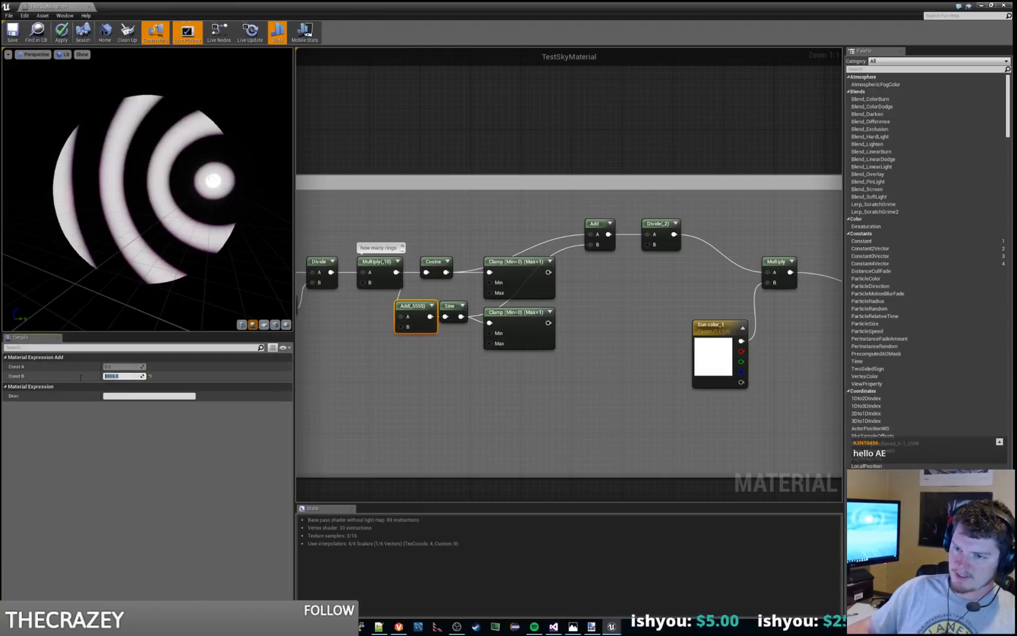
# Step: Try small offsets from 0 up to 0.6, ending on 0.5, as the B constant of the Add node before the Sine
pyautogui.write('0')
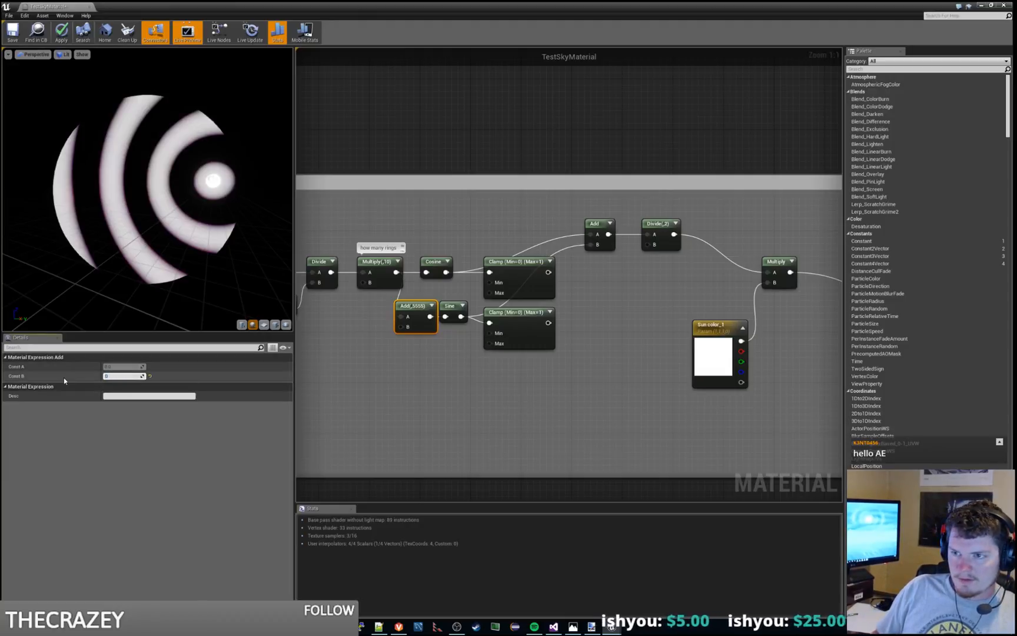
pyautogui.press('Return')
pyautogui.write('0.1')
pyautogui.press('Return')
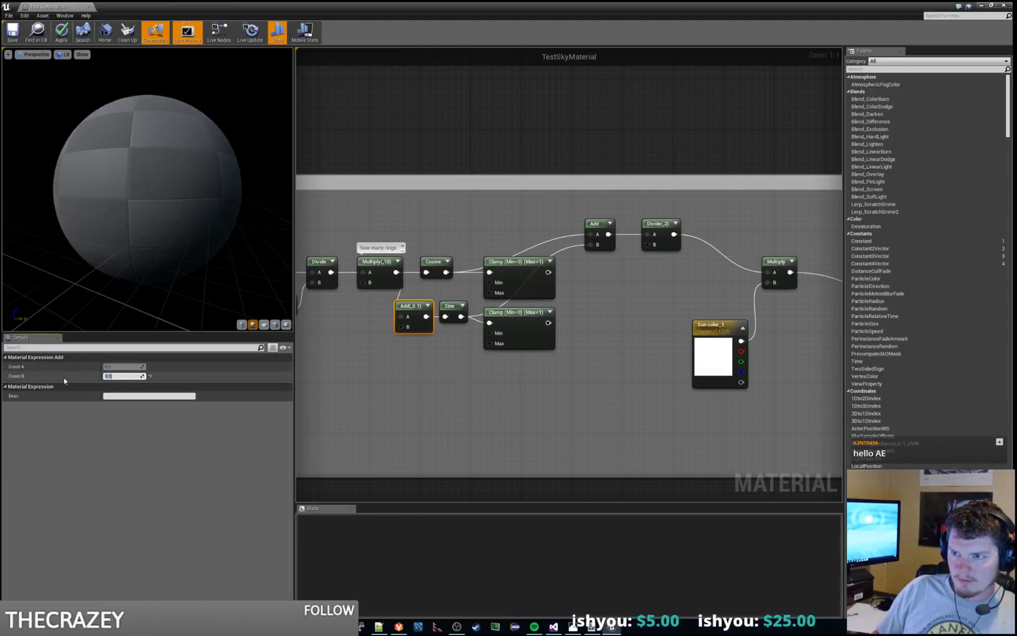
pyautogui.write('0.3')
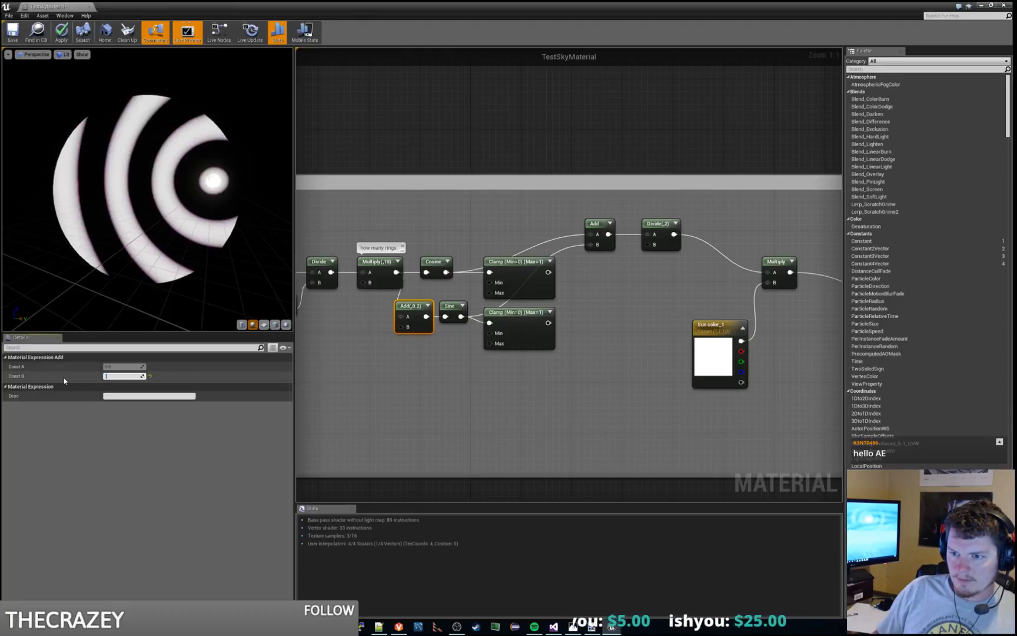
pyautogui.press('Return')
pyautogui.write('0.6')
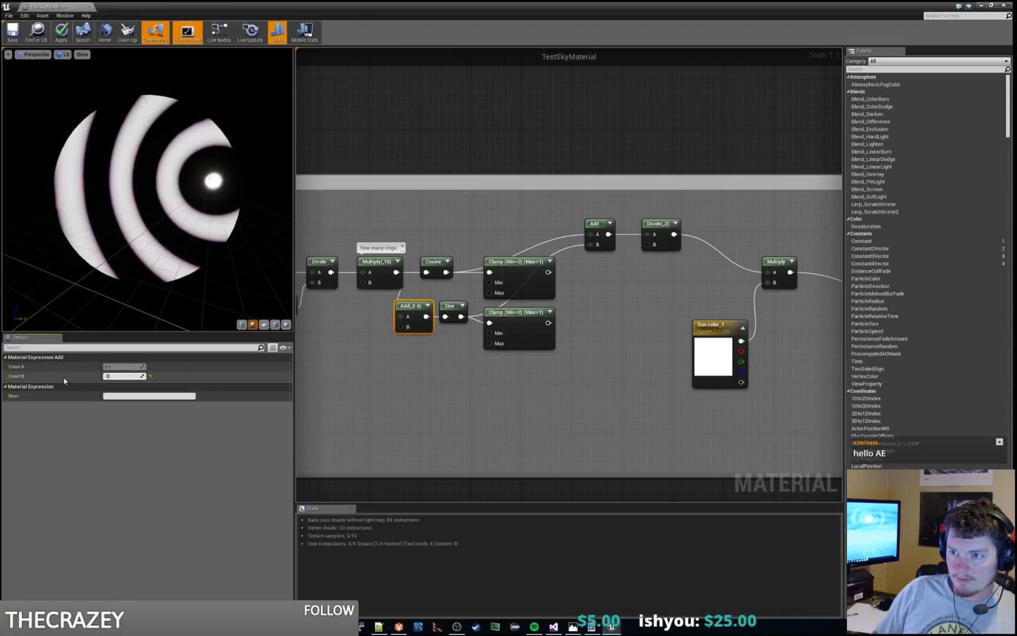
pyautogui.press('Return')
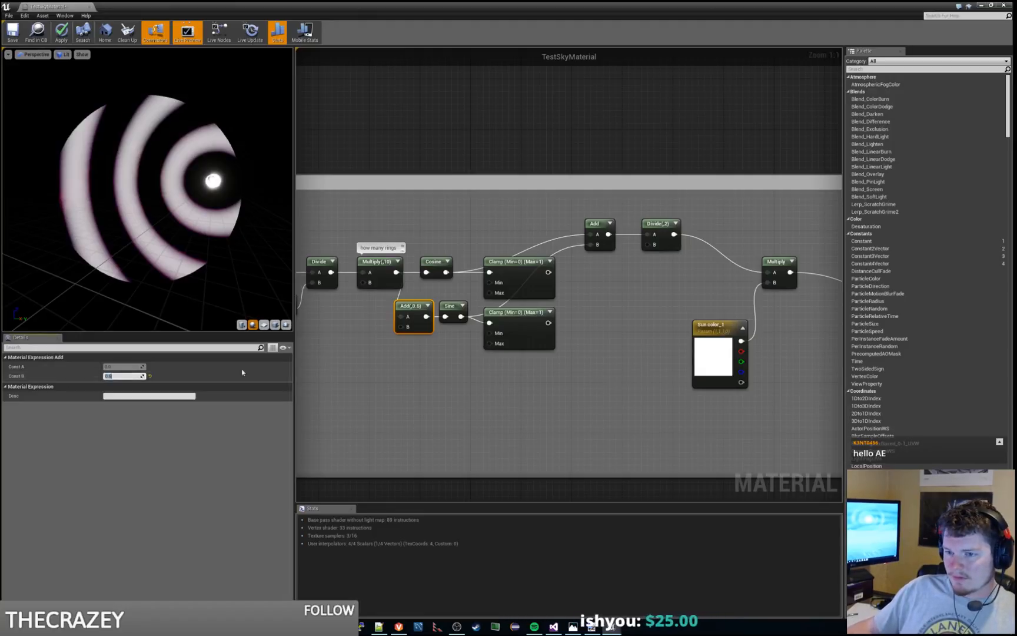
pyautogui.write('0.5')
pyautogui.press('Return')
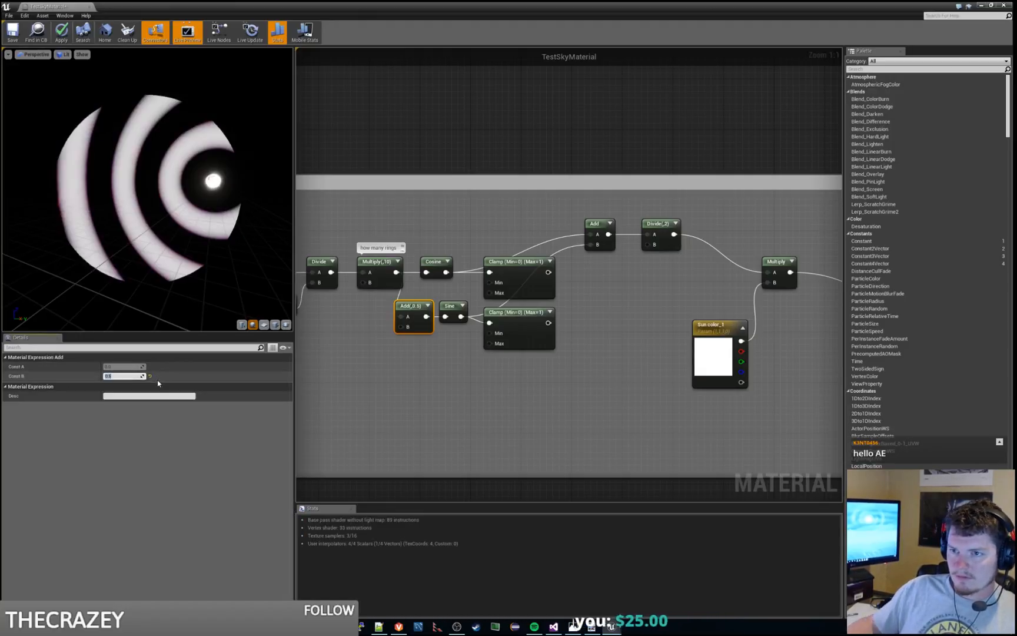
# Step: Route the Cosine and Sine Clamp outputs into inputs A and B of the averaging Add
pyautogui.moveTo(535, 387); pyautogui.dragTo(499, 418, button='right')
pyautogui.click(411, 337)
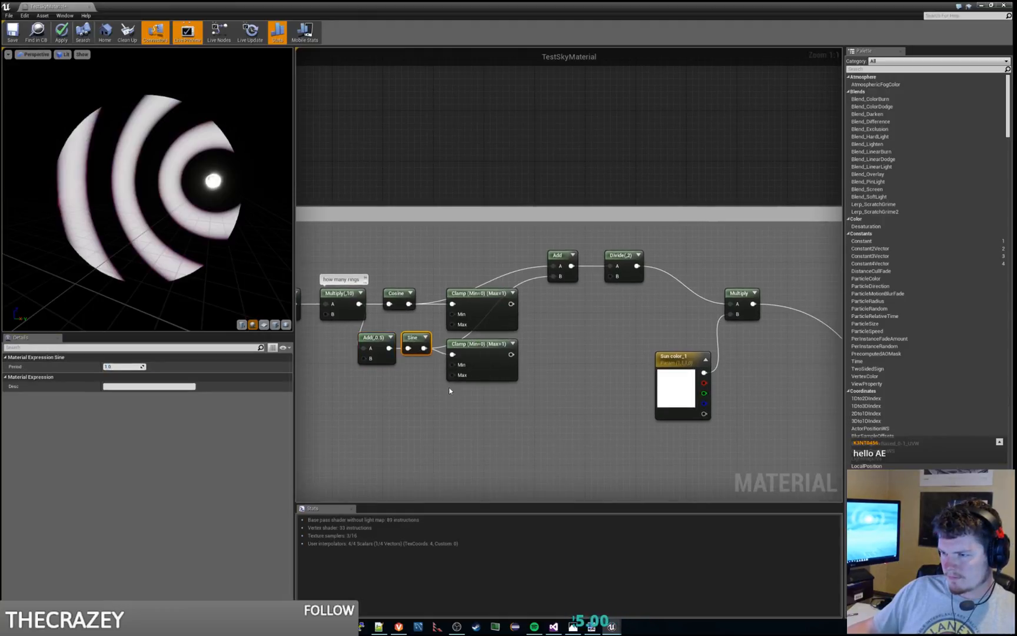
pyautogui.moveTo(511, 304); pyautogui.dragTo(554, 267)
pyautogui.moveTo(511, 353); pyautogui.dragTo(554, 276)
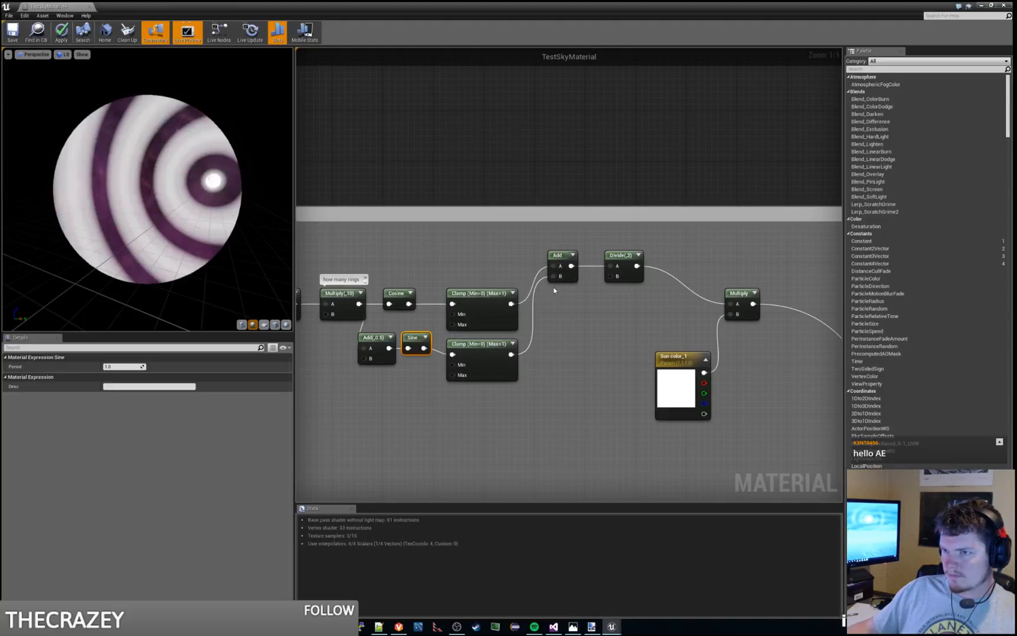
# Step: With the Clamps connected, try 0, 0.1, 0.2, 0.3 and 0.4 as the B constant of the Add feeding the Sine
pyautogui.click(377, 354)
pyautogui.click(133, 375)
pyautogui.write('0')
pyautogui.press('Return')
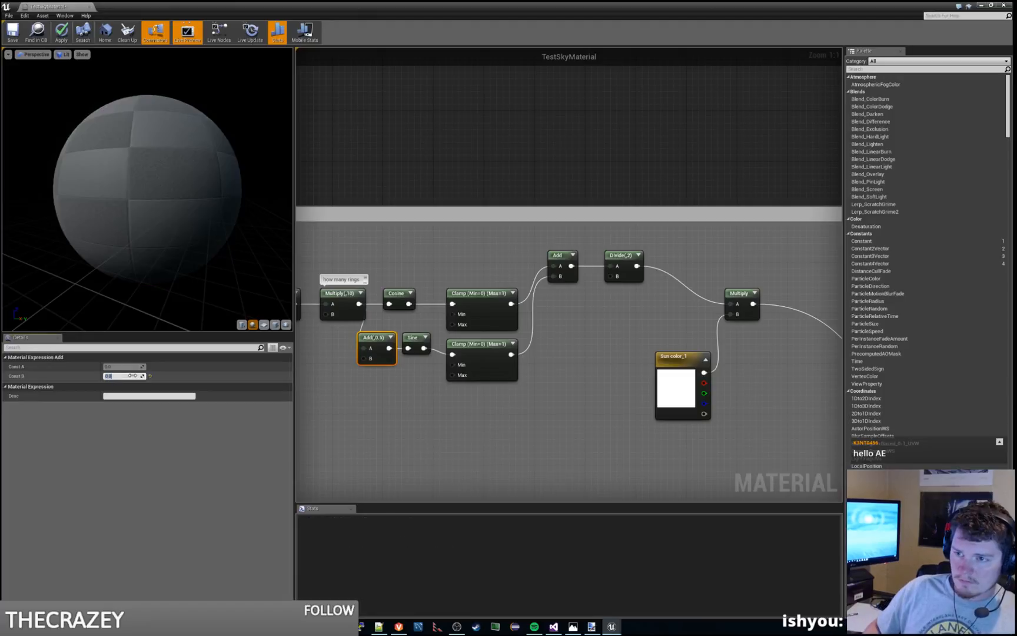
pyautogui.write('0.1')
pyautogui.press('Return')
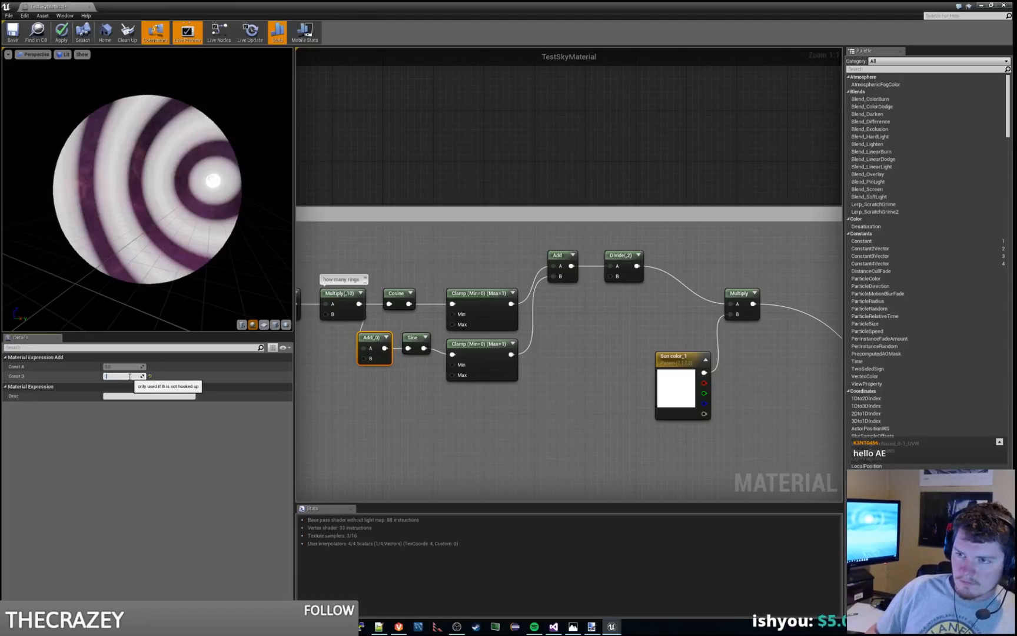
pyautogui.write('0.2')
pyautogui.press('Return')
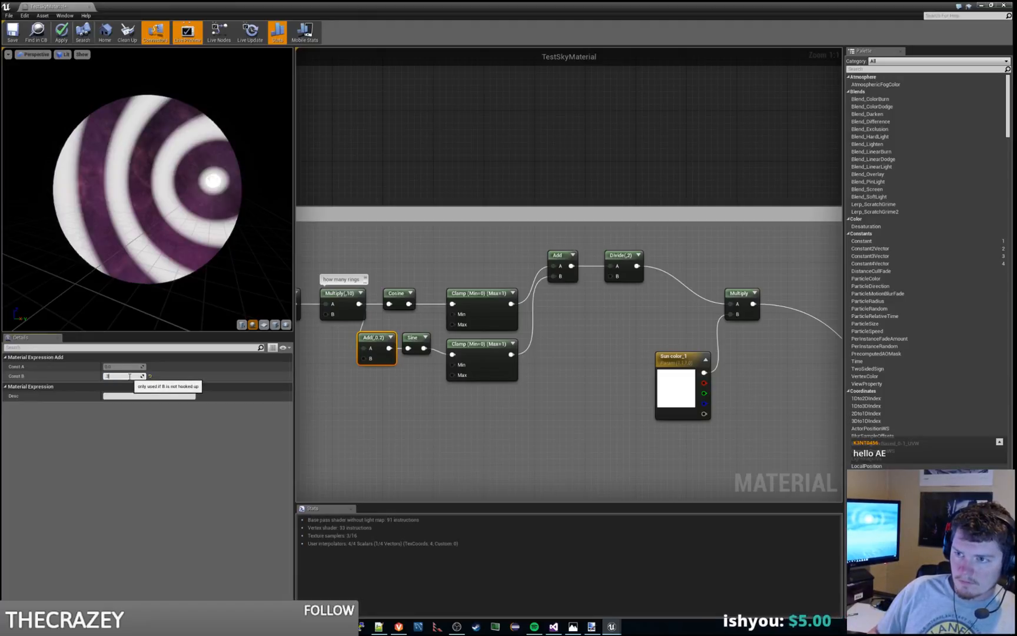
pyautogui.write('0.3')
pyautogui.press('Return')
pyautogui.write('0.4')
pyautogui.press('Return')
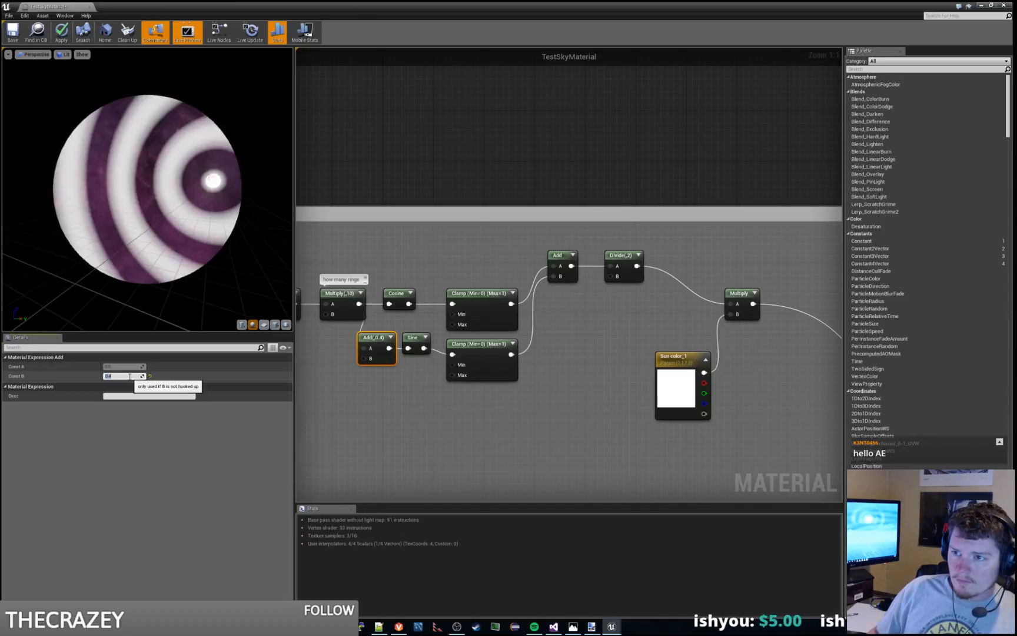
# Step: Compare 0.25, 0.3, 0.2 and 0.4 as the B constant of the Add before the Sine, settling on 0.25
pyautogui.write('0.25')
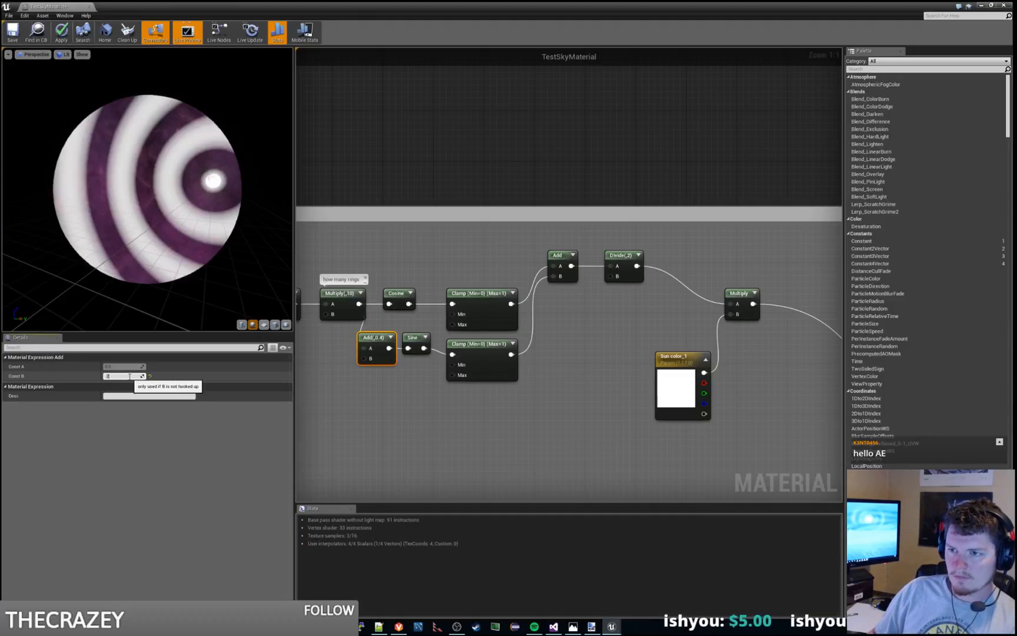
pyautogui.press('Return')
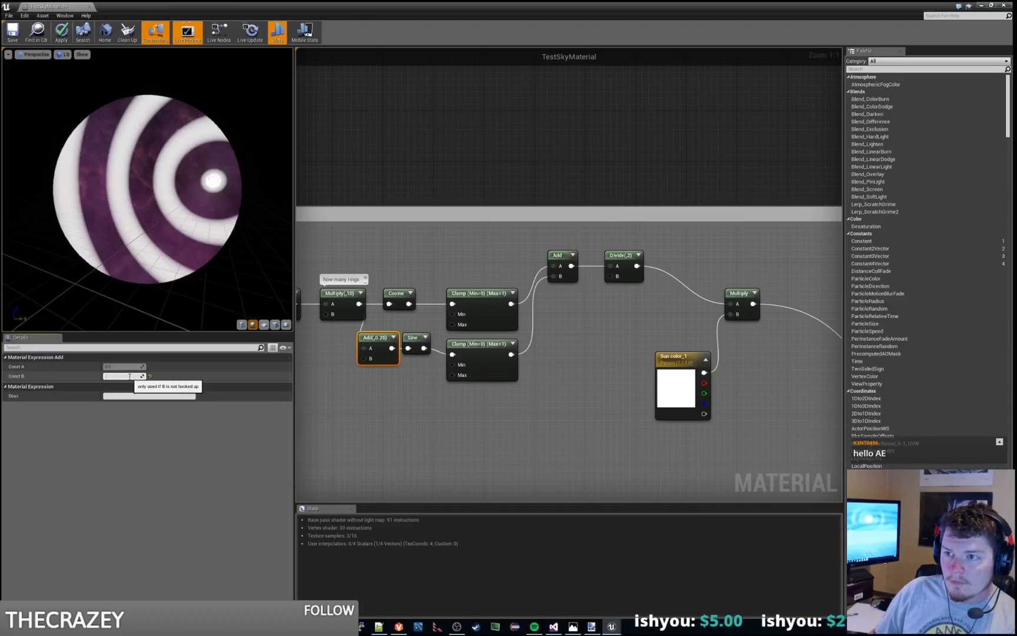
pyautogui.write('0.2')
pyautogui.press('Return')
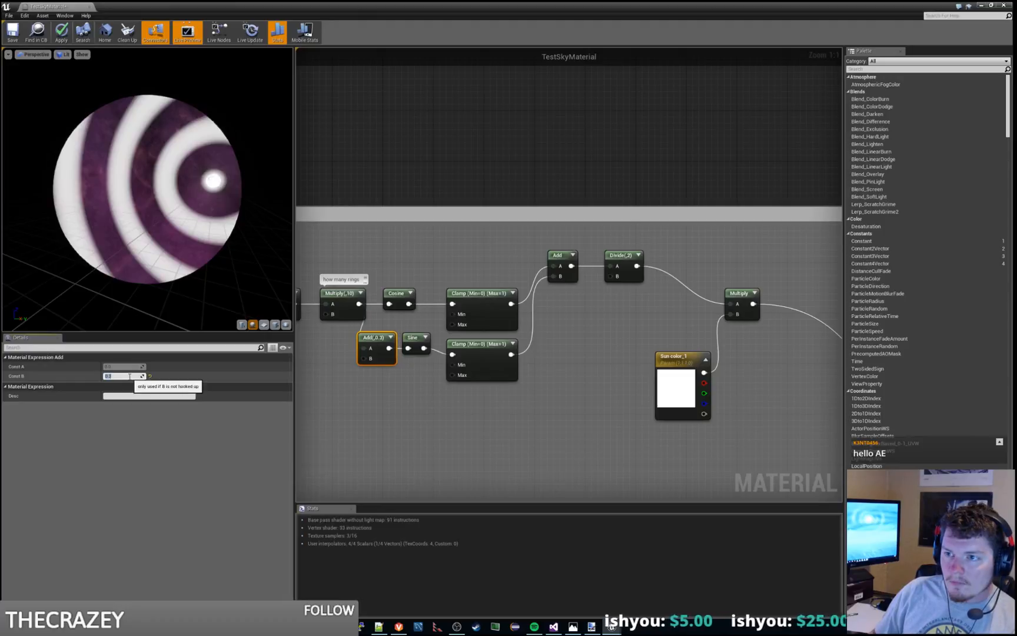
pyautogui.write('0.2')
pyautogui.press('Return')
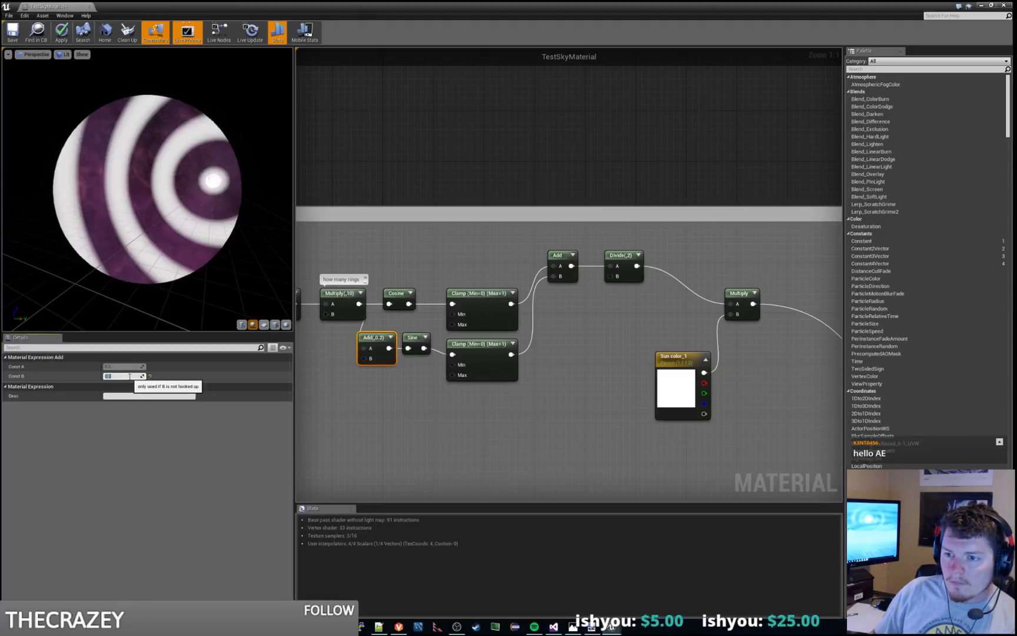
pyautogui.write('.4')
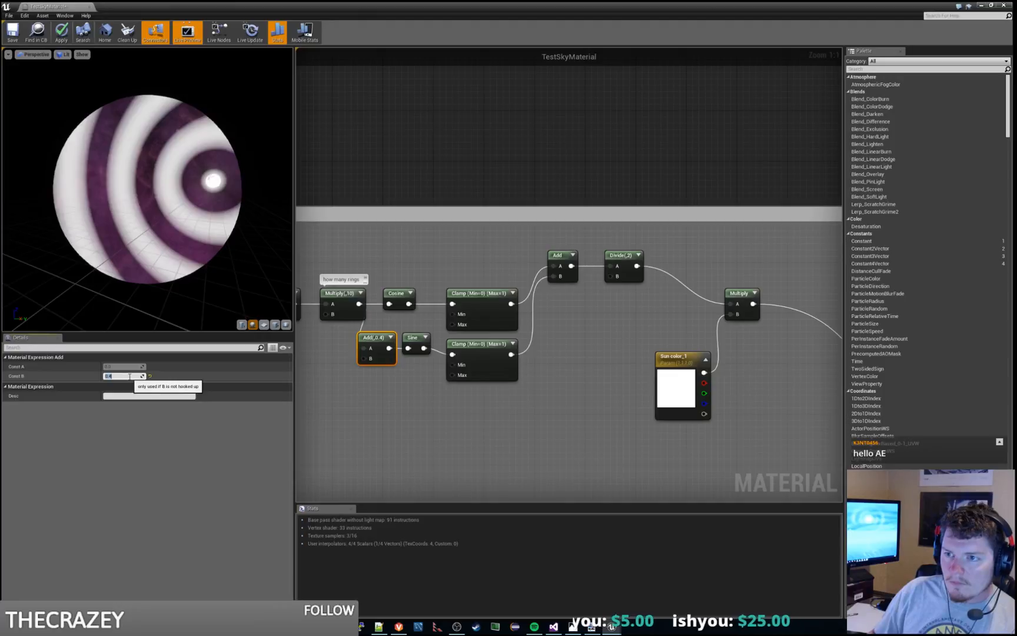
pyautogui.write('0.25')
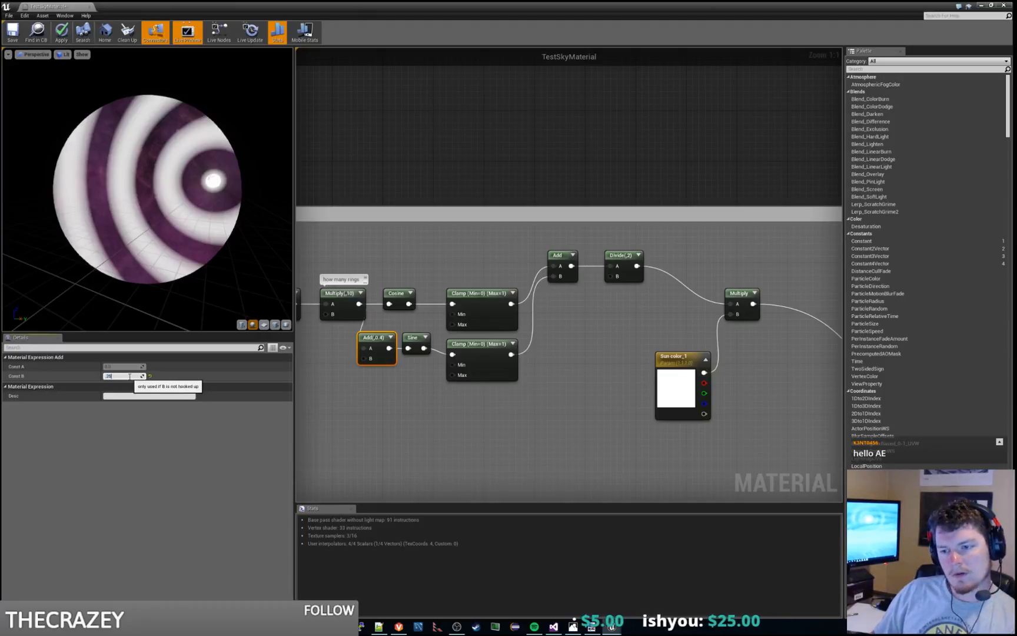
pyautogui.press('Return')
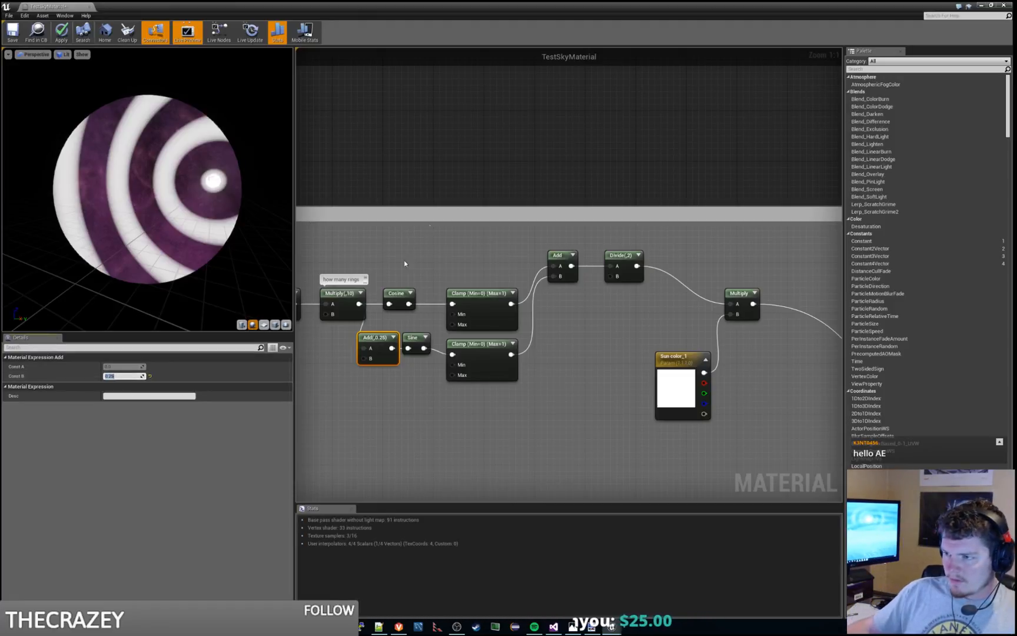
# Step: Try bypassing the Clamps with the 0.25 offset by connecting Cosine and Sine straight to inputs A and B of the averaging Add
pyautogui.moveTo(409, 303); pyautogui.dragTo(553, 266)
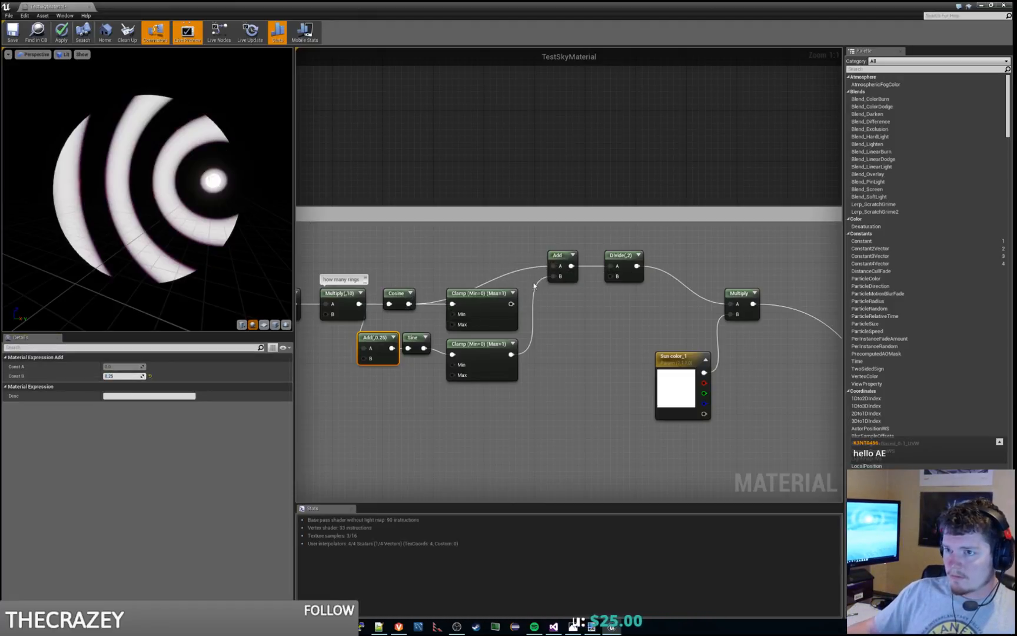
pyautogui.moveTo(424, 348); pyautogui.dragTo(555, 276)
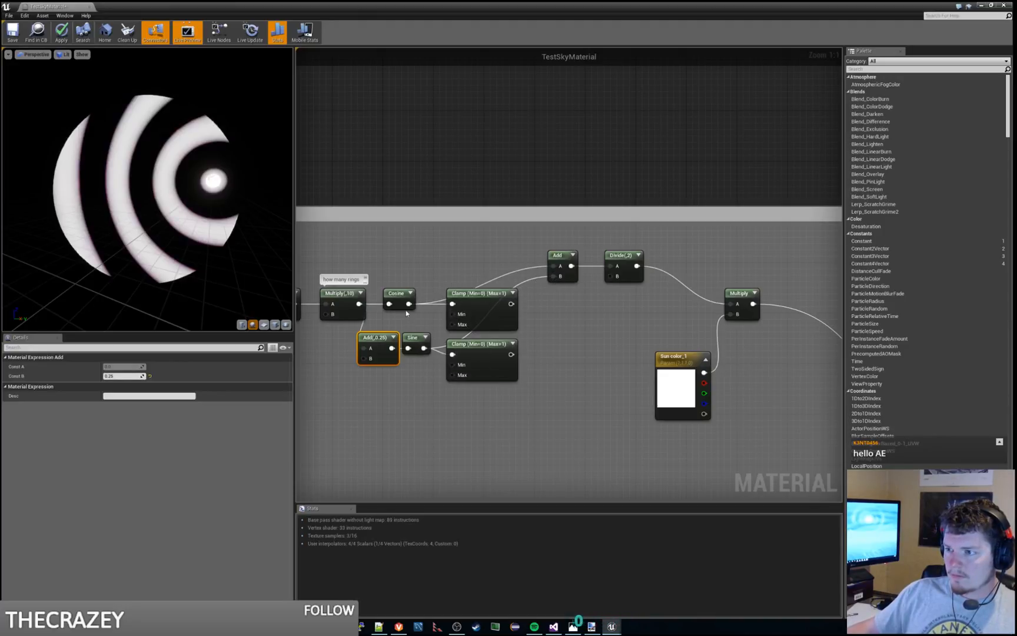
pyautogui.moveTo(409, 303); pyautogui.dragTo(425, 275)
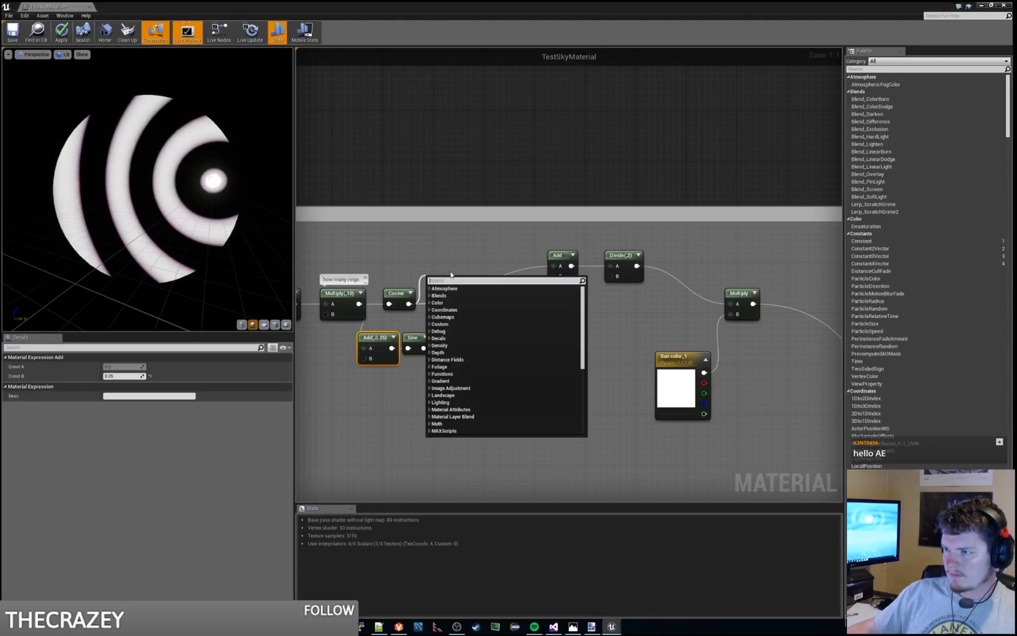
pyautogui.click(449, 277)
# Step: Reconnect both Clamp outputs to inputs A and B of the averaging Add and inspect the rings around the moon up close
pyautogui.moveTo(511, 303); pyautogui.dragTo(553, 268)
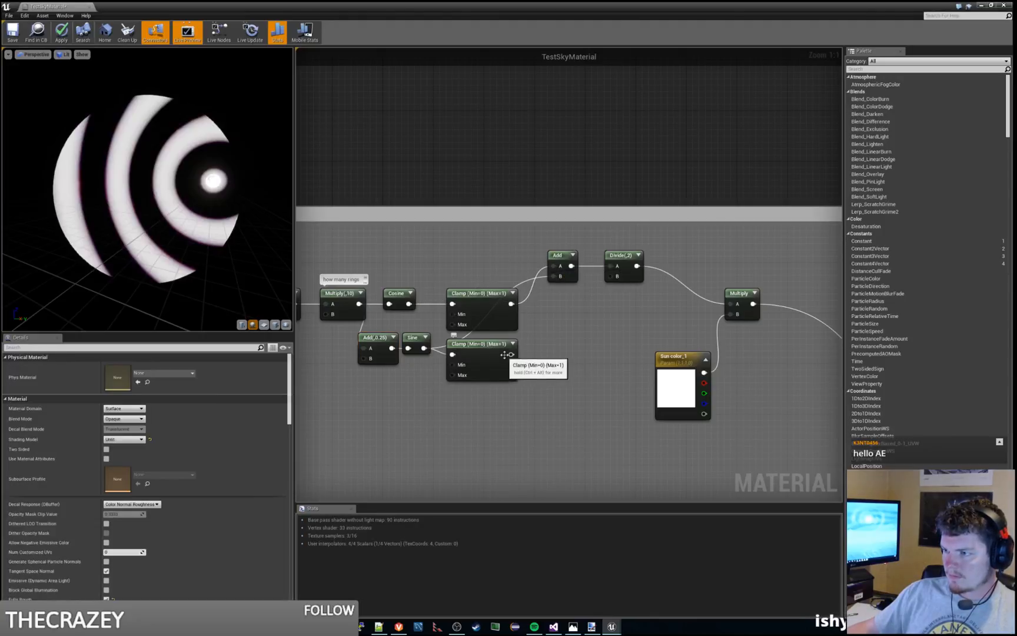
pyautogui.moveTo(511, 355); pyautogui.dragTo(553, 276)
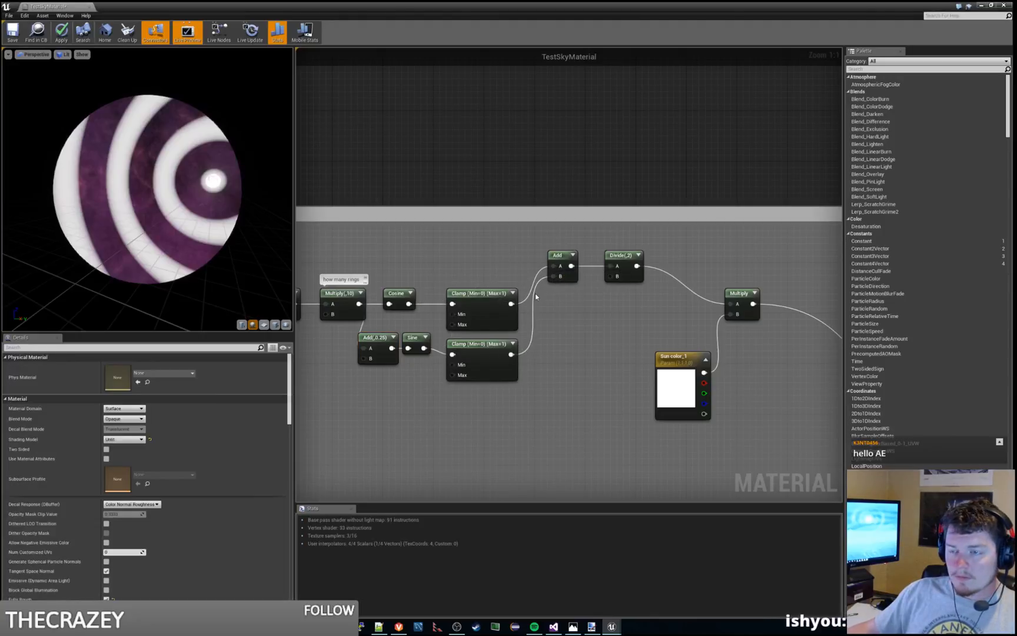
pyautogui.moveTo(146, 204); pyautogui.dragTo(121, 191)
pyautogui.moveTo(154, 209)
pyautogui.mouseDown(button='right')
pyautogui.moveTo(158, 222)
pyautogui.moveTo(149, 197)
pyautogui.moveTo(170, 277)
pyautogui.moveTo(168, 210)
pyautogui.mouseUp(button='right')
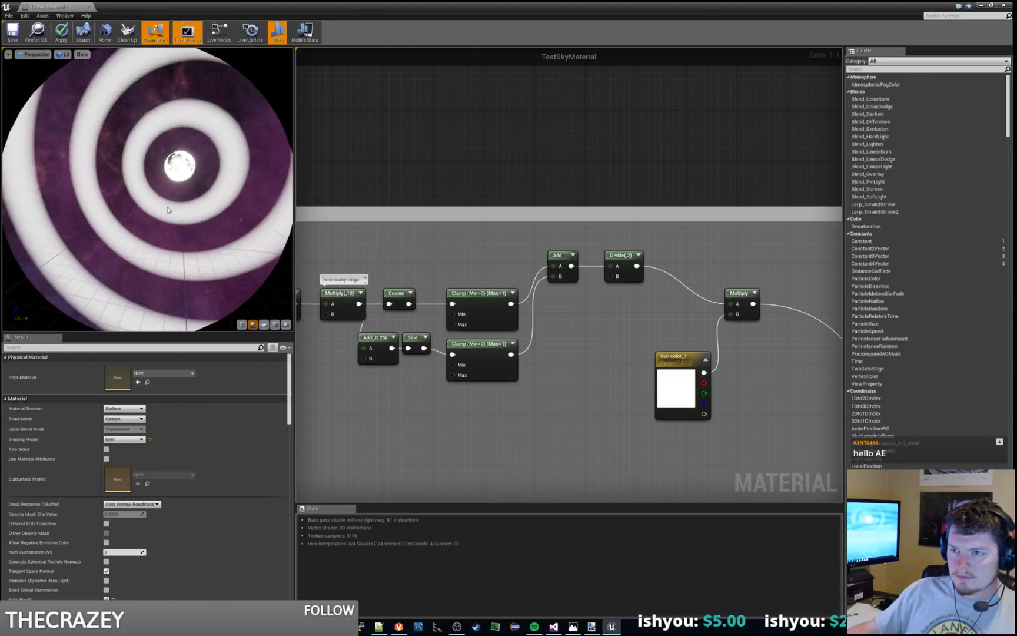
# Step: Examine the settings of both Clamp nodes, including the available clamp modes, and those of the Sine and its offset Add
pyautogui.click(480, 294)
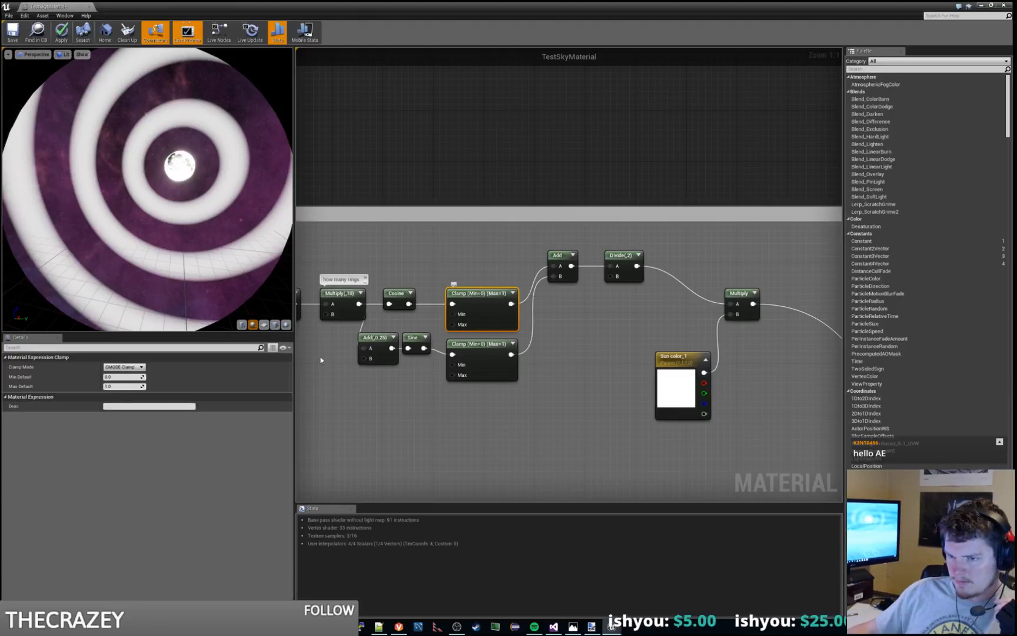
pyautogui.click(477, 359)
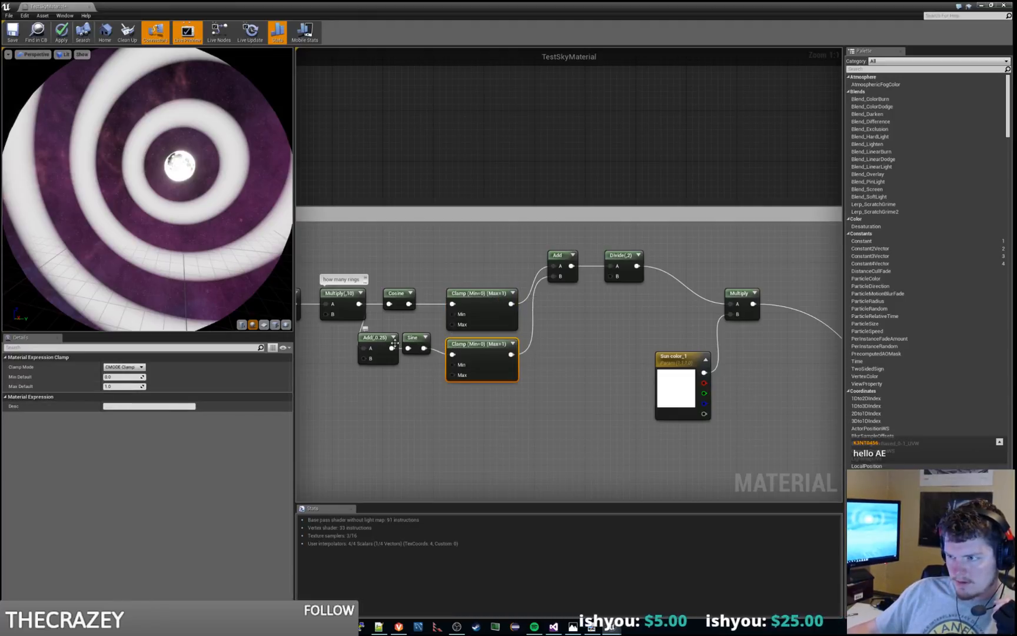
pyautogui.click(416, 342)
pyautogui.click(473, 356)
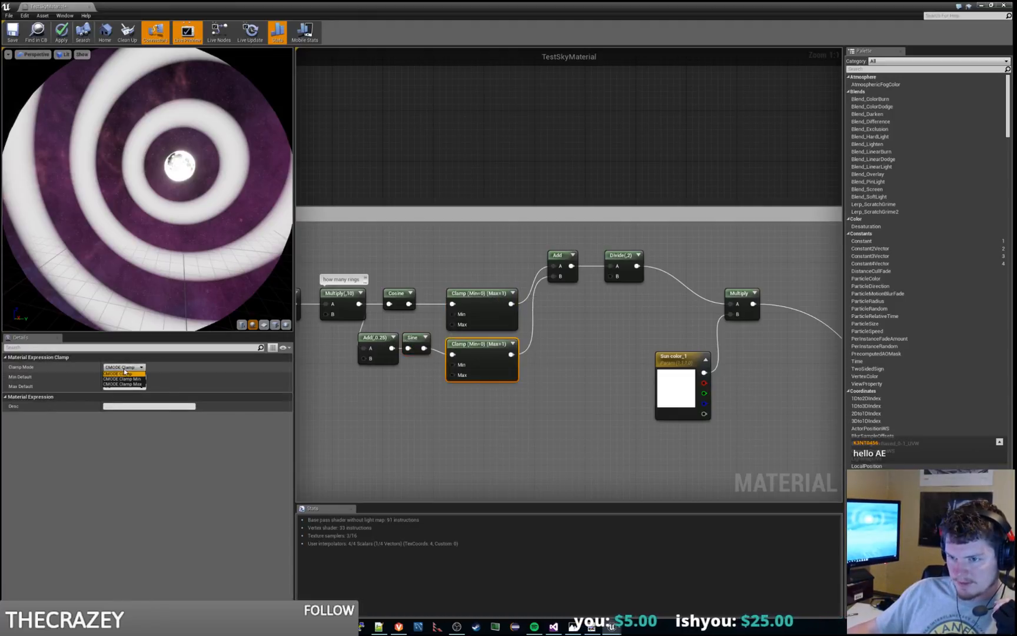
pyautogui.click(124, 367)
pyautogui.click(163, 370)
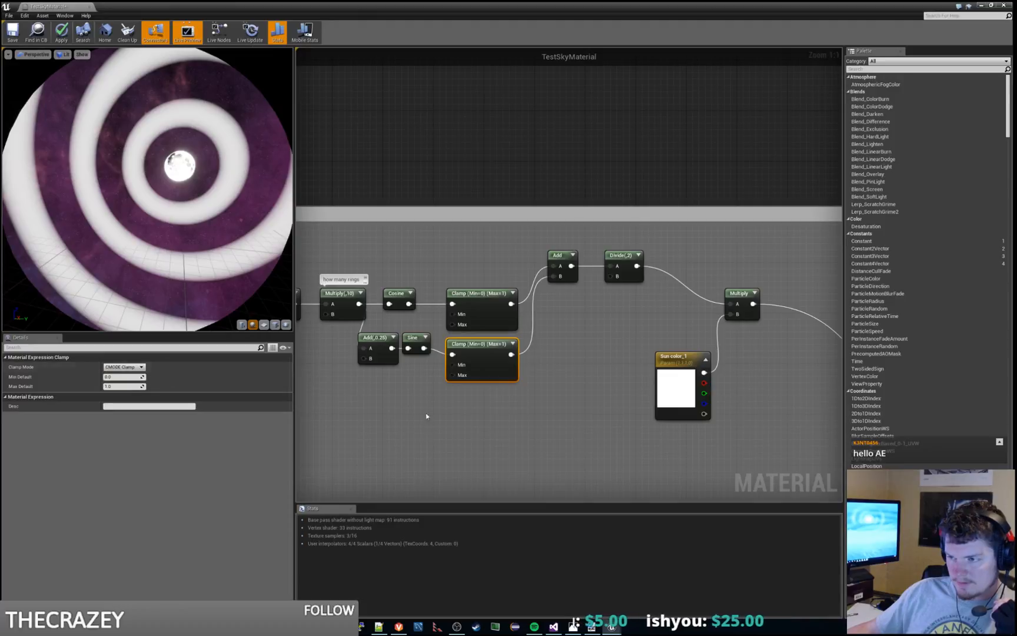
pyautogui.click(427, 415)
pyautogui.click(414, 340)
pyautogui.click(385, 339)
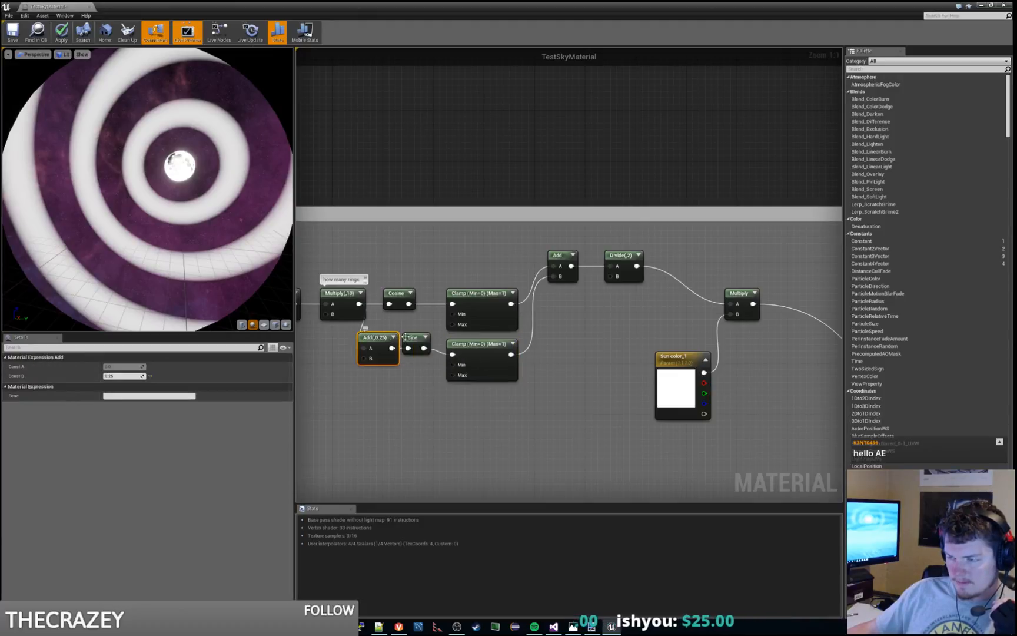
pyautogui.click(416, 338)
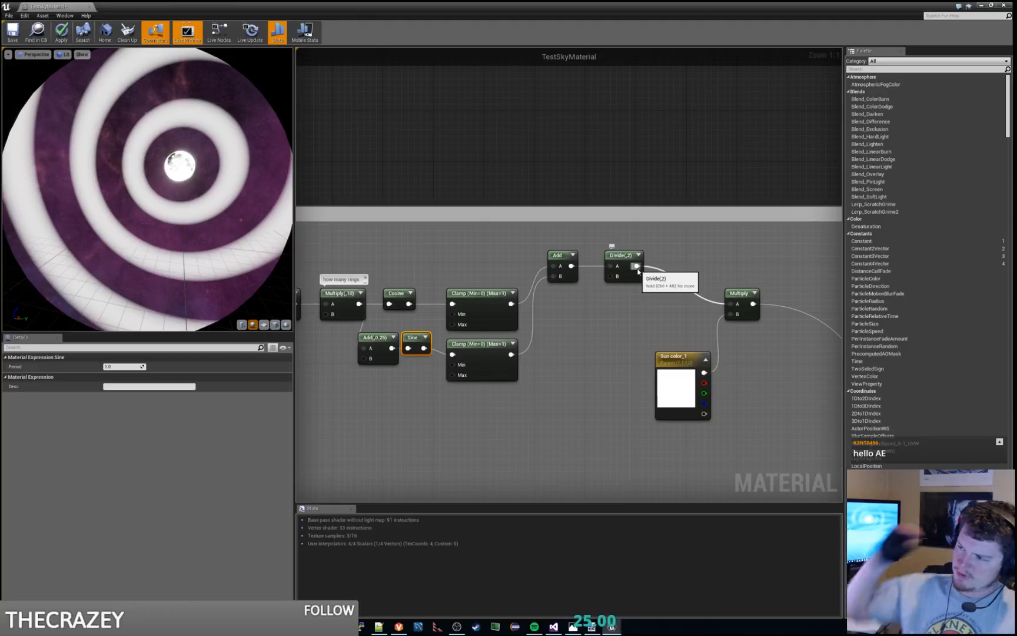
# Step: Create a new Add node and place it just after the Multiply that applies the Sun color_1 parameter
pyautogui.moveTo(617, 354); pyautogui.dragTo(551, 337, button='right')
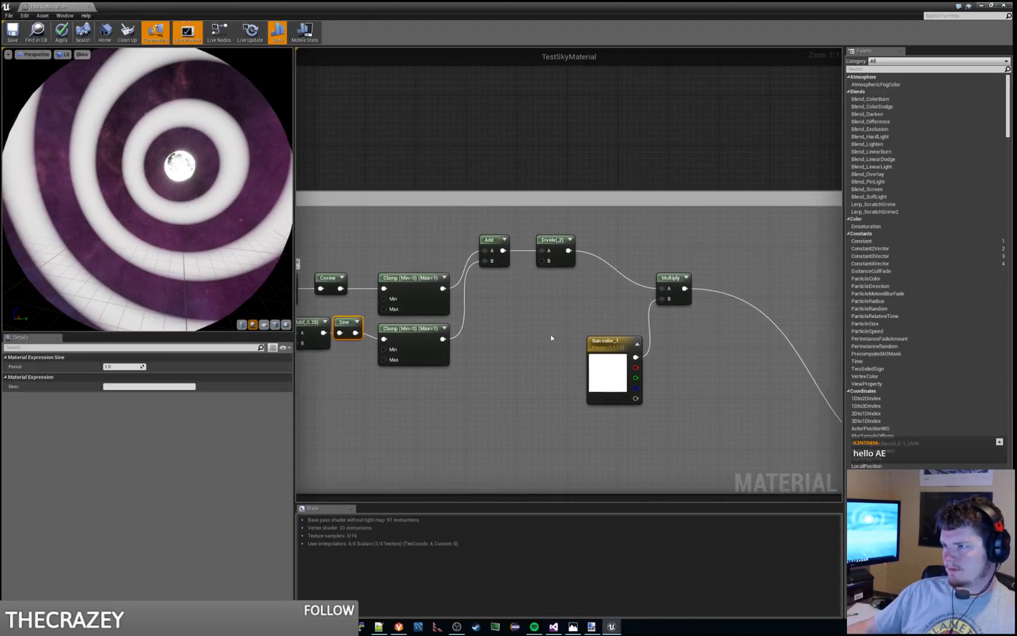
pyautogui.rightClick(672, 241)
pyautogui.write('add')
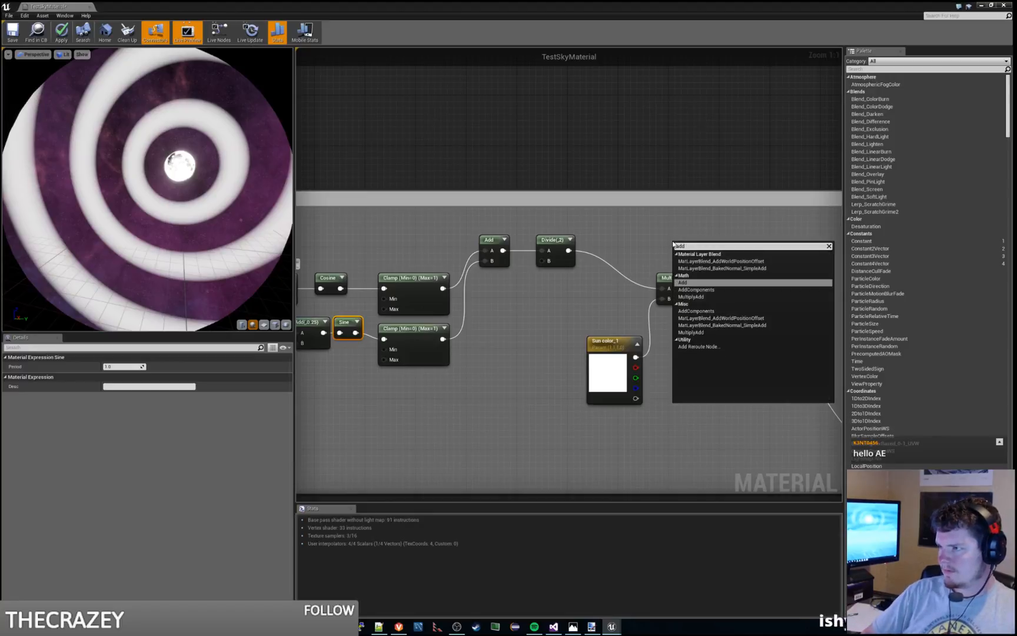
pyautogui.press('Return')
pyautogui.moveTo(692, 251); pyautogui.dragTo(728, 276)
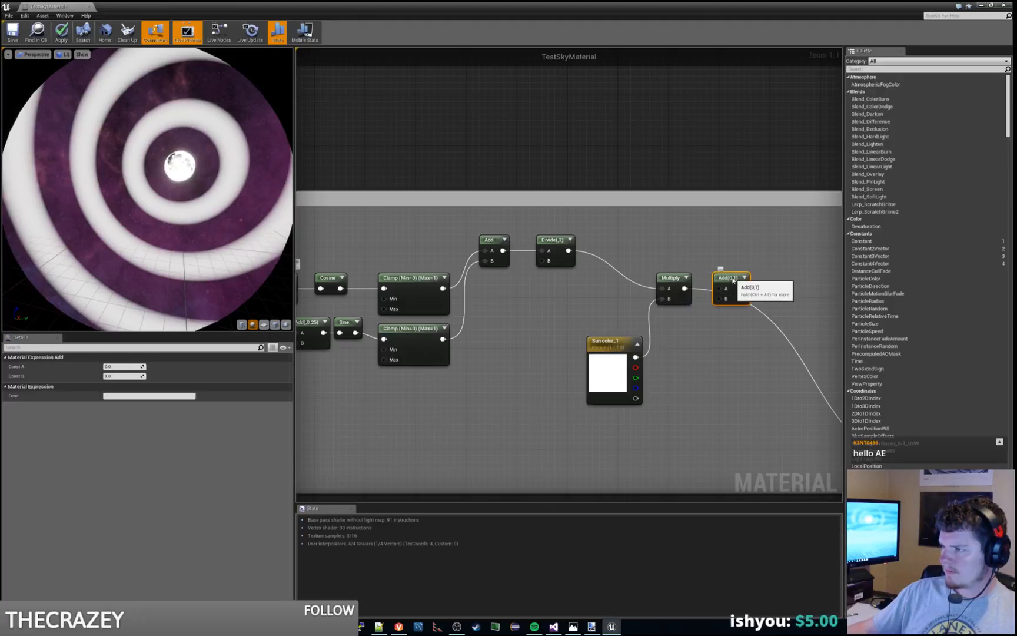
# Step: Duplicate the Sun color_1 parameter and separate the two color nodes below the Multiply
pyautogui.click(602, 343)
pyautogui.hotkey('ctrl', 'c')
pyautogui.hotkey('ctrl', 'v')
pyautogui.moveTo(716, 400); pyautogui.dragTo(564, 345)
# Step: Move the Sun color_1 node away from Sun color_2 and set its default value to red with G 0 and B 0
pyautogui.click(621, 343)
pyautogui.click(125, 405)
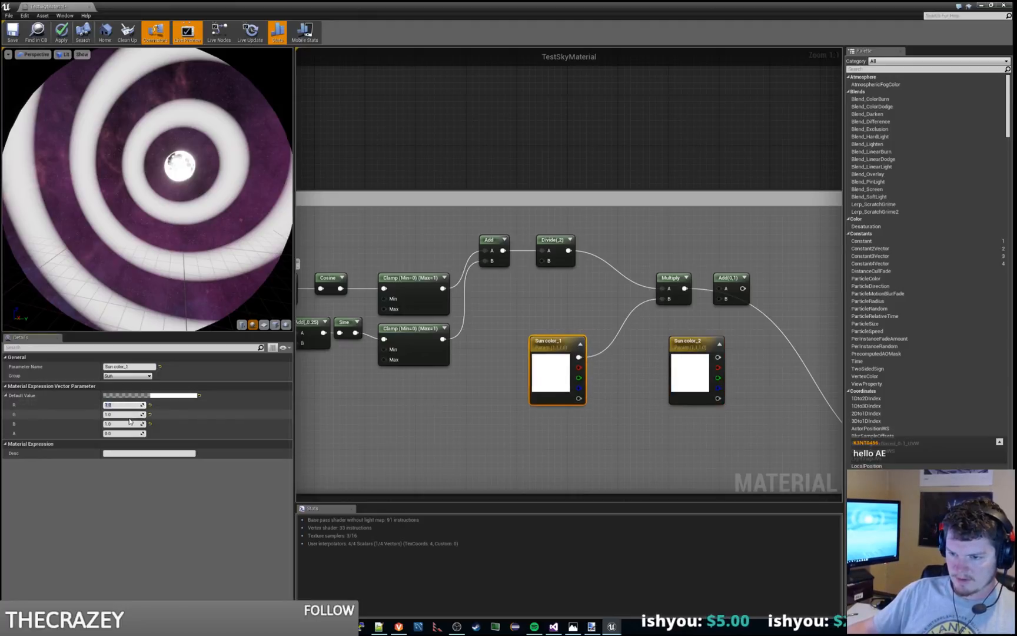
pyautogui.press('Tab')
pyautogui.write('0')
pyautogui.press('Tab')
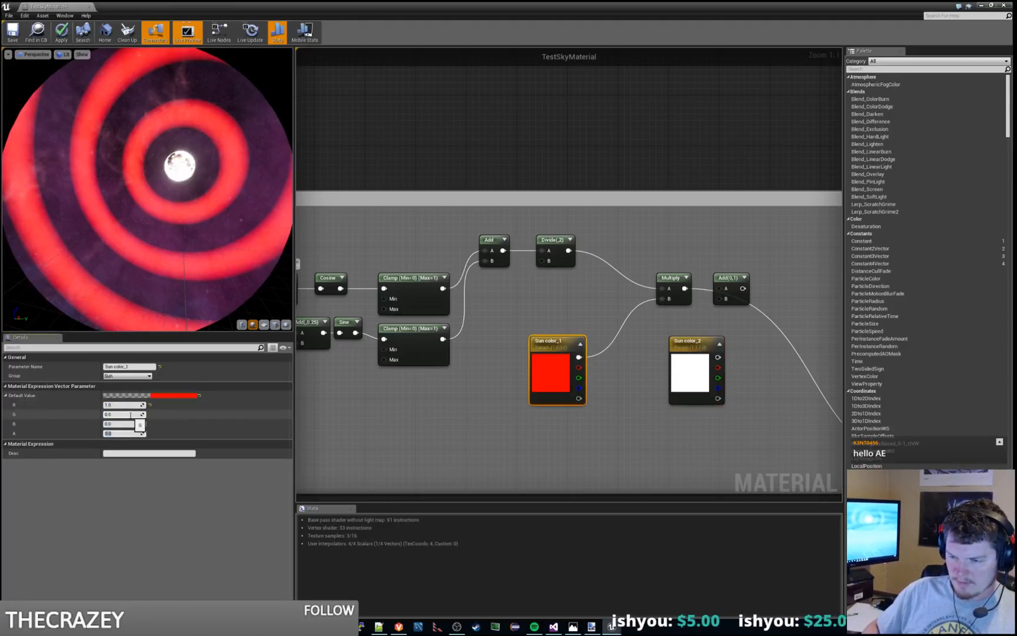
pyautogui.click(502, 459)
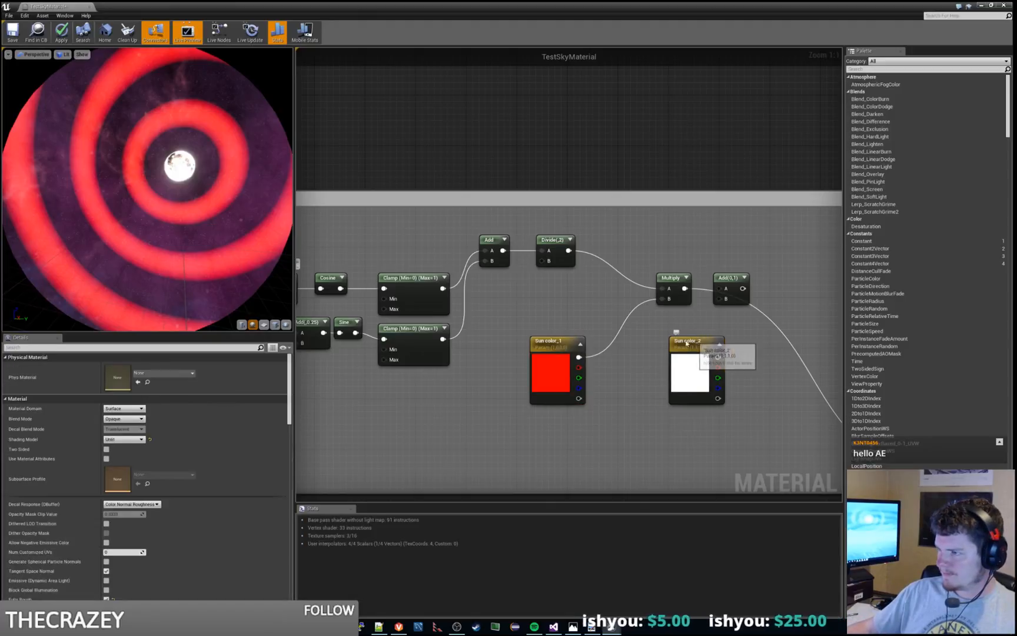
# Step: Bring the Sun color_2 node closer to Sun color_1 and set its default value to blue with R 0 and G 0
pyautogui.moveTo(695, 344); pyautogui.dragTo(650, 344)
pyautogui.click(124, 405)
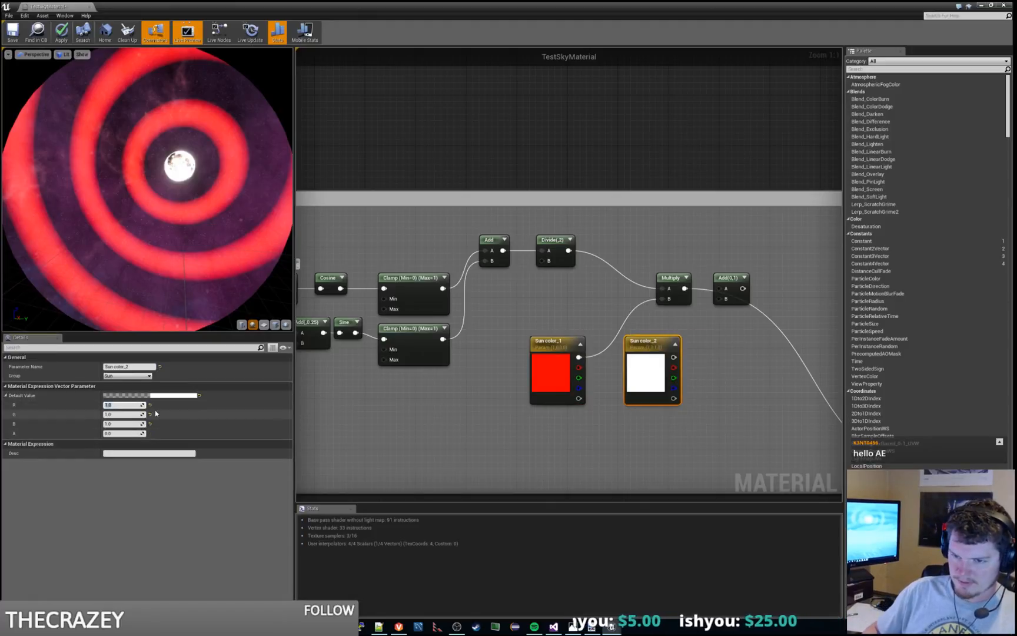
pyautogui.write('0')
pyautogui.press('Tab')
pyautogui.write('0')
pyautogui.press('Tab')
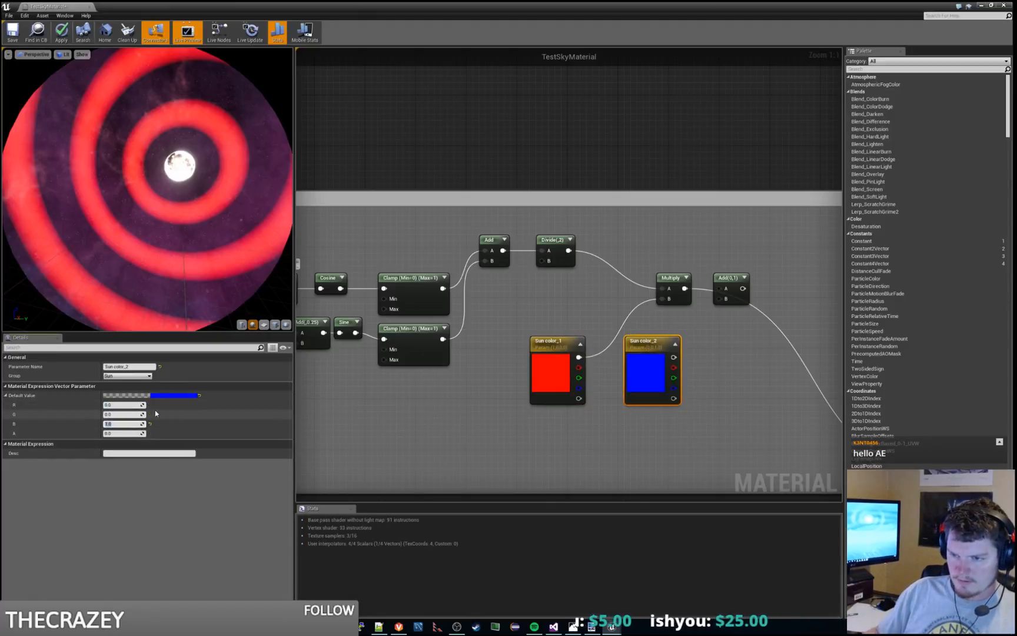
pyautogui.click(548, 422)
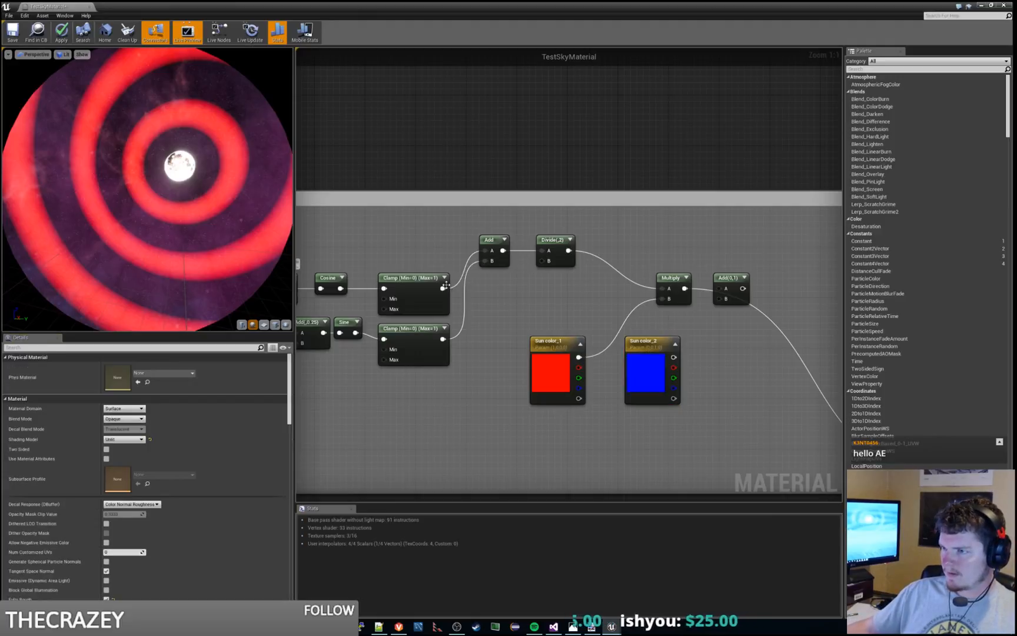
# Step: Feed the cosine Clamp's output directly into the Multiply's A input and spread the Multiply, Add and Sun color_2 nodes apart
pyautogui.moveTo(444, 288); pyautogui.dragTo(664, 289)
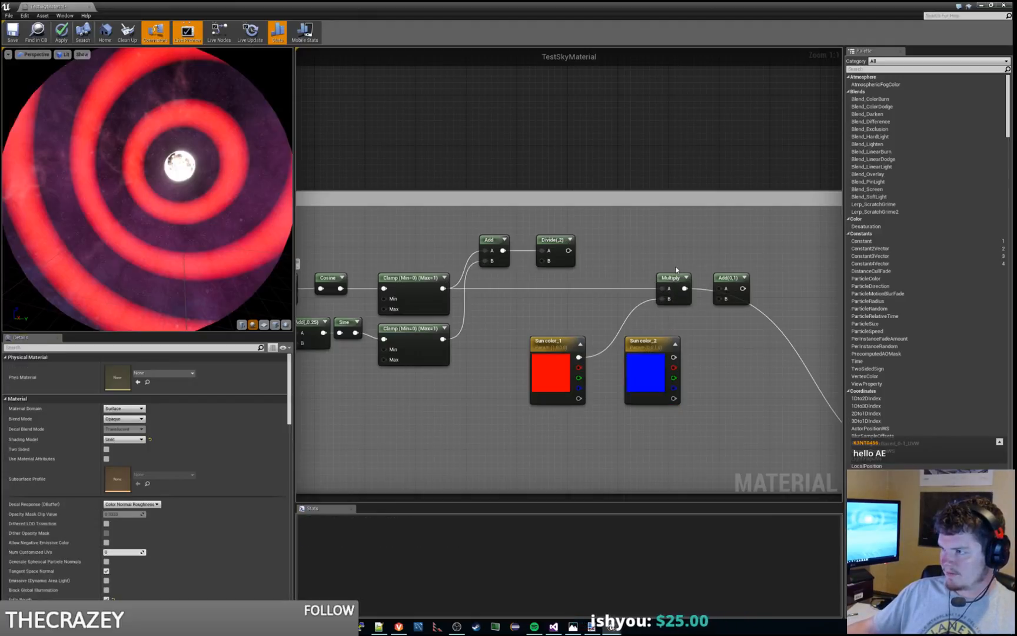
pyautogui.moveTo(653, 348); pyautogui.dragTo(665, 392)
pyautogui.moveTo(727, 275); pyautogui.dragTo(771, 269)
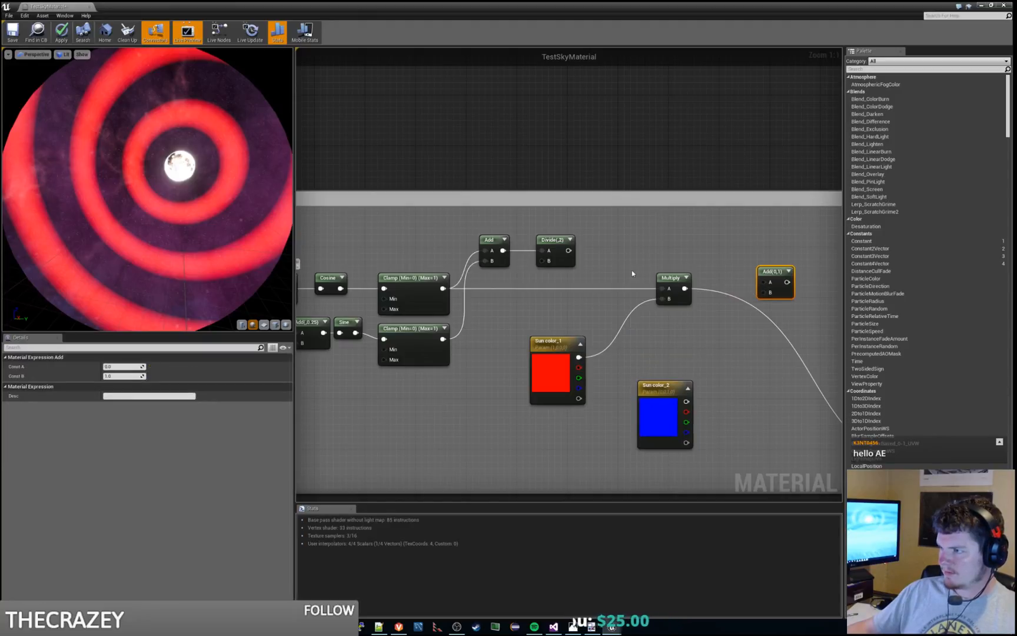
pyautogui.moveTo(669, 280); pyautogui.dragTo(617, 281)
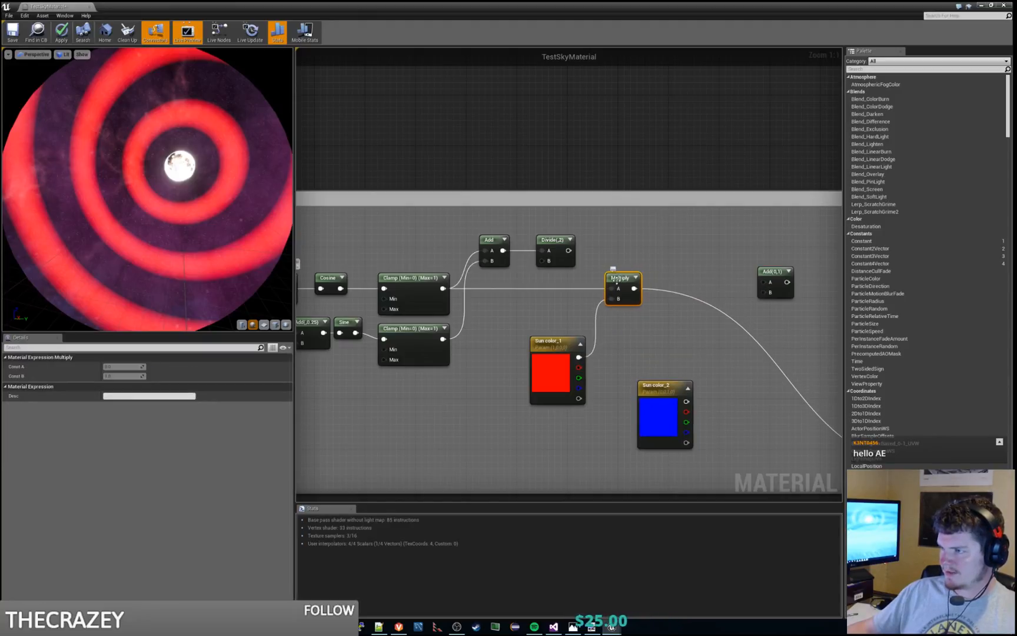
# Step: Create a second Multiply with Sun color_2 on its B input and connect its output to B of the new Add
pyautogui.click(700, 361)
pyautogui.moveTo(686, 401); pyautogui.dragTo(690, 379)
pyautogui.moveTo(702, 358); pyautogui.dragTo(763, 293)
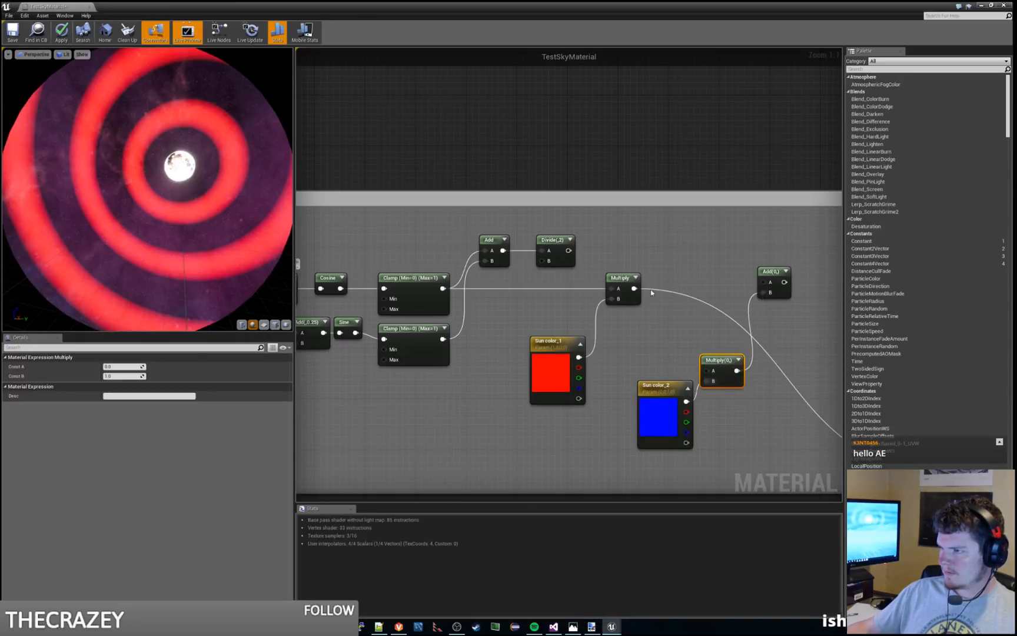
# Step: Connect the Sun color_1 Multiply to A of the new Add and route the Add's output into the reroute node
pyautogui.moveTo(634, 288); pyautogui.dragTo(766, 282)
pyautogui.moveTo(779, 345); pyautogui.dragTo(527, 307, button='right')
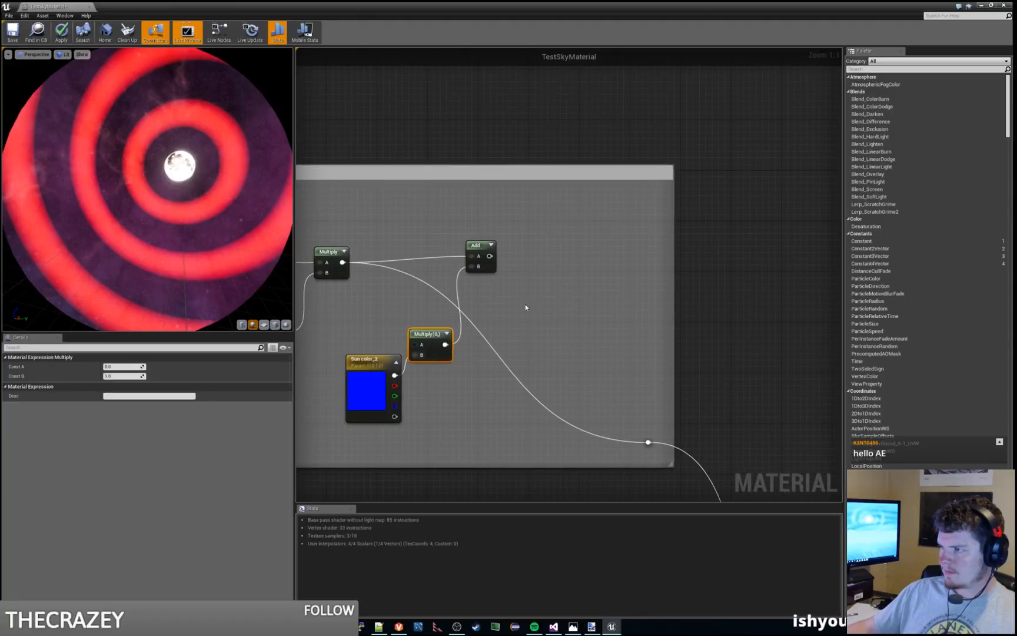
pyautogui.scroll(-1, 526, 307)
pyautogui.moveTo(500, 262); pyautogui.dragTo(639, 425)
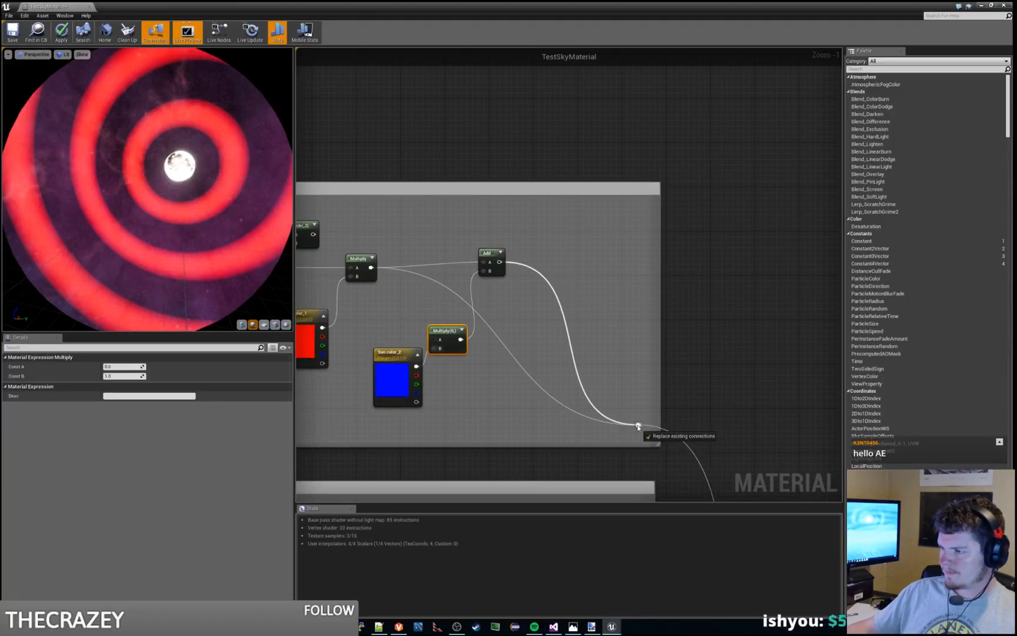
# Step: Place the Sun color_2 Multiply above its color node, connect the sine Clamp's output to its A input, and center the moon in the preview
pyautogui.moveTo(442, 333); pyautogui.dragTo(623, 307, button='right')
pyautogui.moveTo(623, 306); pyautogui.dragTo(593, 279)
pyautogui.moveTo(384, 287); pyautogui.dragTo(587, 287)
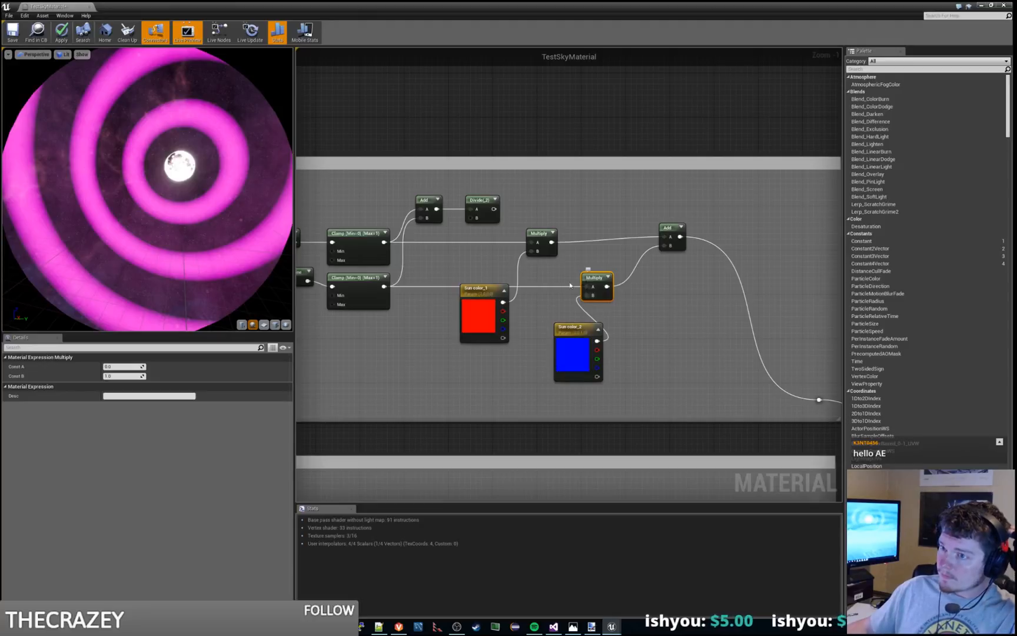
pyautogui.moveTo(277, 217); pyautogui.dragTo(246, 227)
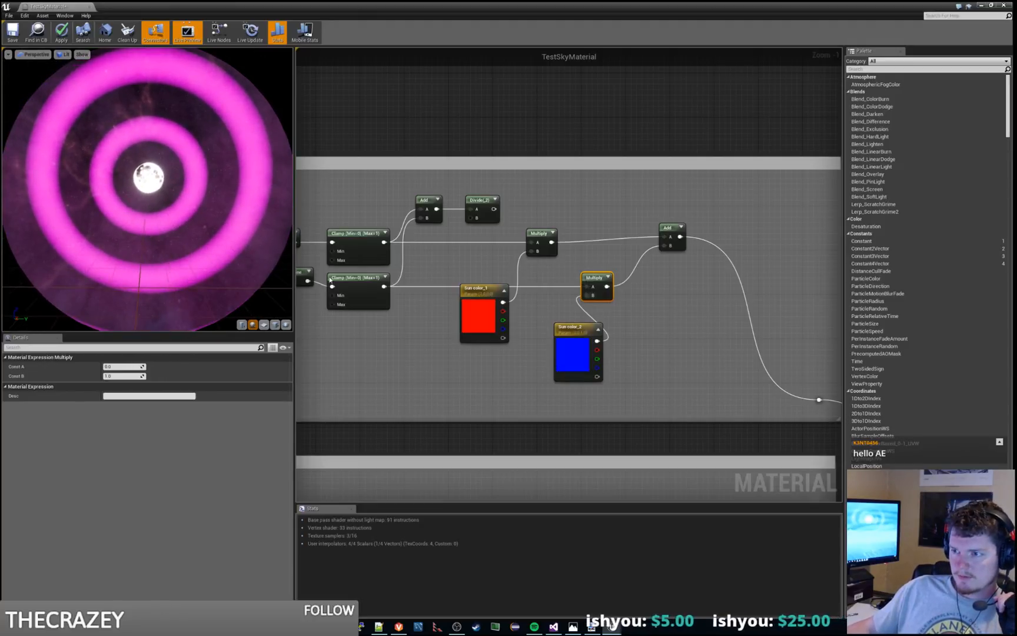
# Step: Try a Const B of 0.5 on the offset Add feeding the Sine, and set it to 0
pyautogui.moveTo(389, 354); pyautogui.dragTo(462, 350, button='right')
pyautogui.click(335, 271)
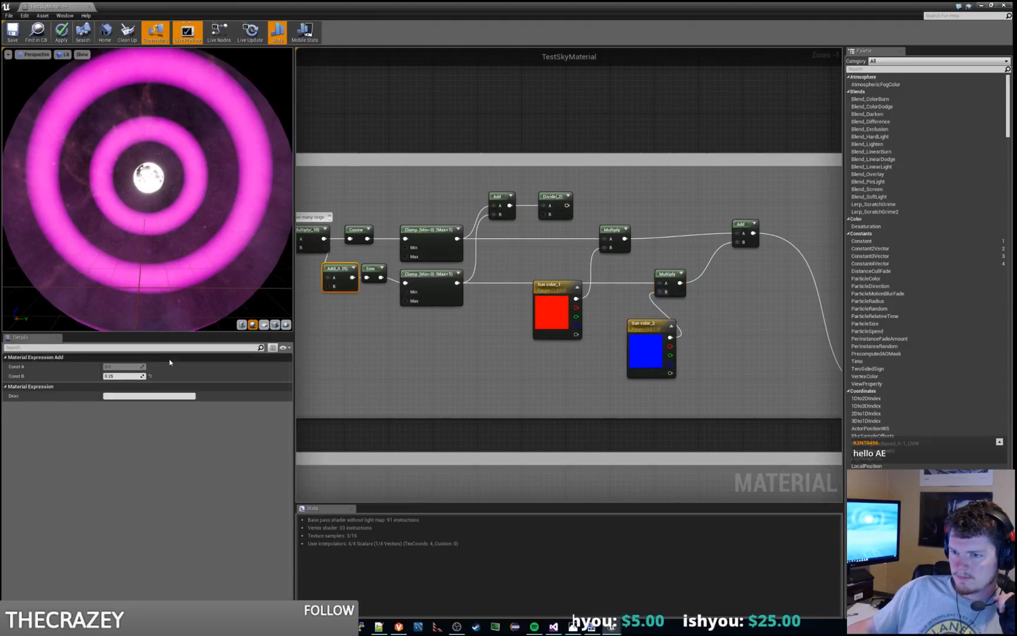
pyautogui.click(120, 376)
pyautogui.write('0')
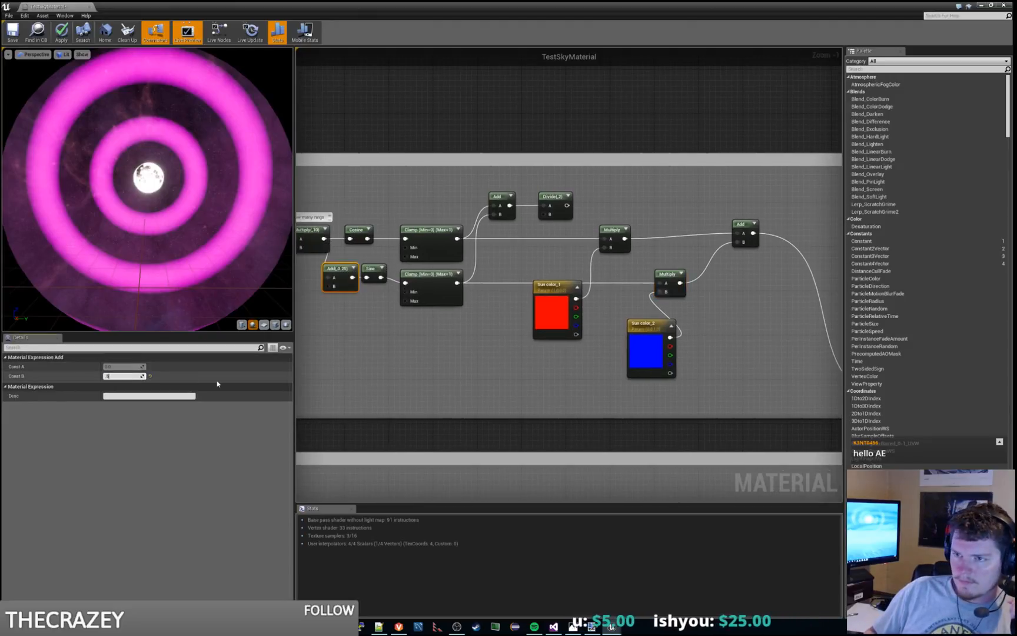
pyautogui.write('.5')
pyautogui.press('Return')
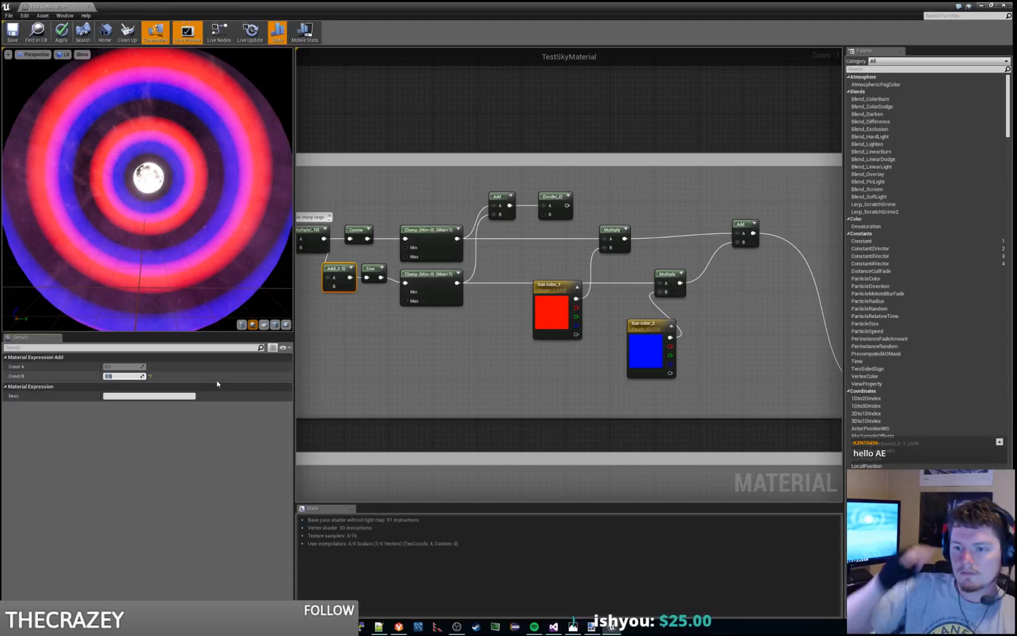
pyautogui.press('Return')
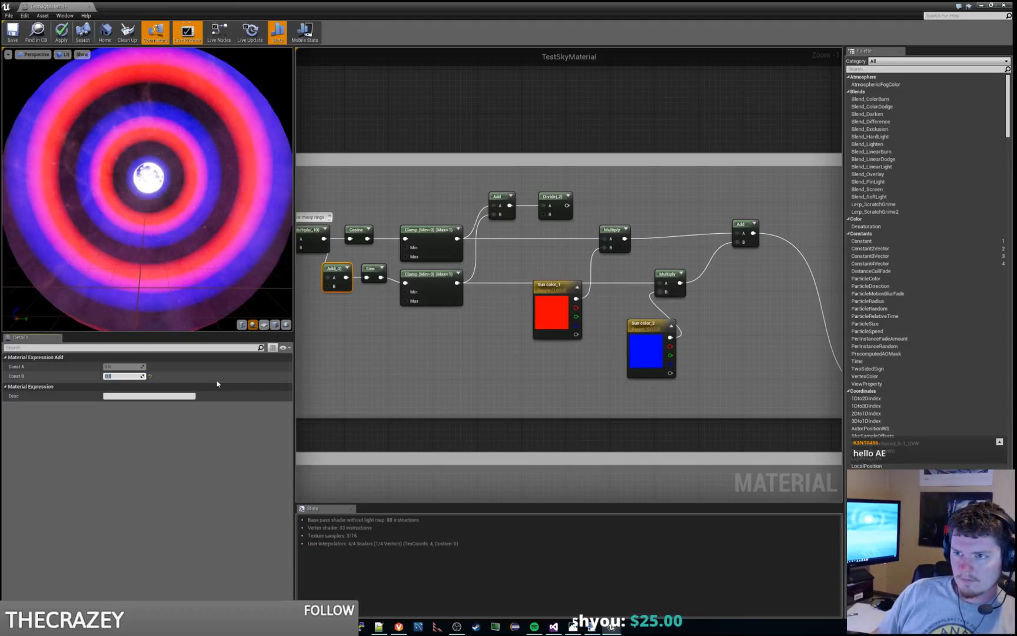
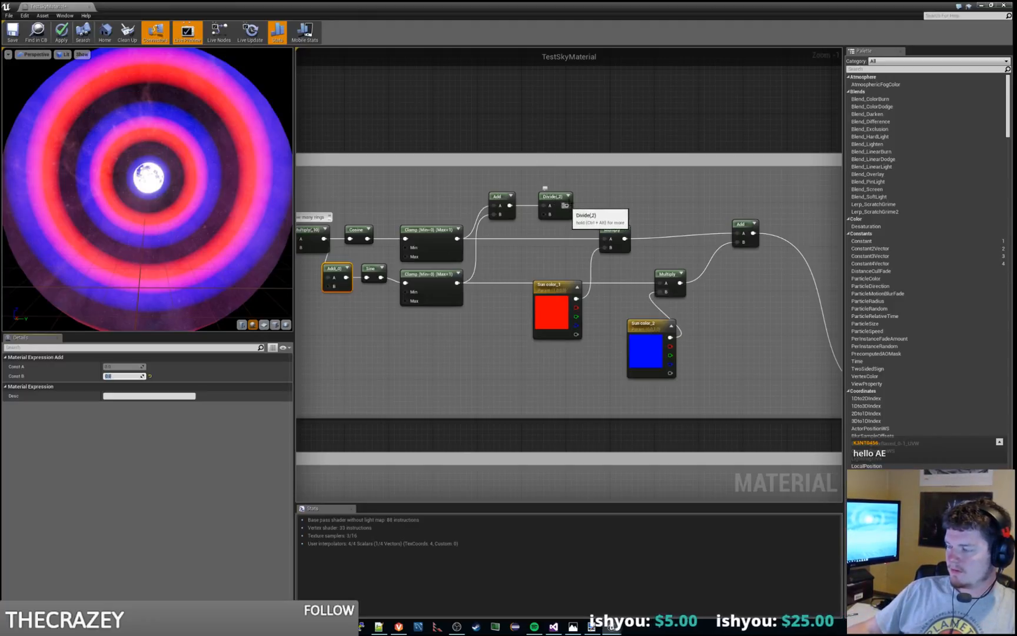
# Step: Move the final Add node closer to the two color Multiply nodes, aligned with the Sun color_1 Multiply
pyautogui.moveTo(556, 195); pyautogui.dragTo(560, 225, button='right')
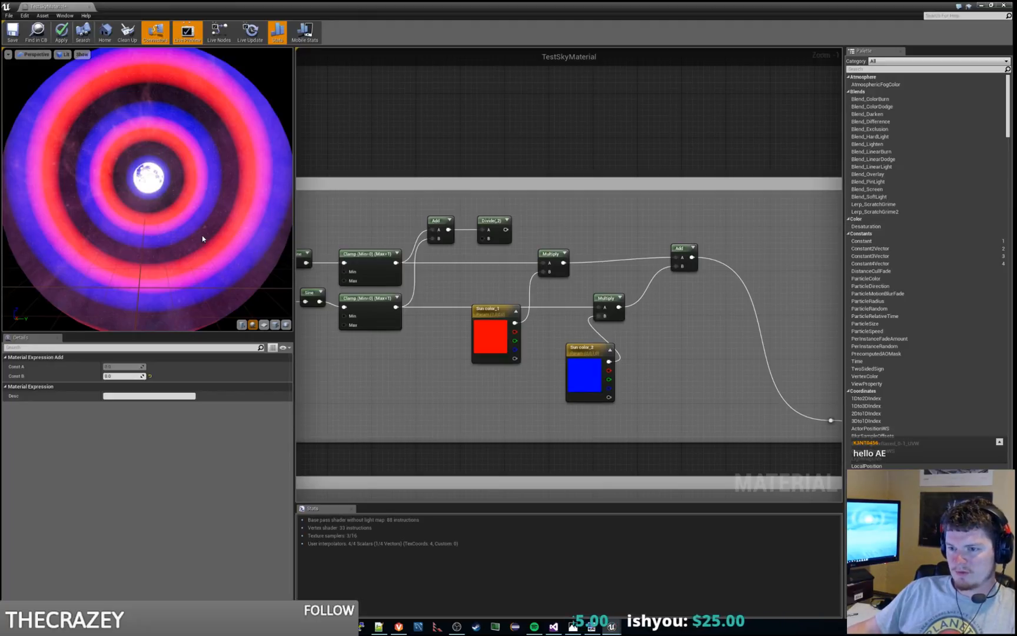
pyautogui.moveTo(313, 380); pyautogui.dragTo(422, 405, button='right')
pyautogui.click(116, 375)
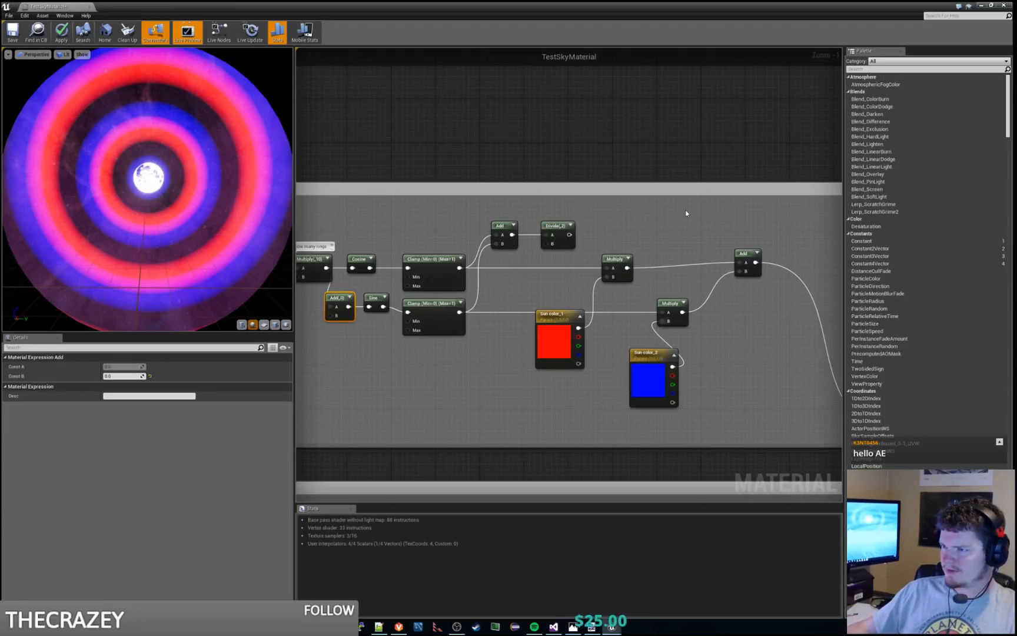
pyautogui.moveTo(685, 210); pyautogui.dragTo(635, 223, button='right')
pyautogui.moveTo(527, 242); pyautogui.dragTo(640, 236)
pyautogui.click(617, 284)
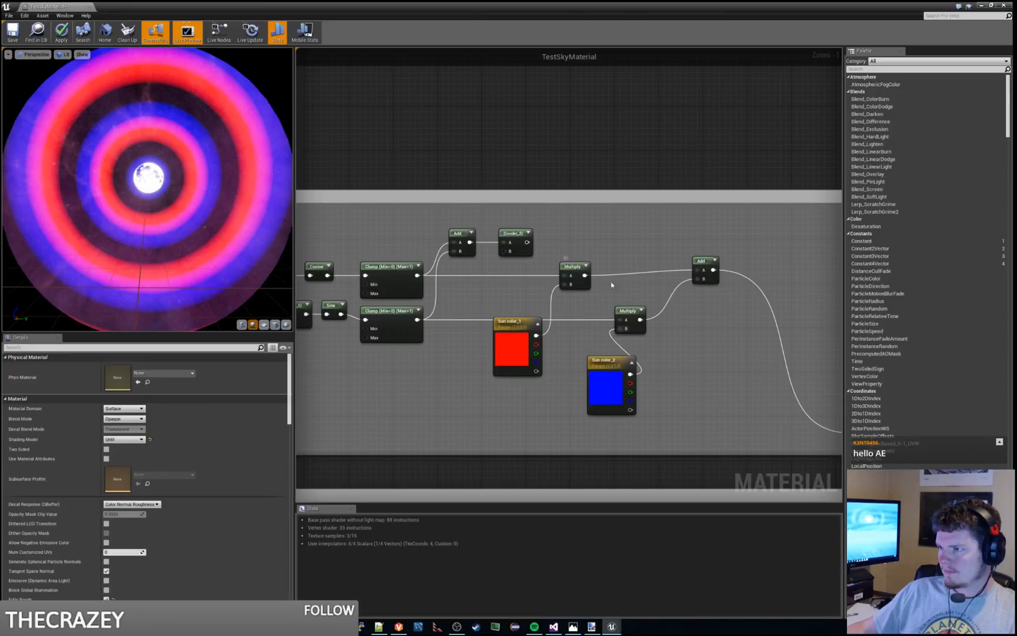
pyautogui.moveTo(694, 261); pyautogui.dragTo(672, 266)
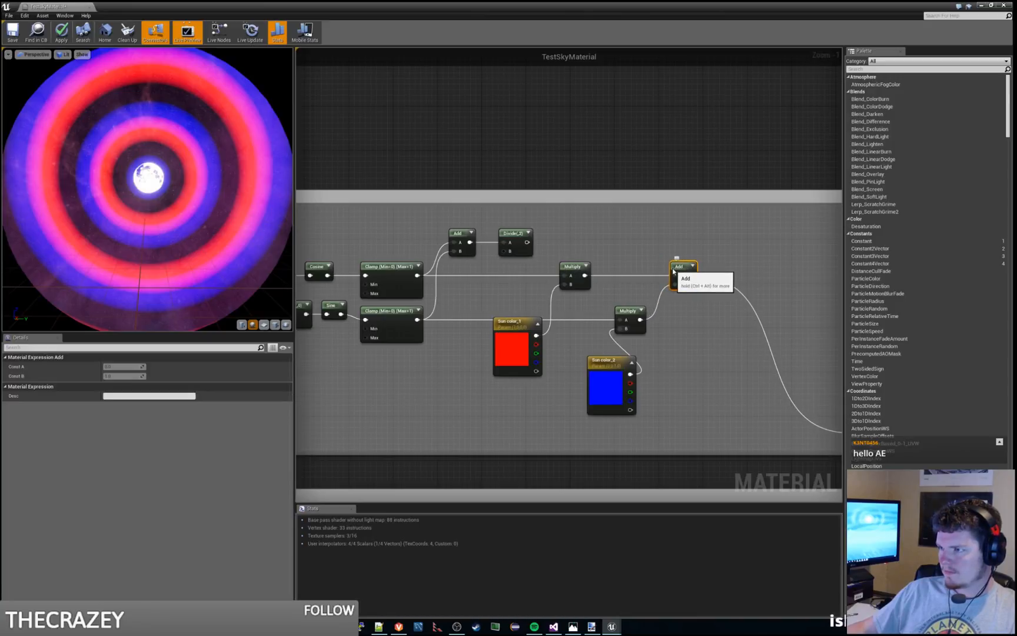
pyautogui.click(634, 247)
# Step: Duplicate the Sun color_1 parameter as Sun color_3 and place the copy just past the final Add
pyautogui.moveTo(699, 233); pyautogui.dragTo(591, 263, button='right')
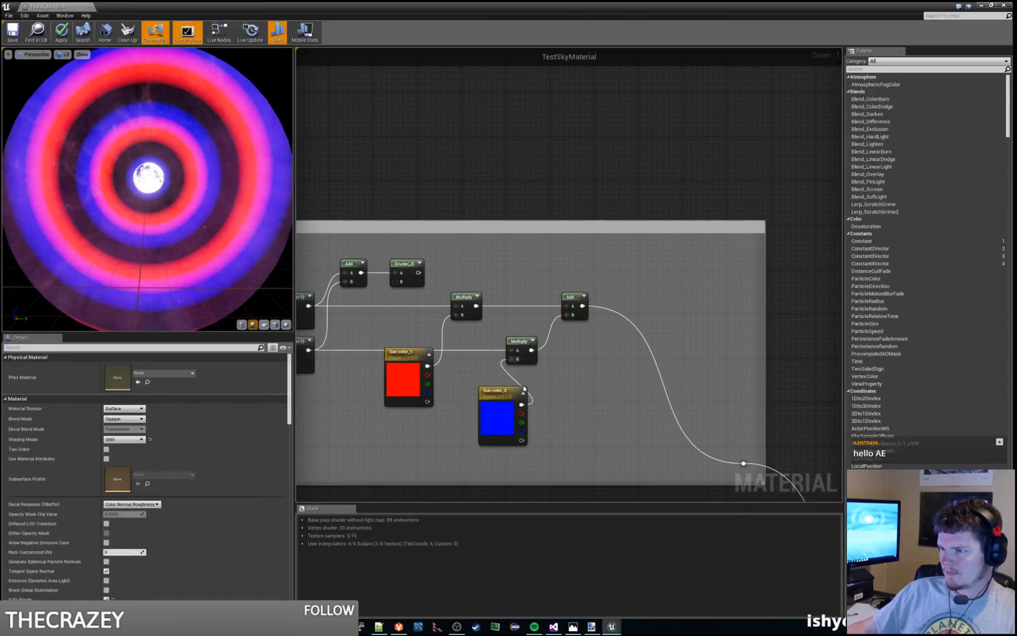
pyautogui.click(404, 353)
pyautogui.hotkey('ctrl', 'v')
pyautogui.moveTo(689, 299); pyautogui.dragTo(637, 286)
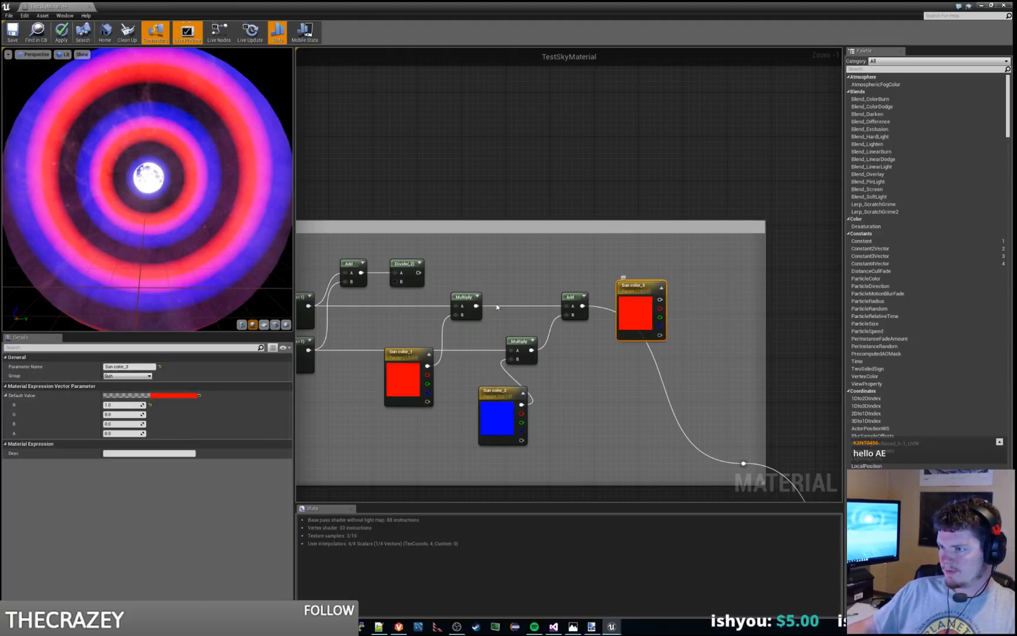
# Step: Duplicate the Sun color_1 Multiply and place the copy above Sun color_3, level with the Divide node
pyautogui.click(479, 299)
pyautogui.hotkey('ctrl', 'c')
pyautogui.hotkey('ctrl', 'v')
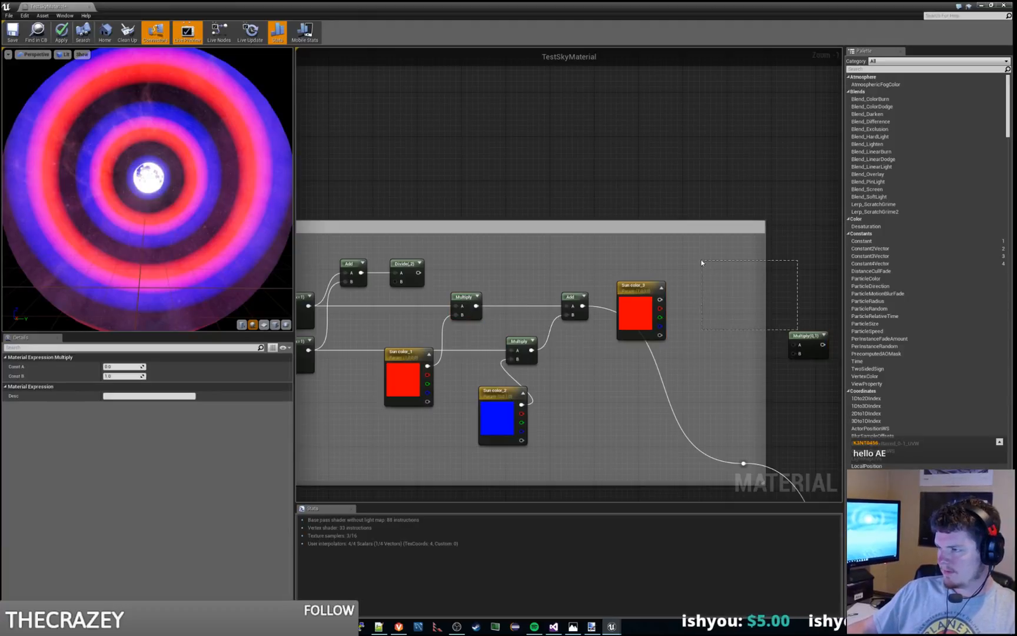
pyautogui.moveTo(702, 263); pyautogui.dragTo(702, 263)
pyautogui.moveTo(804, 336); pyautogui.dragTo(682, 264)
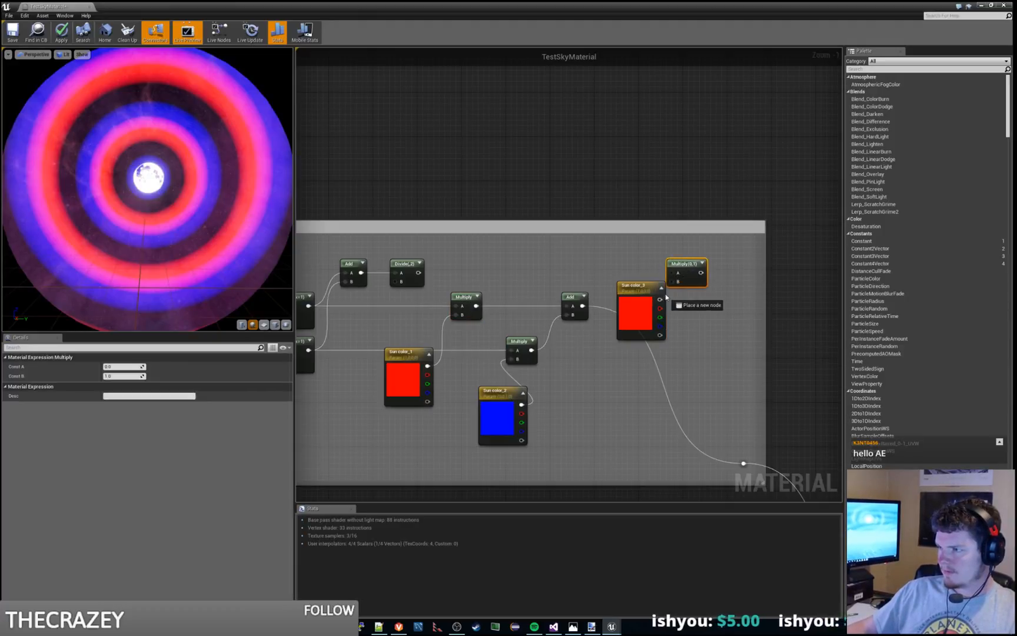
# Step: Wire Divide to A and Sun color_3 to B of the new Multiply, route its output into the reroute node, and move Divide beside its Add
pyautogui.moveTo(418, 272); pyautogui.dragTo(743, 463)
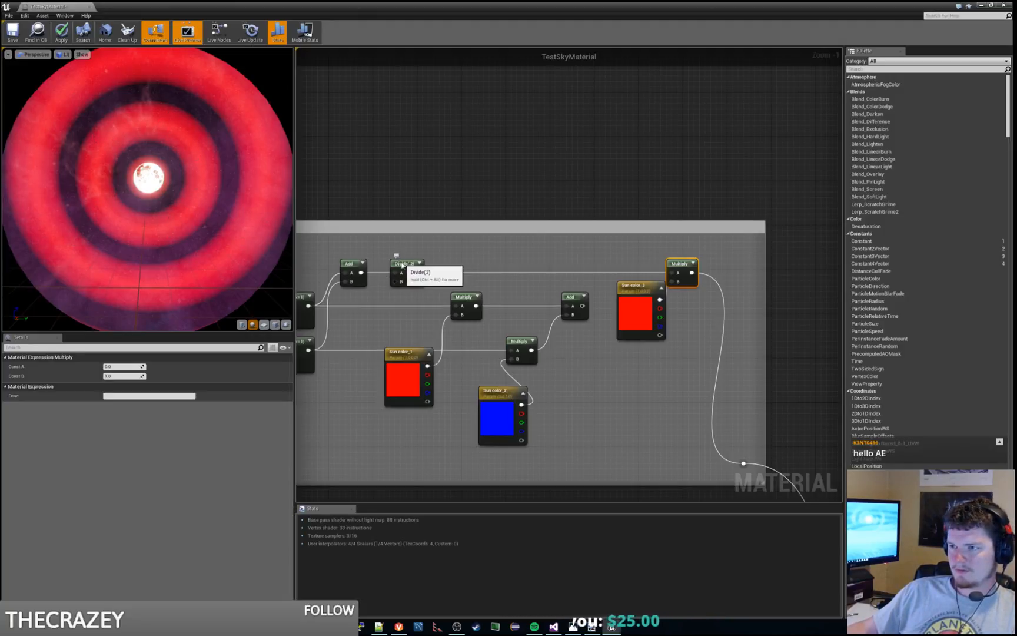
pyautogui.moveTo(401, 263); pyautogui.dragTo(384, 263)
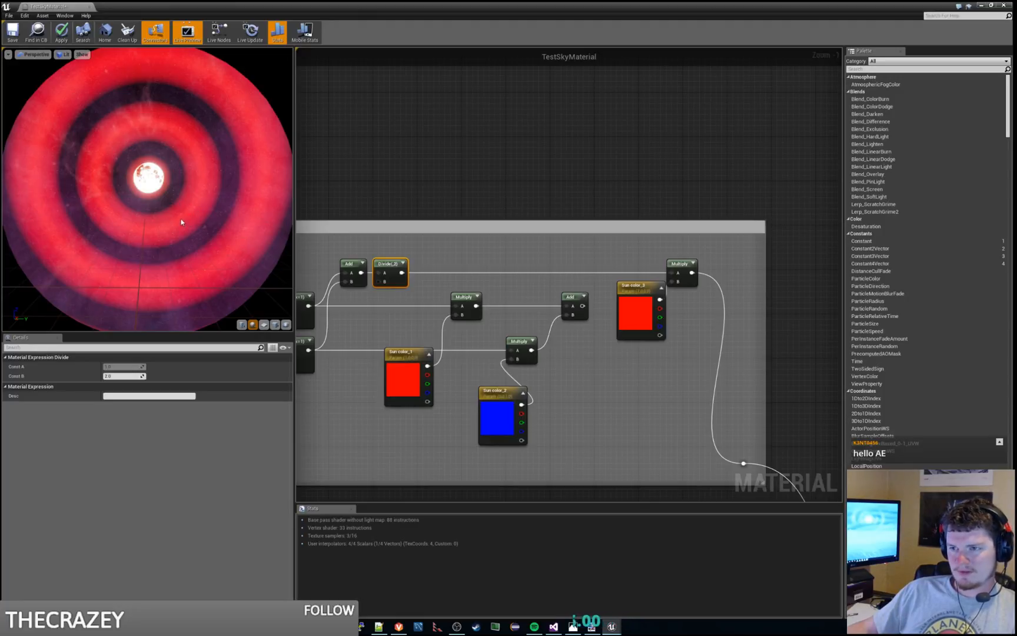
# Step: Try Const B values of 0.1, 0.25, 0.3 and 0.4 on the offset Add feeding the Sine
pyautogui.moveTo(394, 333); pyautogui.dragTo(528, 321, button='right')
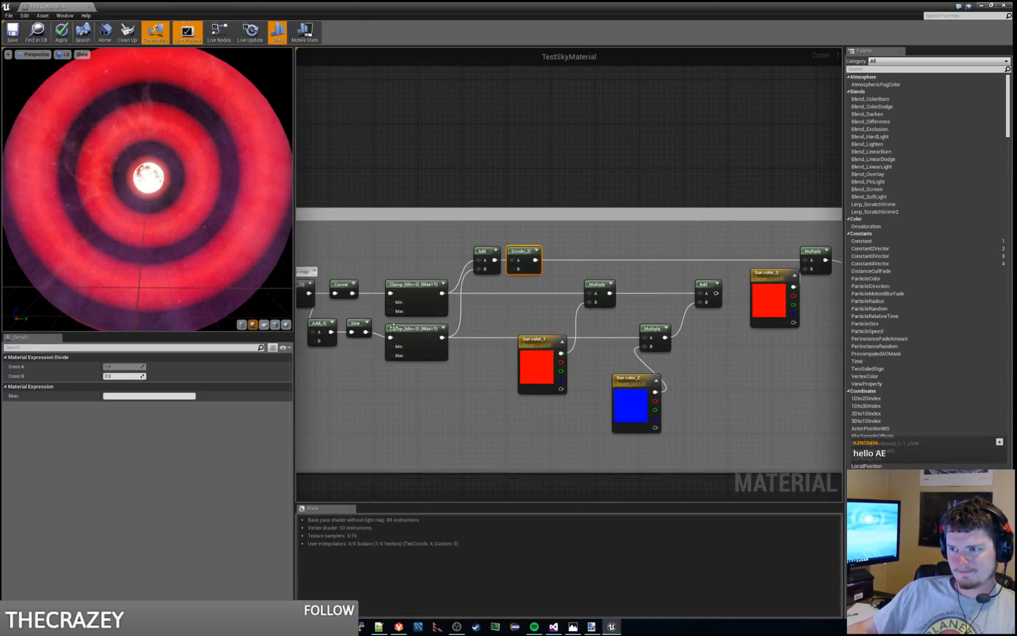
pyautogui.click(317, 324)
pyautogui.click(130, 375)
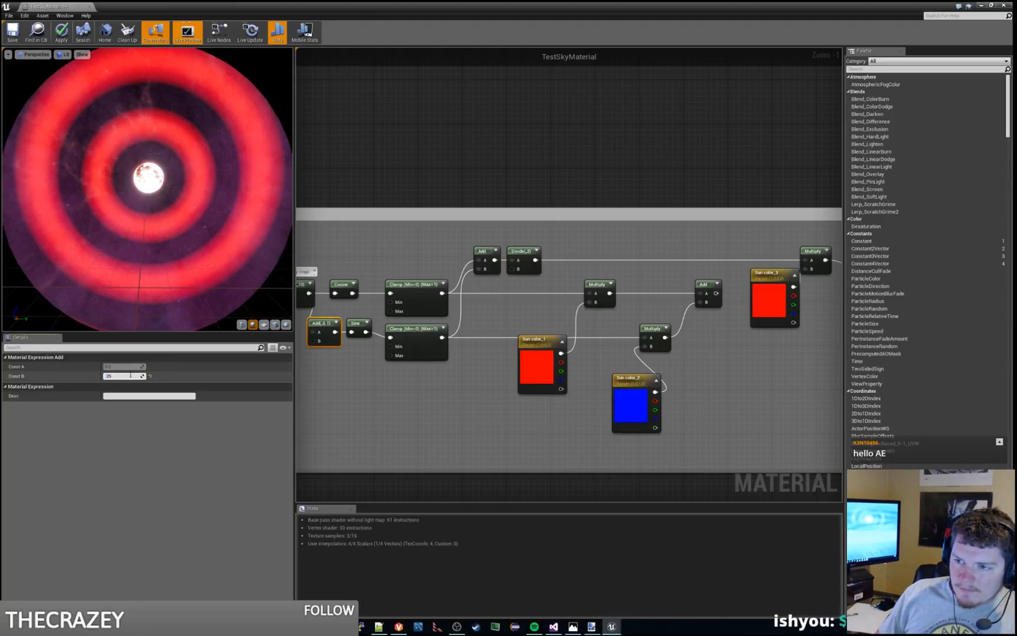
pyautogui.press('Return')
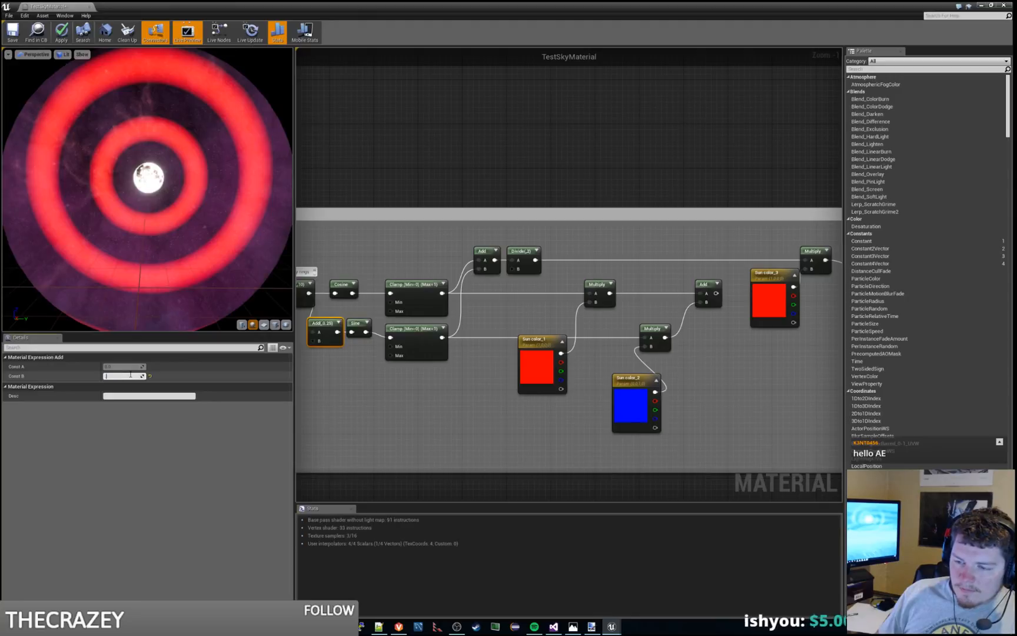
pyautogui.write('0.3')
pyautogui.press('Return')
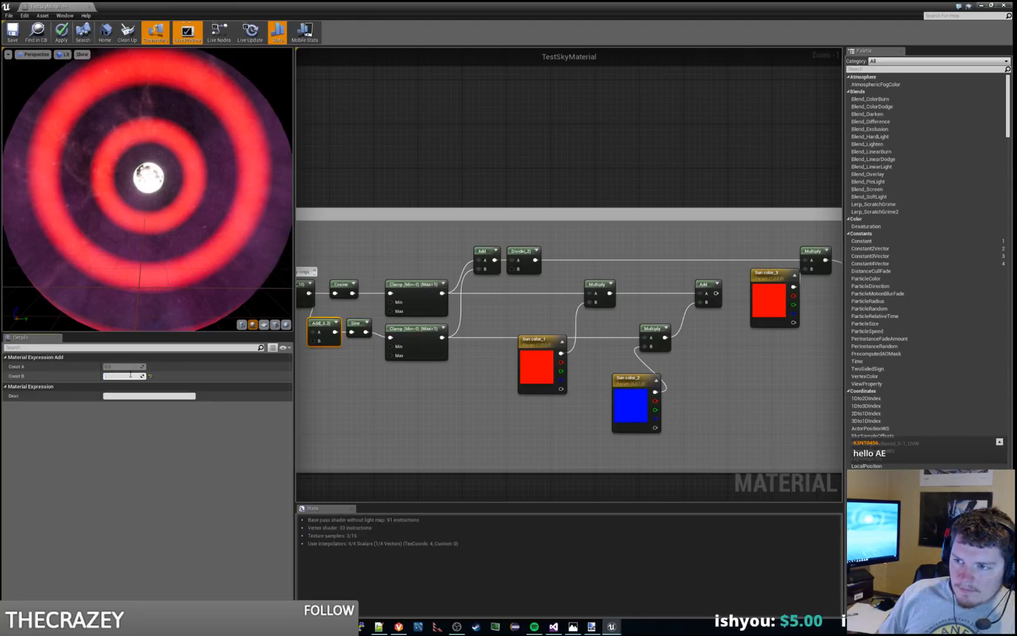
pyautogui.press('Return')
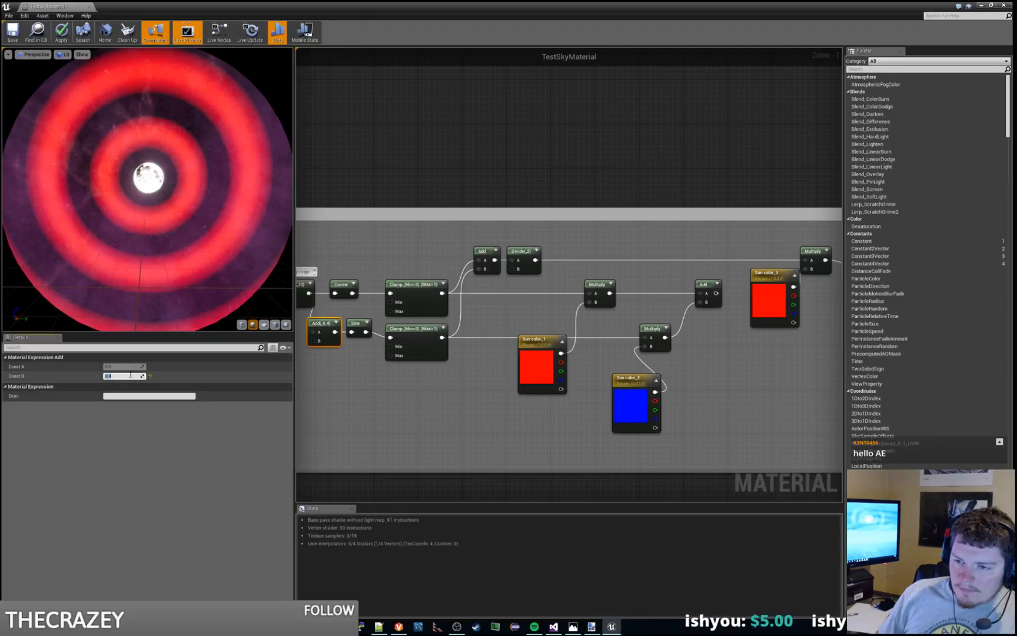
# Step: Try raising the offset Add's Const B from 0.5 to 1 in increments of 0.1
pyautogui.press('BackSpace')
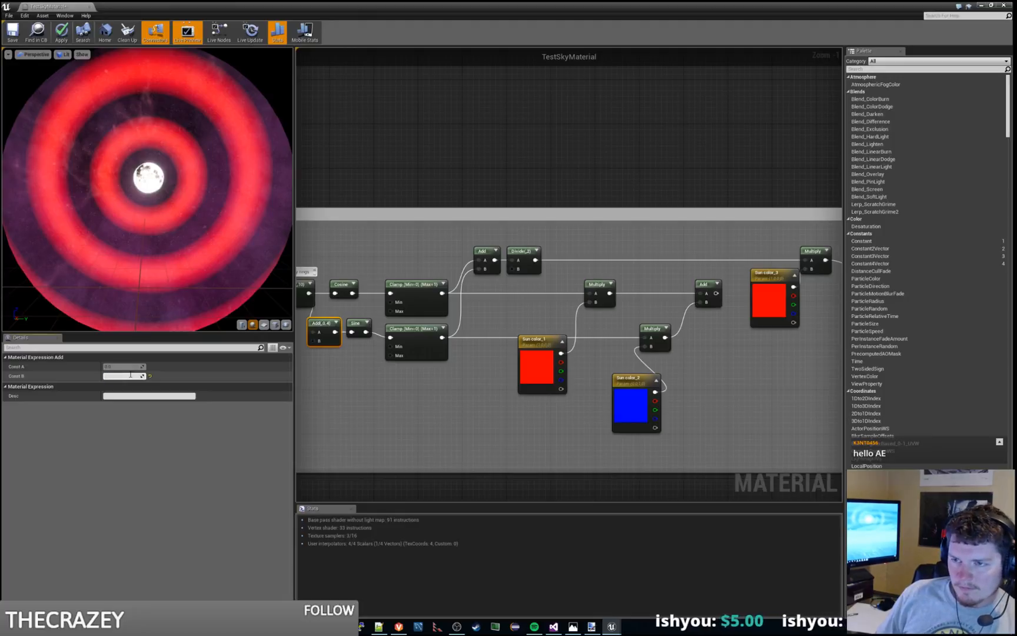
pyautogui.write('.8')
pyautogui.press('Return')
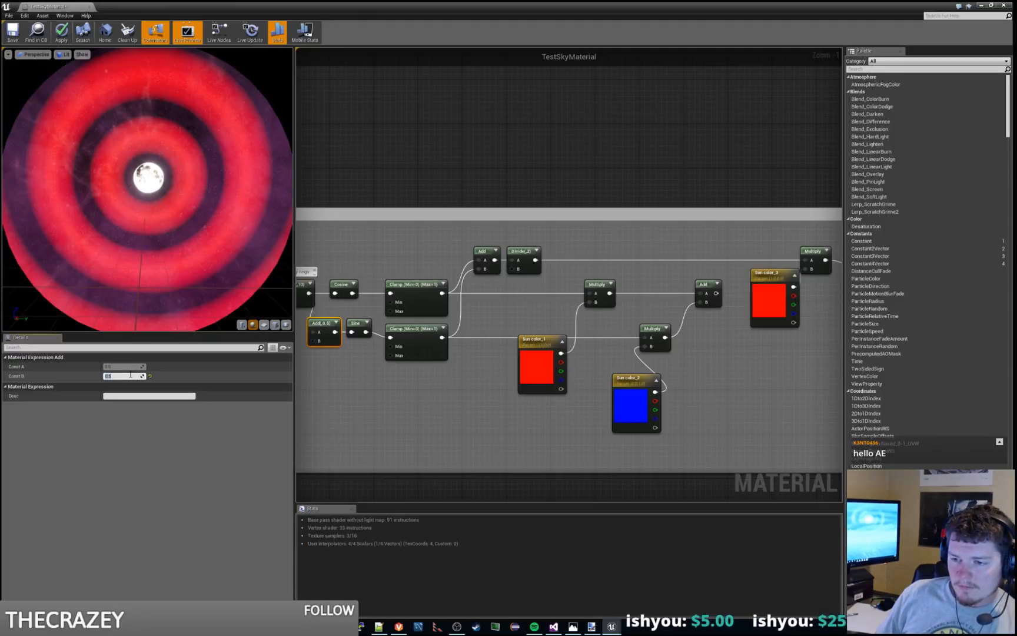
pyautogui.write('.7')
pyautogui.press('Return')
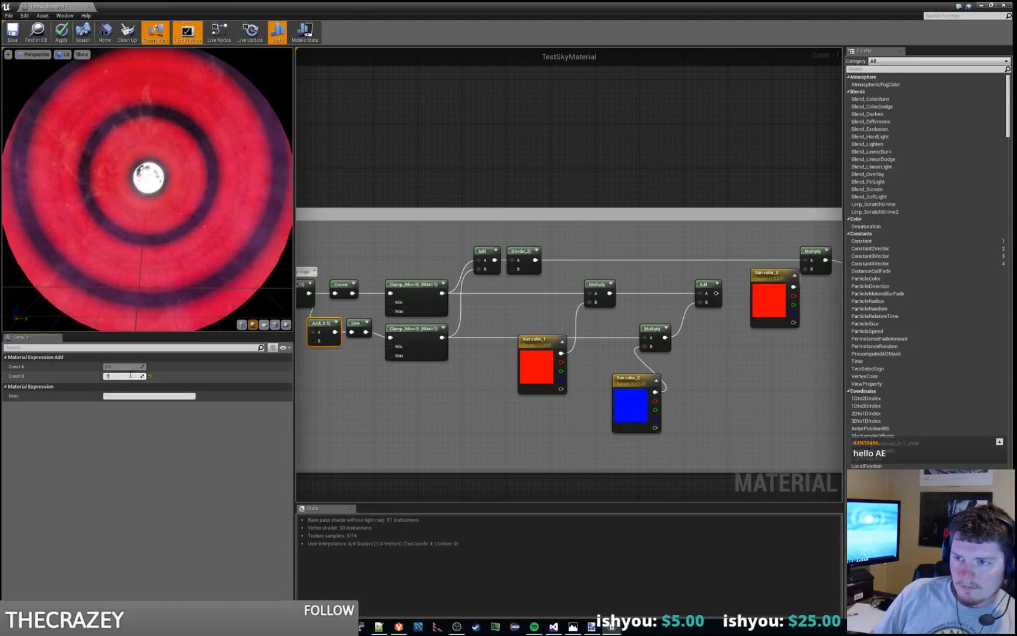
pyautogui.write('.8')
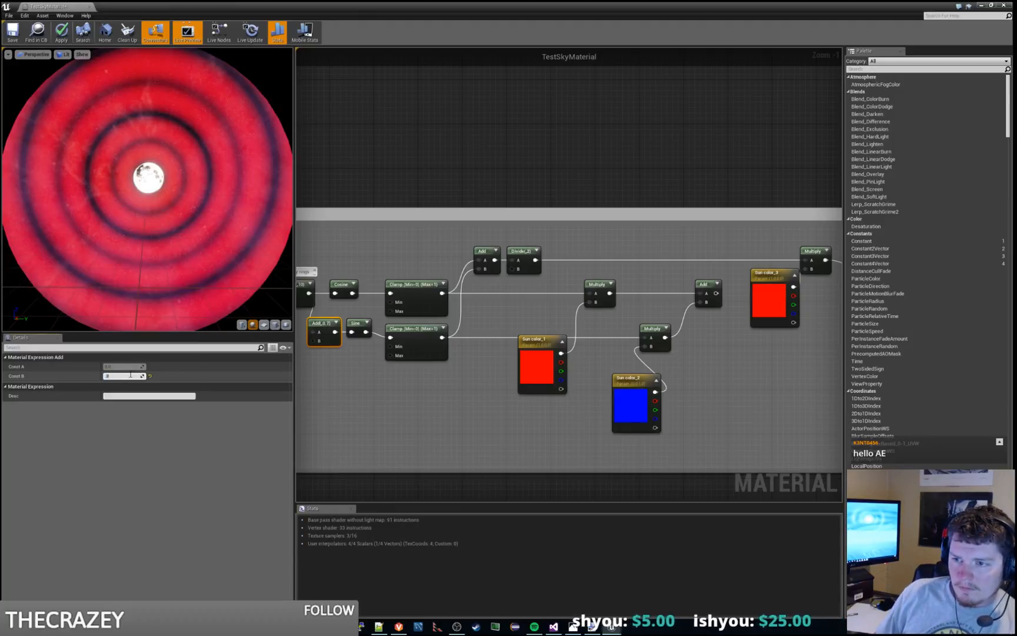
pyautogui.press('Return')
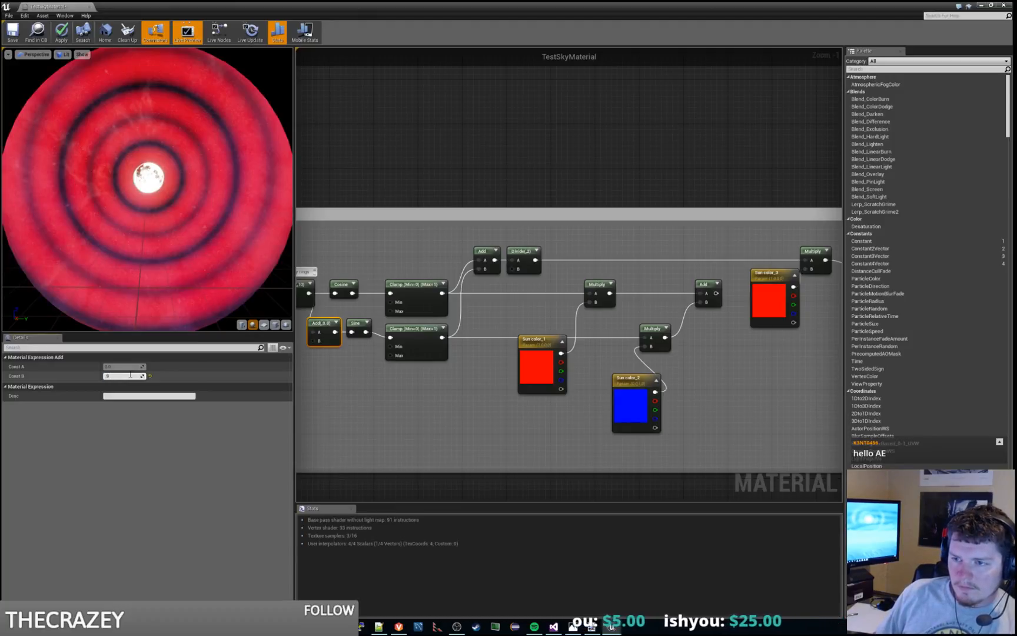
pyautogui.write('.9')
pyautogui.press('Return')
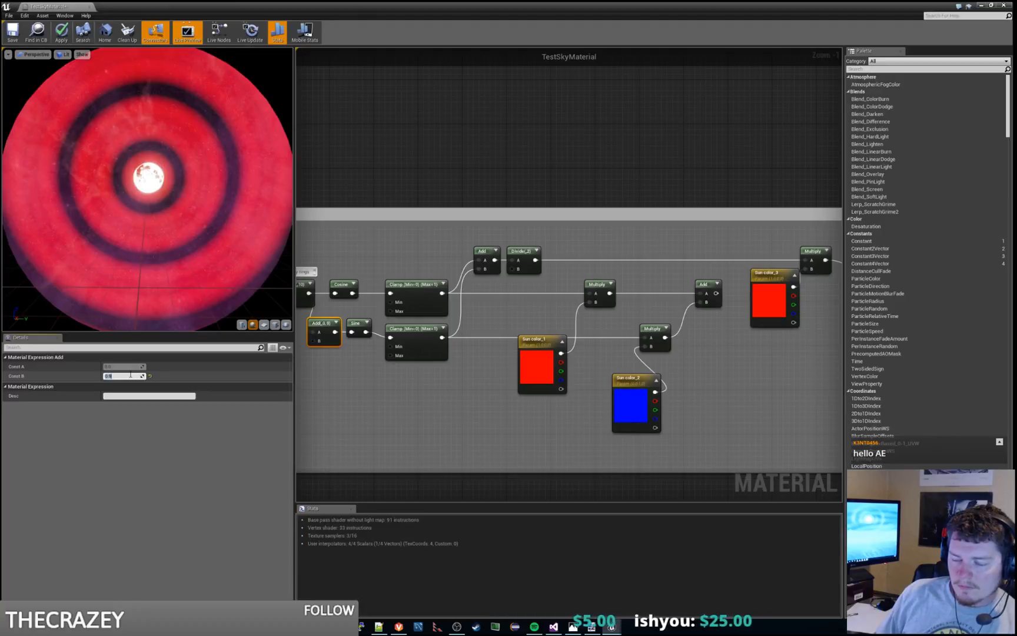
pyautogui.write('1')
pyautogui.press('Return')
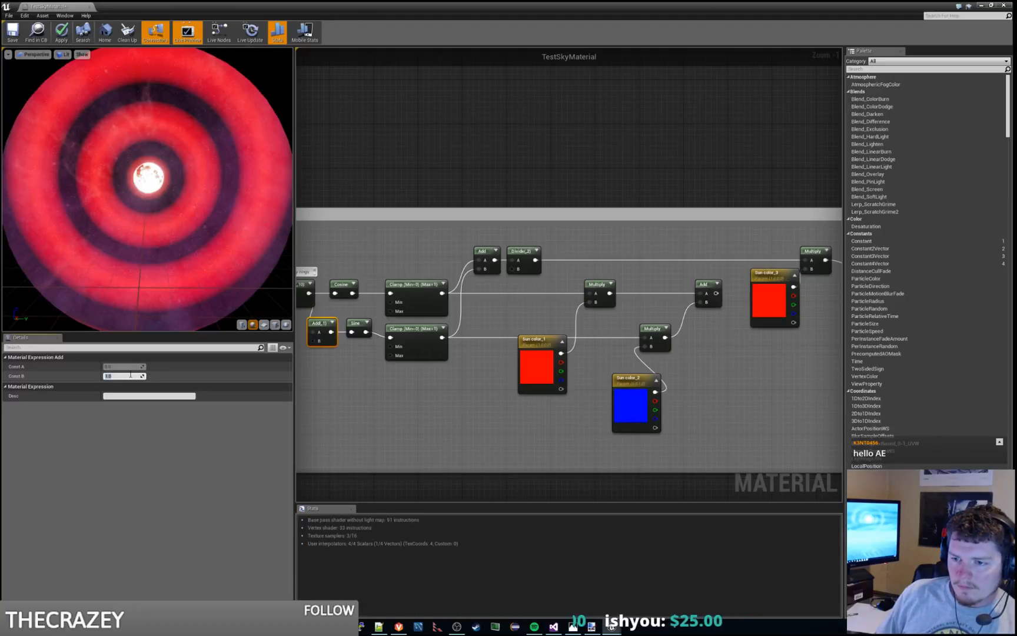
# Step: Try Const B values of 1.1, 1.3, 1.4, 1.5 and 1.6 on the offset Add
pyautogui.write('.1')
pyautogui.press('Return')
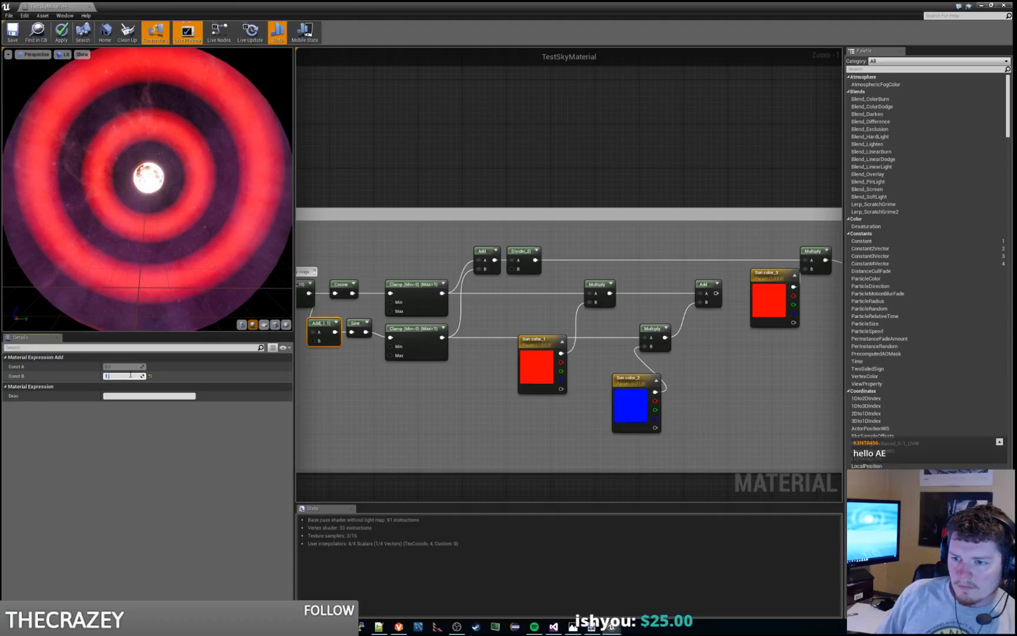
pyautogui.write('1.3')
pyautogui.press('Return')
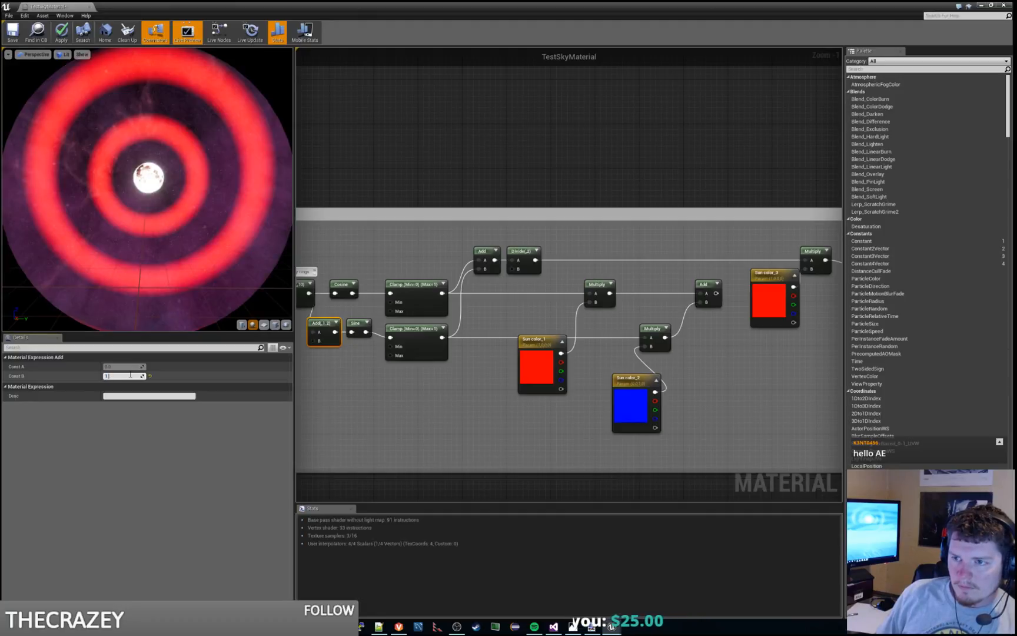
pyautogui.write('1.4')
pyautogui.press('Return')
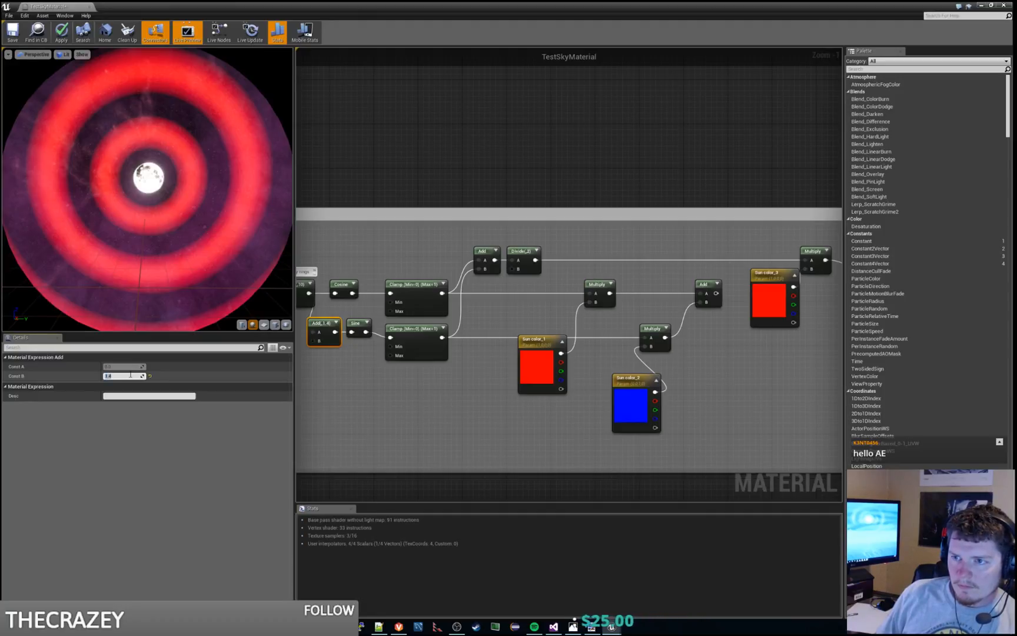
pyautogui.write('1.5')
pyautogui.press('Return')
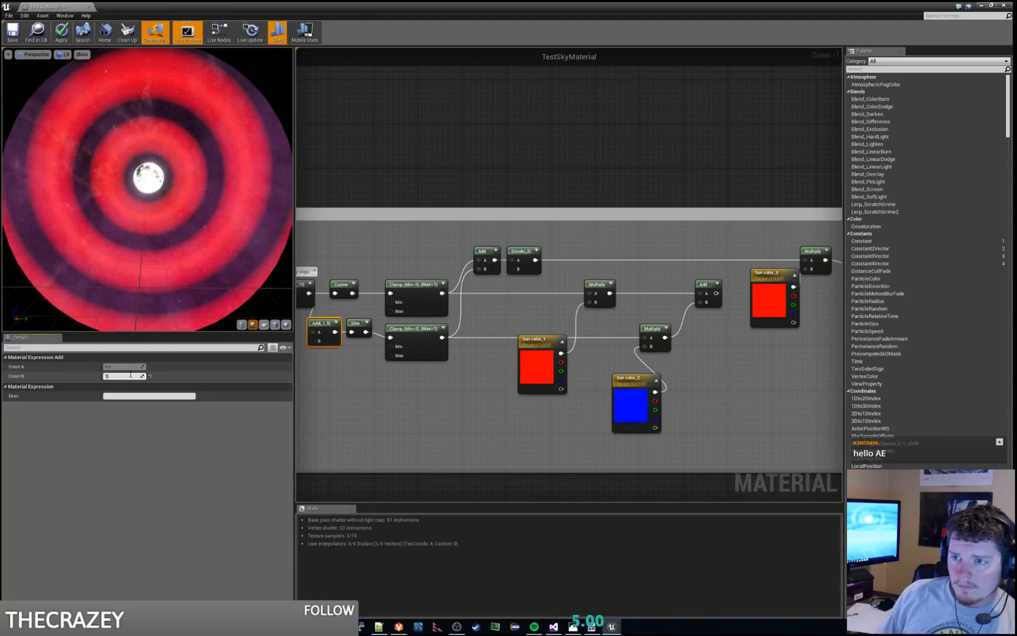
pyautogui.write('1.6')
pyautogui.press('Return')
pyautogui.write('1.6')
pyautogui.press('Return')
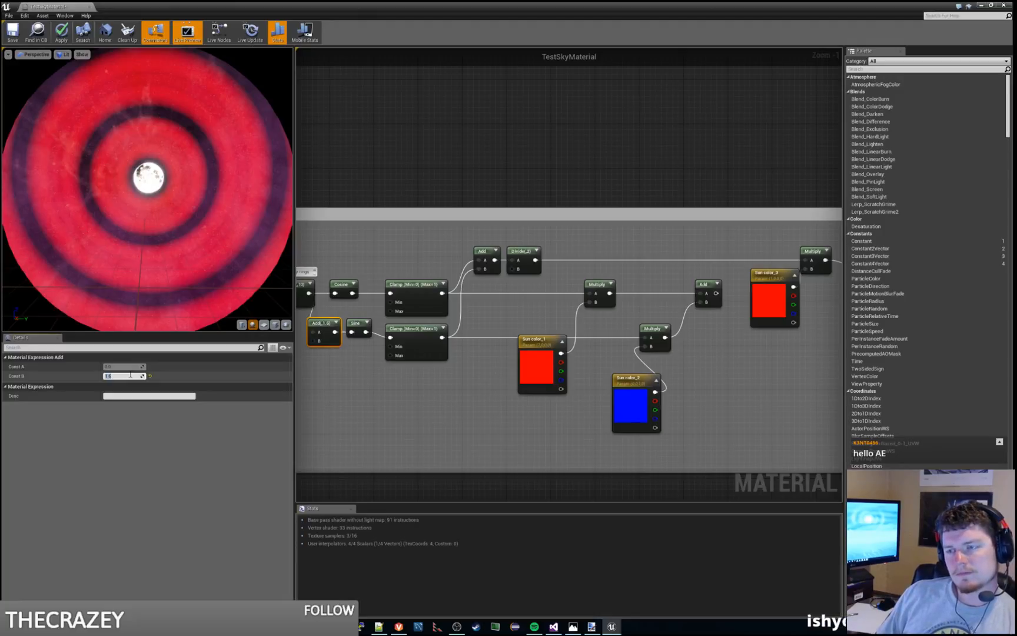
# Step: Try Const B values of 1.7, 1.8, 1.9 and 2 on the offset Add
pyautogui.write('1.7')
pyautogui.press('Return')
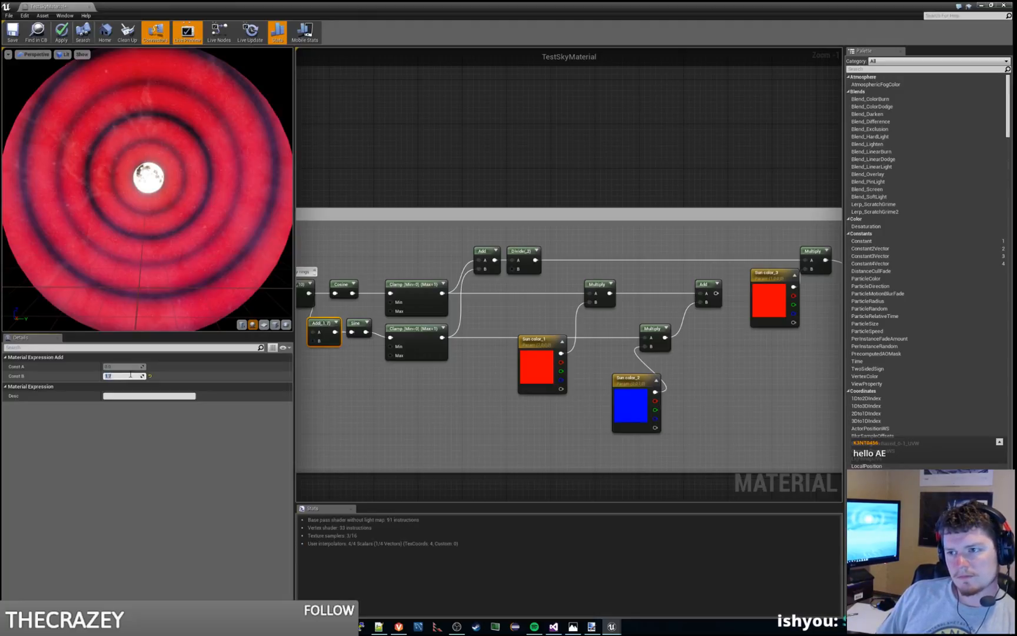
pyautogui.write('1.8')
pyautogui.press('Return')
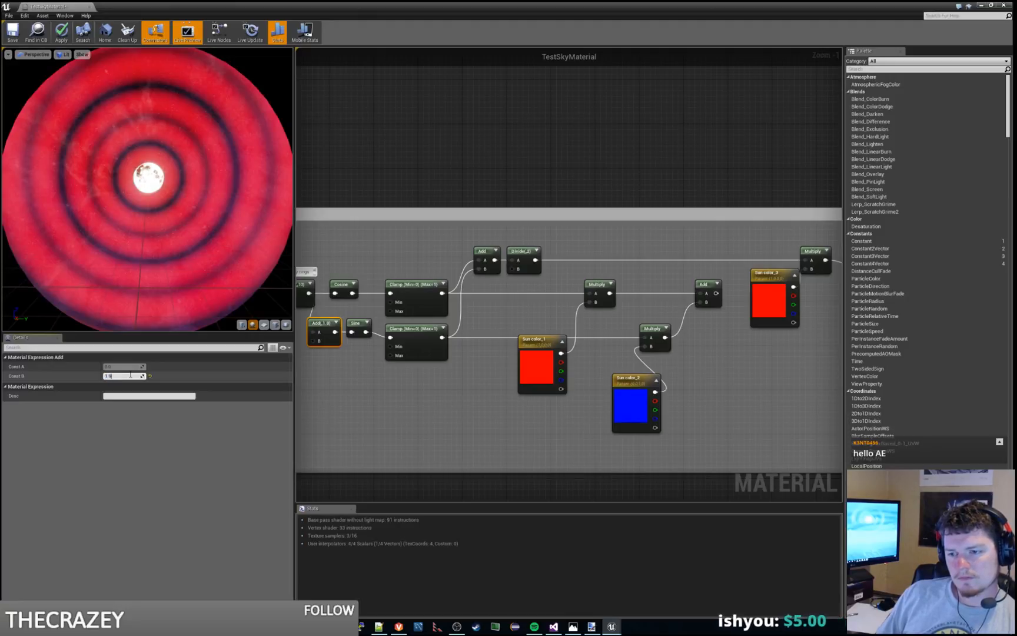
pyautogui.write('1.9')
pyautogui.press('Return')
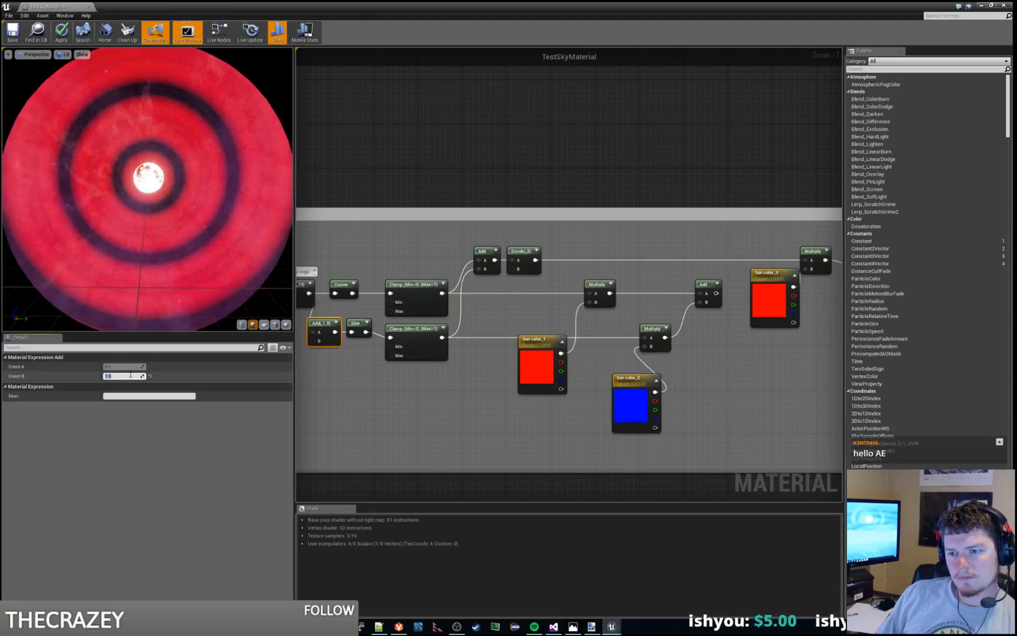
pyautogui.write('2')
pyautogui.press('Return')
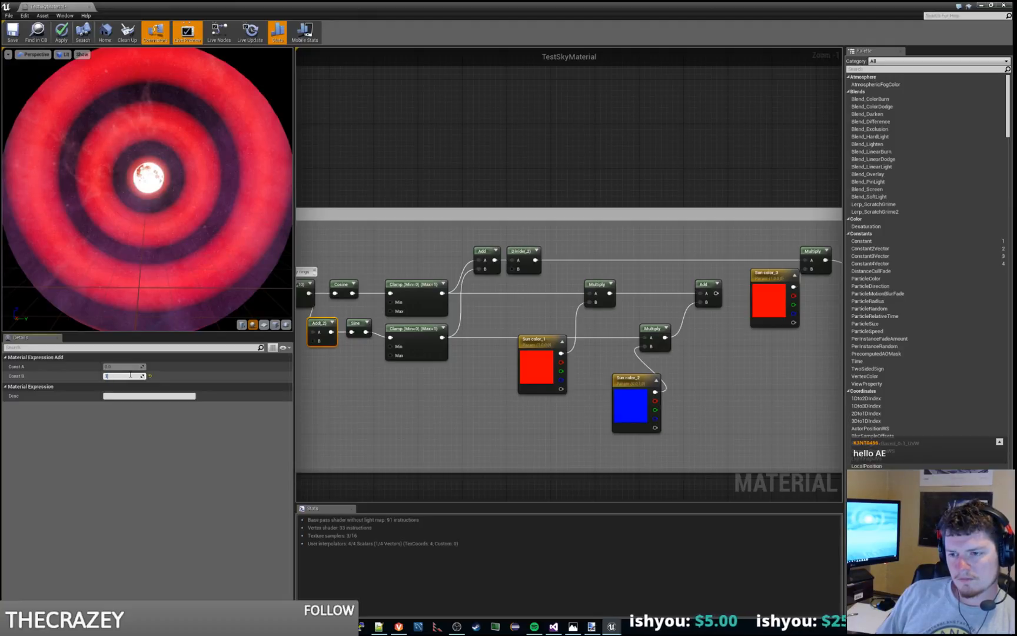
# Step: Reset the offset Add's Const B to 0, try 0.1 and 0.2, and set it to 0.25
pyautogui.write('0')
pyautogui.press('Return')
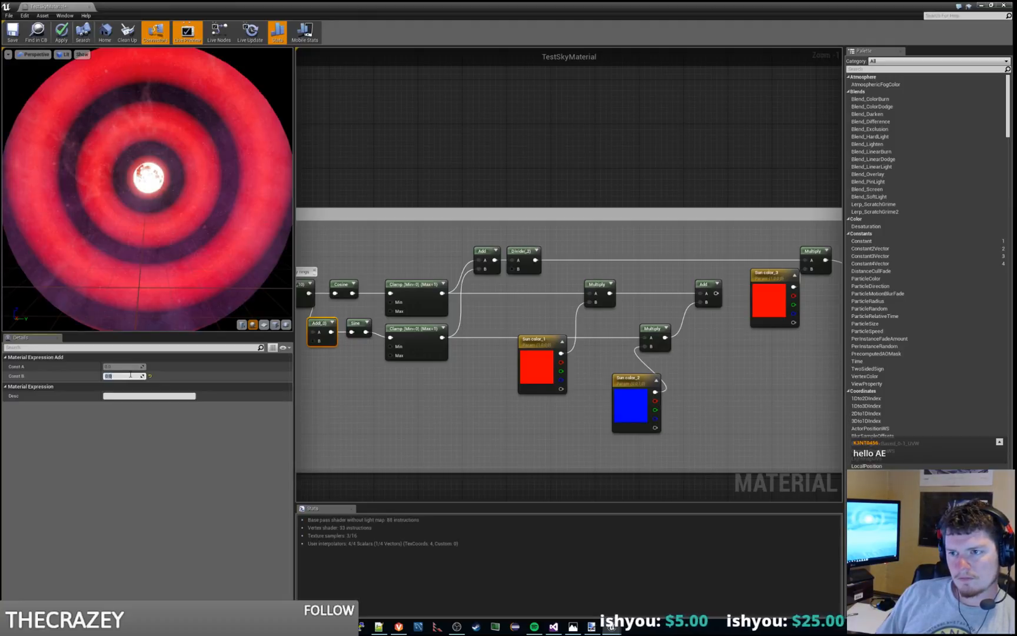
pyautogui.press('Return')
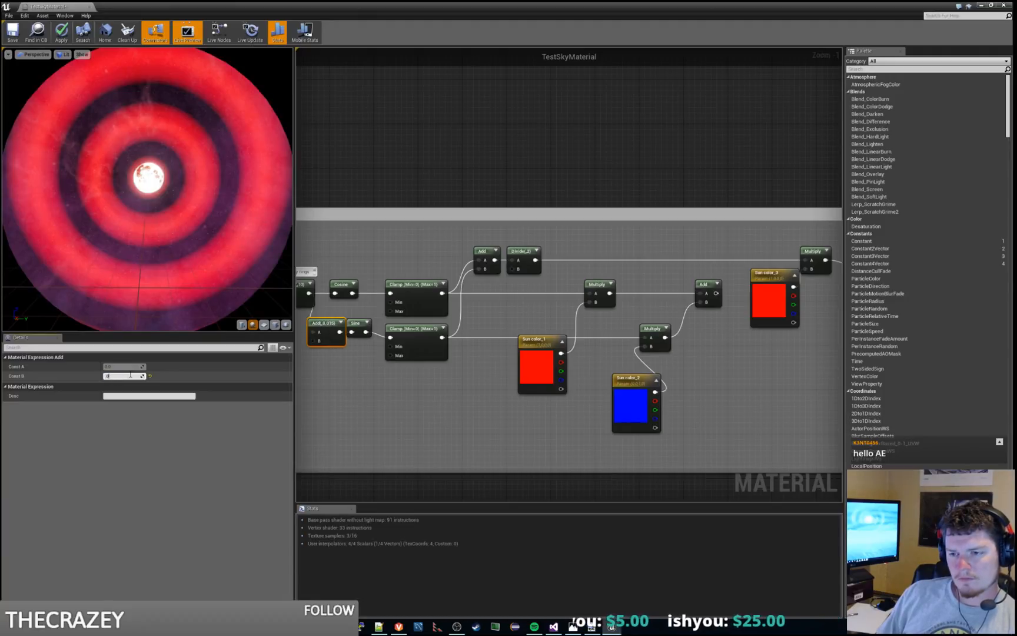
pyautogui.write('0.1')
pyautogui.press('Return')
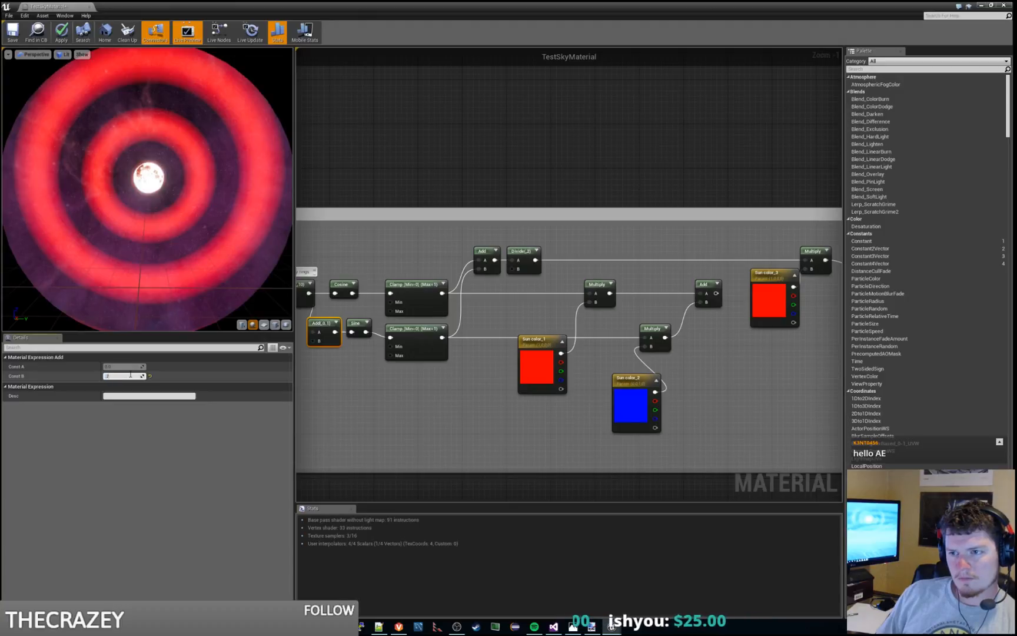
pyautogui.write('0.2')
pyautogui.press('Return')
pyautogui.write('5')
pyautogui.press('Return')
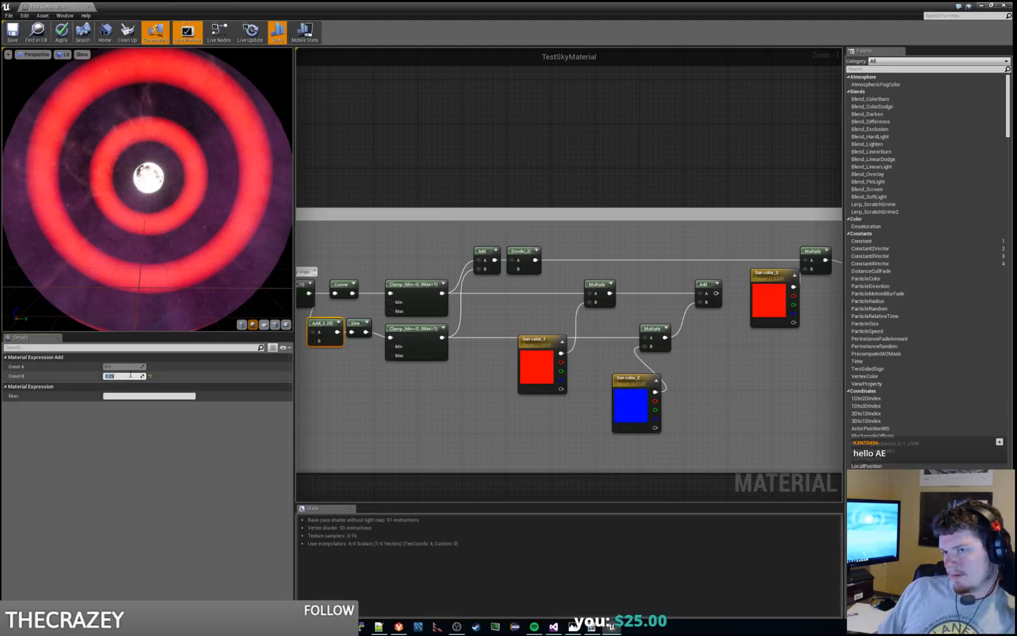
# Step: Try Const B values of 0, 0.5 and 0.4 on the offset Add
pyautogui.write('0')
pyautogui.press('Return')
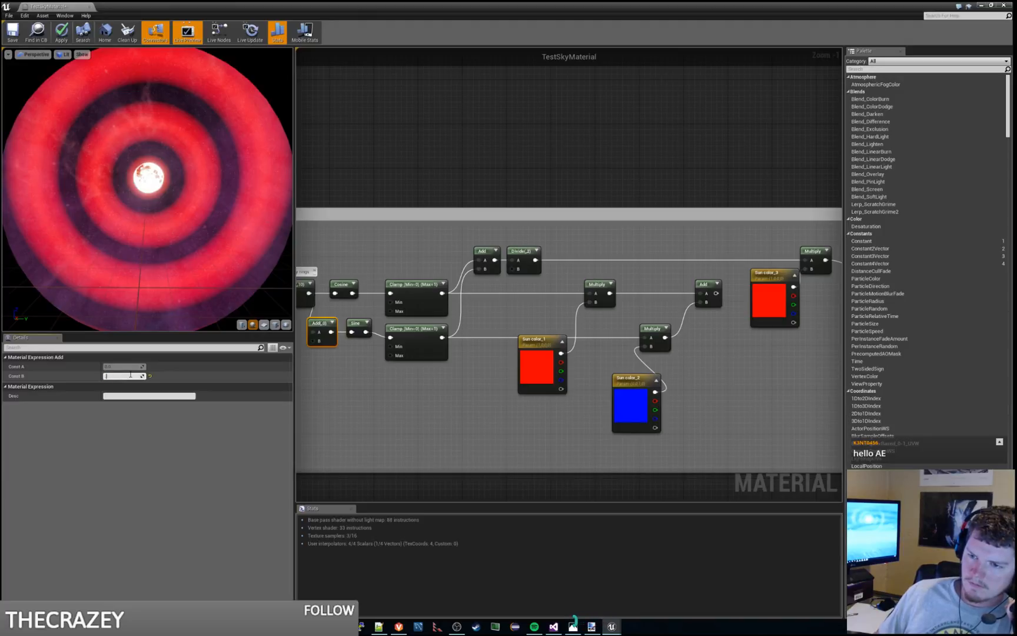
pyautogui.write('0.5')
pyautogui.press('Return')
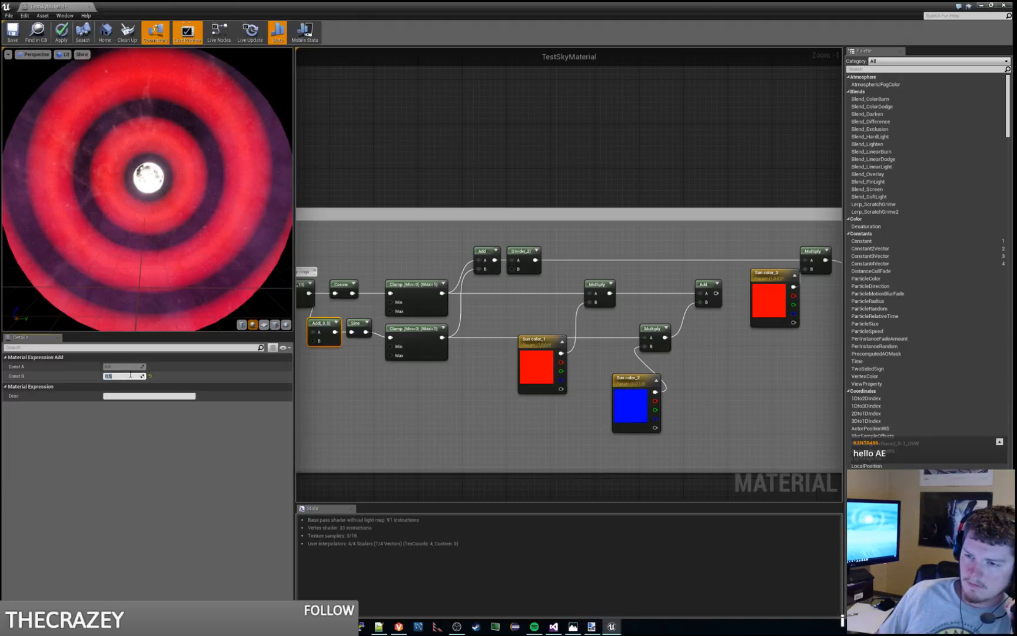
pyautogui.write('0.4')
pyautogui.press('Return')
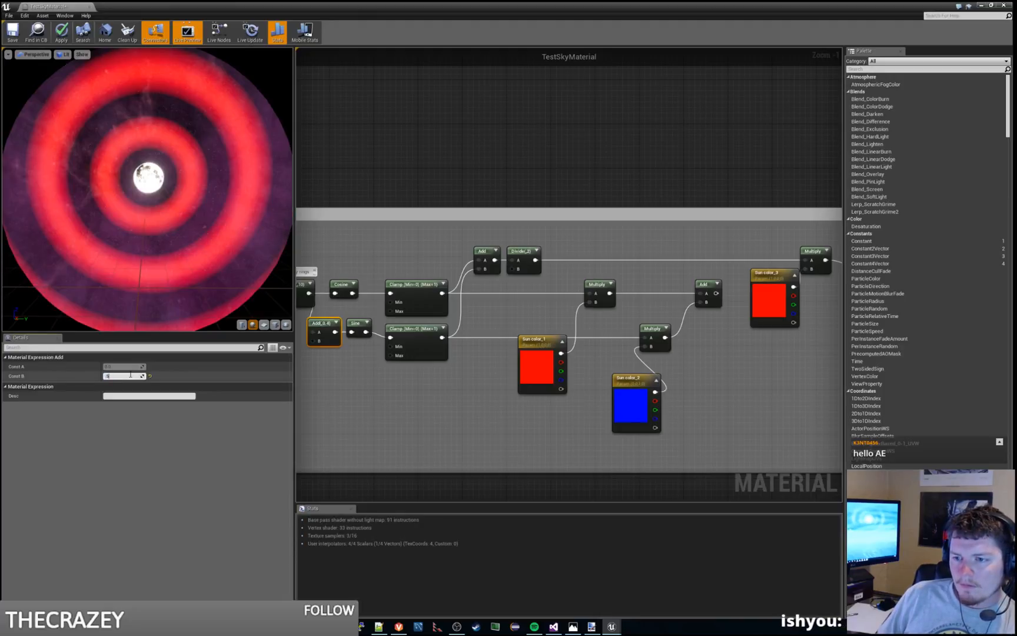
# Step: Try Const B values of 0.7 and 0.8 on the offset Add
pyautogui.press('Return')
pyautogui.write('0.7')
pyautogui.press('Return')
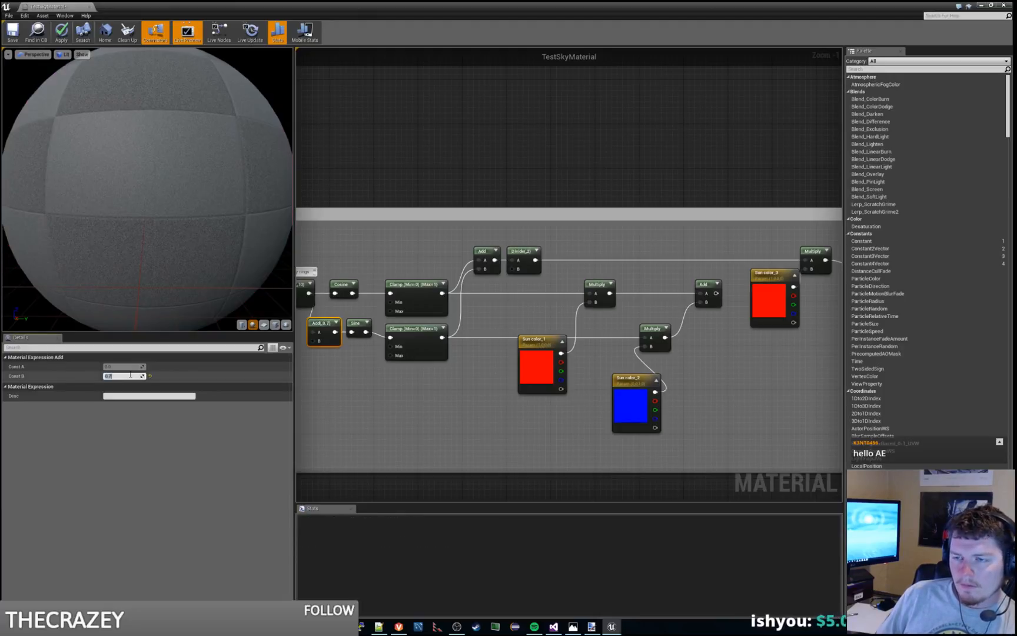
pyautogui.write('0.8')
pyautogui.press('Return')
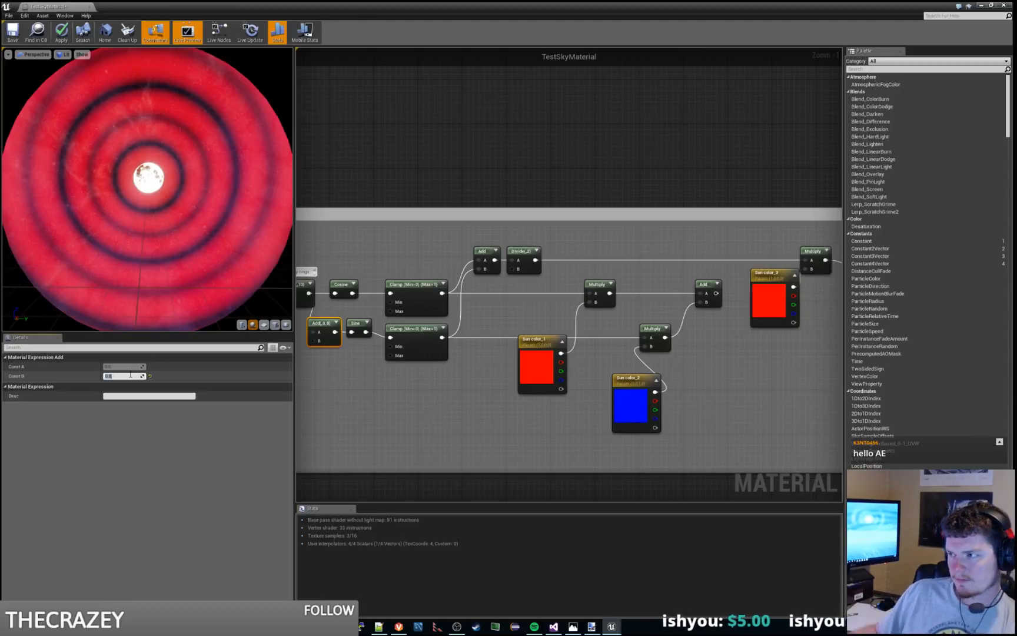
# Step: Route the red-and-blue Add into the reroute node to inspect its rings, and restore the Sun color_3 Multiply connection
pyautogui.moveTo(618, 326); pyautogui.dragTo(569, 330, button='right')
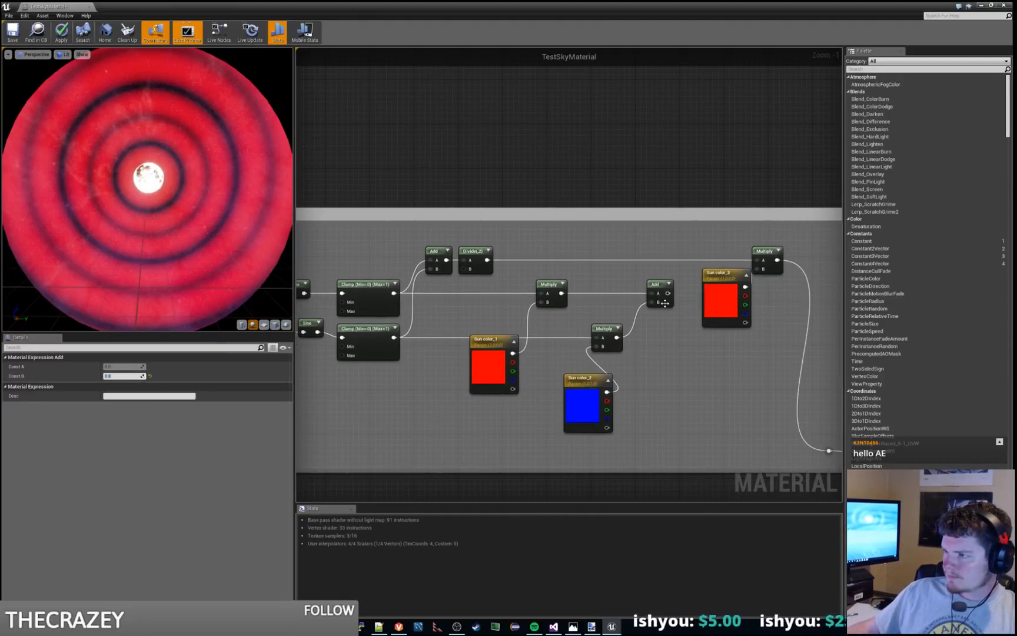
pyautogui.moveTo(668, 294); pyautogui.dragTo(798, 453)
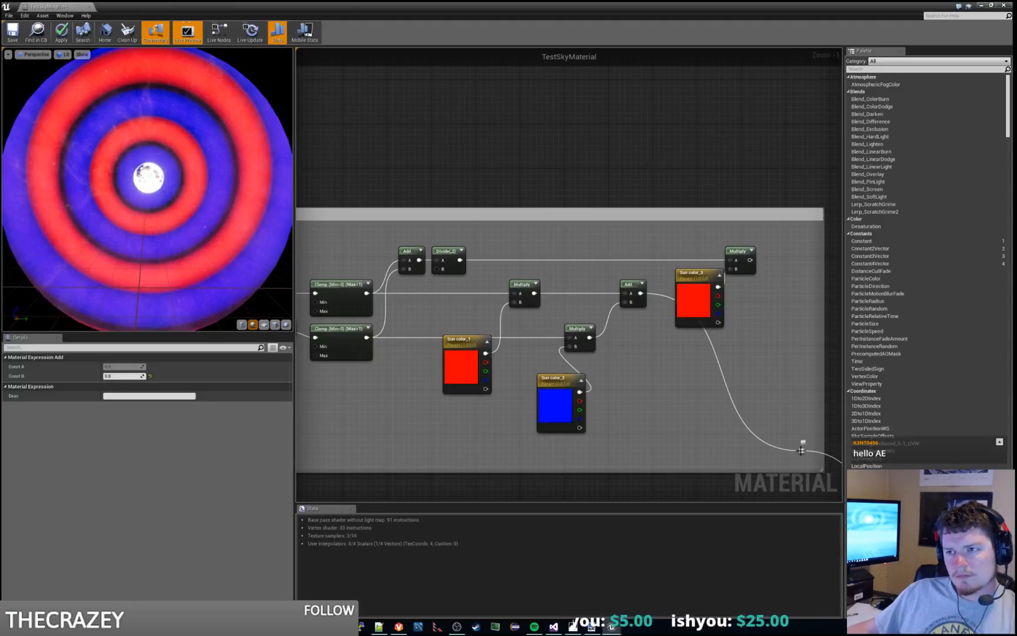
pyautogui.scroll(-4, 189, 245)
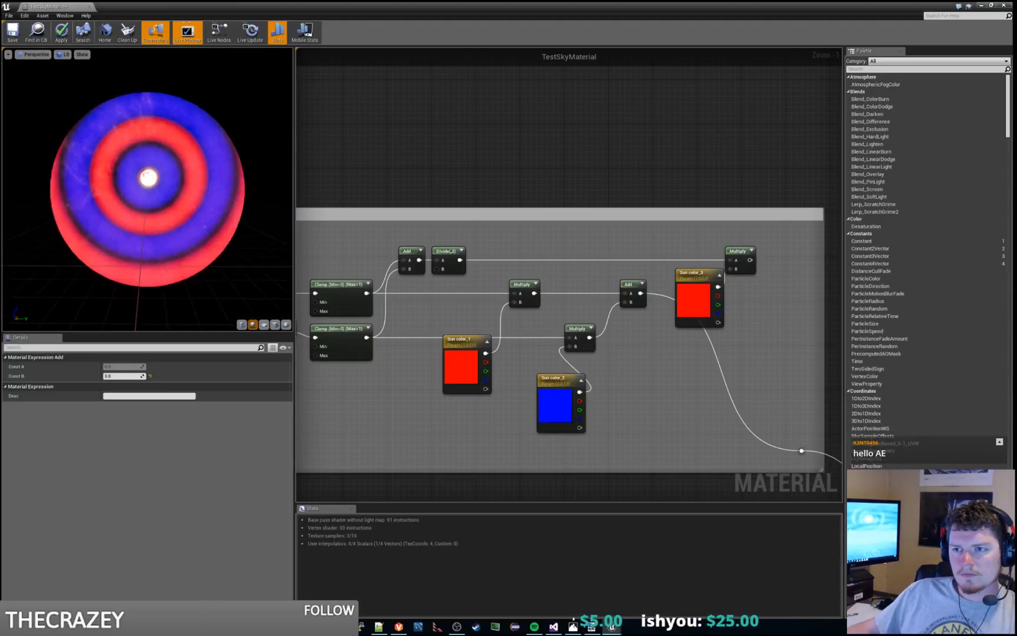
pyautogui.scroll(7, 190, 246)
pyautogui.moveTo(190, 246); pyautogui.dragTo(211, 274)
pyautogui.scroll(2, 210, 273)
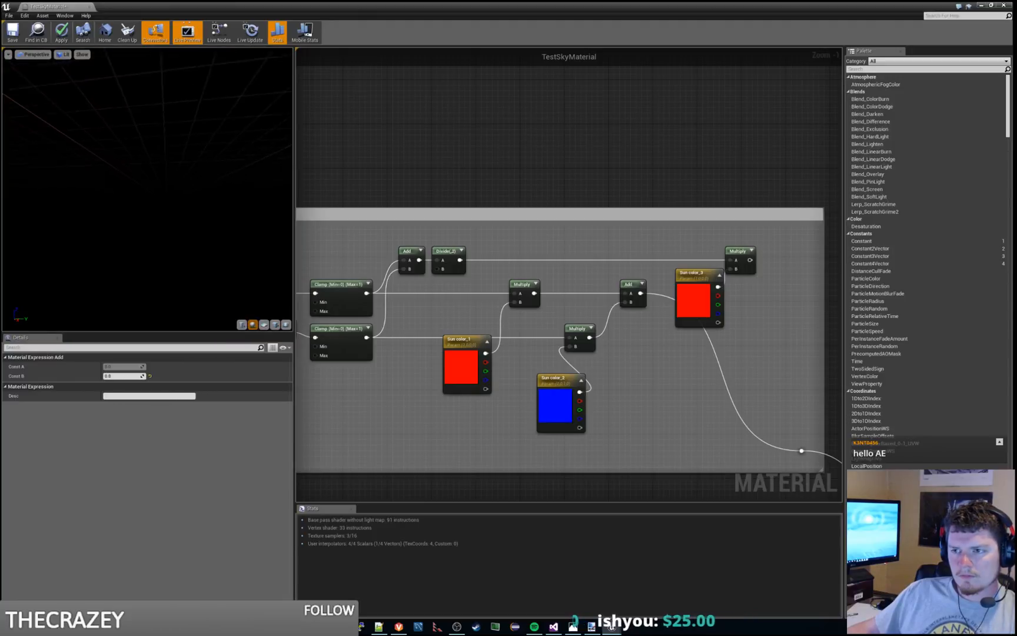
pyautogui.scroll(-3, 211, 273)
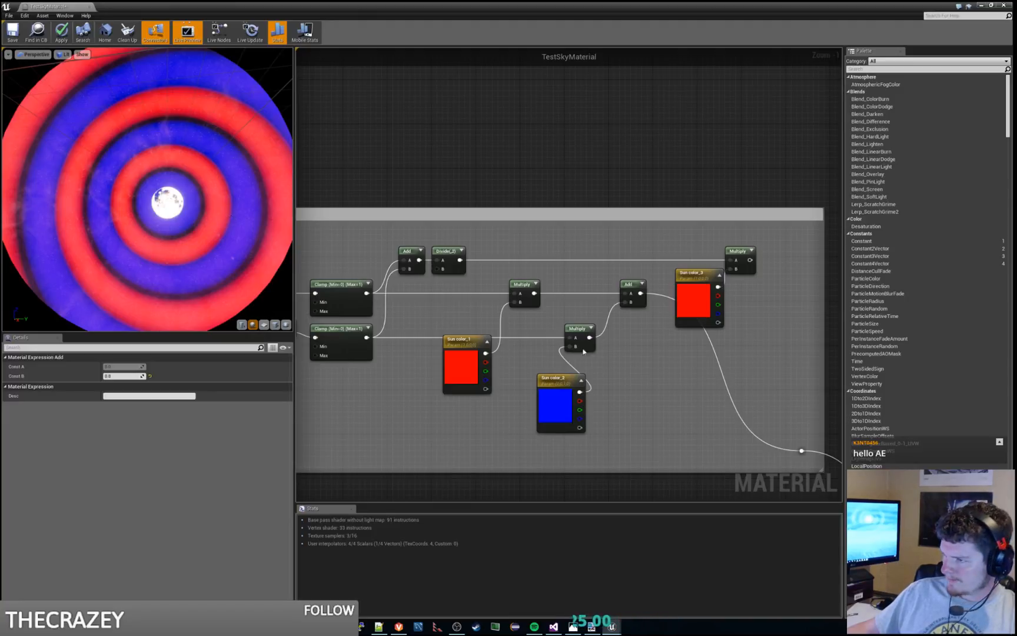
pyautogui.moveTo(641, 375); pyautogui.dragTo(600, 367, button='right')
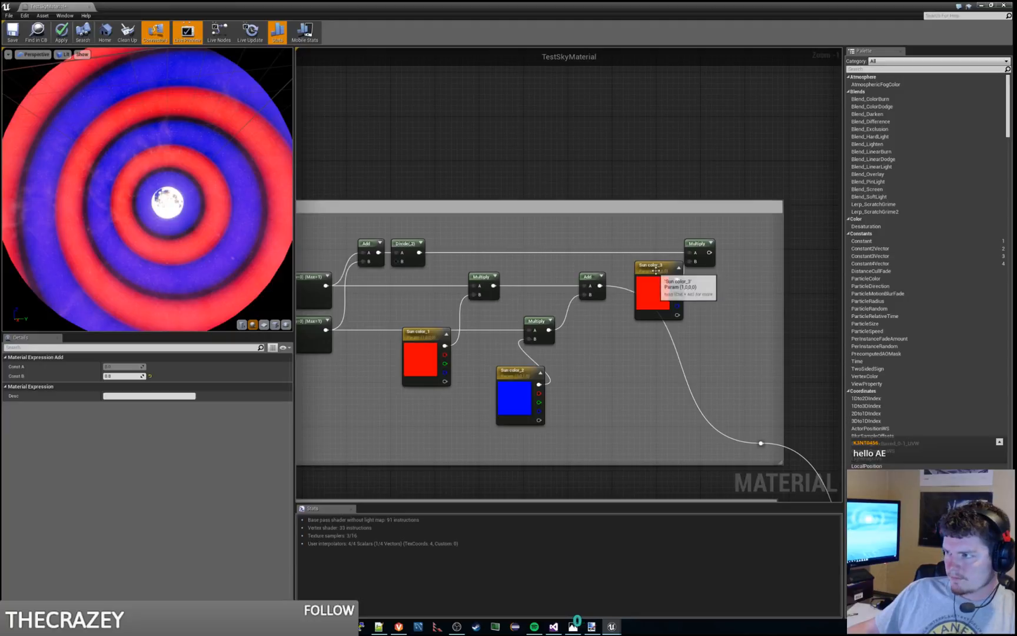
pyautogui.moveTo(709, 252); pyautogui.dragTo(764, 447)
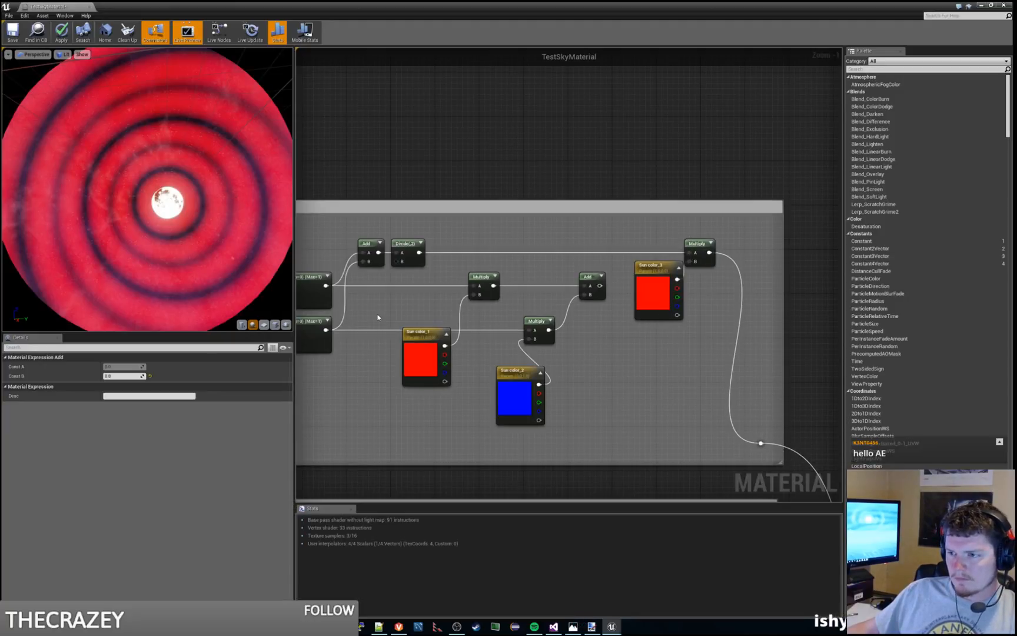
# Step: Try Const B values of 0.9 and 1 on the offset Add
pyautogui.moveTo(362, 297); pyautogui.dragTo(384, 303, button='right')
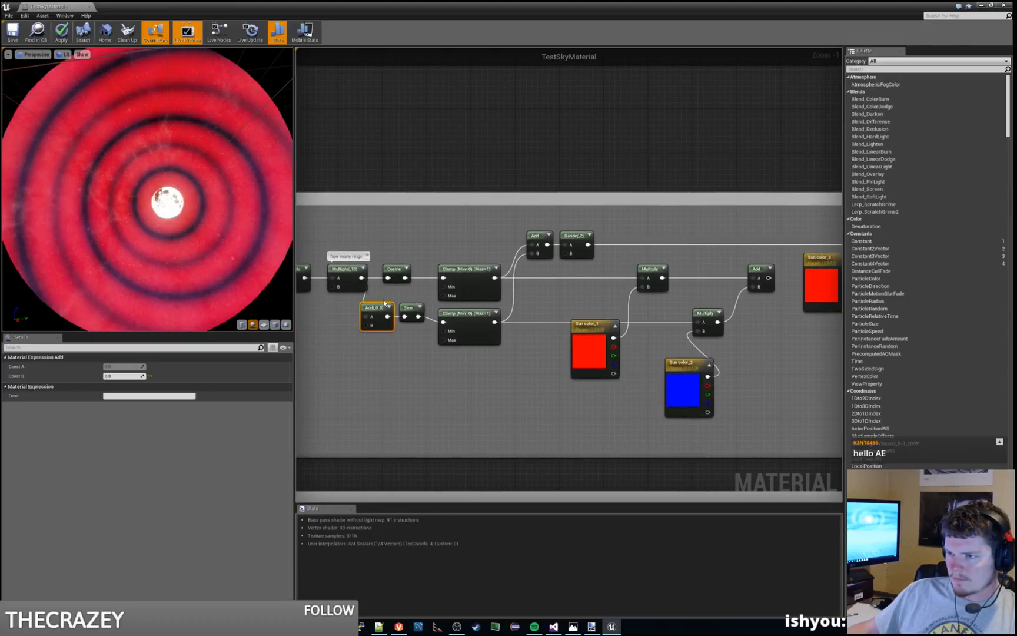
pyautogui.click(128, 375)
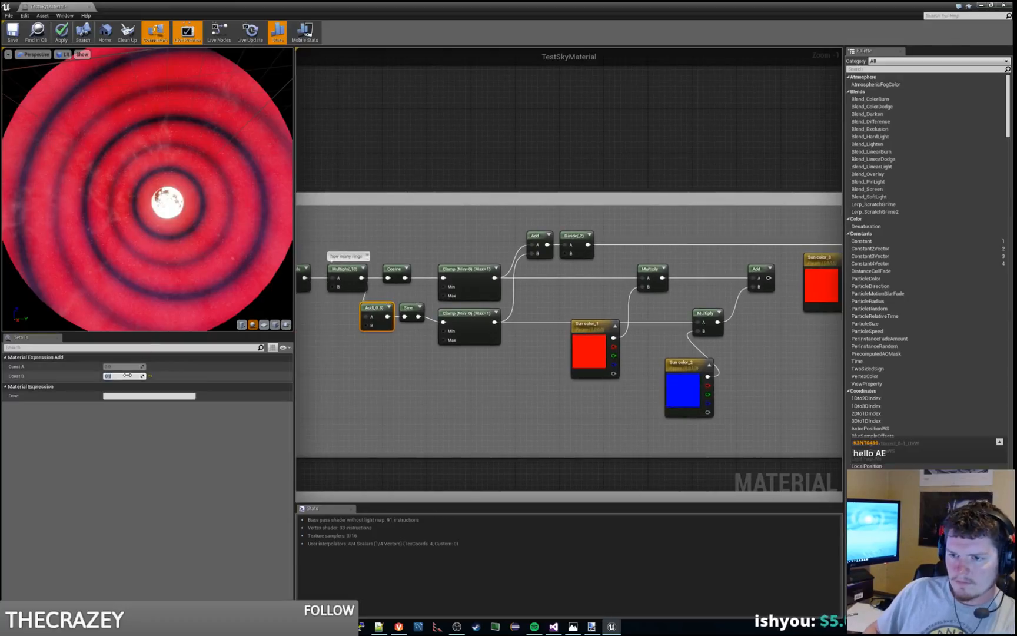
pyautogui.write('.9')
pyautogui.press('Return')
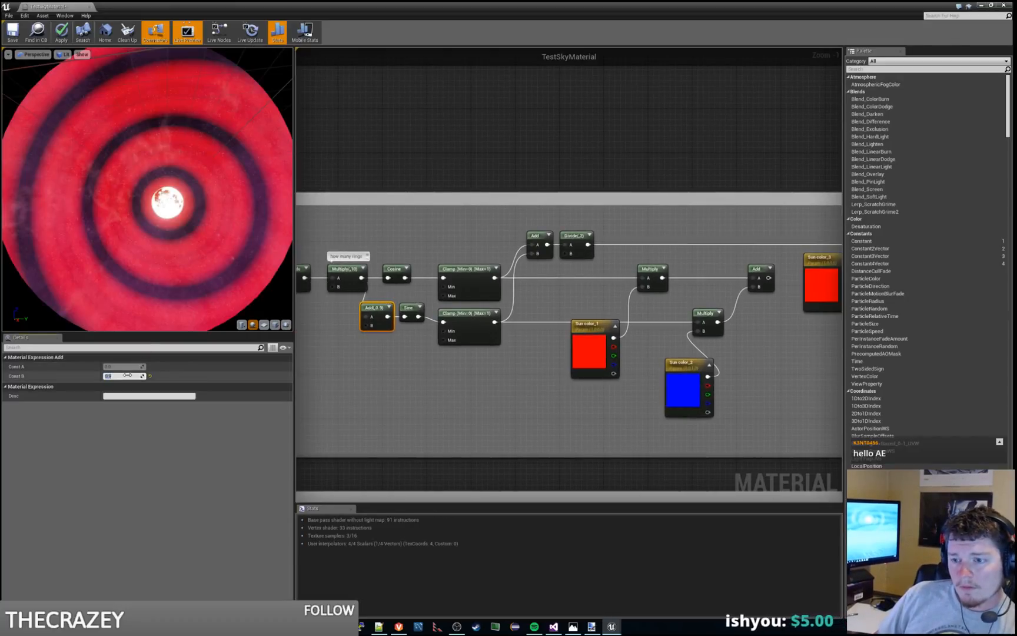
pyautogui.write('1')
pyautogui.press('Return')
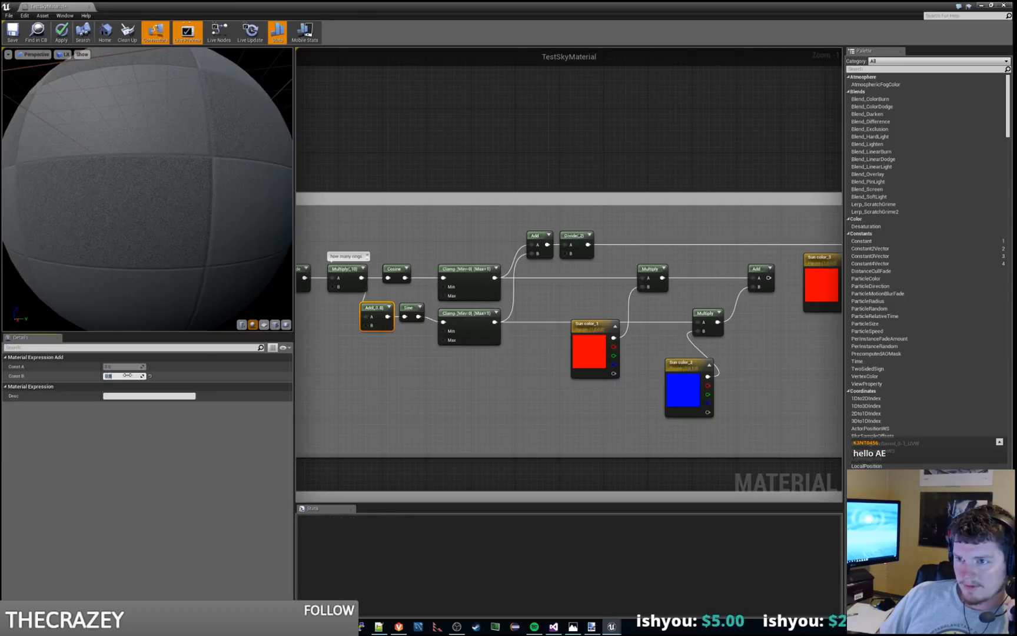
# Step: Lower the offset Add's Const B through 0.8, 0.7 and 0.6
pyautogui.write('0.8')
pyautogui.press('Return')
pyautogui.write('0.7')
pyautogui.press('Return')
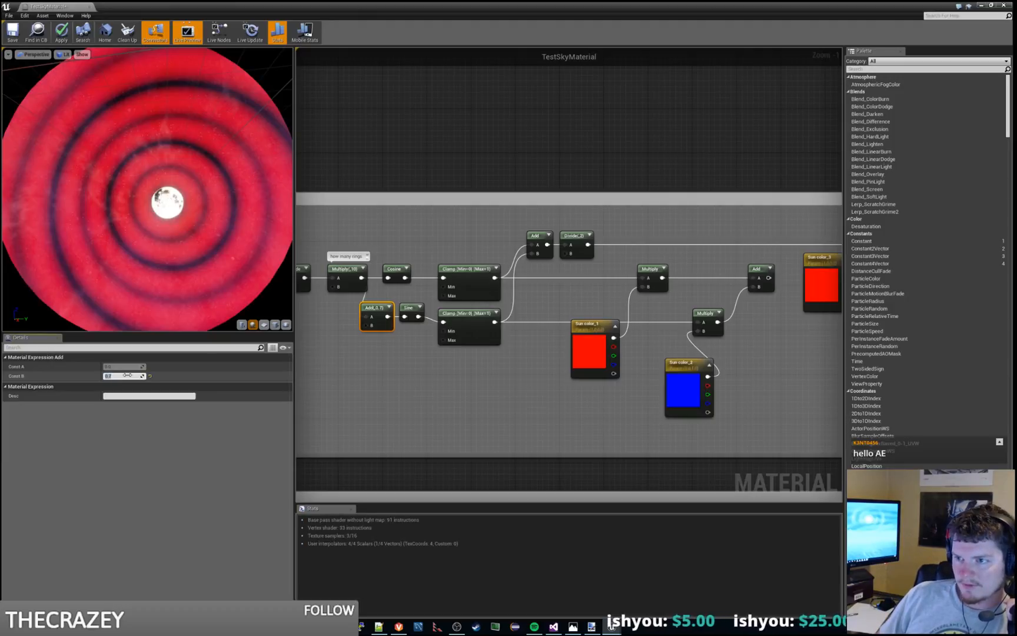
pyautogui.write('0.6')
pyautogui.press('Return')
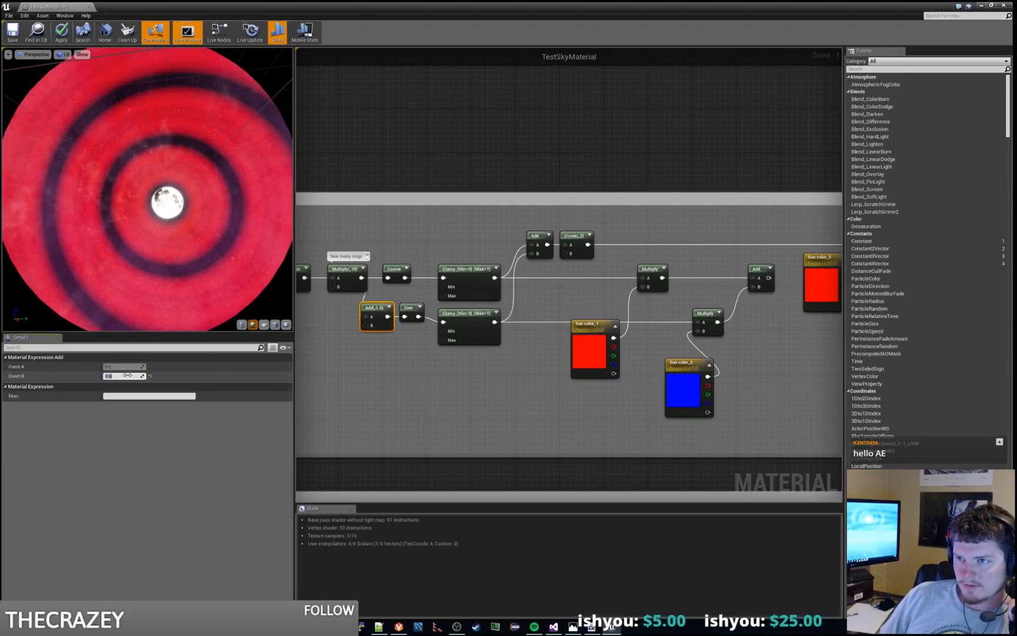
# Step: Try Const B values of 0.5 and 0.55 on the offset Add, and set it to 0.25
pyautogui.write('0.5')
pyautogui.press('Return')
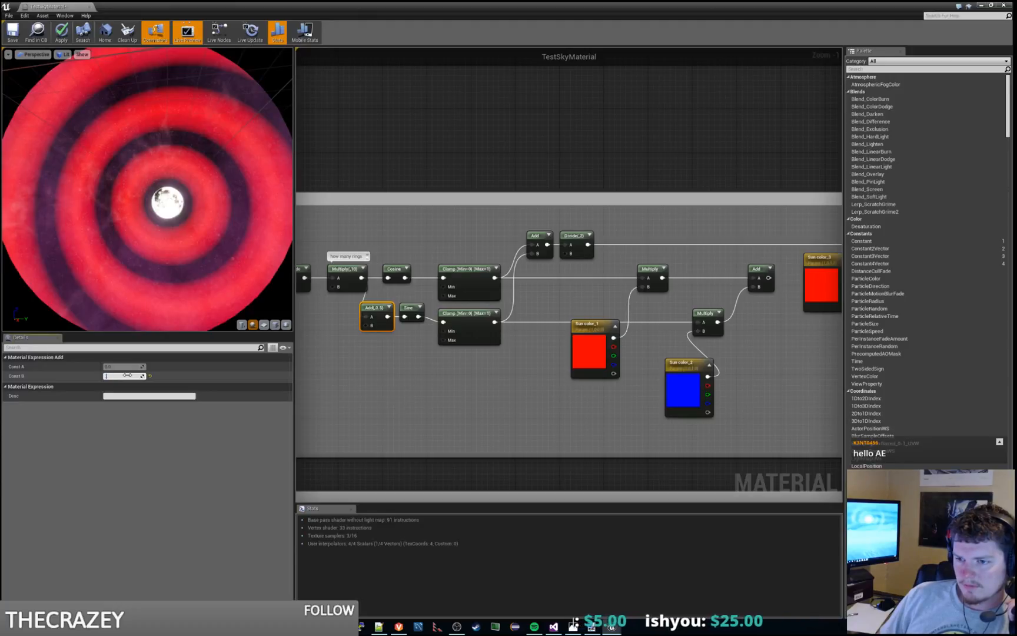
pyautogui.write('0.55')
pyautogui.press('Return')
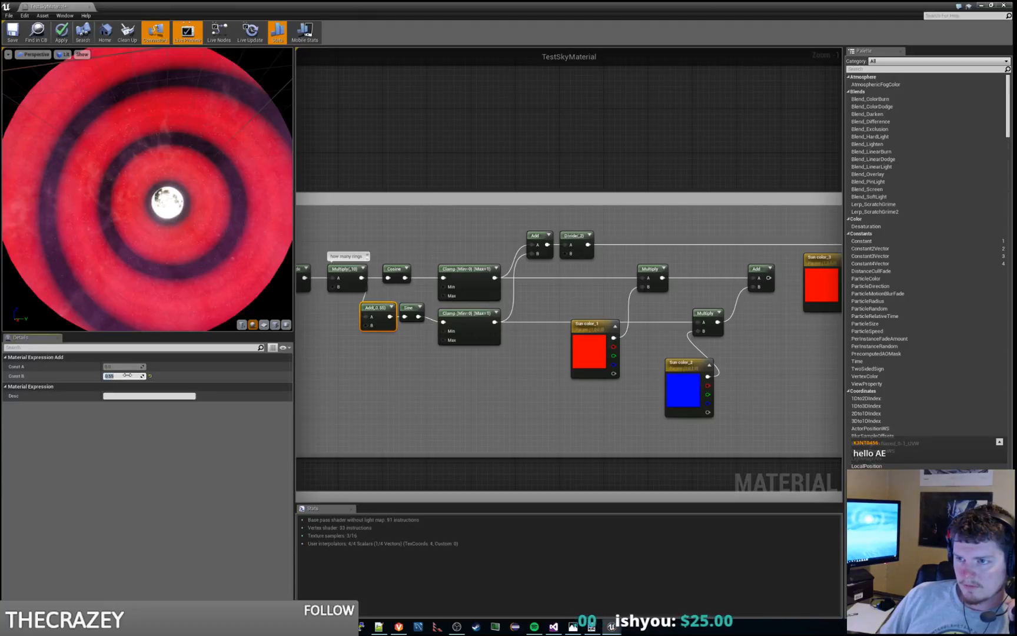
pyautogui.write('0.25')
pyautogui.press('Return')
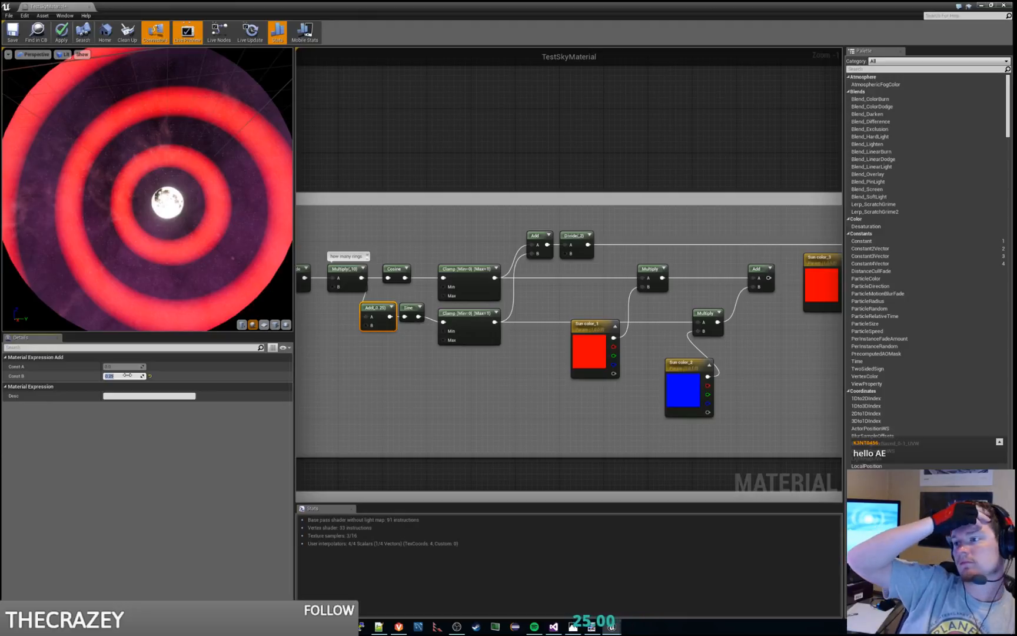
# Step: Bypass both Clamps by wiring Cosine into A and Sine into B of the Add that feeds the Divide
pyautogui.click(479, 314)
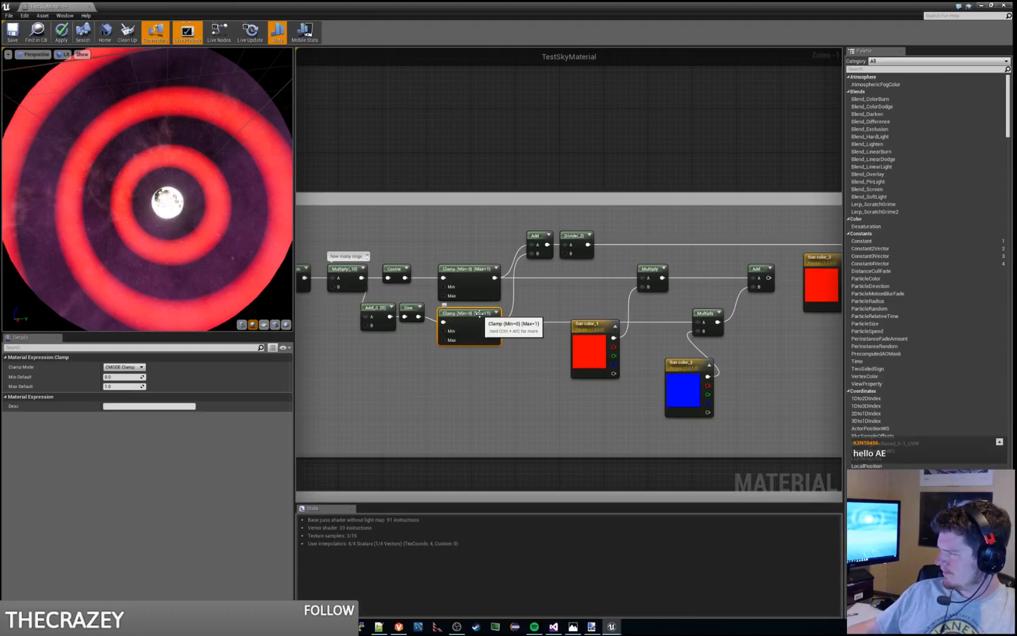
pyautogui.click(451, 352)
pyautogui.moveTo(418, 316); pyautogui.dragTo(533, 257)
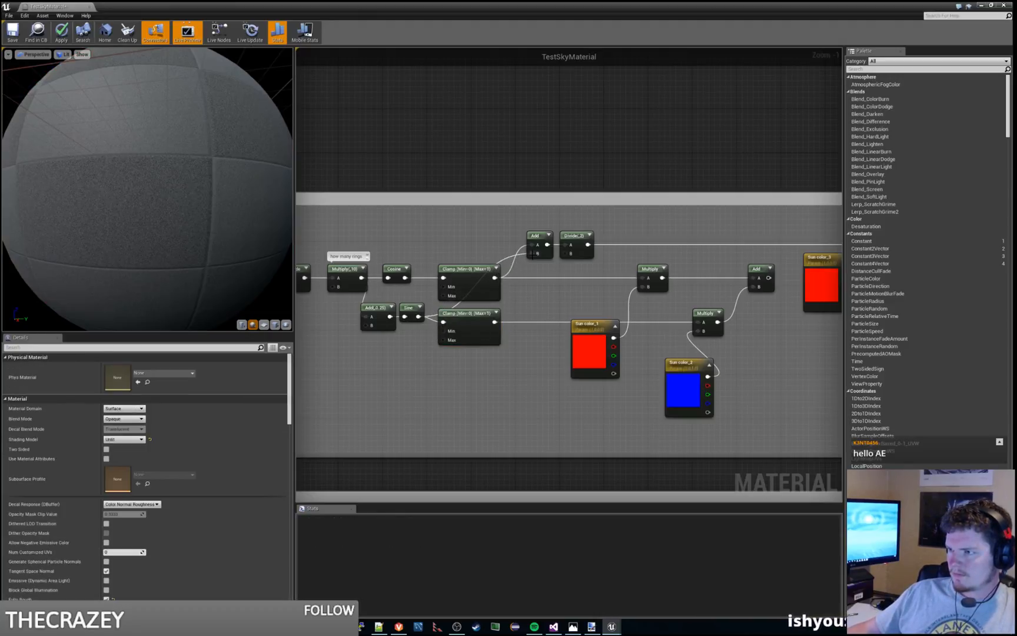
pyautogui.moveTo(405, 278); pyautogui.dragTo(533, 245)
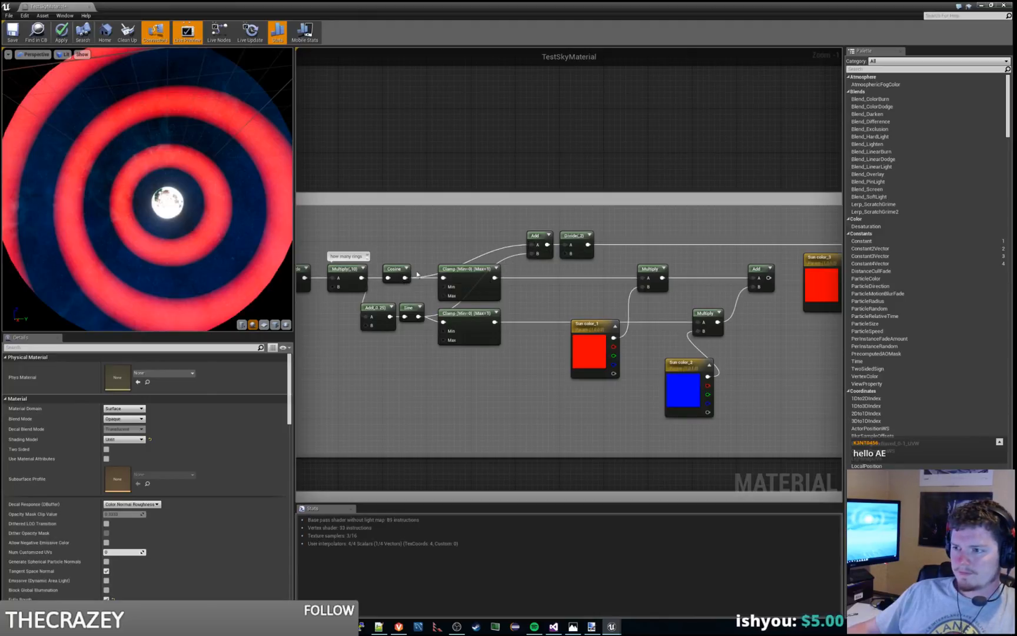
# Step: Try Const B values of 0.3, 0.4 and 0.5 on the offset Add with the unclamped waves
pyautogui.click(377, 315)
pyautogui.click(135, 376)
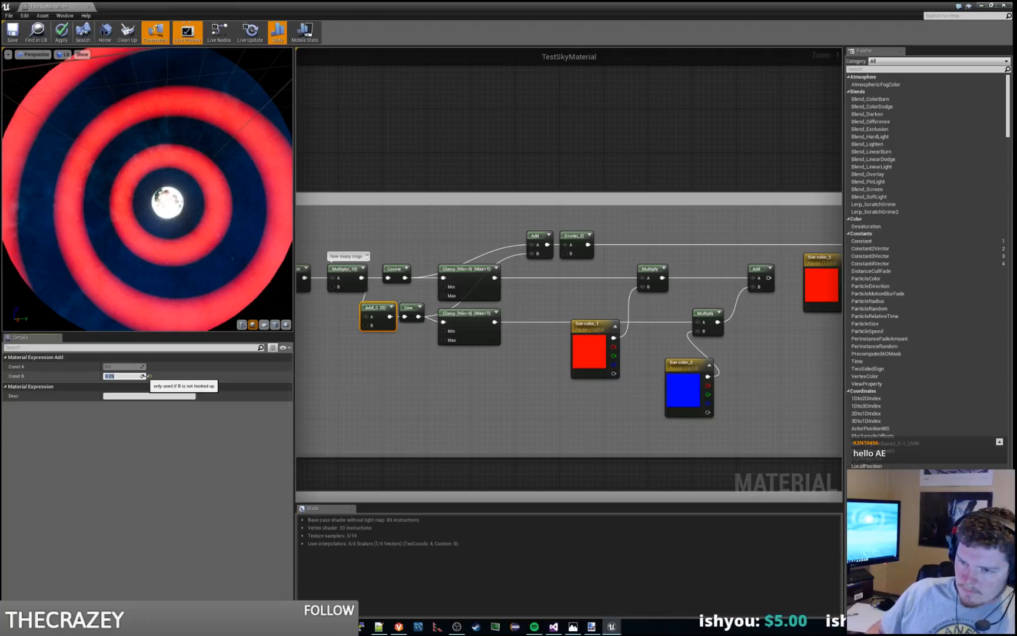
pyautogui.write('0.3')
pyautogui.press('Return')
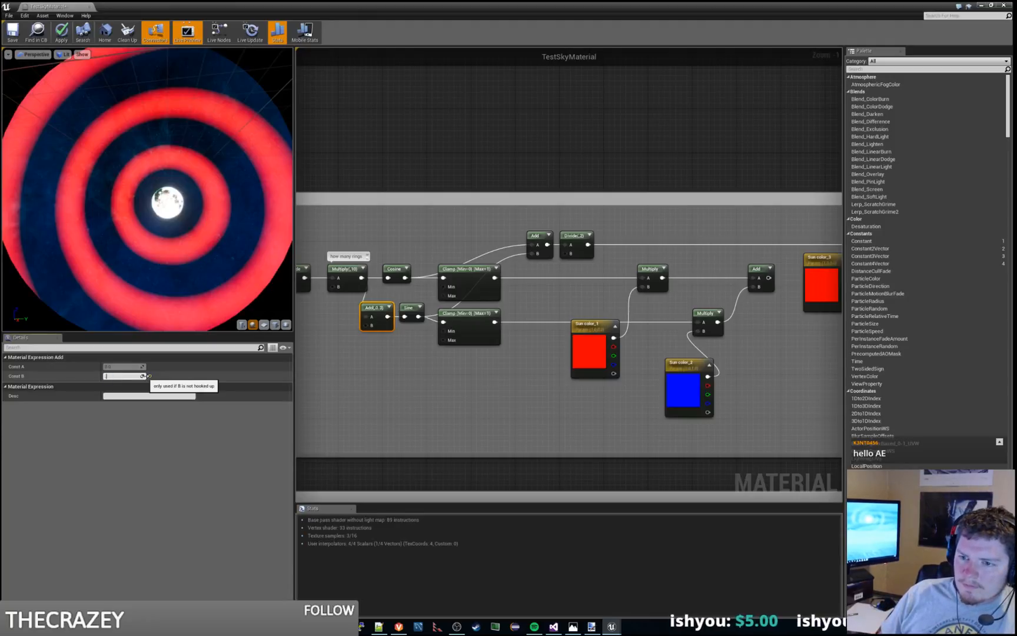
pyautogui.write('0.4')
pyautogui.press('Return')
pyautogui.write('0.5')
pyautogui.press('Return')
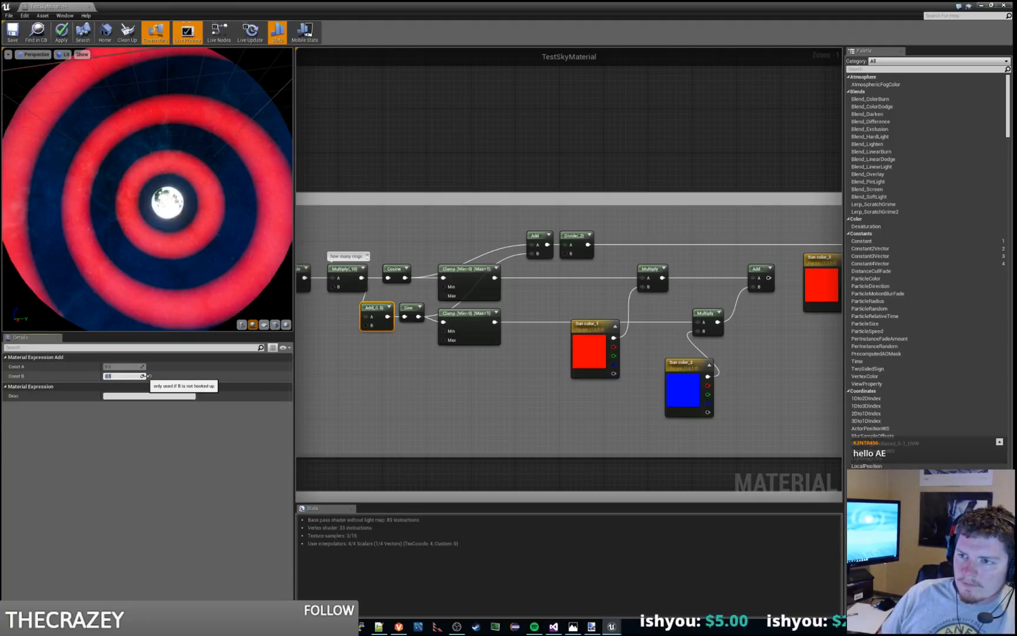
# Step: Raise the offset Add's Const B through 0.6, 0.7, 0.8 and 0.9
pyautogui.write('.6')
pyautogui.press('Return')
pyautogui.write('.7')
pyautogui.press('Return')
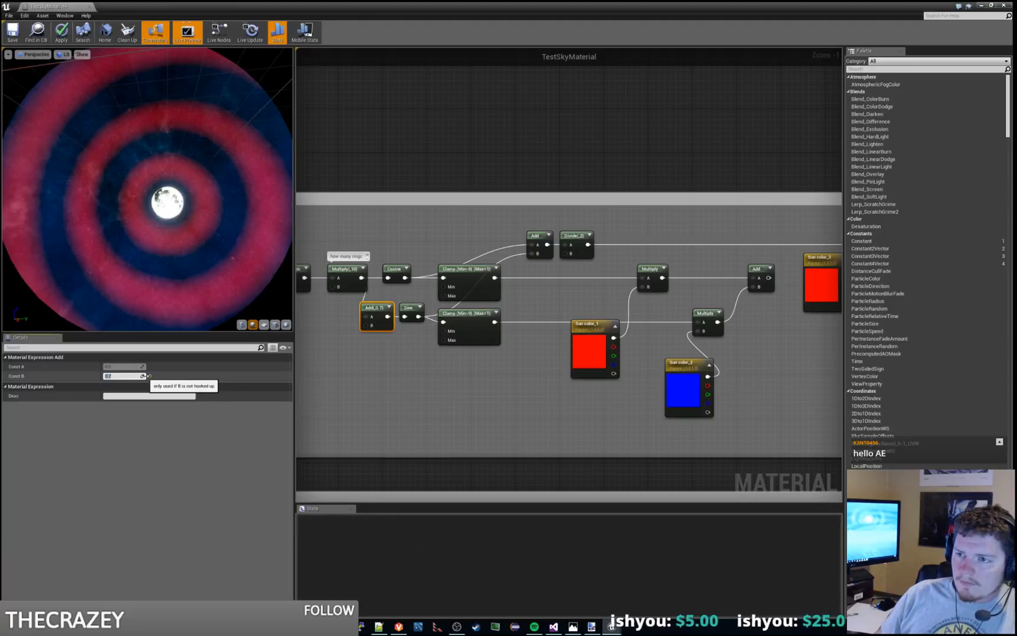
pyautogui.write('.8')
pyautogui.press('Return')
pyautogui.write('.9')
pyautogui.press('Return')
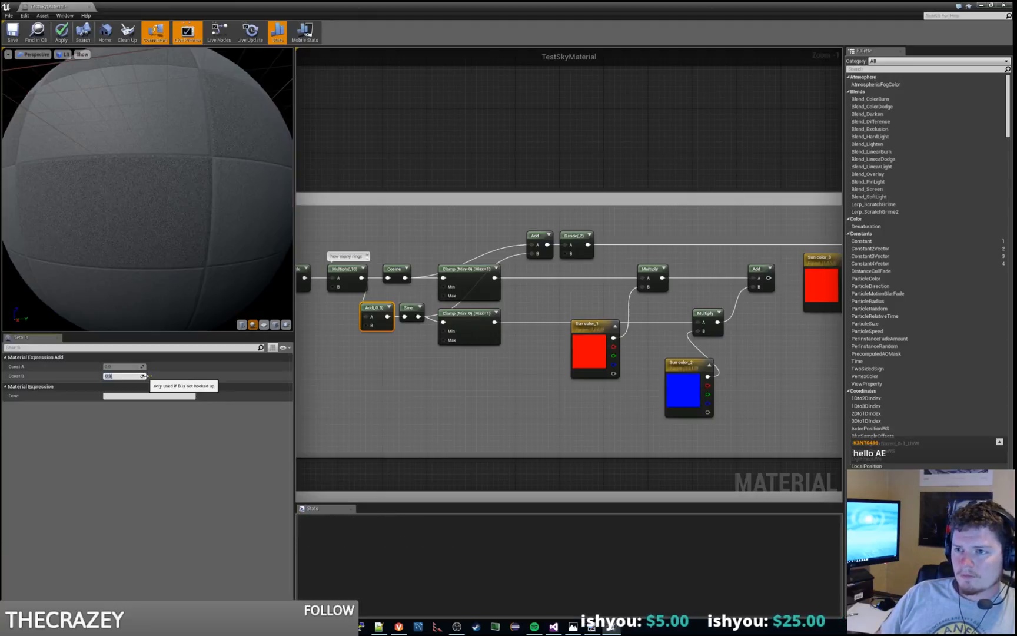
# Step: Return the offset Add's Const B to 0.8, try 0.85, and settle on 0.8
pyautogui.write('.8')
pyautogui.press('Return')
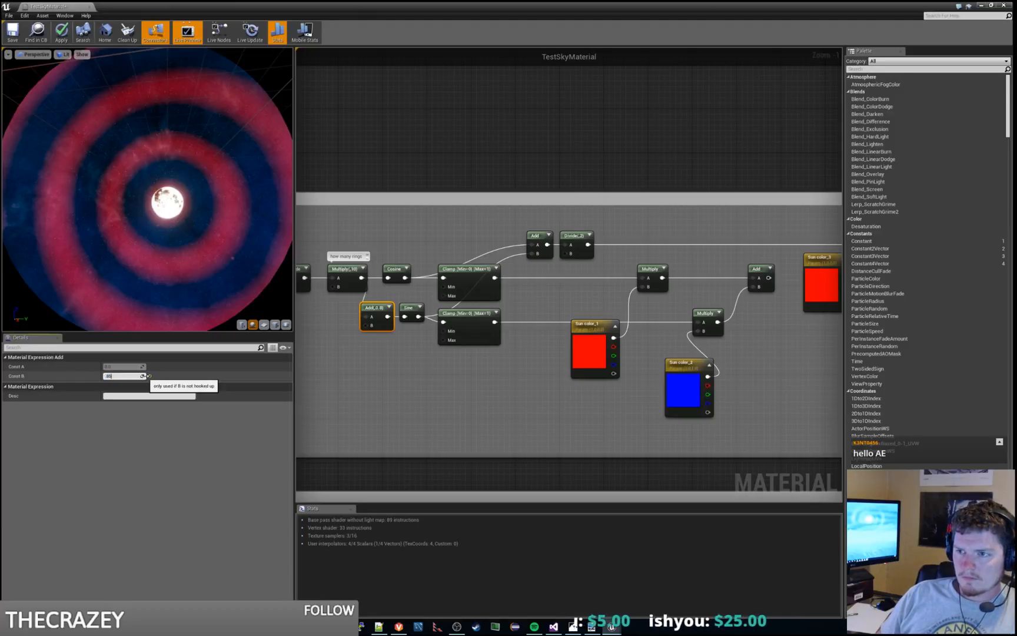
pyautogui.write('.85')
pyautogui.press('Return')
pyautogui.write('.8')
pyautogui.press('Return')
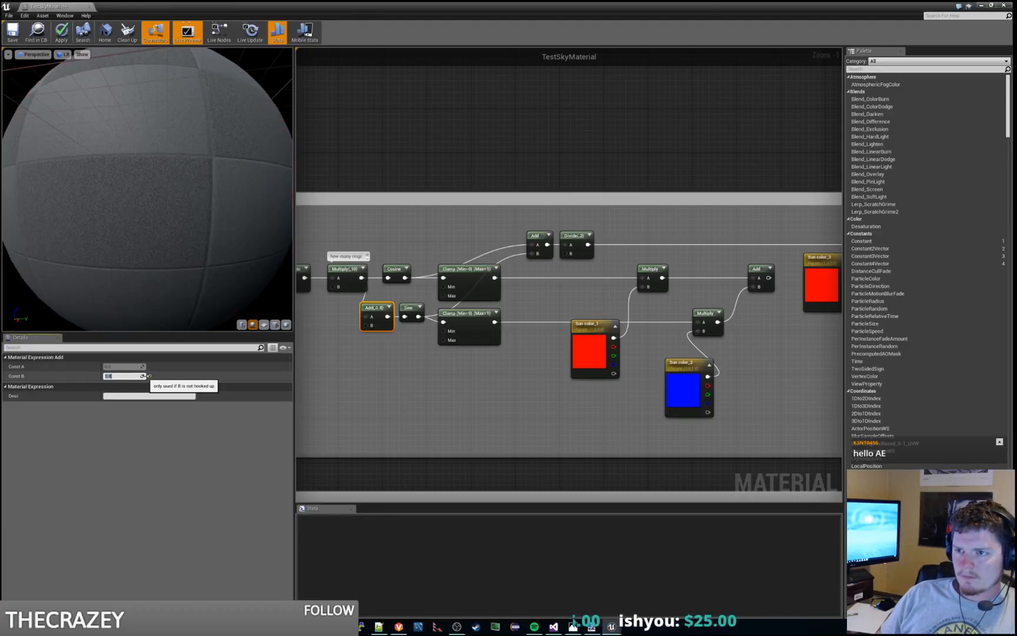
# Step: Inspect the rings in the preview, apply the material, and view the halo around the moon in the Grasslands_At_Night level
pyautogui.moveTo(200, 286); pyautogui.dragTo(231, 311)
pyautogui.moveTo(199, 228); pyautogui.dragTo(186, 186)
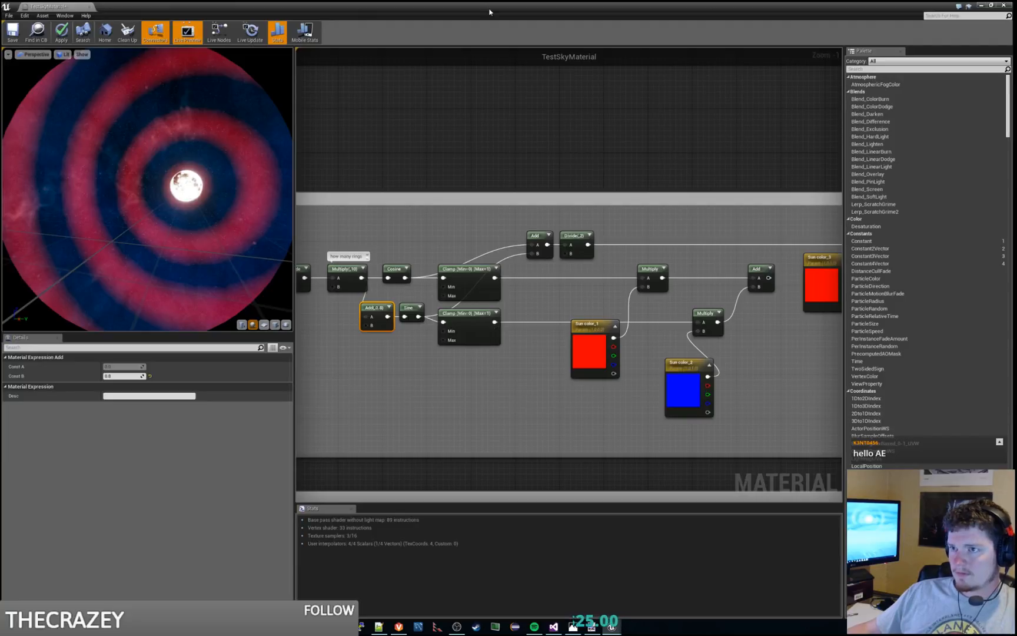
pyautogui.click(981, 6)
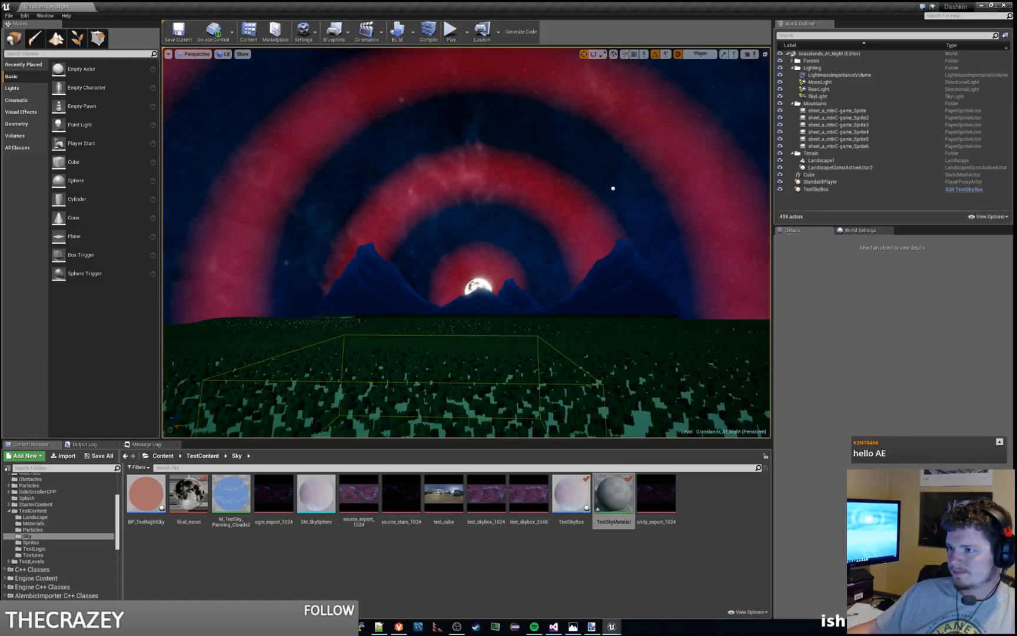
pyautogui.moveTo(498, 255); pyautogui.dragTo(471, 260, button='right')
pyautogui.press('d')
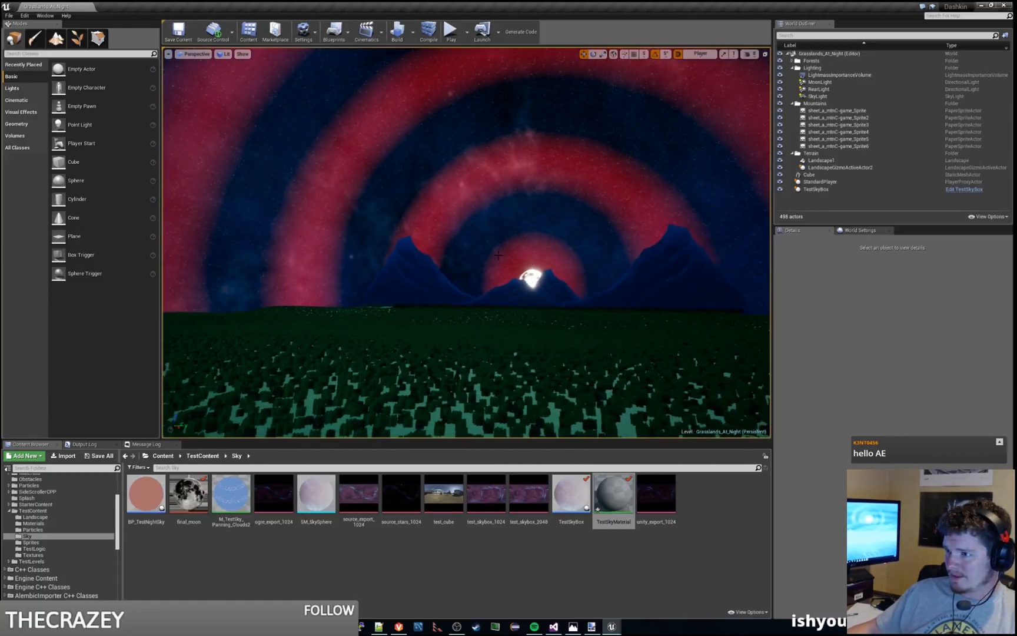
# Step: Reopen TestSkyMaterial, set Sun color_3's R, G and B to 1.0 for a white tint, and apply the material
pyautogui.doubleClick(613, 494)
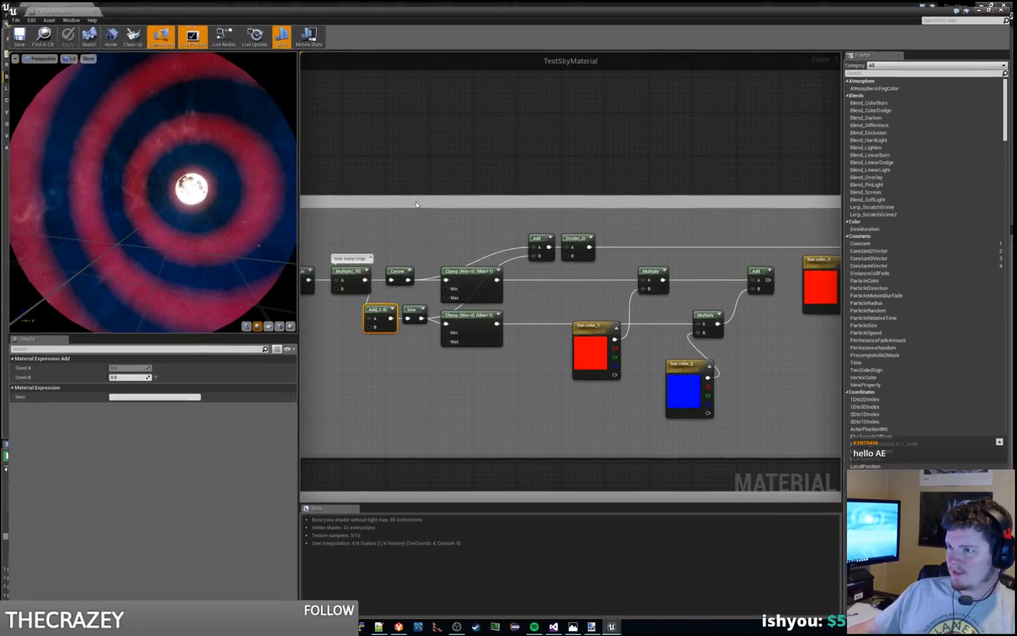
pyautogui.moveTo(645, 275); pyautogui.dragTo(429, 234, button='right')
pyautogui.click(609, 238)
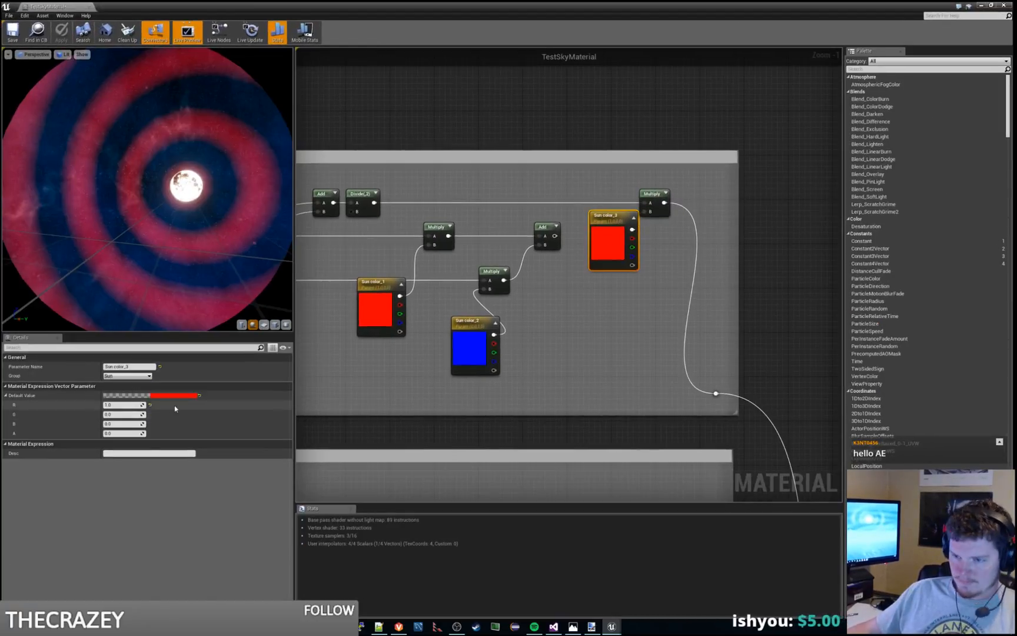
pyautogui.click(150, 405)
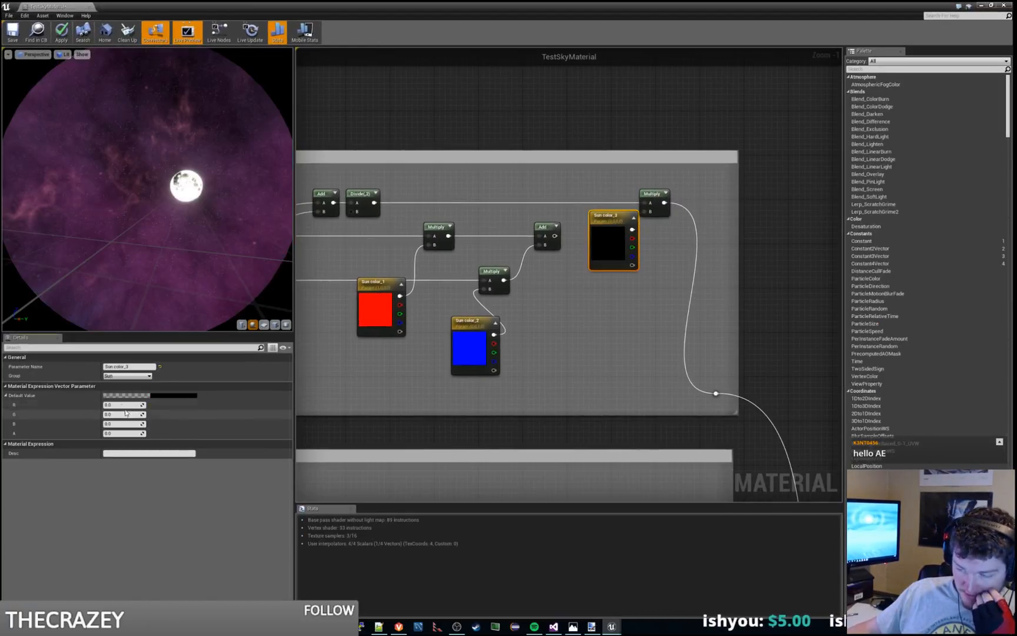
pyautogui.write('1')
pyautogui.press('Tab')
pyautogui.write('1')
pyautogui.press('Tab')
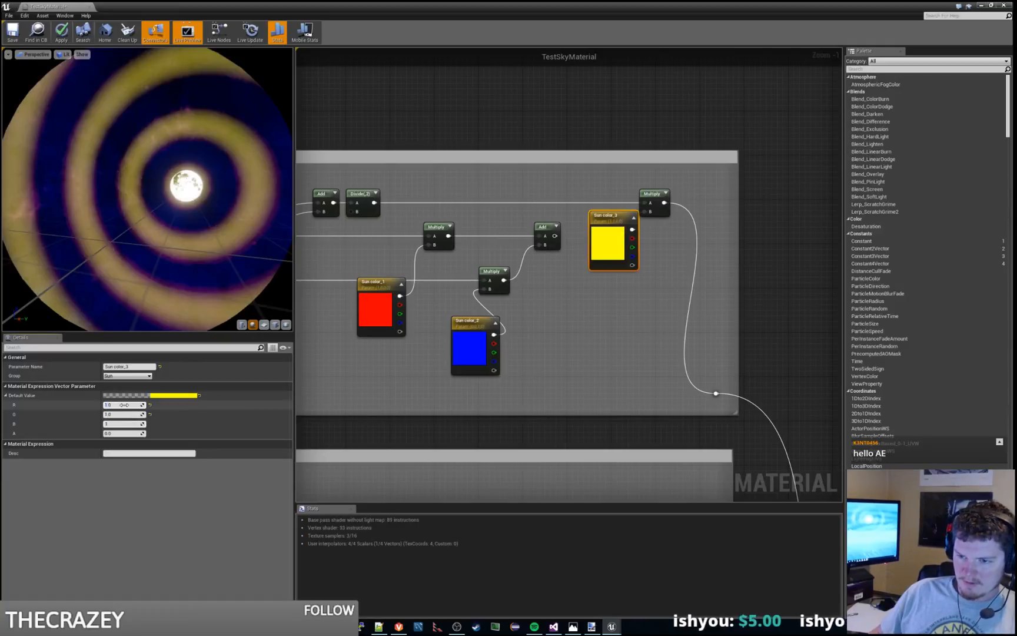
pyautogui.write('1')
pyautogui.press('Return')
pyautogui.click(61, 31)
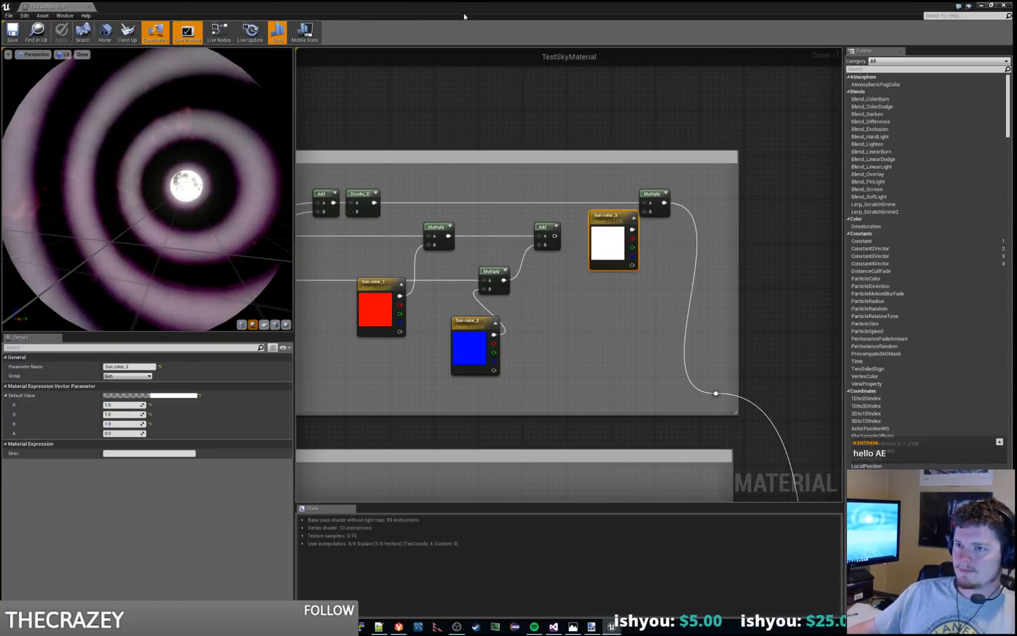
# Step: View the white-tinted rings around the moon in the Grasslands_At_Night level and return to the material graph
pyautogui.click(982, 6)
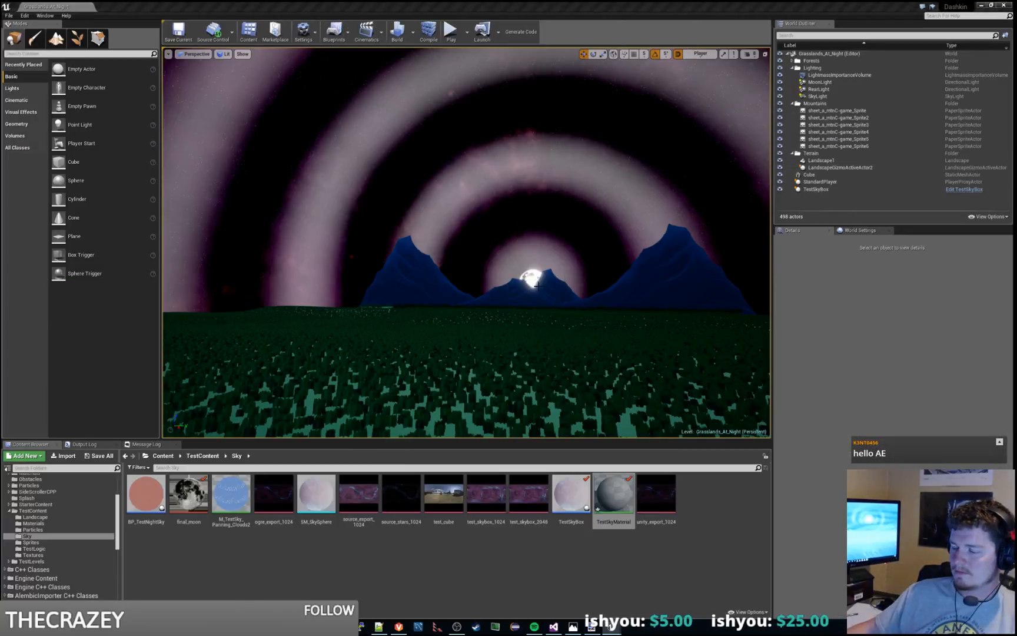
pyautogui.moveTo(565, 201); pyautogui.dragTo(518, 228, button='right')
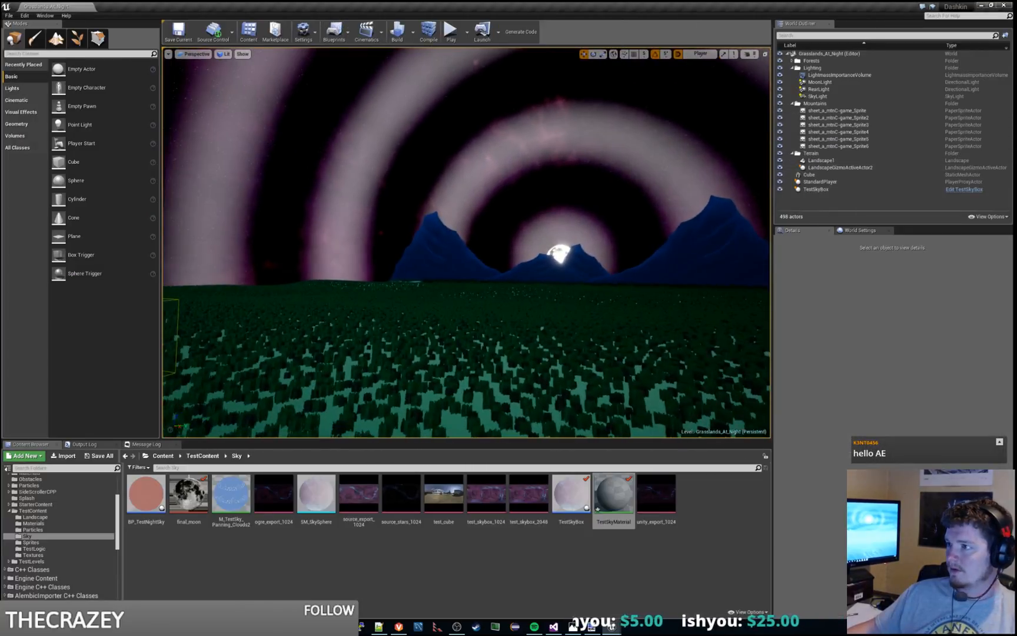
pyautogui.moveTo(1016, 139); pyautogui.dragTo(896, 136)
pyautogui.doubleClick(896, 139)
pyautogui.moveTo(559, 5); pyautogui.dragTo(630, 1)
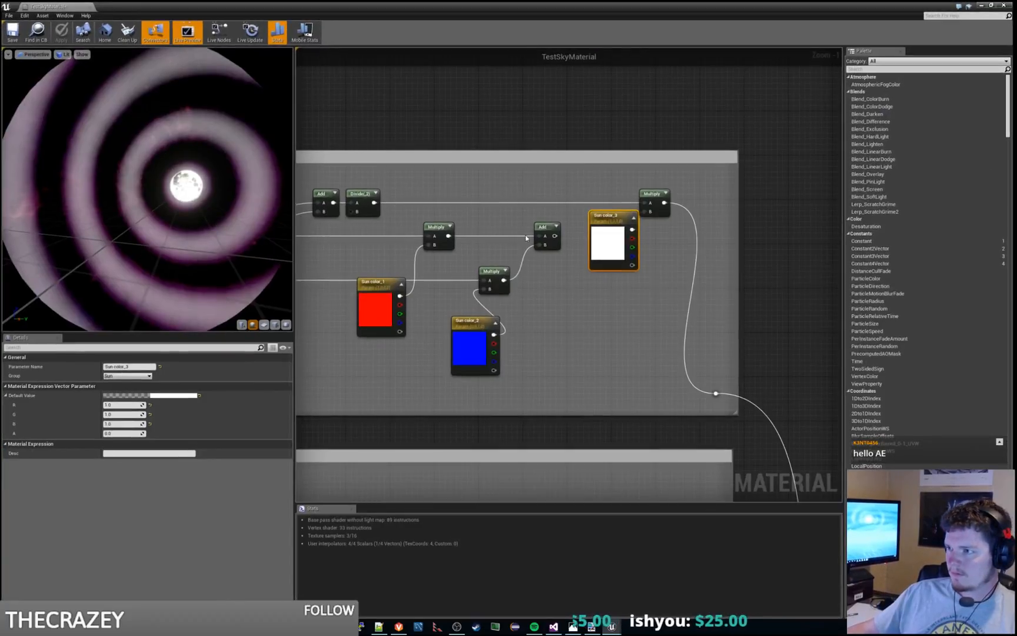
# Step: Shift Sun color_3 slightly aside and wire a new Clamp between the Divide and the final Multiply
pyautogui.rightClick(599, 340)
pyautogui.click(545, 320)
pyautogui.moveTo(616, 215); pyautogui.dragTo(605, 214)
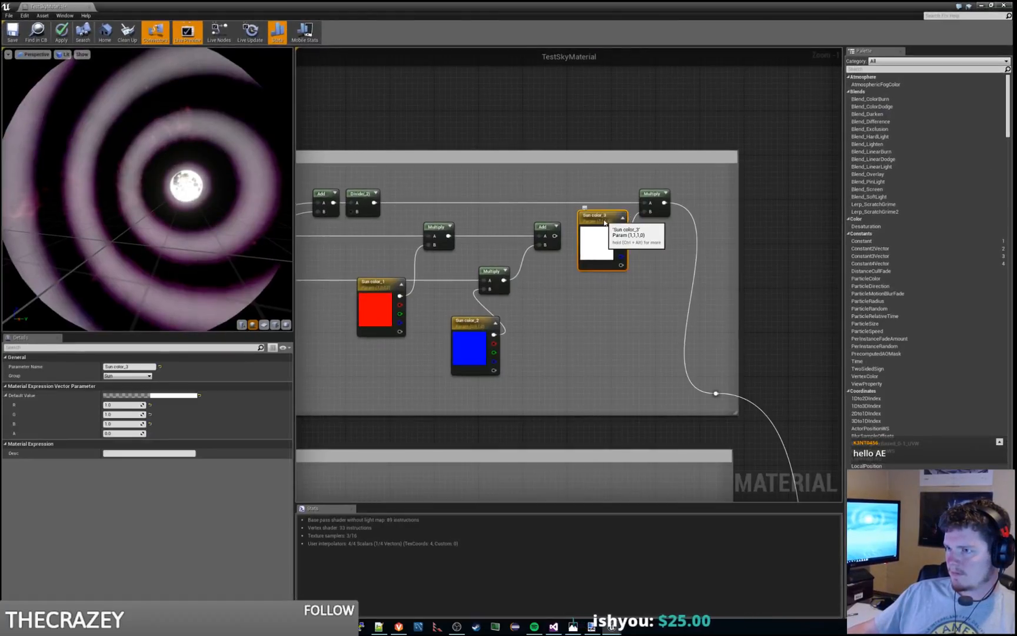
pyautogui.rightClick(594, 362)
pyautogui.write('clamp')
pyautogui.press('Return')
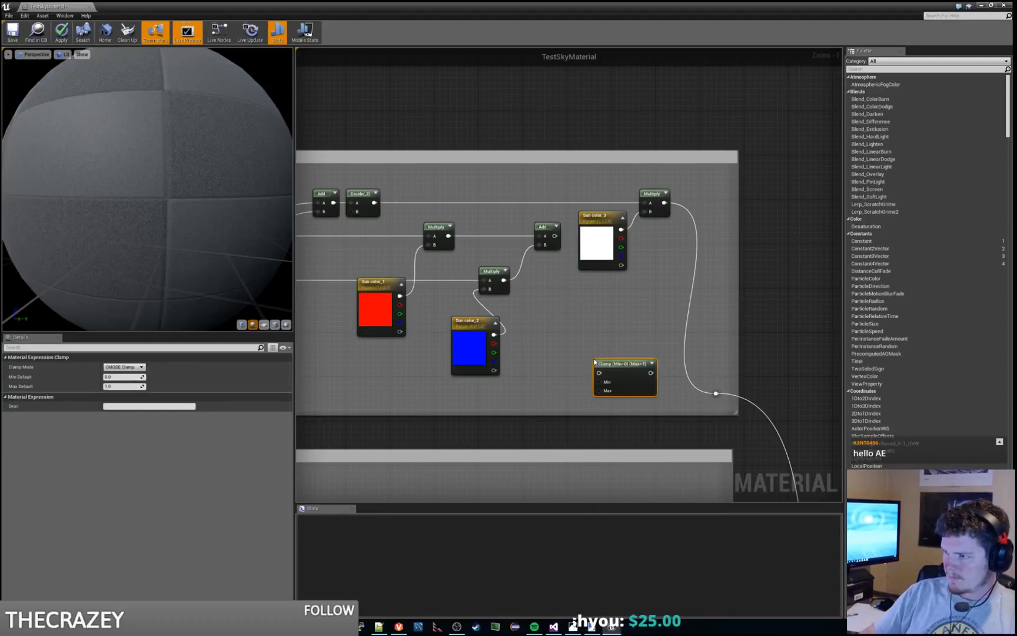
pyautogui.moveTo(635, 380); pyautogui.dragTo(492, 207)
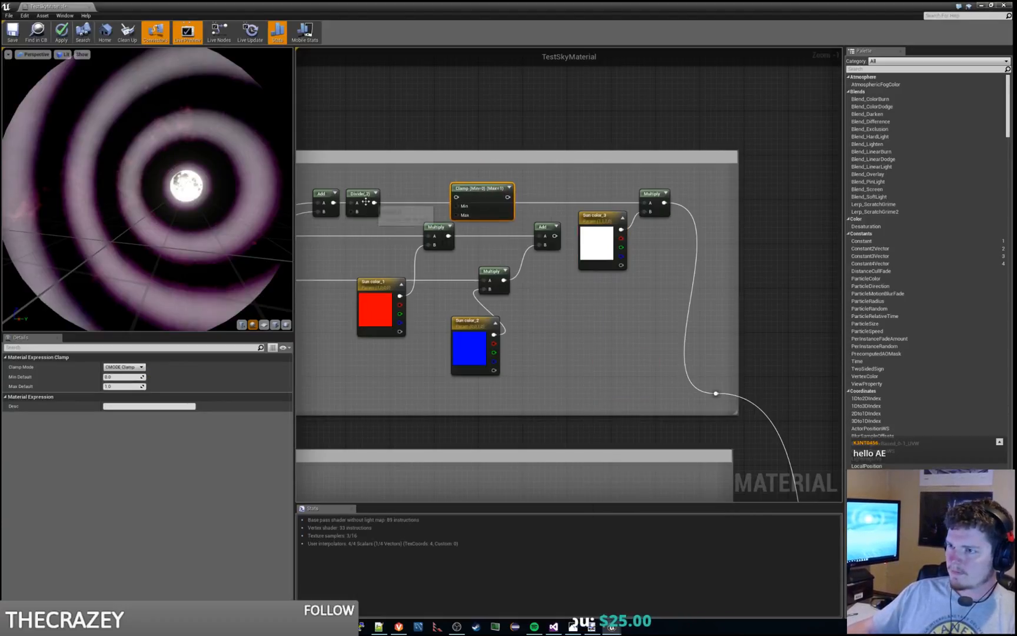
pyautogui.moveTo(374, 202); pyautogui.dragTo(457, 198)
pyautogui.moveTo(519, 201); pyautogui.dragTo(643, 203)
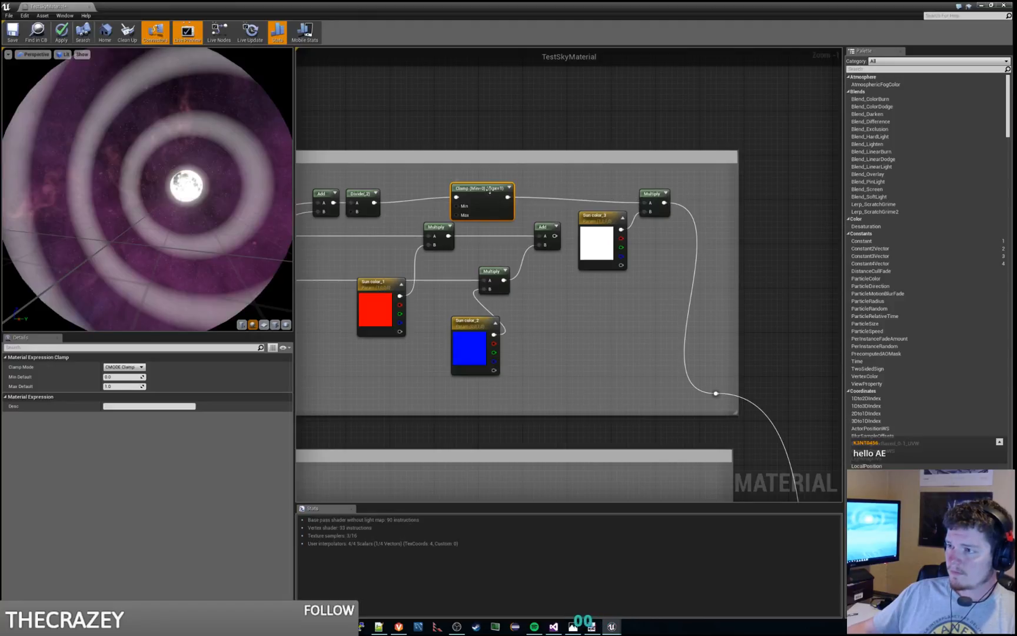
pyautogui.moveTo(490, 188); pyautogui.dragTo(507, 189)
pyautogui.click(438, 181)
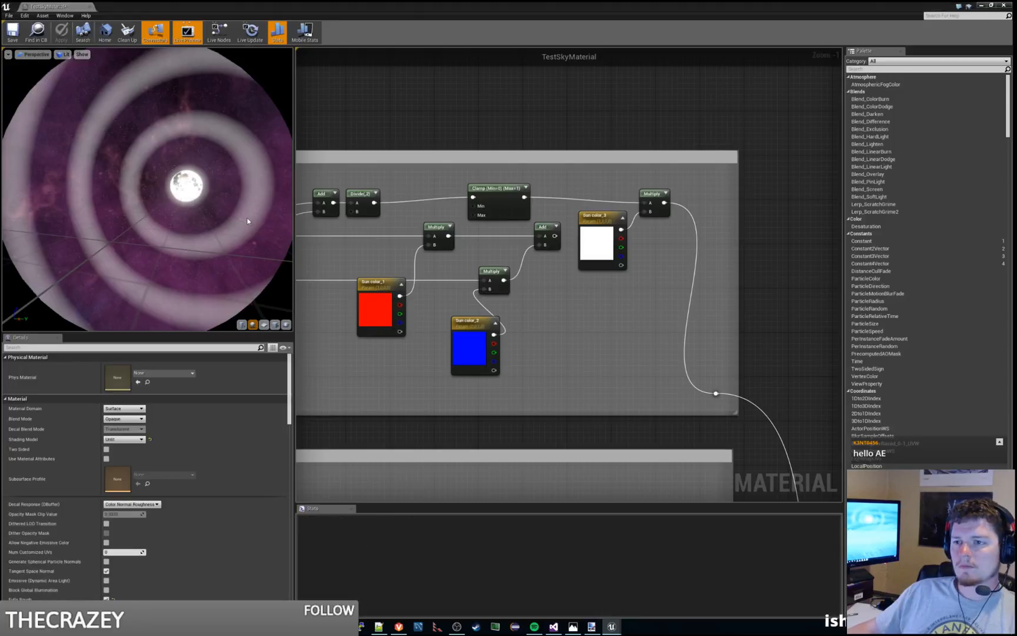
# Step: Inspect the clamped rings in the material preview and the level, and play-test the scene briefly
pyautogui.moveTo(247, 220)
pyautogui.mouseDown(button='right')
pyautogui.moveTo(247, 253)
pyautogui.moveTo(248, 220)
pyautogui.mouseUp(button='right')
pyautogui.moveTo(247, 220); pyautogui.dragTo(208, 220)
pyautogui.click(982, 6)
pyautogui.moveTo(466, 243)
pyautogui.mouseDown(button='right')
pyautogui.moveTo(545, 242)
pyautogui.moveTo(481, 242)
pyautogui.mouseUp(button='right')
pyautogui.moveTo(497, 120); pyautogui.dragTo(513, 176)
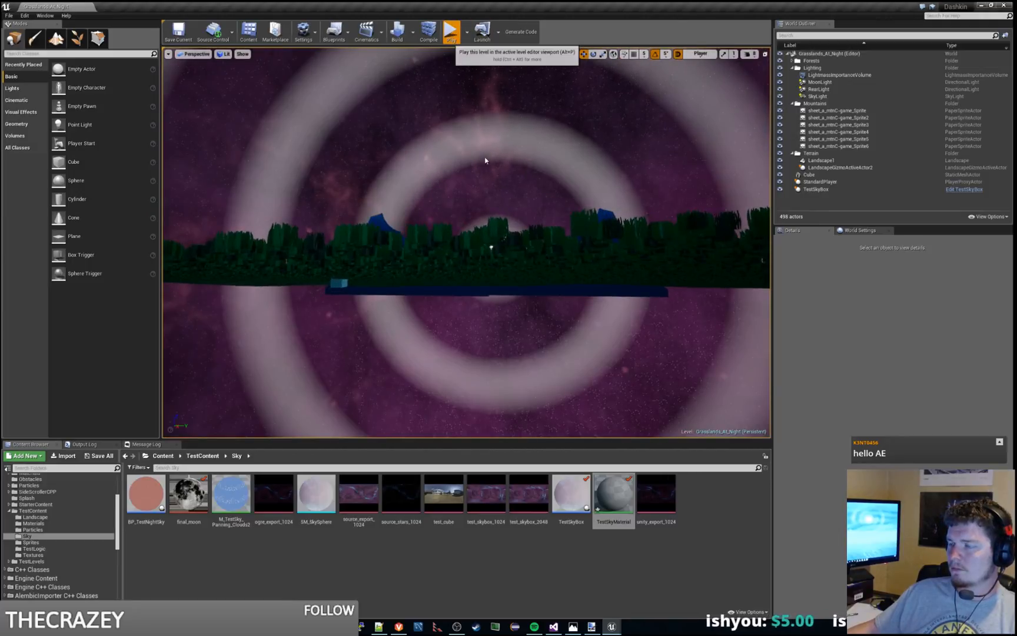
pyautogui.click(451, 32)
pyautogui.press('d')
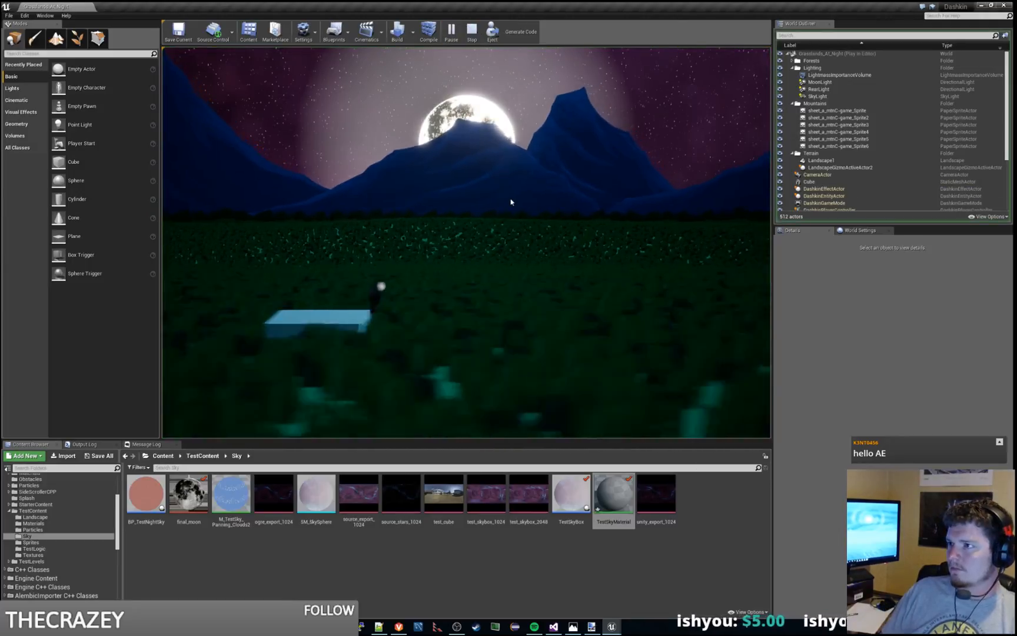
pyautogui.press('Escape')
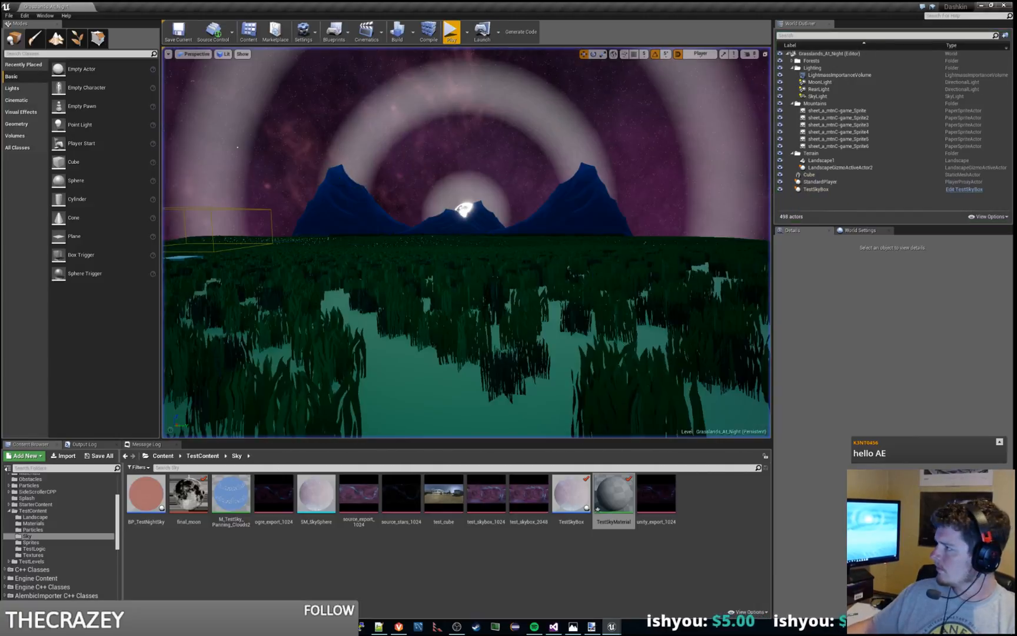
# Step: Back in the material graph, try Const B values of 12 and 360 on the "how many rings" Multiply
pyautogui.moveTo(1016, 65); pyautogui.dragTo(547, 1)
pyautogui.moveTo(423, 124); pyautogui.dragTo(545, 160, button='right')
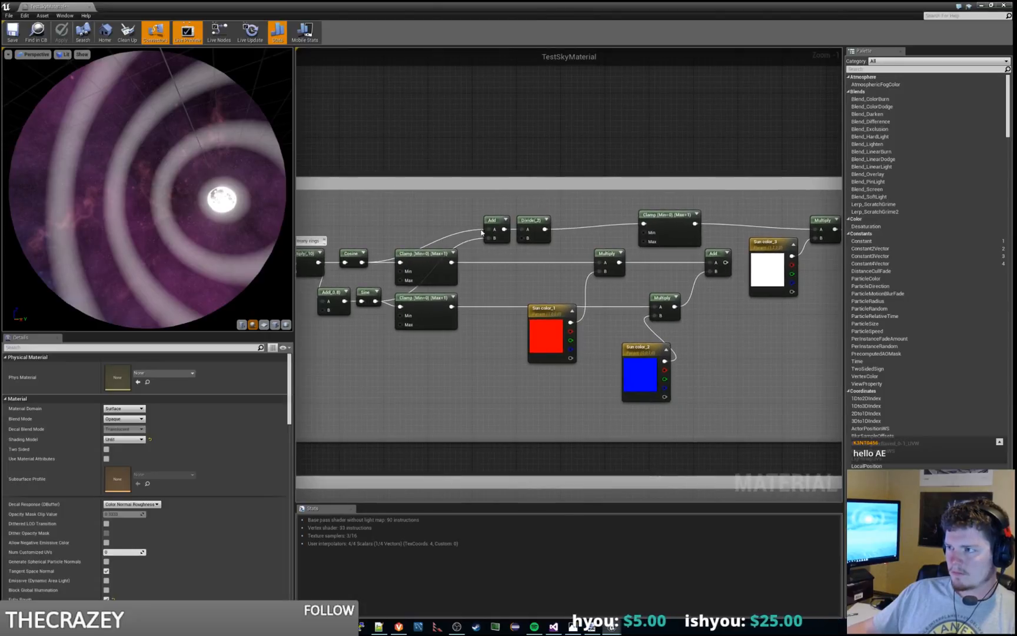
pyautogui.moveTo(664, 219); pyautogui.dragTo(684, 216, button='right')
pyautogui.click(685, 215)
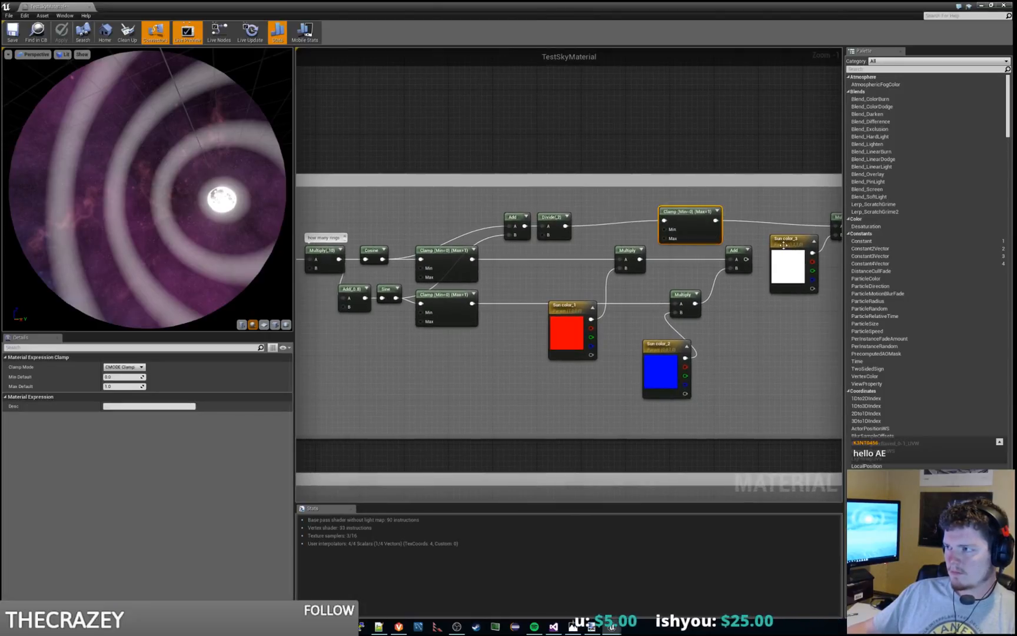
pyautogui.moveTo(774, 239); pyautogui.dragTo(733, 218, button='right')
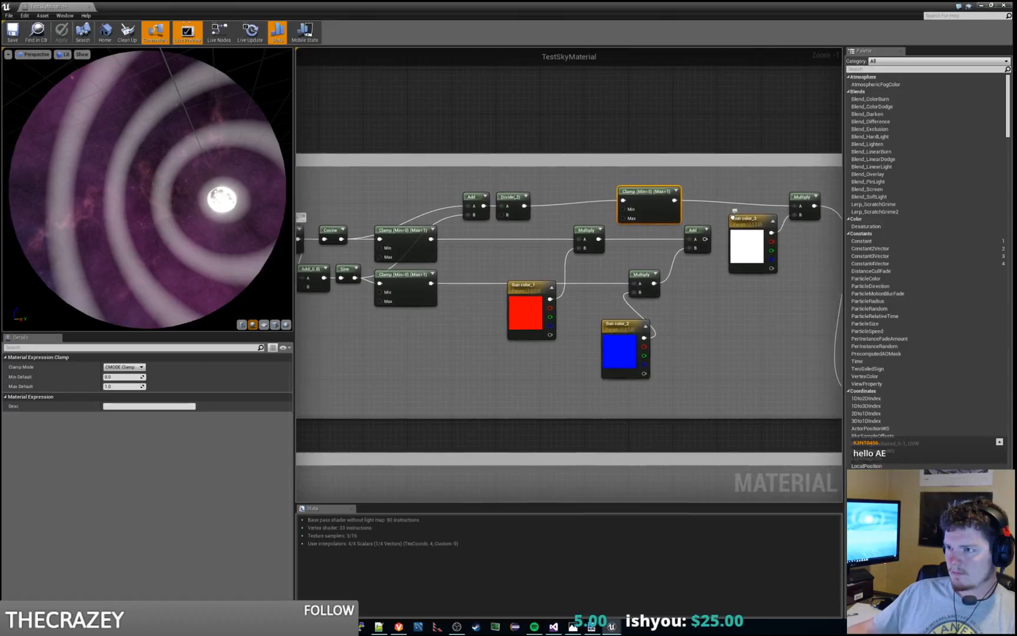
pyautogui.moveTo(461, 270); pyautogui.dragTo(521, 270, button='right')
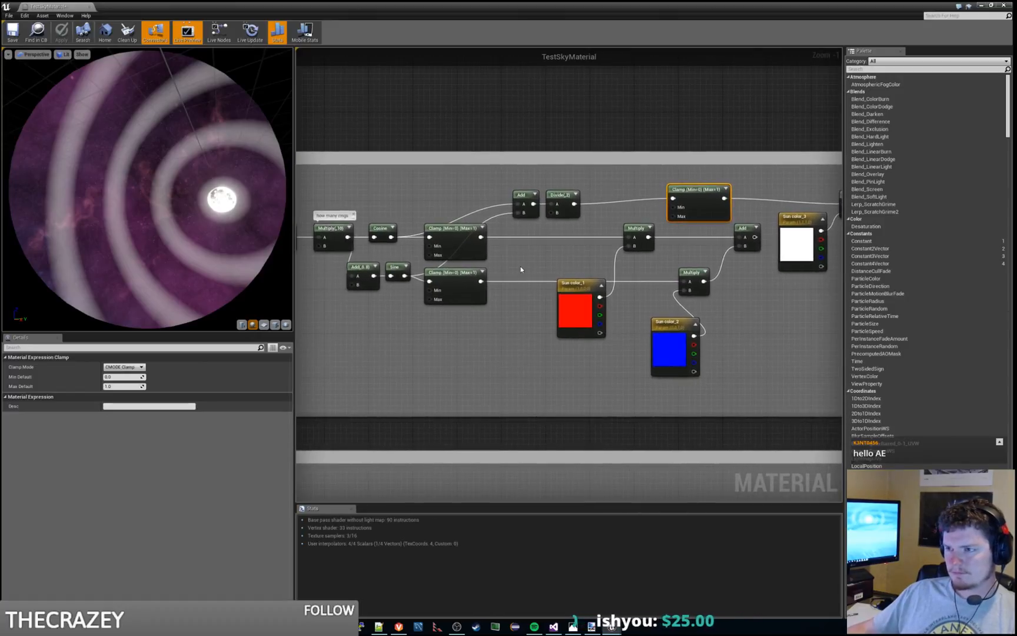
pyautogui.moveTo(415, 364); pyautogui.dragTo(441, 359, button='right')
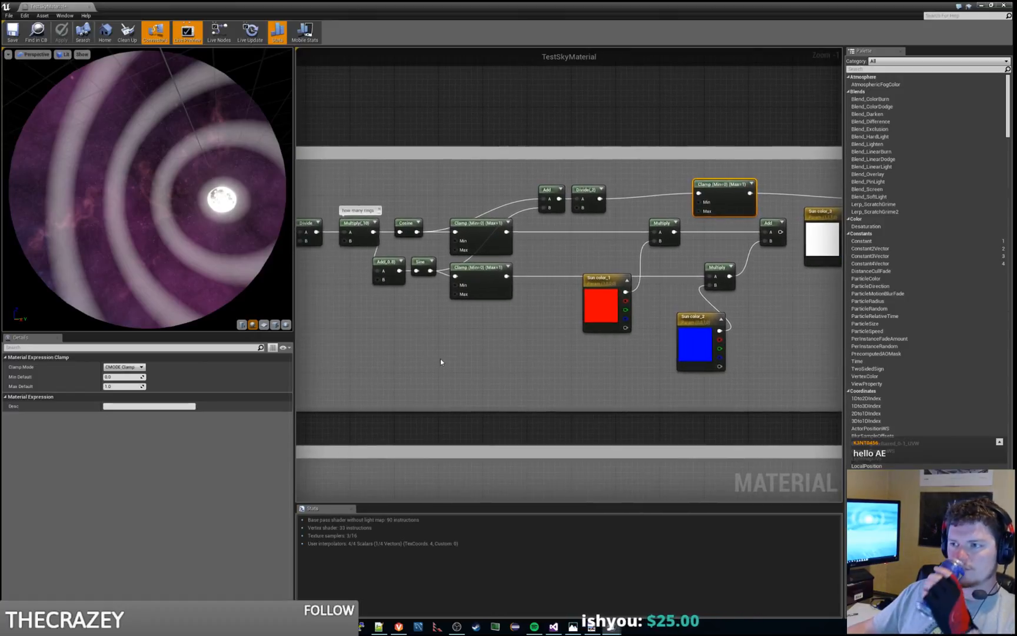
pyautogui.click(357, 240)
pyautogui.click(122, 376)
pyautogui.write('1')
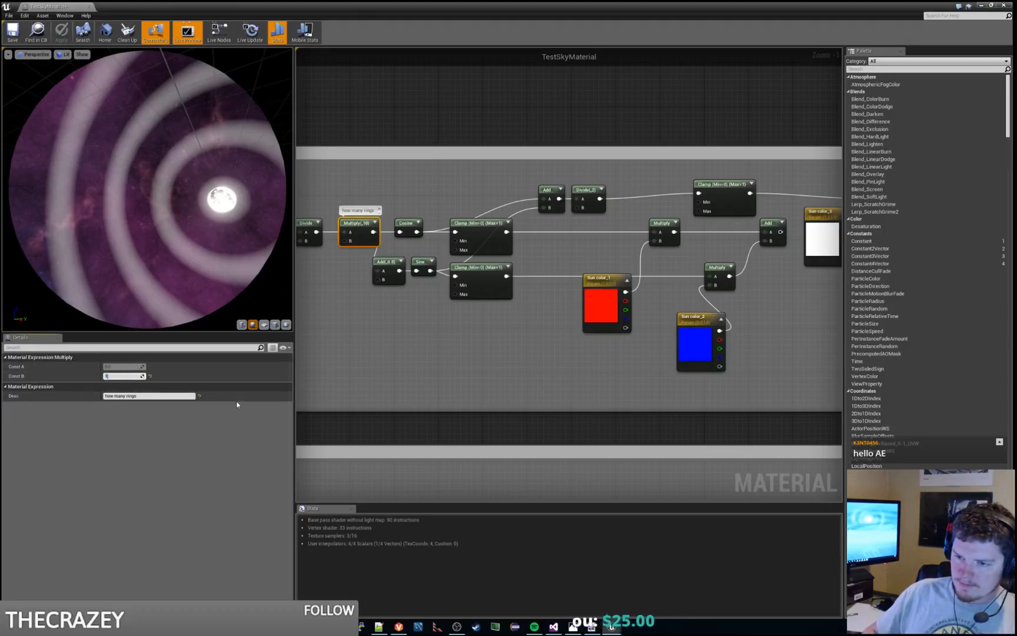
pyautogui.write('2')
pyautogui.press('Return')
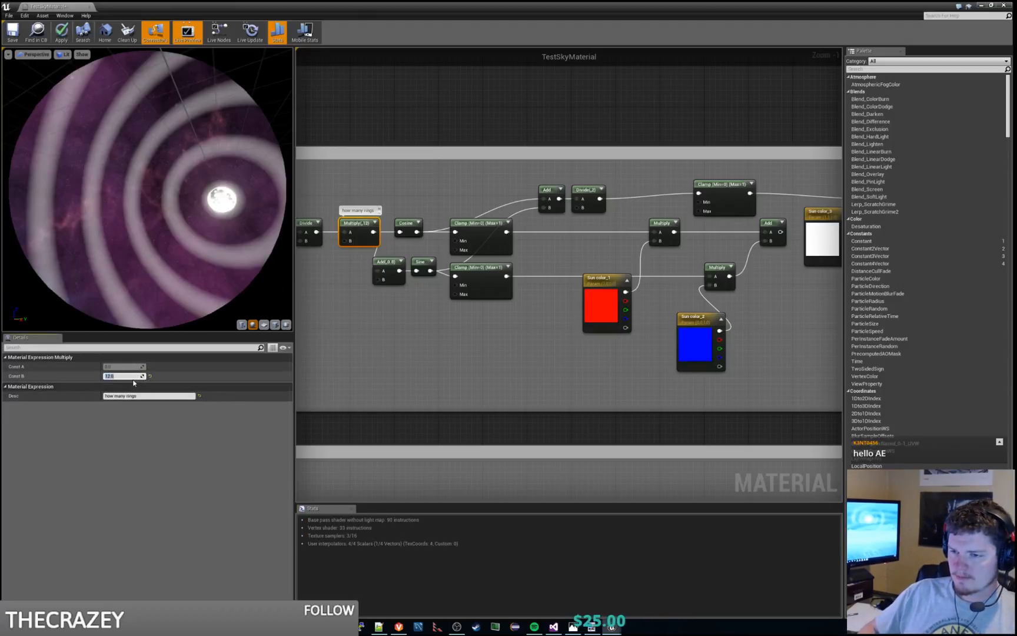
pyautogui.write('360')
pyautogui.press('Return')
# Step: Play-test the level repeatedly to compare the ring density around the moon for different ring counts
pyautogui.moveTo(512, 6); pyautogui.dragTo(1016, 223)
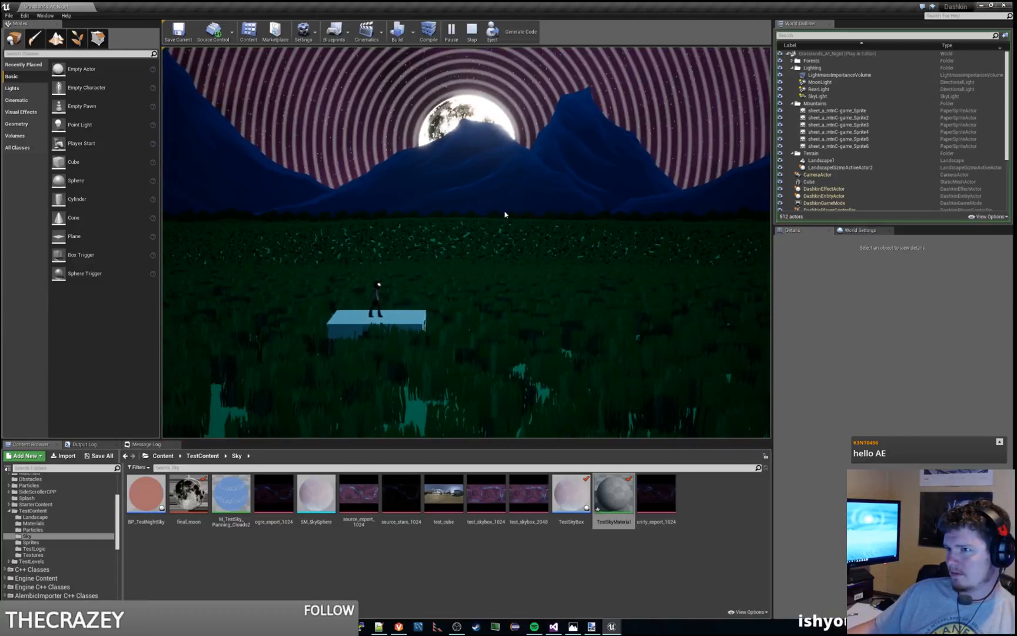
pyautogui.press('Escape')
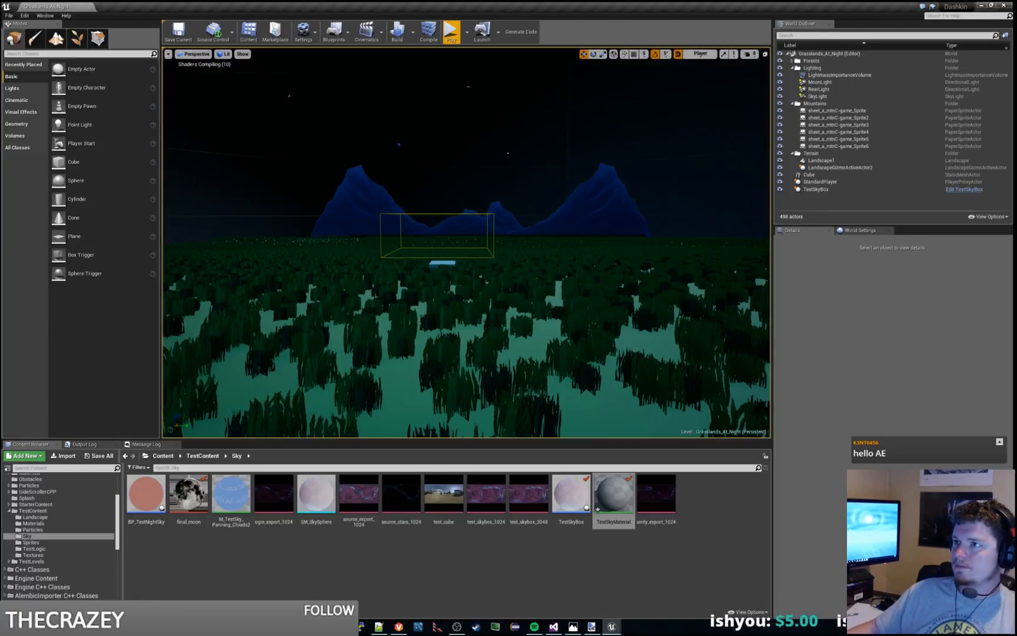
pyautogui.click(451, 36)
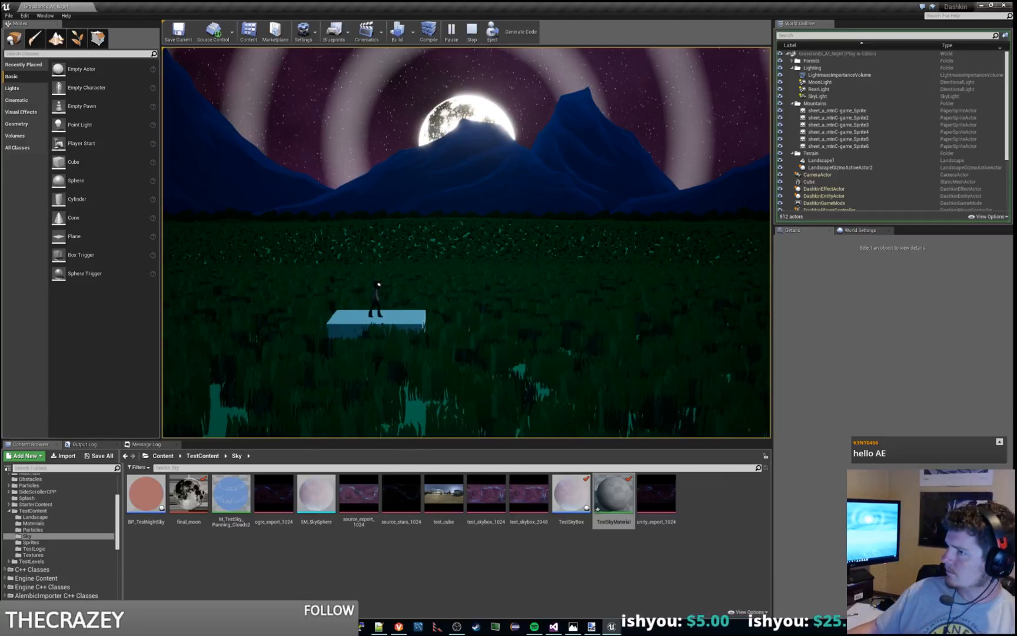
pyautogui.press('Escape')
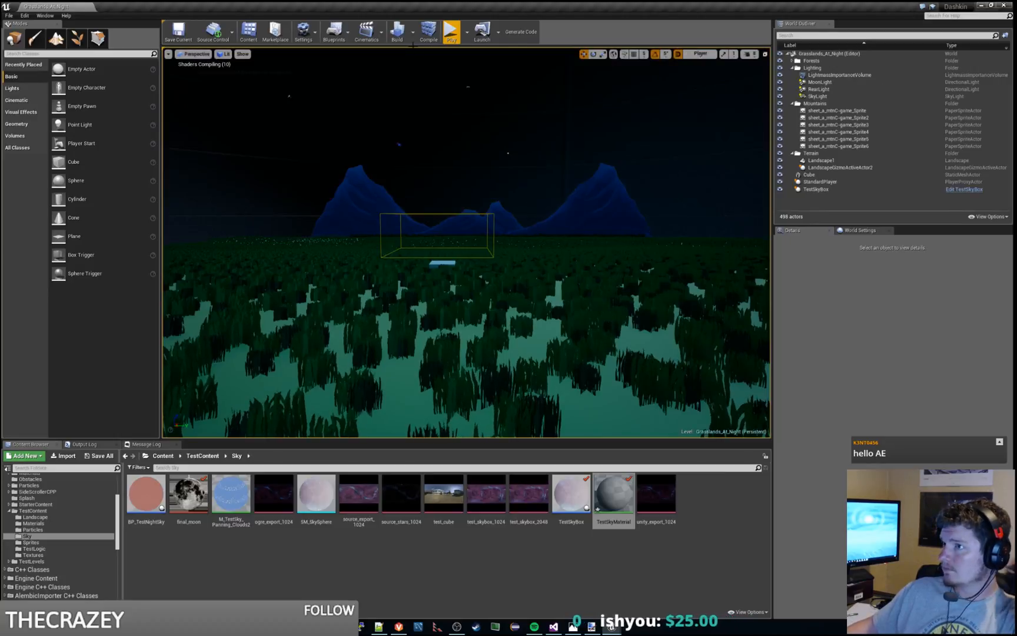
pyautogui.click(452, 33)
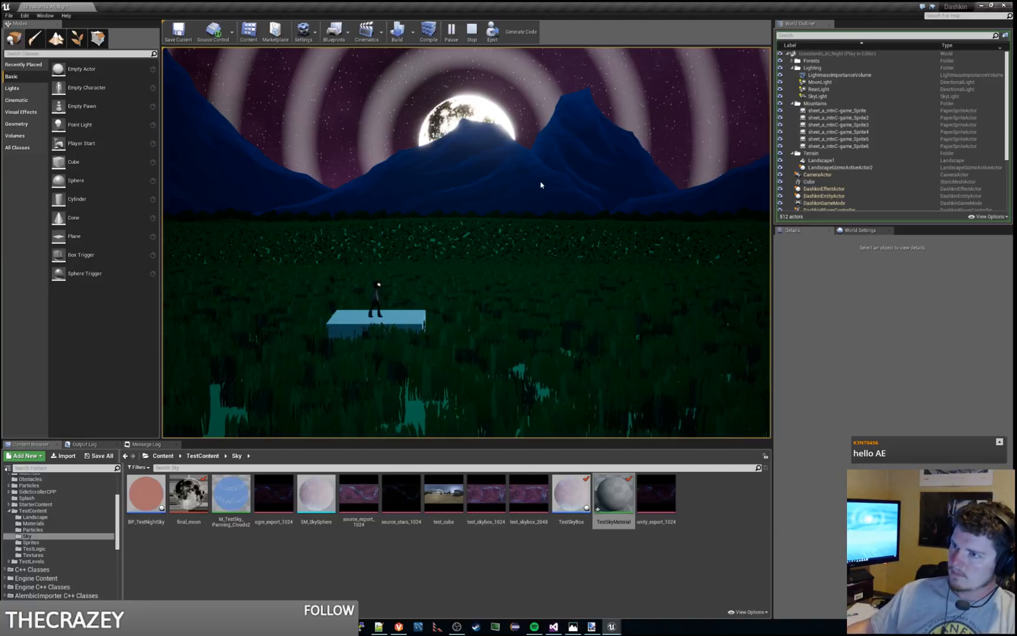
pyautogui.press('Escape')
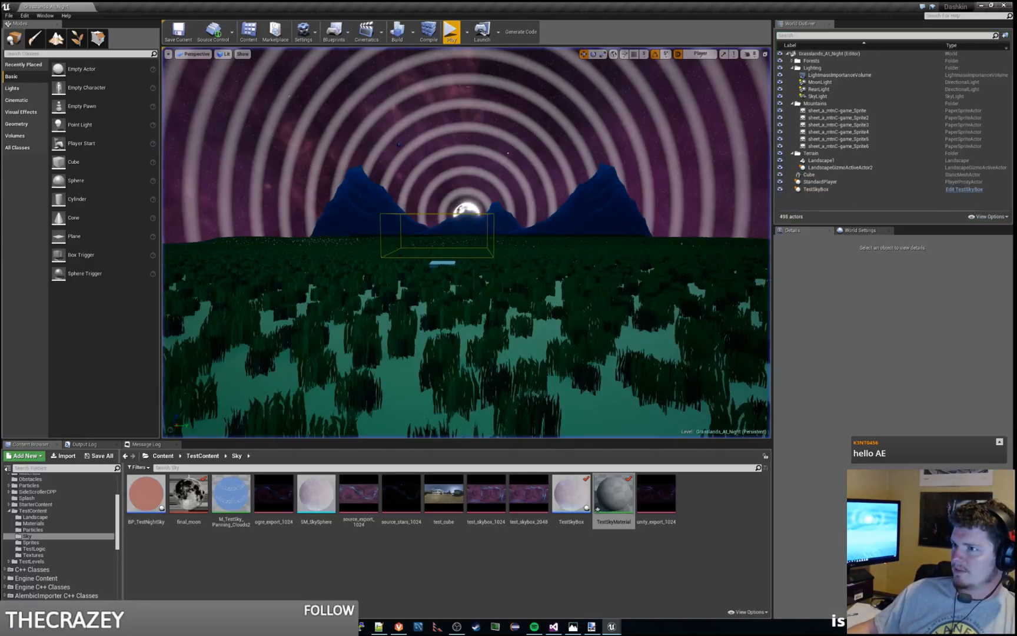
# Step: Return to the material graph and move the Divide and Pi nodes closer to the Arccosine
pyautogui.moveTo(1, 6); pyautogui.dragTo(432, 0)
pyautogui.moveTo(397, 309); pyautogui.dragTo(622, 278, button='right')
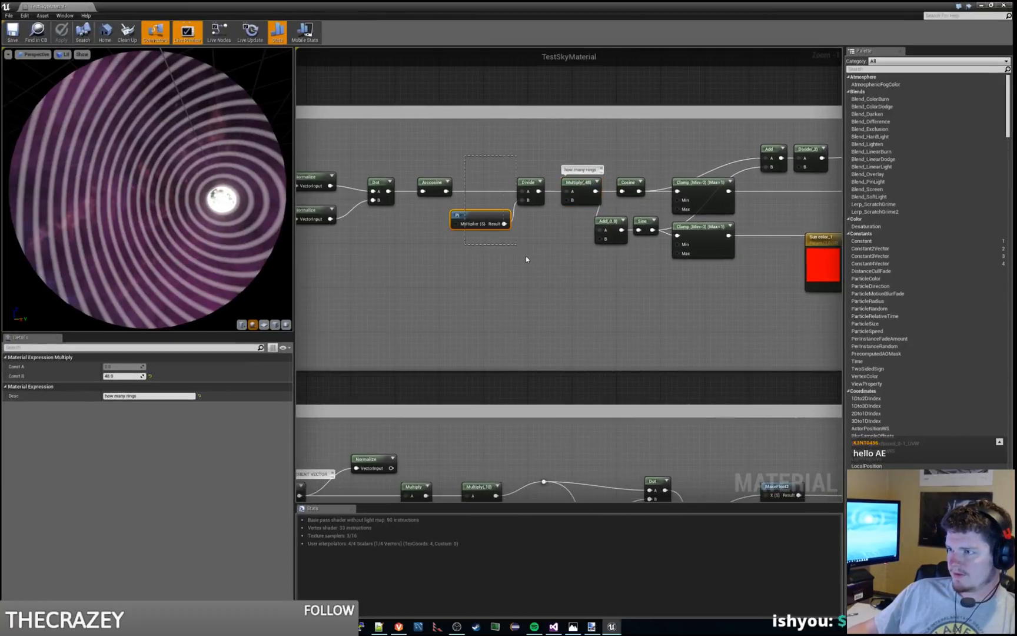
pyautogui.moveTo(527, 259); pyautogui.dragTo(529, 259)
pyautogui.moveTo(524, 183); pyautogui.dragTo(475, 184)
pyautogui.click(544, 259)
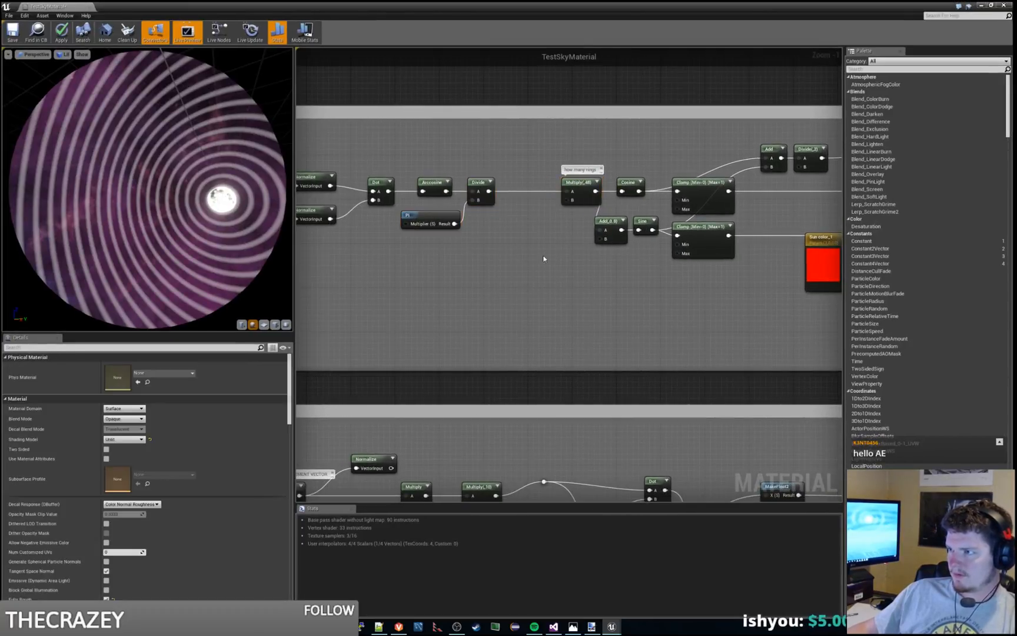
# Step: Try a copy of the 0.8 Add below the ring nodes, fed by the Divide output
pyautogui.click(606, 222)
pyautogui.hotkey('ctrl', 'c')
pyautogui.hotkey('ctrl', 'v')
pyautogui.moveTo(699, 357); pyautogui.dragTo(554, 257)
pyautogui.click(539, 240)
pyautogui.moveTo(533, 194); pyautogui.dragTo(561, 261)
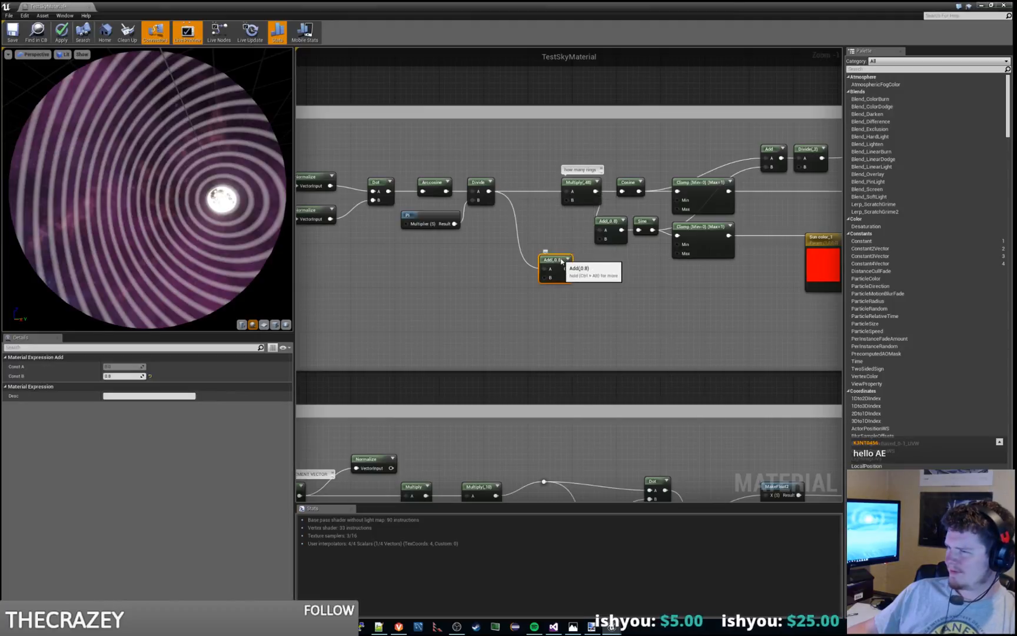
# Step: Move the "how many rings" Multiply next to the Divide and delete the copied Add
pyautogui.moveTo(588, 182); pyautogui.dragTo(541, 182)
pyautogui.click(525, 244)
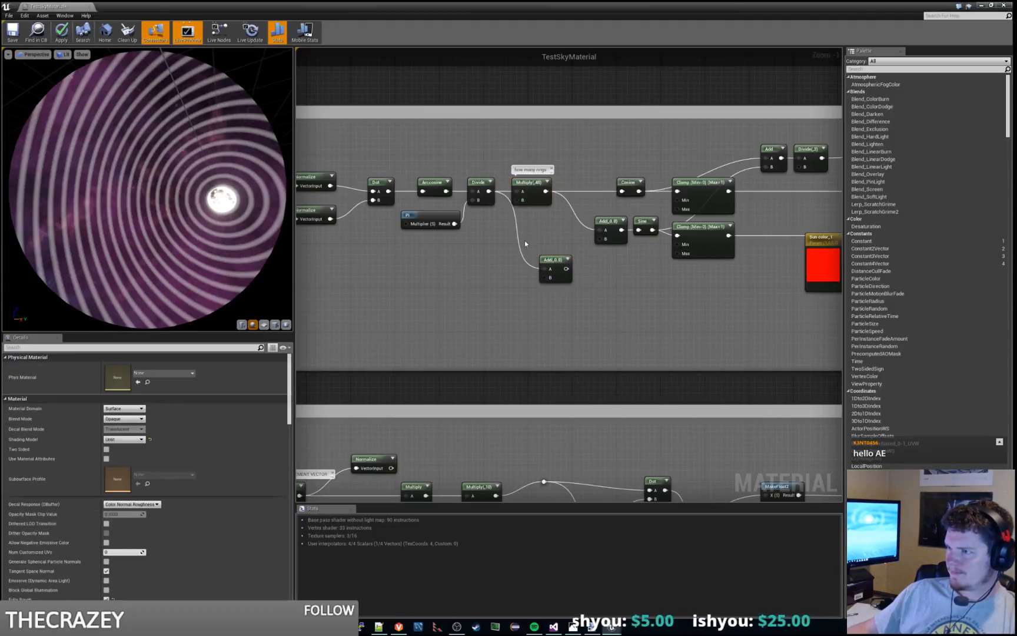
pyautogui.click(555, 264)
pyautogui.press('Delete')
# Step: Duplicate the 0.8 Add node that feeds the Sine, and shift the original Add, Sine and Clamp away from the ring Multiply to make room
pyautogui.click(610, 231)
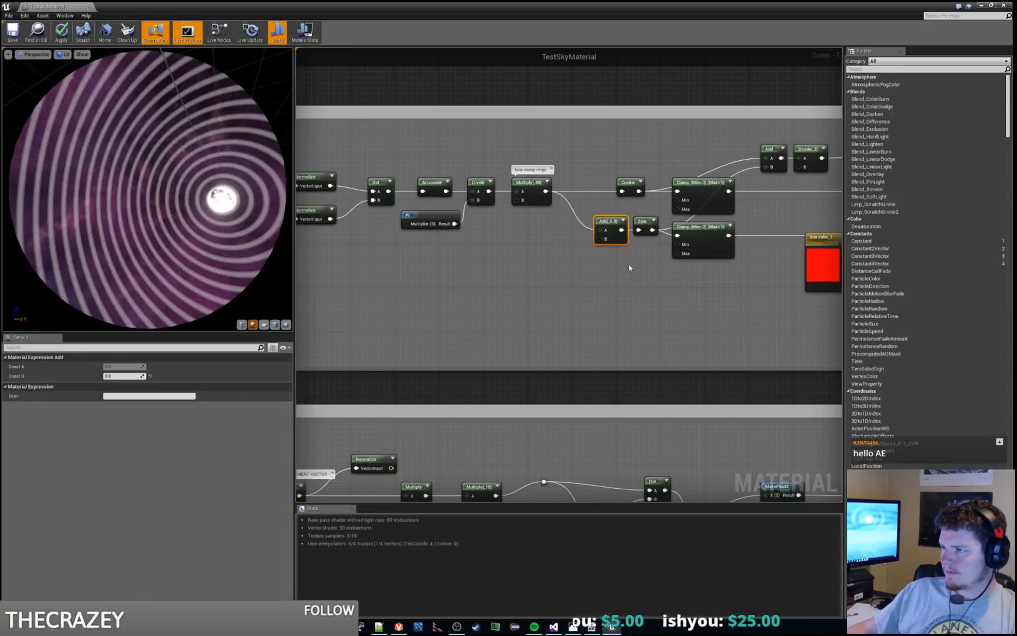
pyautogui.hotkey('ctrl', 'c')
pyautogui.hotkey('ctrl', 'v')
pyautogui.moveTo(672, 300); pyautogui.dragTo(570, 291)
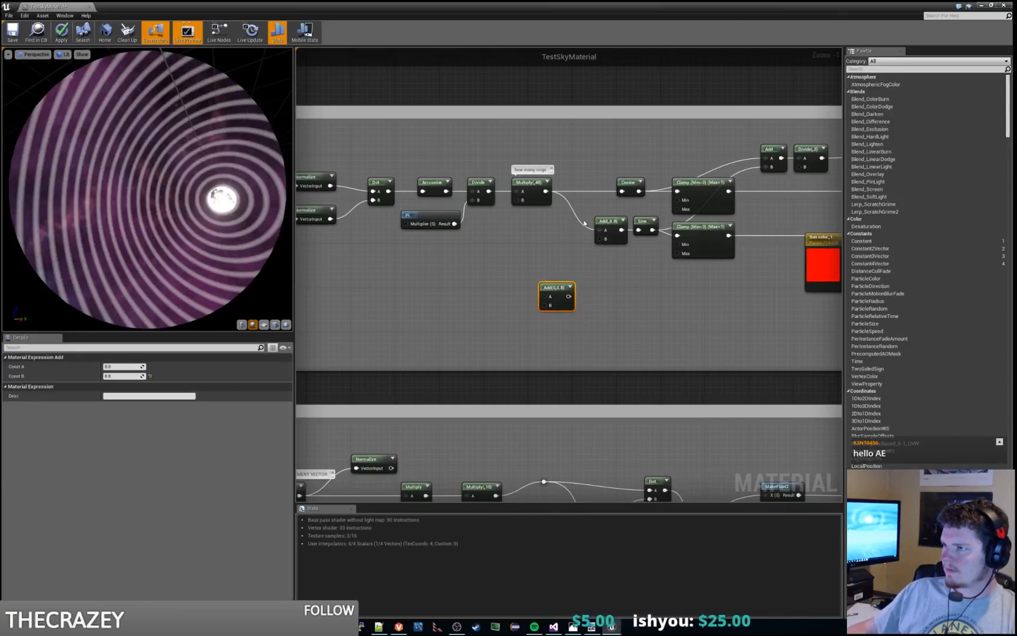
pyautogui.moveTo(584, 224); pyautogui.dragTo(681, 268)
pyautogui.moveTo(703, 229); pyautogui.dragTo(731, 230)
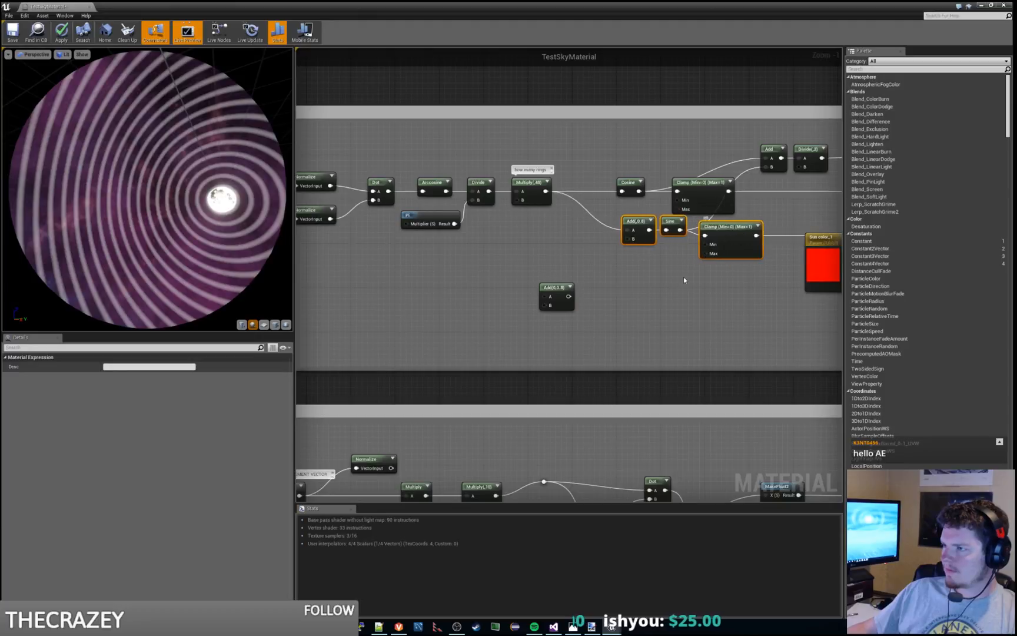
# Step: Insert the copied 0.8 Add between the "how many rings" Multiply and both the Cosine and the sine branch, aligned in the row
pyautogui.click(614, 288)
pyautogui.moveTo(553, 289); pyautogui.dragTo(626, 229)
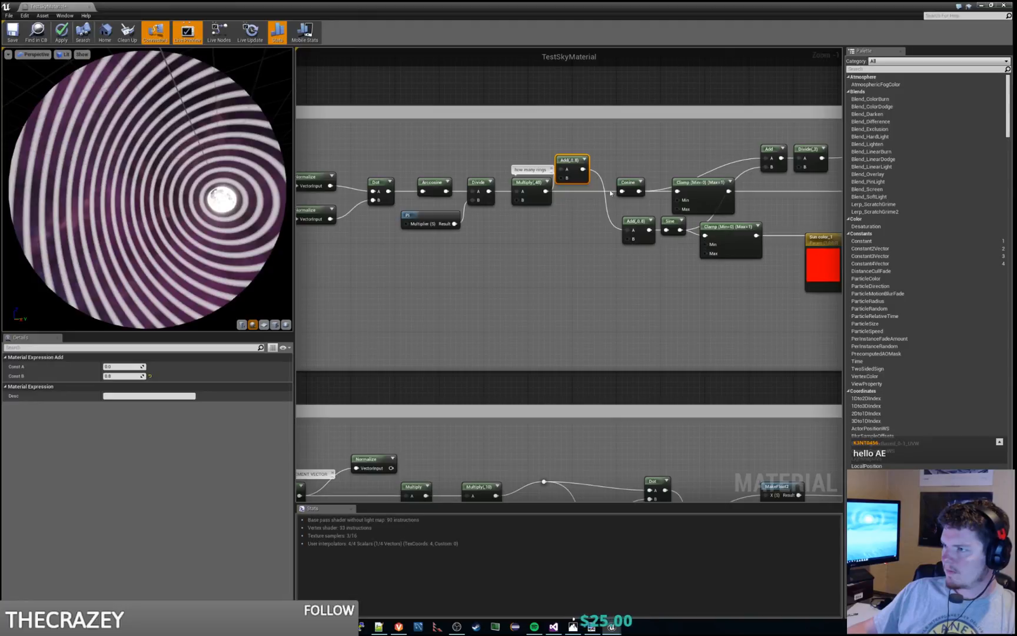
pyautogui.moveTo(582, 169); pyautogui.dragTo(622, 191)
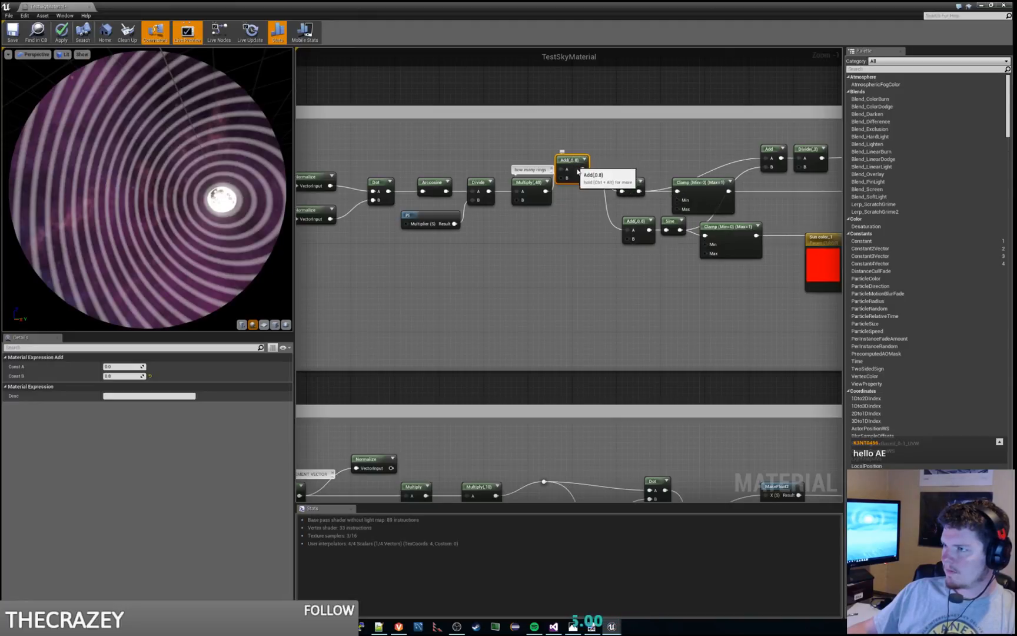
pyautogui.moveTo(574, 162); pyautogui.dragTo(585, 184)
# Step: Check the offset rings around the moon in the level view, the material preview and a short play-test
pyautogui.moveTo(580, 7); pyautogui.dragTo(1016, 176)
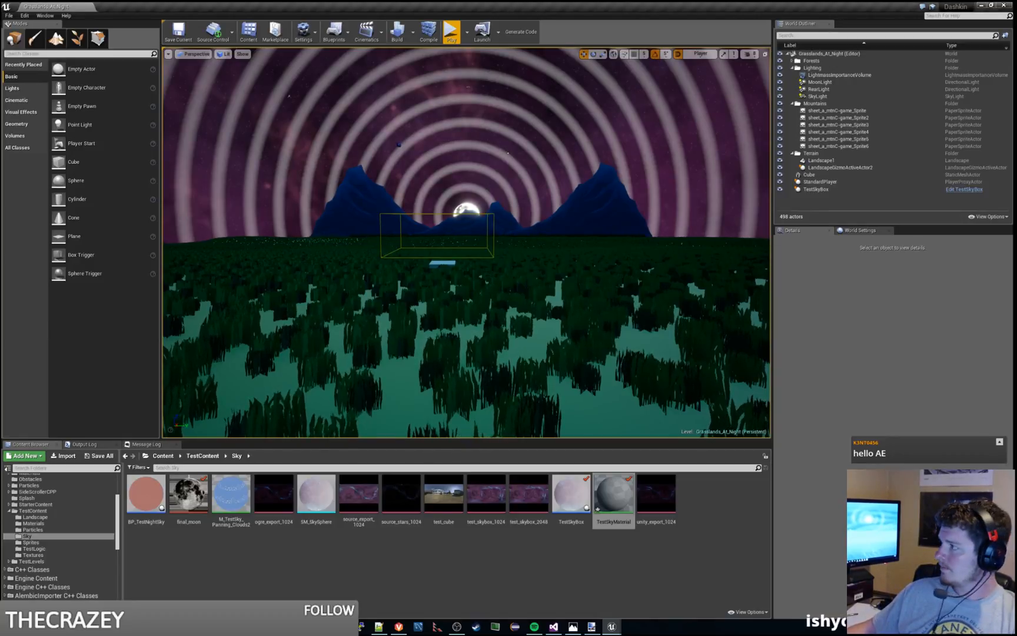
pyautogui.moveTo(1016, 89); pyautogui.dragTo(441, 3)
pyautogui.moveTo(243, 234); pyautogui.dragTo(221, 230)
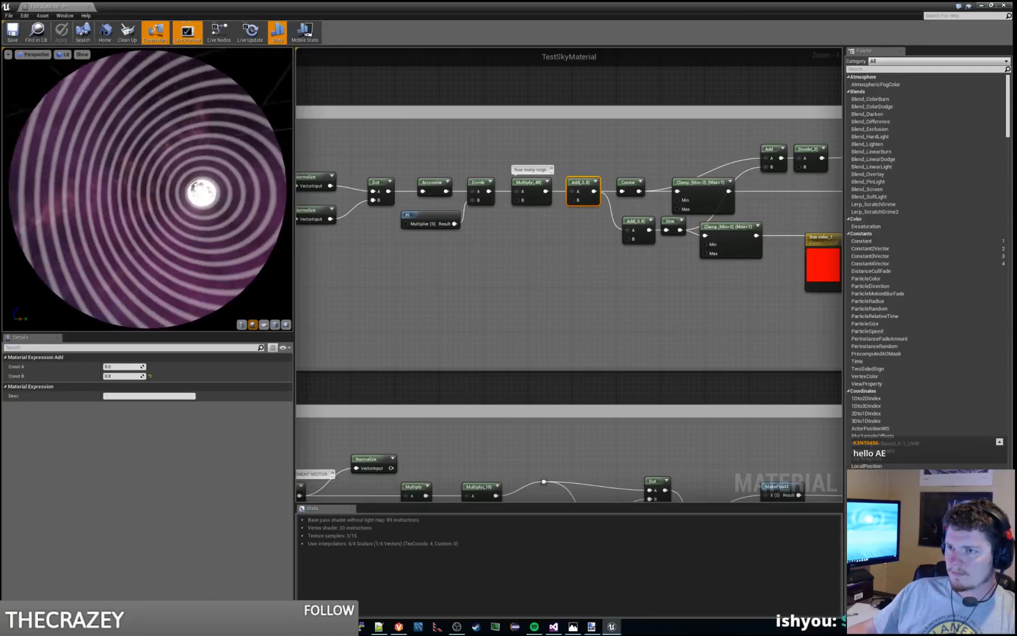
pyautogui.moveTo(439, 7); pyautogui.dragTo(1016, 58)
pyautogui.click(457, 33)
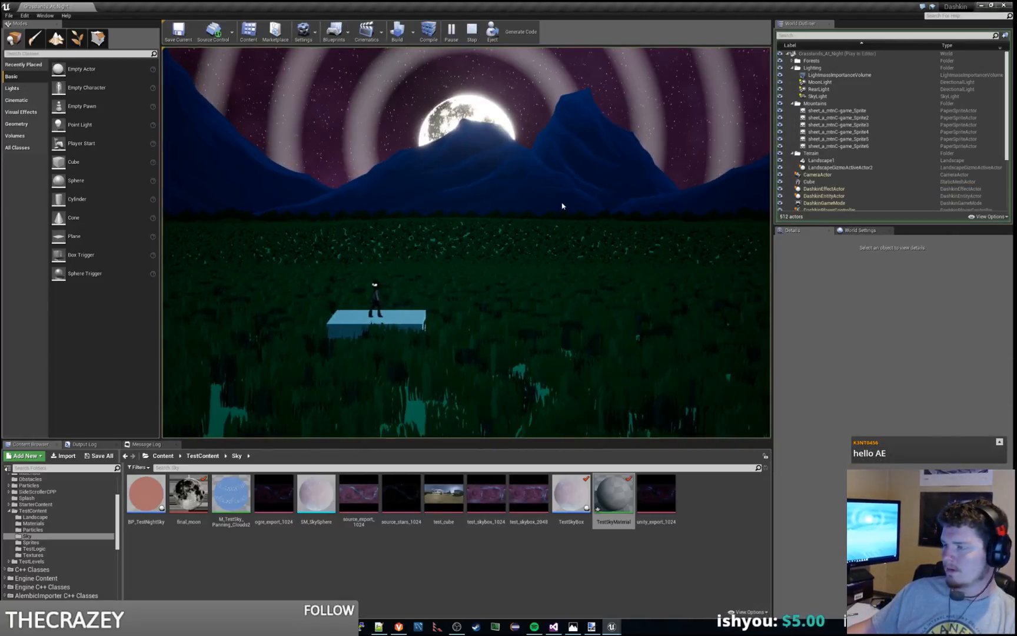
pyautogui.press('Escape')
pyautogui.moveTo(1016, 59); pyautogui.dragTo(522, 1)
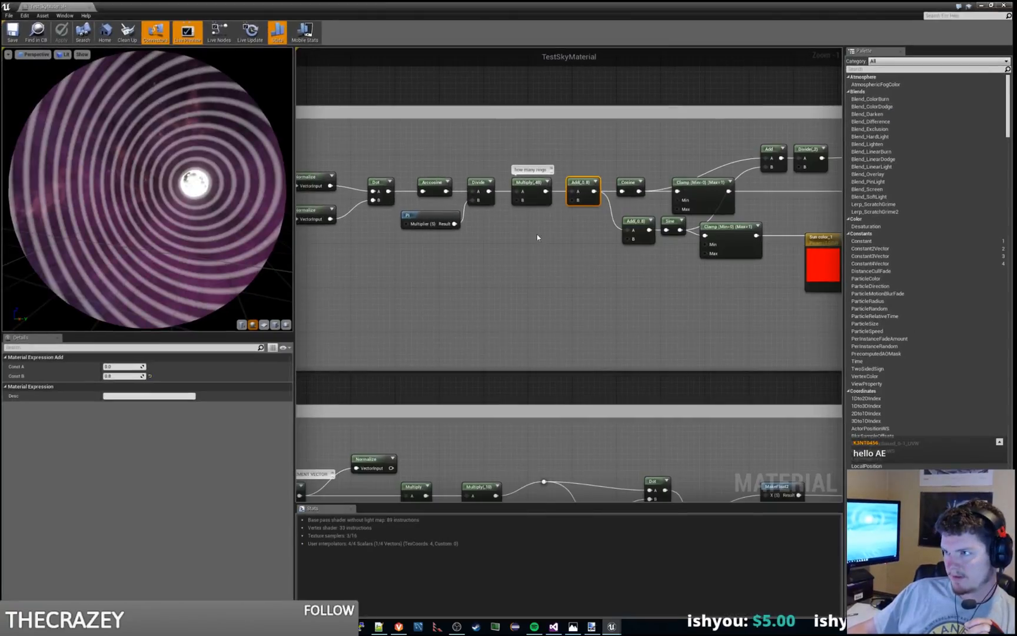
# Step: Try Const B values of 1, 0.25 and 0.5 on the Add in front of the Cosine
pyautogui.click(605, 151)
pyautogui.click(582, 183)
pyautogui.click(127, 376)
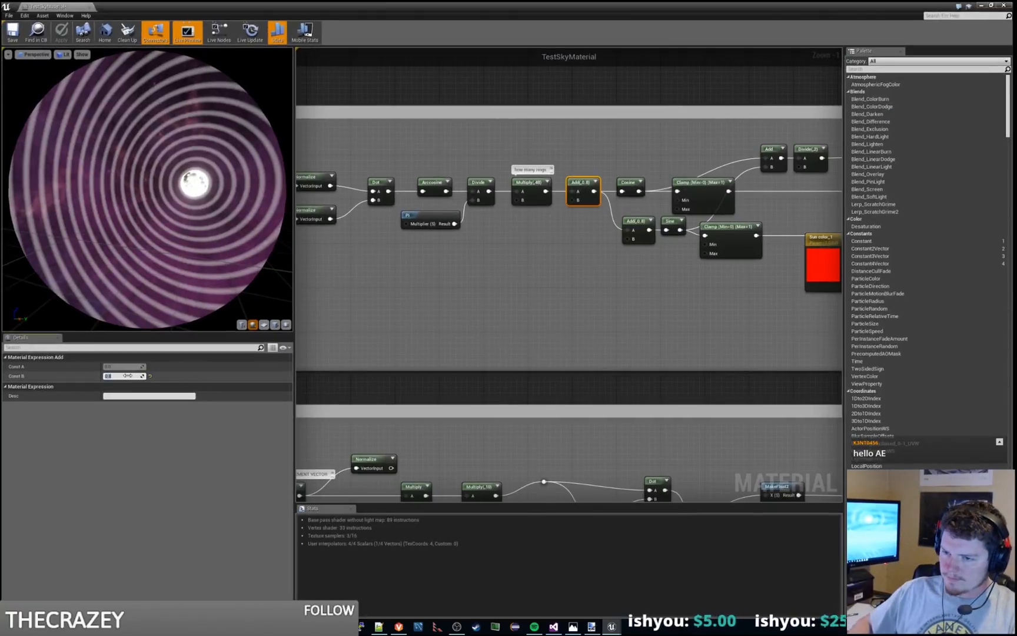
pyautogui.write('1')
pyautogui.press('Return')
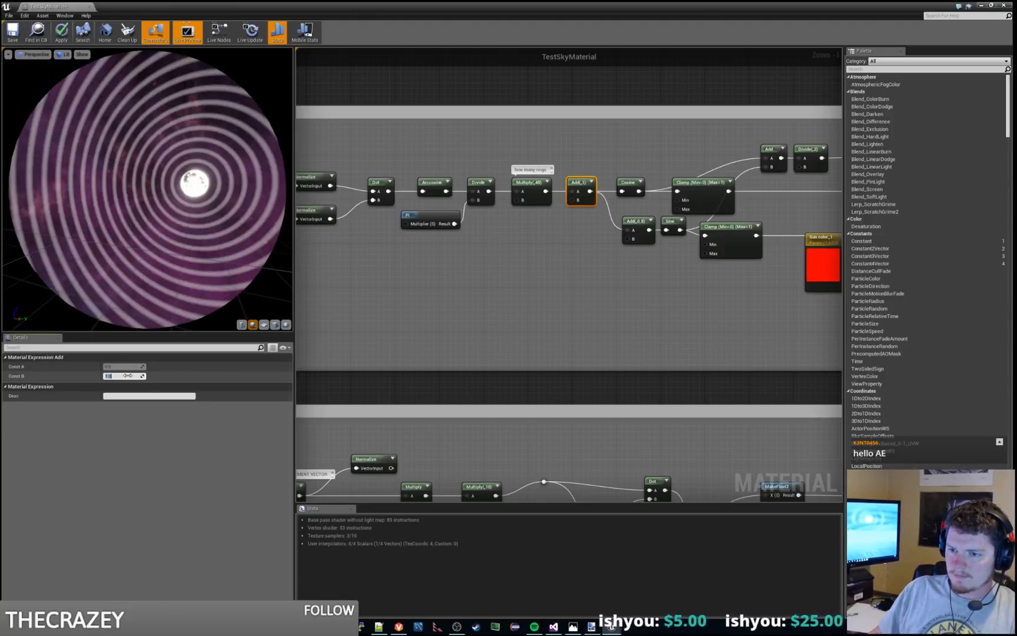
pyautogui.write('0.25')
pyautogui.press('Return')
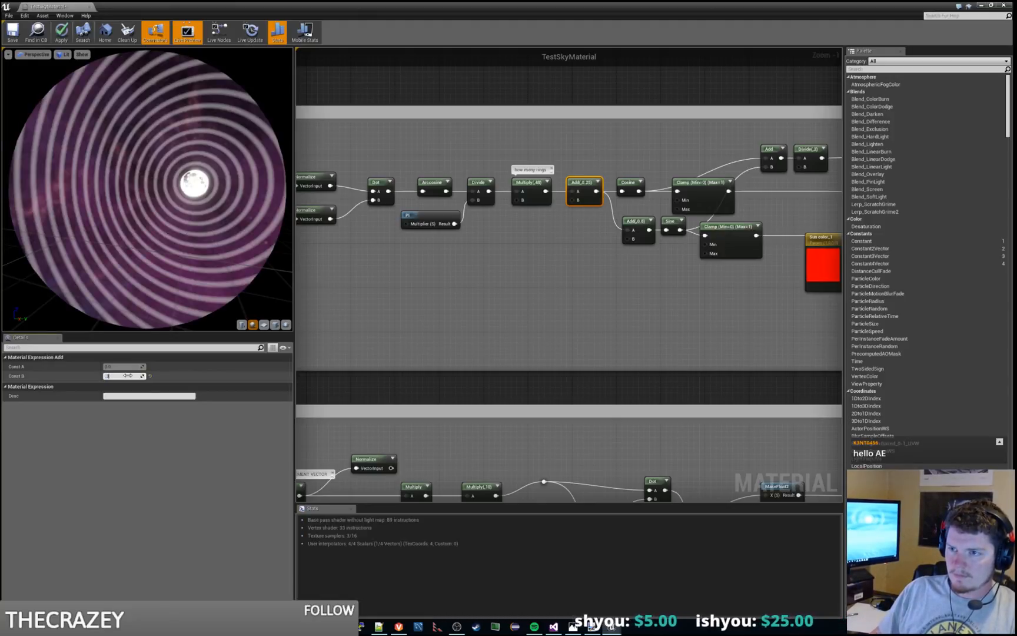
pyautogui.write('0.5')
pyautogui.press('Return')
# Step: Try Const B values of 0.6, 0.7, 0.8 and 0.9 on the same Add node
pyautogui.write('.')
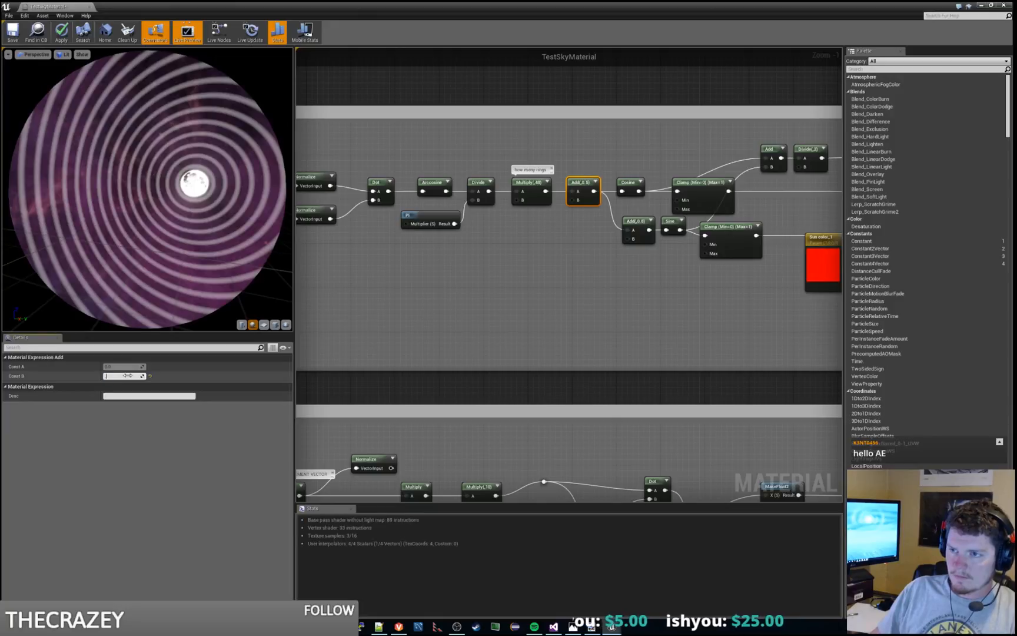
pyautogui.write('6')
pyautogui.press('Return')
pyautogui.write('.7')
pyautogui.press('Return')
pyautogui.write('.')
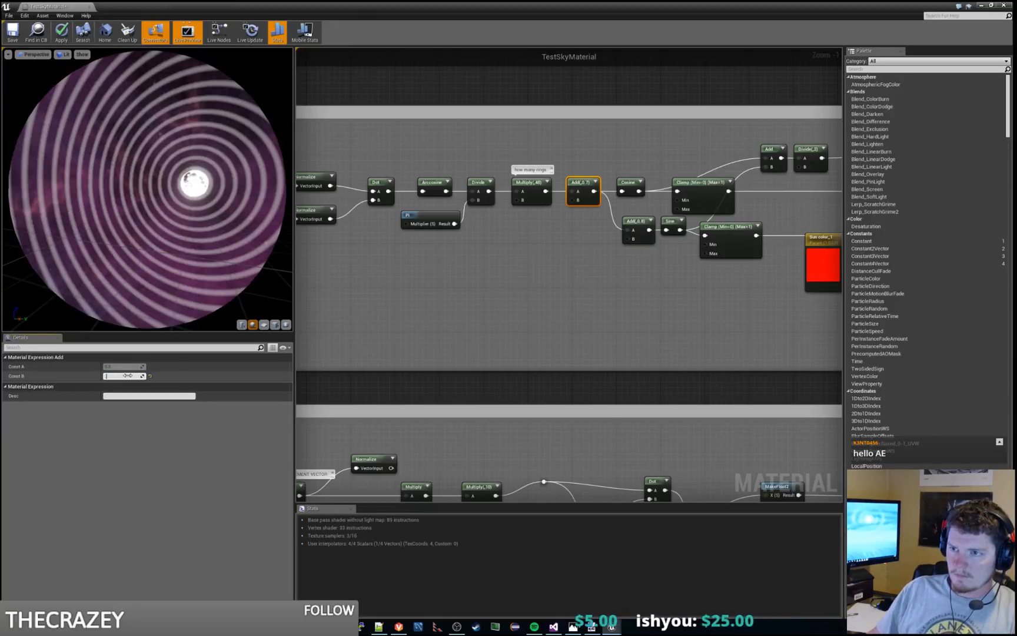
pyautogui.write('8')
pyautogui.press('Return')
pyautogui.write('.9')
pyautogui.press('Return')
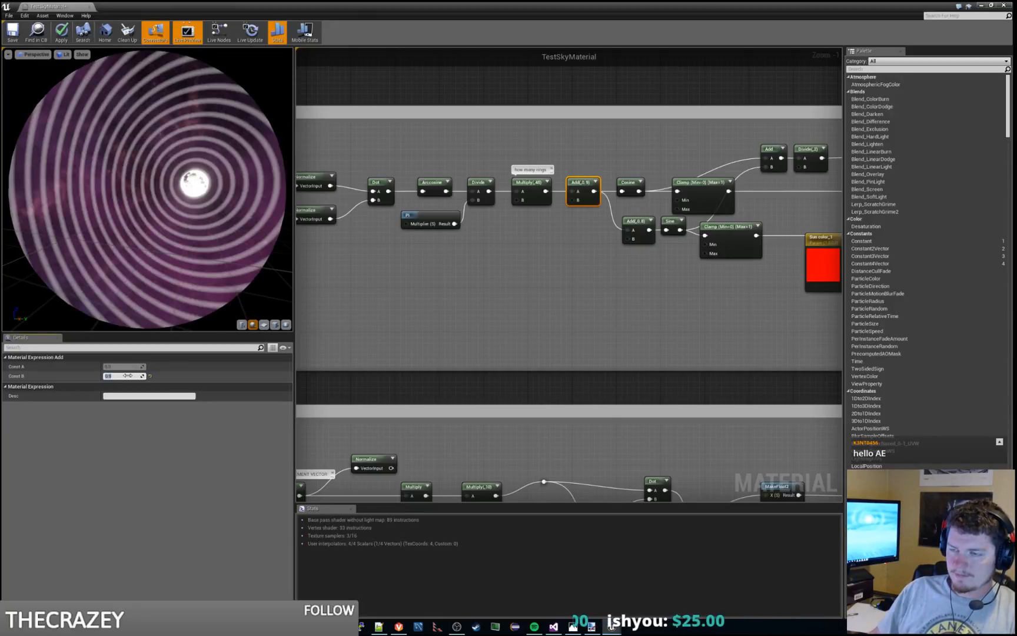
# Step: Set the Add's Const B to 1 and raise it slightly above 1 to shift both ring branches
pyautogui.write('1')
pyautogui.press('Return')
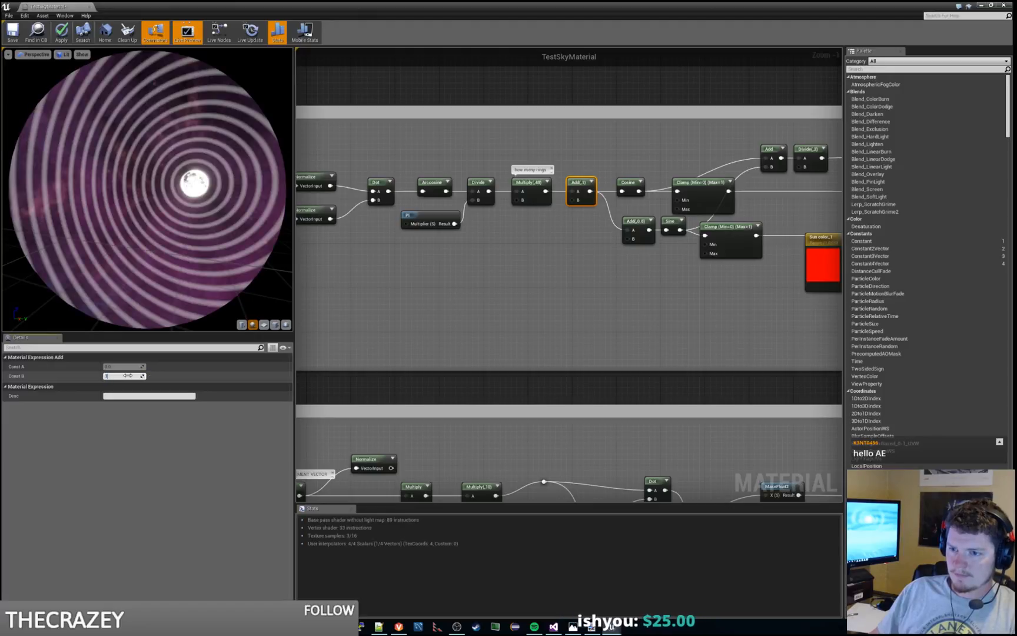
pyautogui.write('.1')
pyautogui.press('Return')
pyautogui.press('Return')
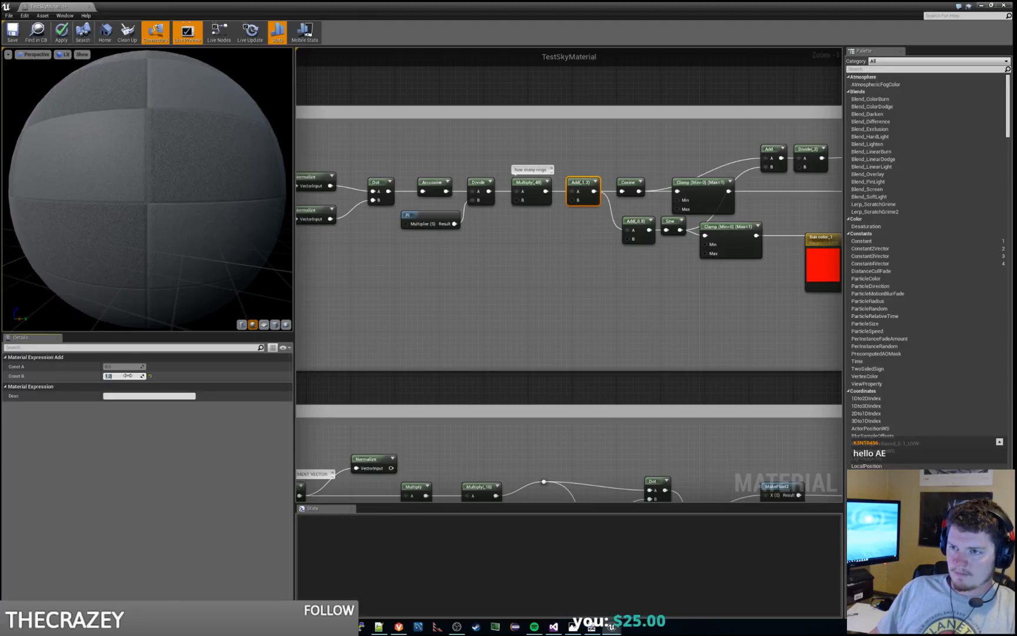
# Step: Play-test the level twice, running the character across the field to inspect the innermost ring against the moon
pyautogui.moveTo(213, 5); pyautogui.dragTo(1, 53)
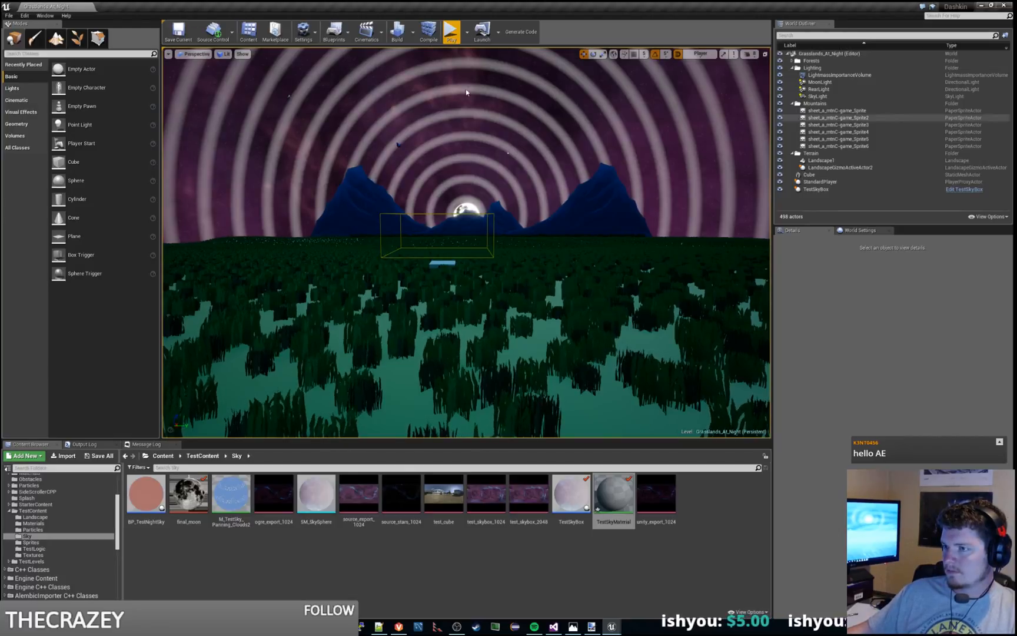
pyautogui.click(449, 34)
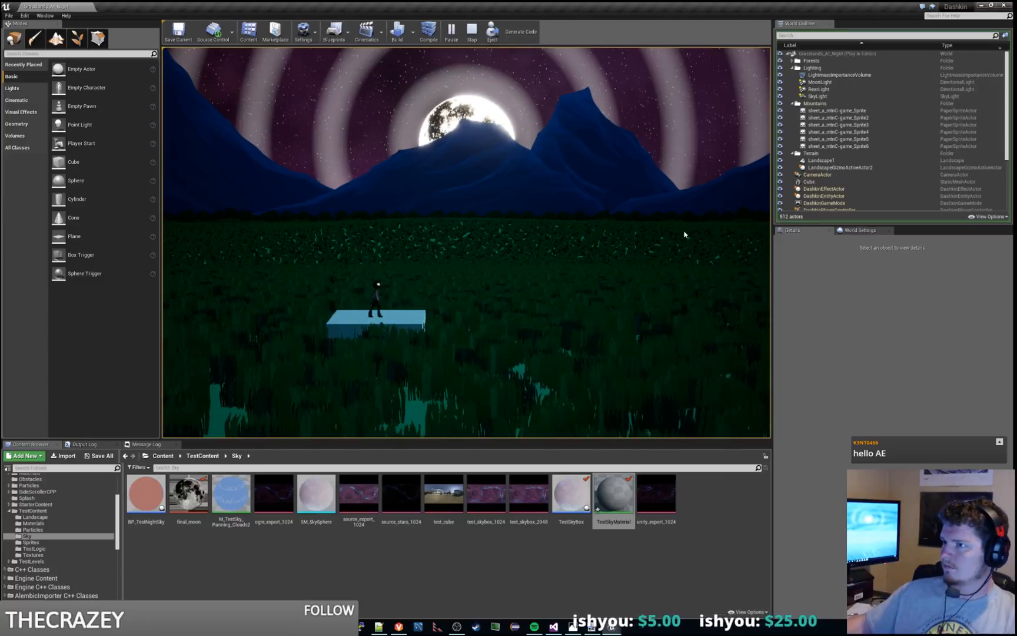
pyautogui.press('Escape')
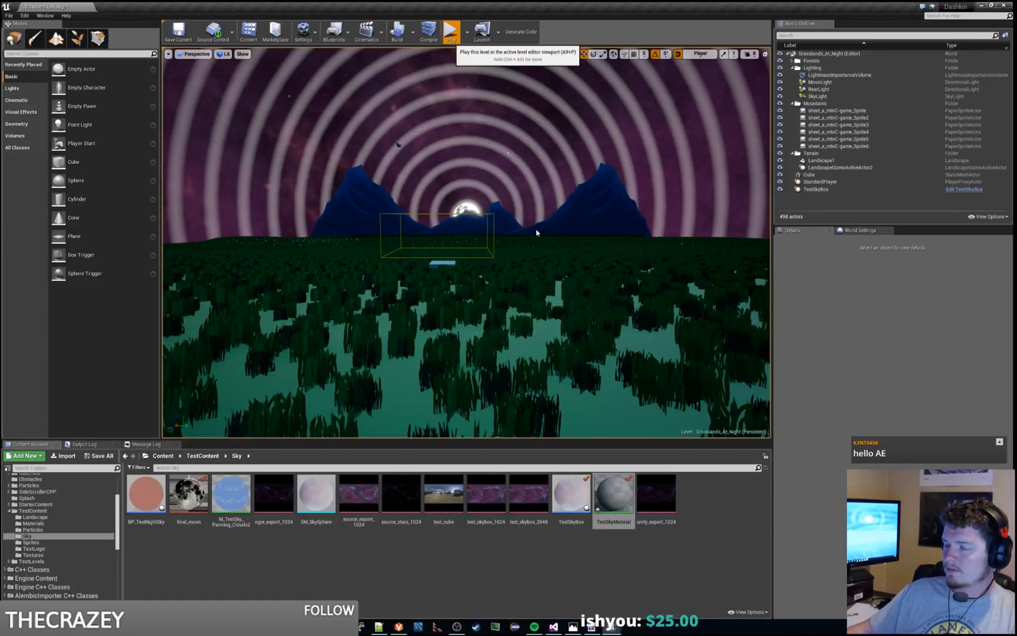
pyautogui.hotkey('alt', 'p')
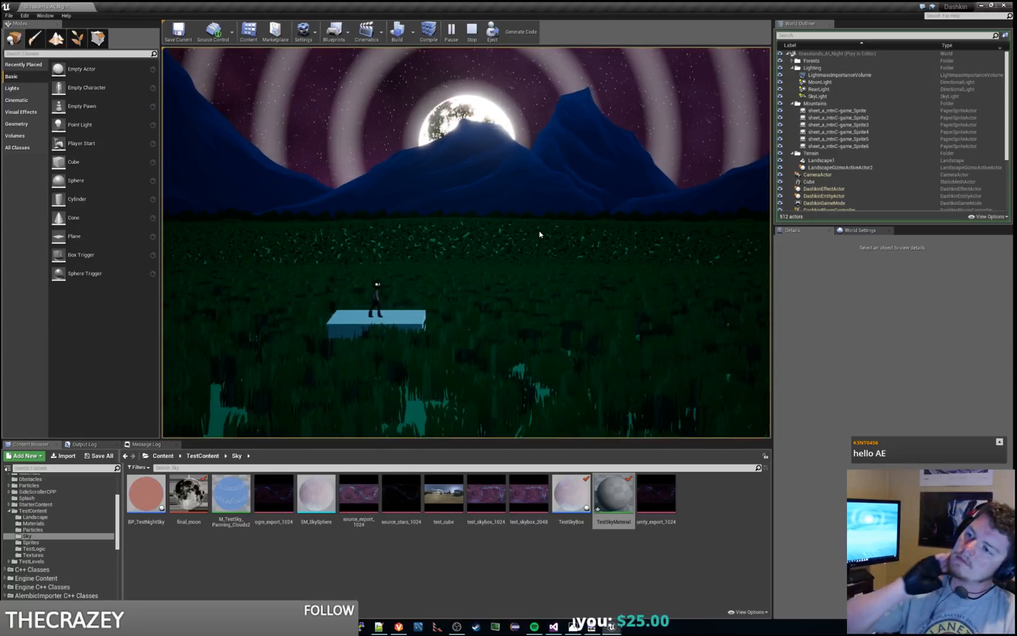
pyautogui.press('d')
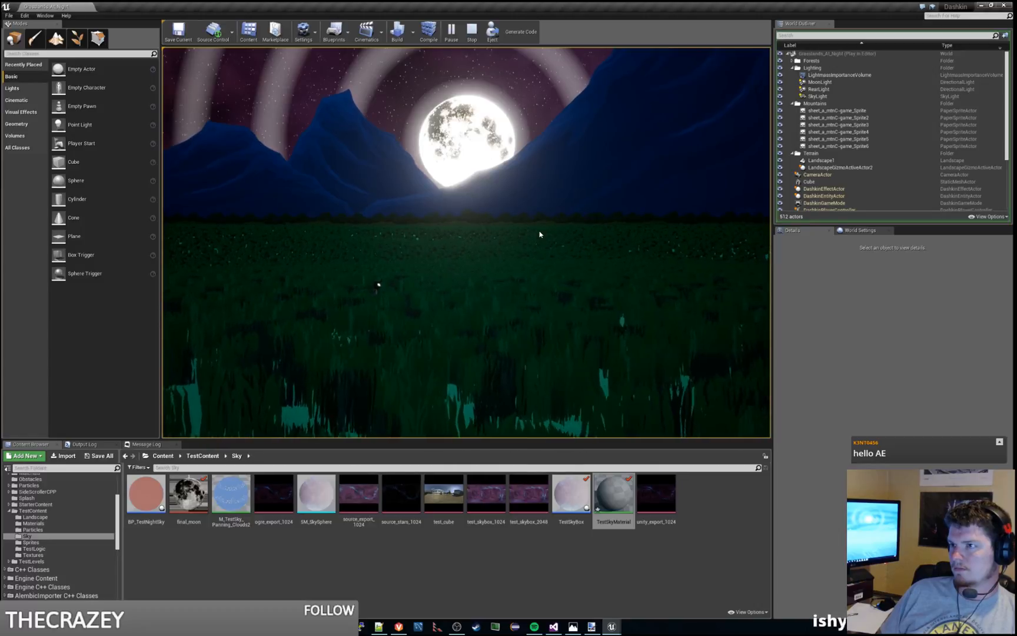
pyautogui.press('d')
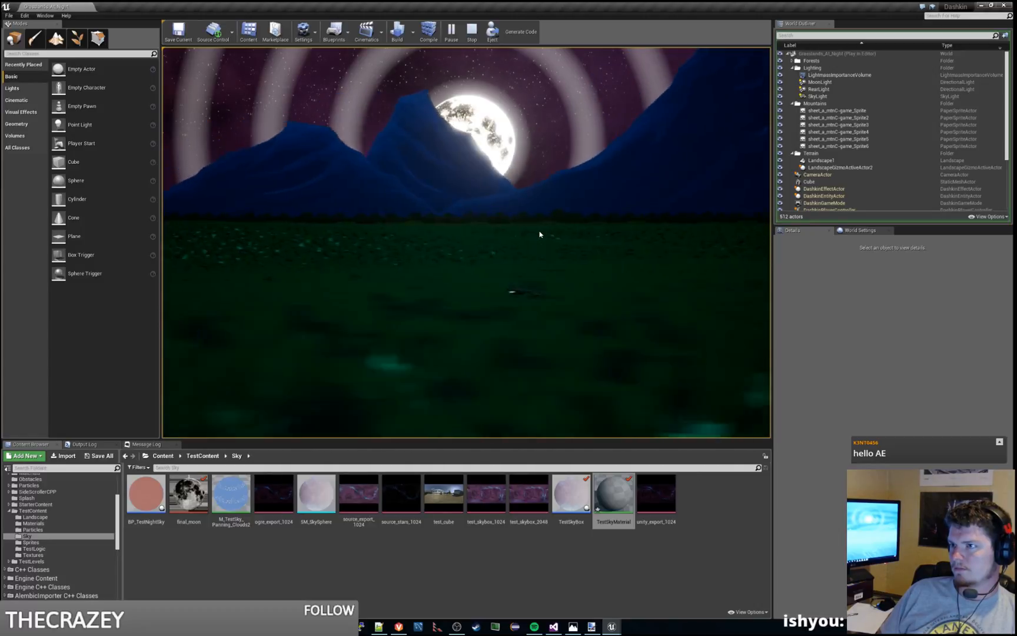
pyautogui.press('d')
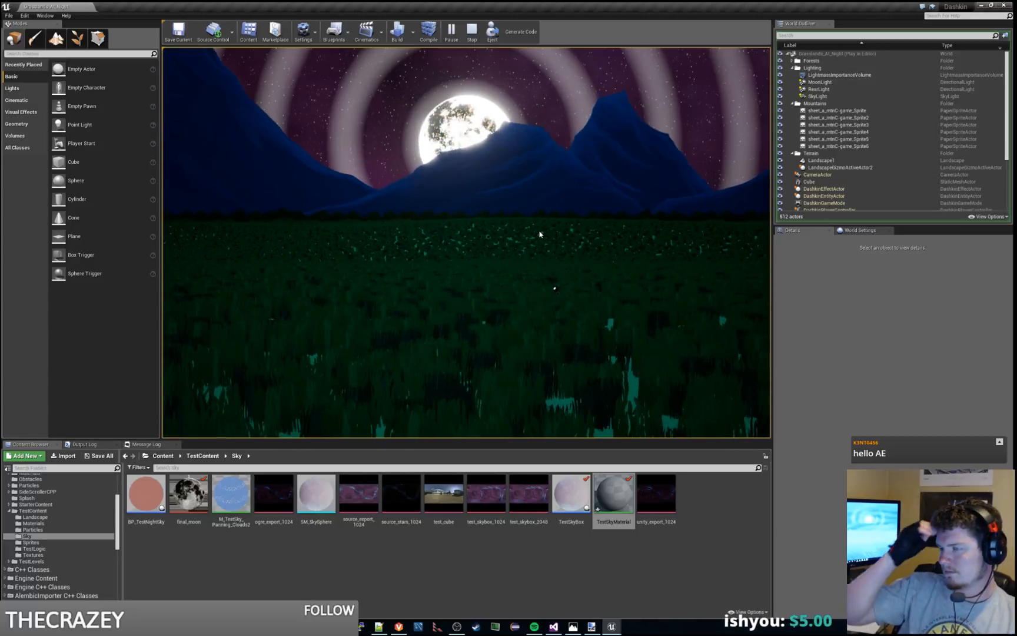
pyautogui.press('Escape')
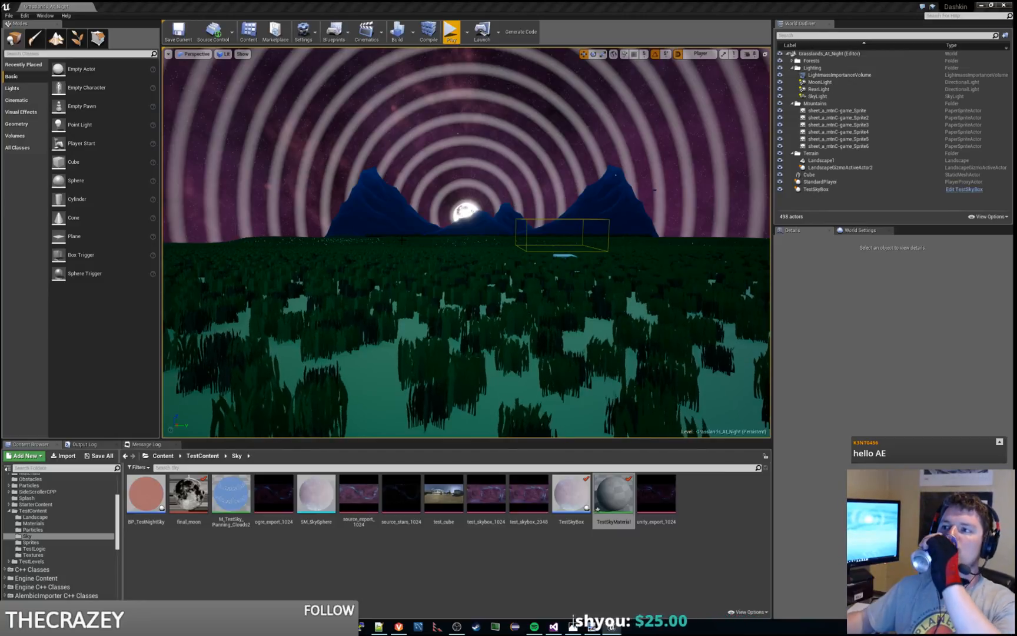
# Step: Play the level again and open the reference image GRL_night-2560.jpg beside it to compare the moon's halo rings
pyautogui.click(451, 31)
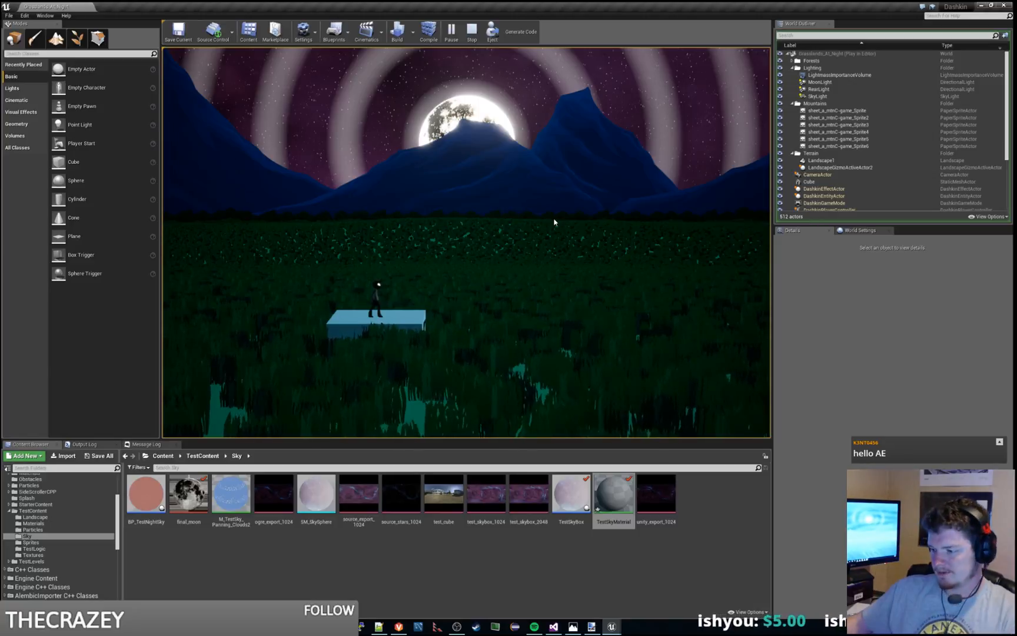
pyautogui.click(591, 628)
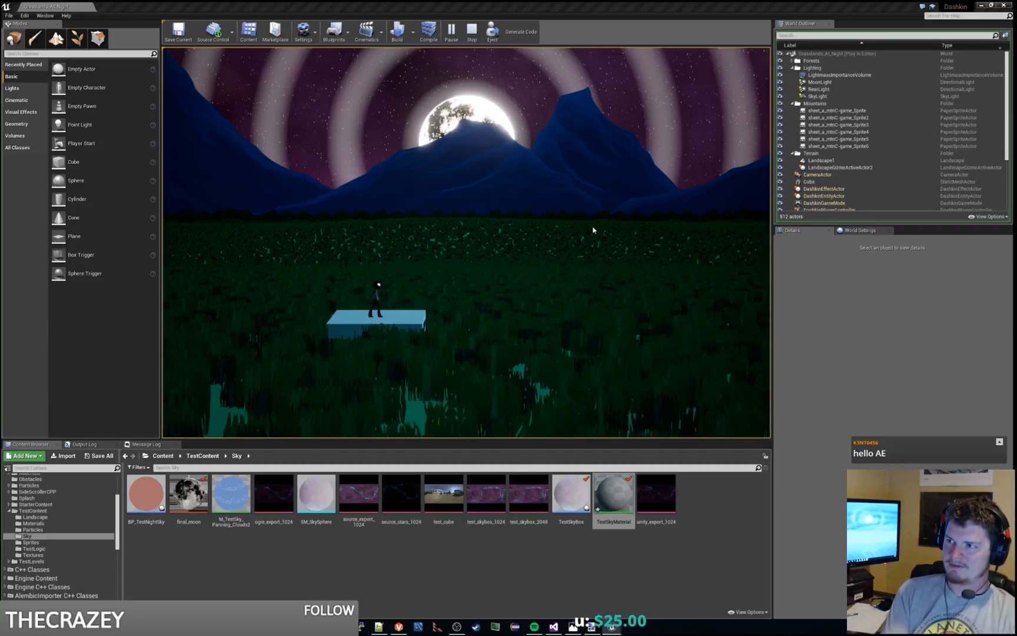
pyautogui.click(573, 627)
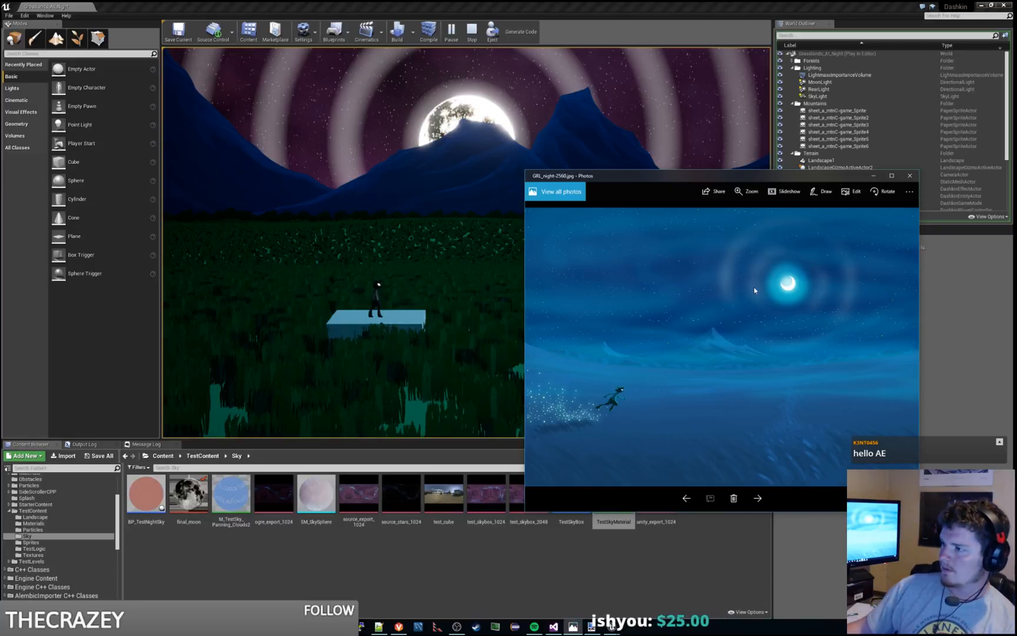
pyautogui.rightClick(770, 317)
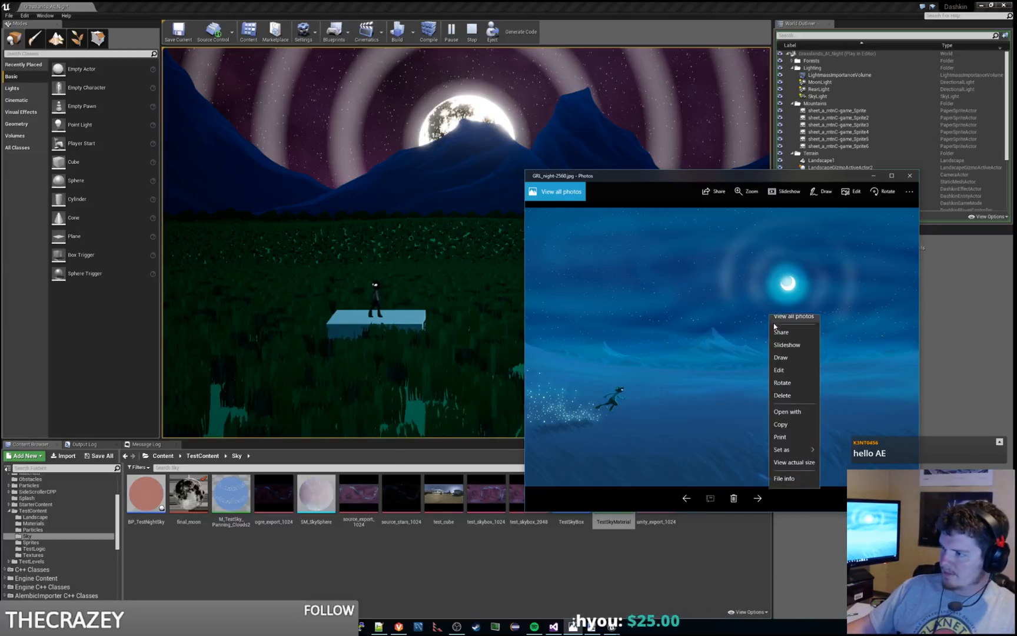
pyautogui.click(795, 434)
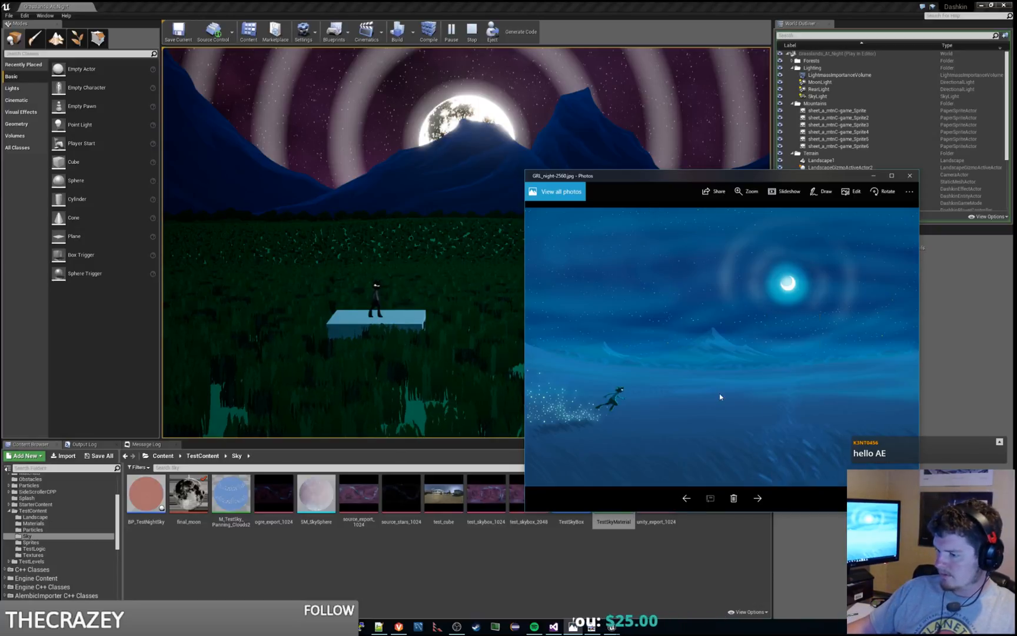
# Step: Switch to paint.net and bring in a crop of the reference image's moon and halo rings
pyautogui.click(591, 629)
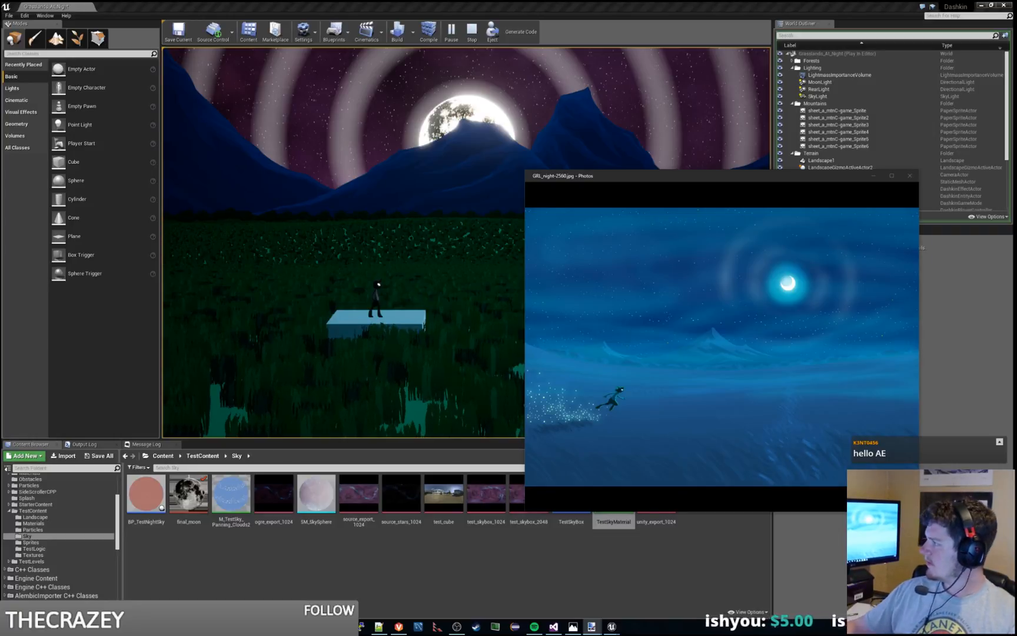
pyautogui.moveTo(1016, 103)
pyautogui.mouseDown()
pyautogui.moveTo(536, 100)
pyautogui.moveTo(521, 1)
pyautogui.mouseUp()
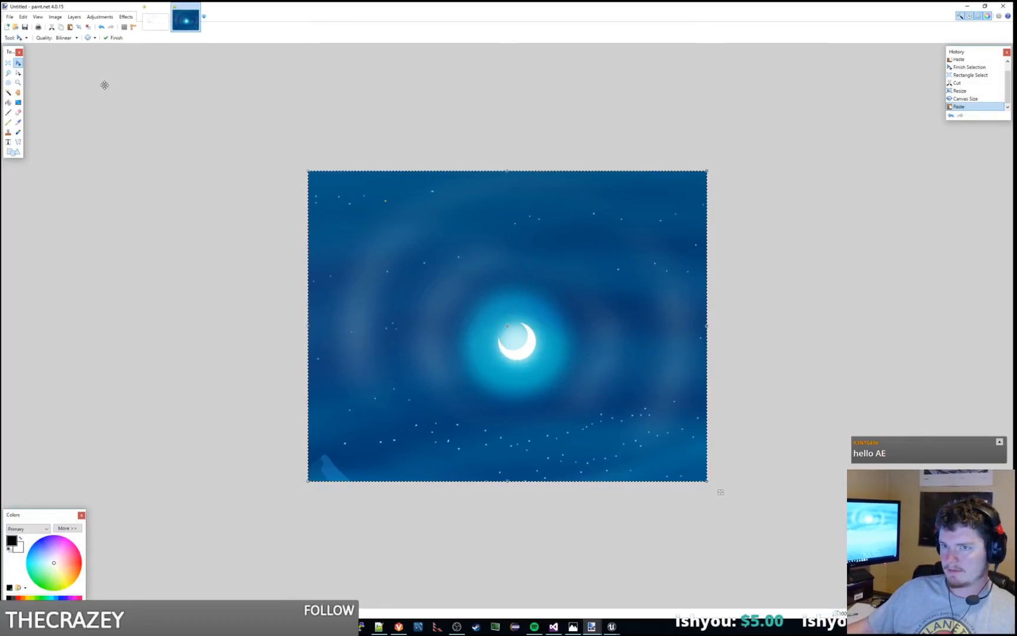
# Step: Try to select and delete the sky around the moon using the Magic Wand at 51% tolerance, and undo the deletion
pyautogui.click(9, 92)
pyautogui.click(438, 257)
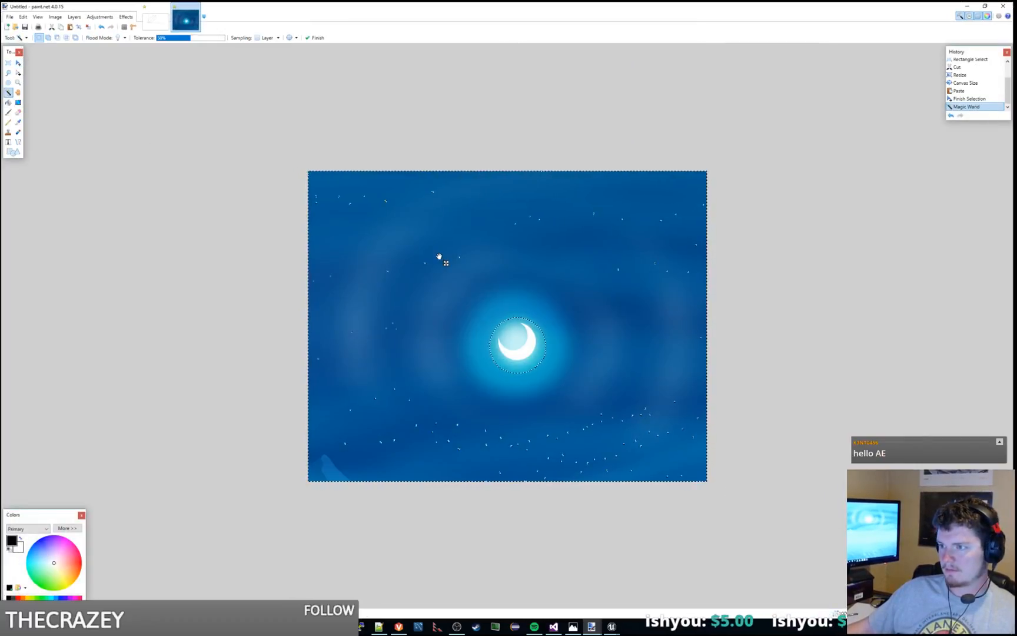
pyautogui.click(439, 257)
pyautogui.click(440, 255)
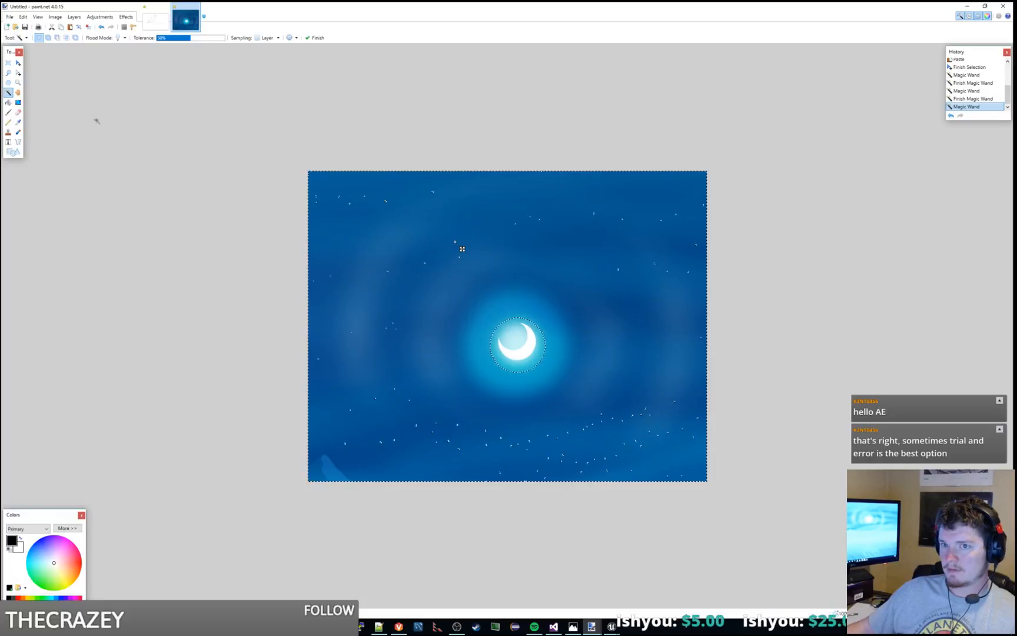
pyautogui.moveTo(191, 38)
pyautogui.mouseDown()
pyautogui.moveTo(227, 41)
pyautogui.moveTo(191, 40)
pyautogui.mouseUp()
pyautogui.click(454, 288)
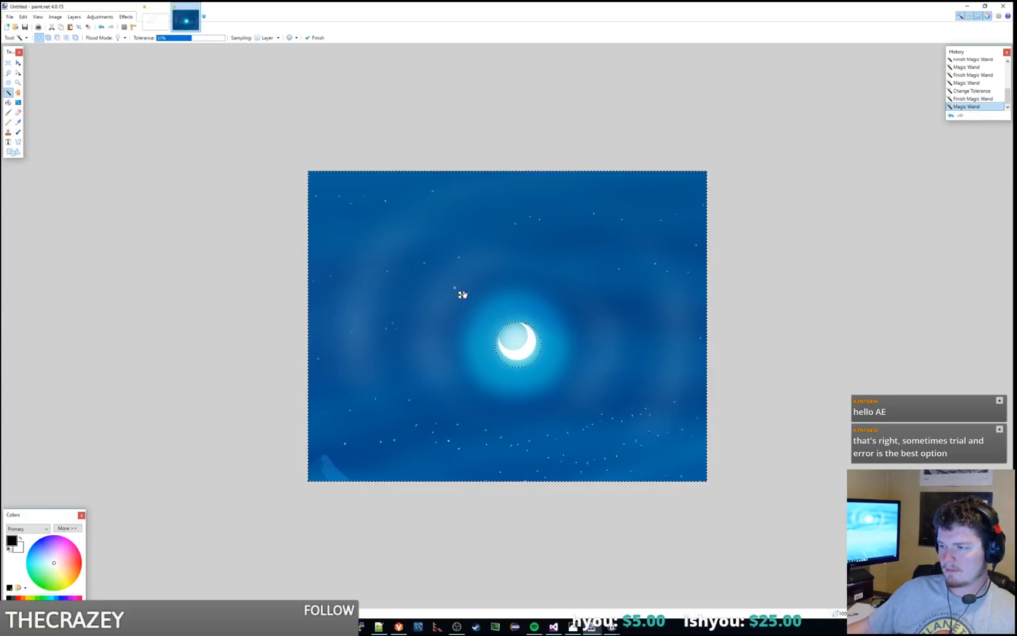
pyautogui.press('Delete')
pyautogui.hotkey('ctrl', 'z')
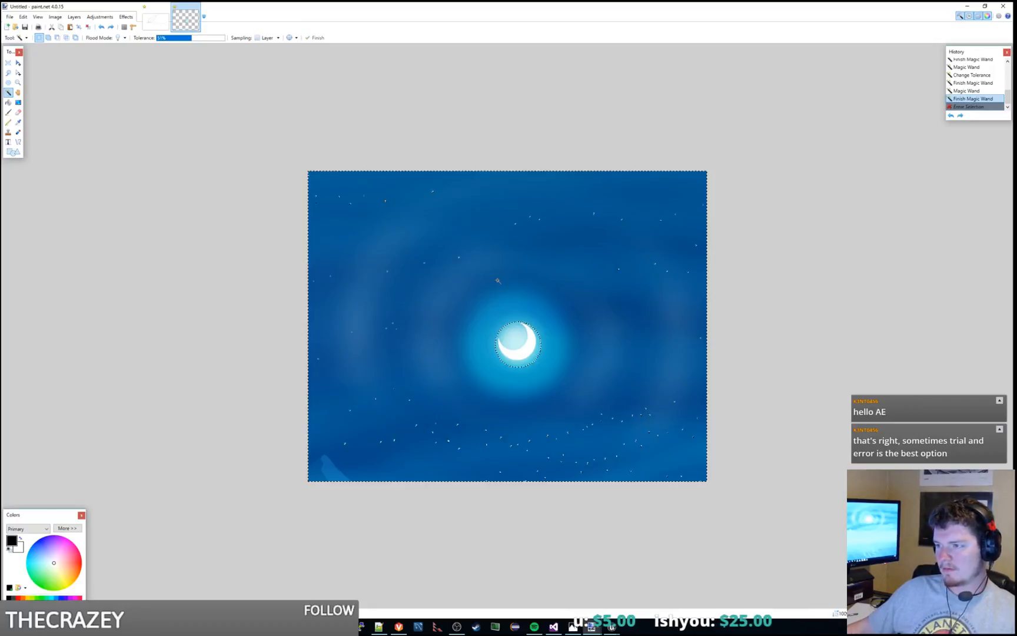
# Step: Try sampling patches of sky above the moon using the Magic Wand at a much lower tolerance, and clear the selection
pyautogui.moveTo(180, 43); pyautogui.dragTo(158, 42)
pyautogui.click(445, 244)
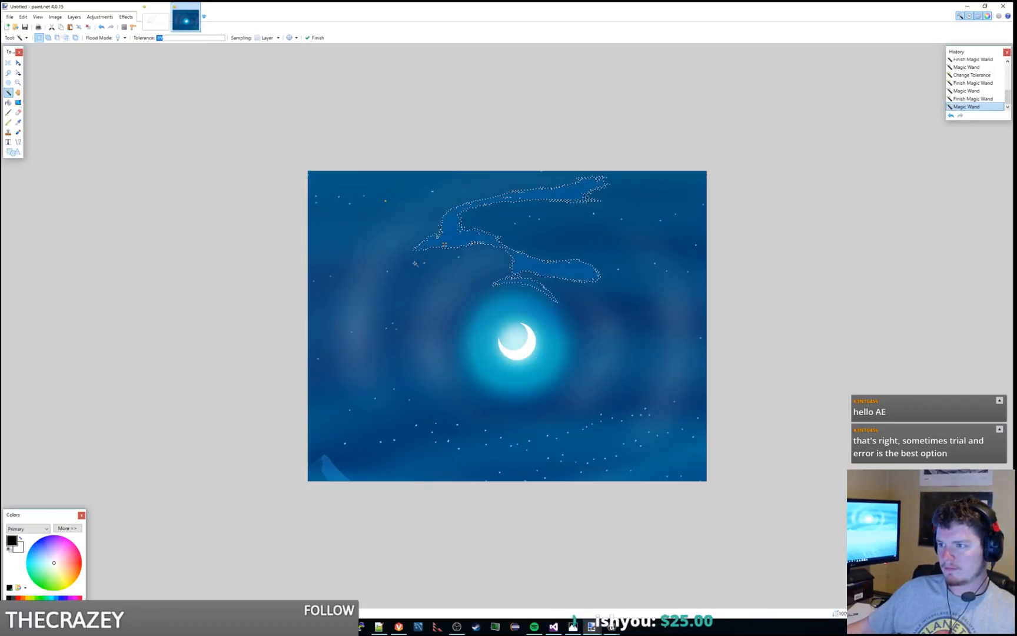
pyautogui.click(416, 265)
pyautogui.click(484, 243)
pyautogui.click(575, 248)
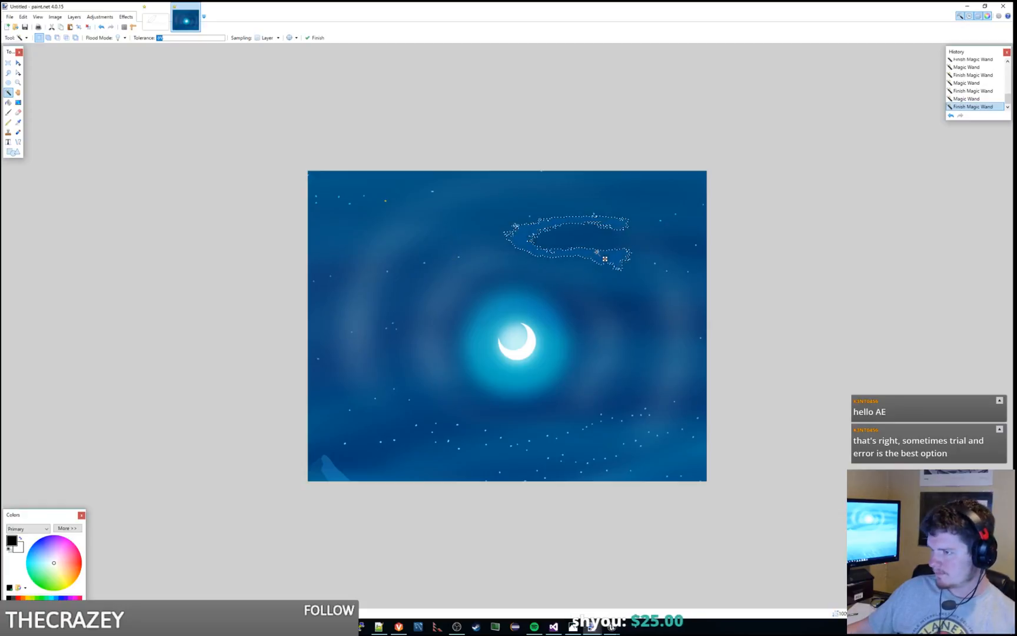
pyautogui.press('Return')
pyautogui.click(8, 62)
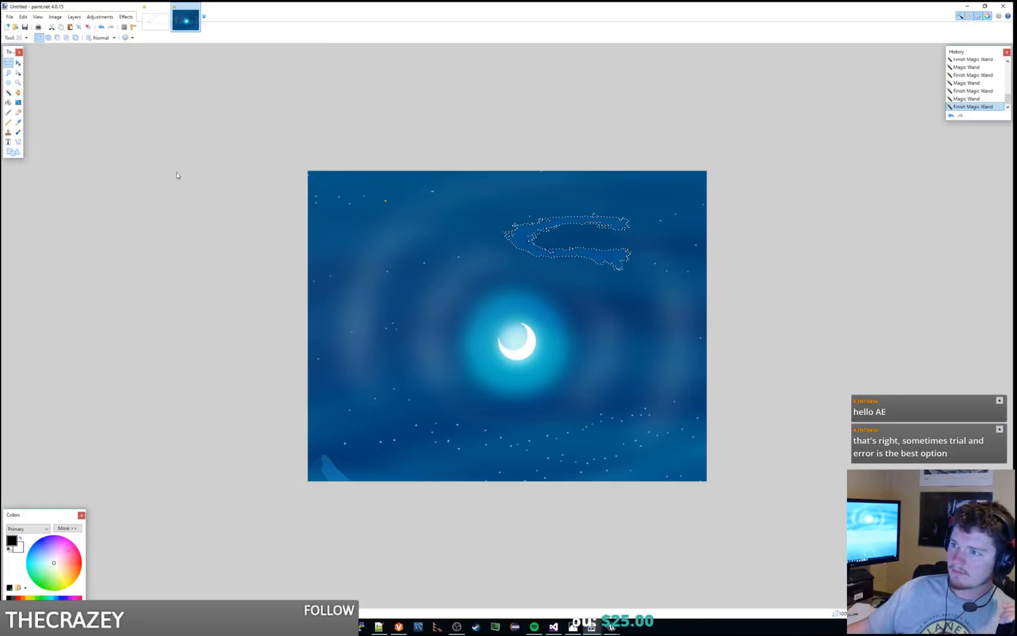
pyautogui.click(306, 229)
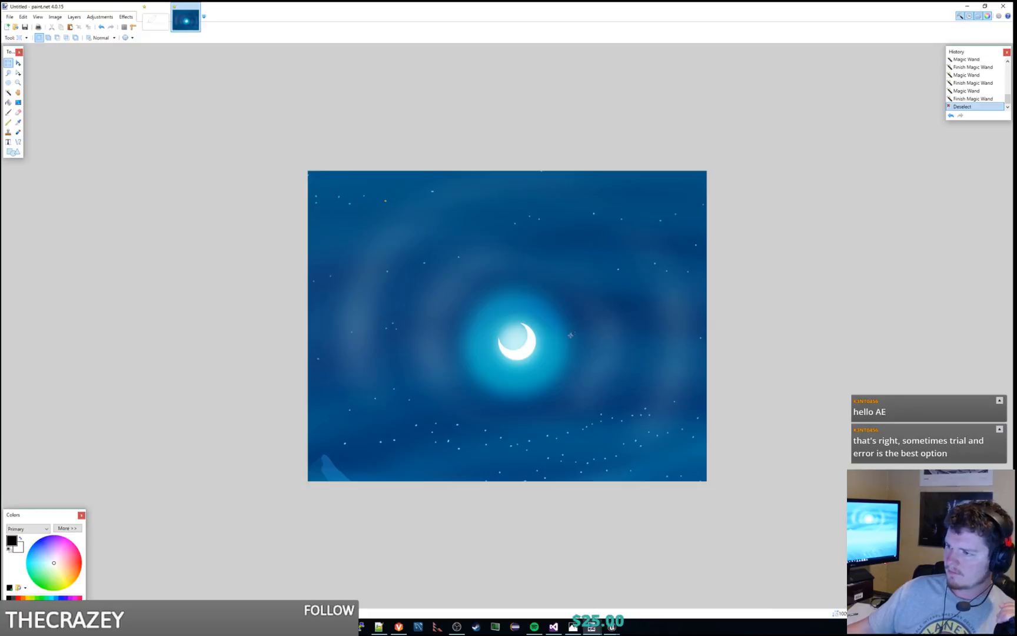
# Step: Resize the image to a square and erase all of its content
pyautogui.moveTo(636, 5); pyautogui.dragTo(639, 0)
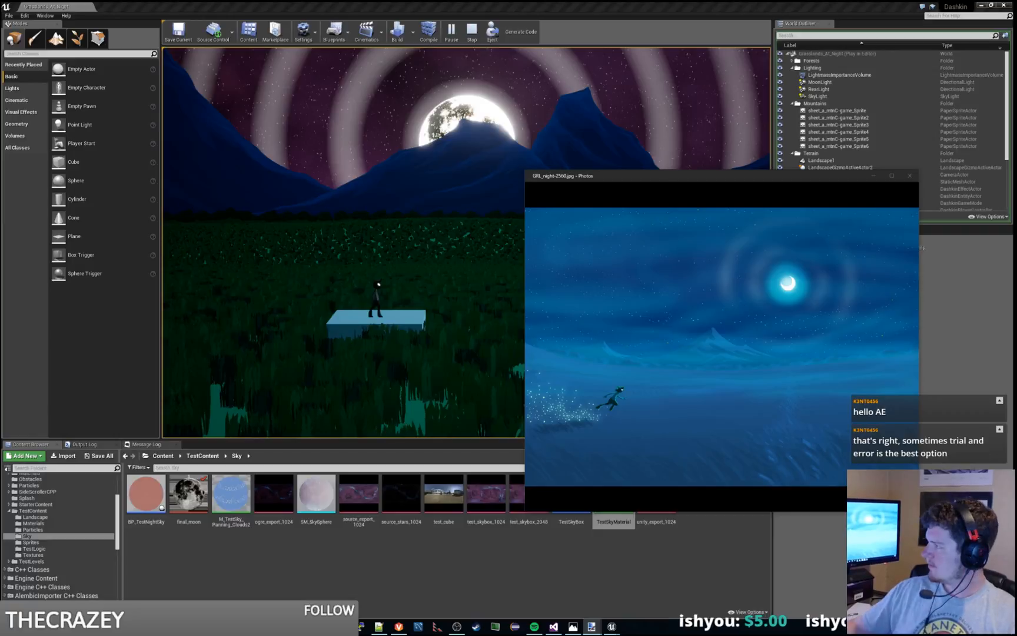
pyautogui.moveTo(1, 7); pyautogui.dragTo(365, 2)
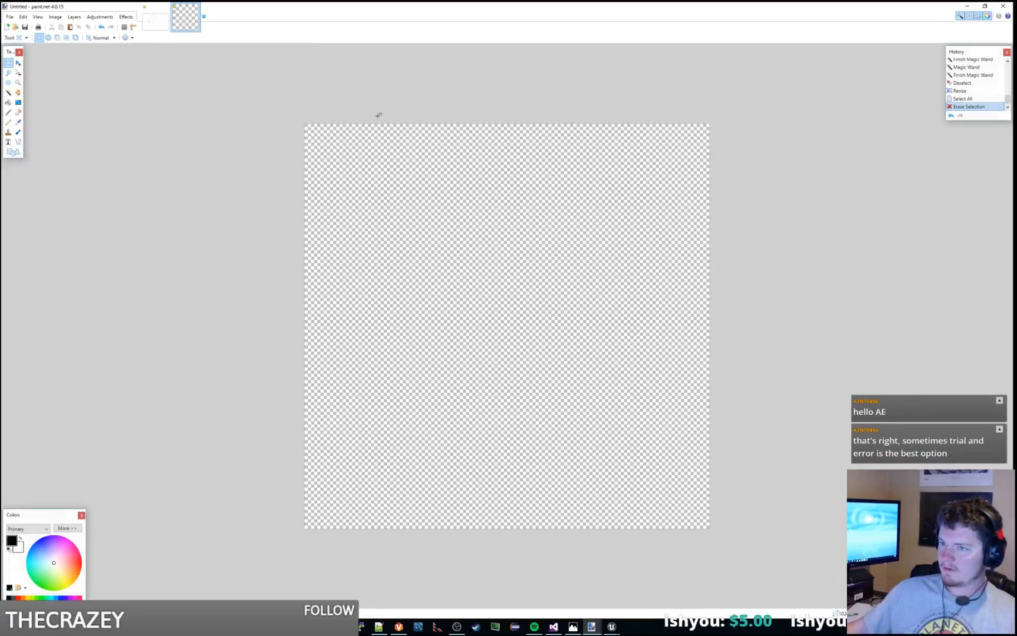
# Step: Choose the Ellipse shape and set its brush width to 16, undoing the black test ellipses
pyautogui.click(12, 152)
pyautogui.click(56, 38)
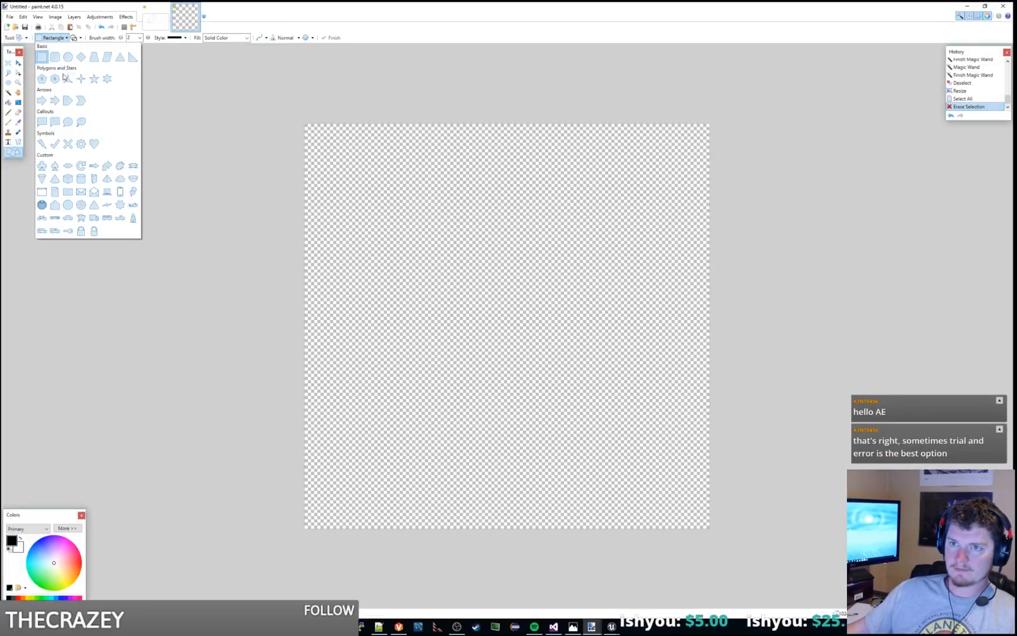
pyautogui.click(71, 58)
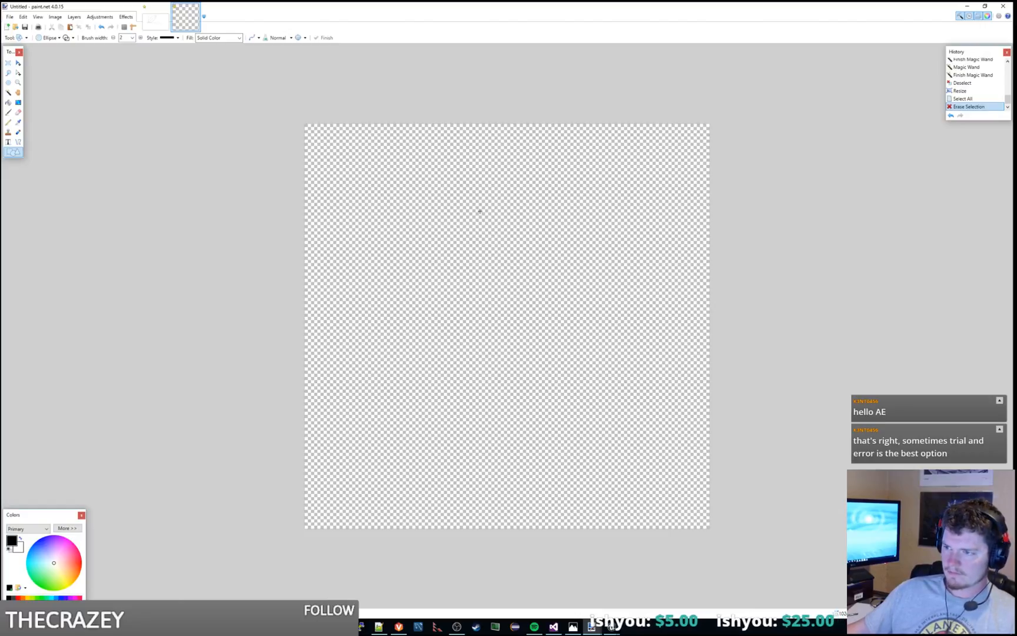
pyautogui.moveTo(480, 211); pyautogui.dragTo(631, 361)
pyautogui.hotkey('ctrl', 'z')
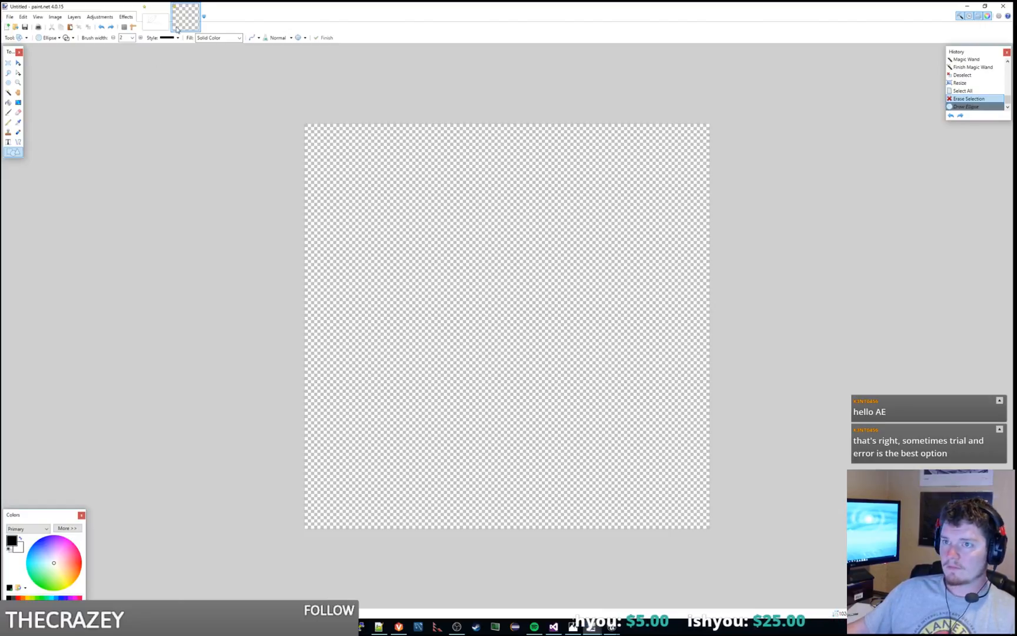
pyautogui.click(142, 39)
pyautogui.click(141, 38)
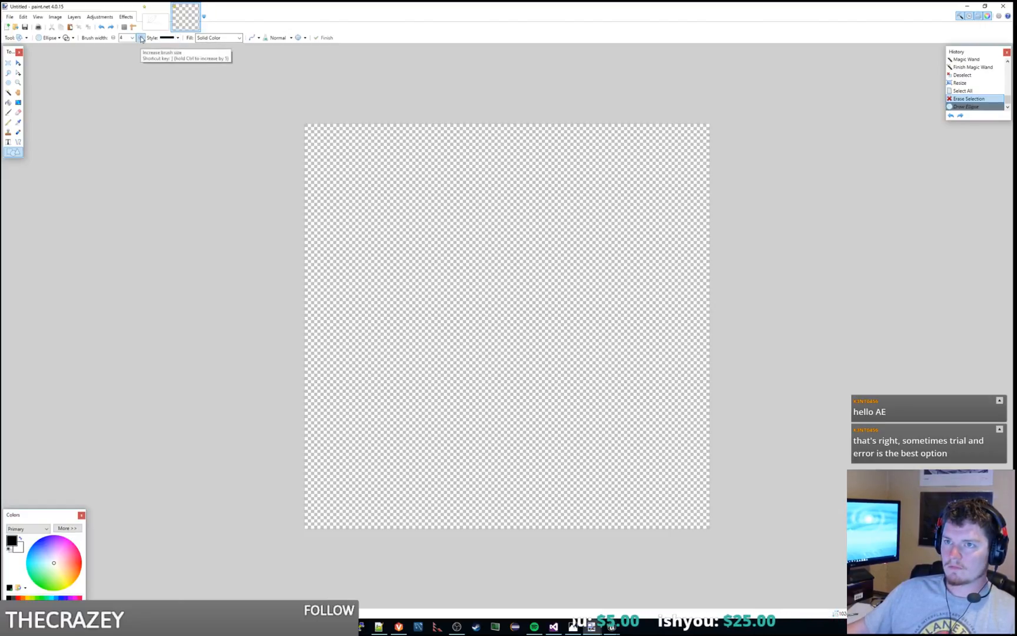
pyautogui.click(141, 38)
pyautogui.click(141, 38)
pyautogui.click(141, 39)
pyautogui.click(141, 38)
pyautogui.click(141, 38)
pyautogui.click(141, 38)
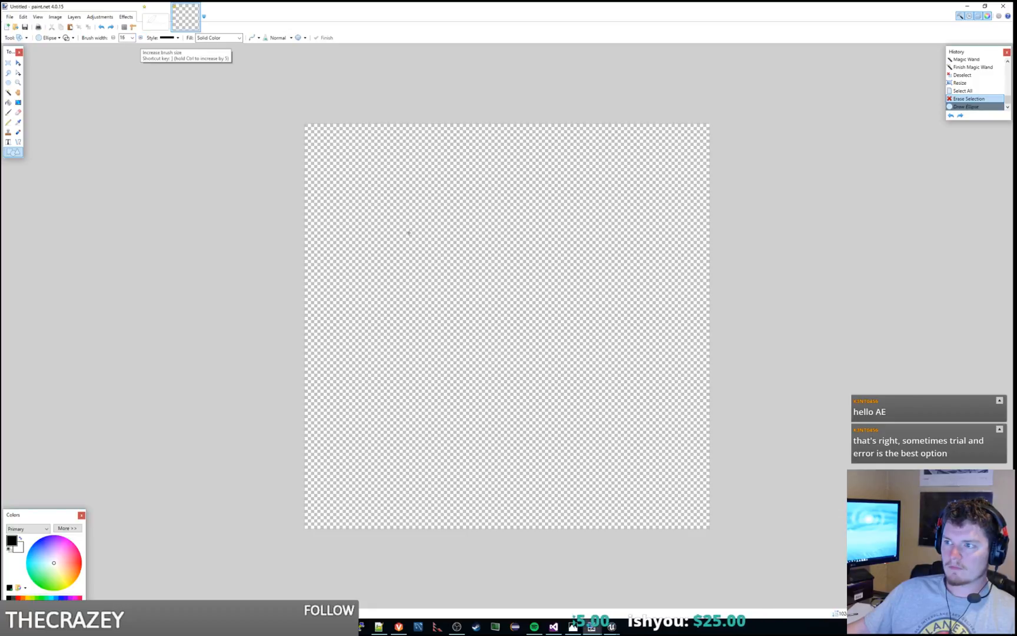
pyautogui.moveTo(475, 221); pyautogui.dragTo(637, 432)
pyautogui.hotkey('ctrl', 'z')
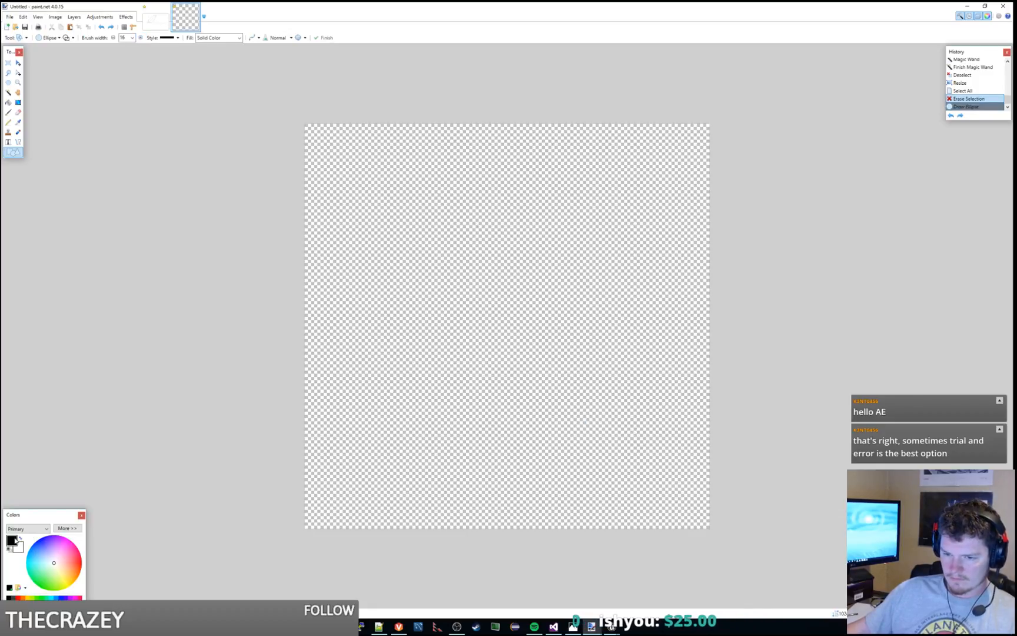
# Step: Make white the primary colour and try two large circle outlines on the canvas, undoing each
pyautogui.click(22, 538)
pyautogui.moveTo(388, 189); pyautogui.dragTo(631, 443)
pyautogui.hotkey('ctrl', 'z')
pyautogui.moveTo(402, 204); pyautogui.dragTo(638, 441)
pyautogui.hotkey('ctrl', 'z')
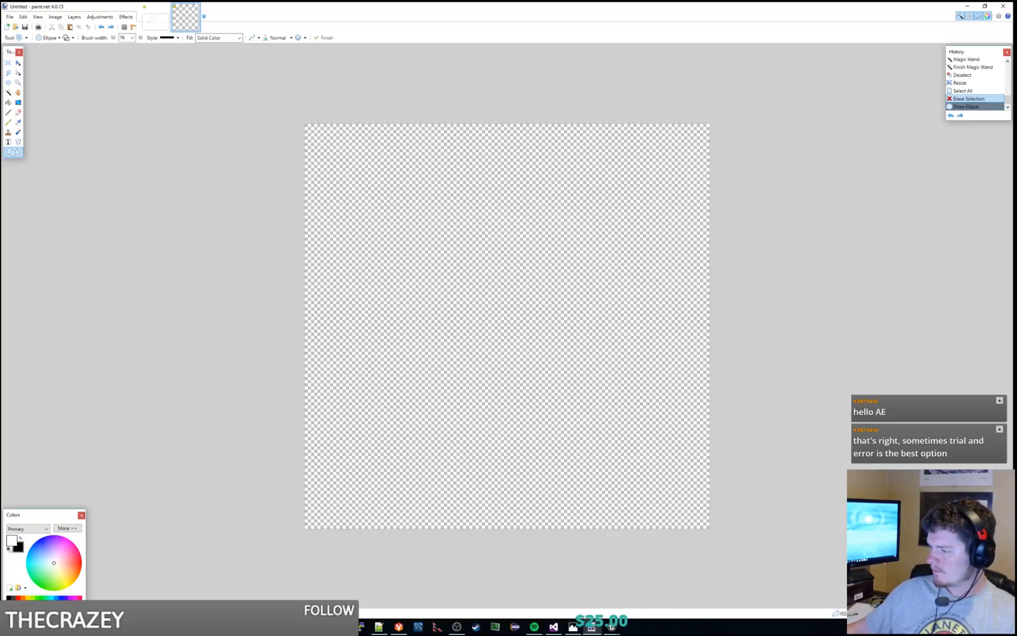
# Step: Add a new layer and draw a white circle outline in the middle of the canvas
pyautogui.hotkey('ctrl', 'shift', 'n')
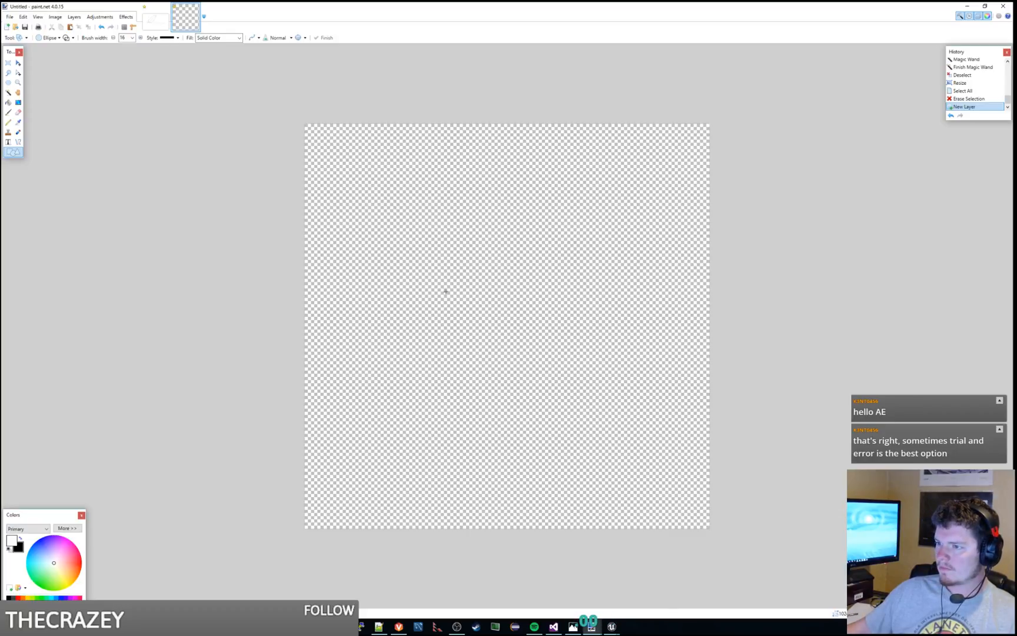
pyautogui.moveTo(423, 241); pyautogui.dragTo(587, 412)
# Step: Draw a second, larger white circle outline around the first, undoing the misplaced attempts
pyautogui.moveTo(374, 206); pyautogui.dragTo(632, 466)
pyautogui.hotkey('ctrl', 'z')
pyautogui.moveTo(389, 201)
pyautogui.keyDown('shift'); pyautogui.mouseDown()
pyautogui.moveTo(630, 449)
pyautogui.moveTo(625, 523)
pyautogui.mouseUp(); pyautogui.keyUp('shift')
pyautogui.hotkey('ctrl', 'z')
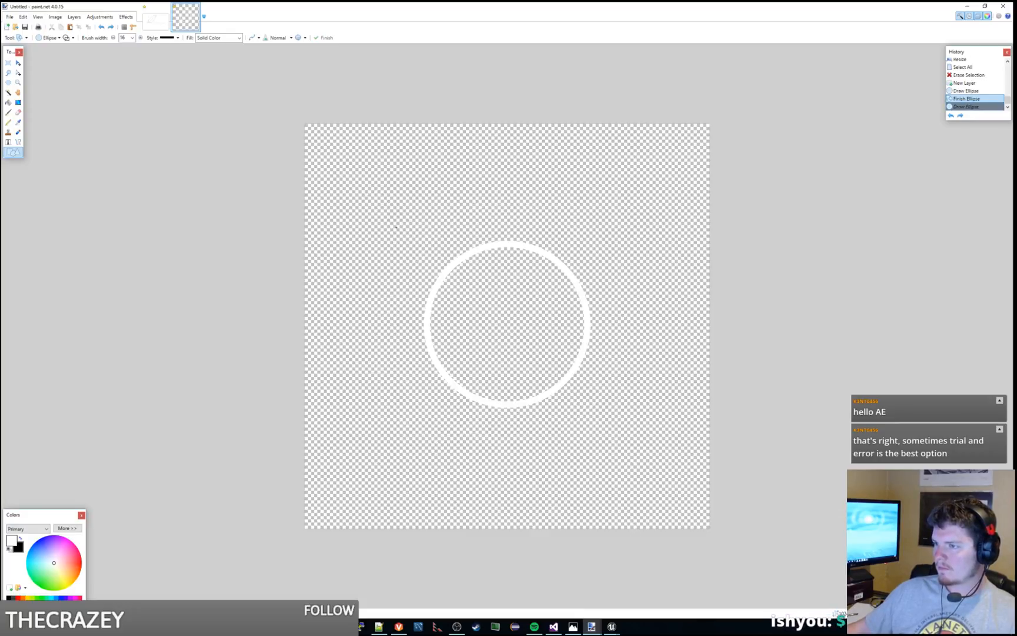
pyautogui.moveTo(365, 203)
pyautogui.keyDown('shift'); pyautogui.mouseDown()
pyautogui.moveTo(665, 454)
pyautogui.moveTo(735, 476)
pyautogui.mouseUp(); pyautogui.keyUp('shift')
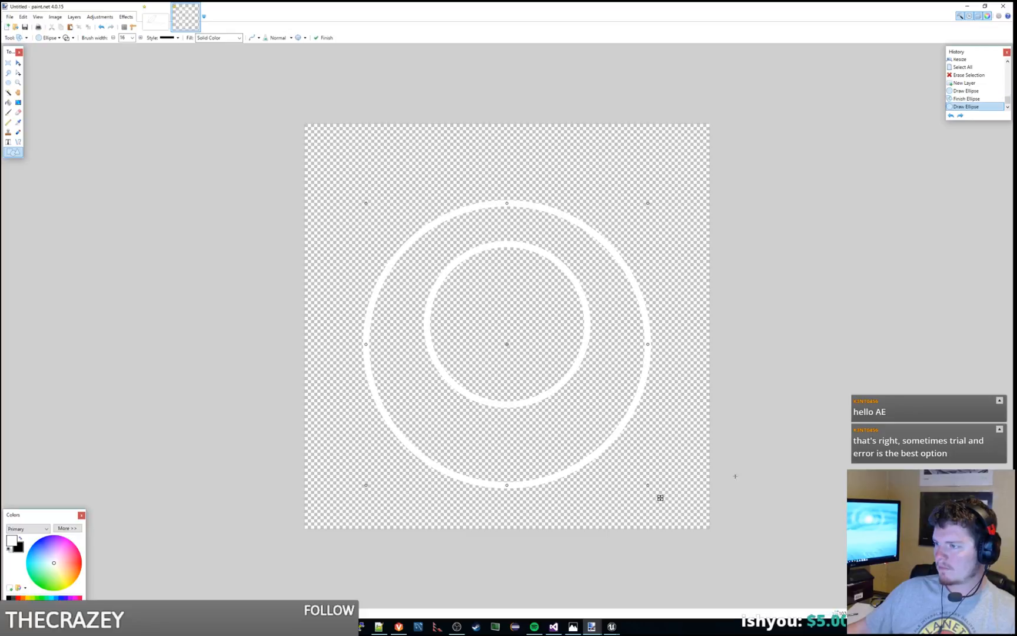